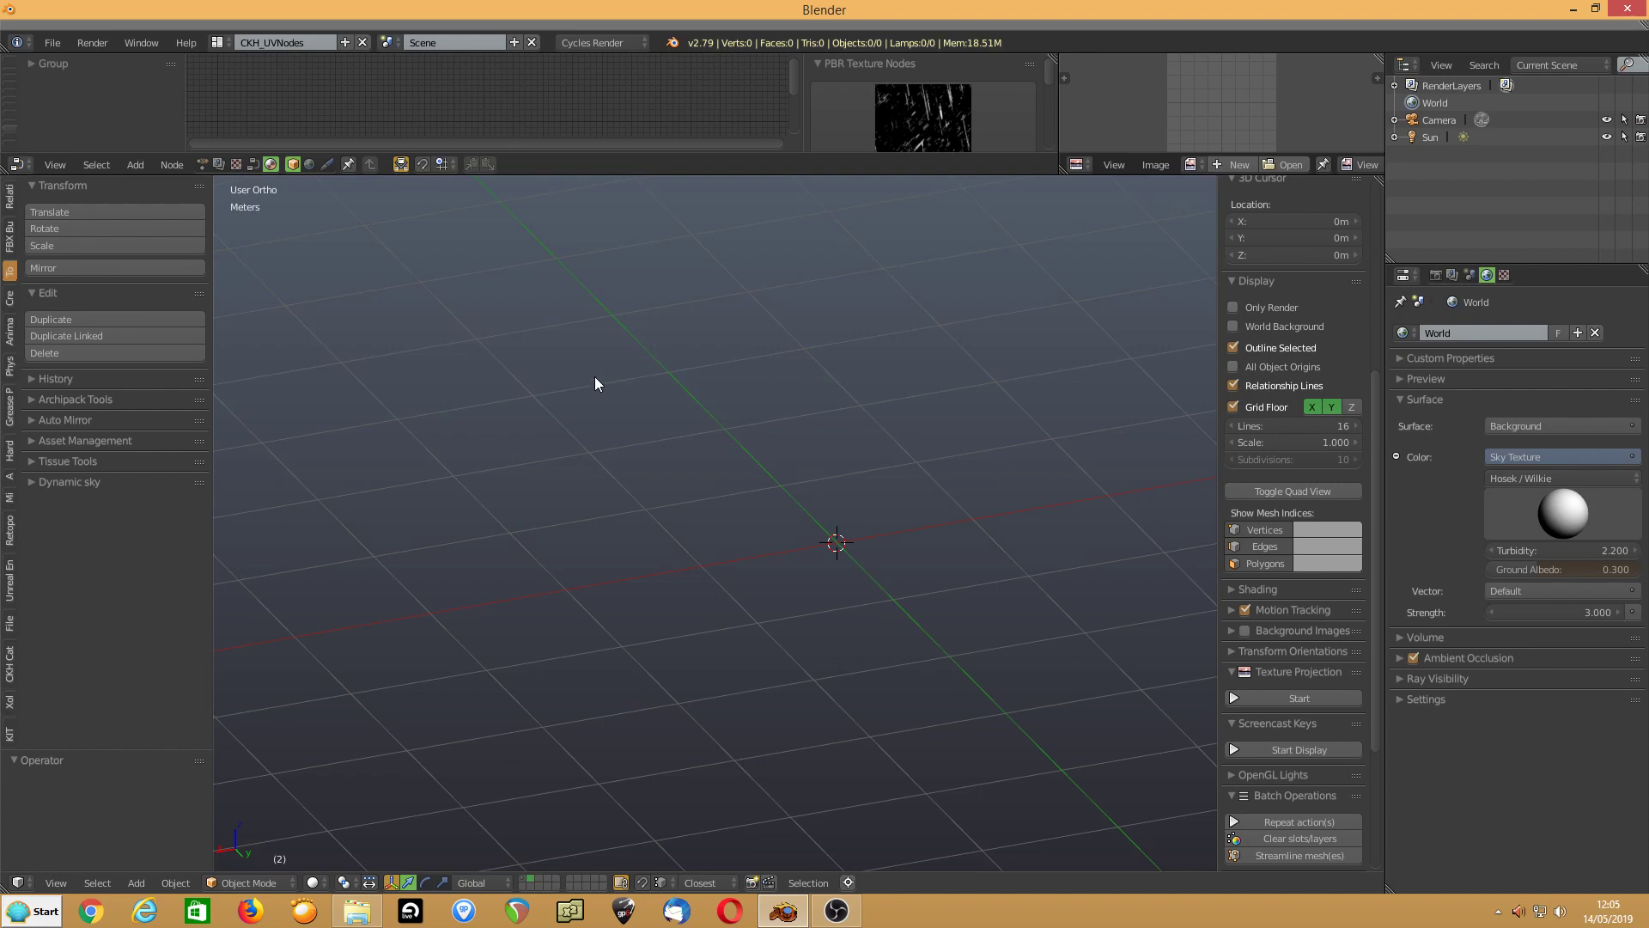
Switch to the CKH_SinglePane screen layout and start the Screencast Keys display with text size 33 and mouse size 68
{"action": "key", "text": "ctrl+Left"}
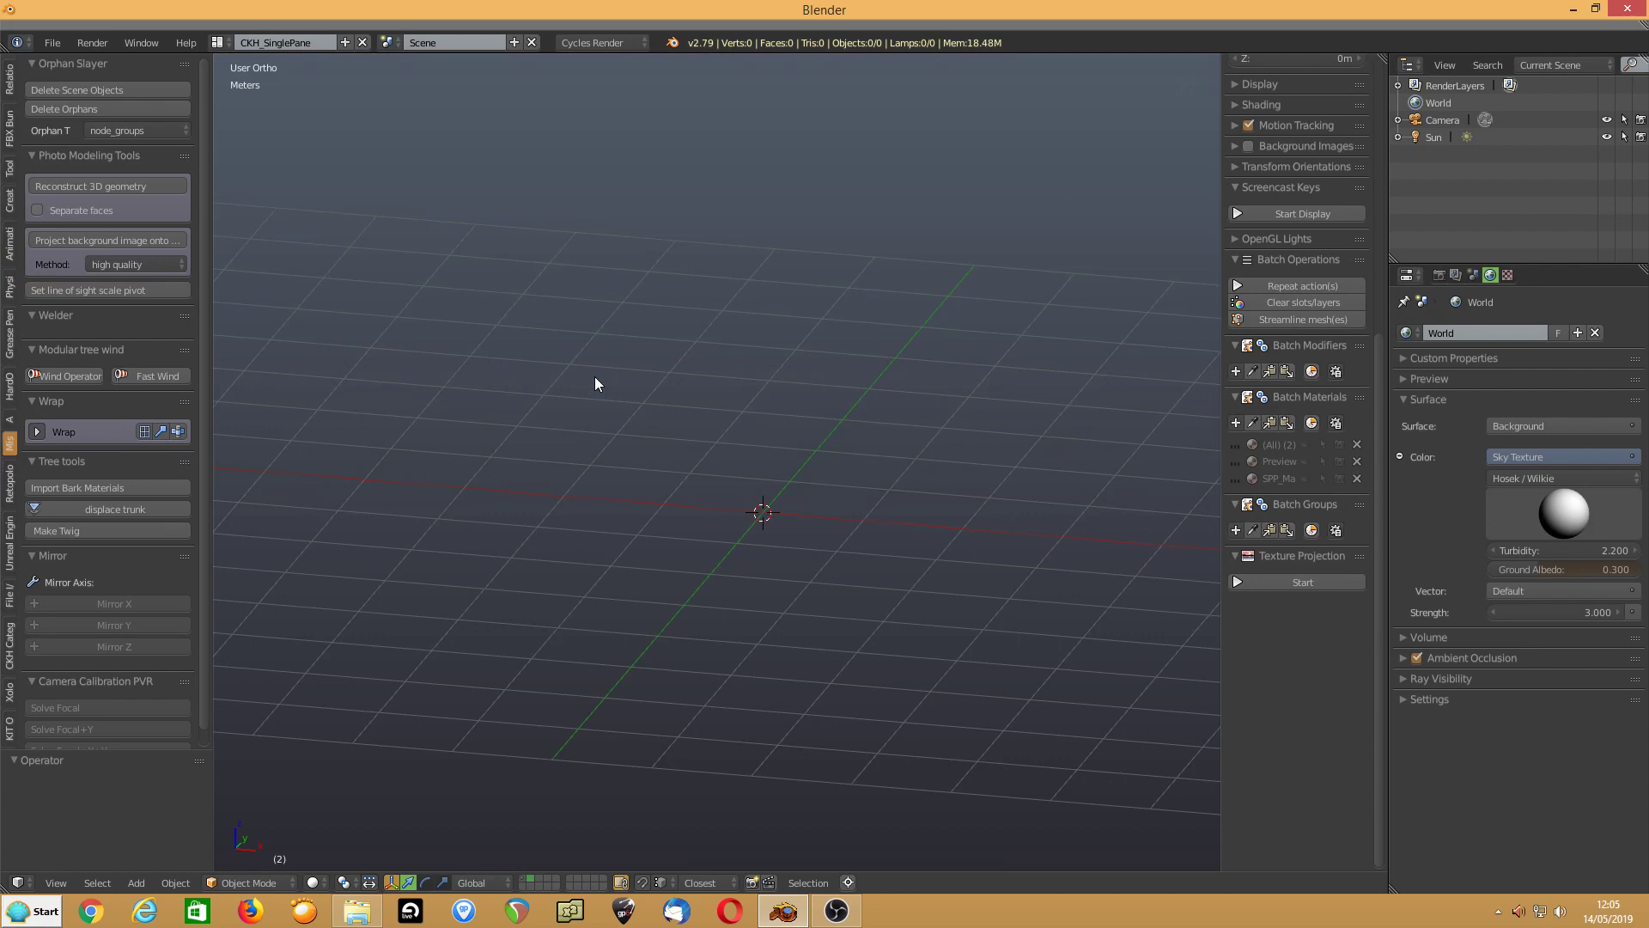
{"action": "left_click", "coordinate": [1269, 213]}
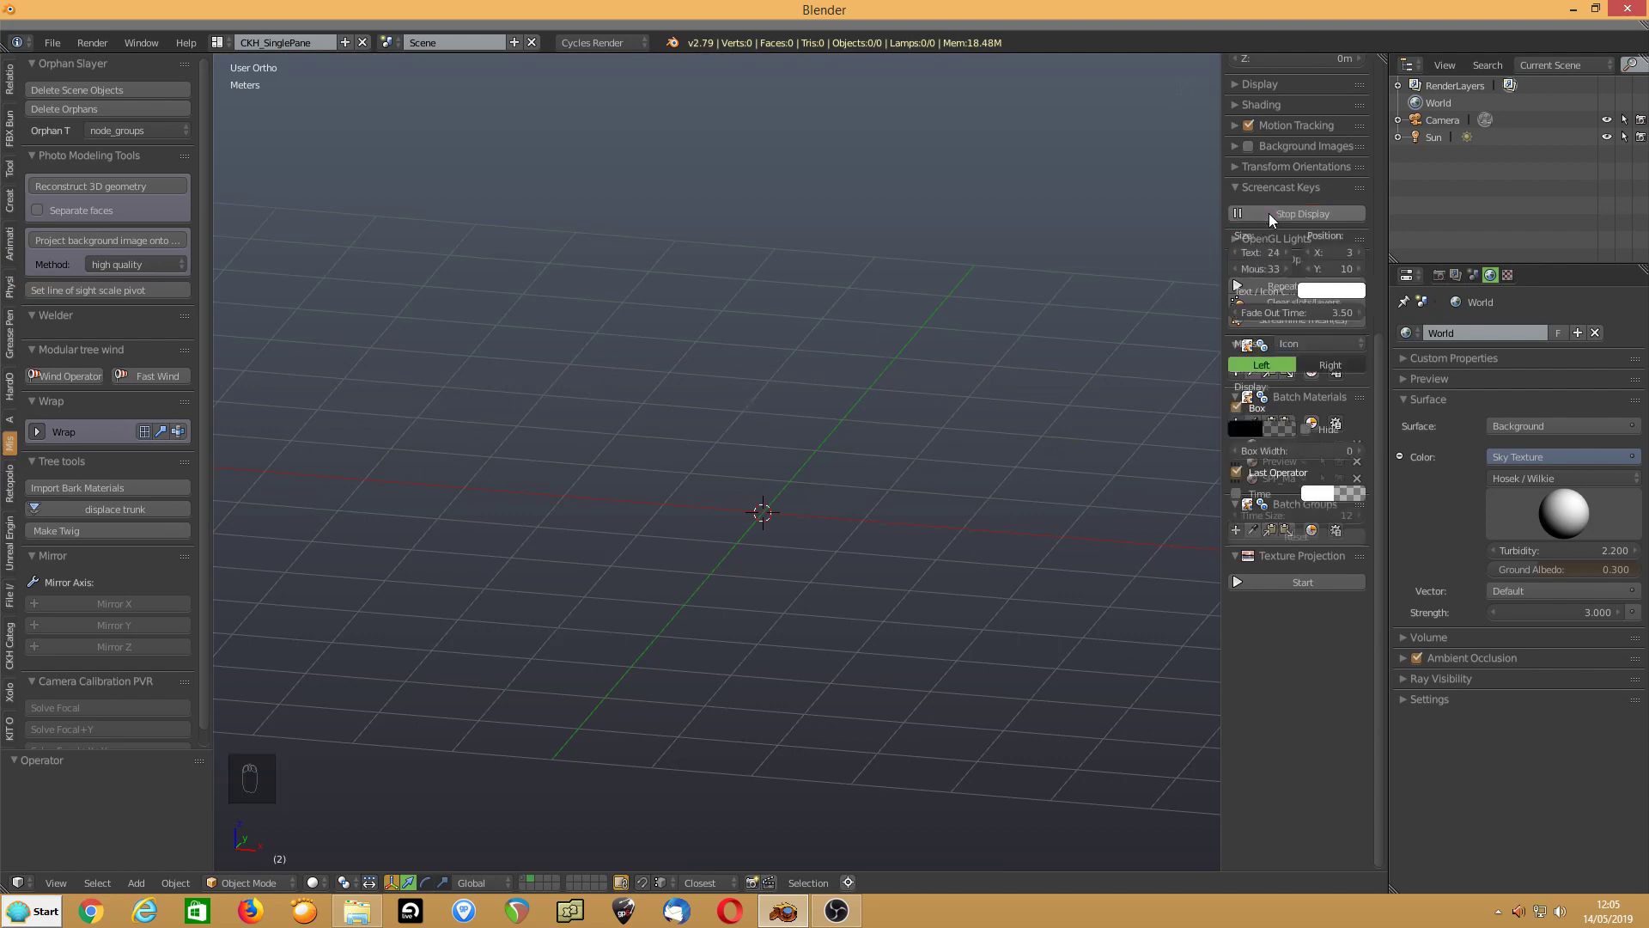
{"action": "left_click", "coordinate": [1244, 252]}
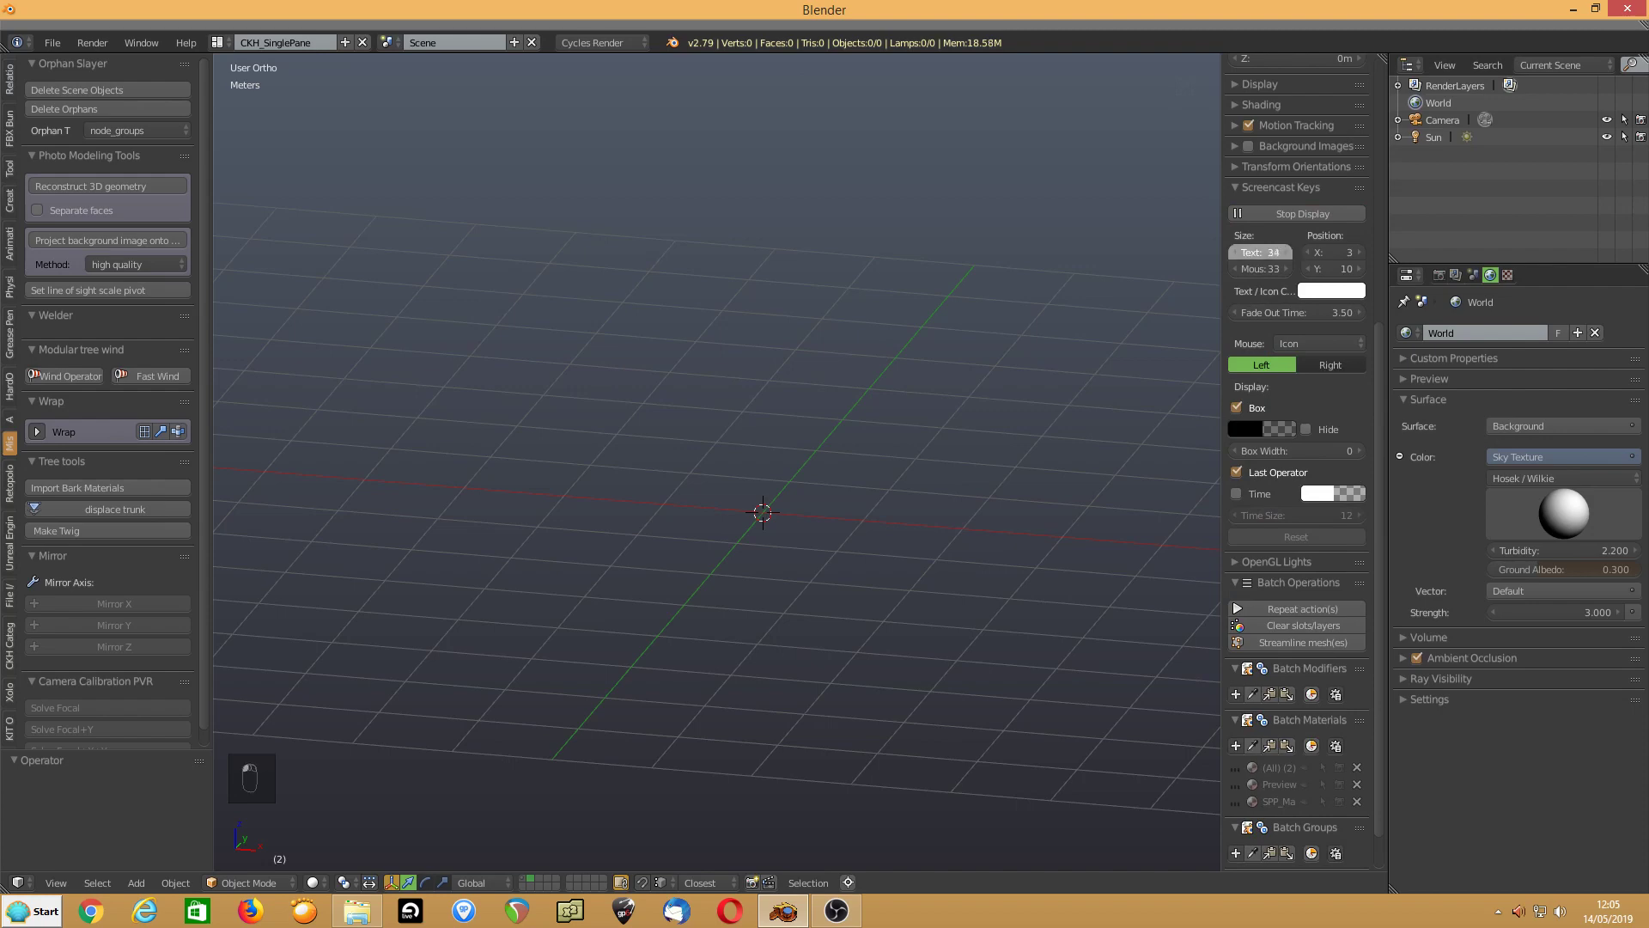
{"action": "left_click_drag", "start_coordinate": [1244, 253], "coordinate": [1288, 269]}
Add a mesh plane at the scene origin and delete it again
{"action": "middle_click_drag", "start_coordinate": [746, 422], "coordinate": [775, 445]}
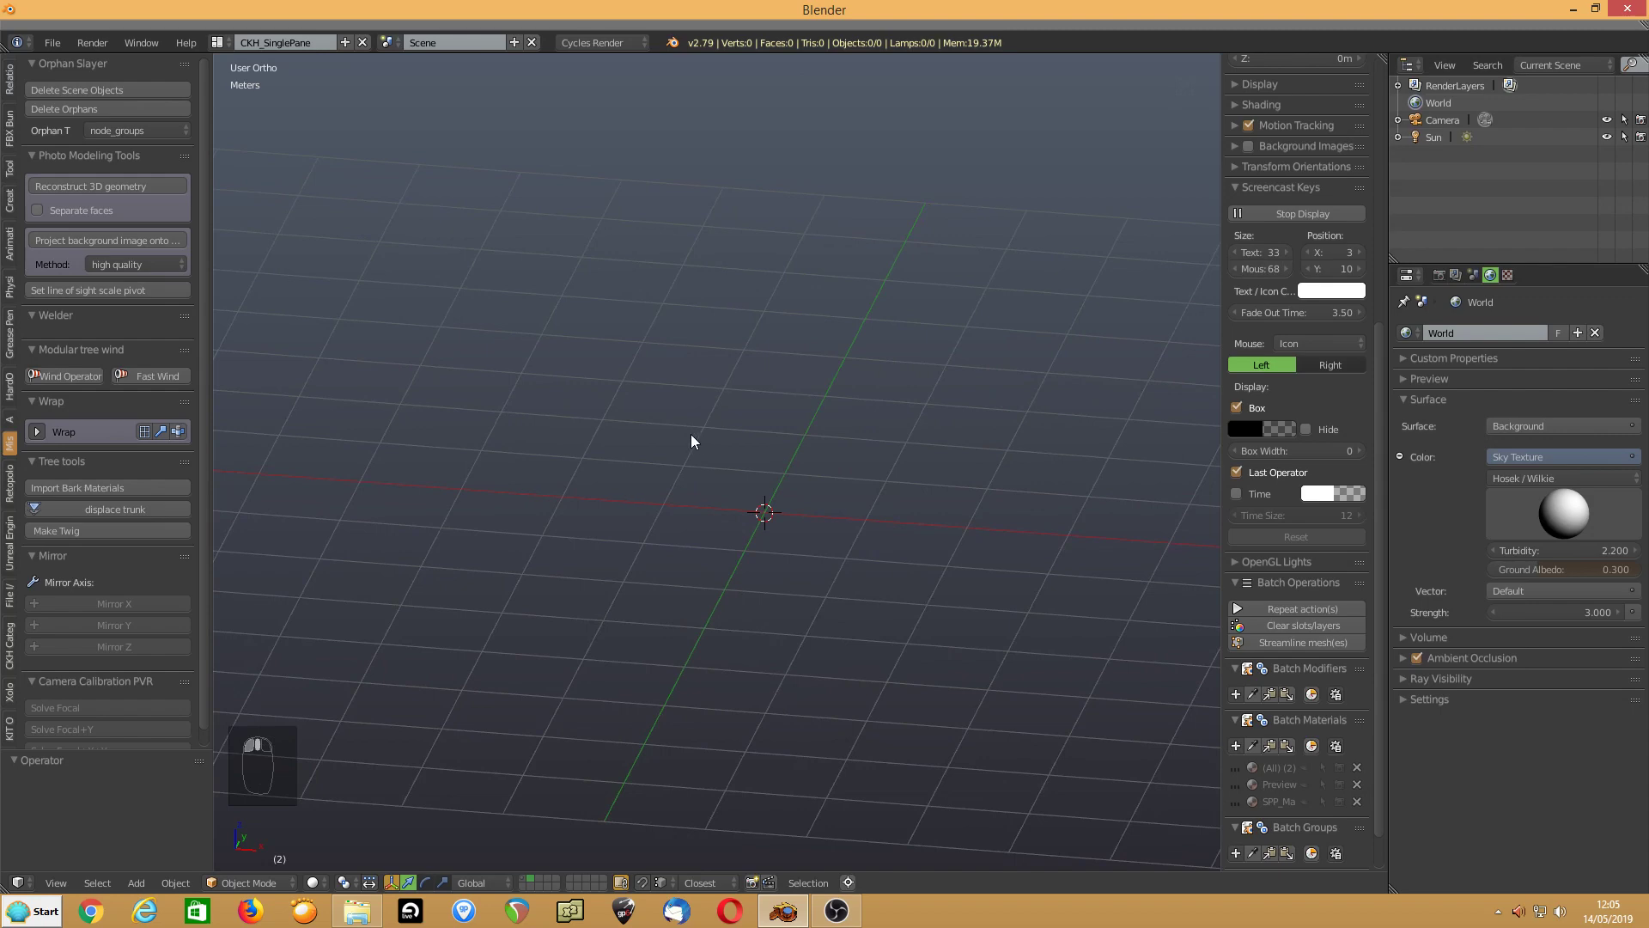
{"action": "key", "text": "shift+a"}
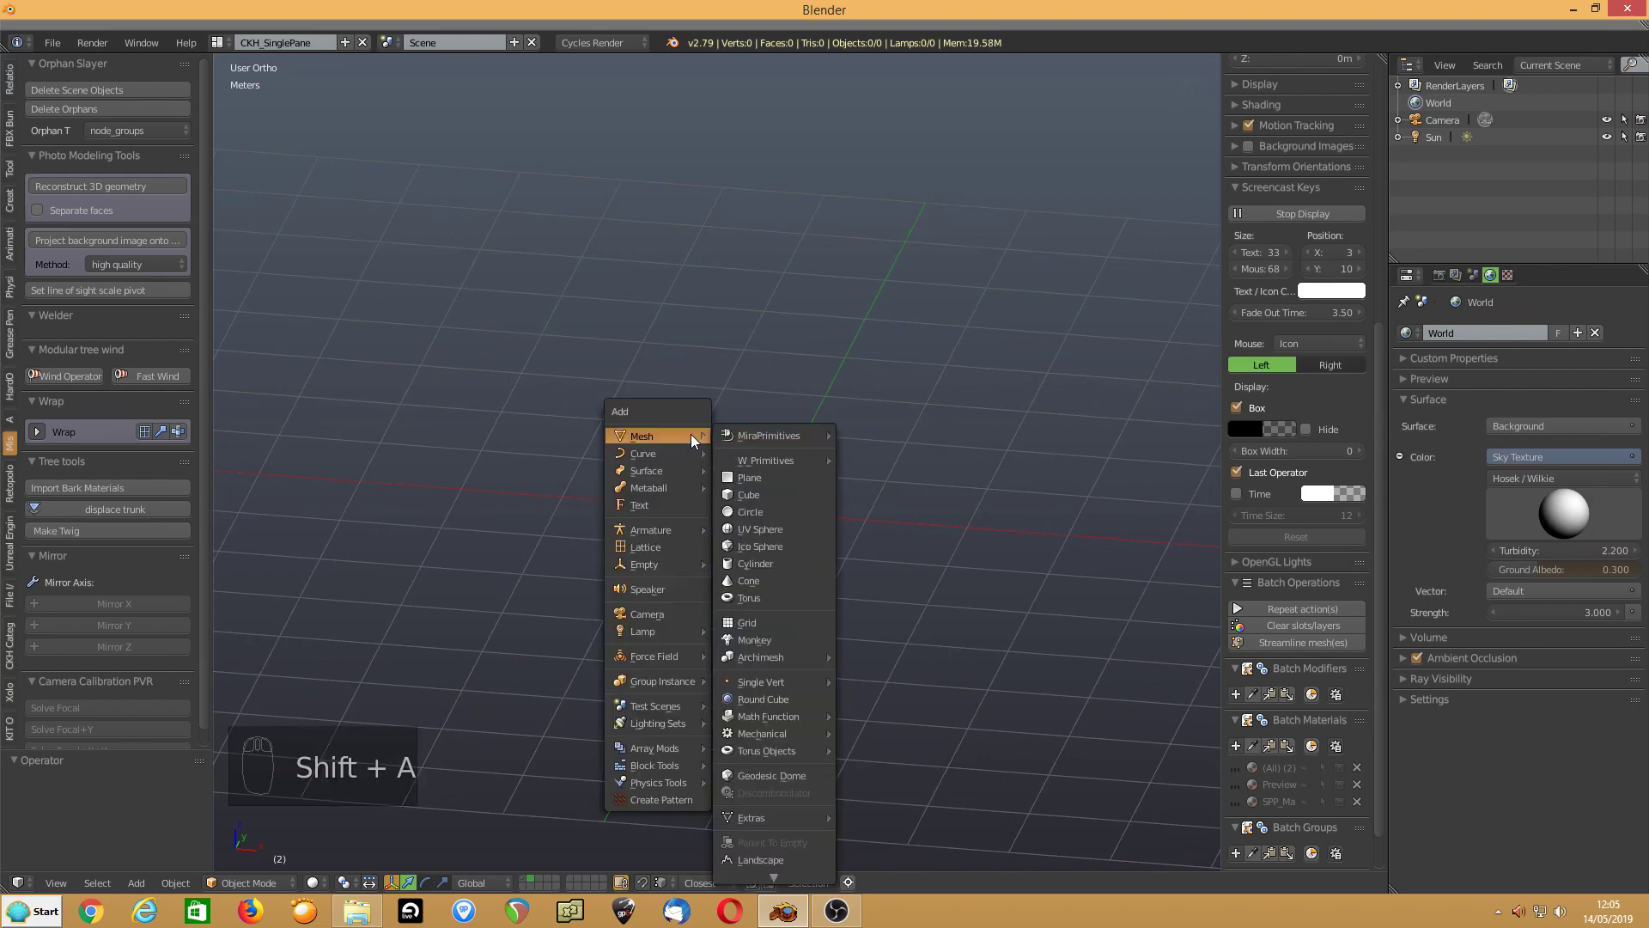
{"action": "left_click", "coordinate": [755, 476]}
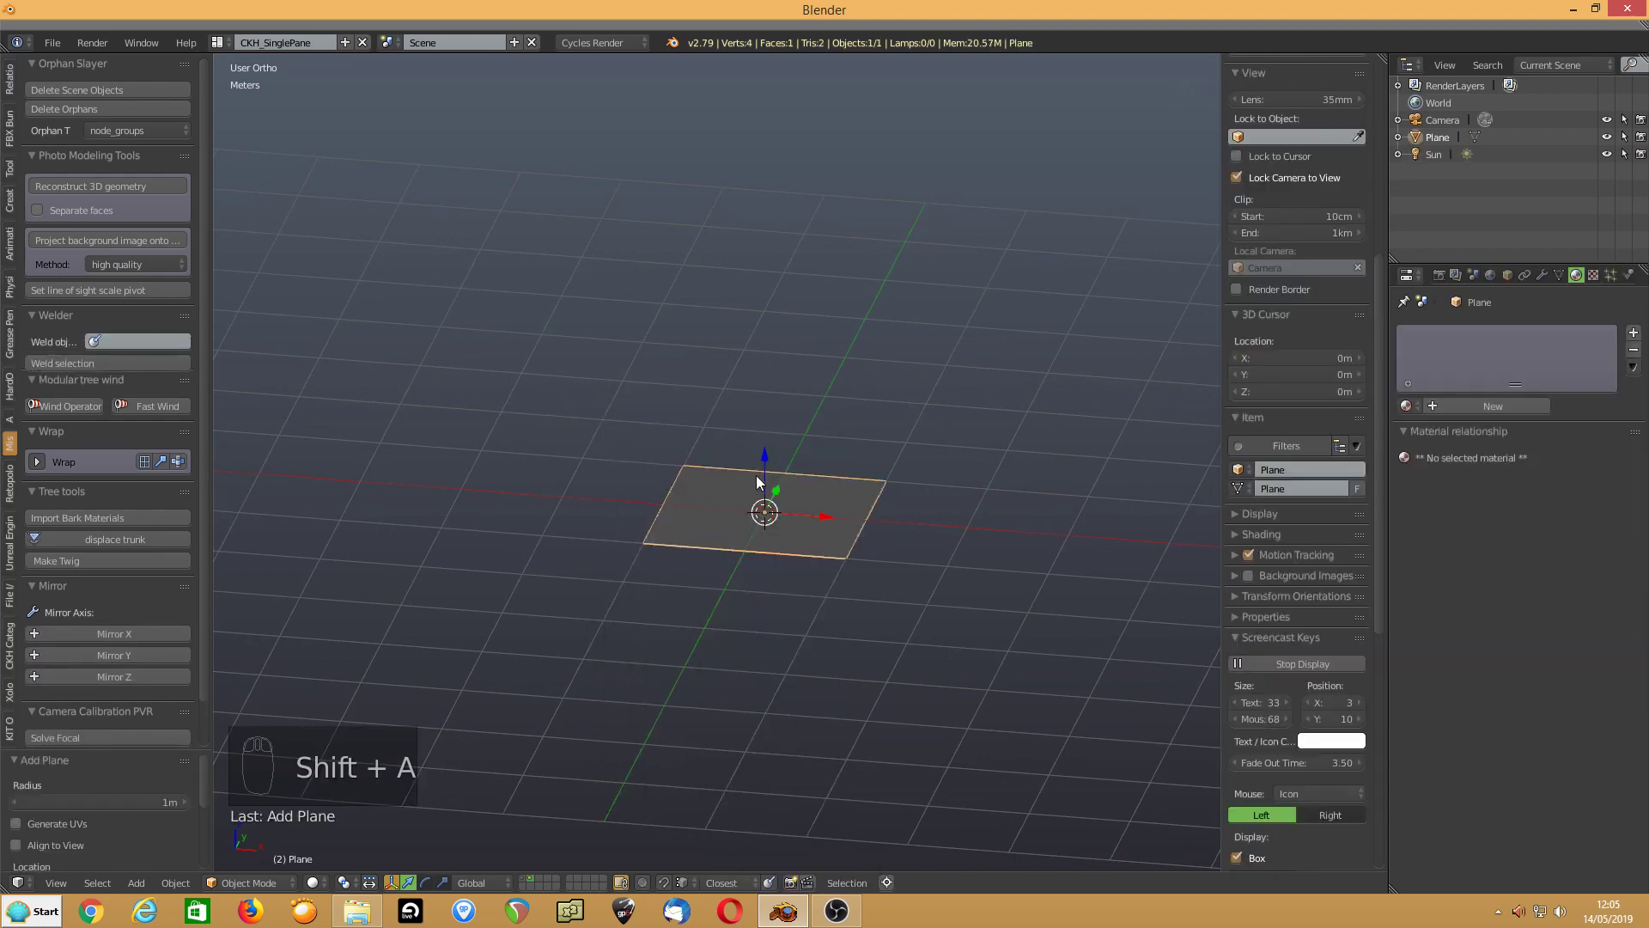
{"action": "key", "text": "Delete"}
{"action": "left_click", "coordinate": [625, 421]}
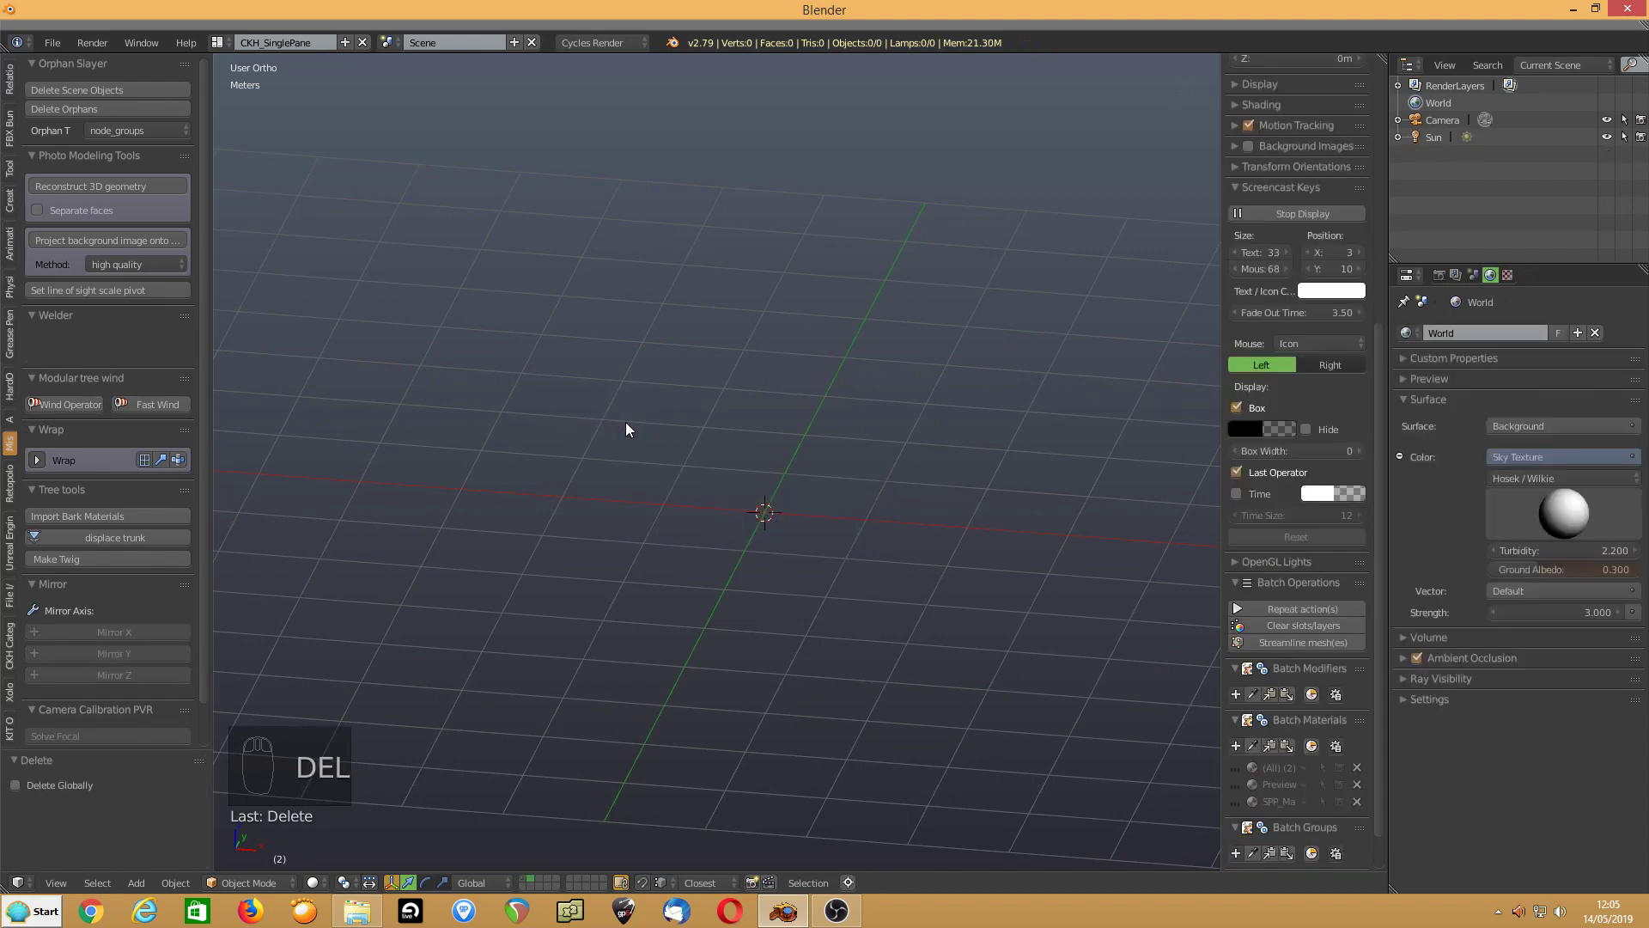
Search the add-on preferences for "wazou" and examine the Wazou RMB Pie Menu entry
{"action": "key", "text": "ctrl+alt+u"}
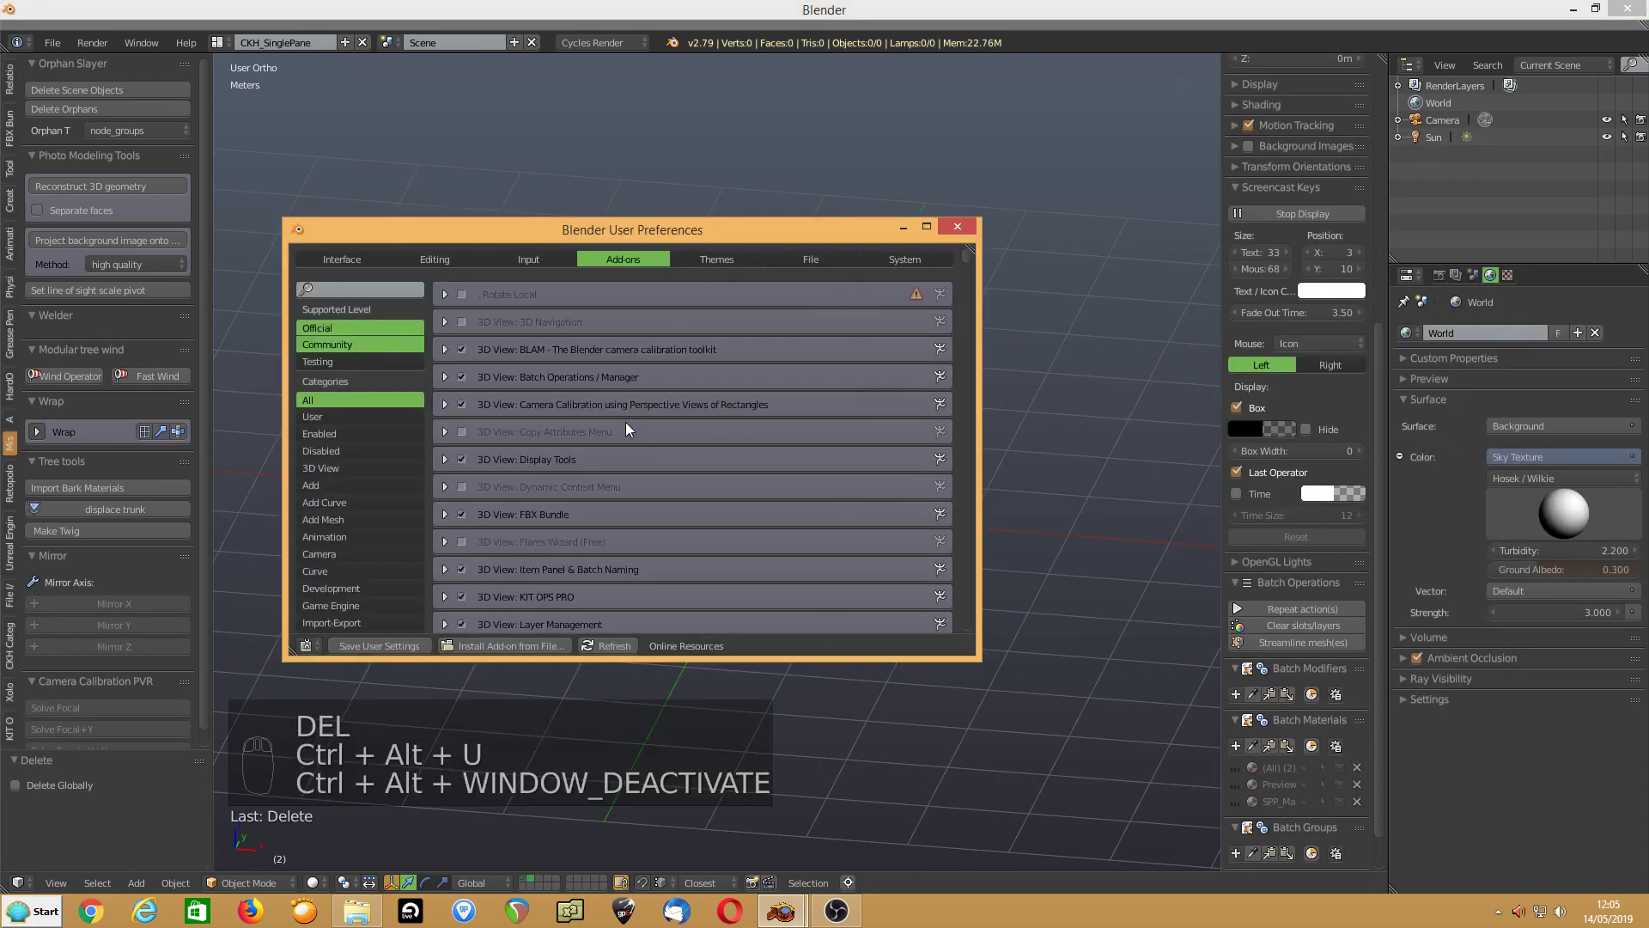
{"action": "left_click", "coordinate": [368, 290]}
{"action": "type", "text": "w"}
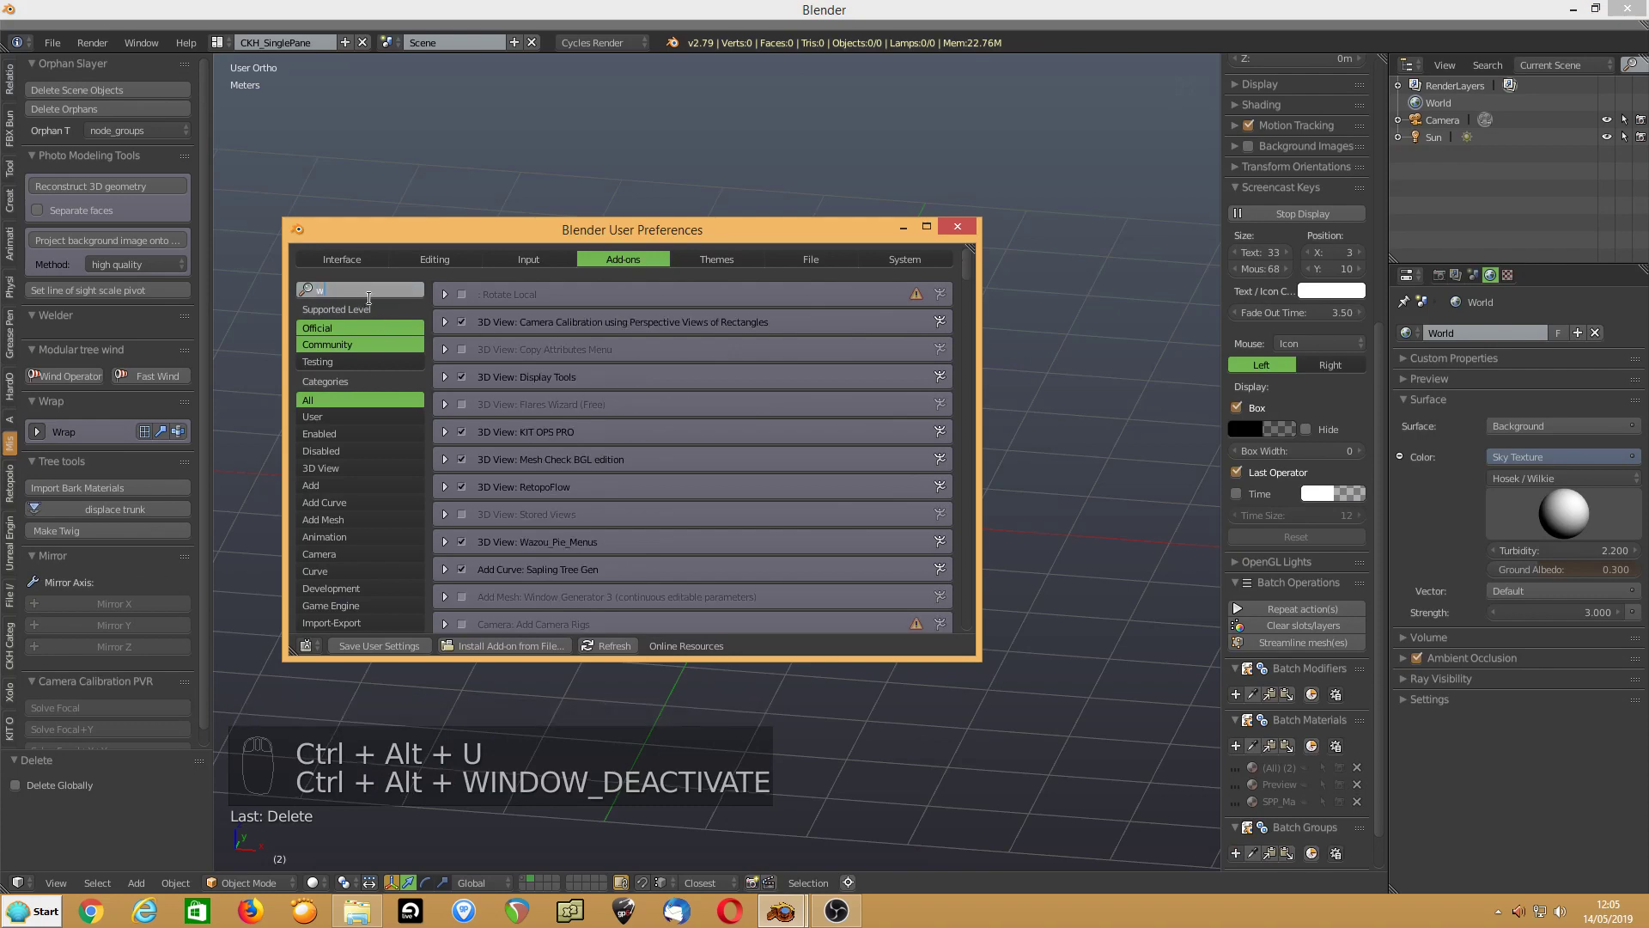
{"action": "type", "text": "azou"}
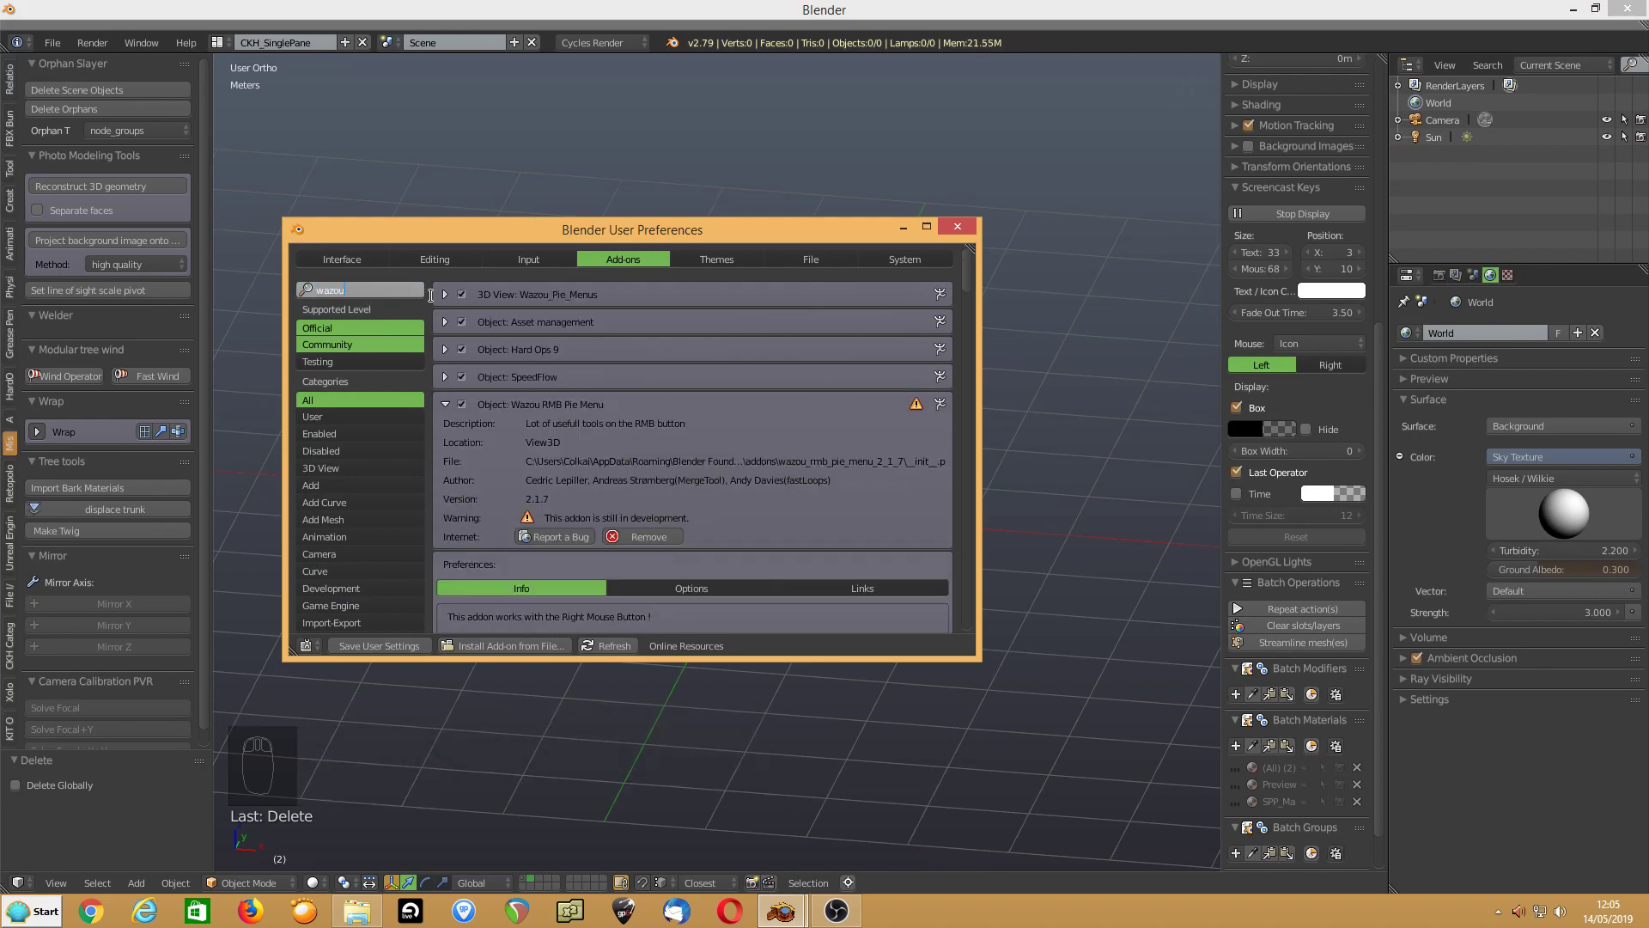
{"action": "left_click_drag", "start_coordinate": [980, 662], "coordinate": [1075, 772]}
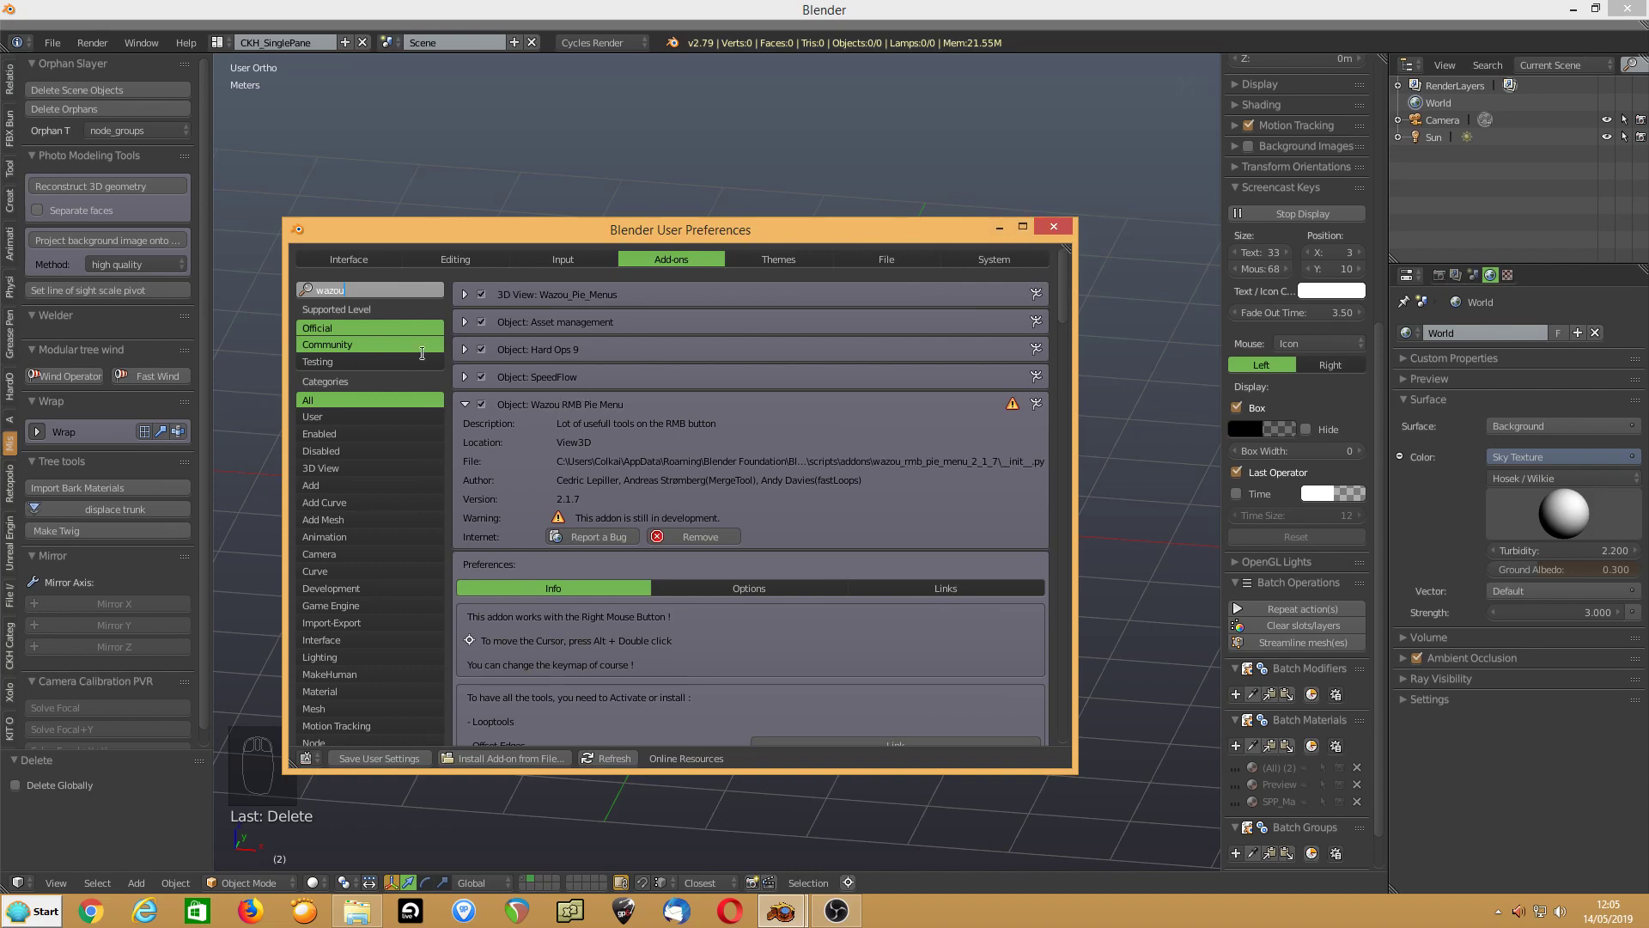
{"action": "left_click", "coordinate": [1050, 228]}
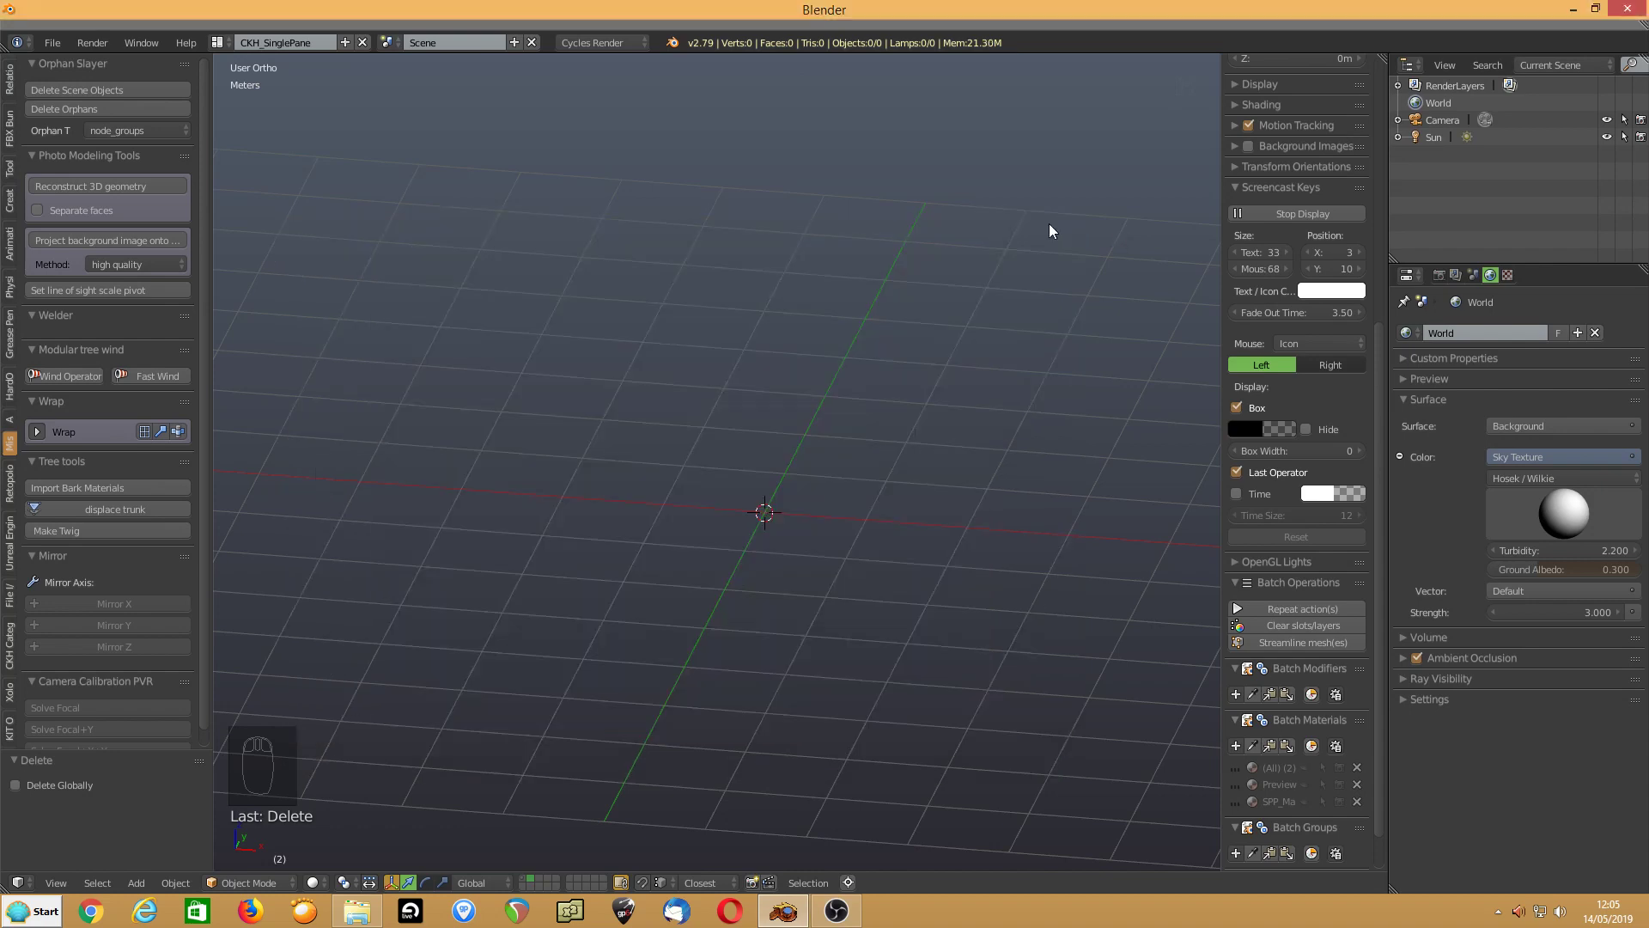
View the object-mode RMB Pie Menu in the 3D view and check the Select With mouse setting in the Input preferences
{"action": "right_click", "coordinate": [477, 438]}
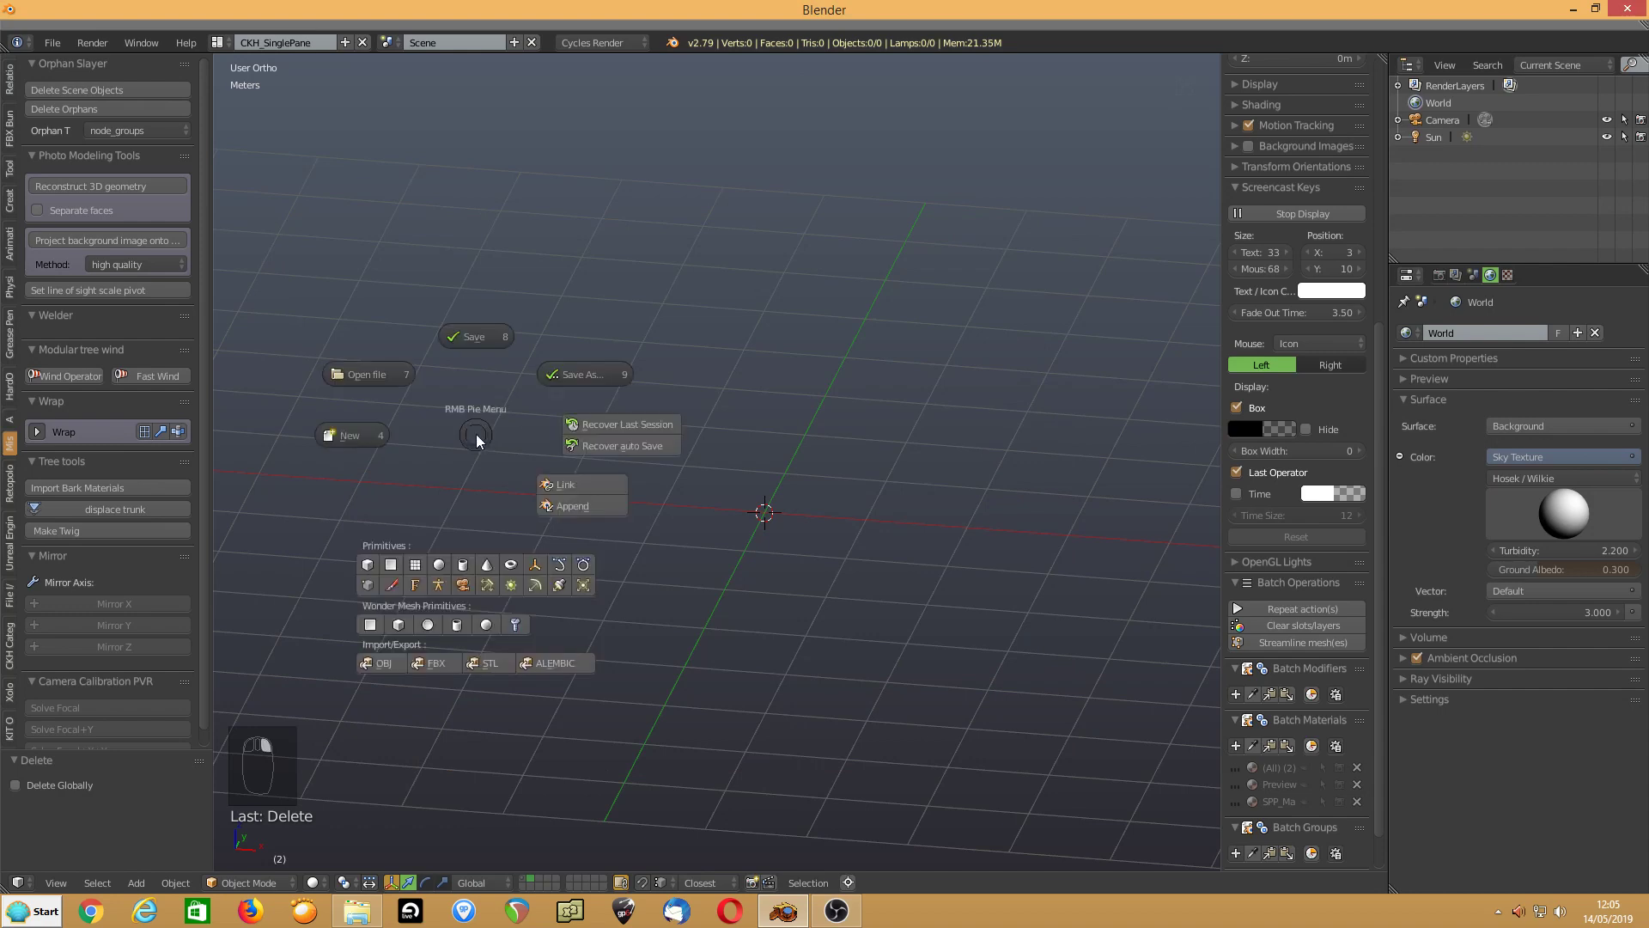
{"action": "right_click", "coordinate": [449, 288]}
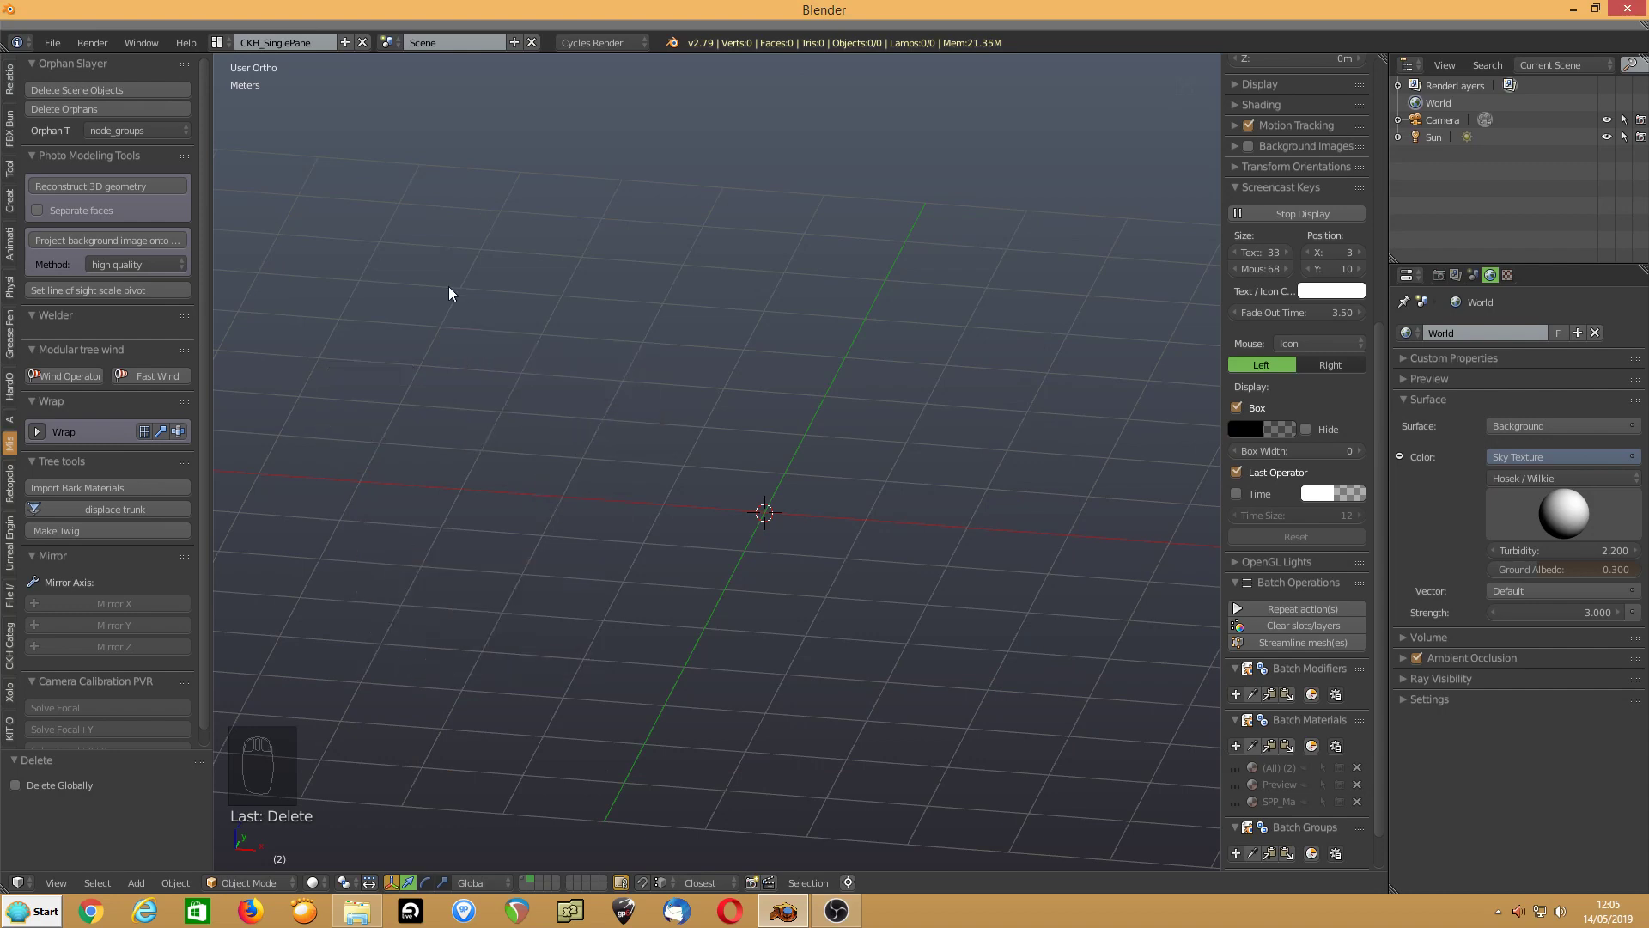
{"action": "key", "text": "ctrl+alt+u"}
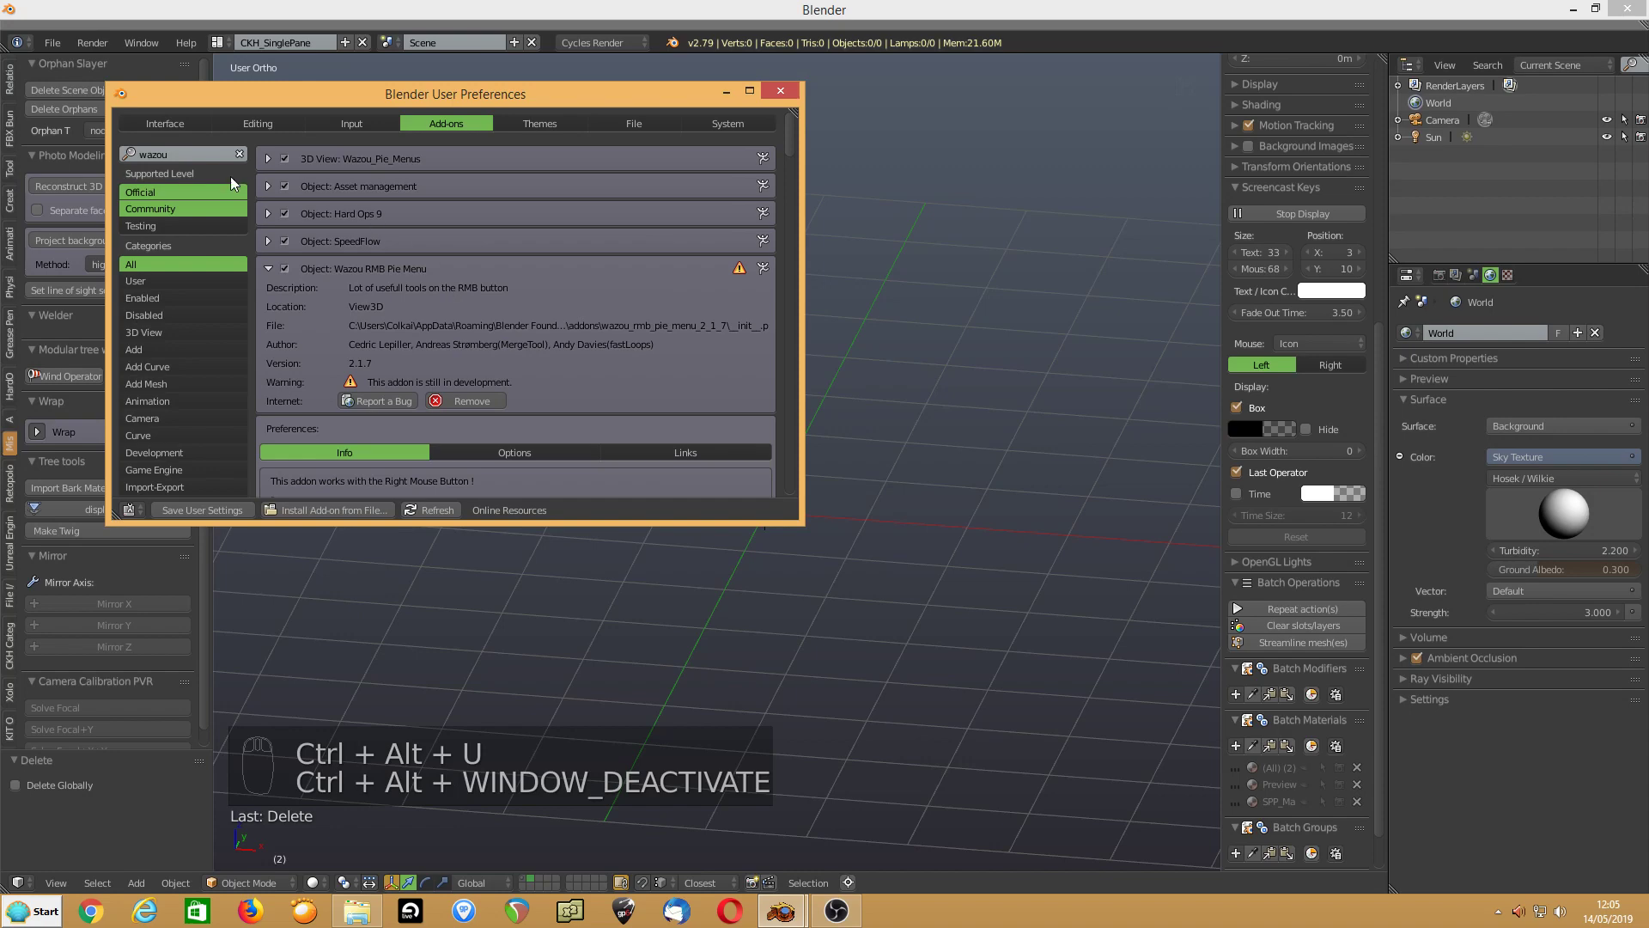
{"action": "left_click", "coordinate": [359, 121]}
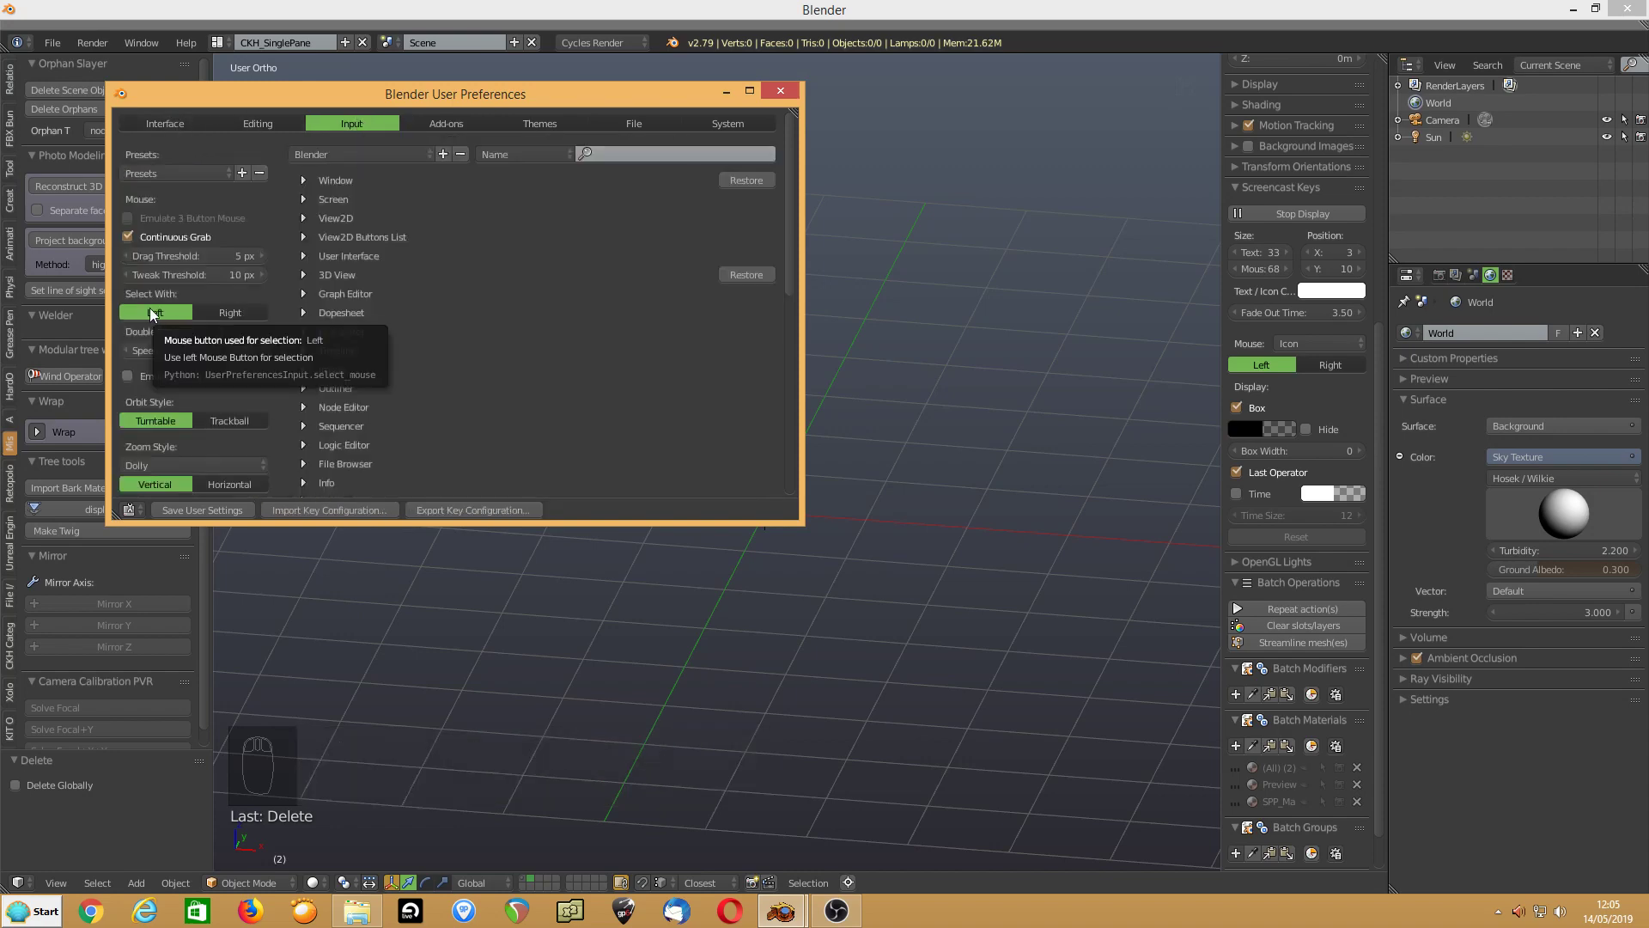
{"action": "left_click", "coordinate": [781, 91]}
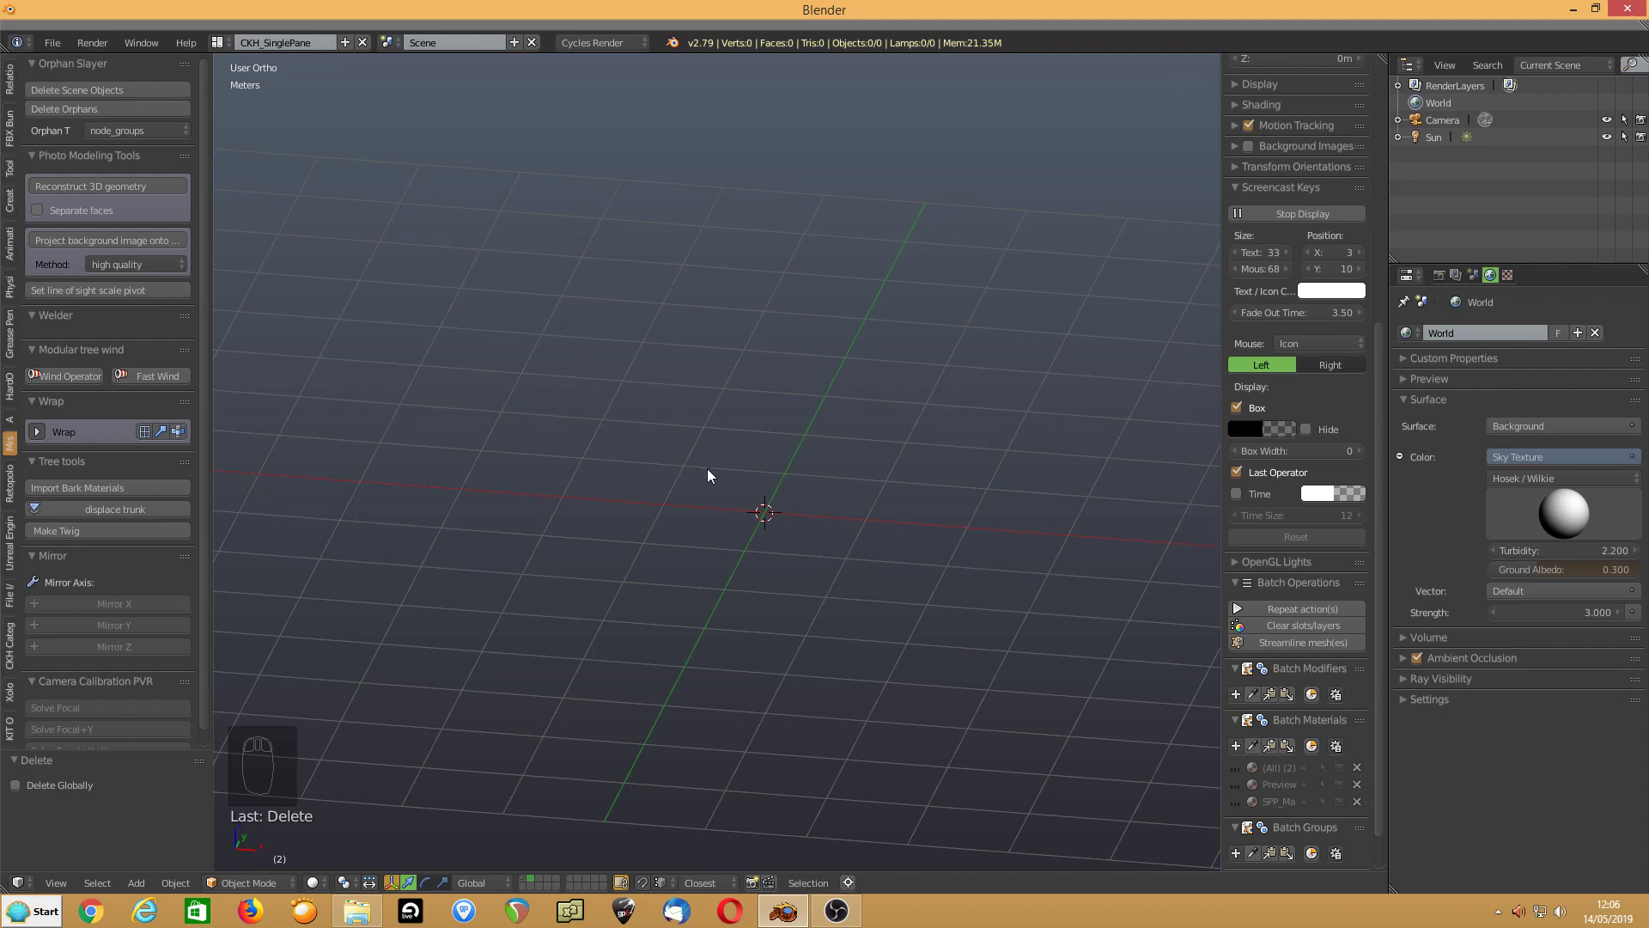
Add a plane primitive at the scene origin using the RMB Pie Menu
{"action": "middle_click_drag", "start_coordinate": [708, 469], "coordinate": [703, 483]}
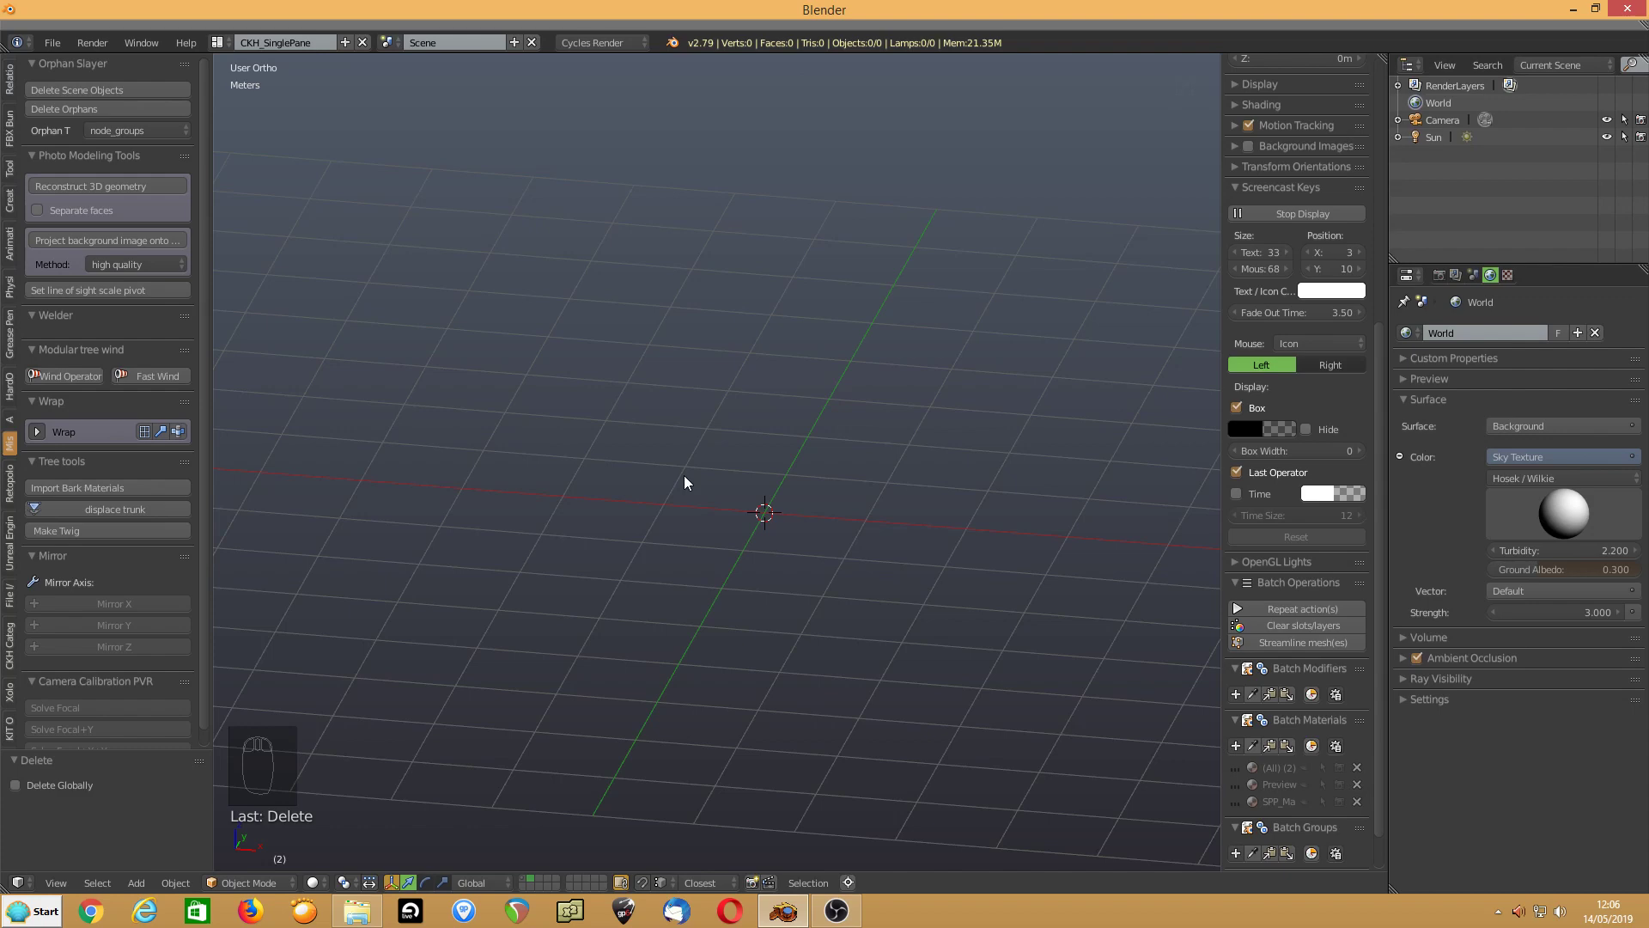
{"action": "right_click", "coordinate": [685, 477]}
{"action": "left_click", "coordinate": [601, 603]}
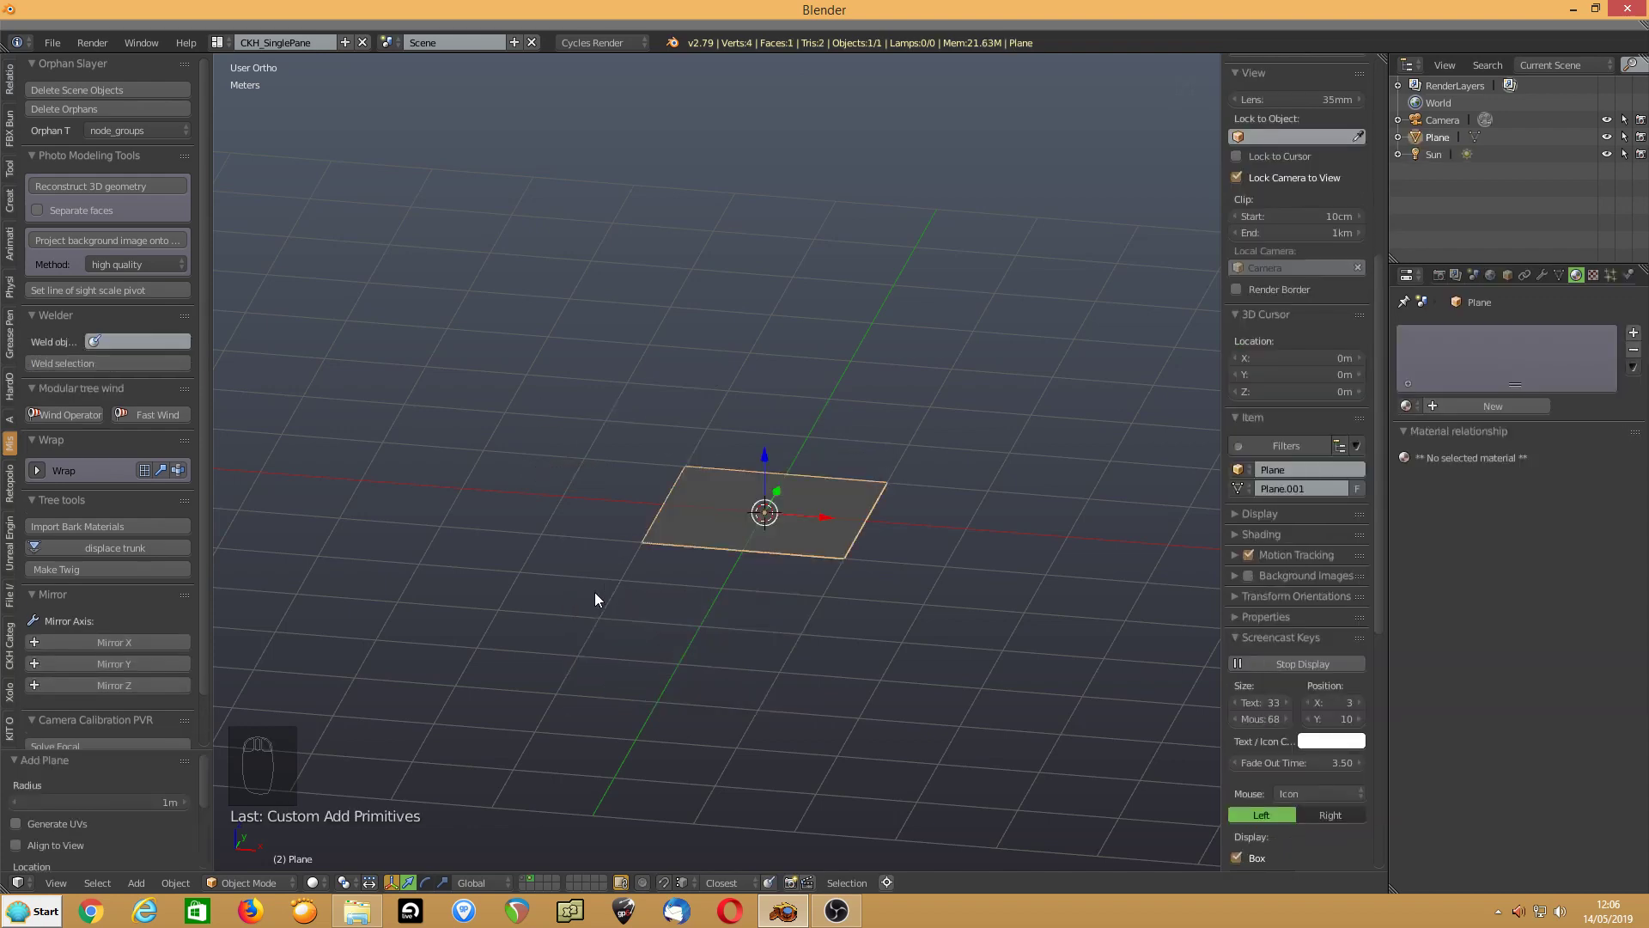
In the plane's Edit Mode, add a cube primitive to its mesh and scale the cube to about 0.483
{"action": "key", "text": "Tab"}
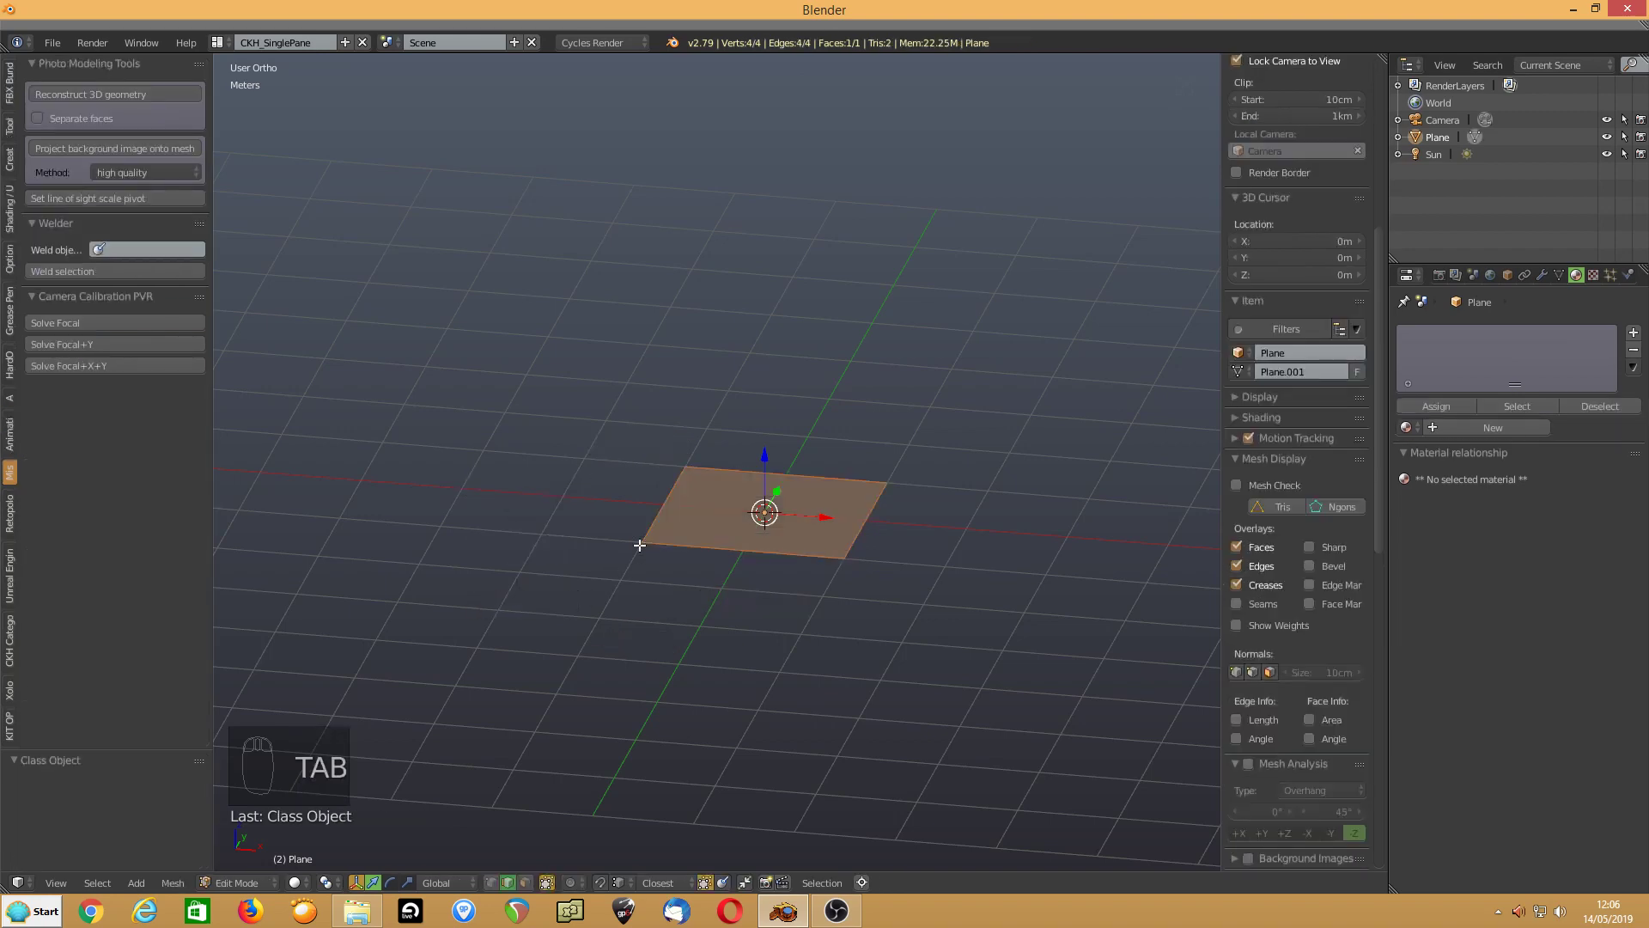
{"action": "right_click", "coordinate": [588, 549]}
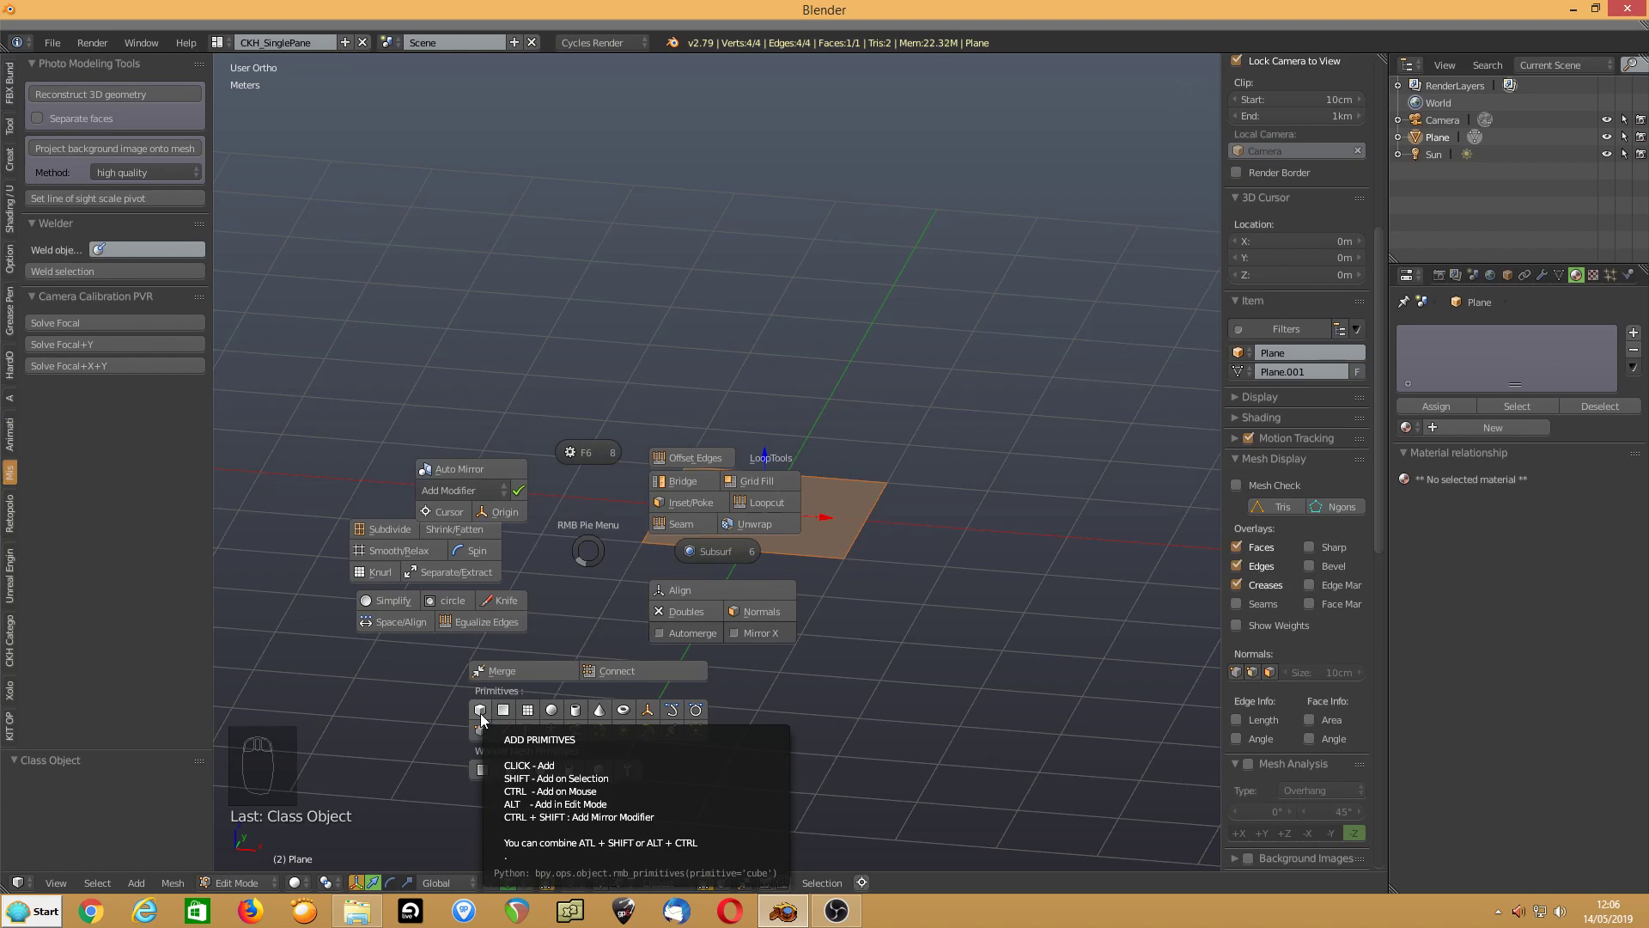
{"action": "left_click", "coordinate": [480, 710]}
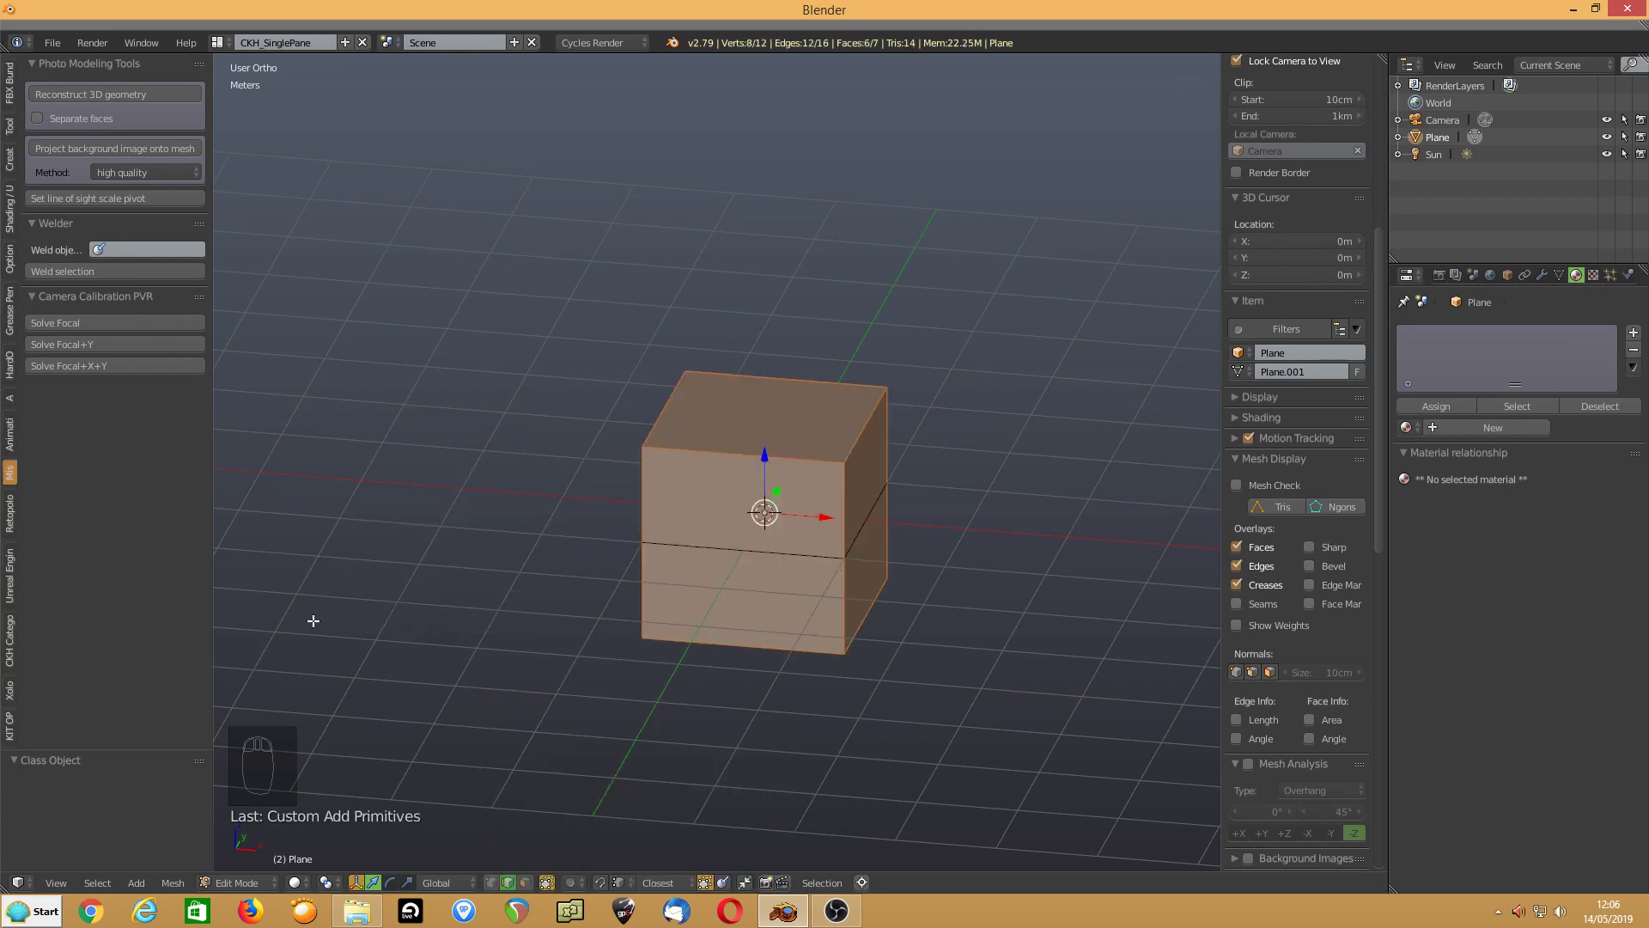
{"action": "key", "text": "s"}
{"action": "left_click", "coordinate": [552, 585]}
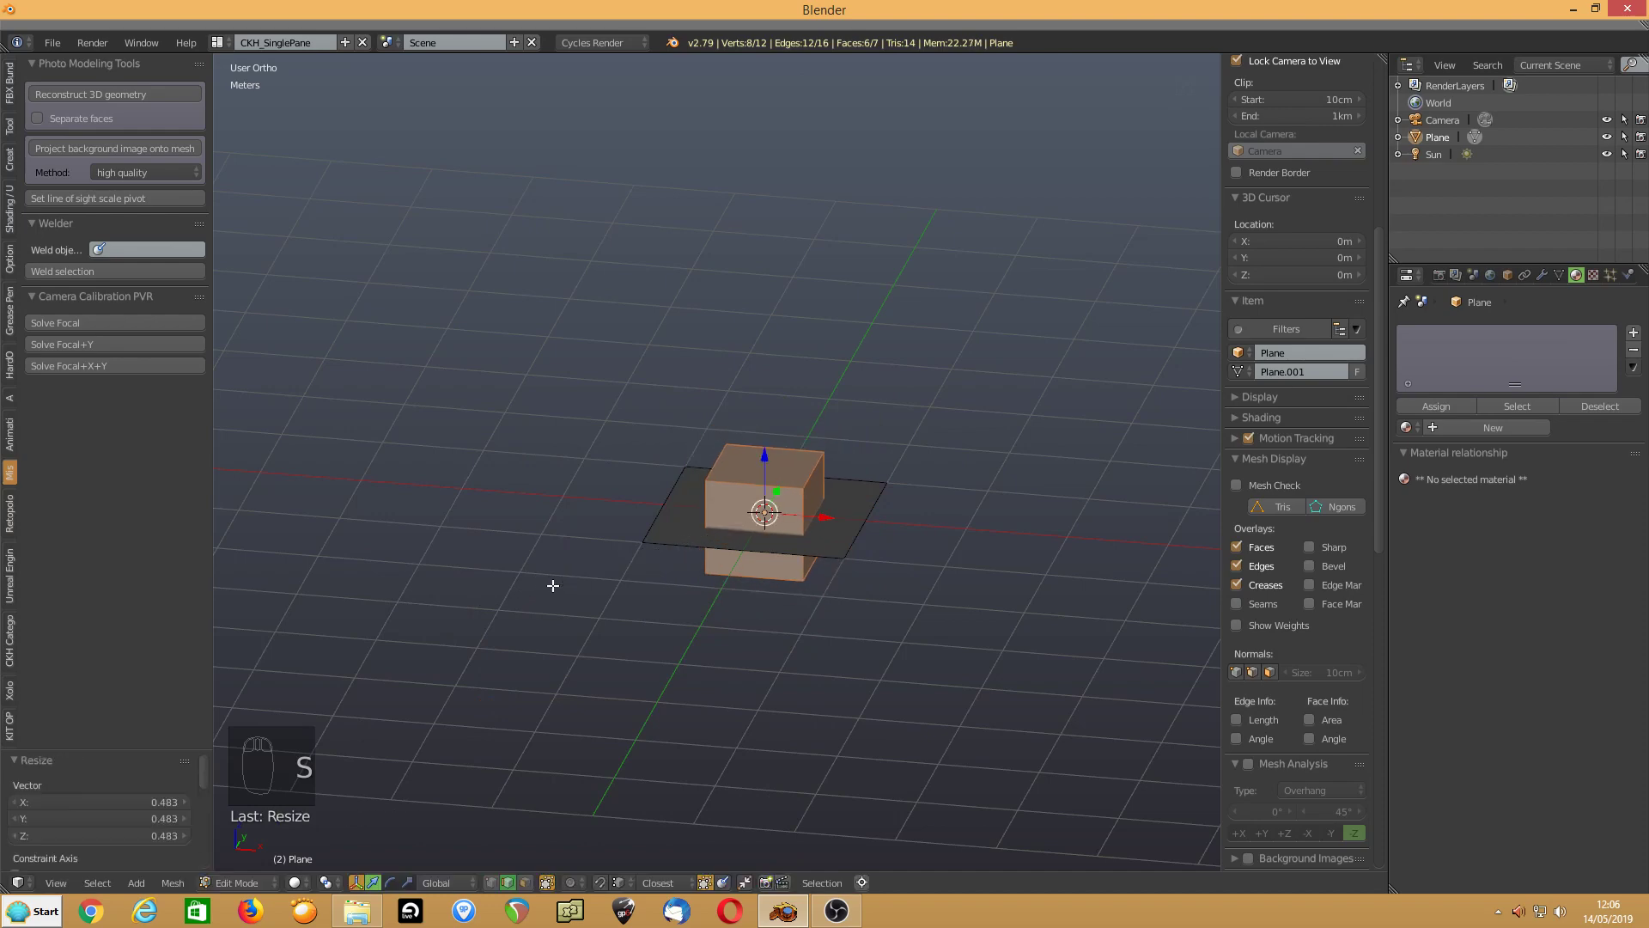
Add a UV sphere as a separate object and move it about -2.72 m along X, away from the plane
{"action": "right_click", "coordinate": [552, 585]}
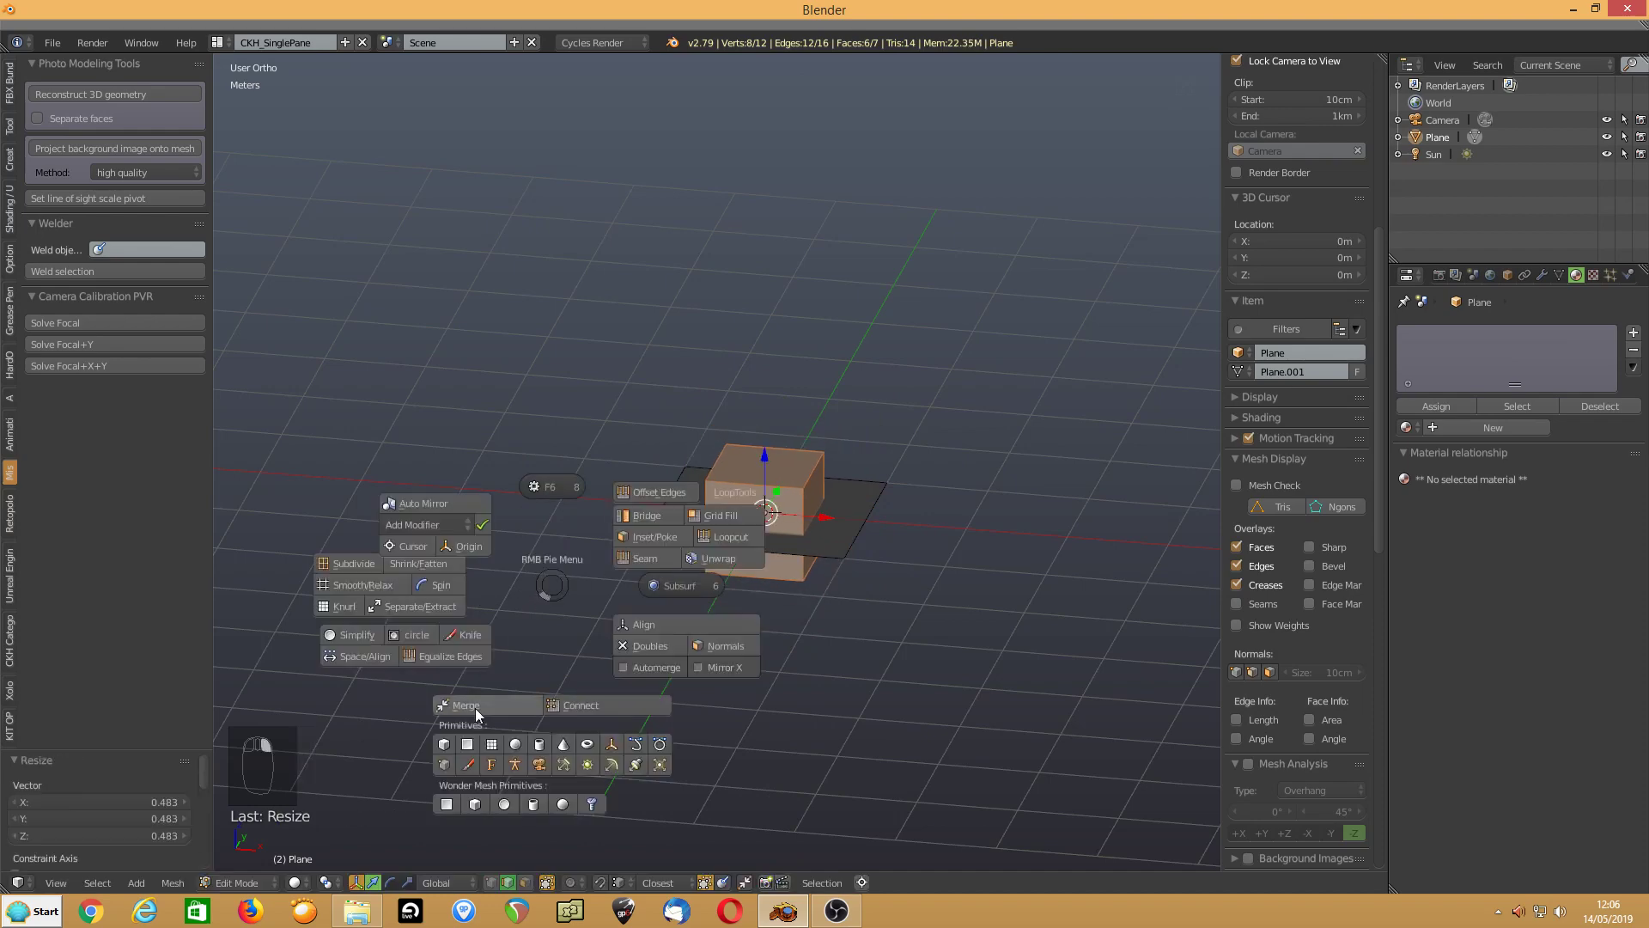
{"action": "left_click", "coordinate": [517, 744]}
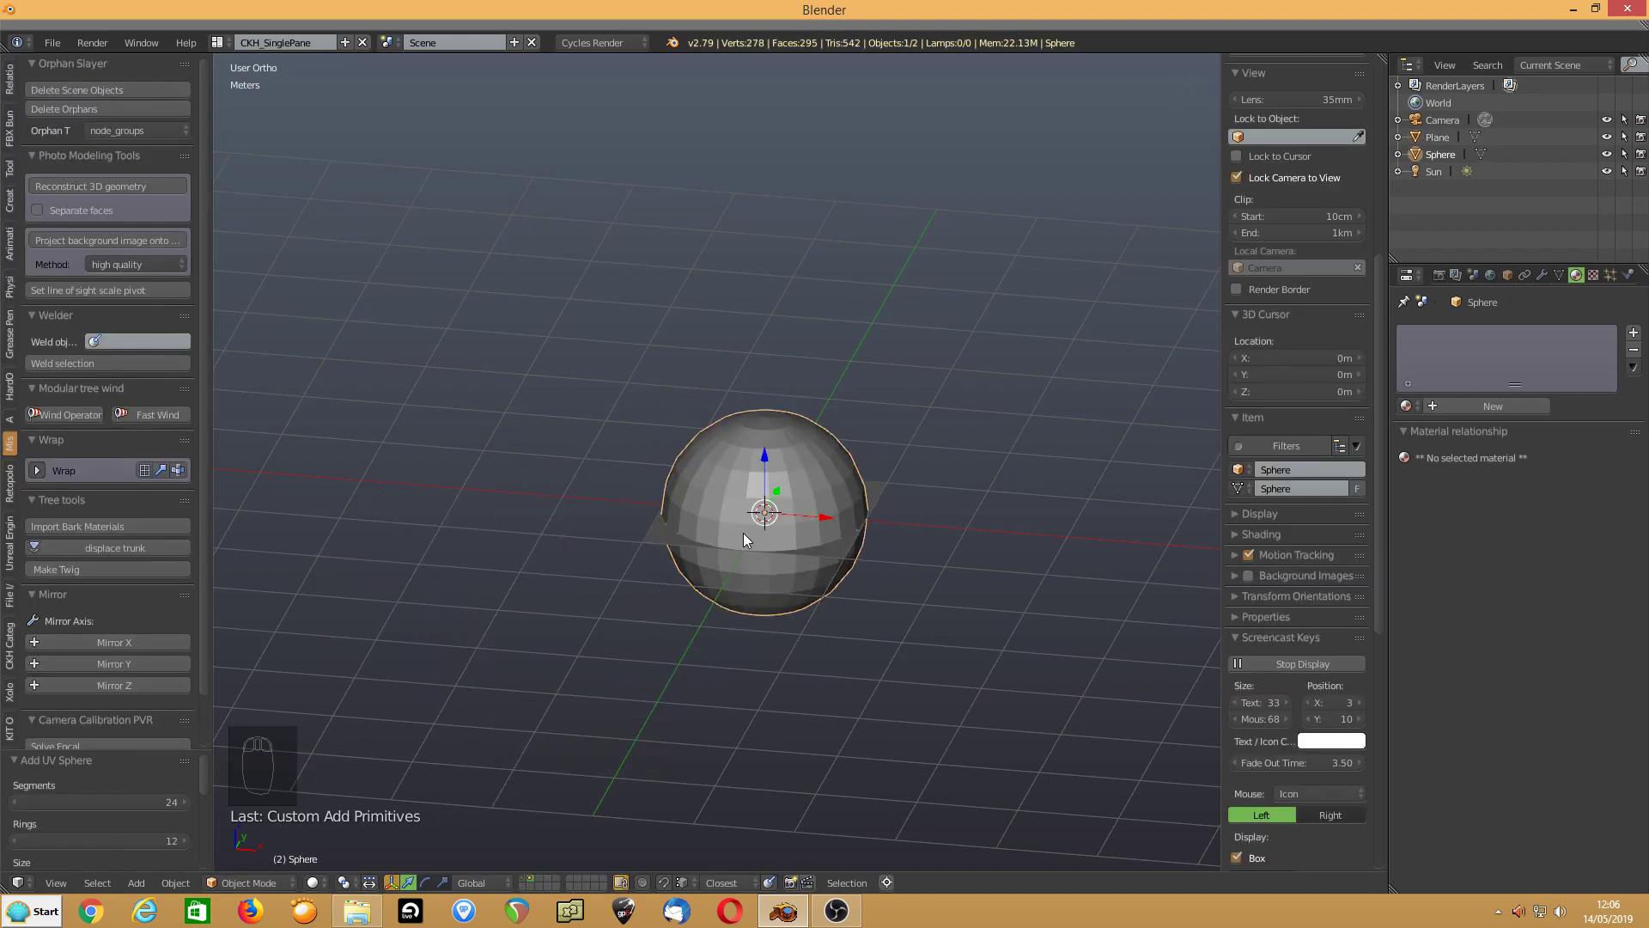
{"action": "left_click_drag", "start_coordinate": [833, 517], "coordinate": [560, 498]}
Delete the cube's vertices from the plane's mesh and delete the separate sphere object
{"action": "left_click", "coordinate": [736, 489]}
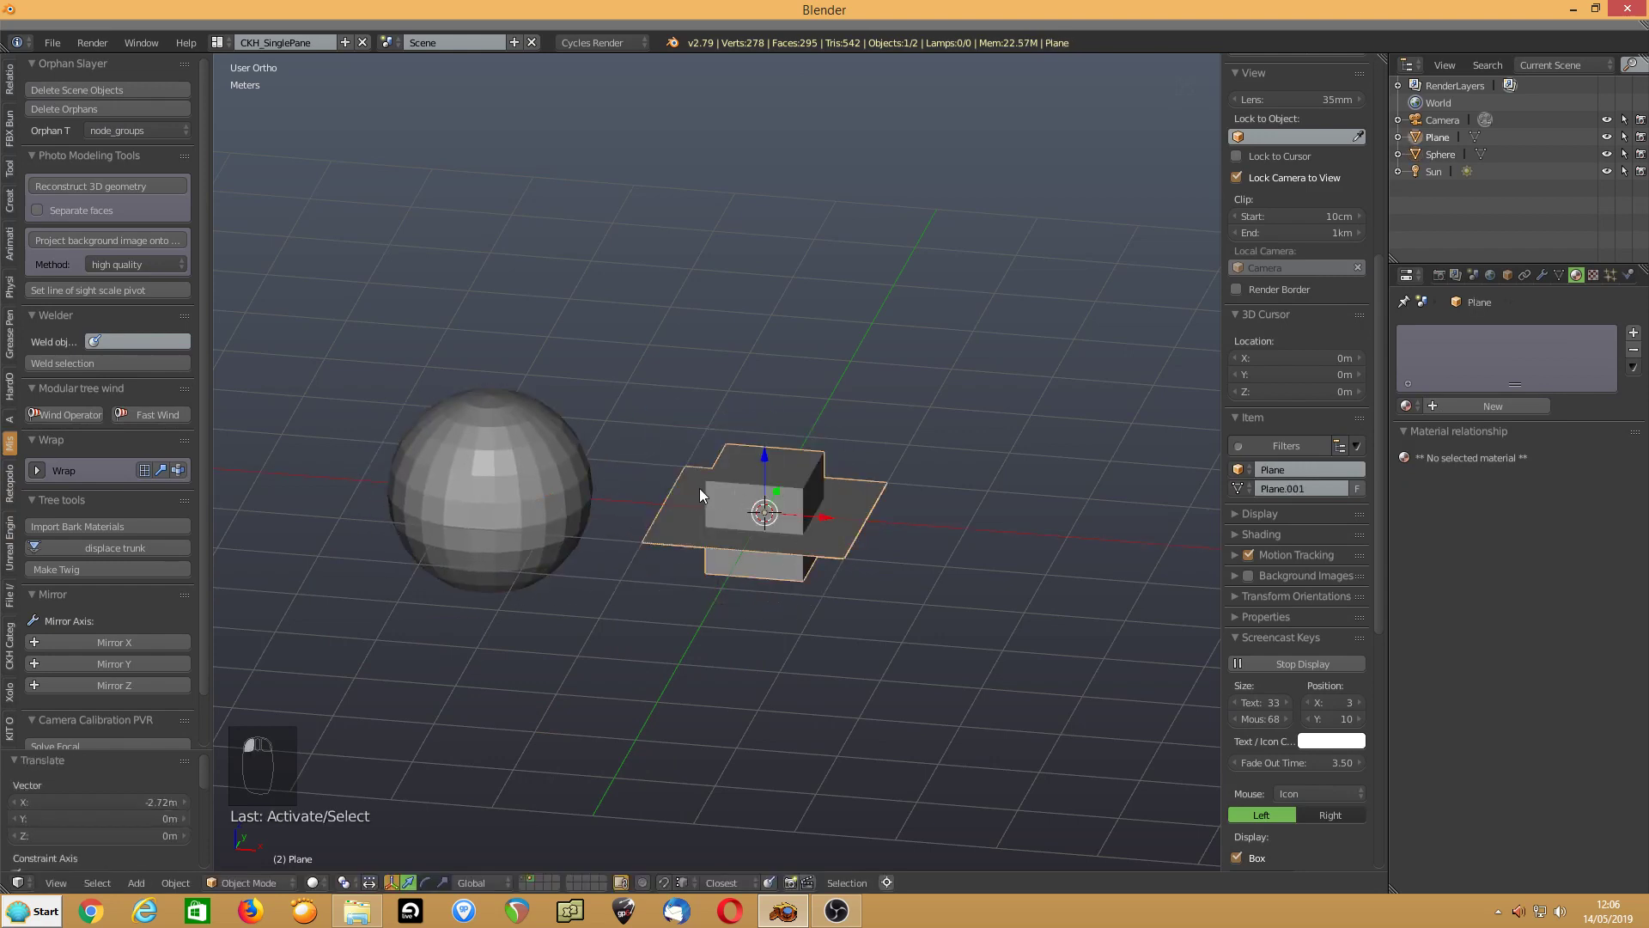
{"action": "key", "text": "Tab"}
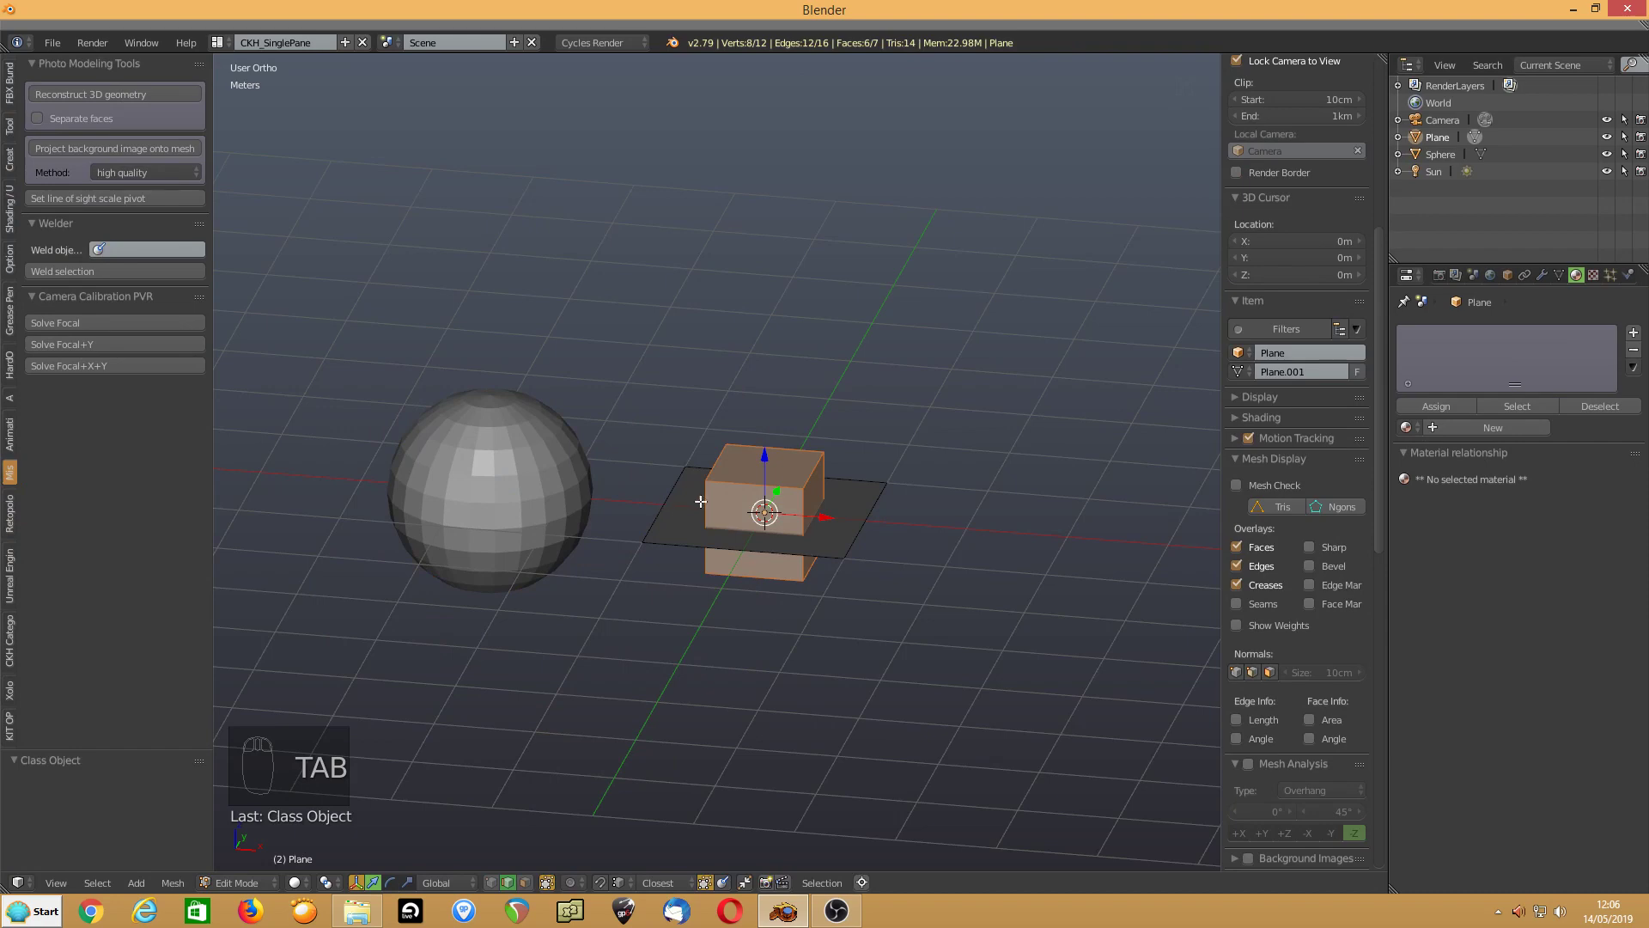
{"action": "key", "text": "Delete"}
{"action": "left_click", "coordinate": [646, 497]}
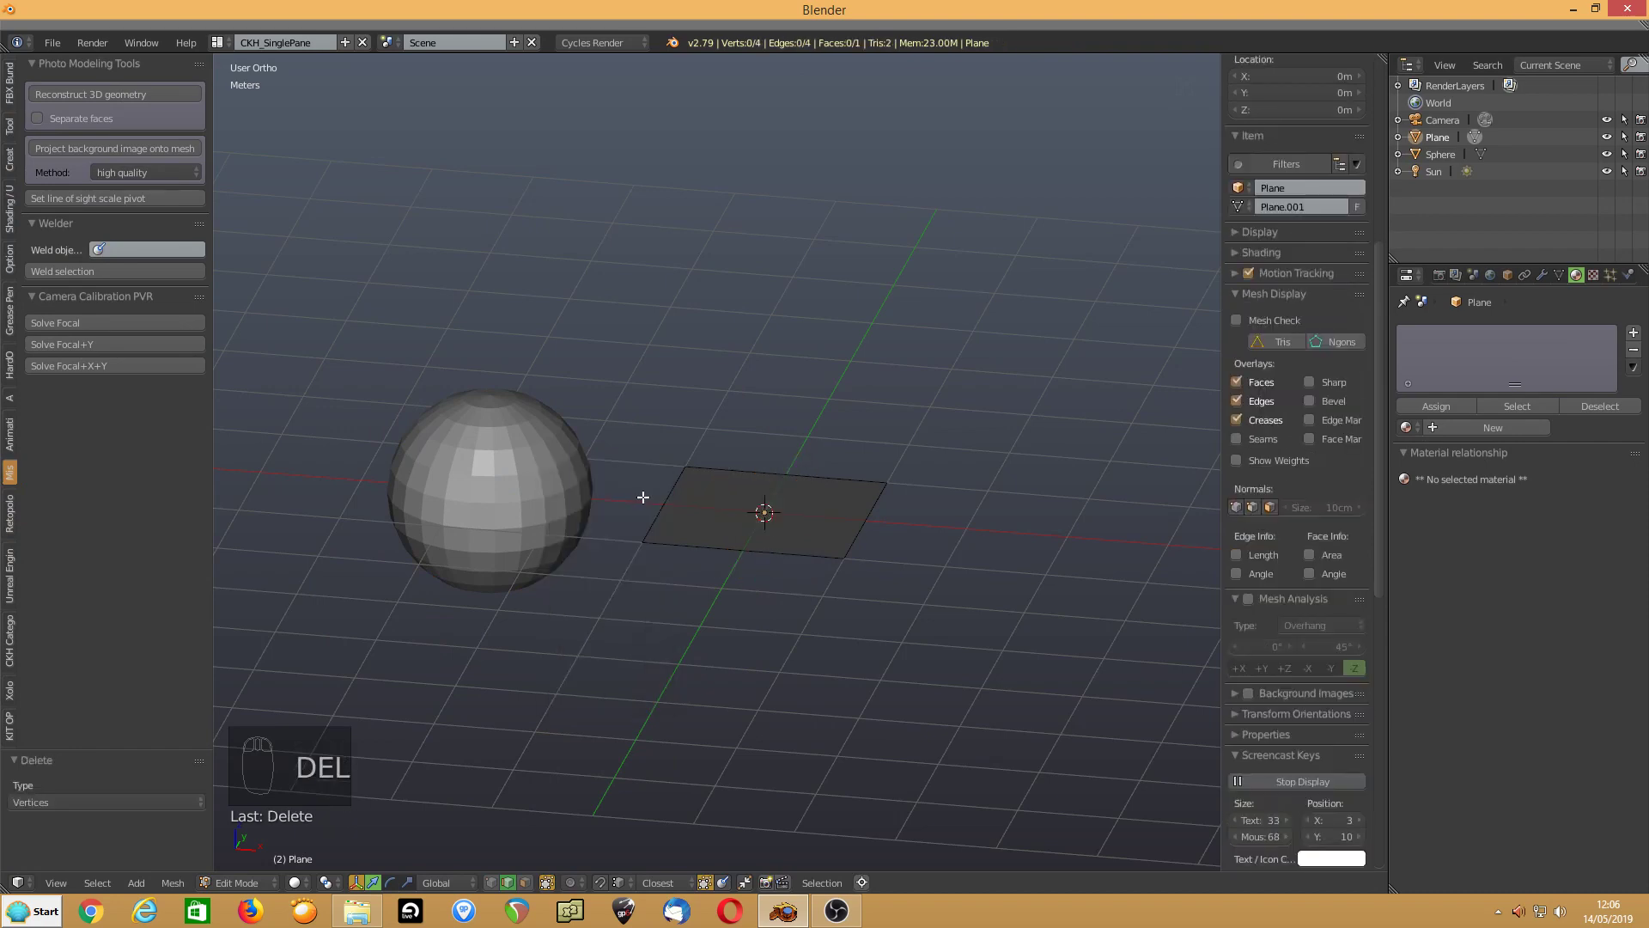
{"action": "key", "text": "Tab"}
{"action": "left_click", "coordinate": [498, 510]}
{"action": "key", "text": "Delete"}
Enter Edit Mode on the plane and scale all of its geometry down to about 0.219
{"action": "left_click", "coordinate": [719, 528]}
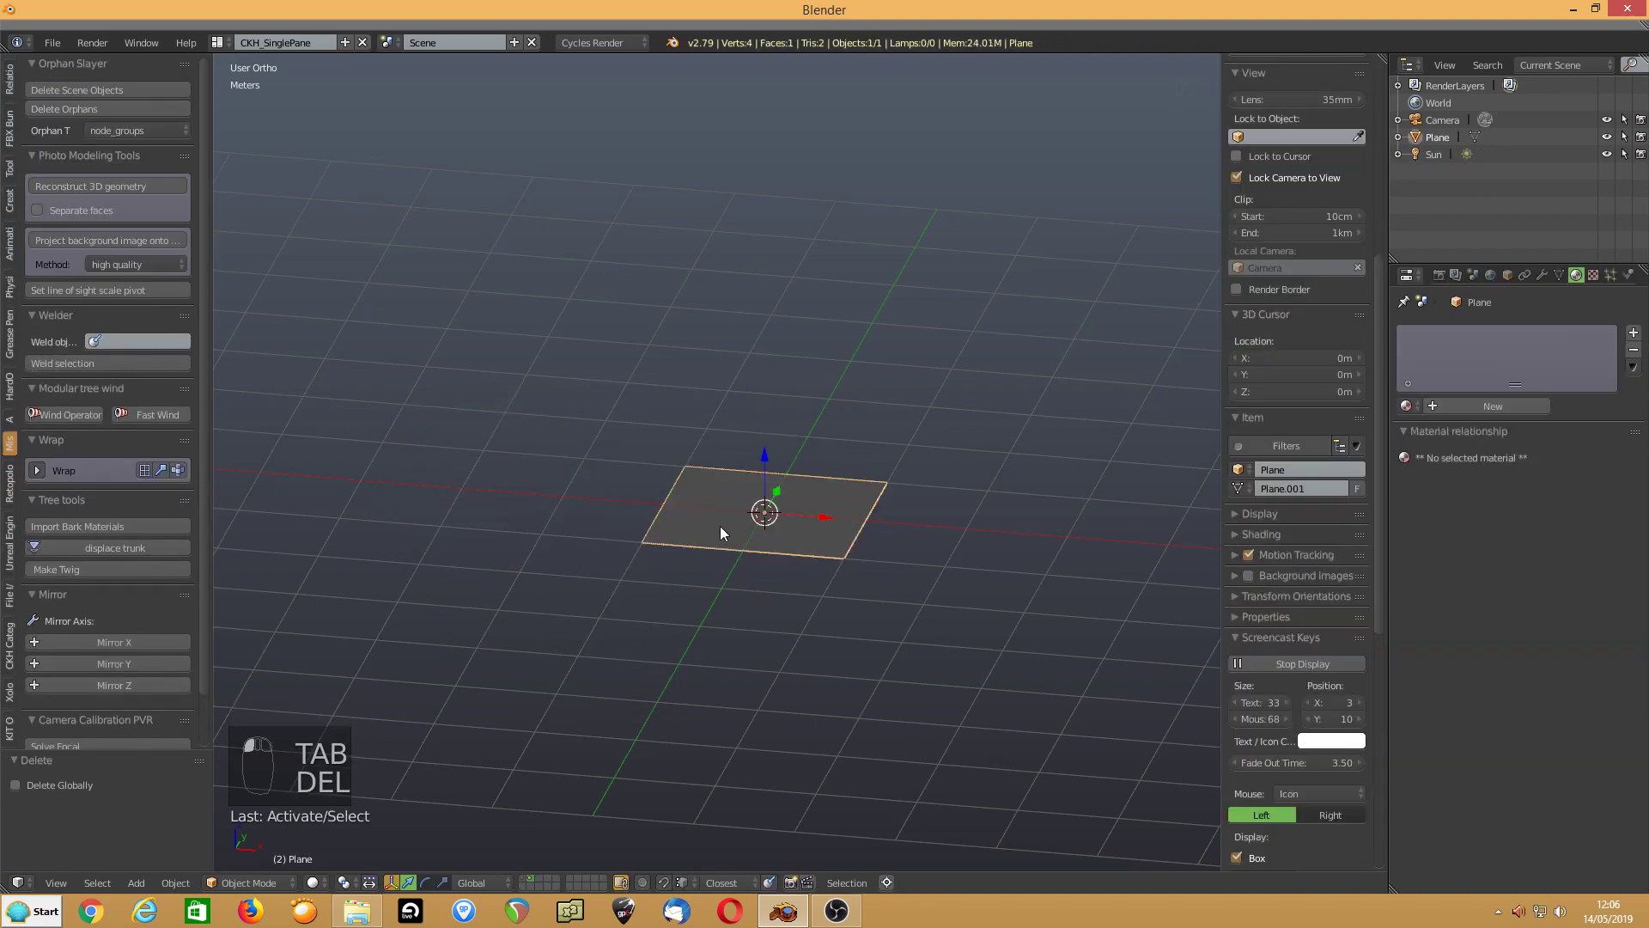
{"action": "scroll", "coordinate": [717, 526], "scroll_direction": "up", "scroll_amount": 3}
{"action": "key", "text": "Tab"}
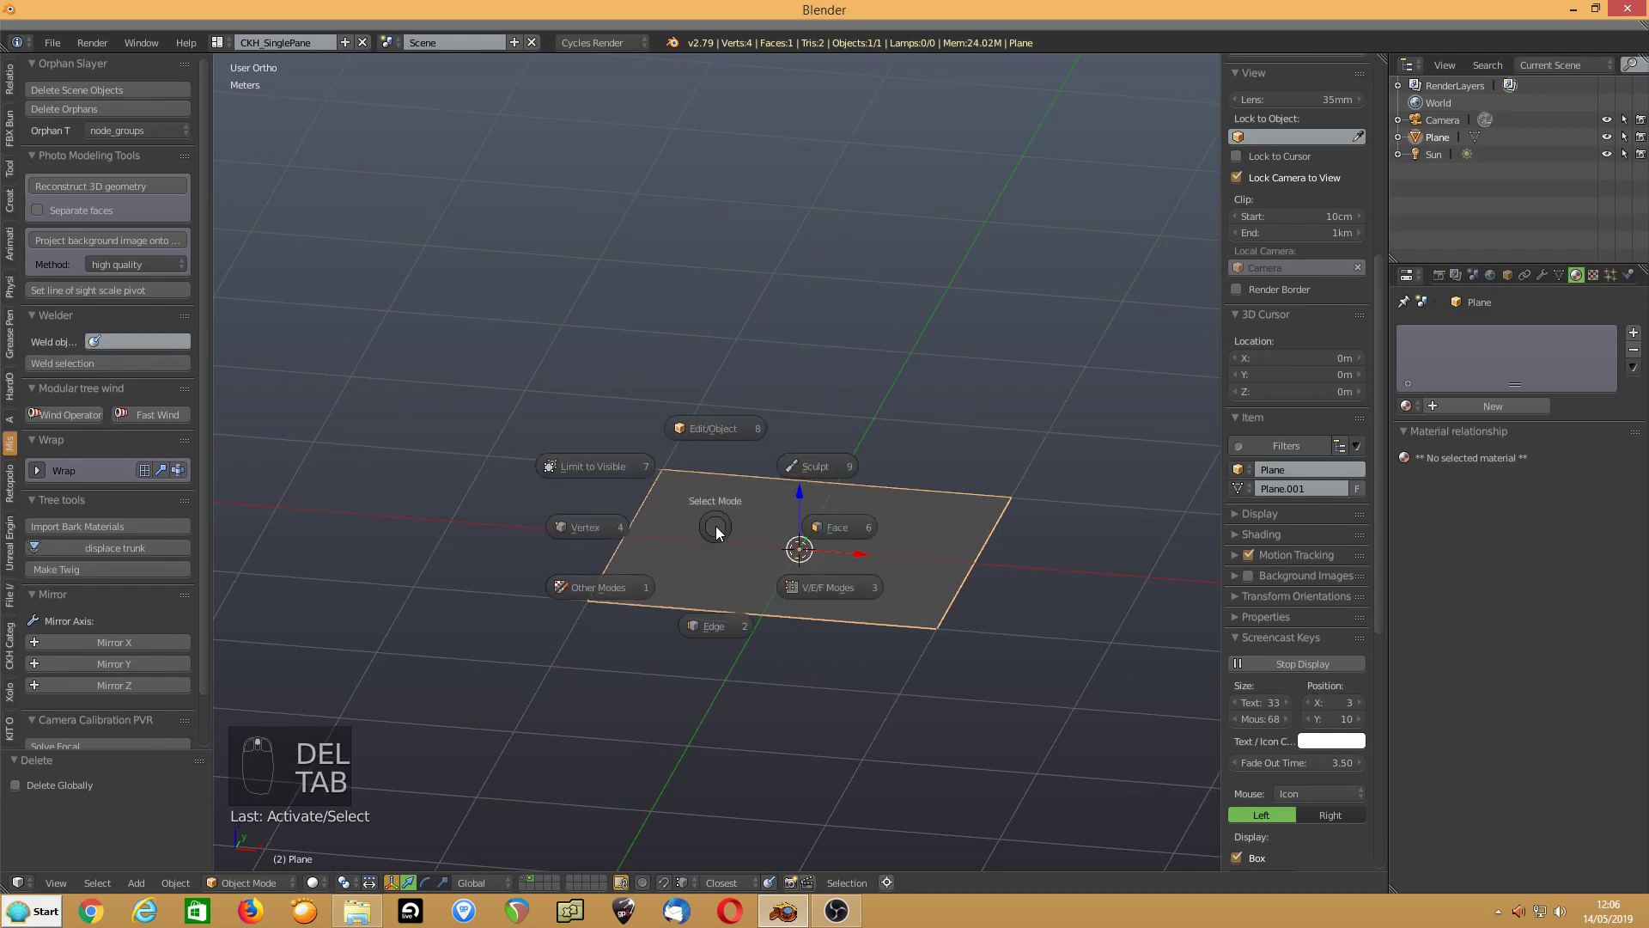
{"action": "left_click", "coordinate": [702, 455]}
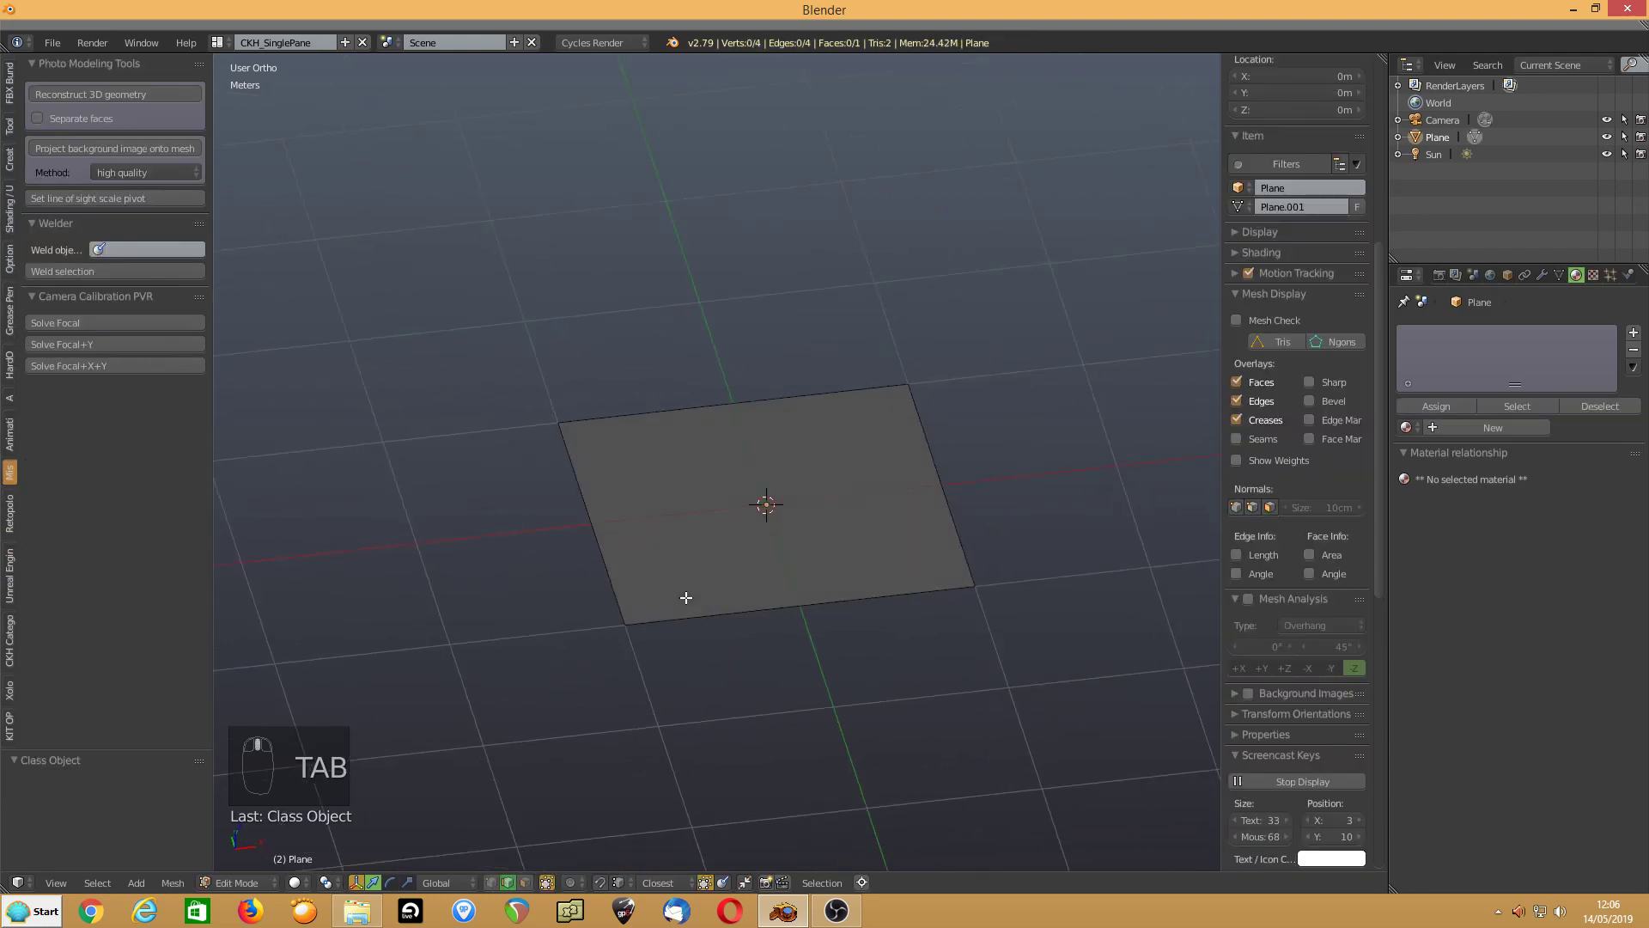
{"action": "key", "text": "a"}
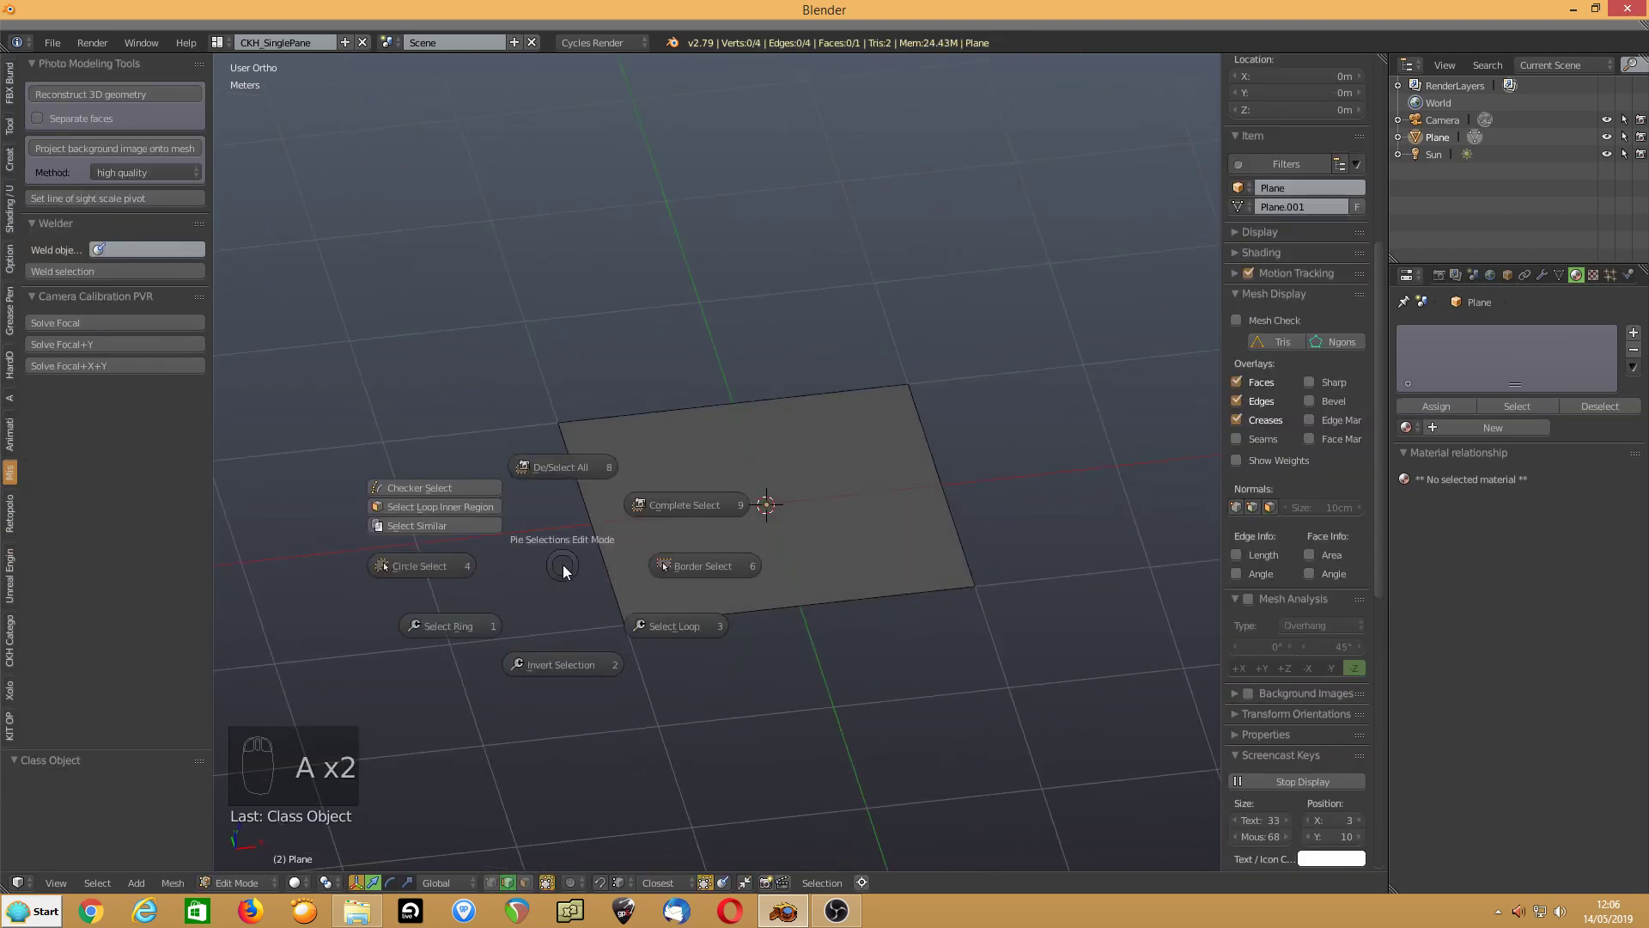
{"action": "left_click", "coordinate": [564, 490]}
{"action": "key", "text": "s"}
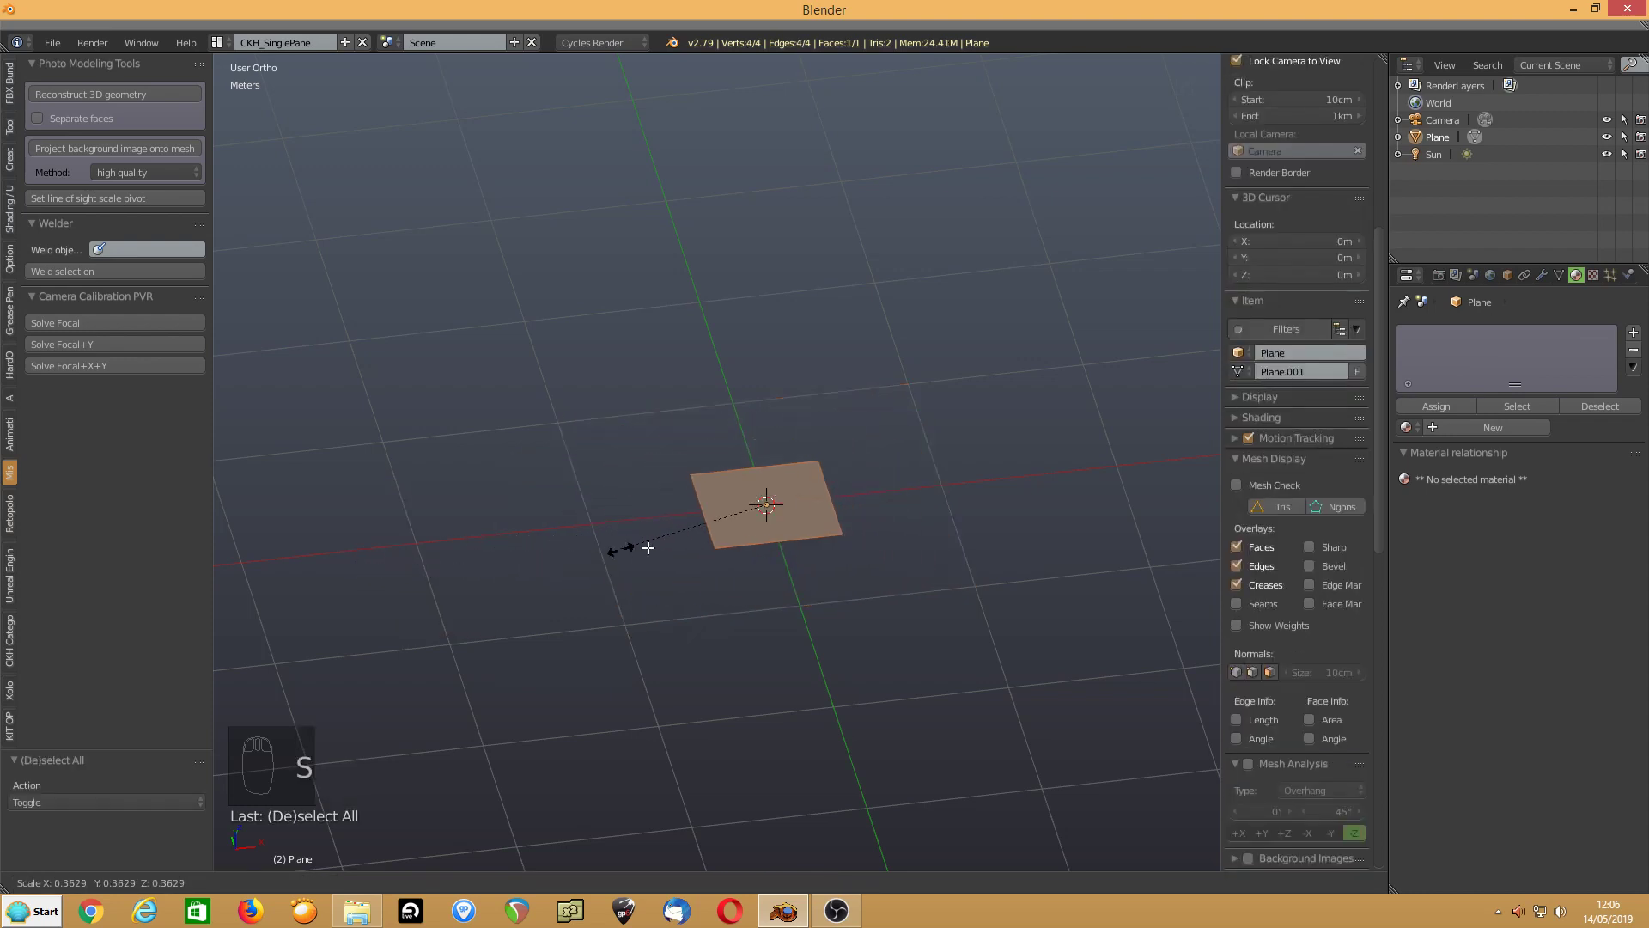
{"action": "left_click", "coordinate": [671, 560]}
Extrude the plane's negative-X edge about -40.9 cm along the X axis
{"action": "scroll", "coordinate": [670, 560], "scroll_direction": "up", "scroll_amount": 3}
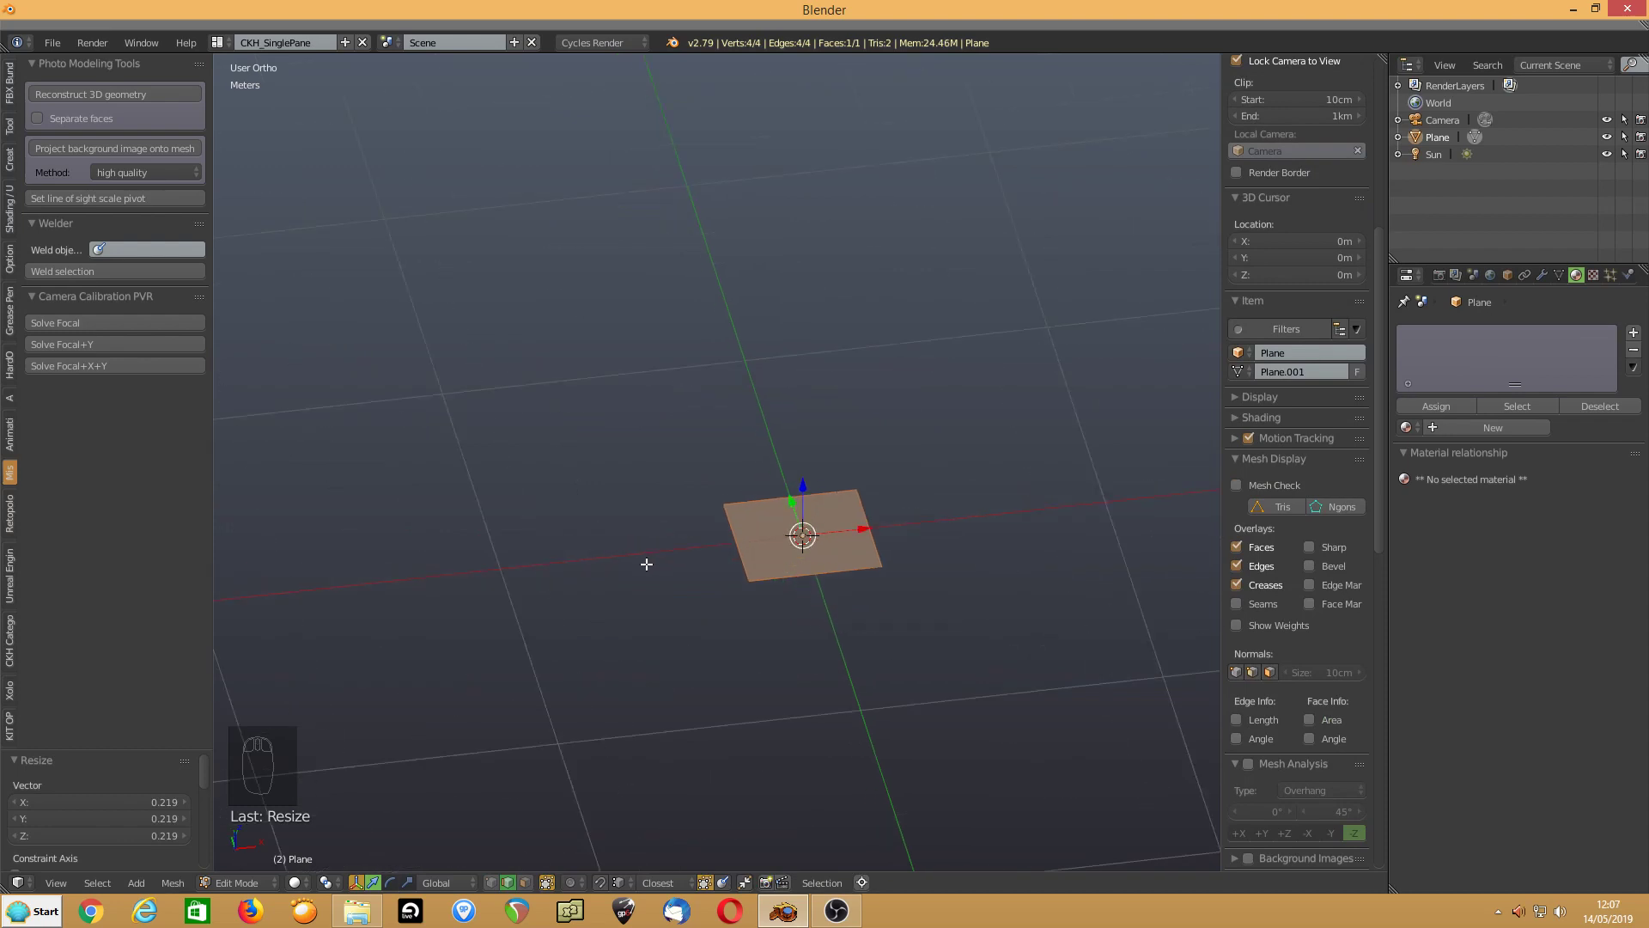
{"action": "left_click", "coordinate": [640, 567]}
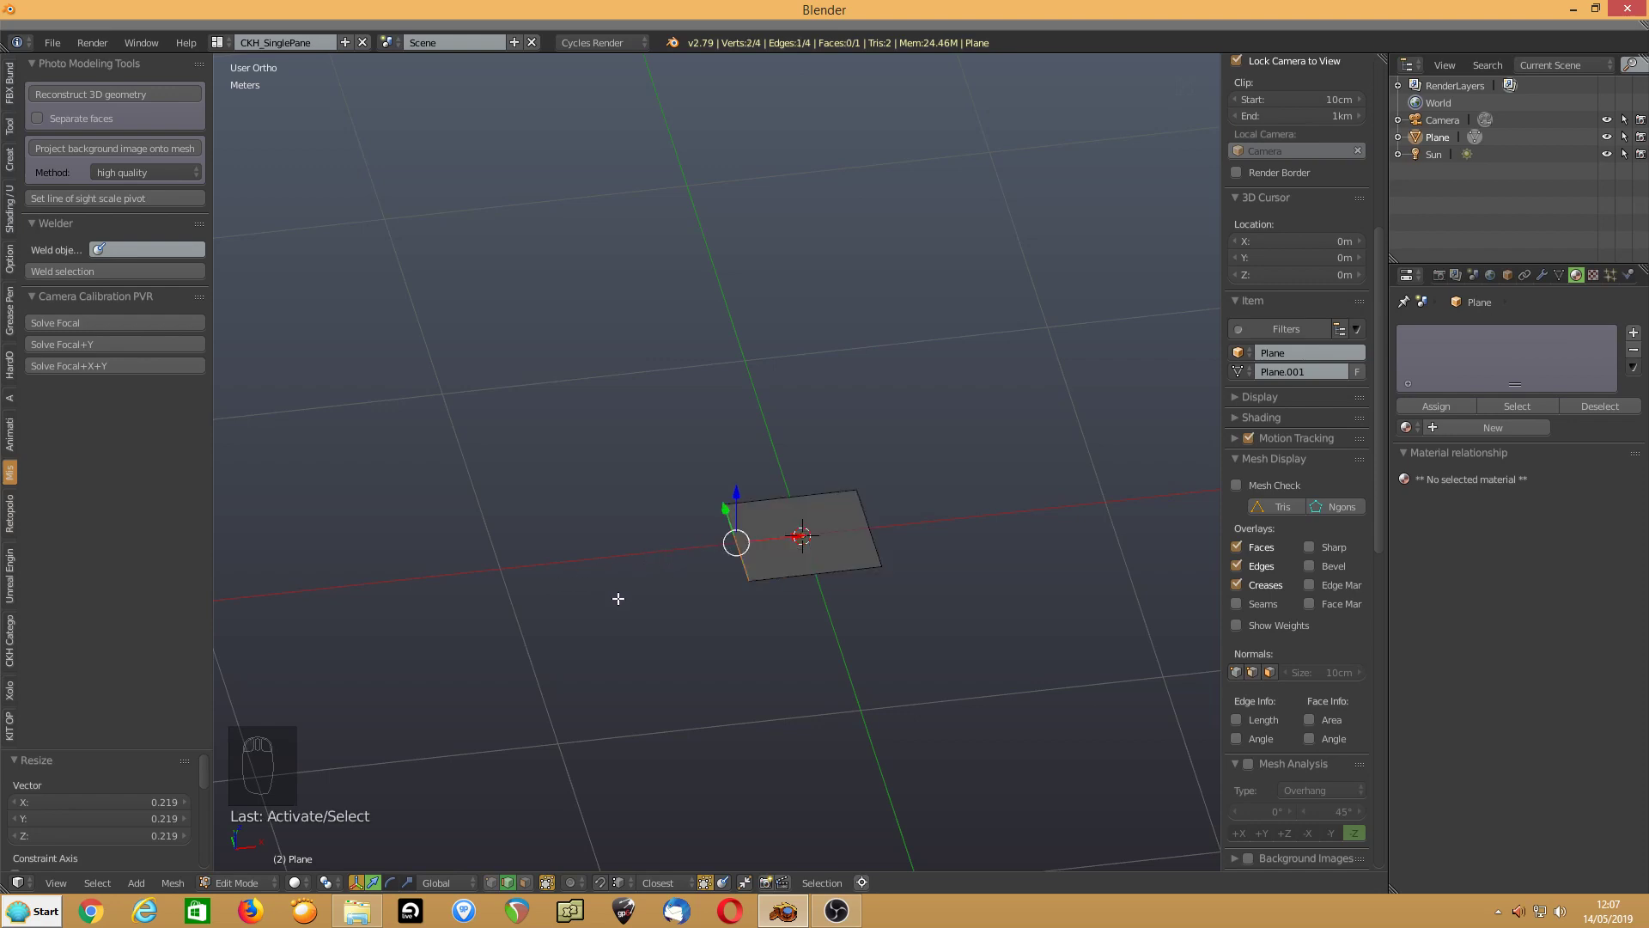
{"action": "mouse_move", "coordinate": [618, 596]}
{"action": "middle_mouse_down"}
{"action": "mouse_move", "coordinate": [648, 578]}
{"action": "mouse_move", "coordinate": [626, 603]}
{"action": "middle_mouse_up"}
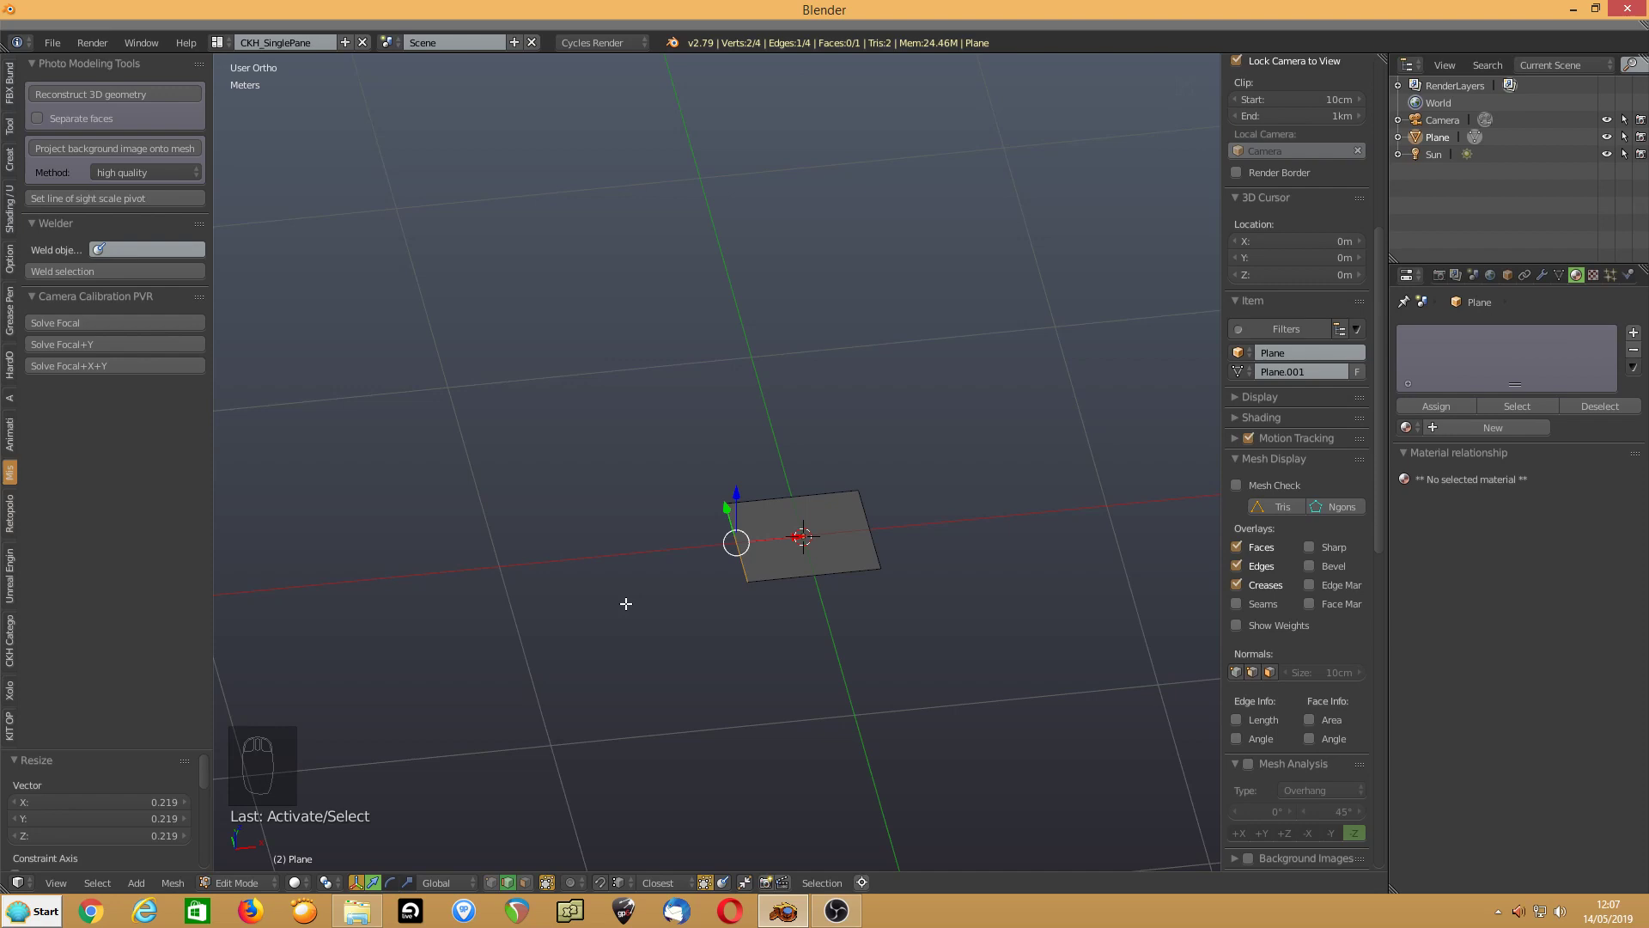
{"action": "key", "text": "e"}
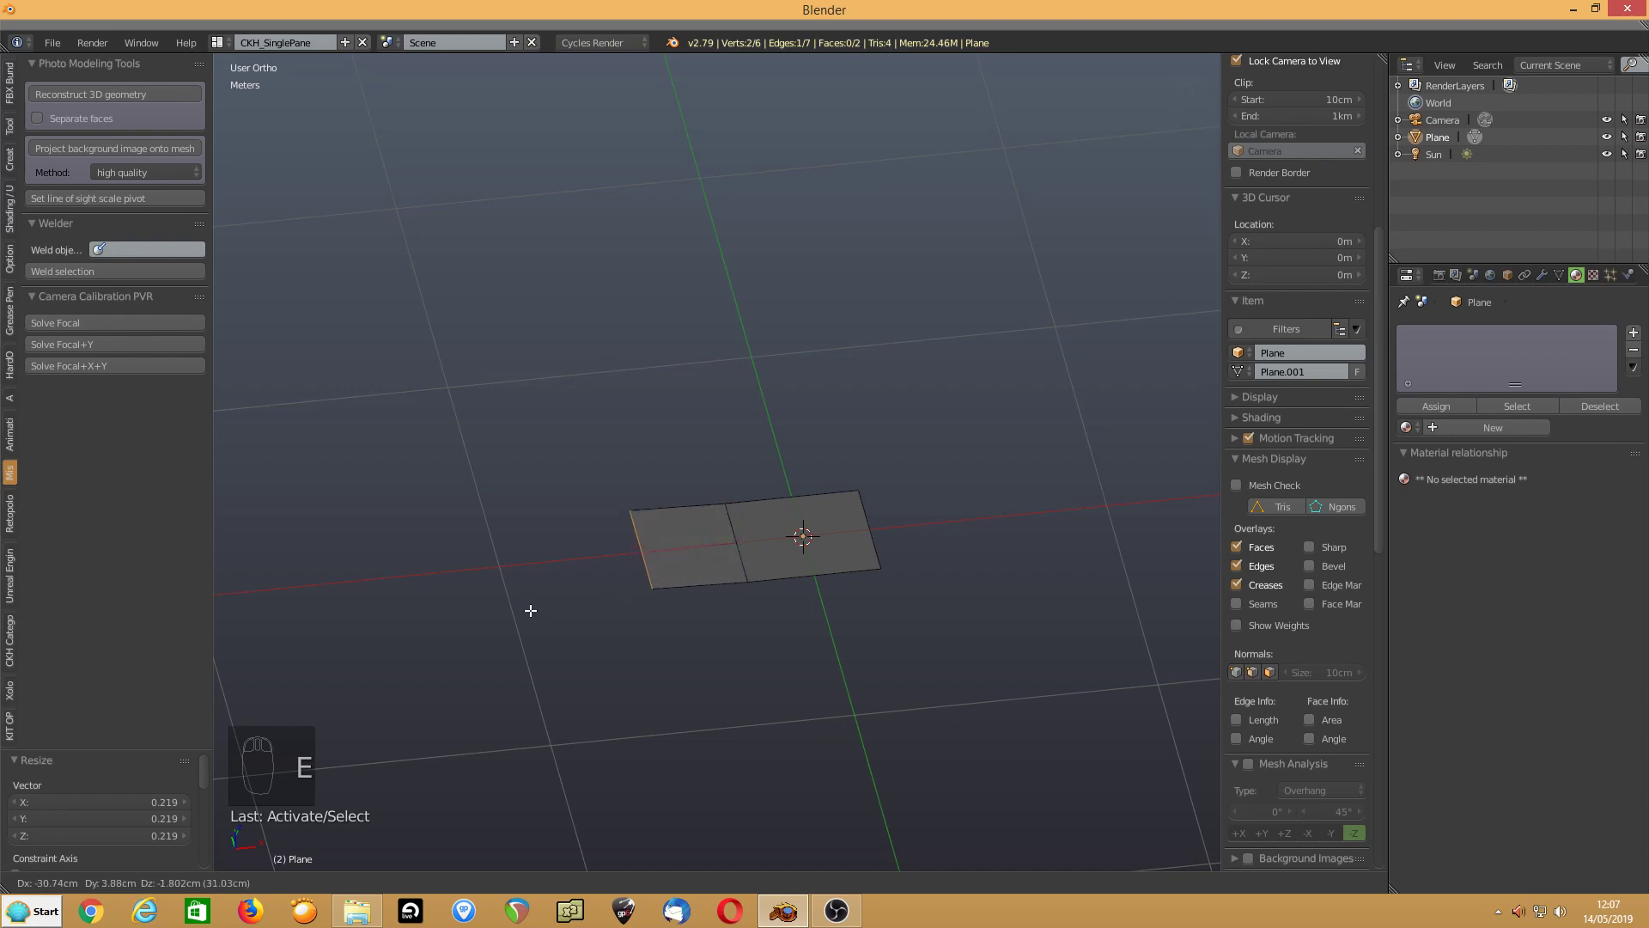
{"action": "key", "text": "x"}
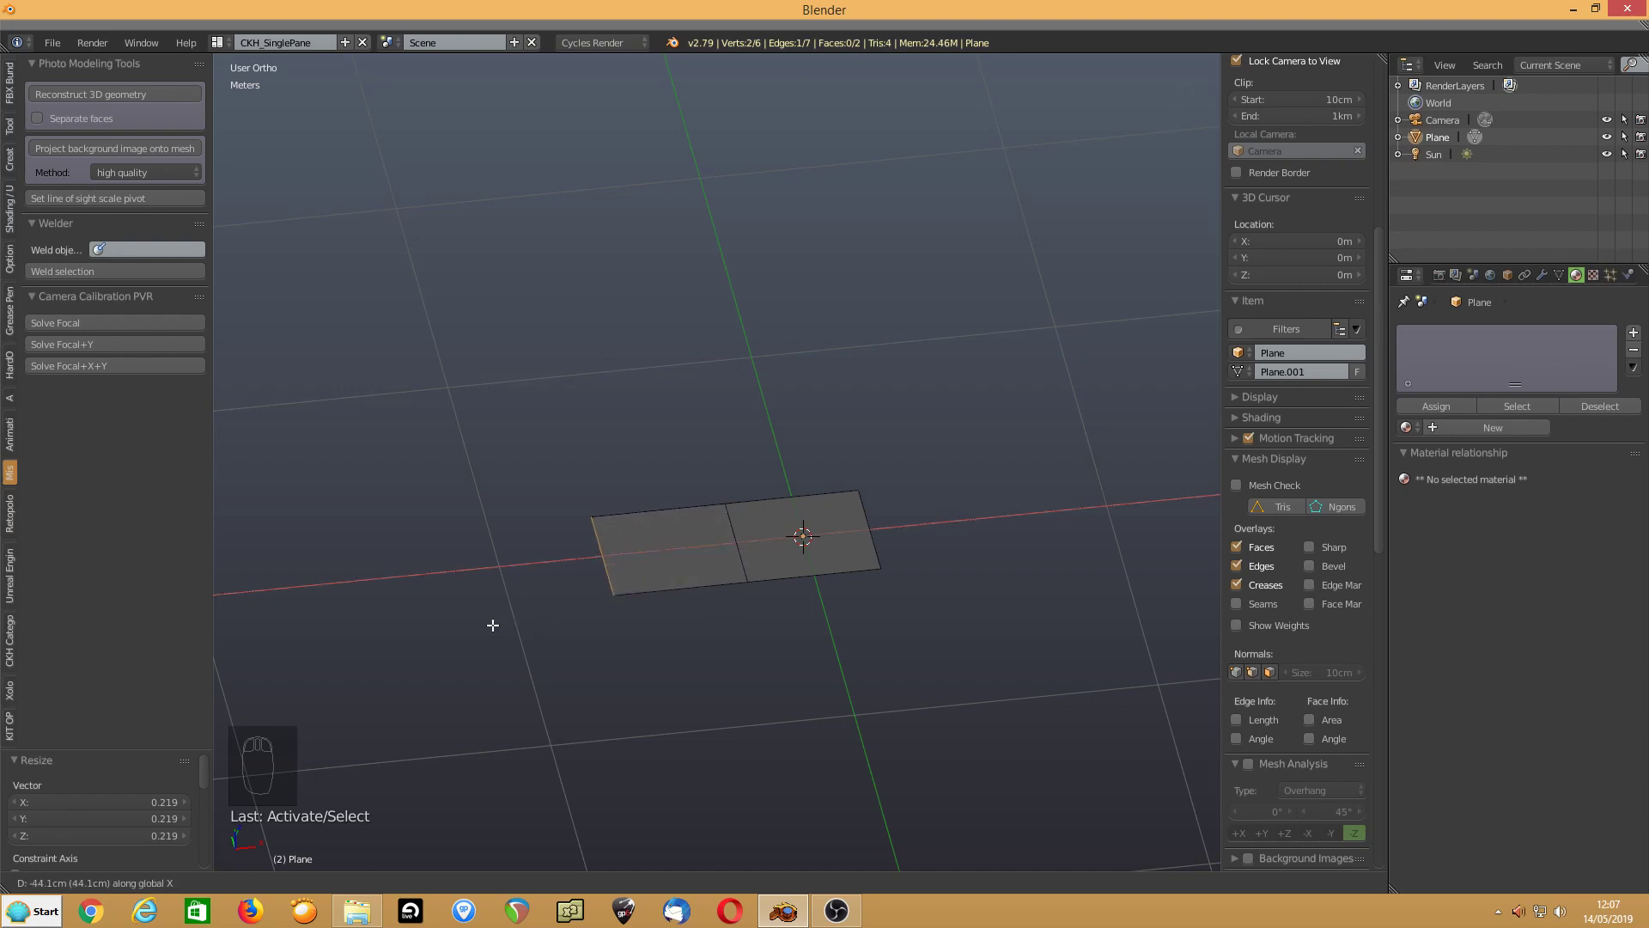
{"action": "left_click", "coordinate": [565, 562]}
Extrude the new face's far edge about 61.8 cm along Y, and its resulting end edge another 36.8 cm along Y
{"action": "left_click", "coordinate": [651, 511]}
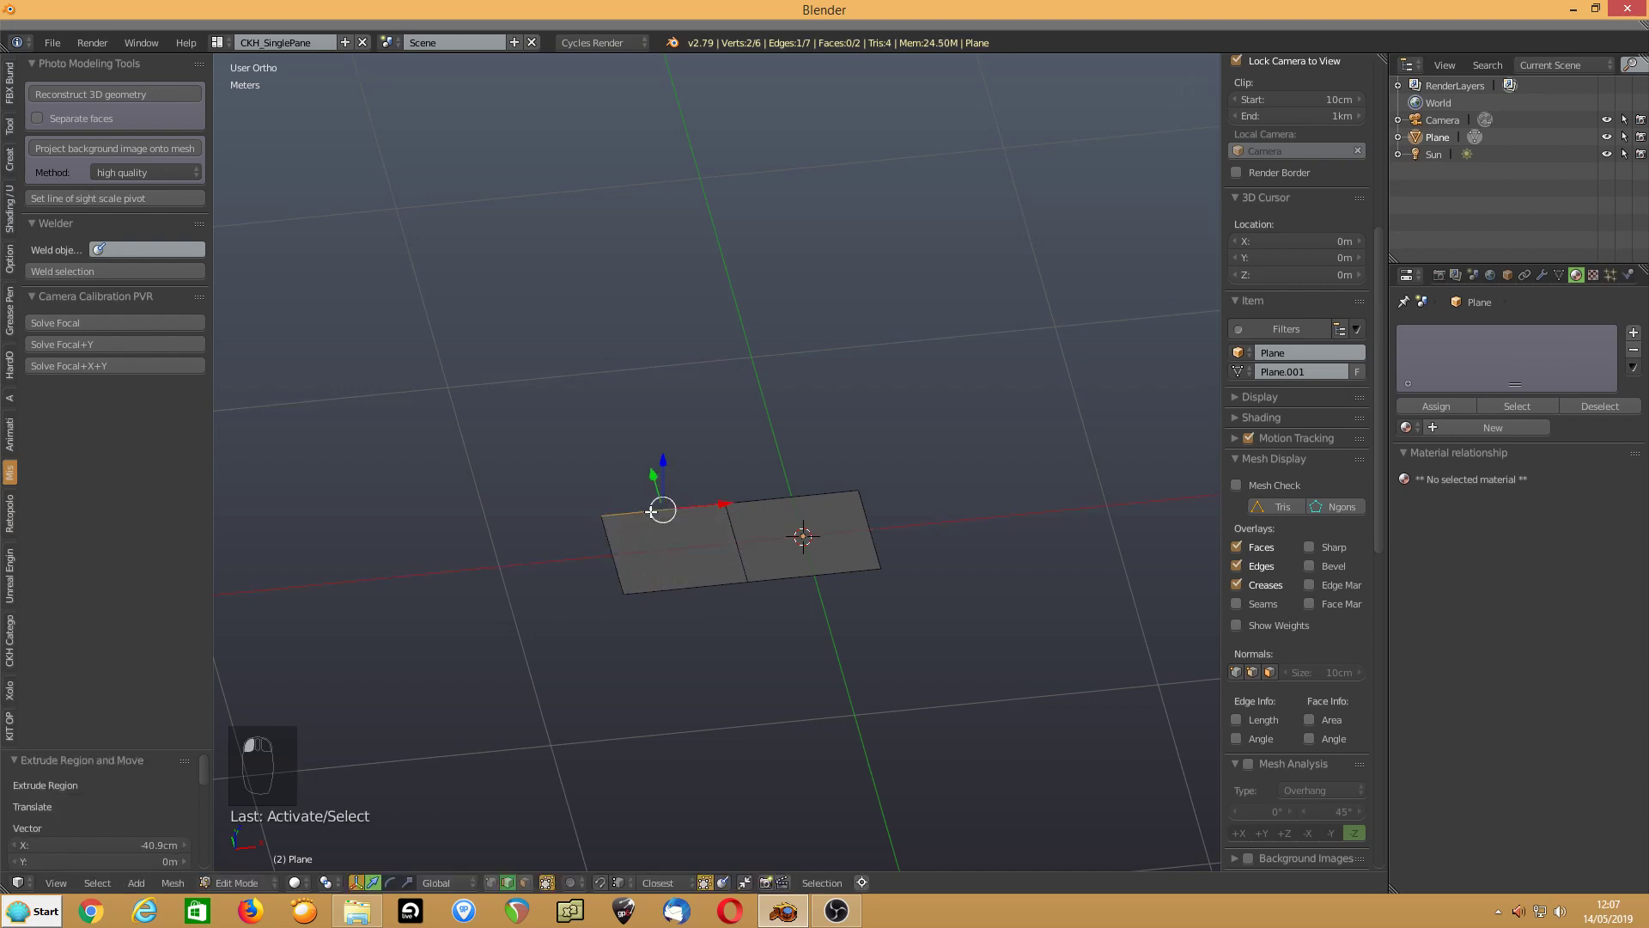
{"action": "key", "text": "e"}
{"action": "left_click", "coordinate": [631, 402]}
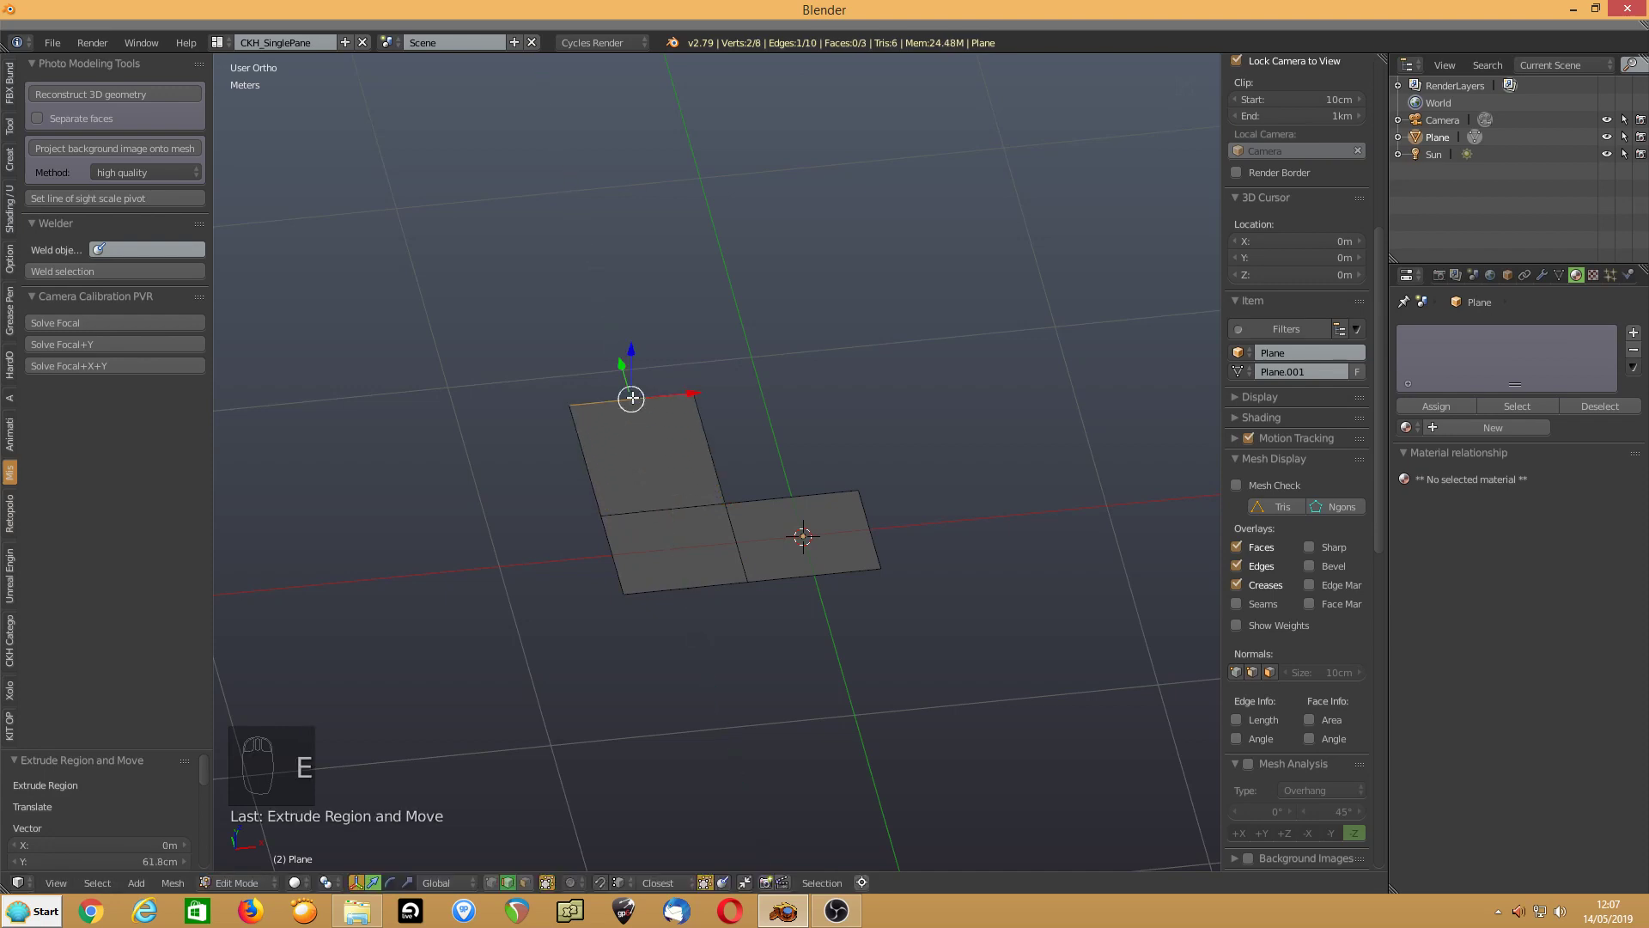
{"action": "left_click", "coordinate": [577, 485]}
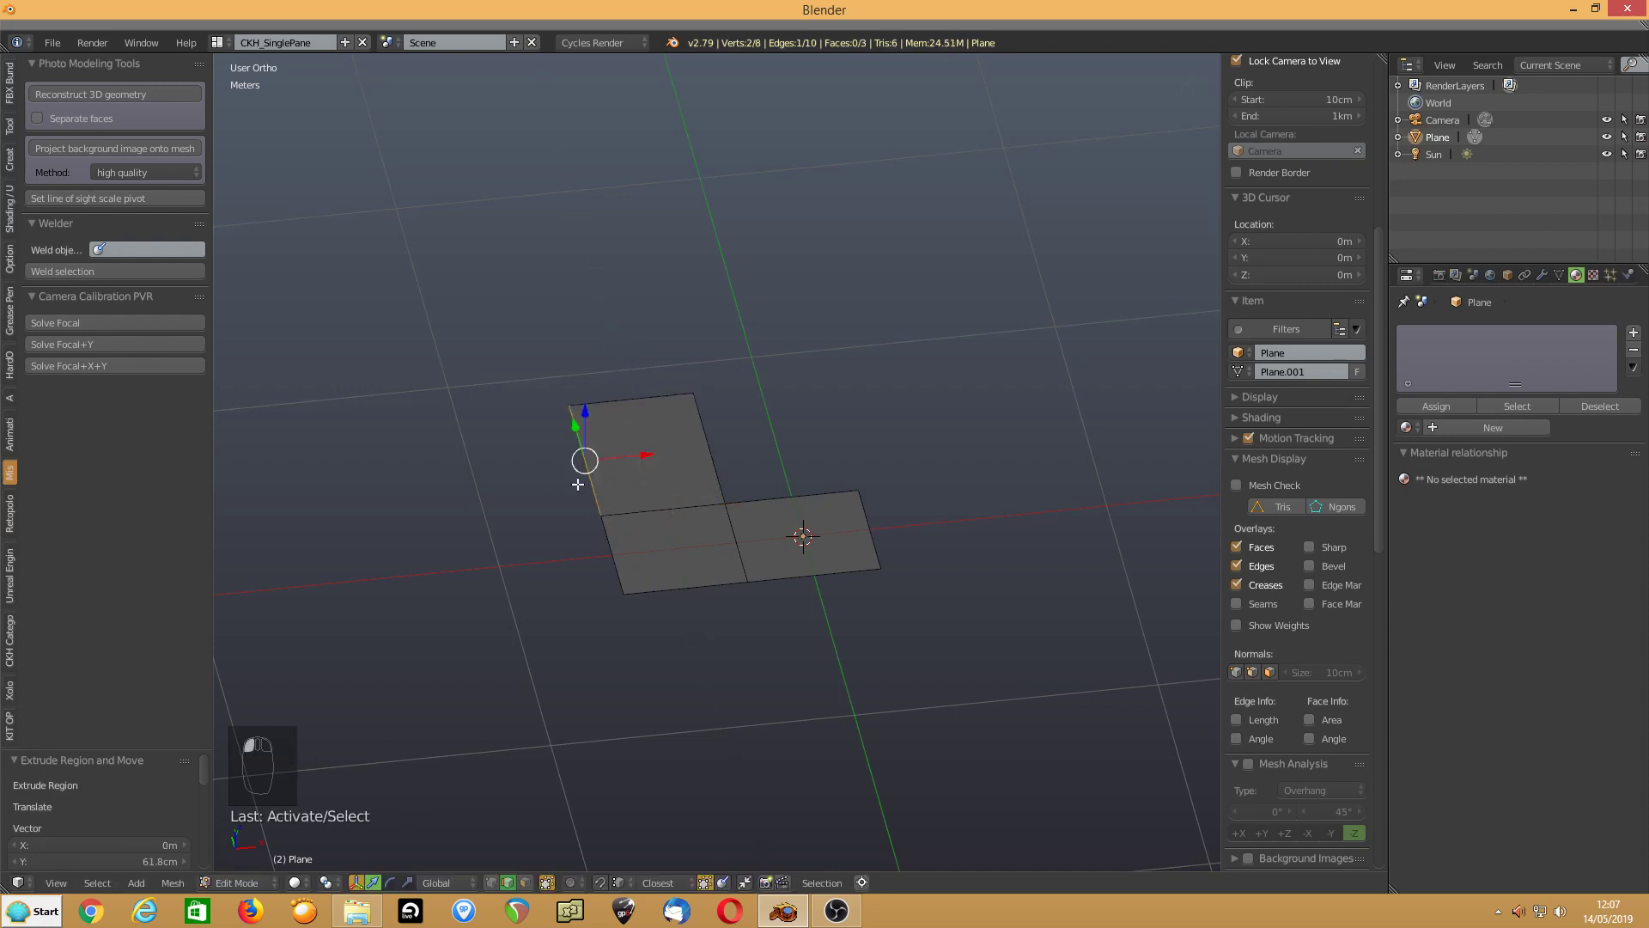
{"action": "left_click", "coordinate": [627, 417]}
{"action": "key", "text": "e"}
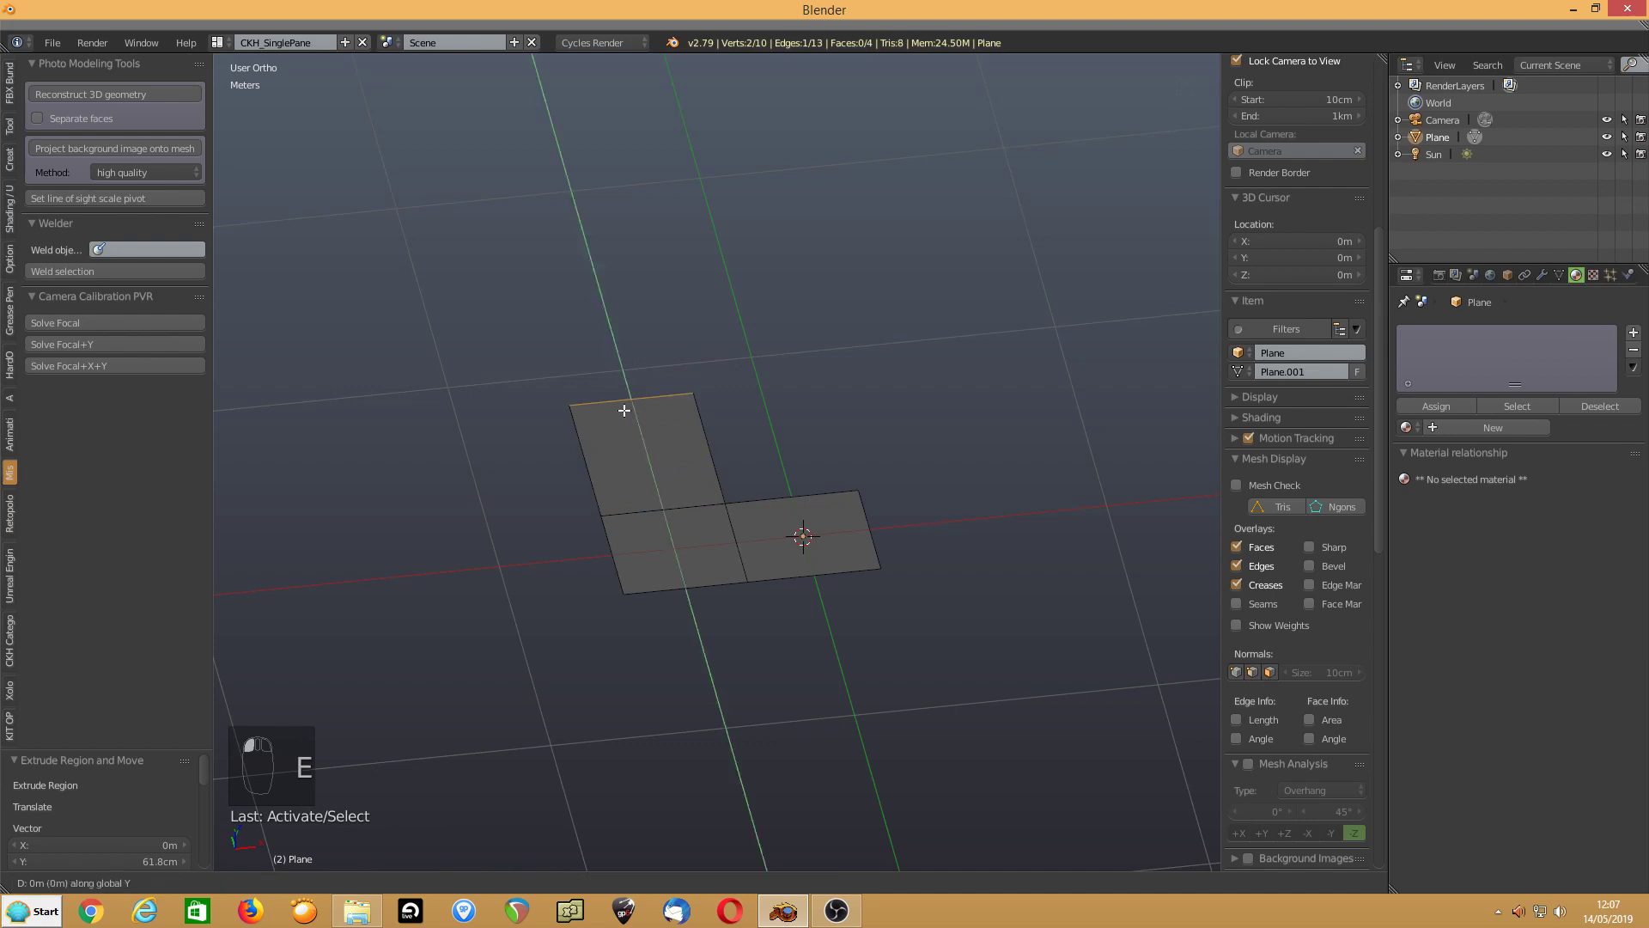
{"action": "left_click", "coordinate": [612, 336]}
Extrude the negative-X side edge of the farthest face about -44.2 cm along X
{"action": "left_click", "coordinate": [556, 379]}
{"action": "key", "text": "e"}
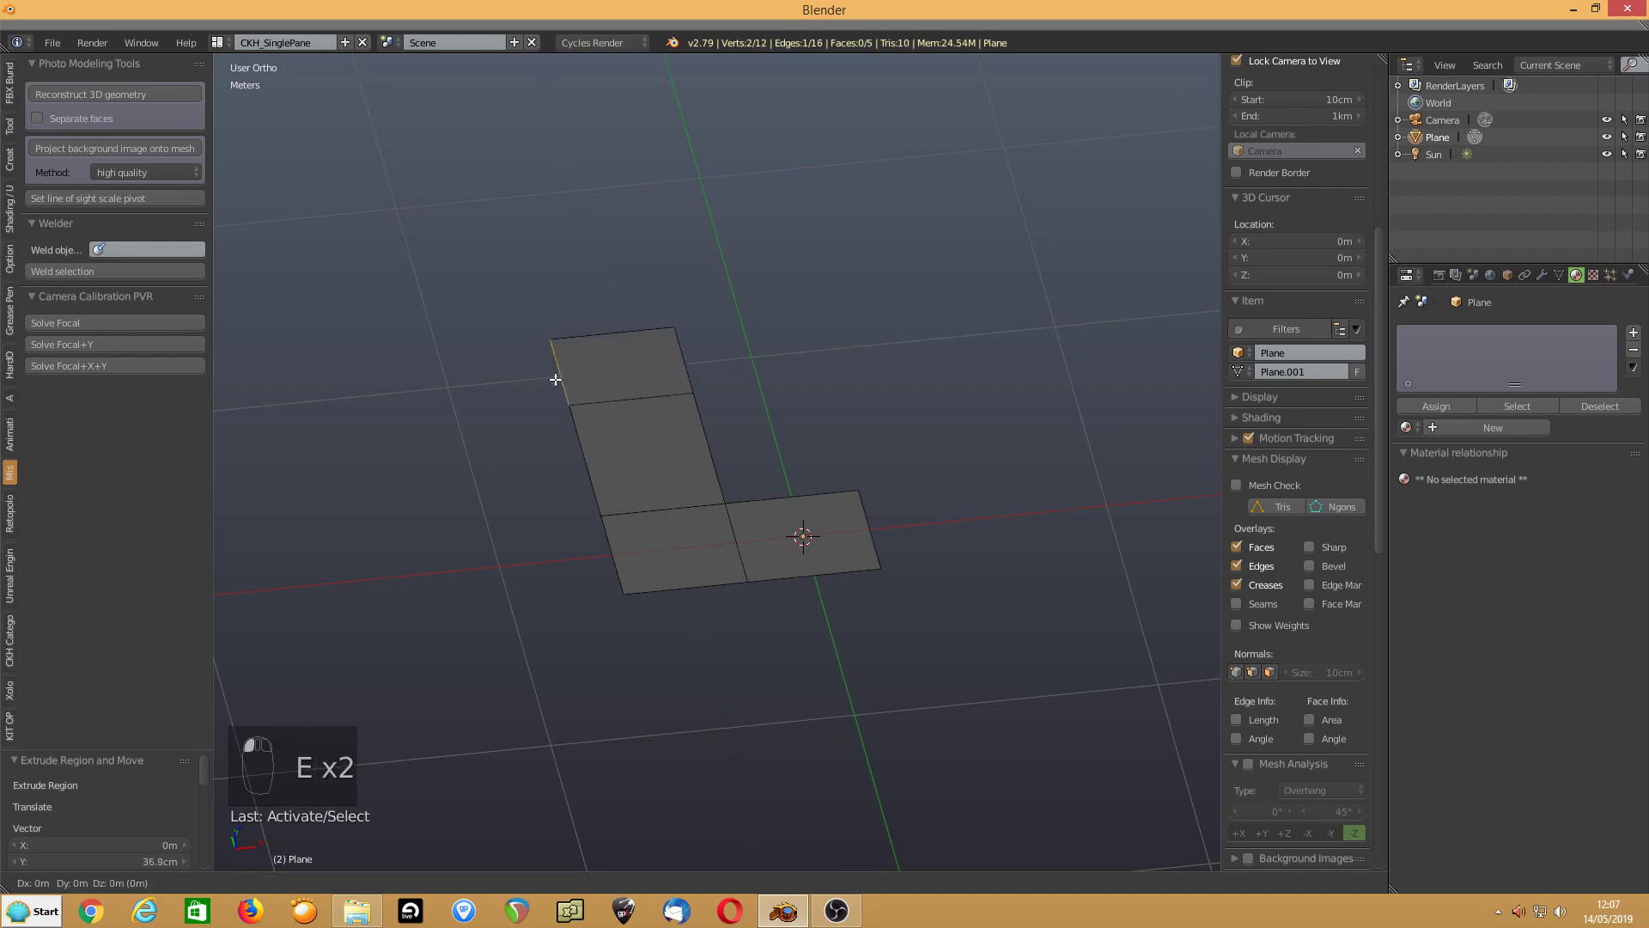
{"action": "left_click", "coordinate": [425, 384]}
Extrude the original face's positive-X edge about 37.2 cm in X and -3.98 cm in Y, and the new face's near edge -54.2 cm in Y
{"action": "left_click", "coordinate": [869, 533]}
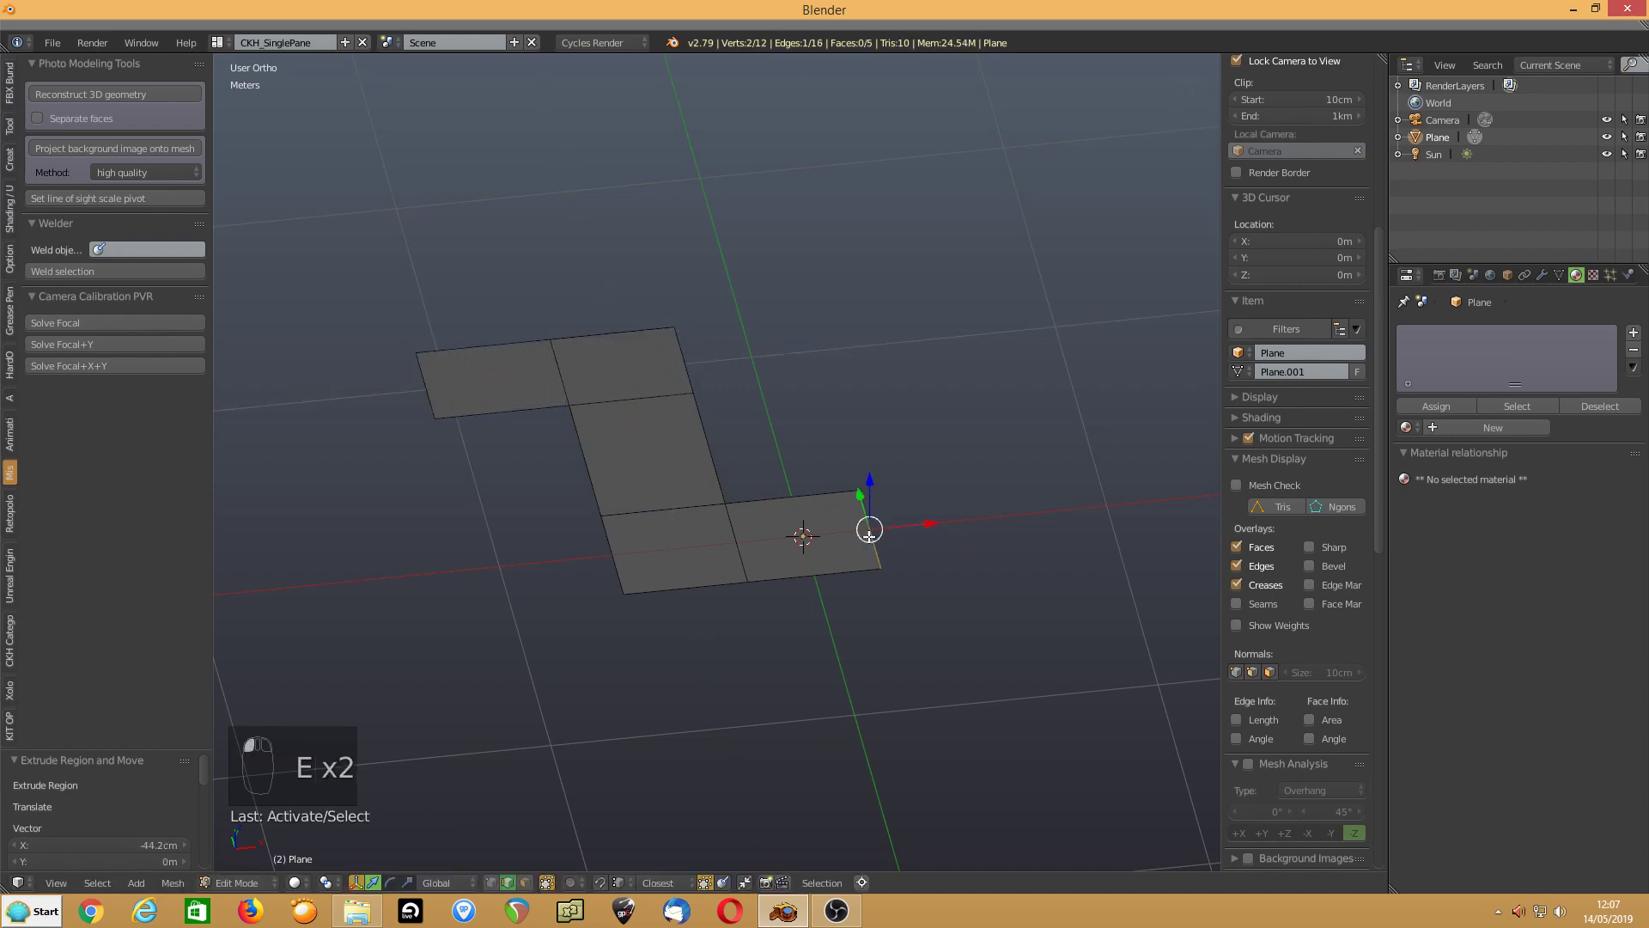
{"action": "key", "text": "e"}
{"action": "left_click", "coordinate": [982, 515]}
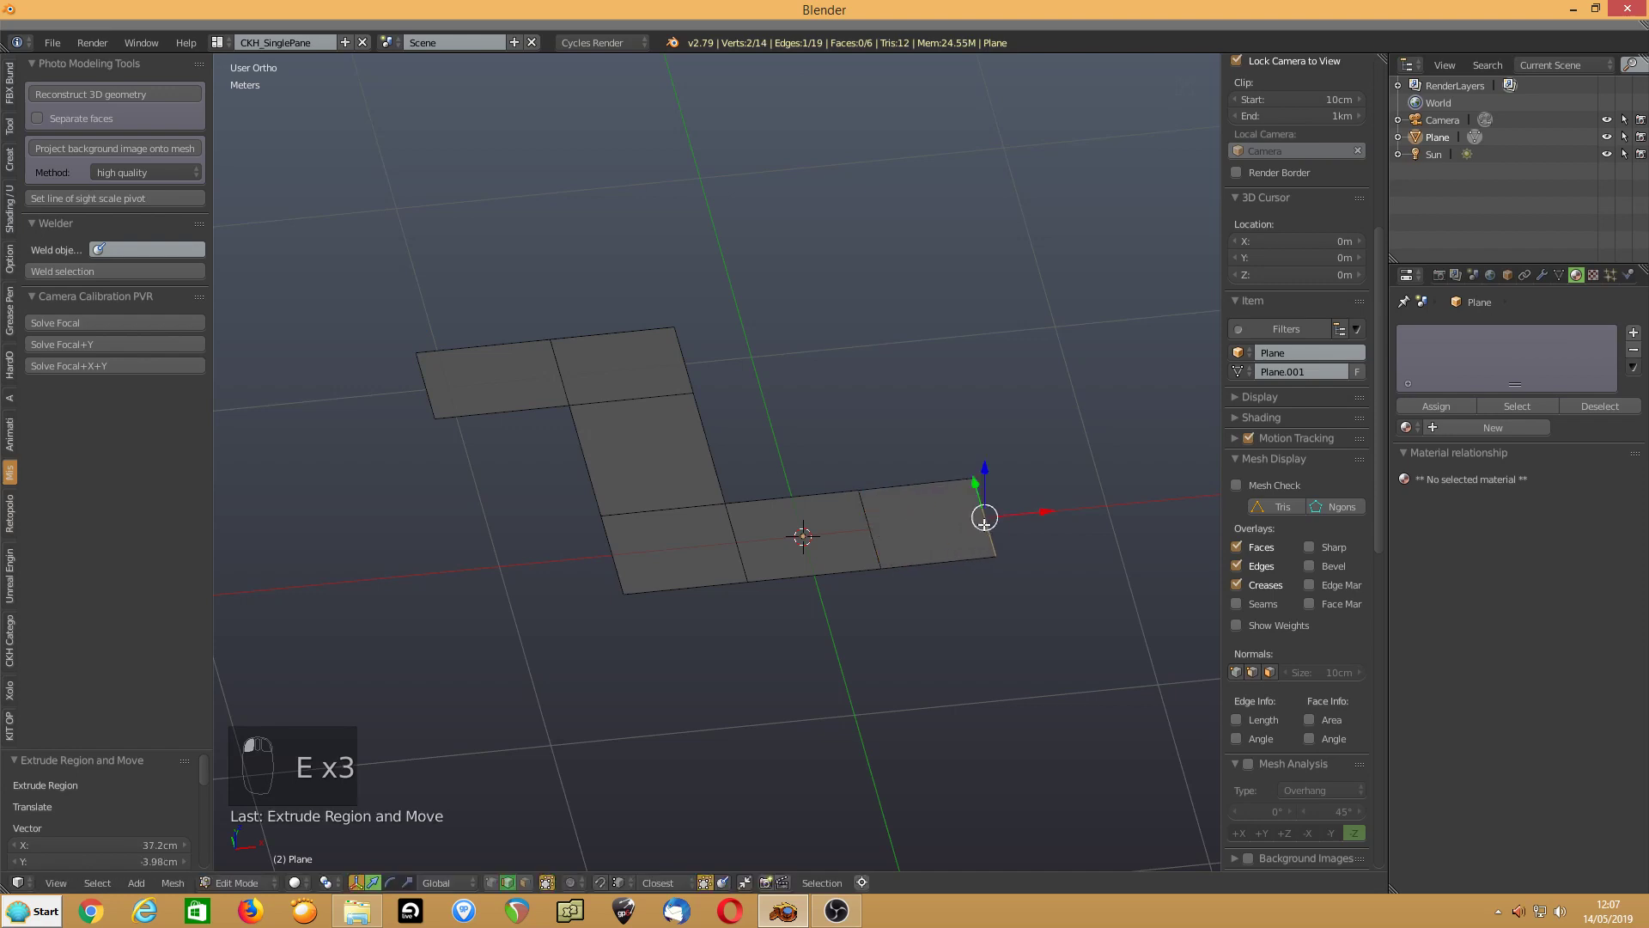
{"action": "left_click", "coordinate": [919, 563]}
{"action": "key", "text": "e"}
{"action": "left_click", "coordinate": [957, 657]}
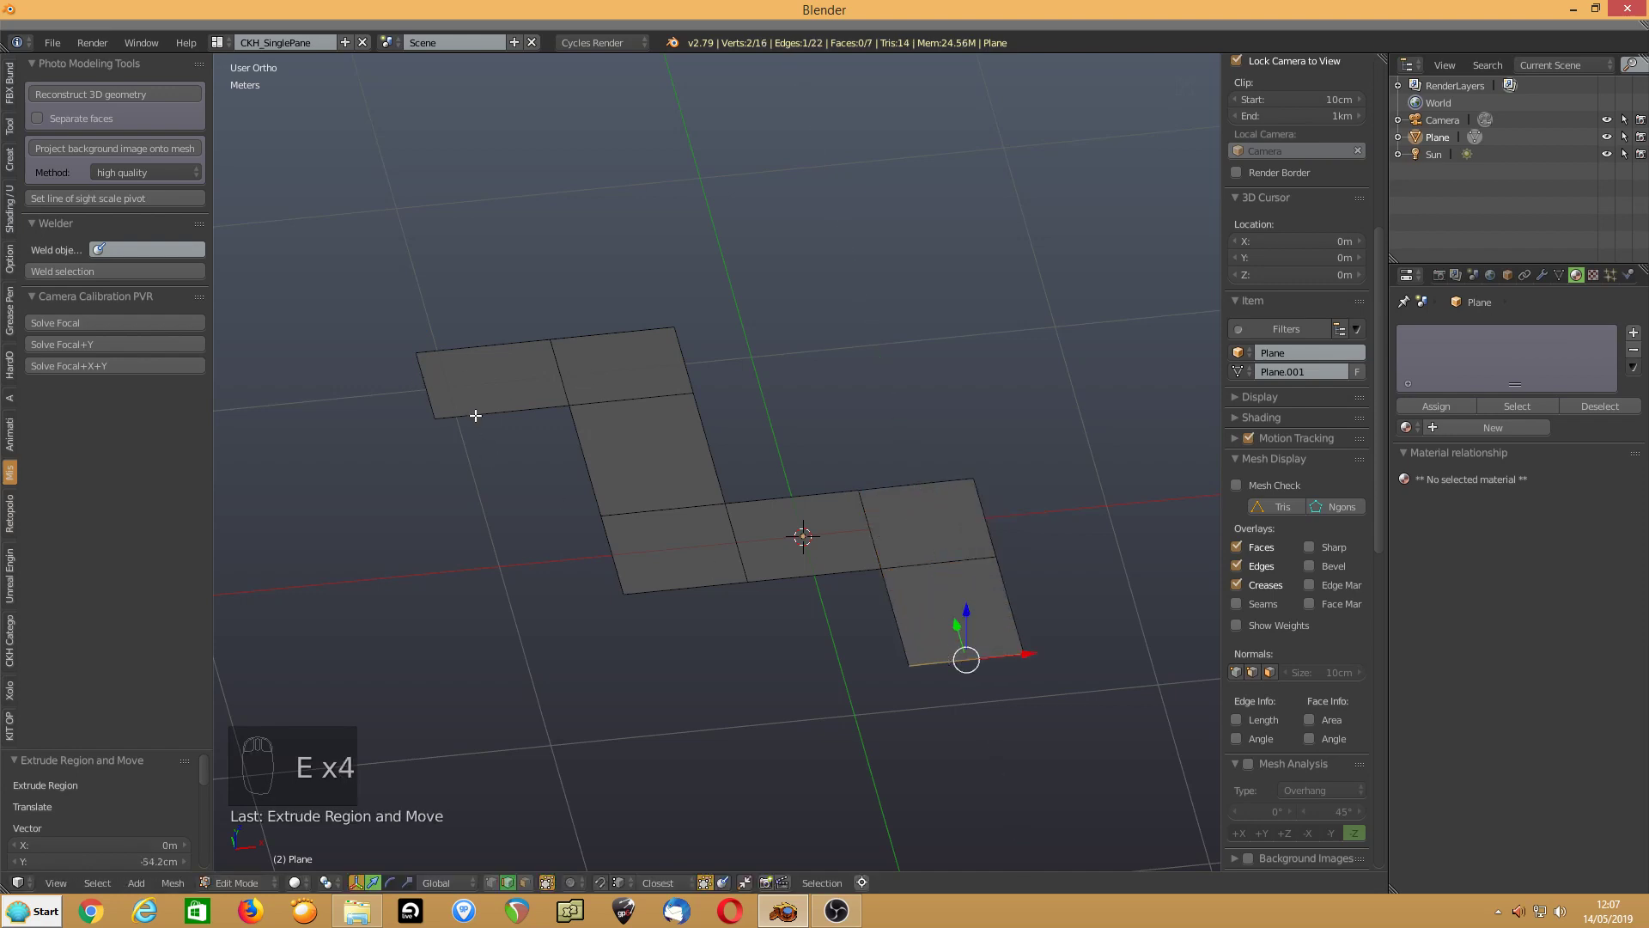
Extrude the negative-X end edge of the strip in place with zero offset
{"action": "left_click", "coordinate": [425, 385]}
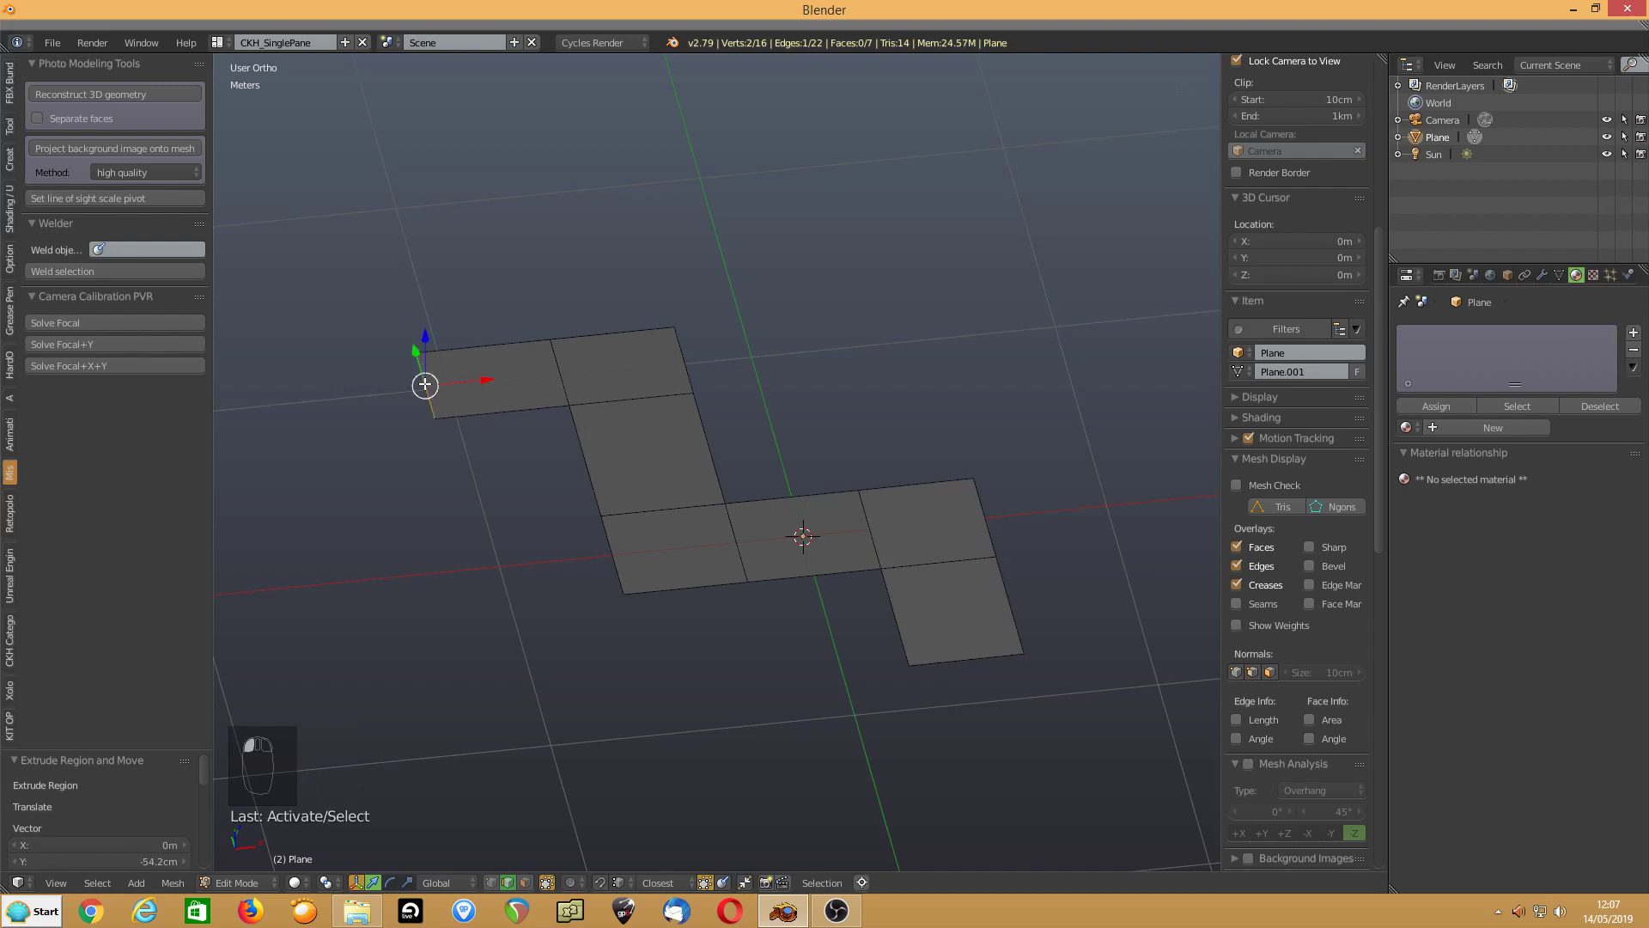
{"action": "key", "text": "e"}
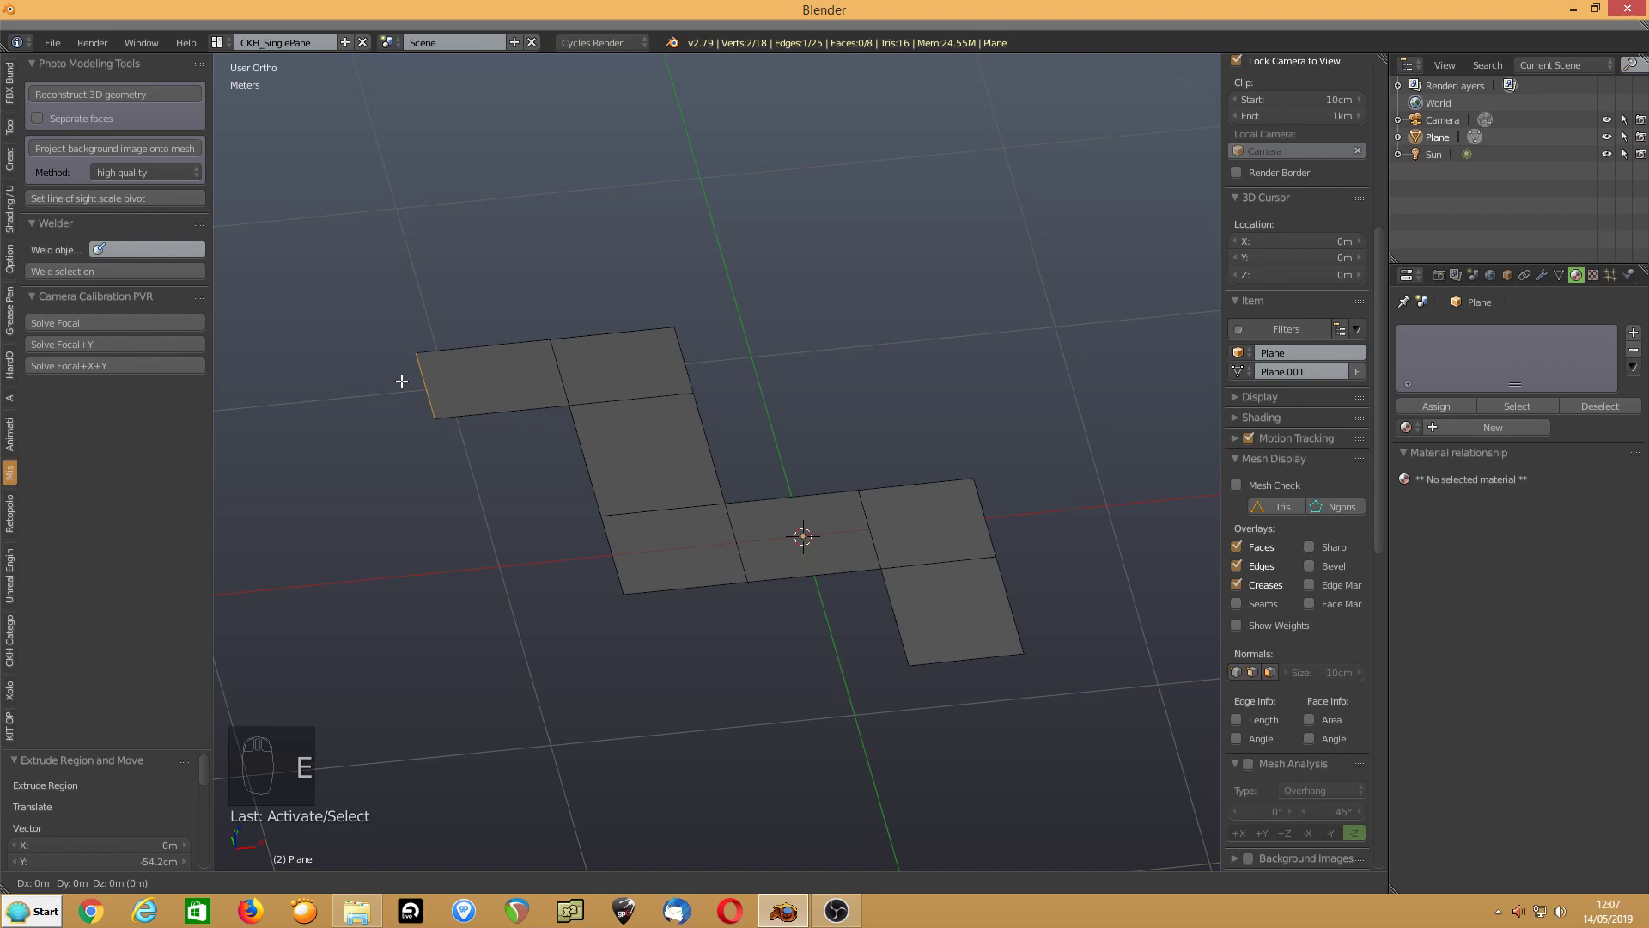
{"action": "right_click", "coordinate": [402, 382]}
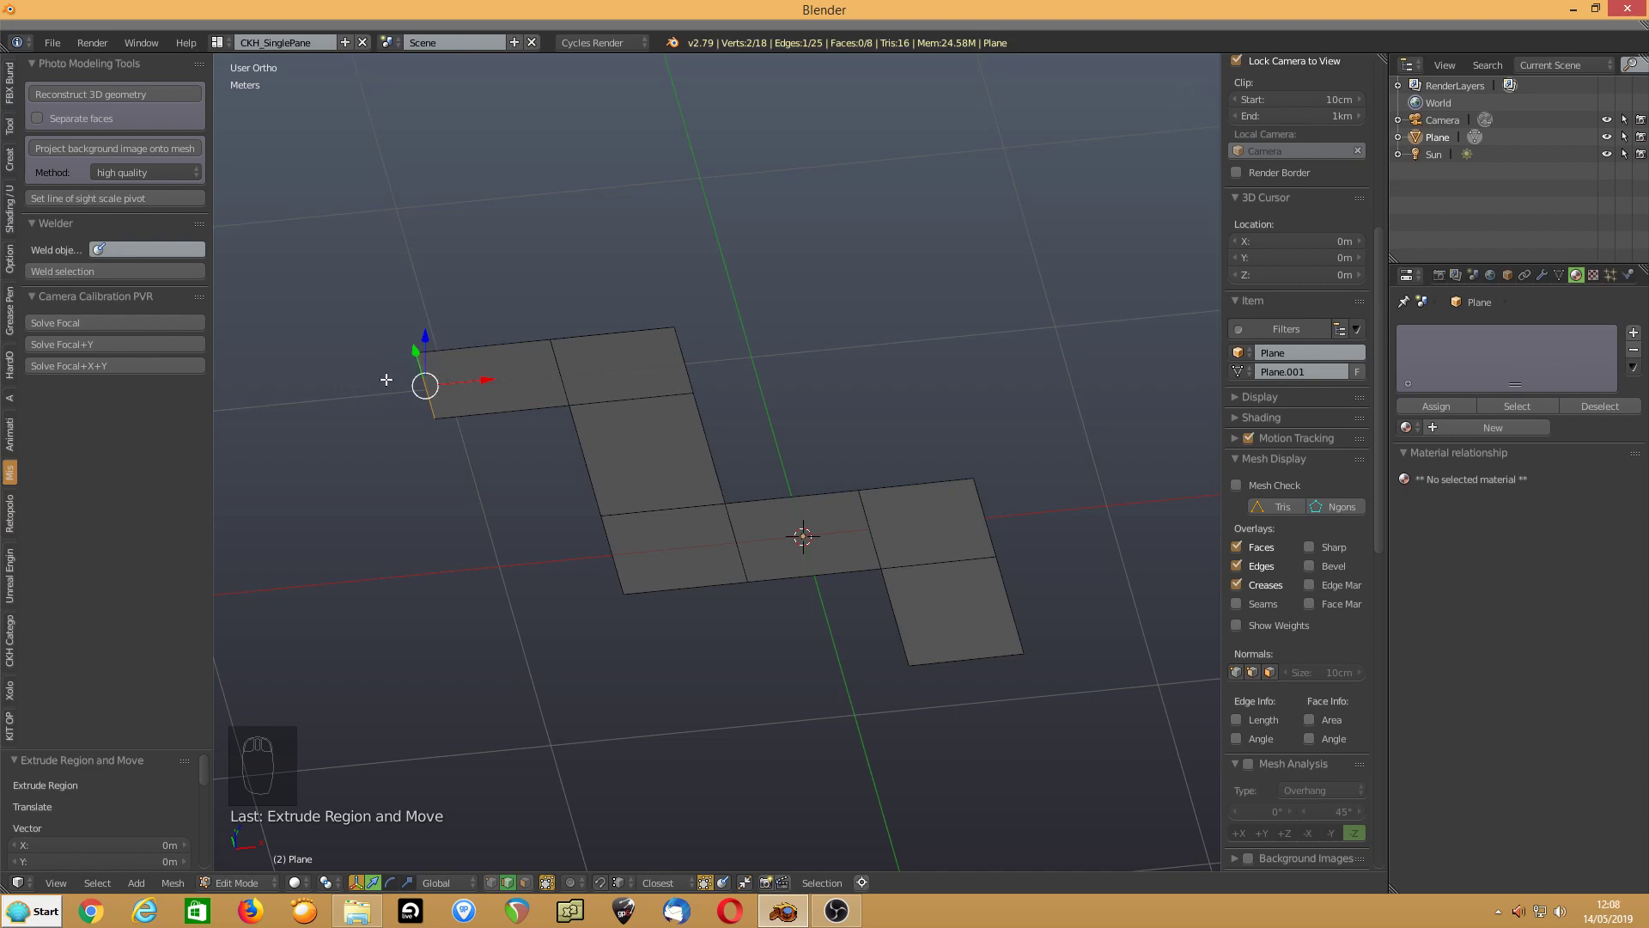
Expand the selection from the duplicated end edge with Select More and undo it, twice
{"action": "key", "text": "ctrl+KP_Add"}
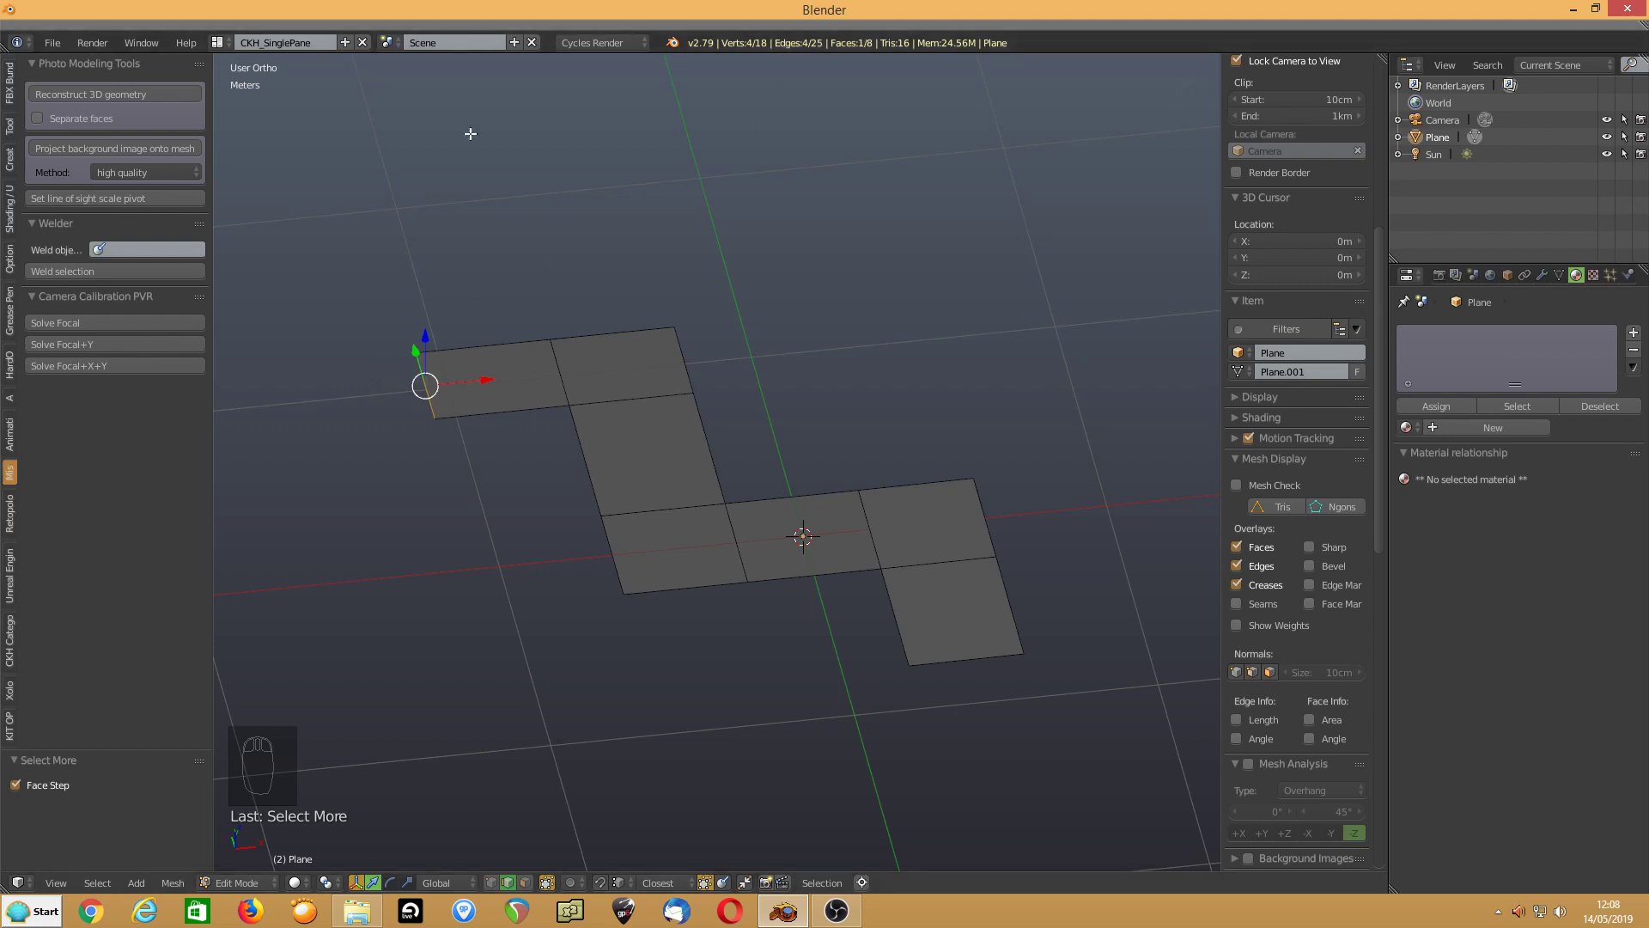
{"action": "key", "text": "ctrl+z"}
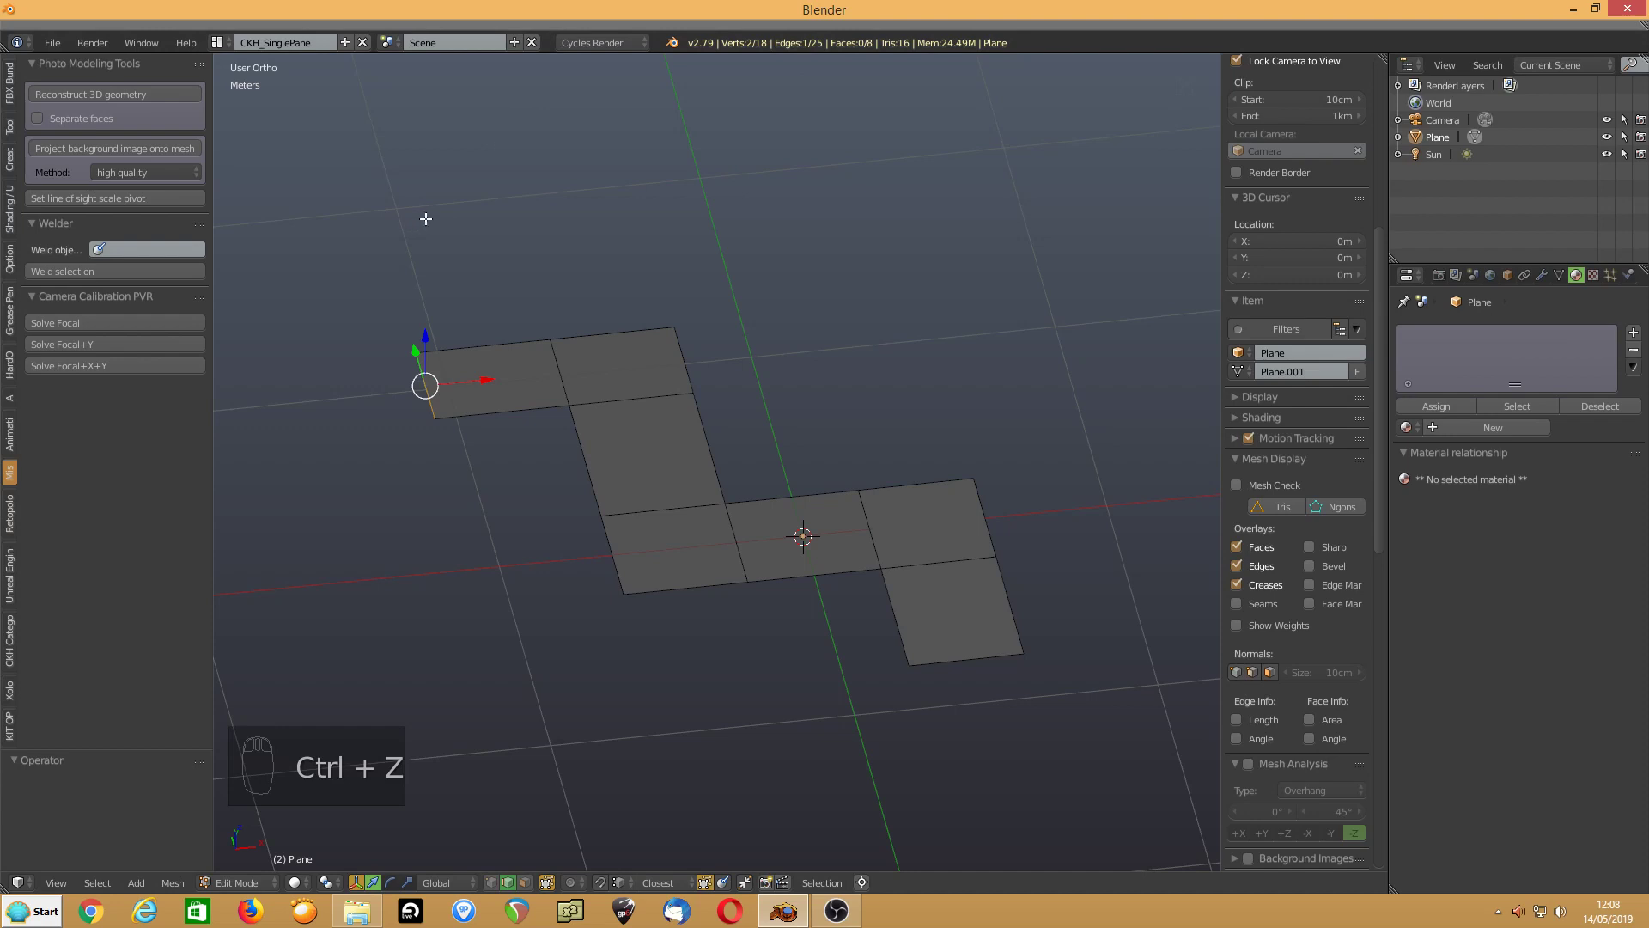
{"action": "key", "text": "ctrl+KP_Add"}
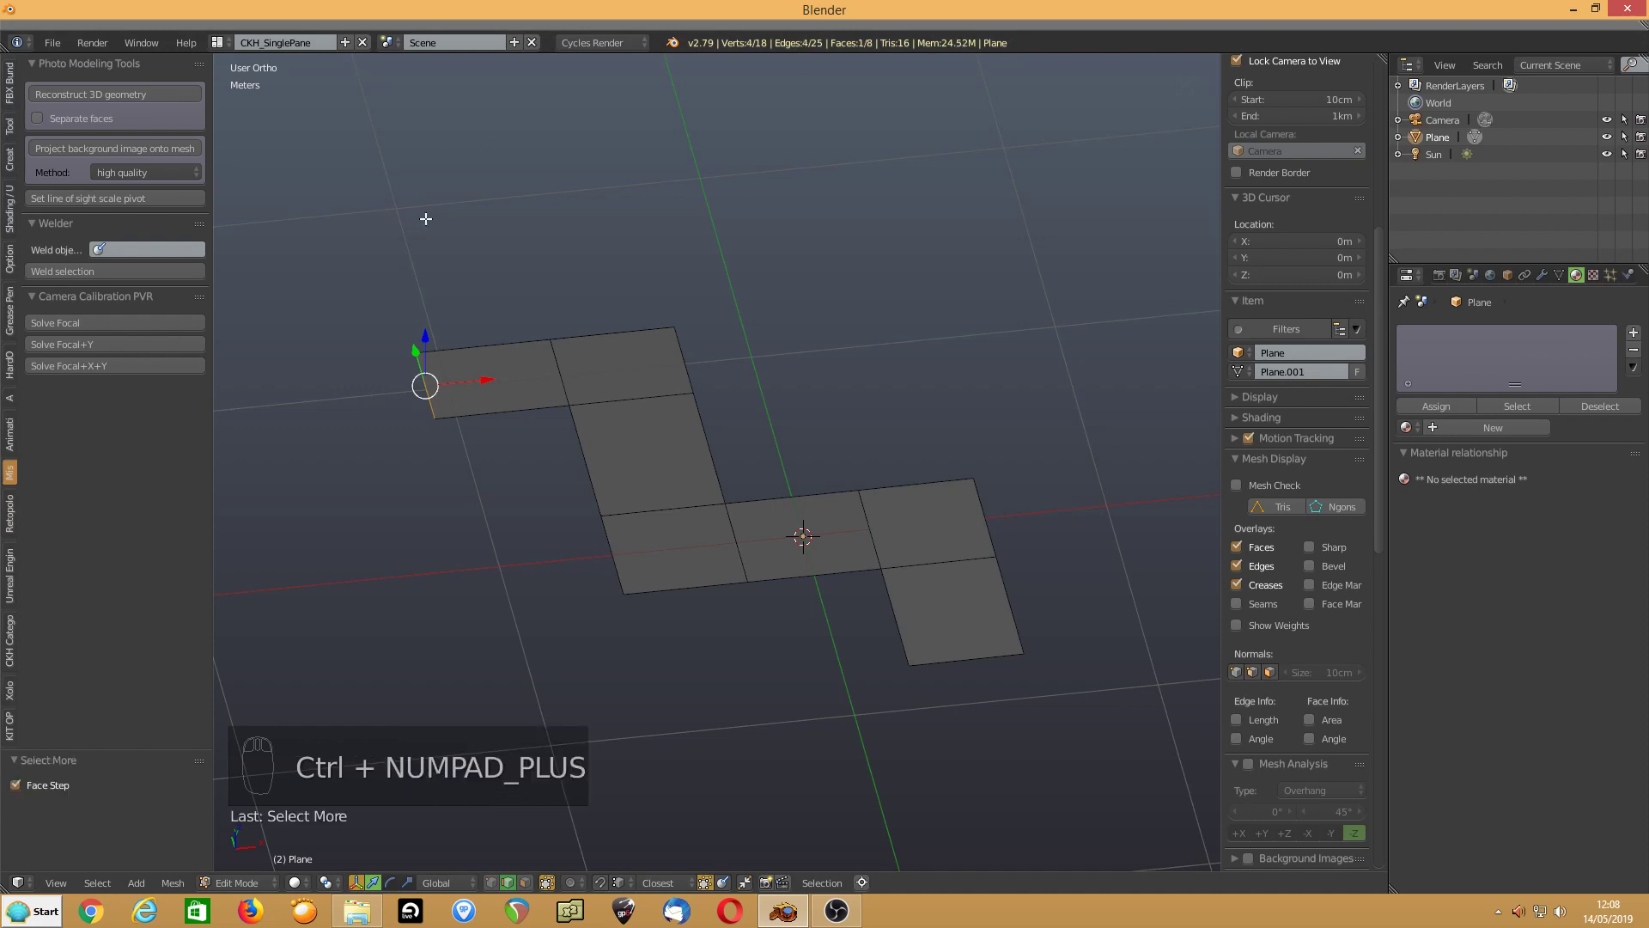
{"action": "key", "text": "ctrl+z"}
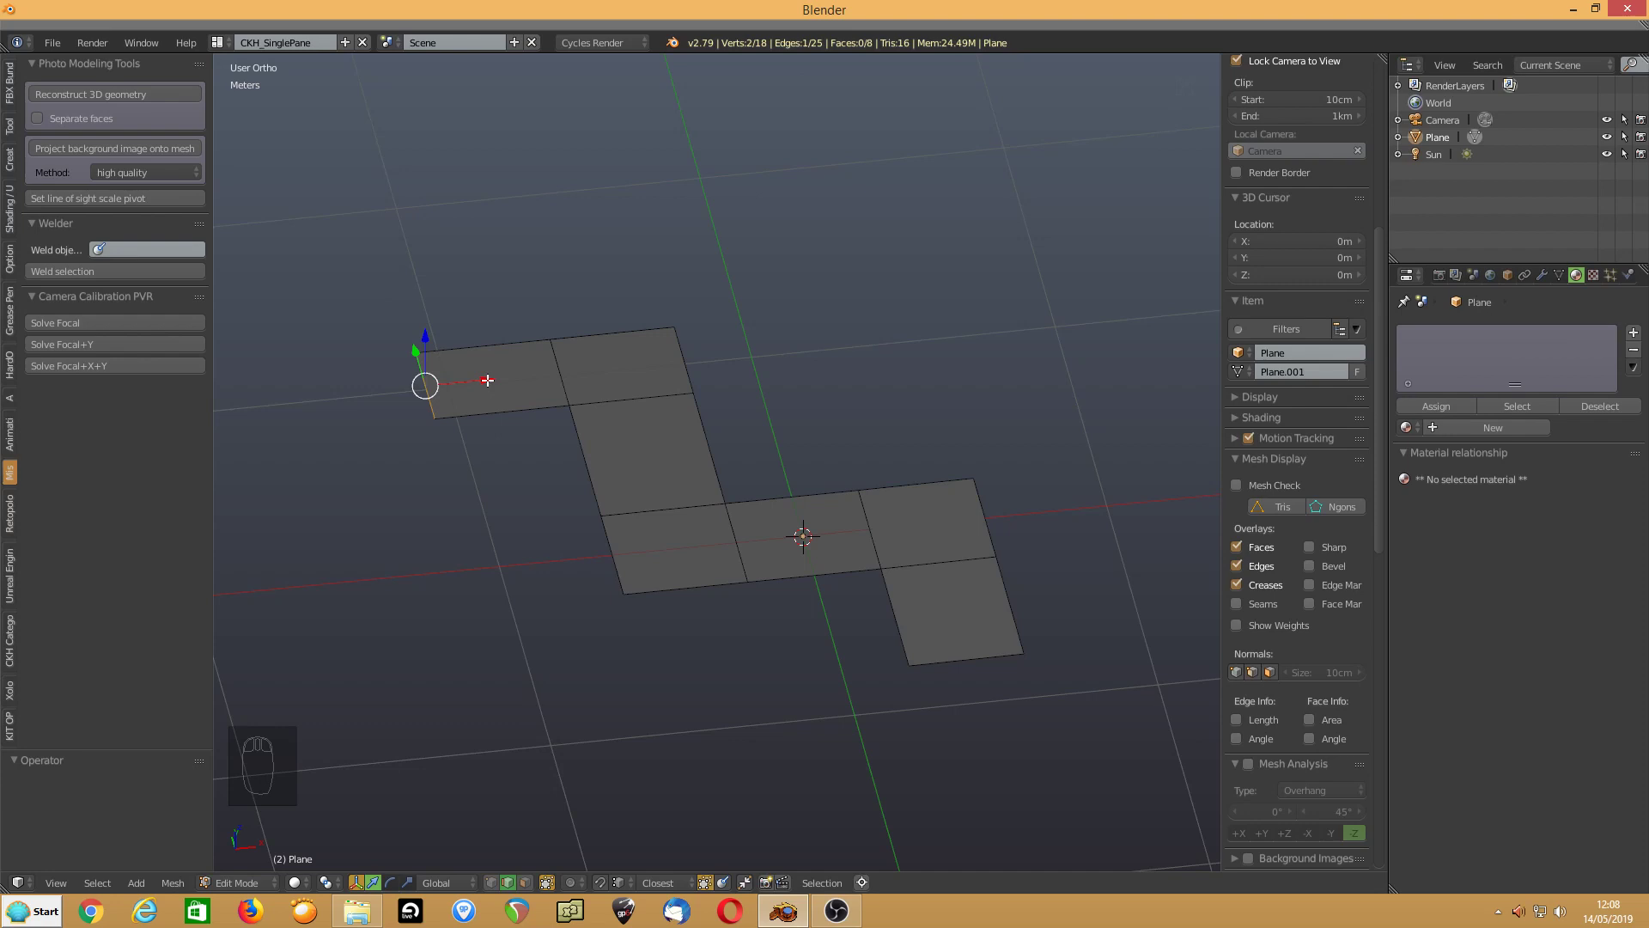
Move the duplicated end edge about -25.4 cm along the X axis
{"action": "key", "text": "g"}
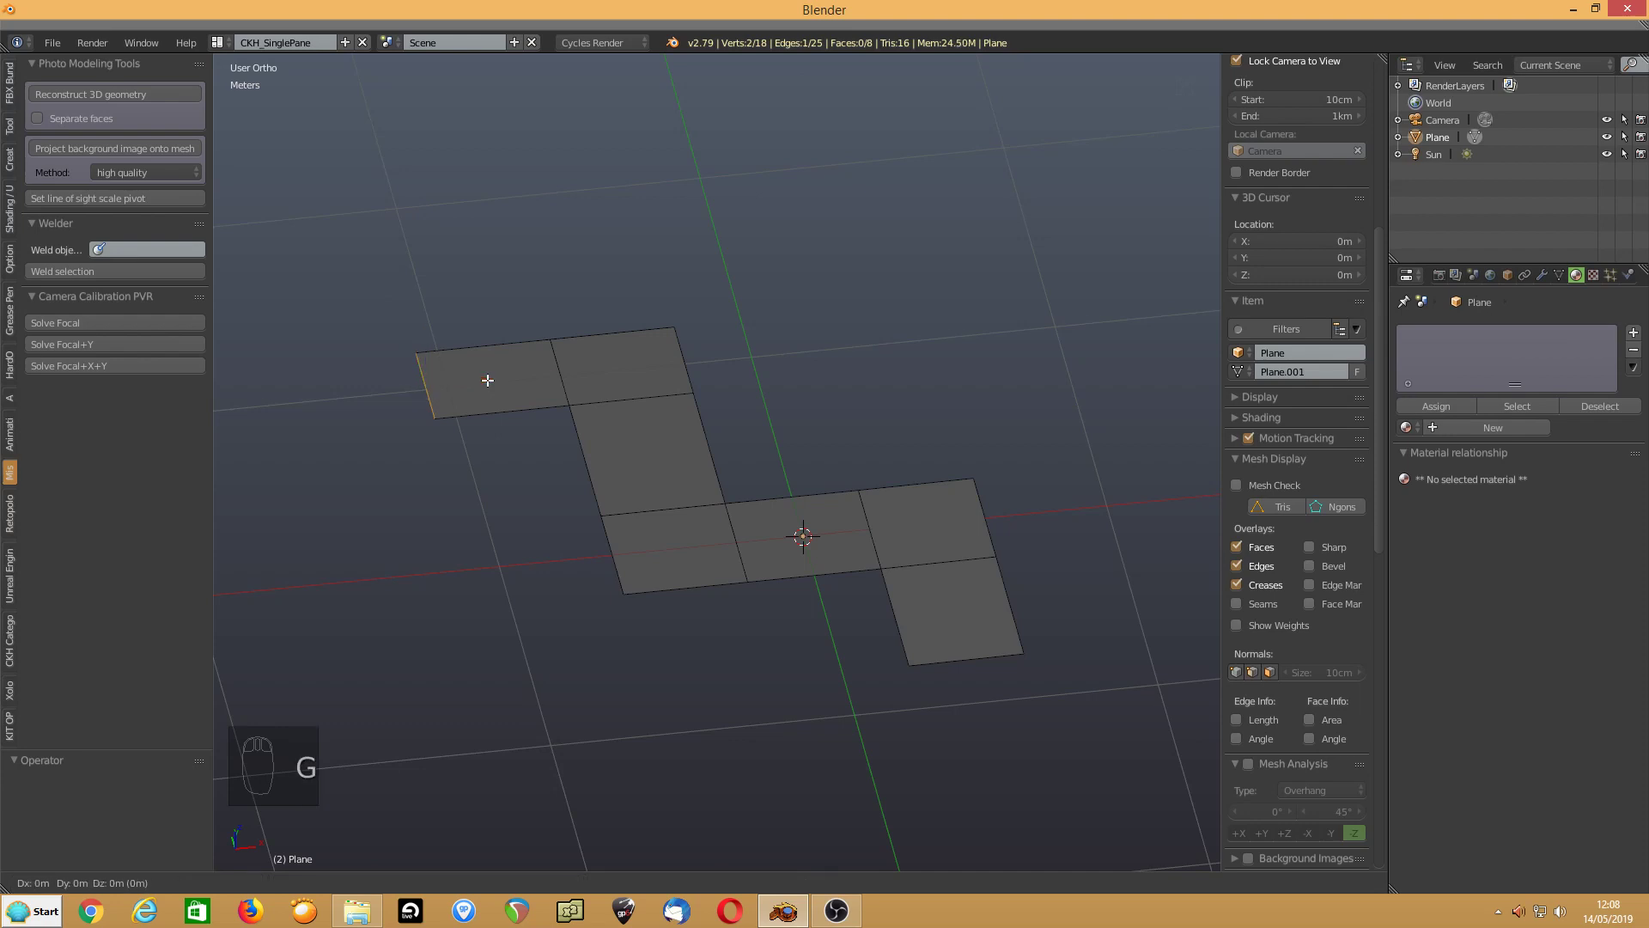
{"action": "middle_click", "coordinate": [486, 378]}
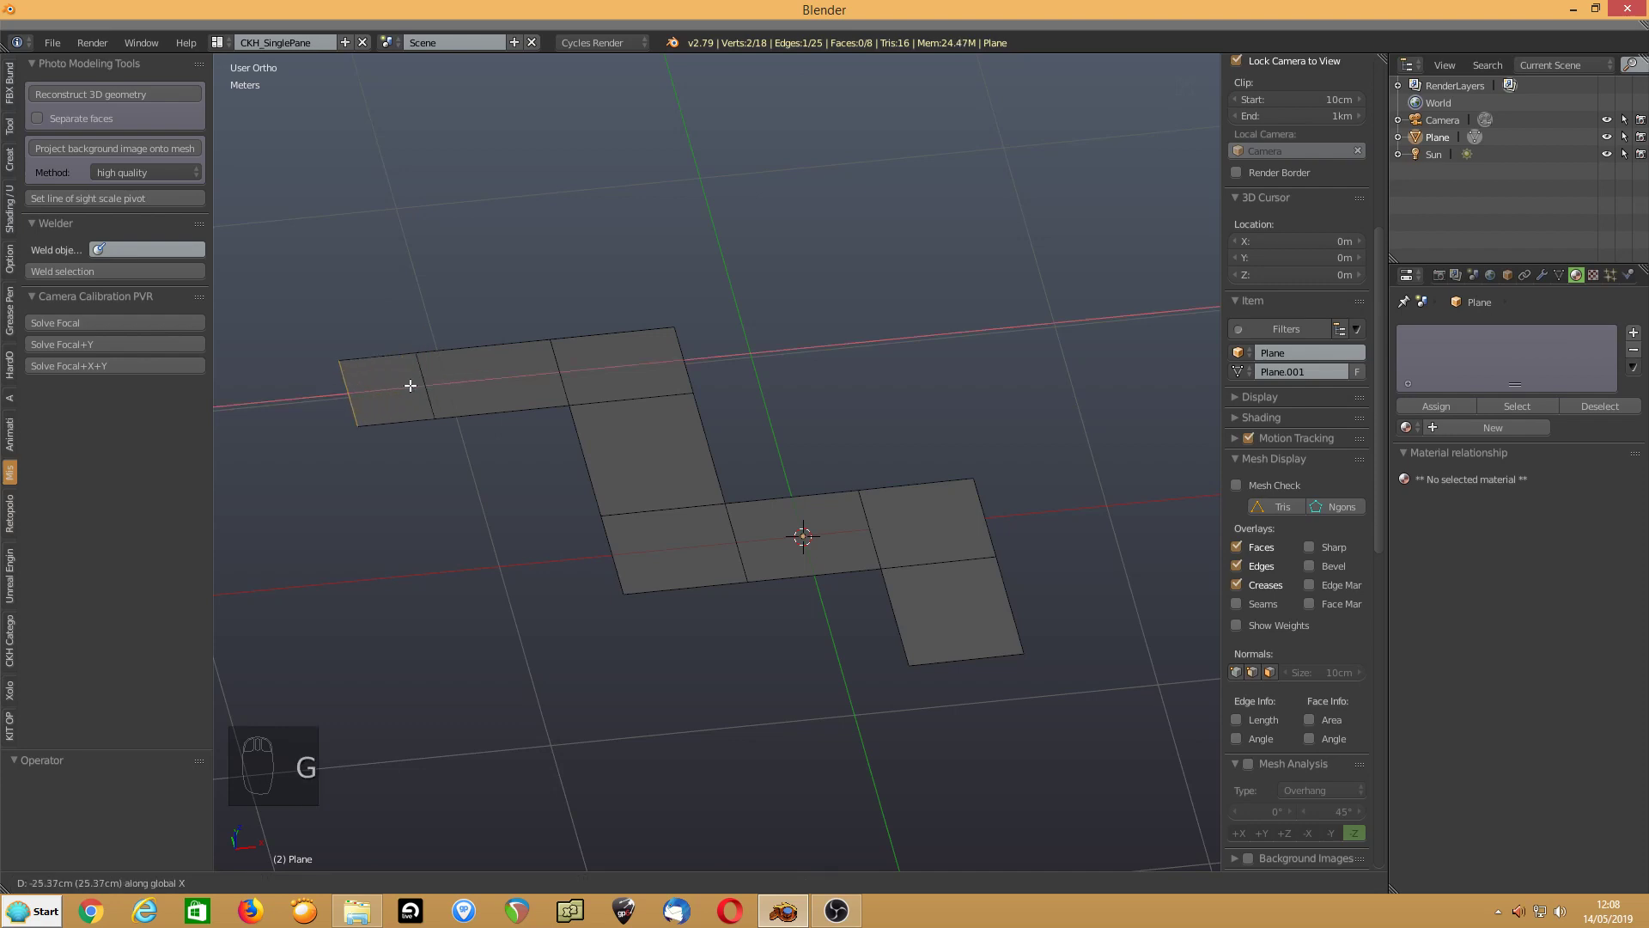
{"action": "left_click", "coordinate": [411, 386]}
Extrude the near edge of the small end face in place with zero offset and reselect that edge
{"action": "middle_click_drag", "start_coordinate": [412, 382], "coordinate": [516, 377], "text": "shift"}
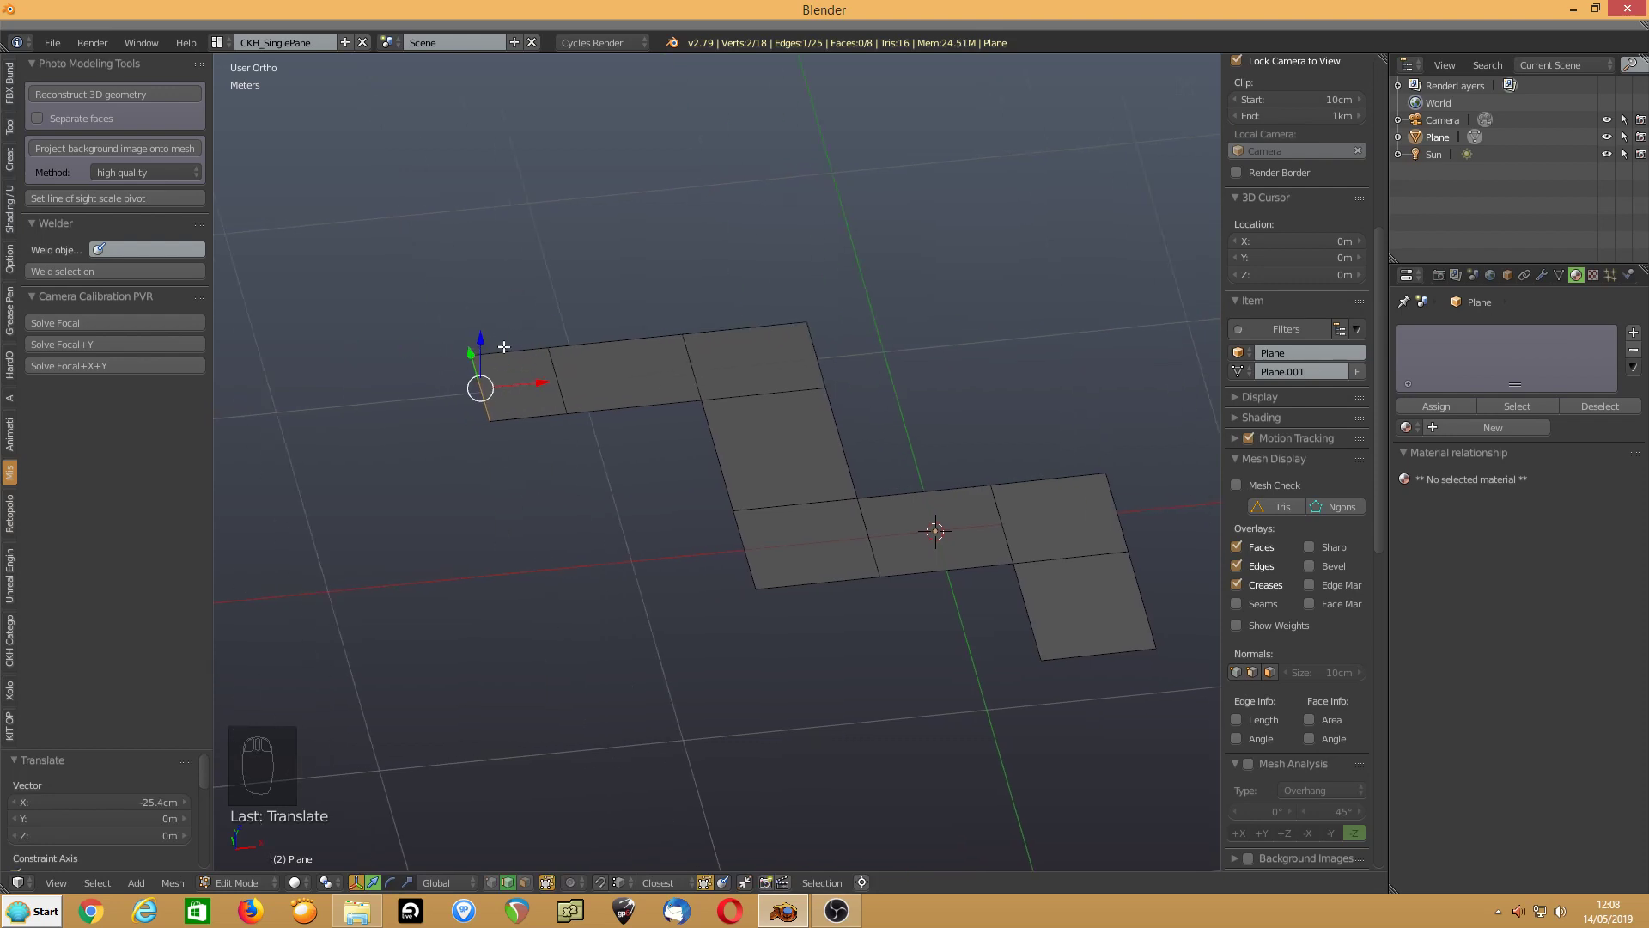
{"action": "left_click", "coordinate": [521, 413]}
{"action": "key", "text": "e"}
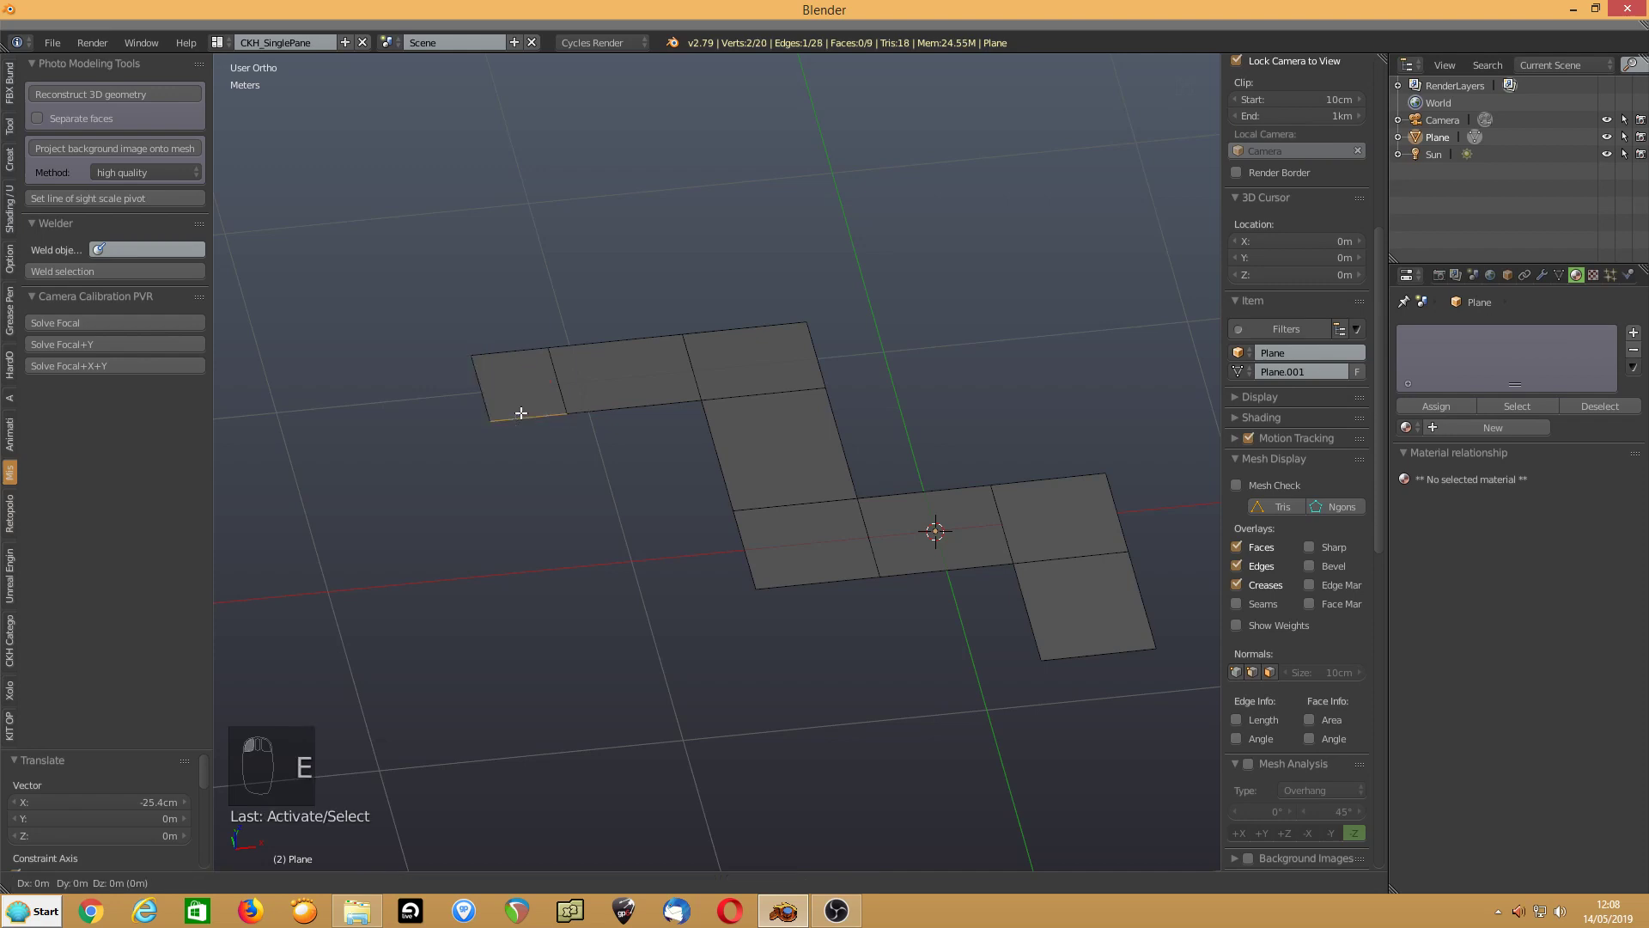
{"action": "left_click", "coordinate": [521, 413]}
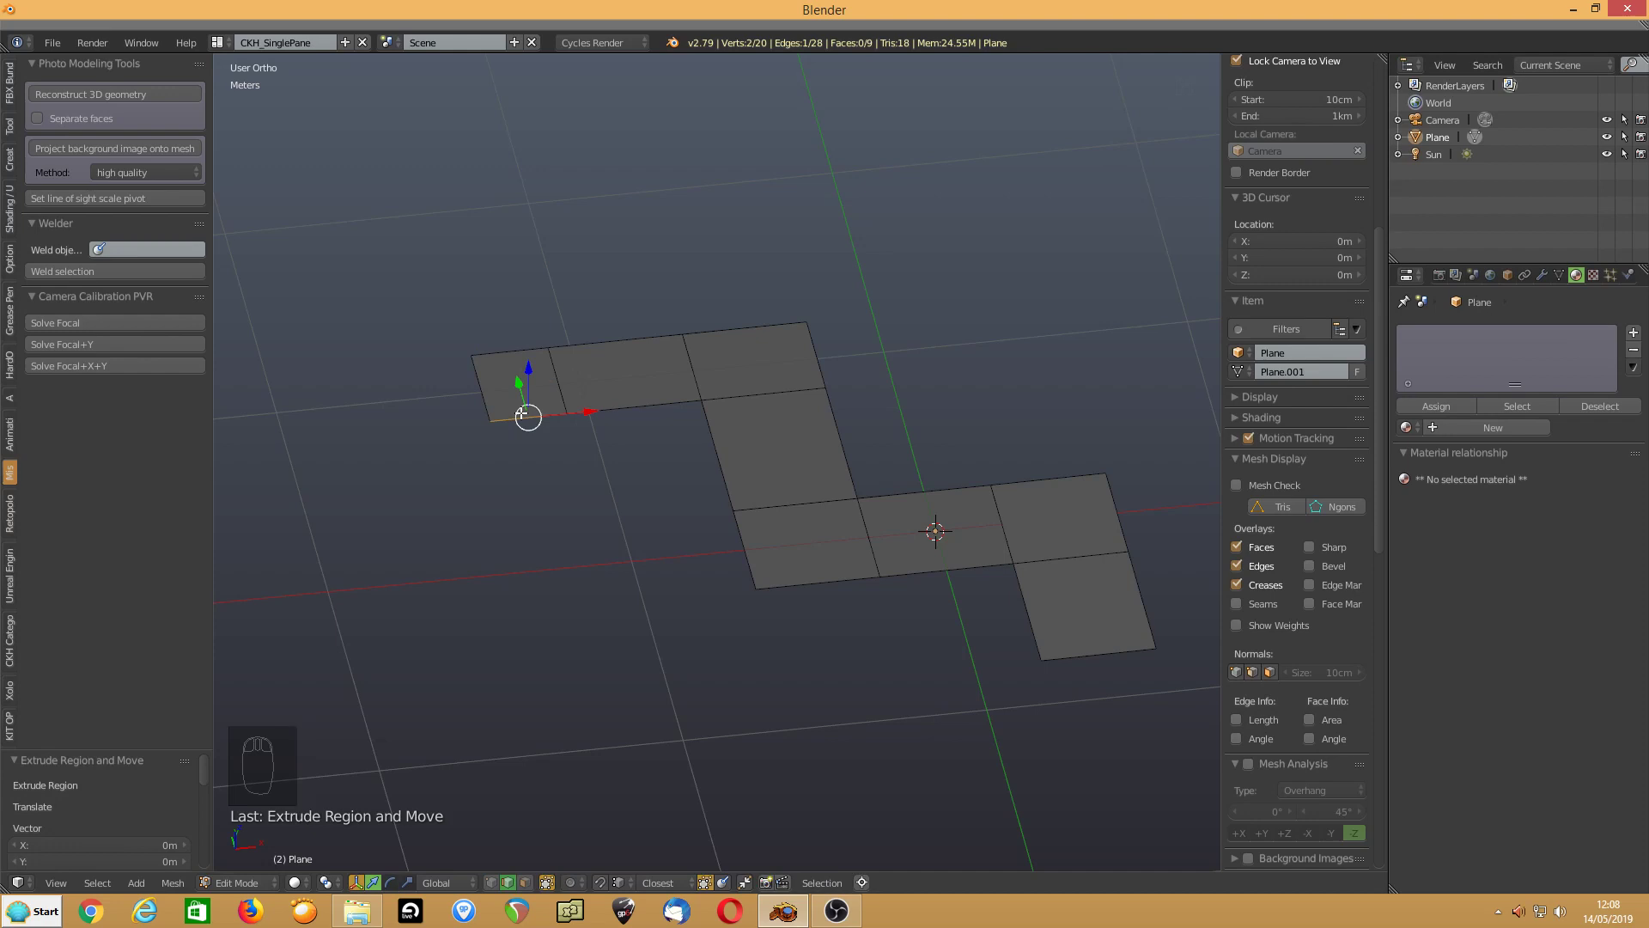
{"action": "left_click", "coordinate": [477, 383]}
{"action": "left_click", "coordinate": [514, 420]}
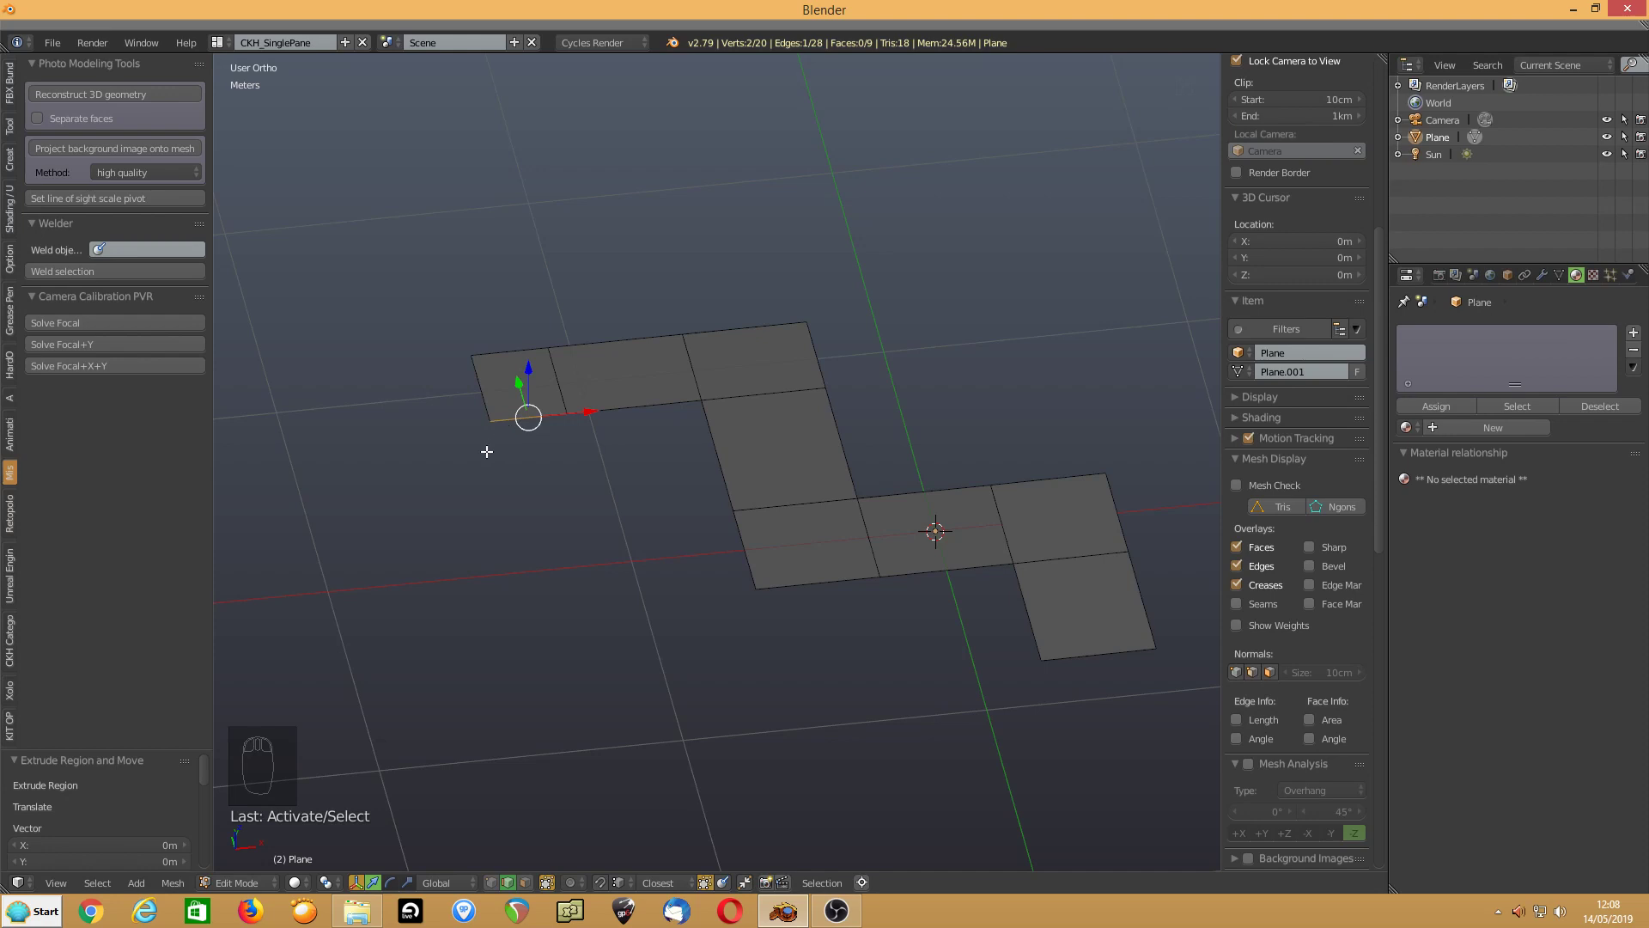
Expand the selection with Select More and merge the overlapping vertices with Remove Doubles
{"action": "key", "text": "ctrl+KP_Add"}
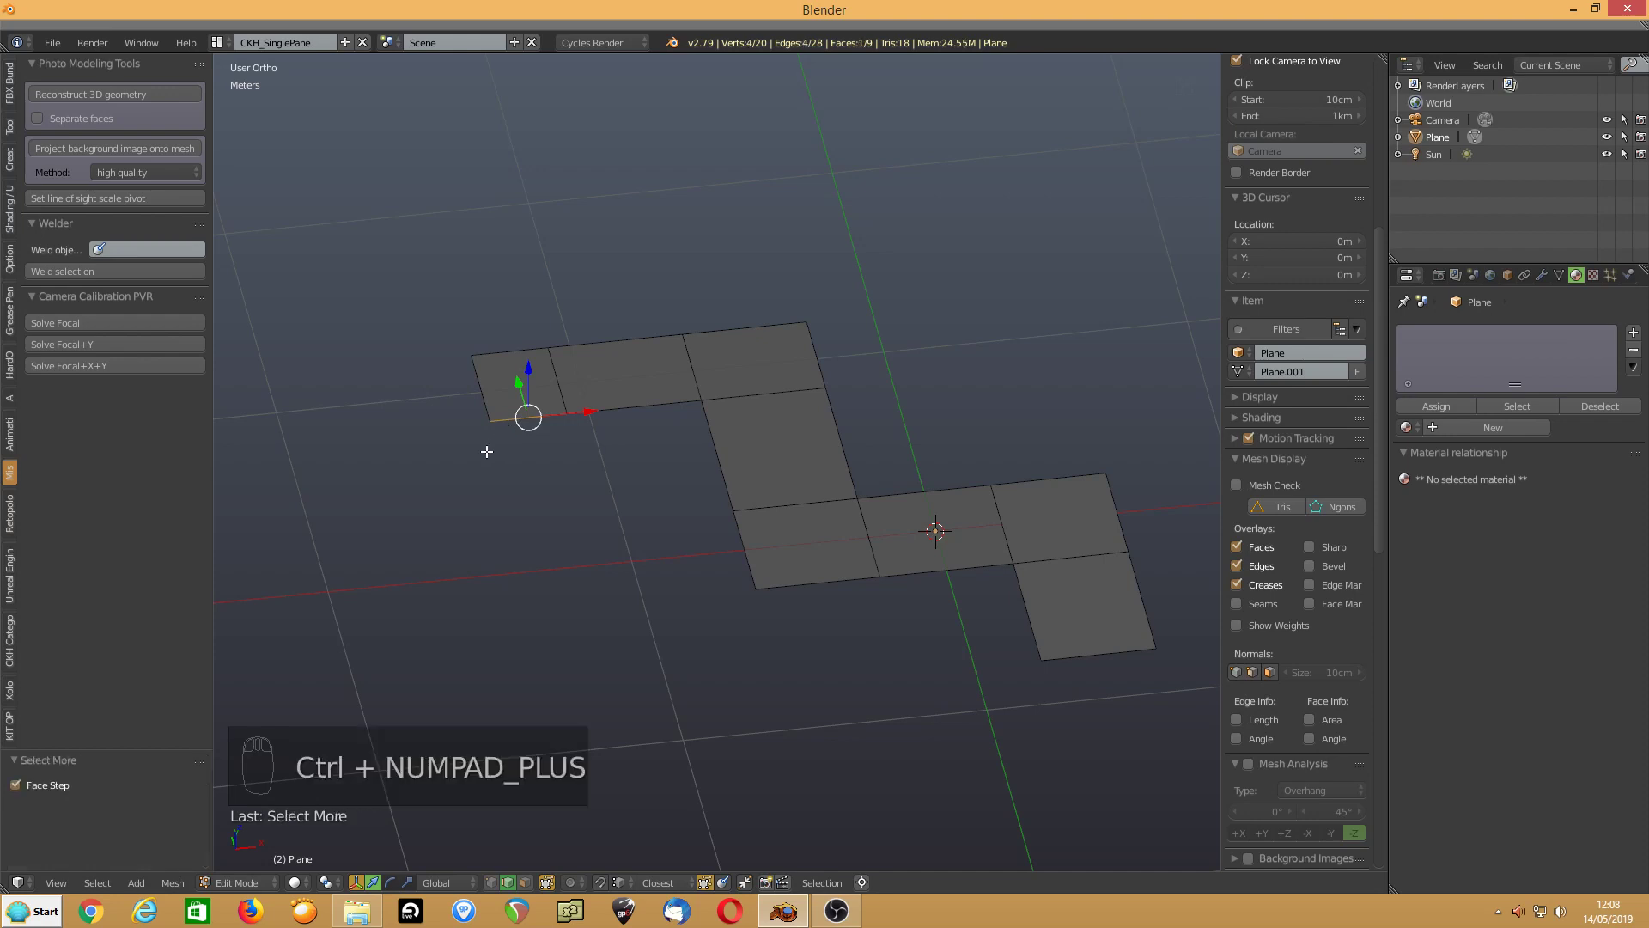
{"action": "key", "text": "w"}
{"action": "left_click", "coordinate": [486, 451]}
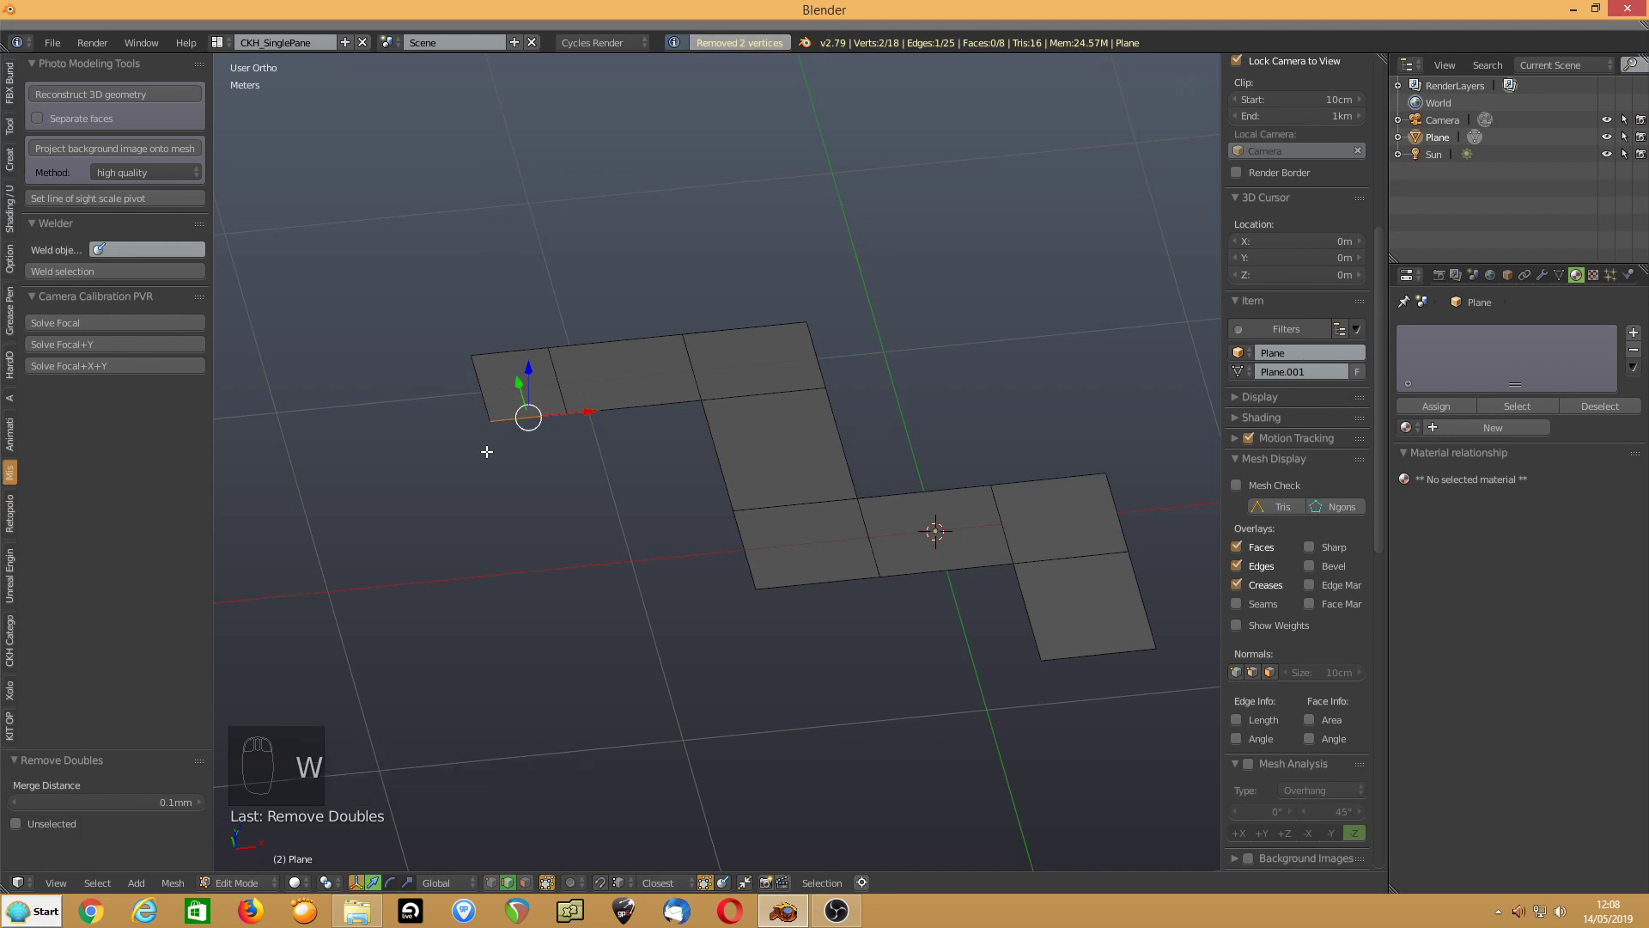
Try moving the small end face's near edge about 37.3 cm along Z, and undo the move
{"action": "left_click", "coordinate": [497, 423]}
{"action": "left_click", "coordinate": [470, 384]}
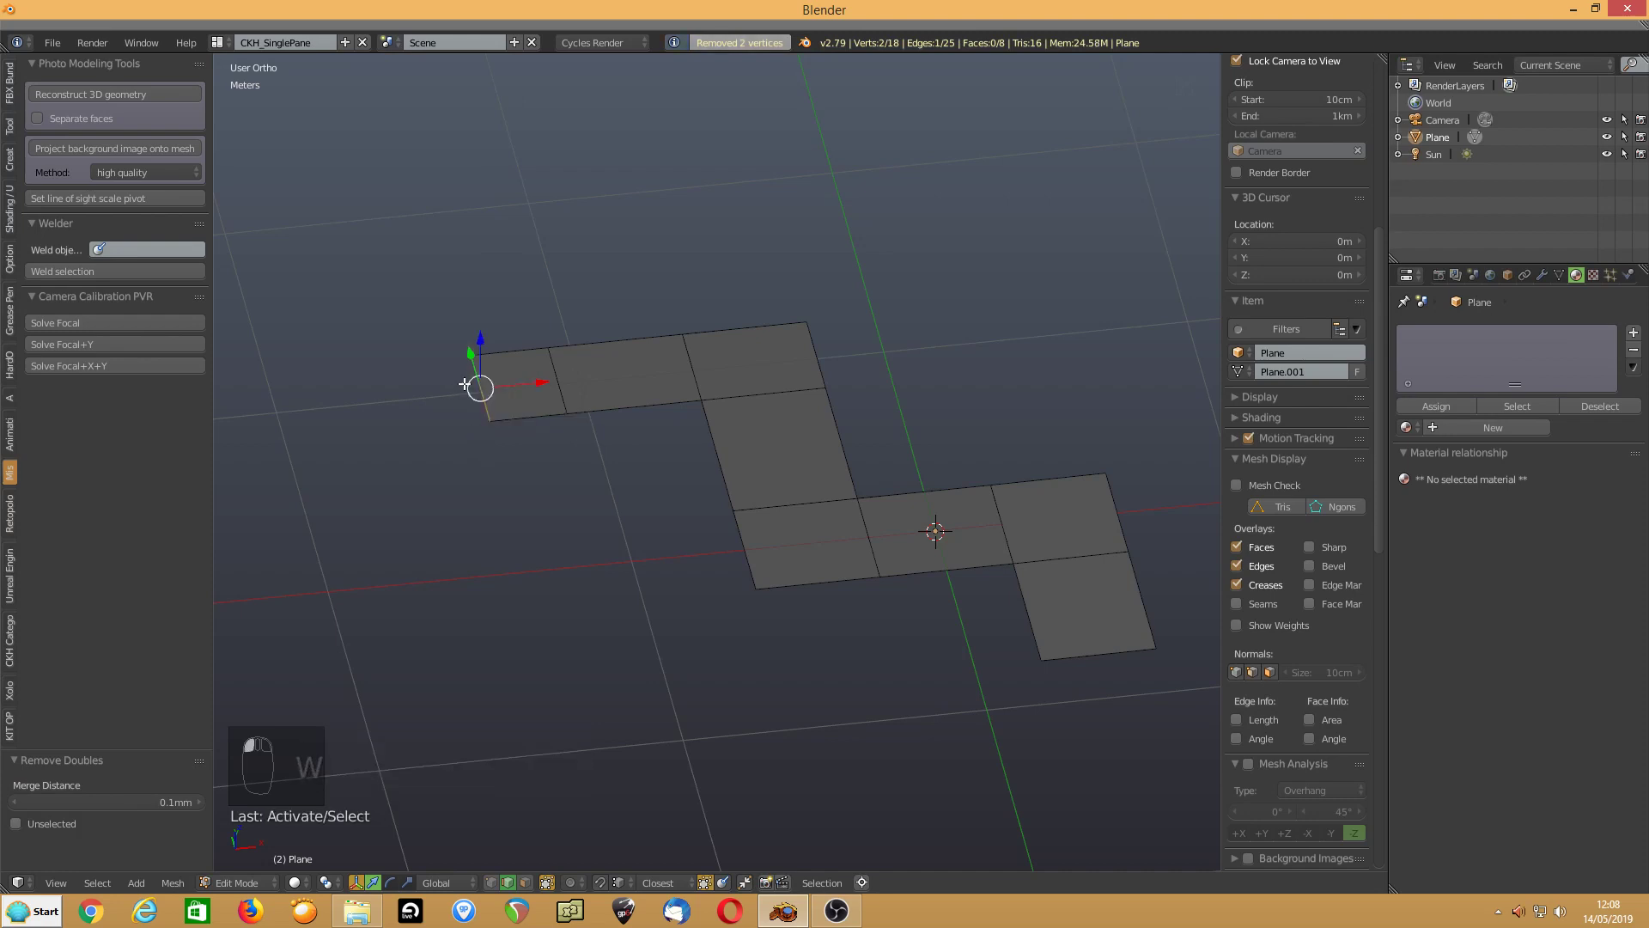
{"action": "left_click", "coordinate": [524, 423]}
{"action": "left_click_drag", "start_coordinate": [529, 364], "coordinate": [538, 266]}
{"action": "key", "text": "Escape"}
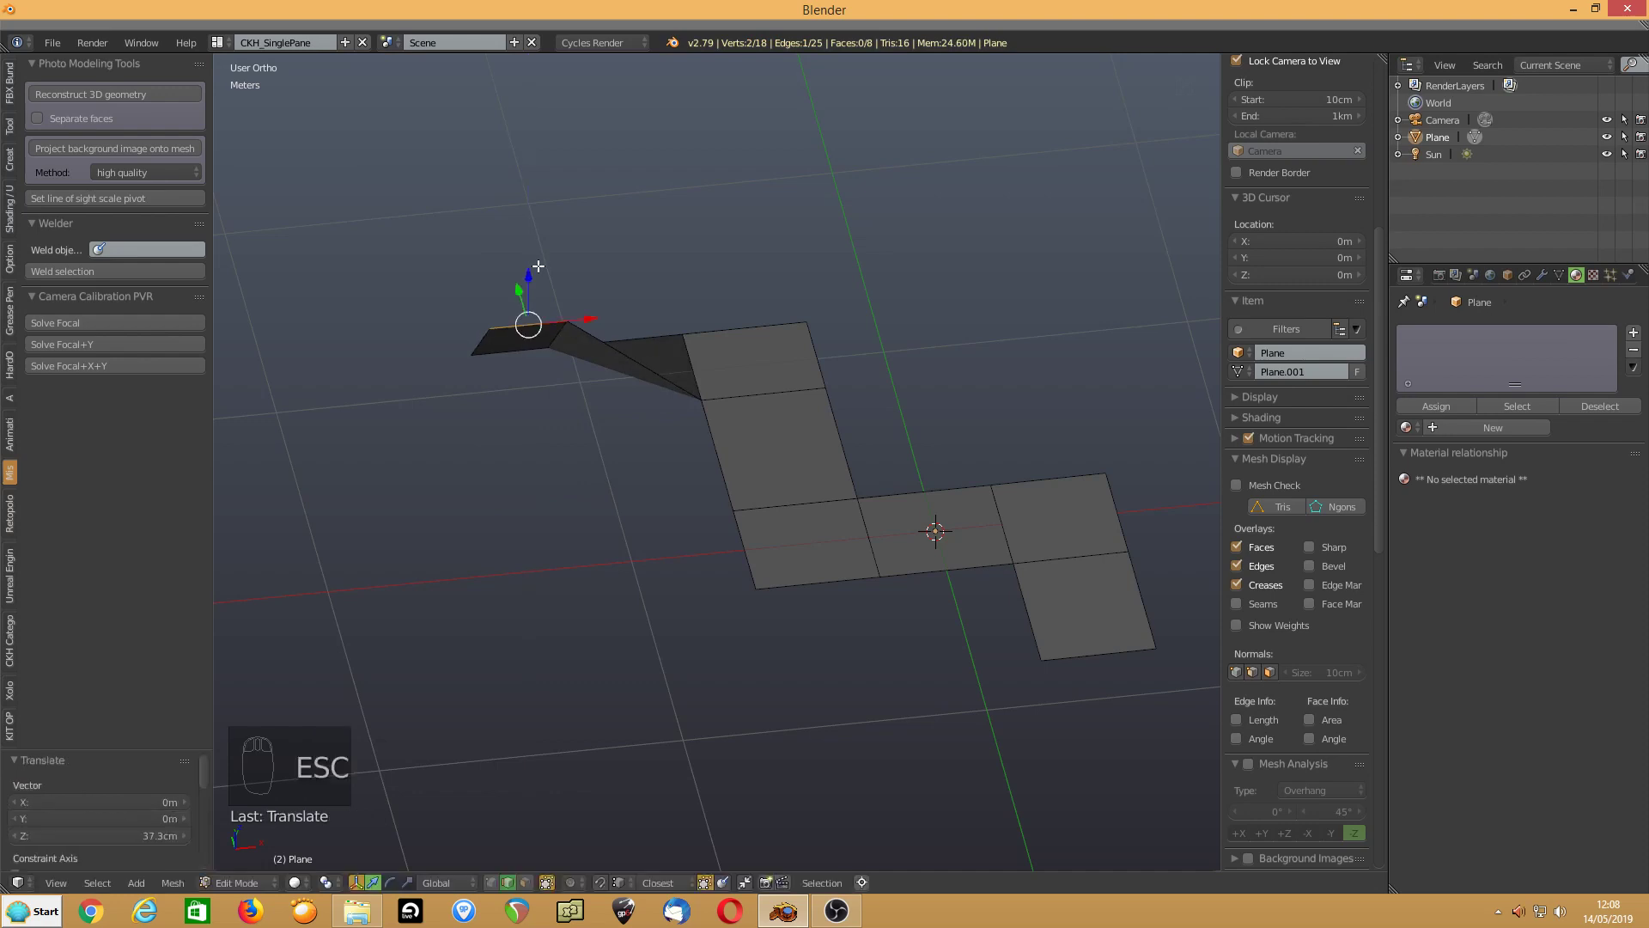
{"action": "key", "text": "ctrl+z"}
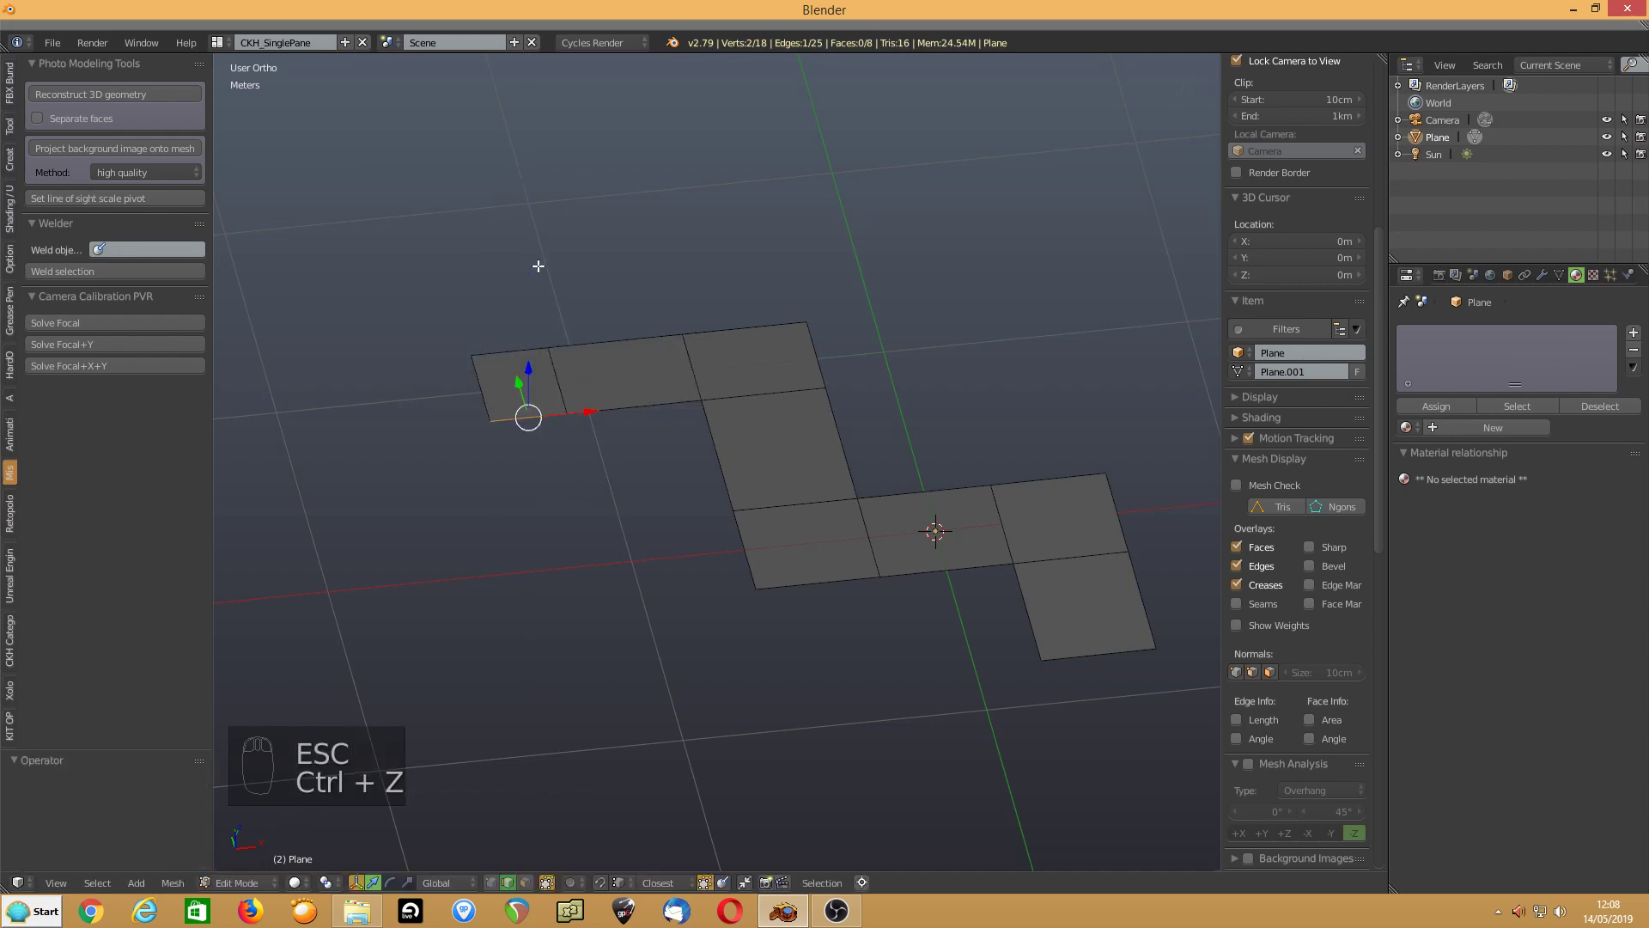
Extrude the small end face's near edge in place, and move the duplicated edge about -25.3 cm along Y and 11.9 cm along Z
{"action": "key", "text": "e"}
{"action": "right_click", "coordinate": [538, 266]}
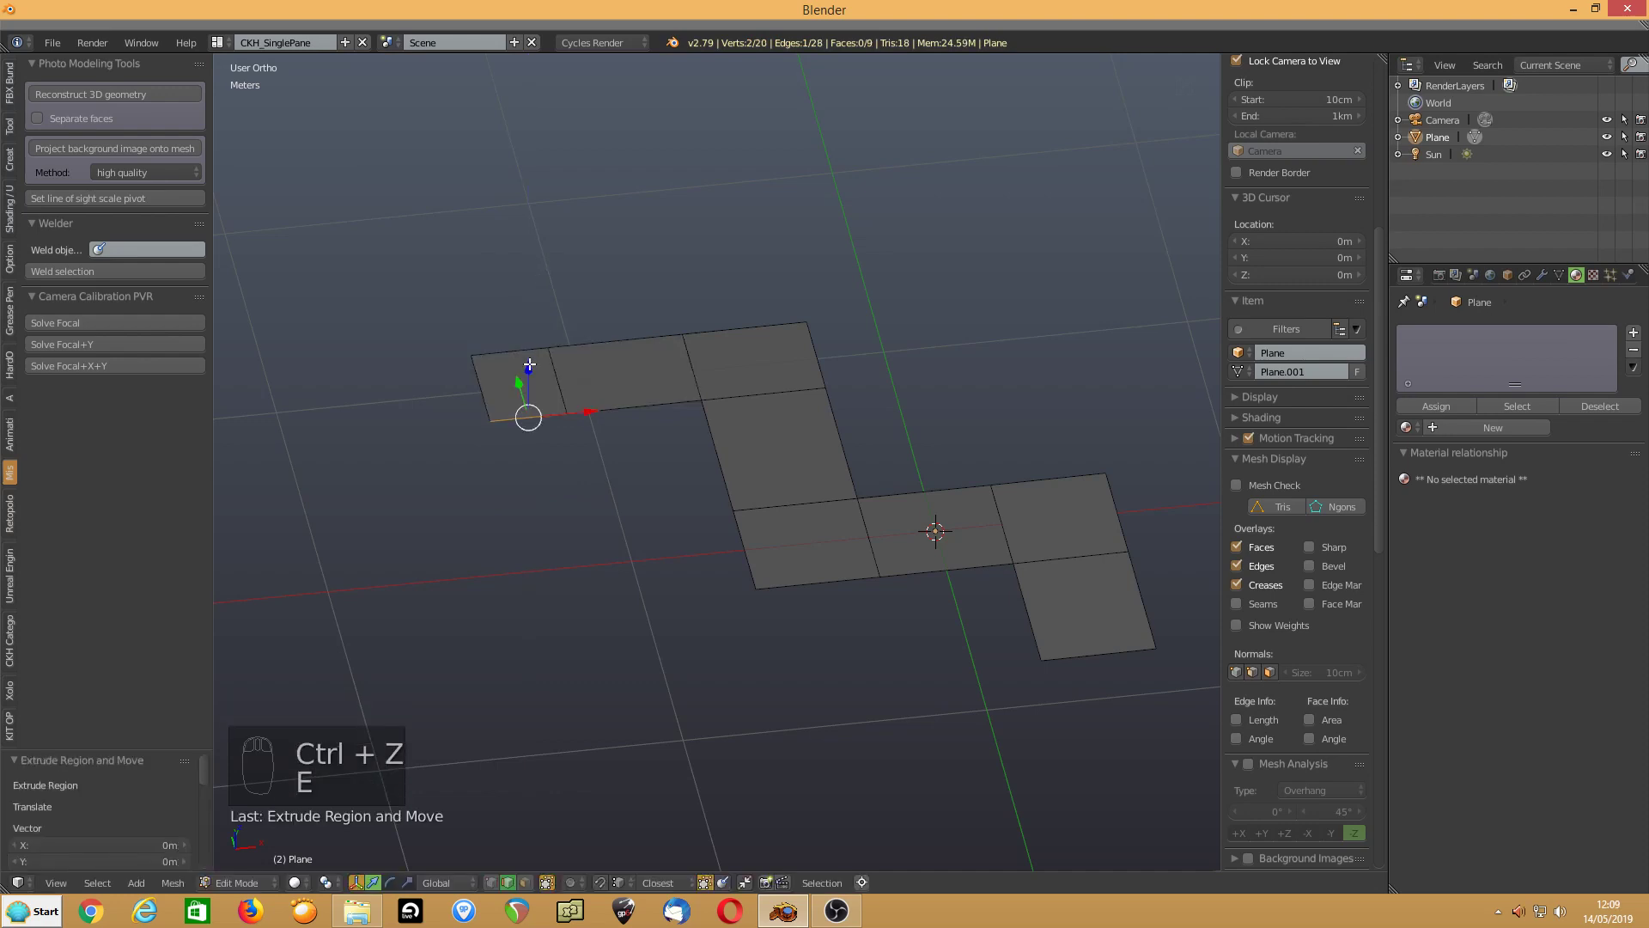
{"action": "left_click_drag", "start_coordinate": [530, 365], "coordinate": [541, 471]}
{"action": "key", "text": "Escape"}
{"action": "middle_click_drag", "start_coordinate": [446, 471], "coordinate": [533, 507]}
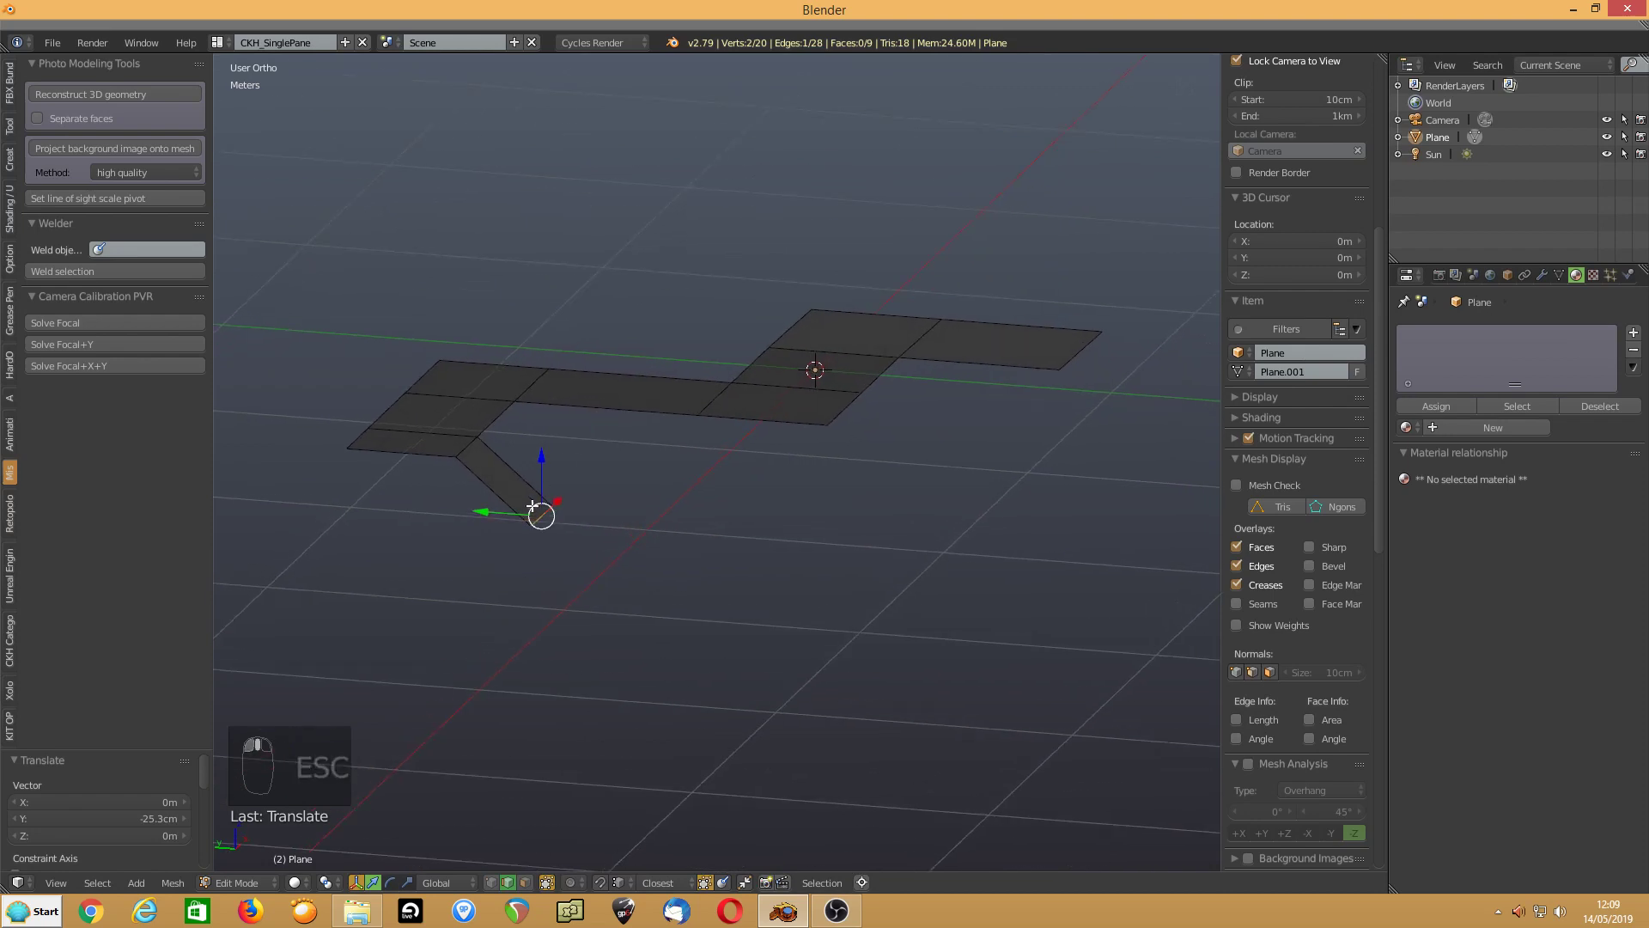
{"action": "mouse_move", "coordinate": [541, 468]}
{"action": "left_mouse_down"}
{"action": "mouse_move", "coordinate": [542, 417]}
{"action": "mouse_move", "coordinate": [541, 459]}
{"action": "left_mouse_up"}
Extrude the far edge of the face next to the small end face in place with zero offset
{"action": "scroll", "coordinate": [481, 498], "scroll_direction": "up", "scroll_amount": 4}
{"action": "middle_click_drag", "start_coordinate": [481, 498], "coordinate": [404, 503]}
{"action": "left_click", "coordinate": [575, 319]}
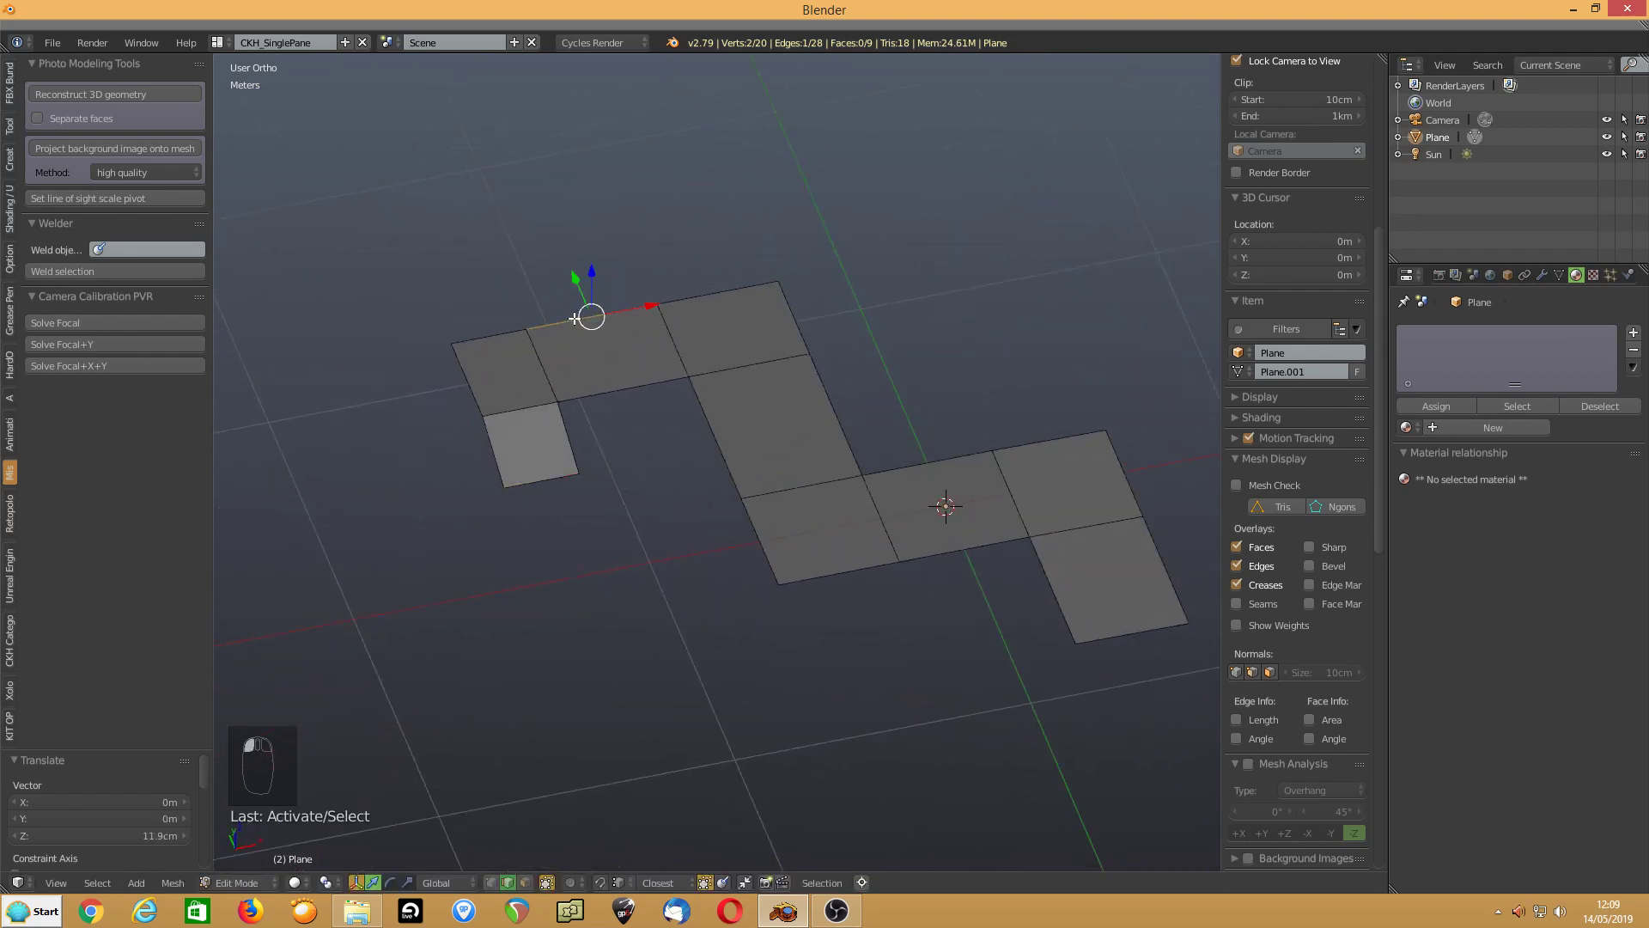
{"action": "key", "text": "e"}
{"action": "left_click", "coordinate": [575, 319]}
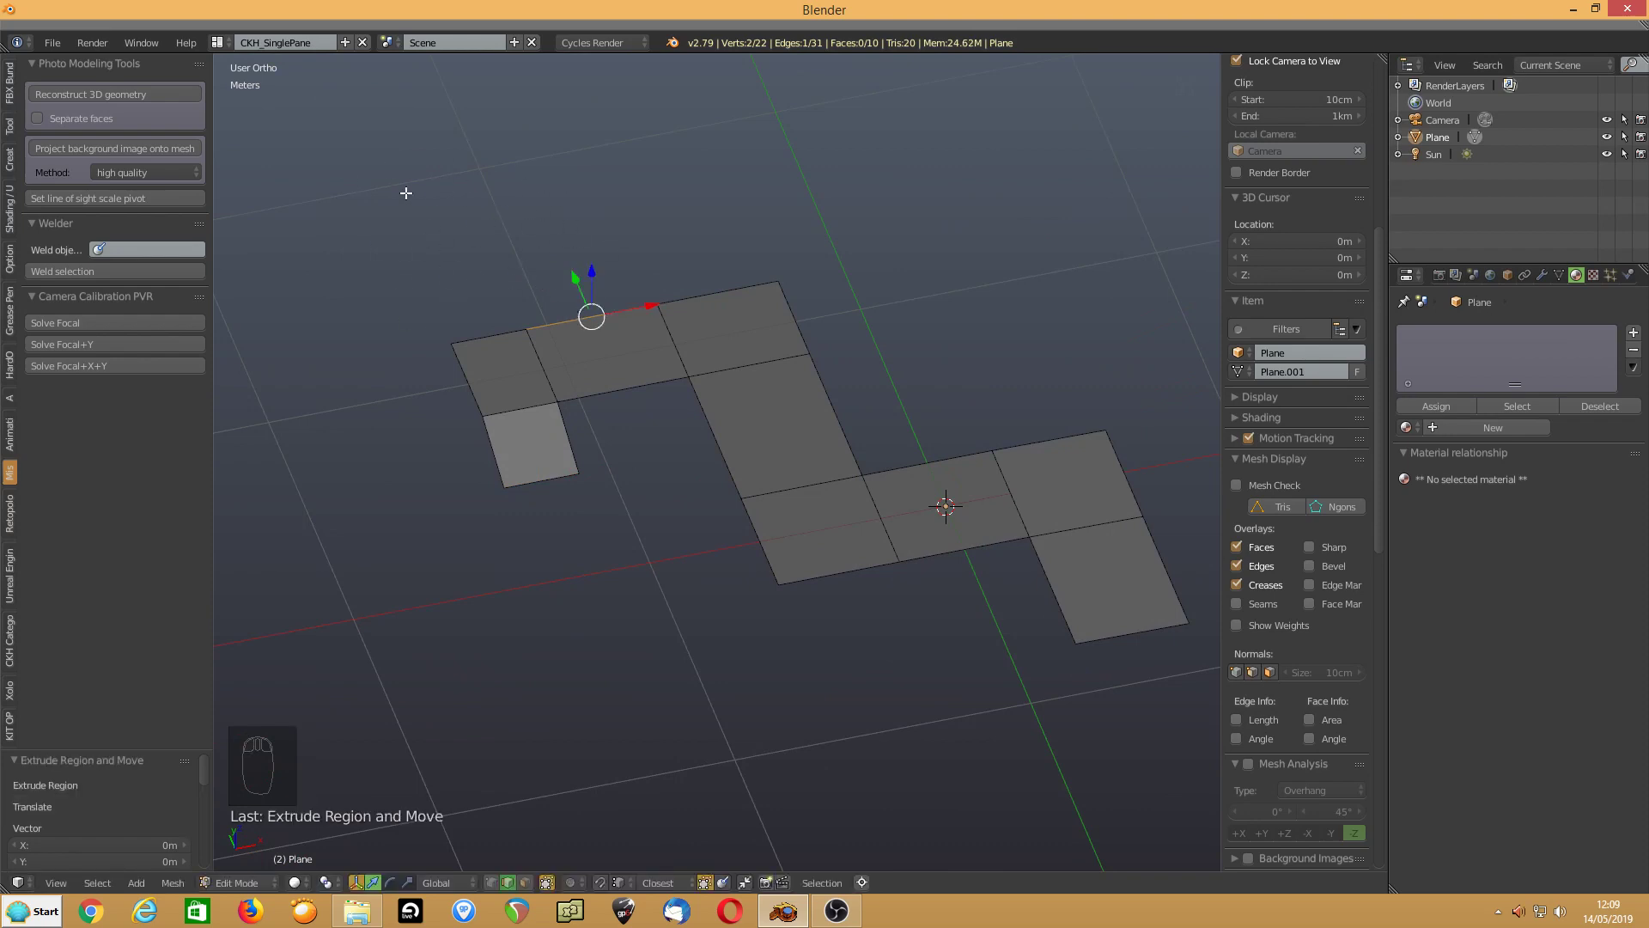
Move the in-place extruded edge along Y, about 12 cm along X, and another 12.4 cm along Y
{"action": "left_click", "coordinate": [559, 285]}
{"action": "left_click_drag", "start_coordinate": [575, 276], "coordinate": [651, 214]}
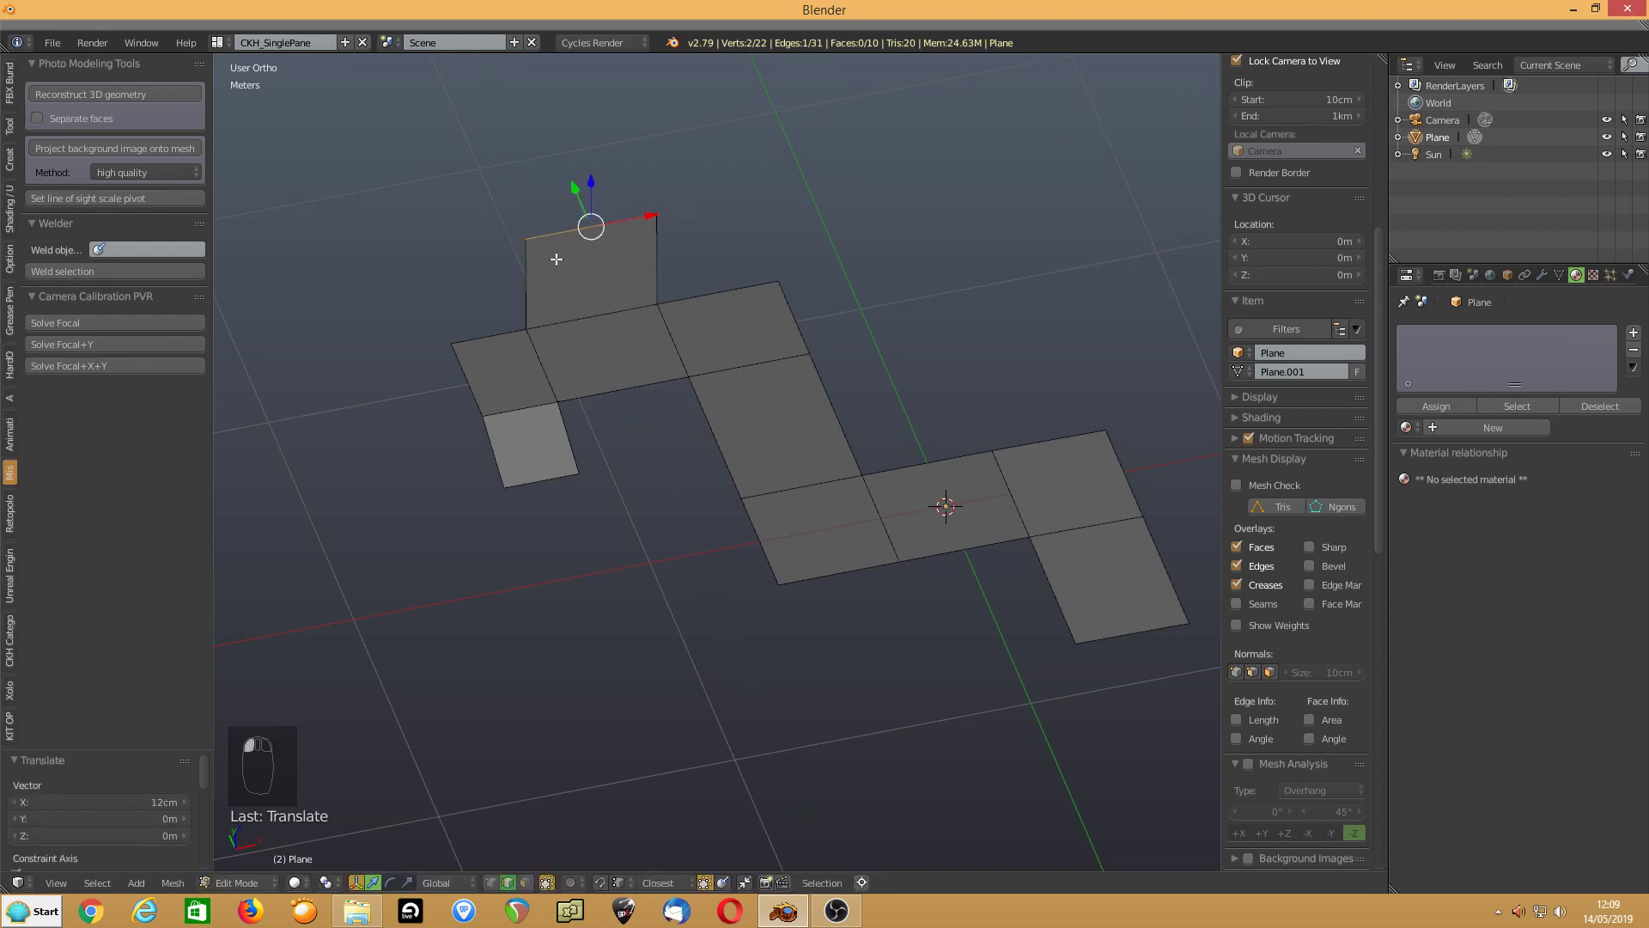
{"action": "key", "text": "g"}
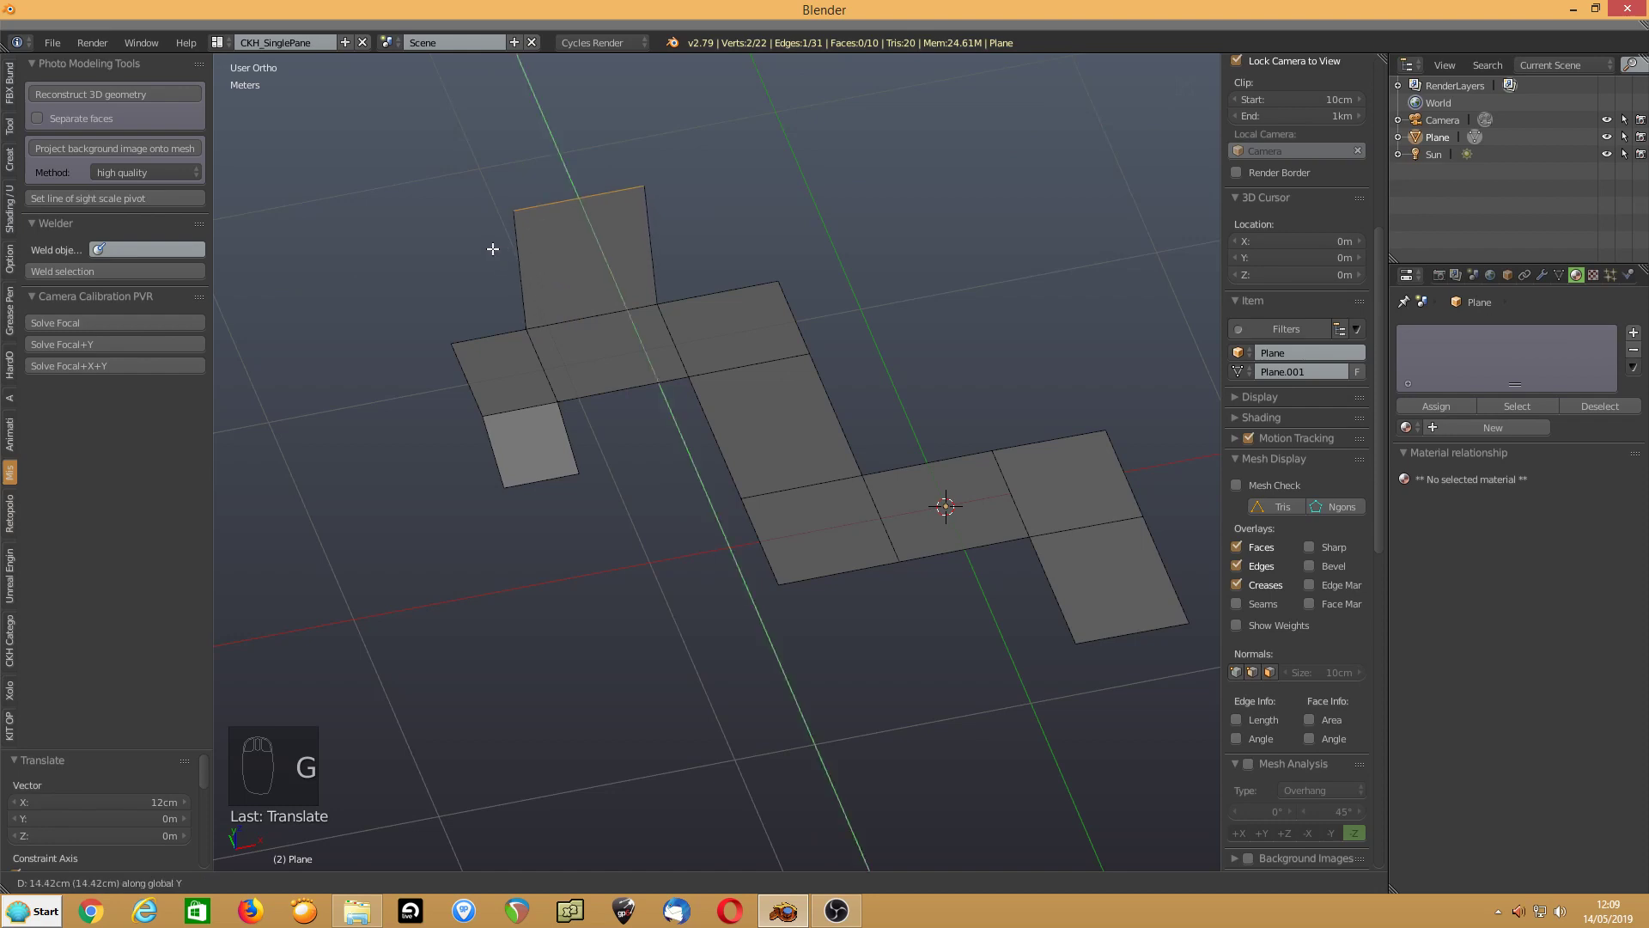
{"action": "left_click", "coordinate": [495, 250]}
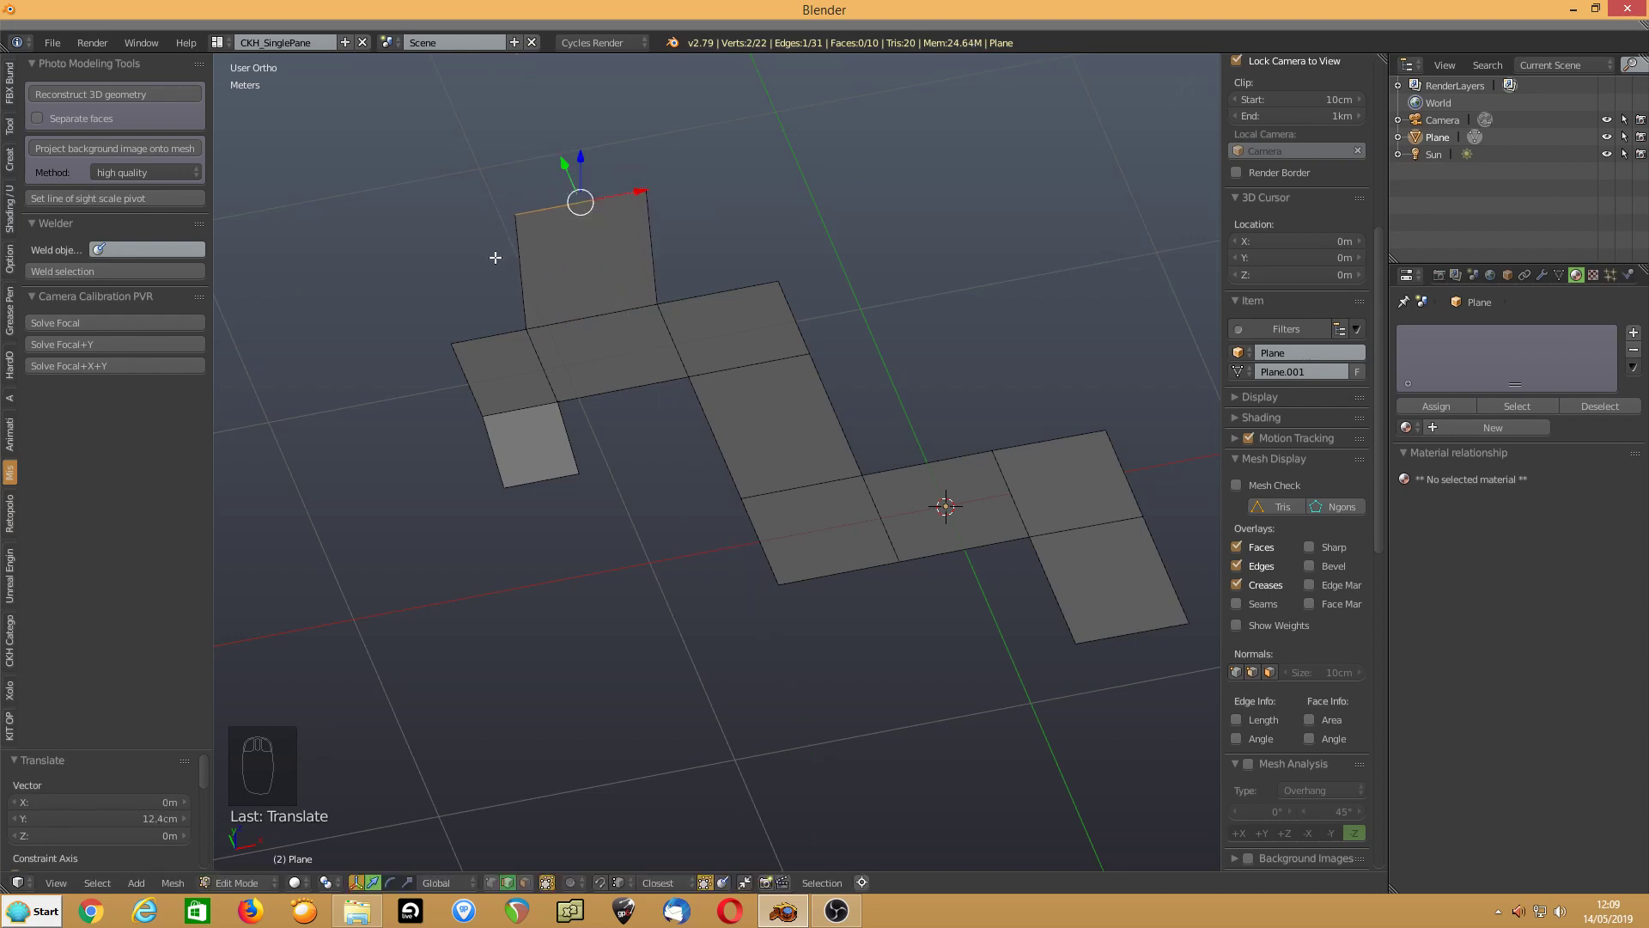
{"action": "middle_click_drag", "start_coordinate": [459, 478], "coordinate": [471, 483]}
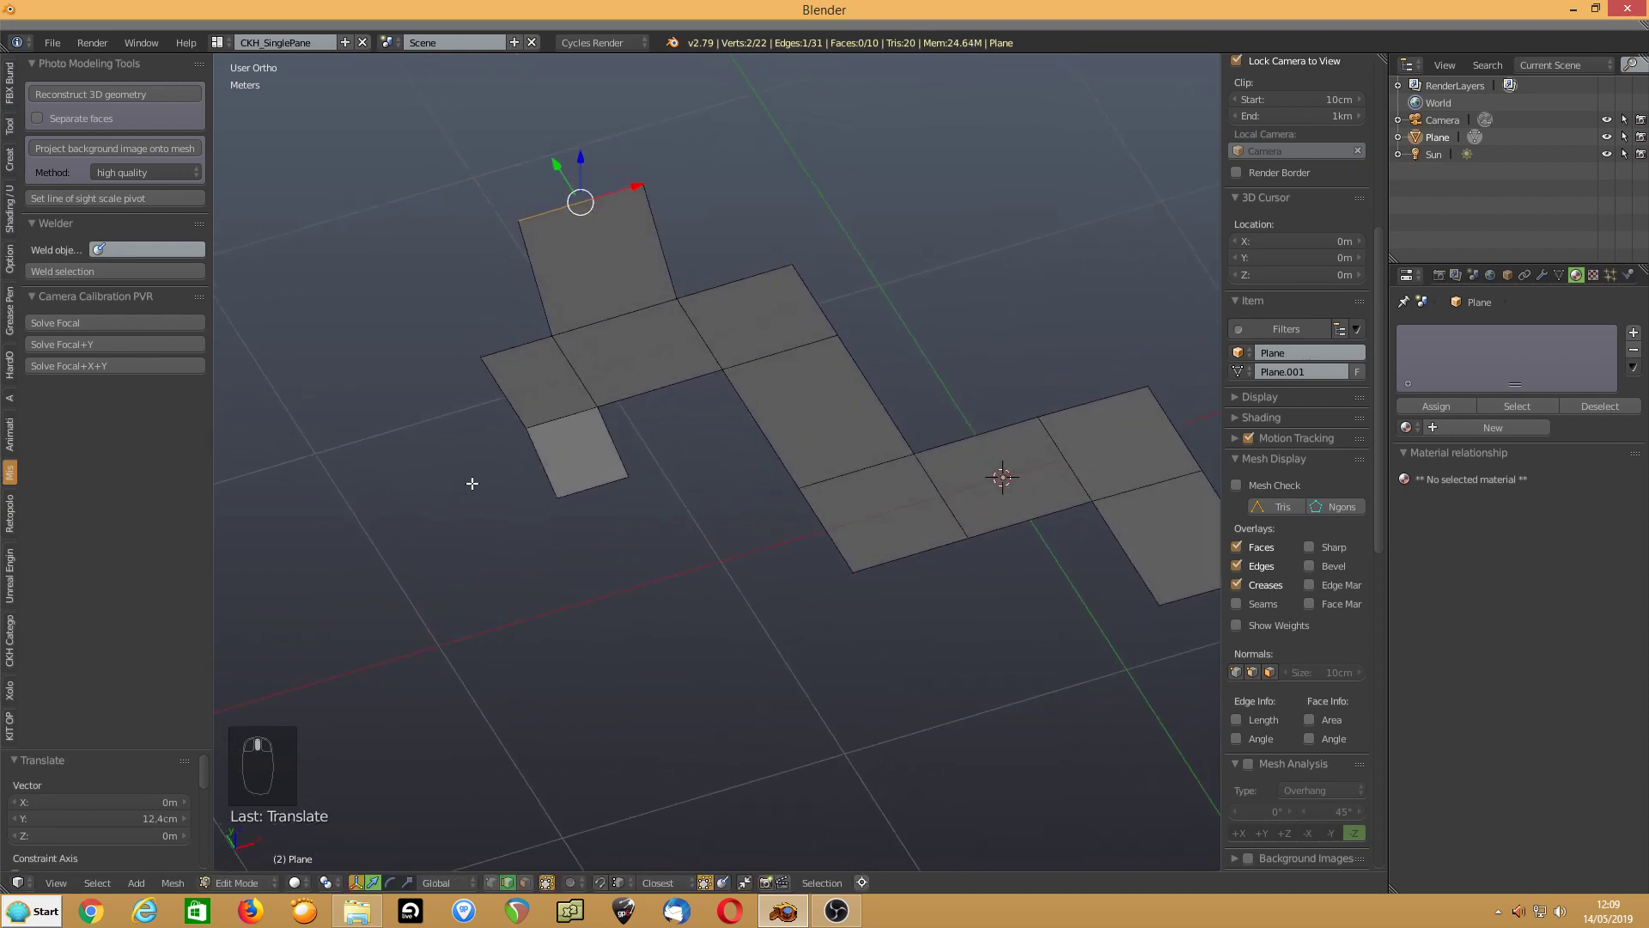
Extrude the near edge of the small bright face about -51.3 cm along Y
{"action": "left_click", "coordinate": [582, 489]}
{"action": "key", "text": "e"}
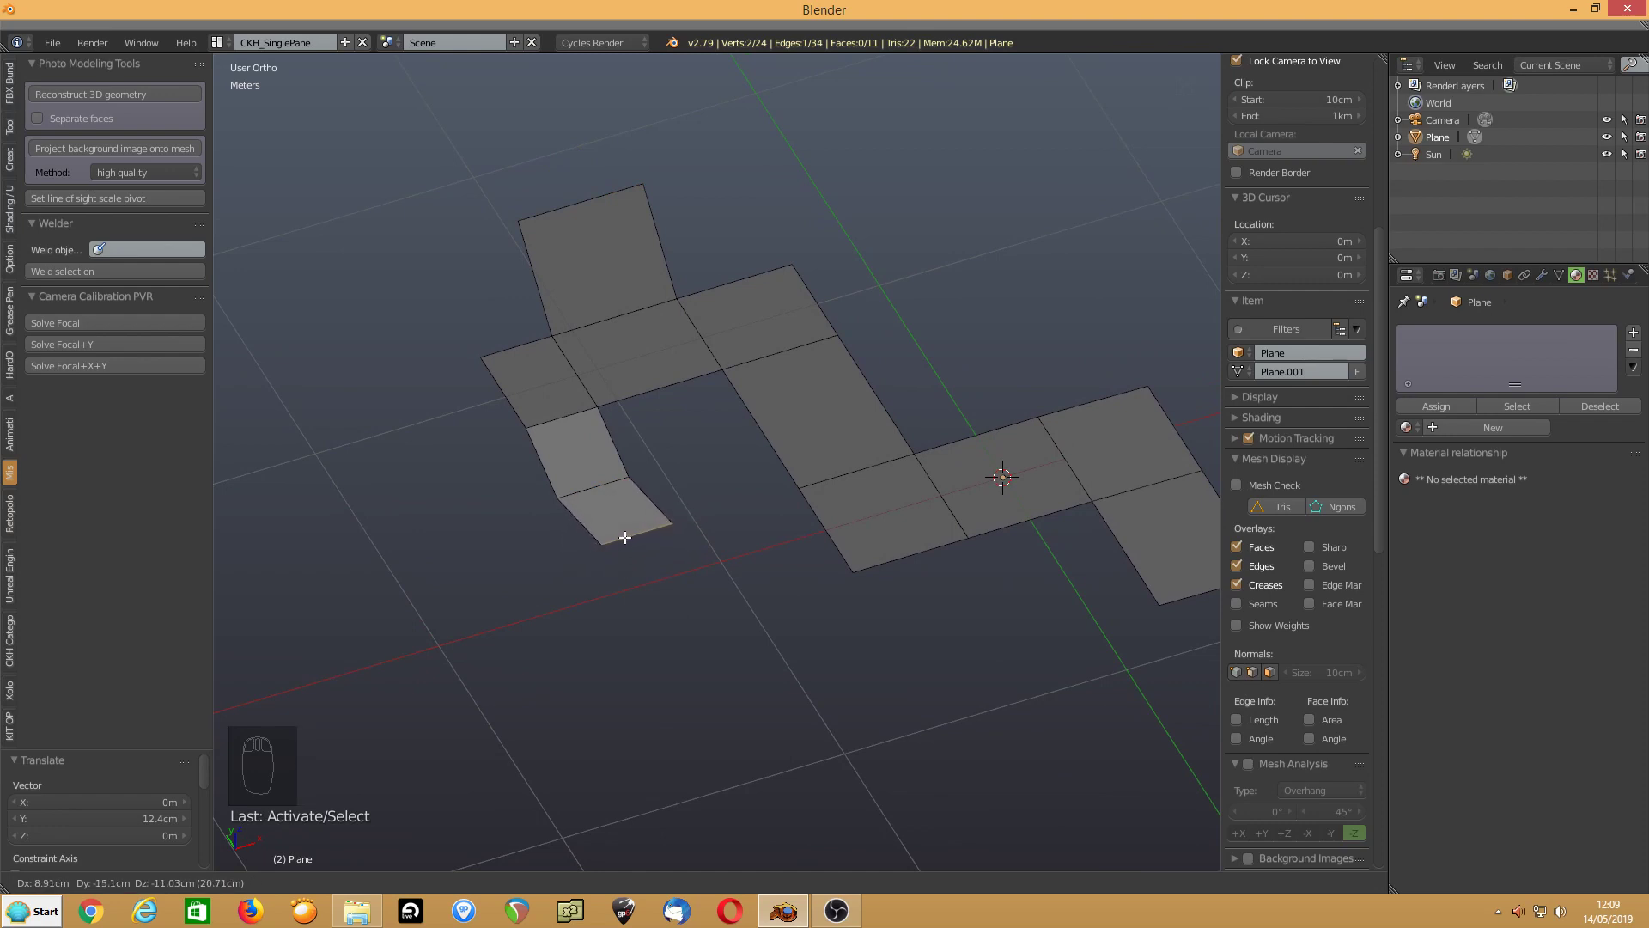
{"action": "key", "text": "y"}
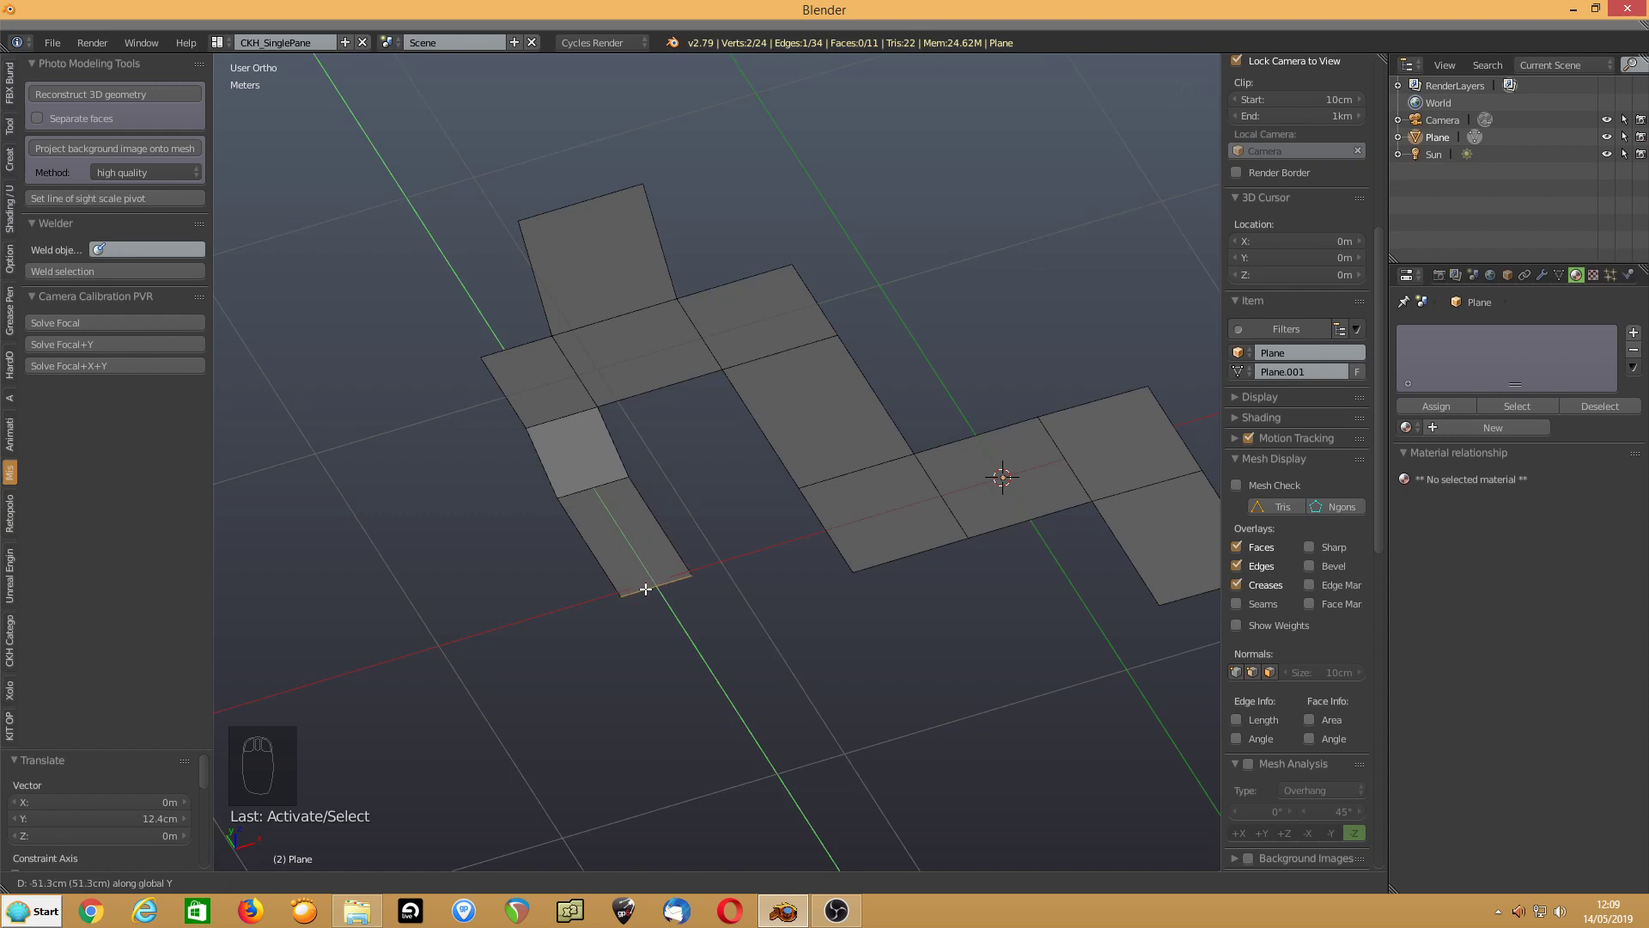
{"action": "left_click", "coordinate": [646, 589]}
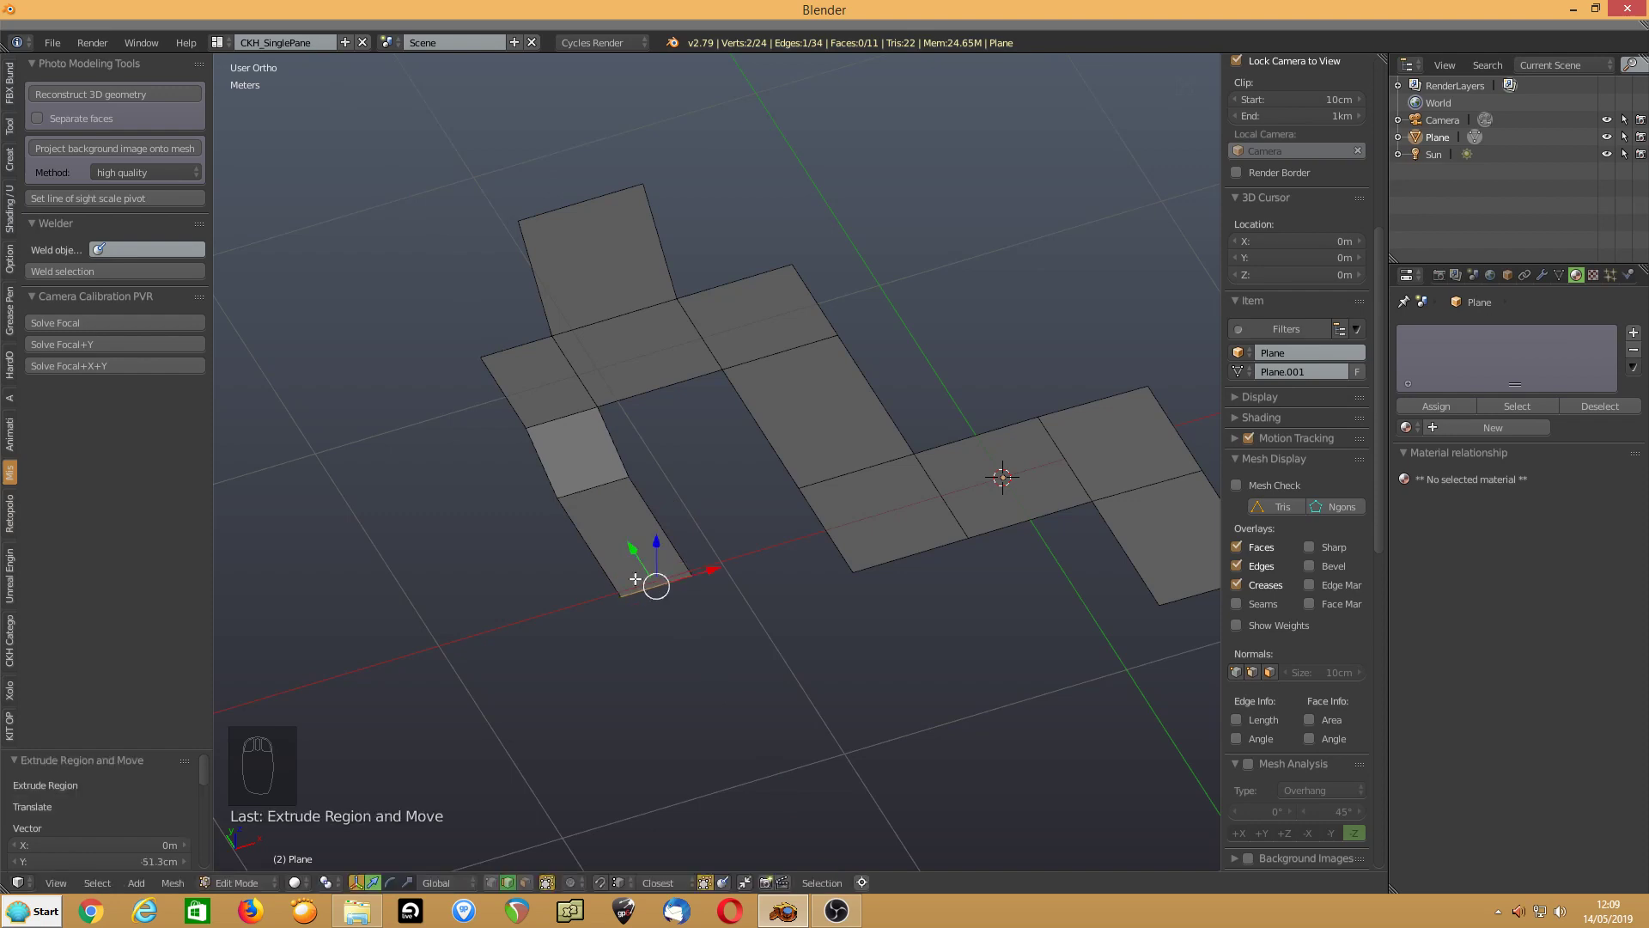
Extrude the outer side edge of the corner face in place, and move the duplicated edge about -32.3 cm along X
{"action": "left_click", "coordinate": [519, 404]}
{"action": "key", "text": "e"}
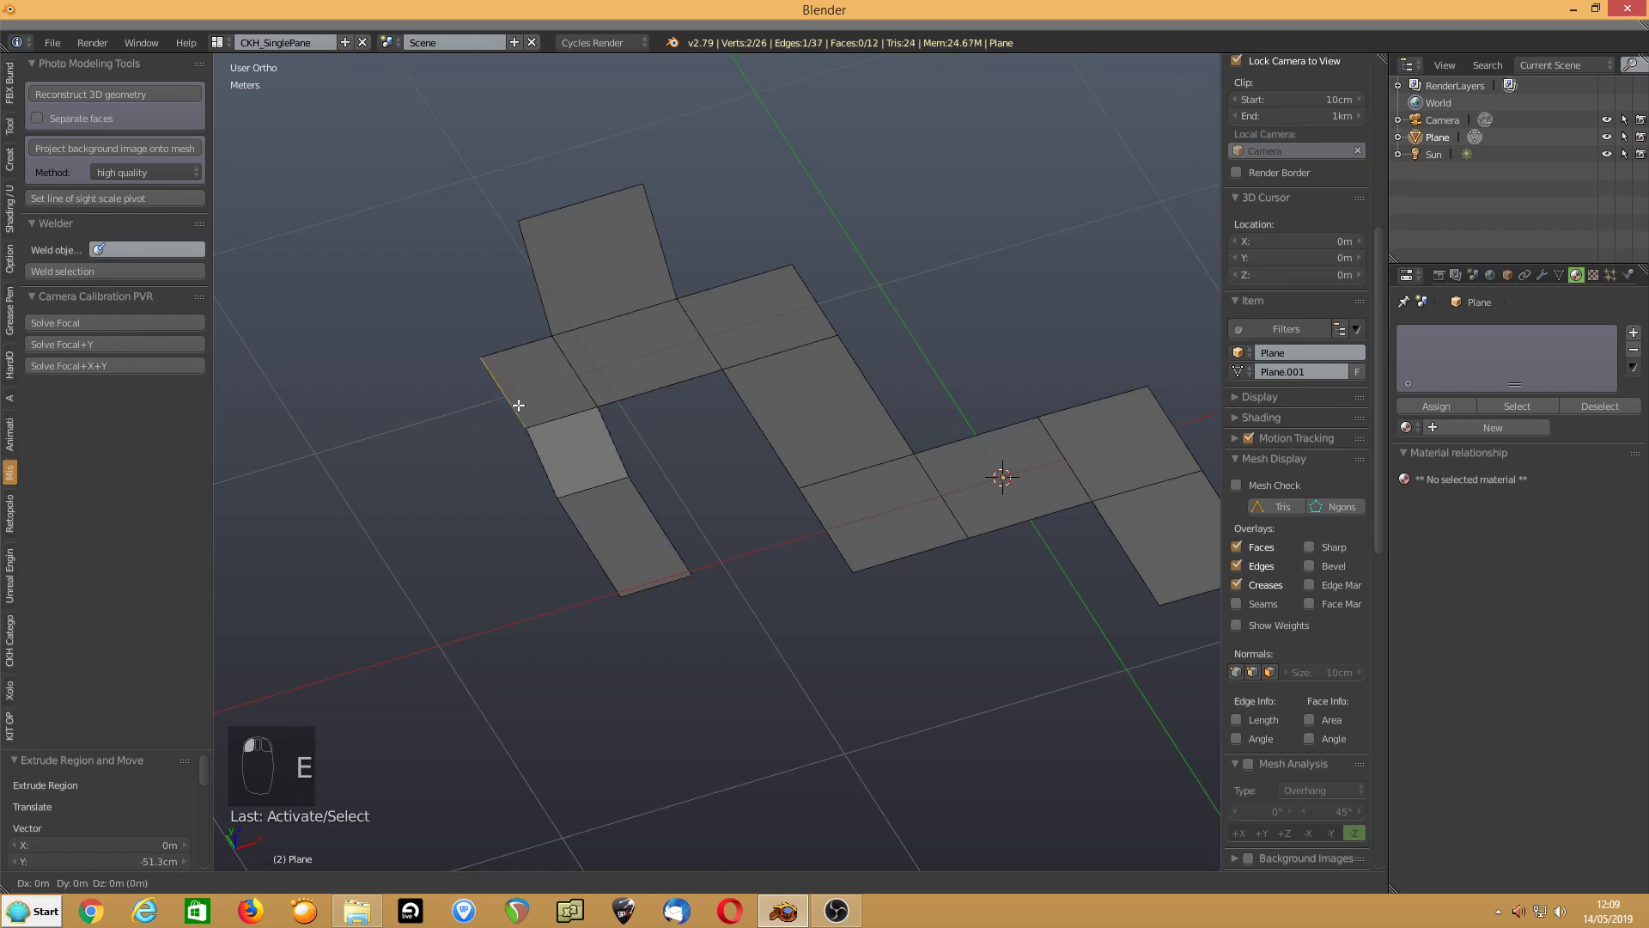
{"action": "left_click", "coordinate": [503, 392]}
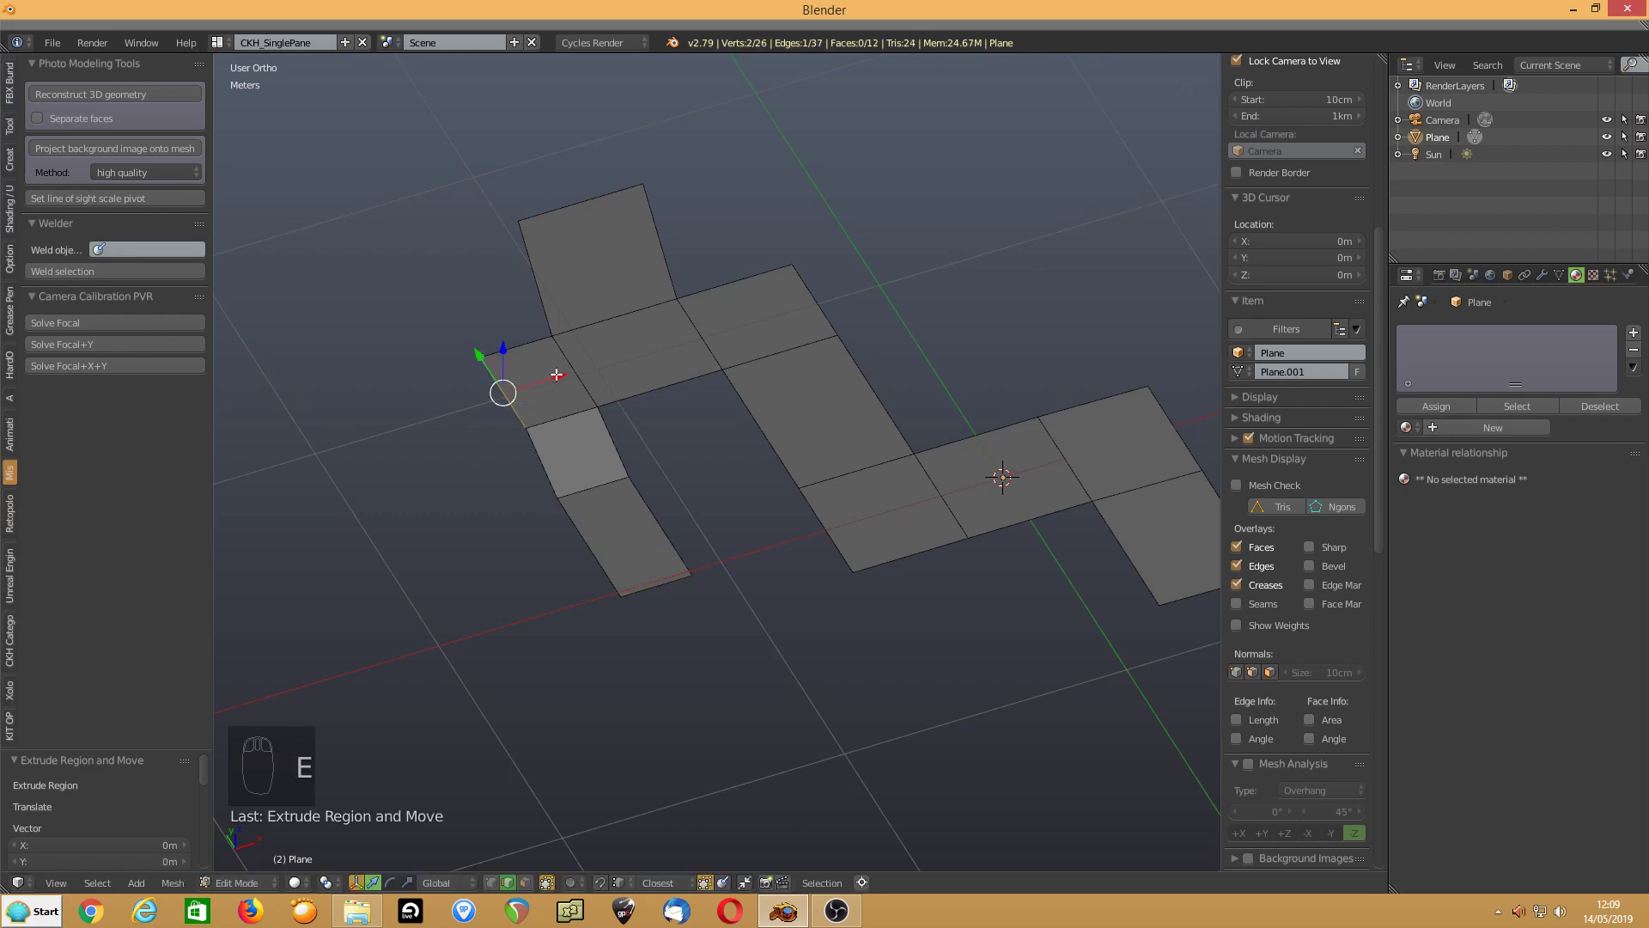
{"action": "left_click_drag", "start_coordinate": [559, 374], "coordinate": [464, 384]}
{"action": "middle_click_drag", "start_coordinate": [438, 538], "coordinate": [439, 518]}
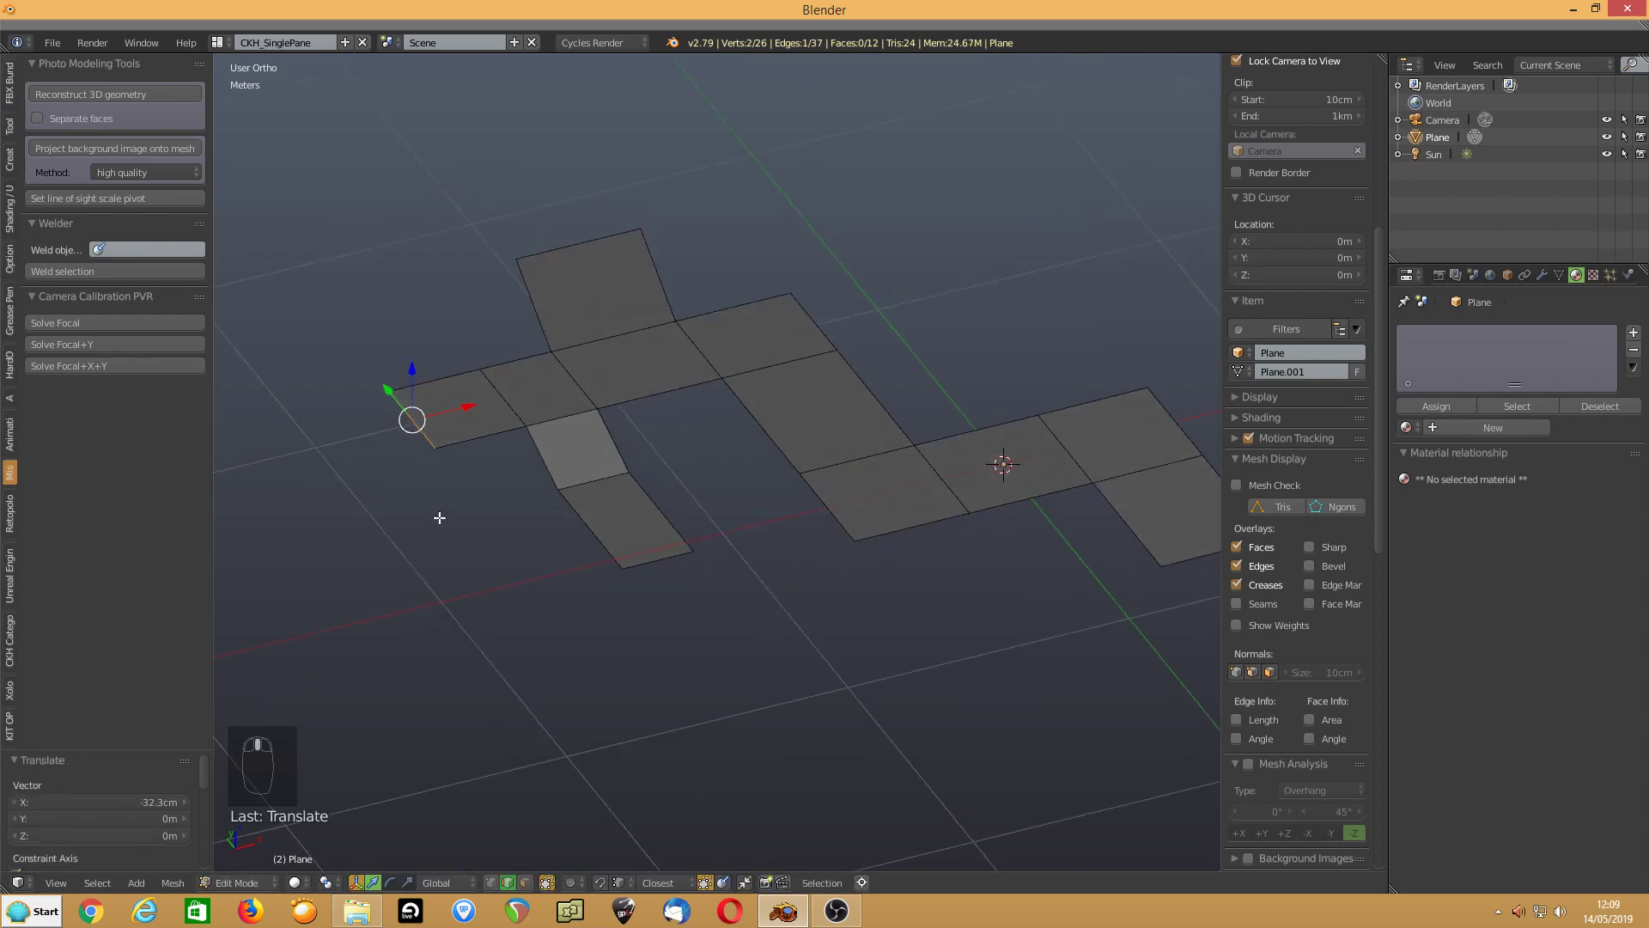
Switch to face selection and extrude the newly added end face in place with zero offset
{"action": "left_click", "coordinate": [525, 883]}
{"action": "right_click", "coordinate": [441, 412]}
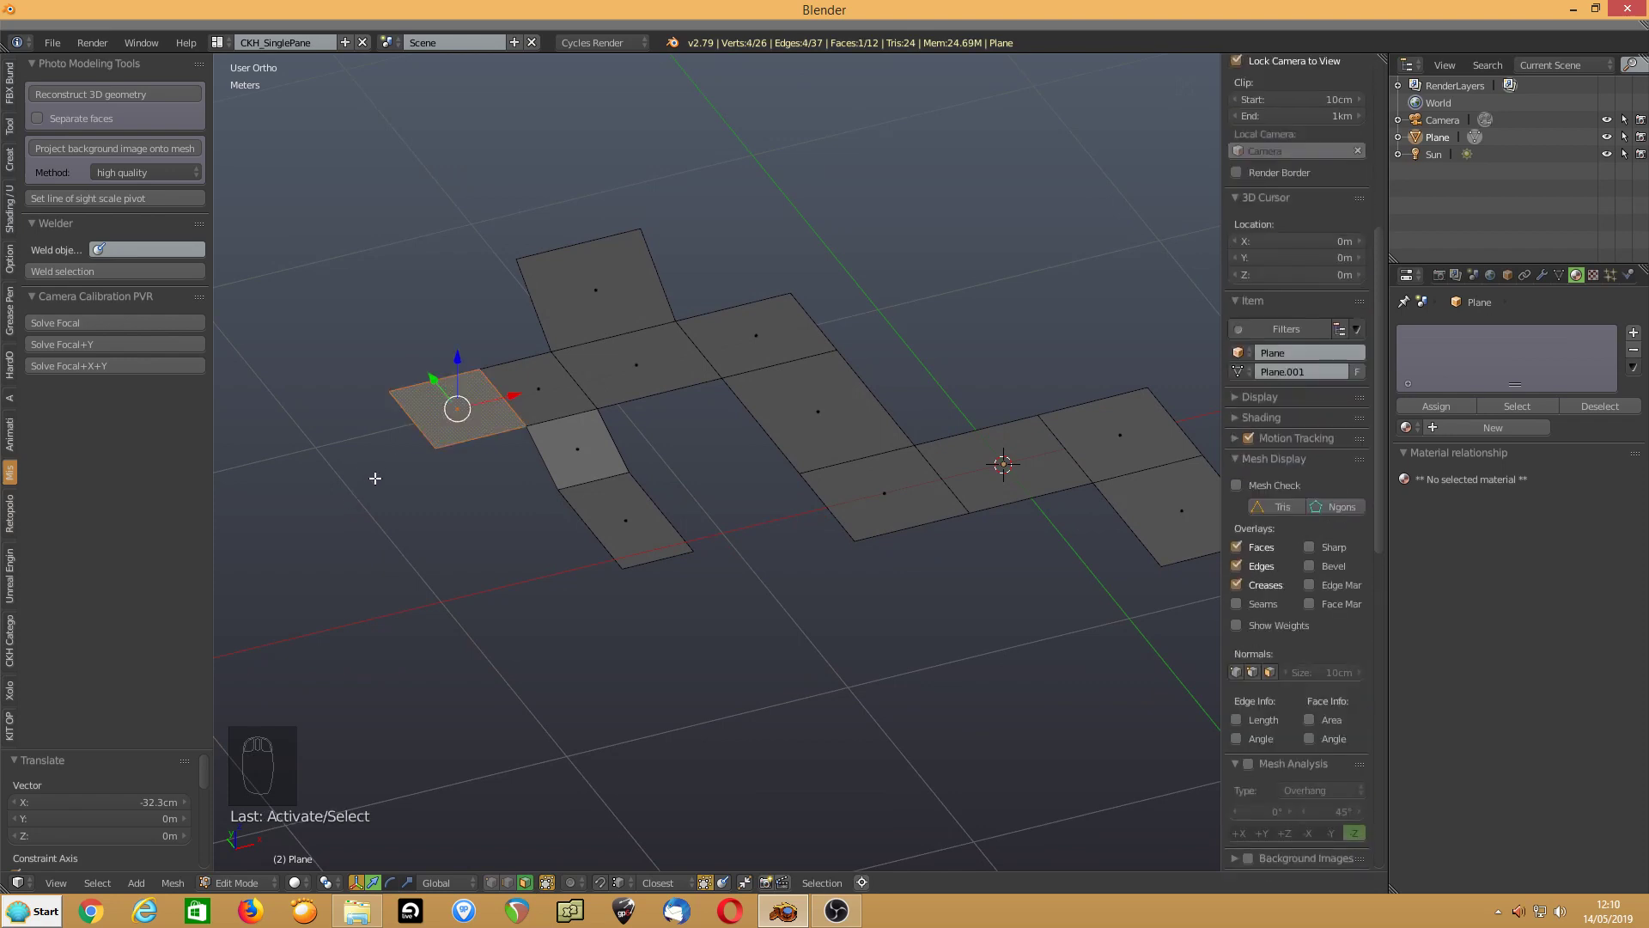
{"action": "key", "text": "e"}
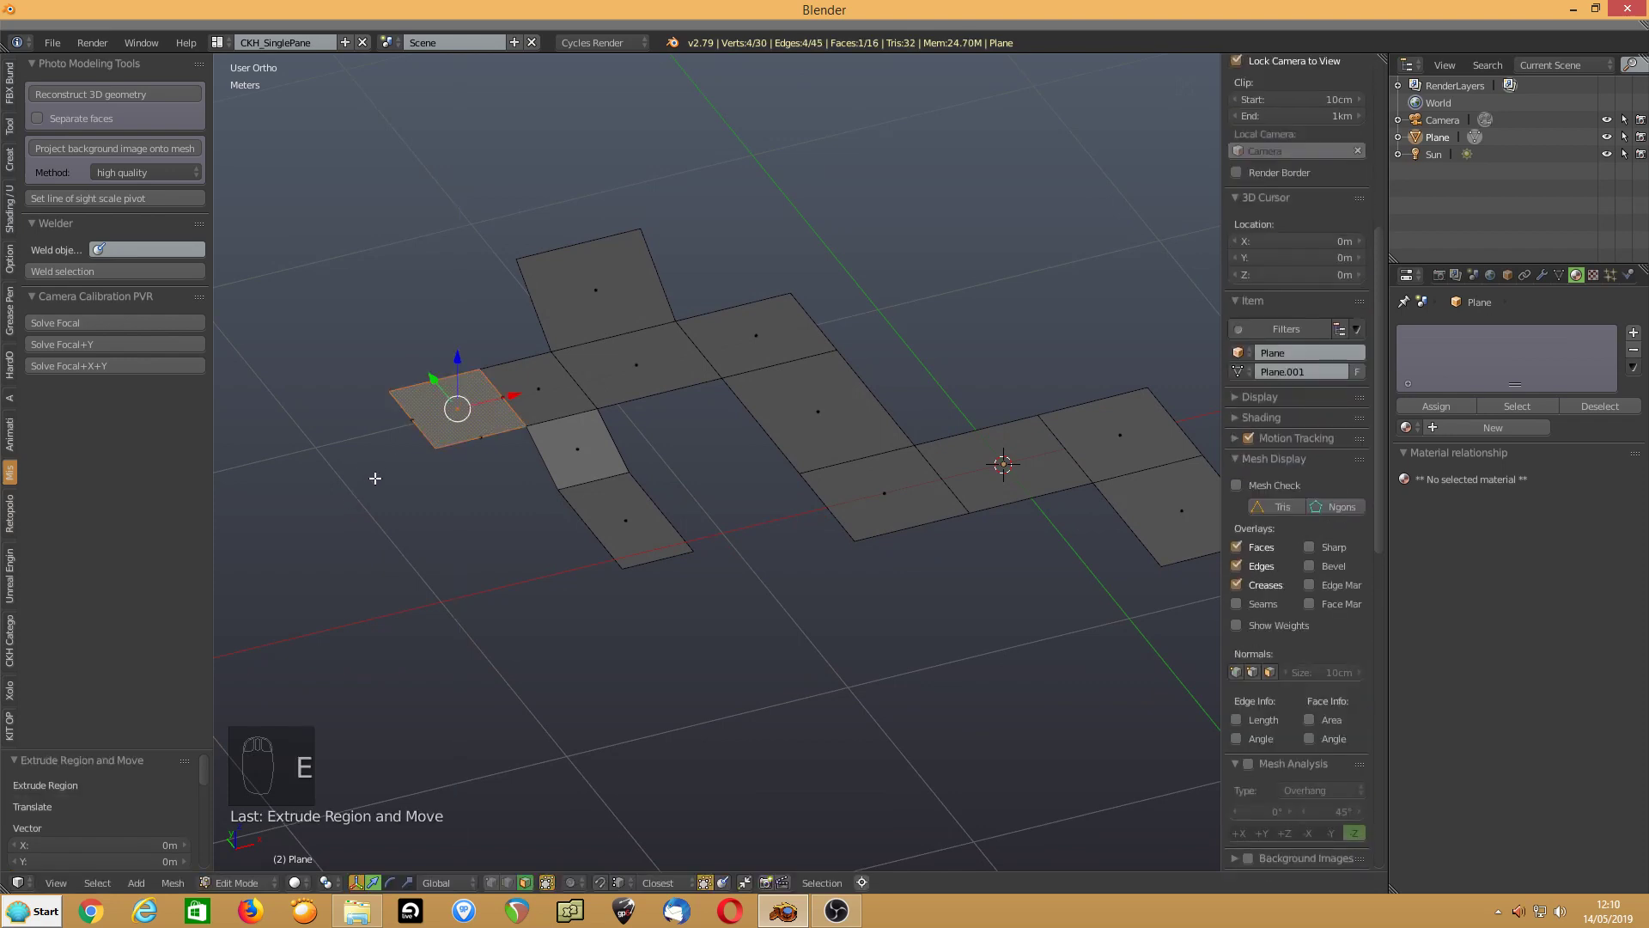
{"action": "key", "text": "KP_Decimal"}
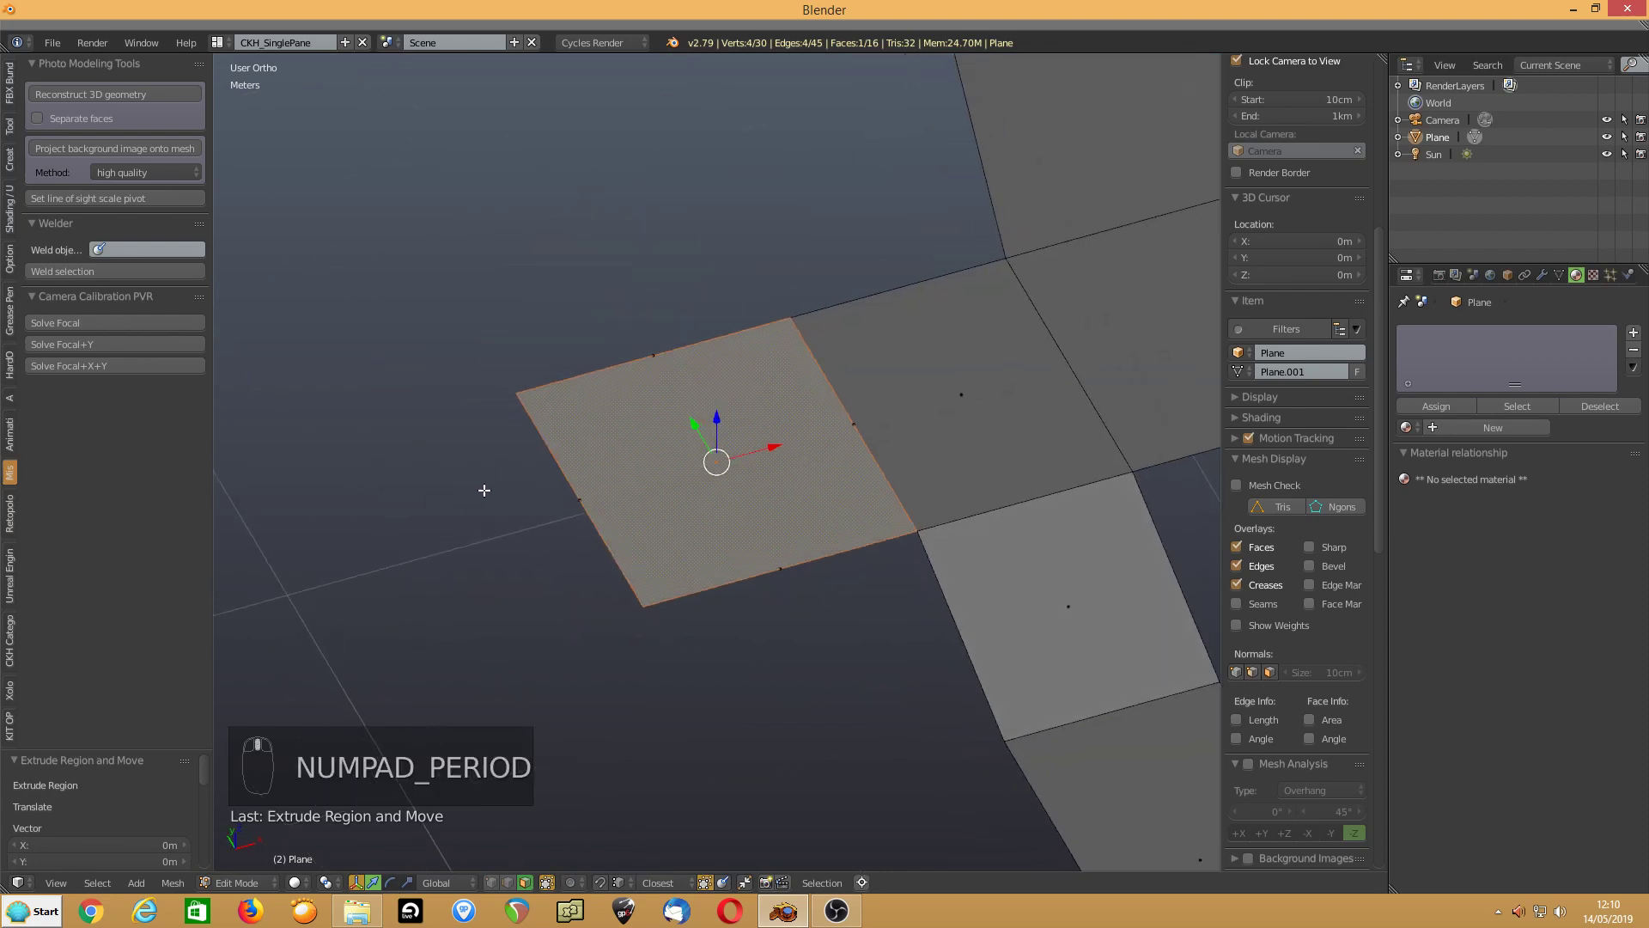
{"action": "scroll", "coordinate": [543, 425], "scroll_direction": "up", "scroll_amount": 1}
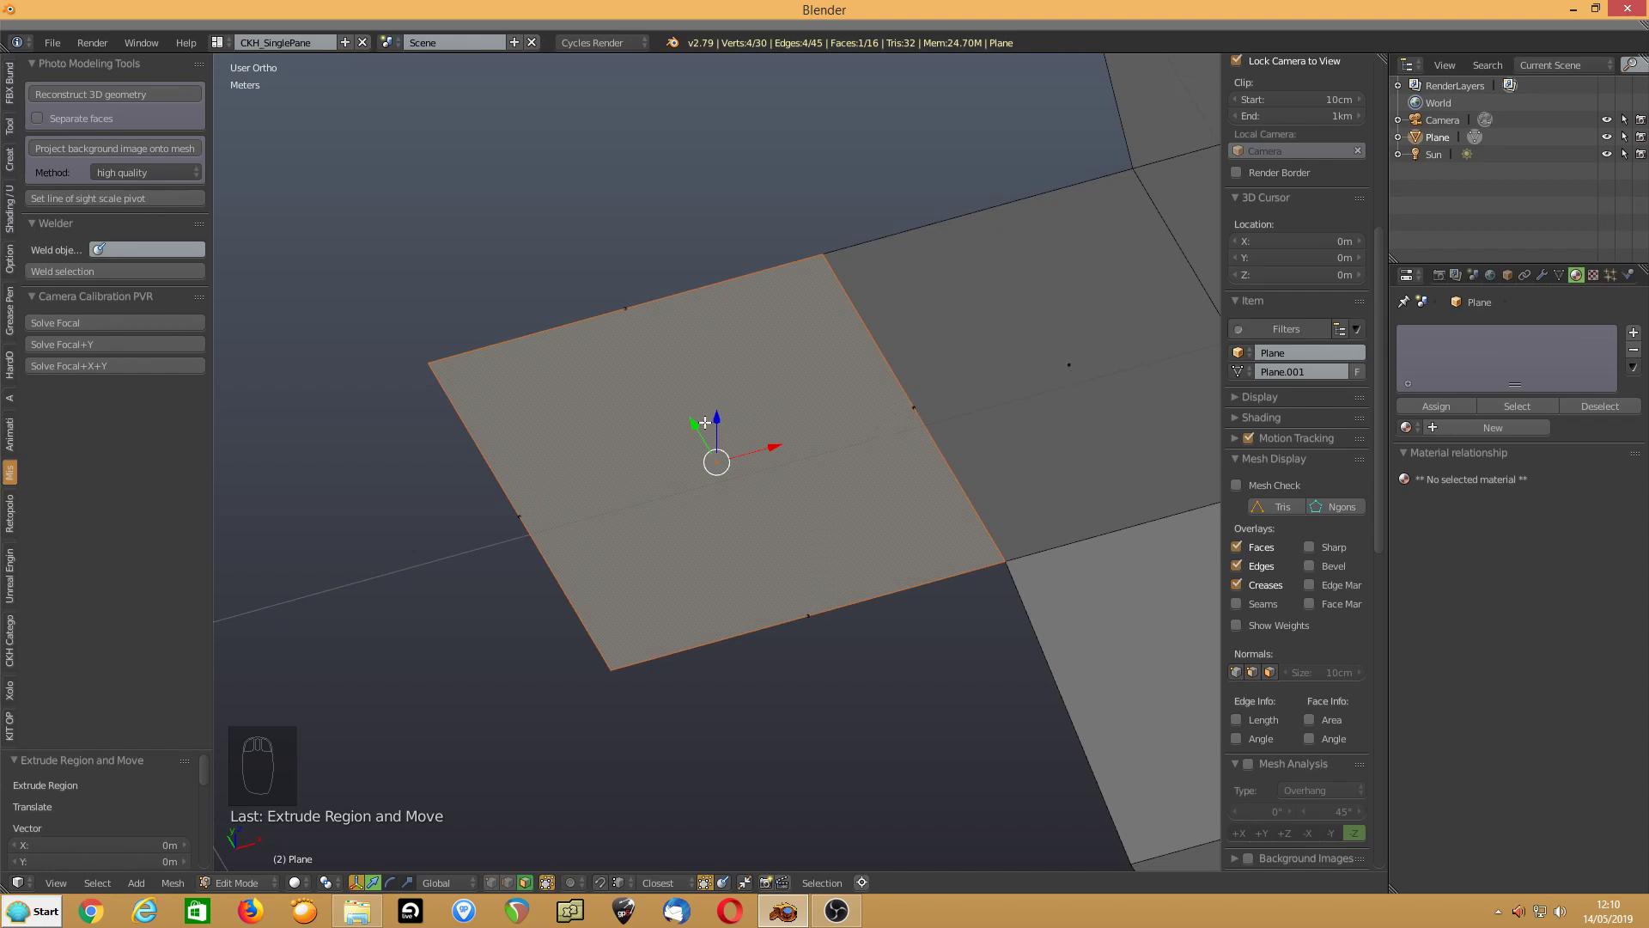
Try raising the duplicated end face about 11.4 cm along Z, and undo the move
{"action": "key", "text": "e"}
{"action": "left_click", "coordinate": [711, 333]}
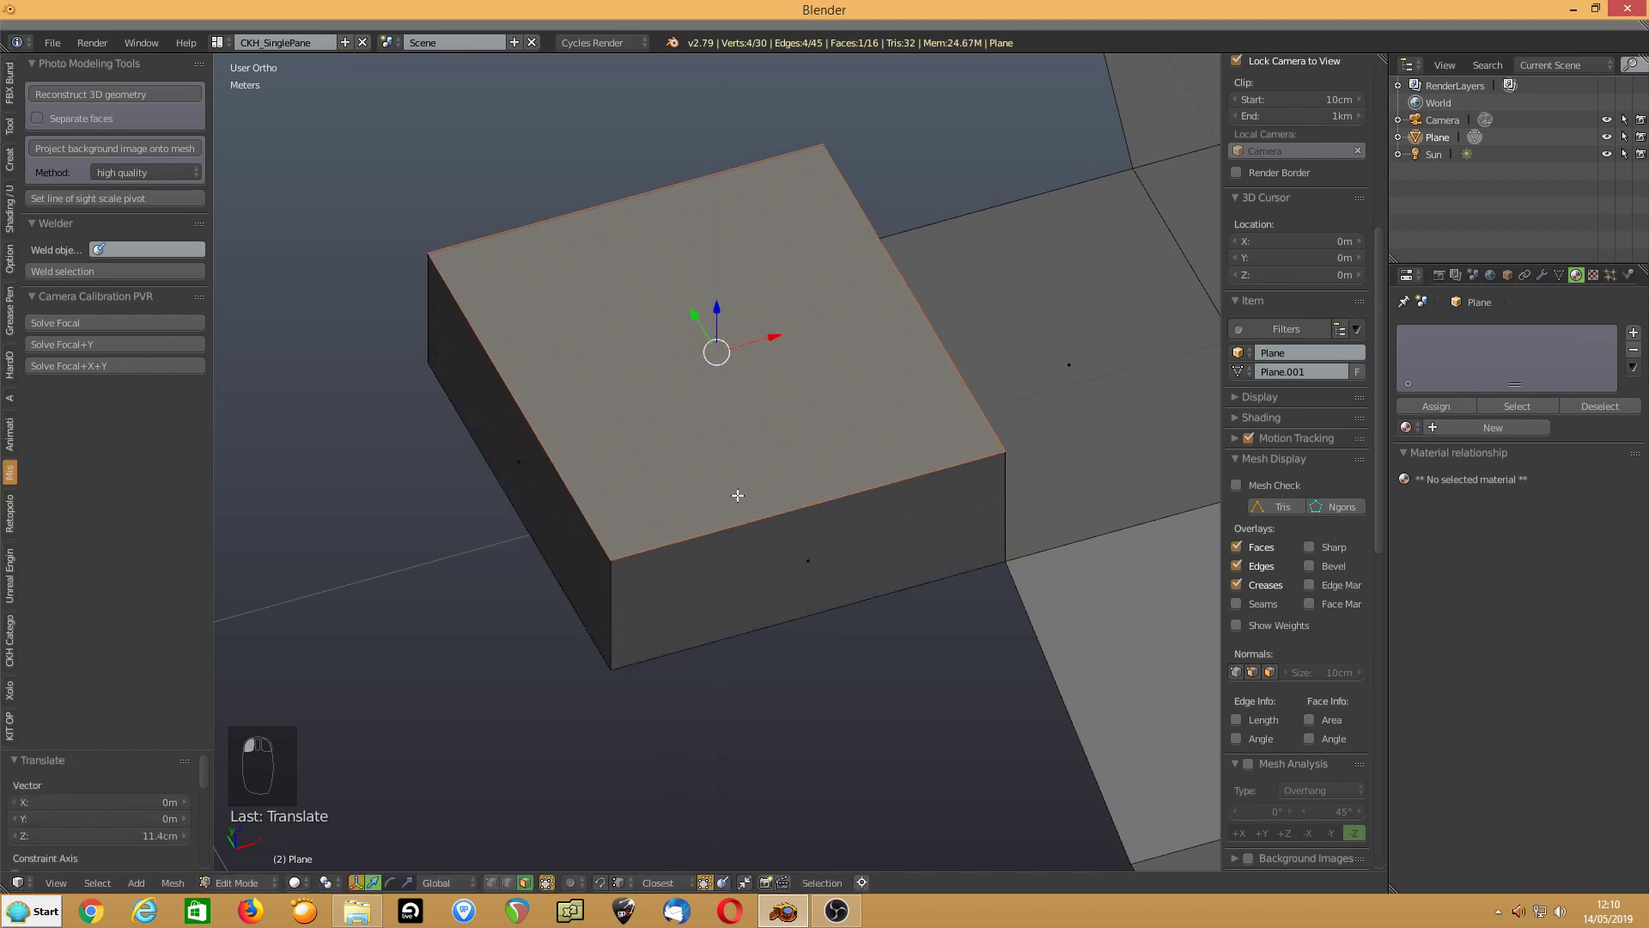
{"action": "scroll", "coordinate": [618, 515], "scroll_direction": "up", "scroll_amount": 1}
{"action": "key", "text": "ctrl+z"}
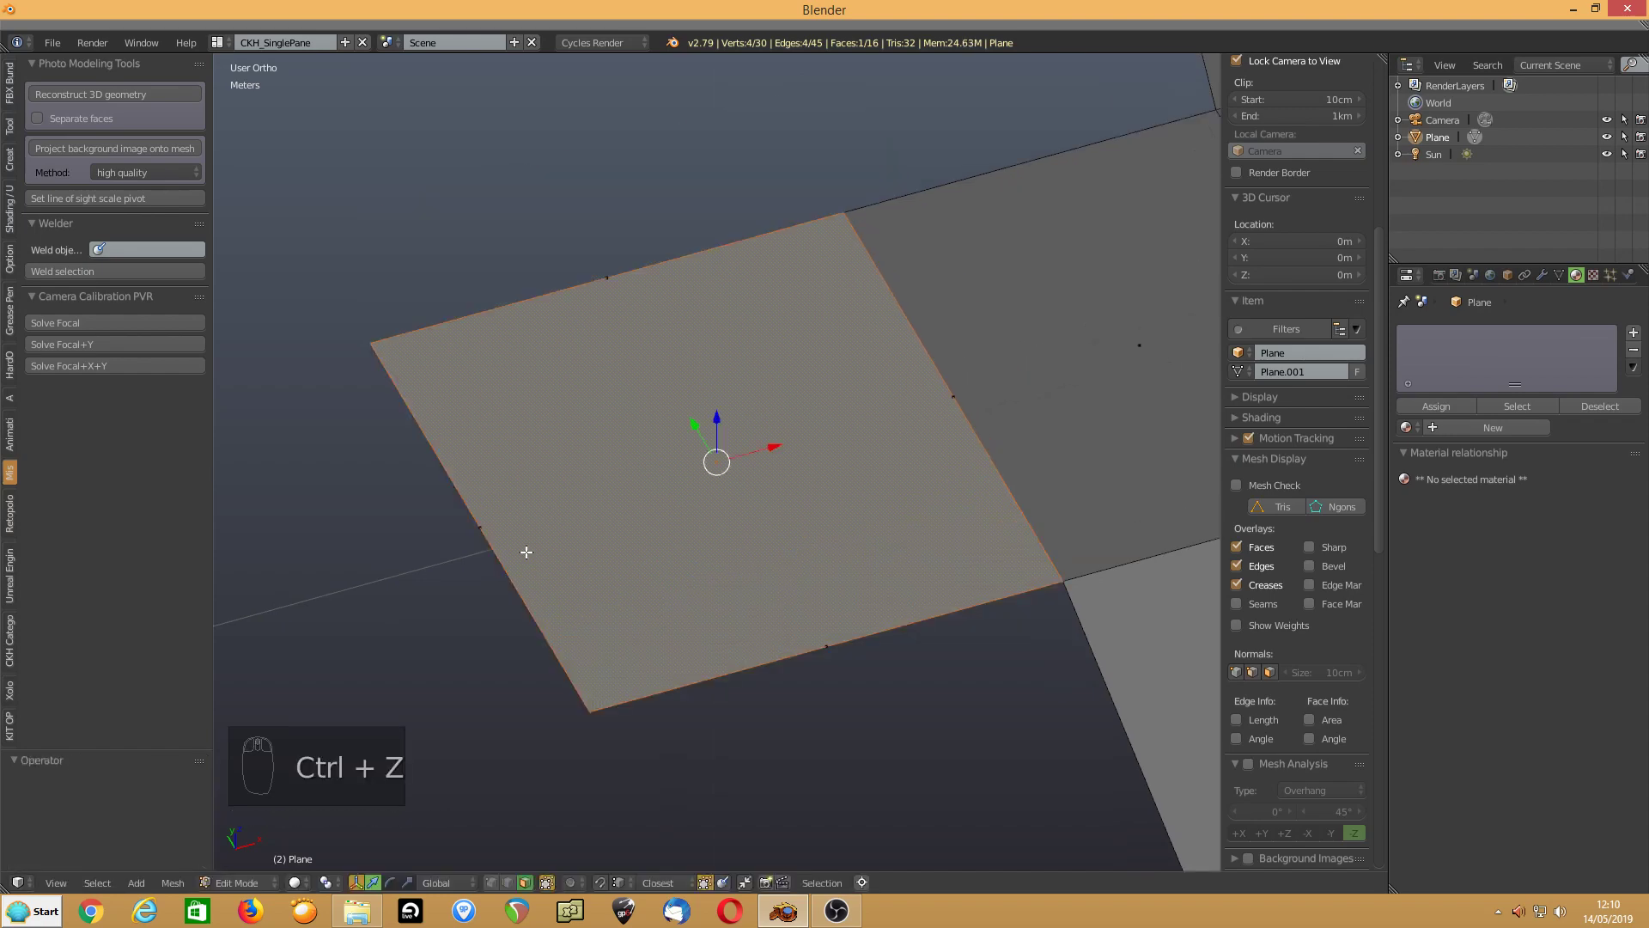
{"action": "middle_click_drag", "start_coordinate": [718, 666], "coordinate": [618, 577]}
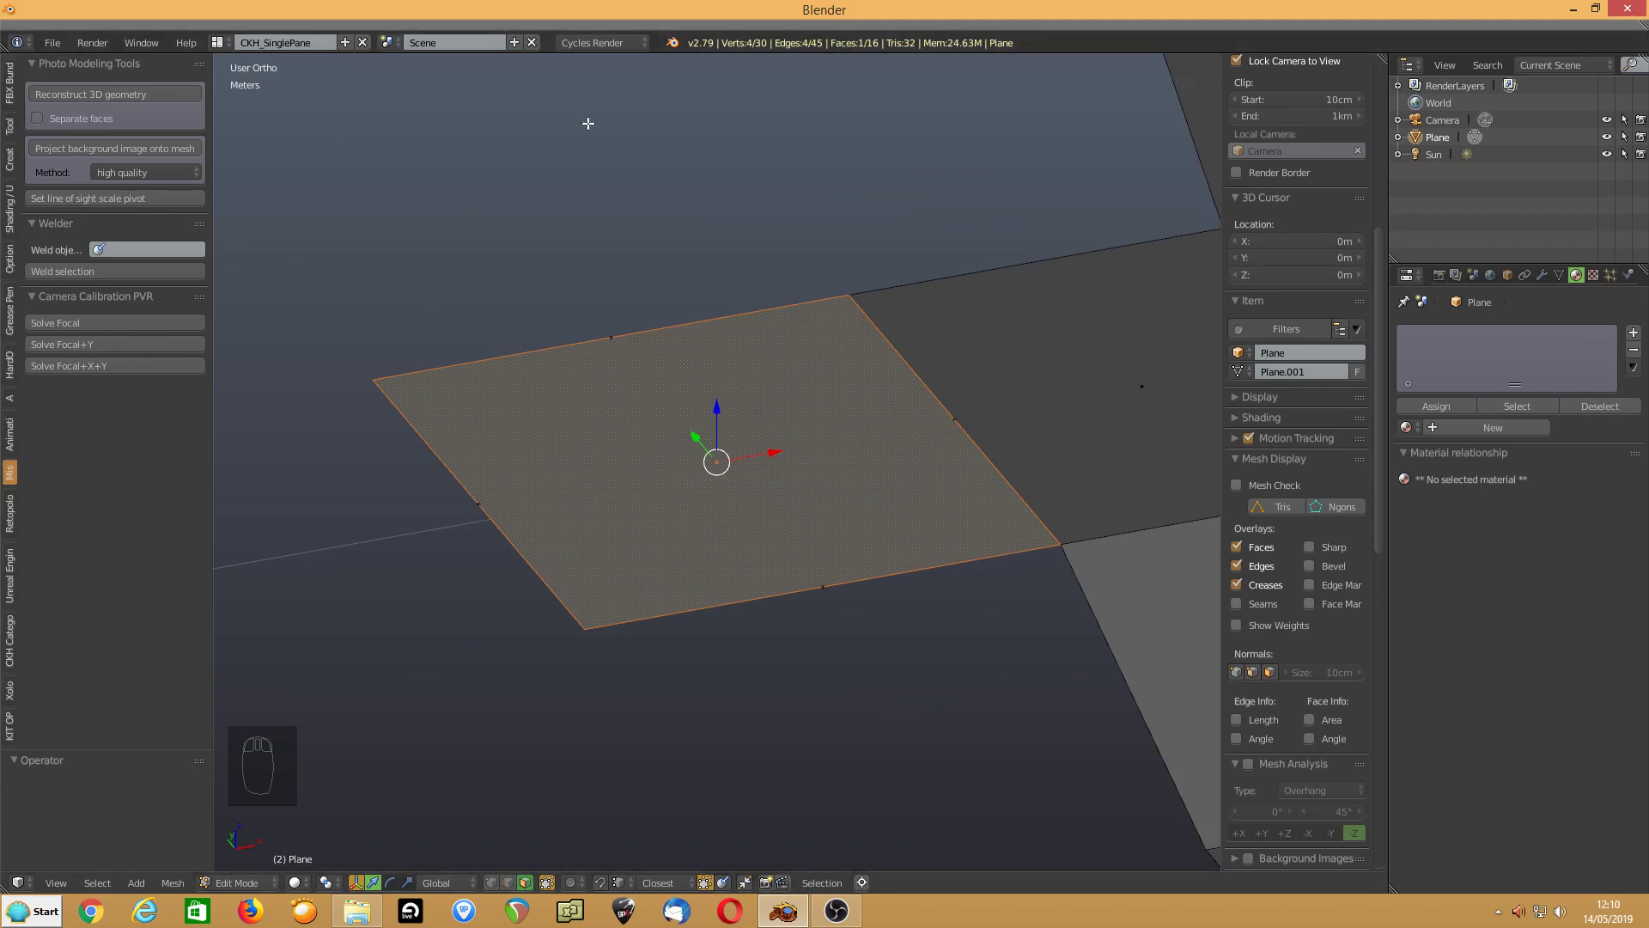
Try Select More and Select Less on the duplicated face and move the selection along Z, and undo everything back through the in-place extrusion
{"action": "key", "text": "ctrl+KP_Add"}
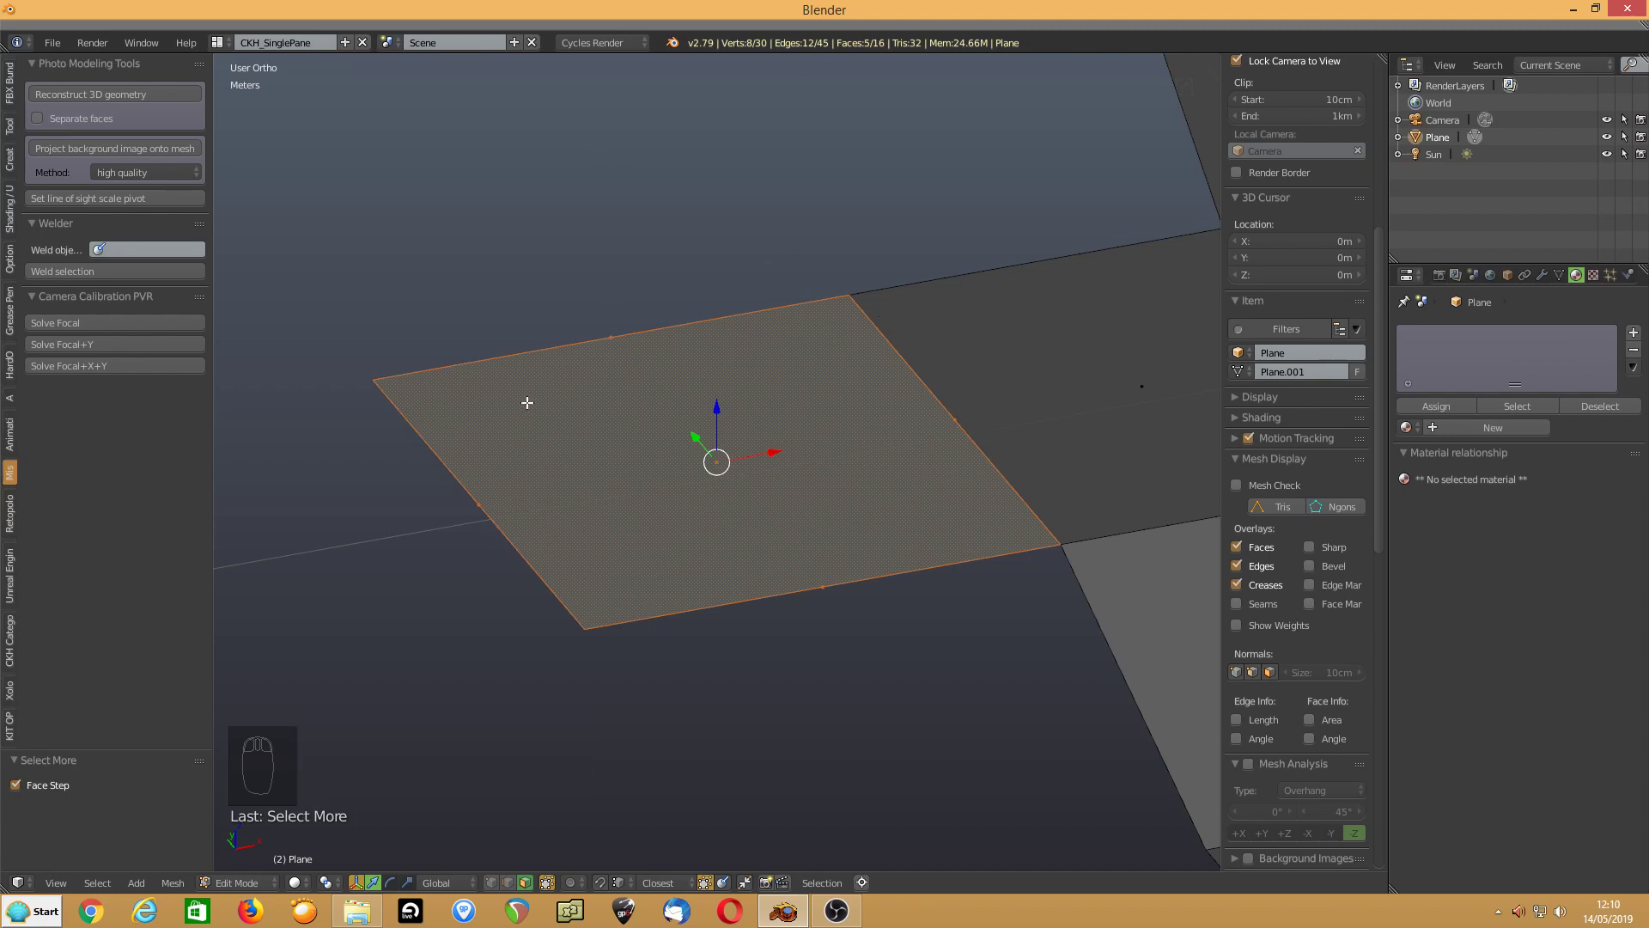
{"action": "key", "text": "ctrl+KP_Subtract"}
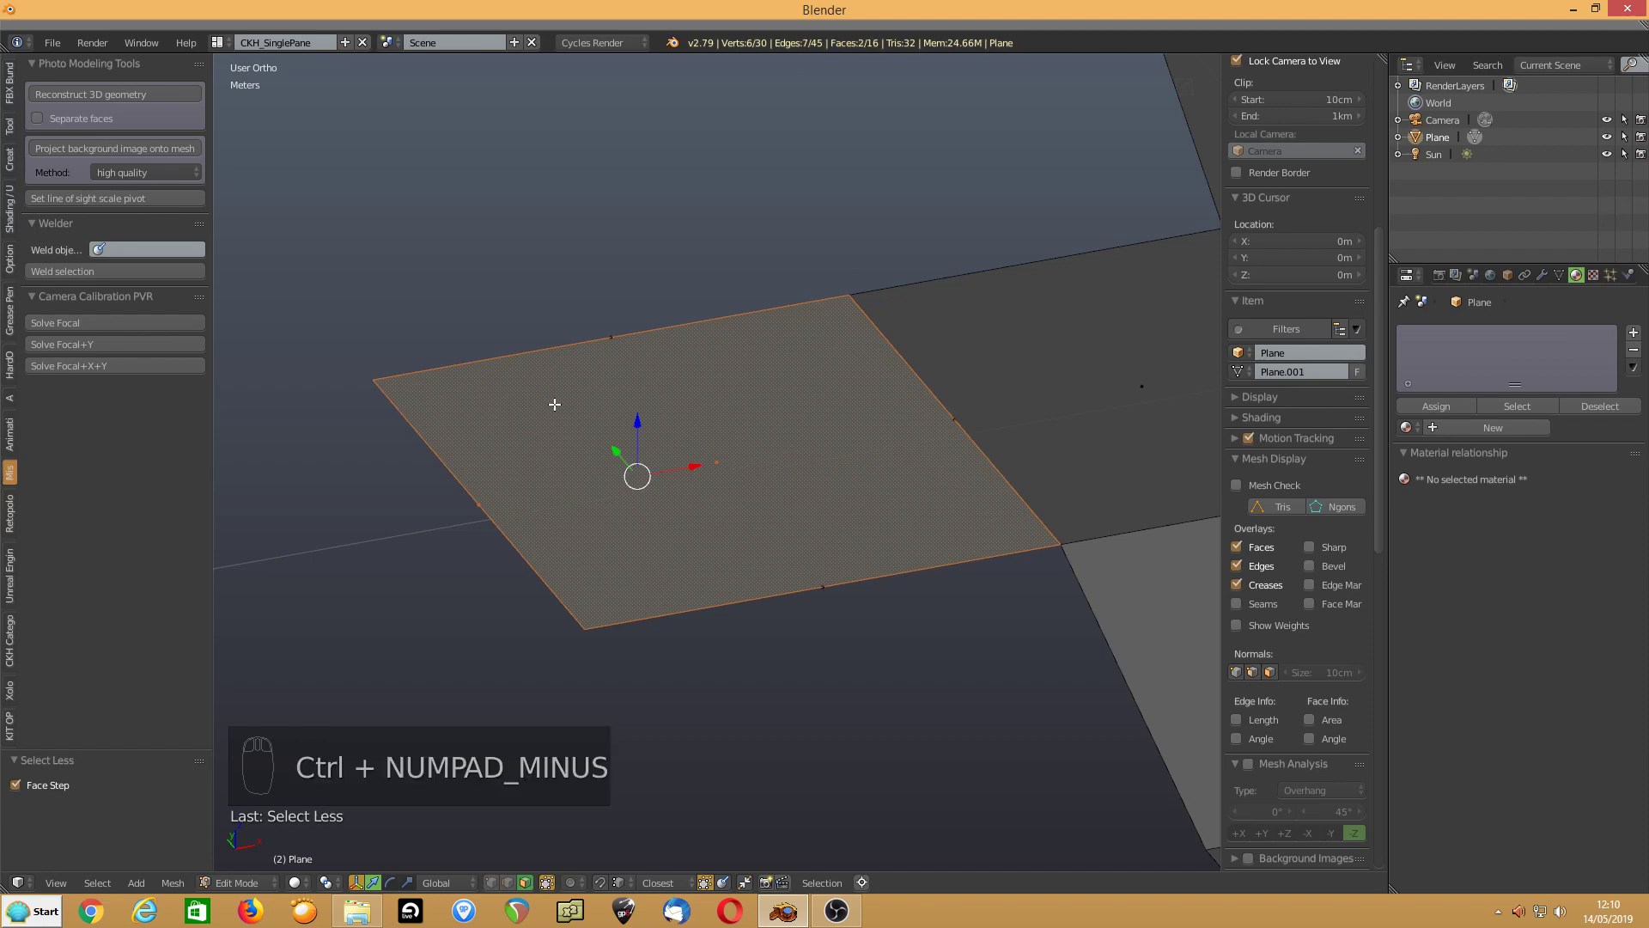
{"action": "left_click_drag", "start_coordinate": [639, 423], "coordinate": [649, 309]}
{"action": "key", "text": "ctrl+z"}
{"action": "key", "text": "ctrl+z"}
{"action": "key", "text": "ctrl+z"}
{"action": "key", "text": "ctrl+z"}
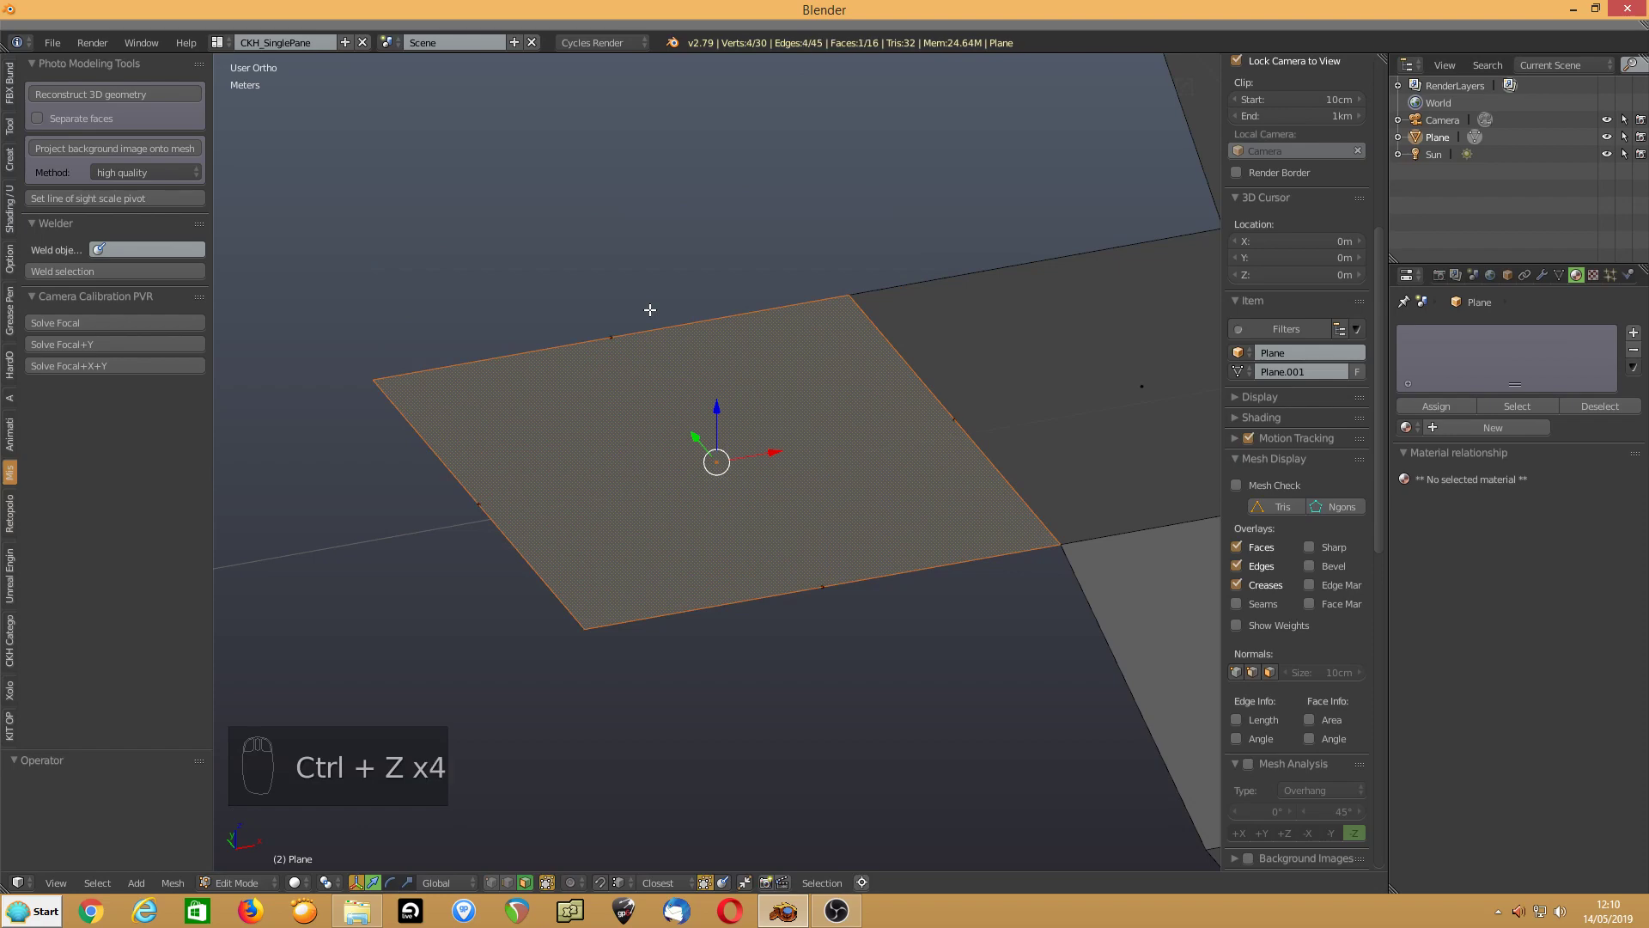
{"action": "key", "text": "ctrl+z"}
Move the end face about -2.75 cm along Z, and run Remove Doubles on it and its neighbouring faces
{"action": "left_click_drag", "start_coordinate": [714, 406], "coordinate": [695, 445]}
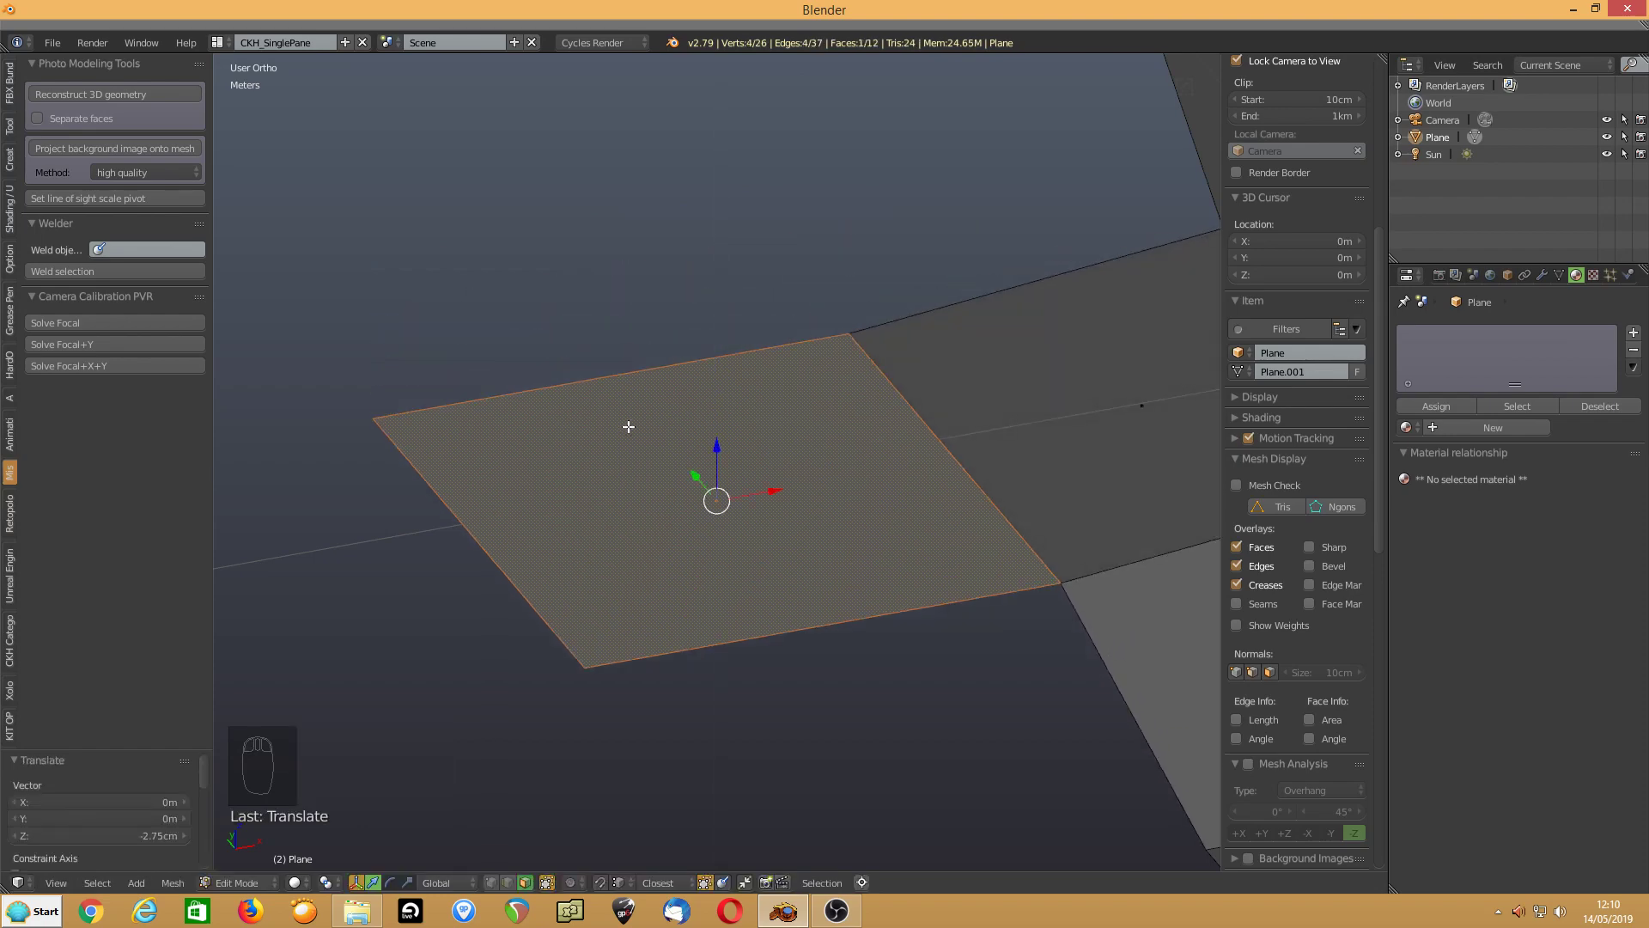
{"action": "key", "text": "ctrl+KP_Add"}
{"action": "key", "text": "w"}
{"action": "left_click", "coordinate": [629, 426]}
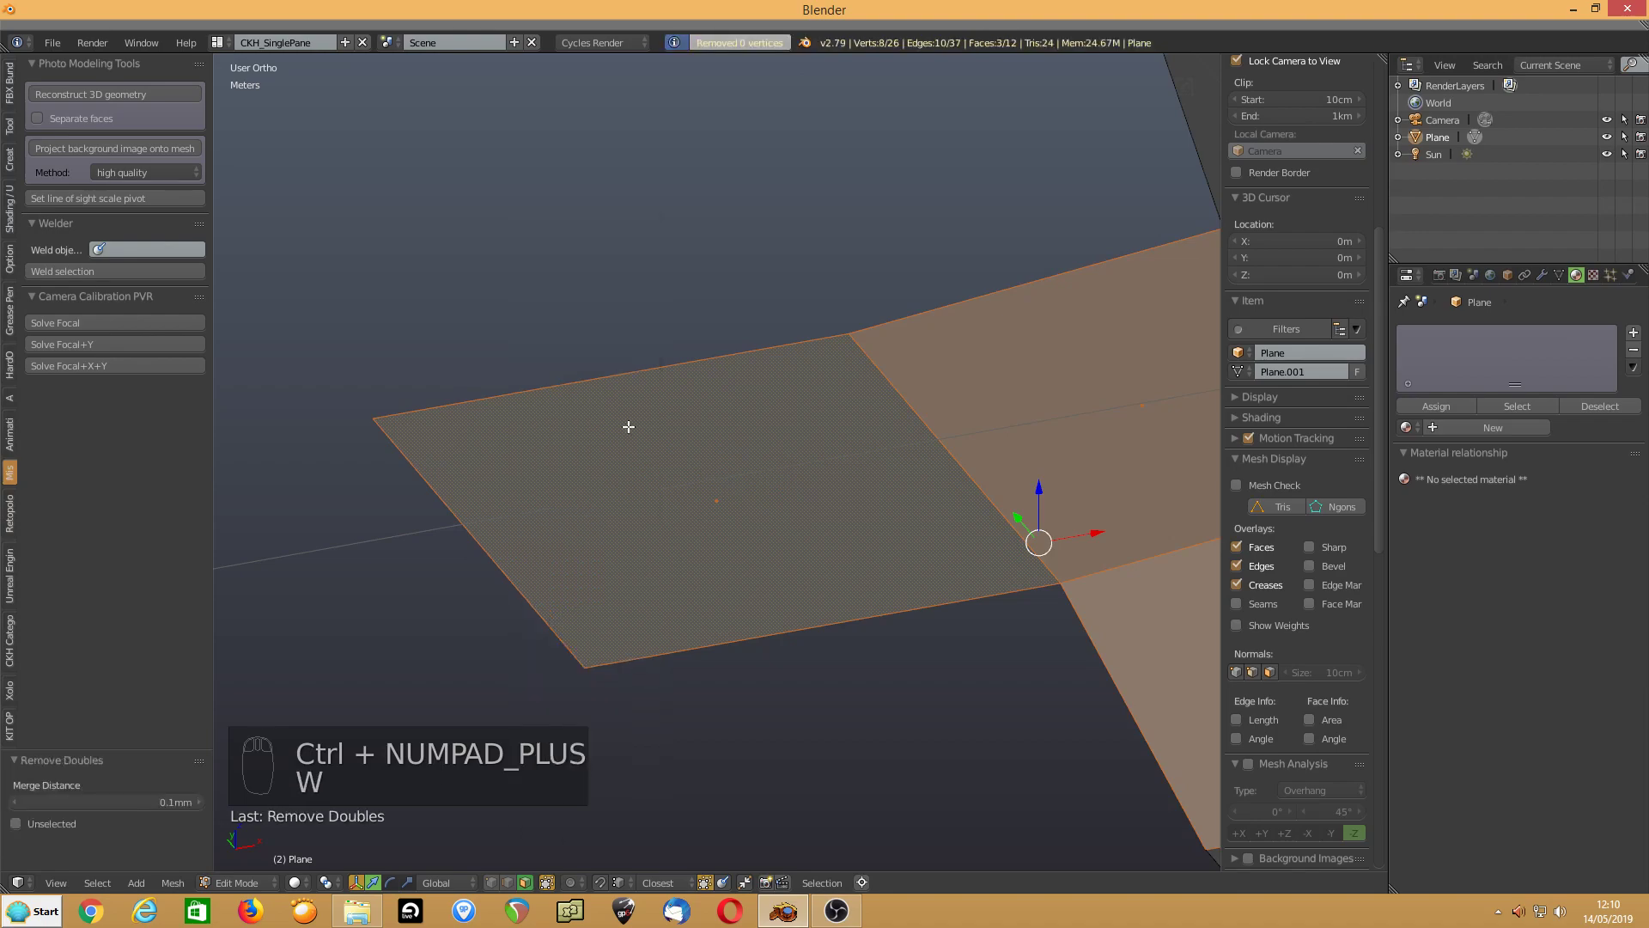
Extrude the end face in place, and move the duplicated face about 13.1 cm along Z and -5.31 cm along X
{"action": "right_click", "coordinate": [632, 451]}
{"action": "mouse_move", "coordinate": [596, 456]}
{"action": "middle_mouse_down"}
{"action": "mouse_move", "coordinate": [549, 413]}
{"action": "mouse_move", "coordinate": [589, 383]}
{"action": "mouse_move", "coordinate": [581, 444]}
{"action": "middle_mouse_up"}
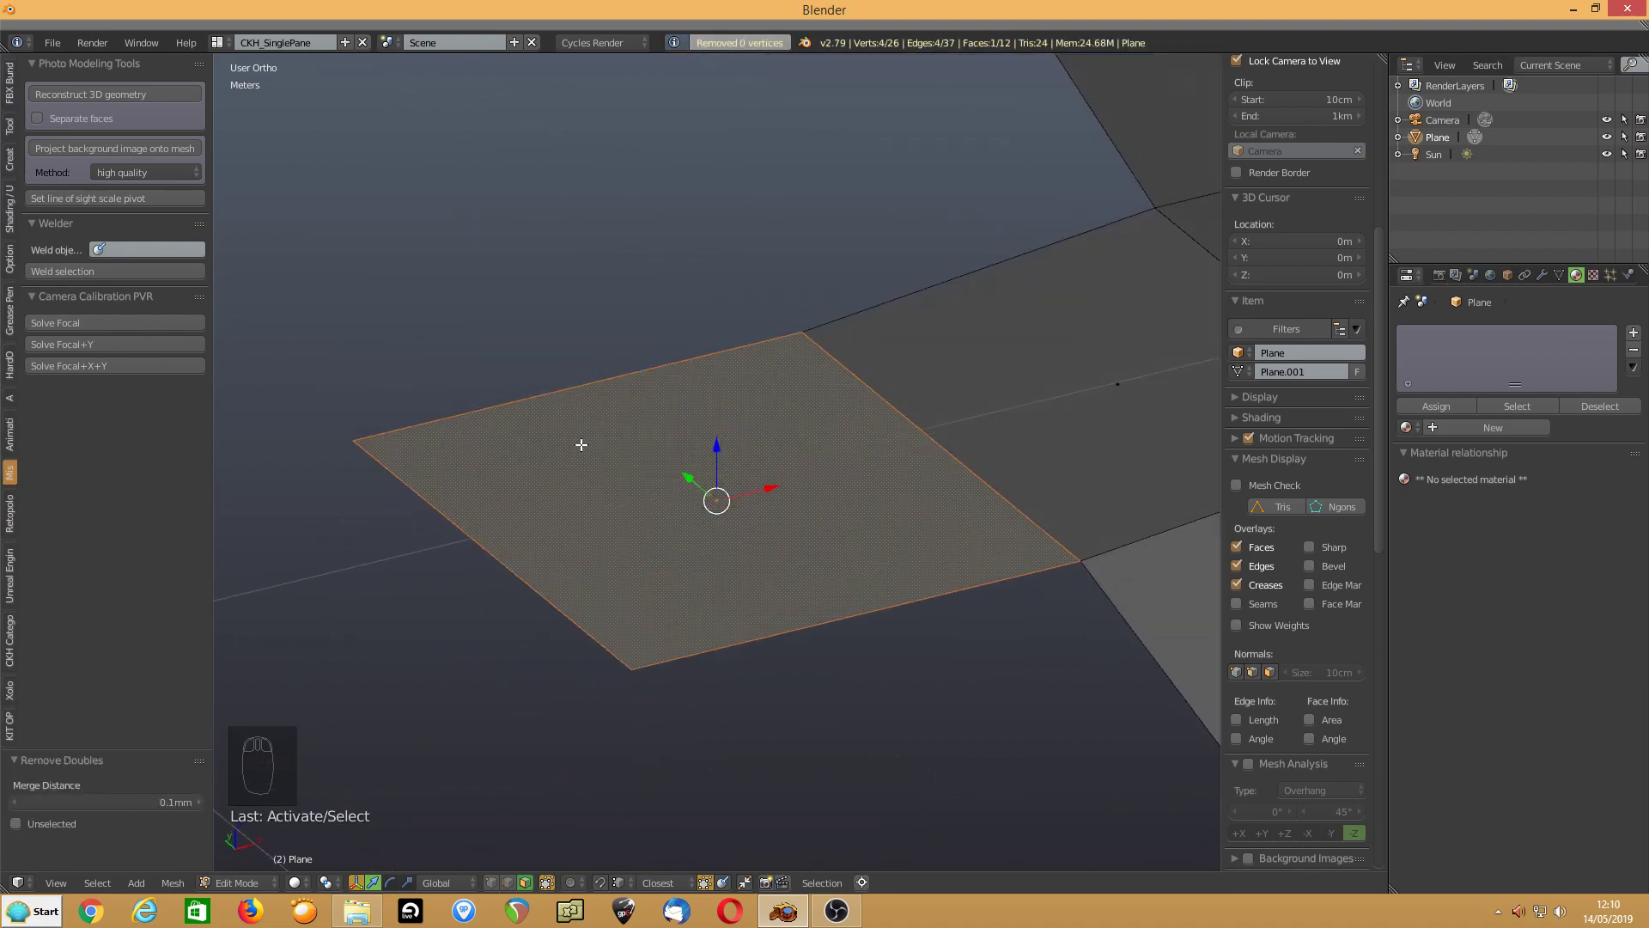
{"action": "key", "text": "e"}
{"action": "right_click", "coordinate": [582, 444]}
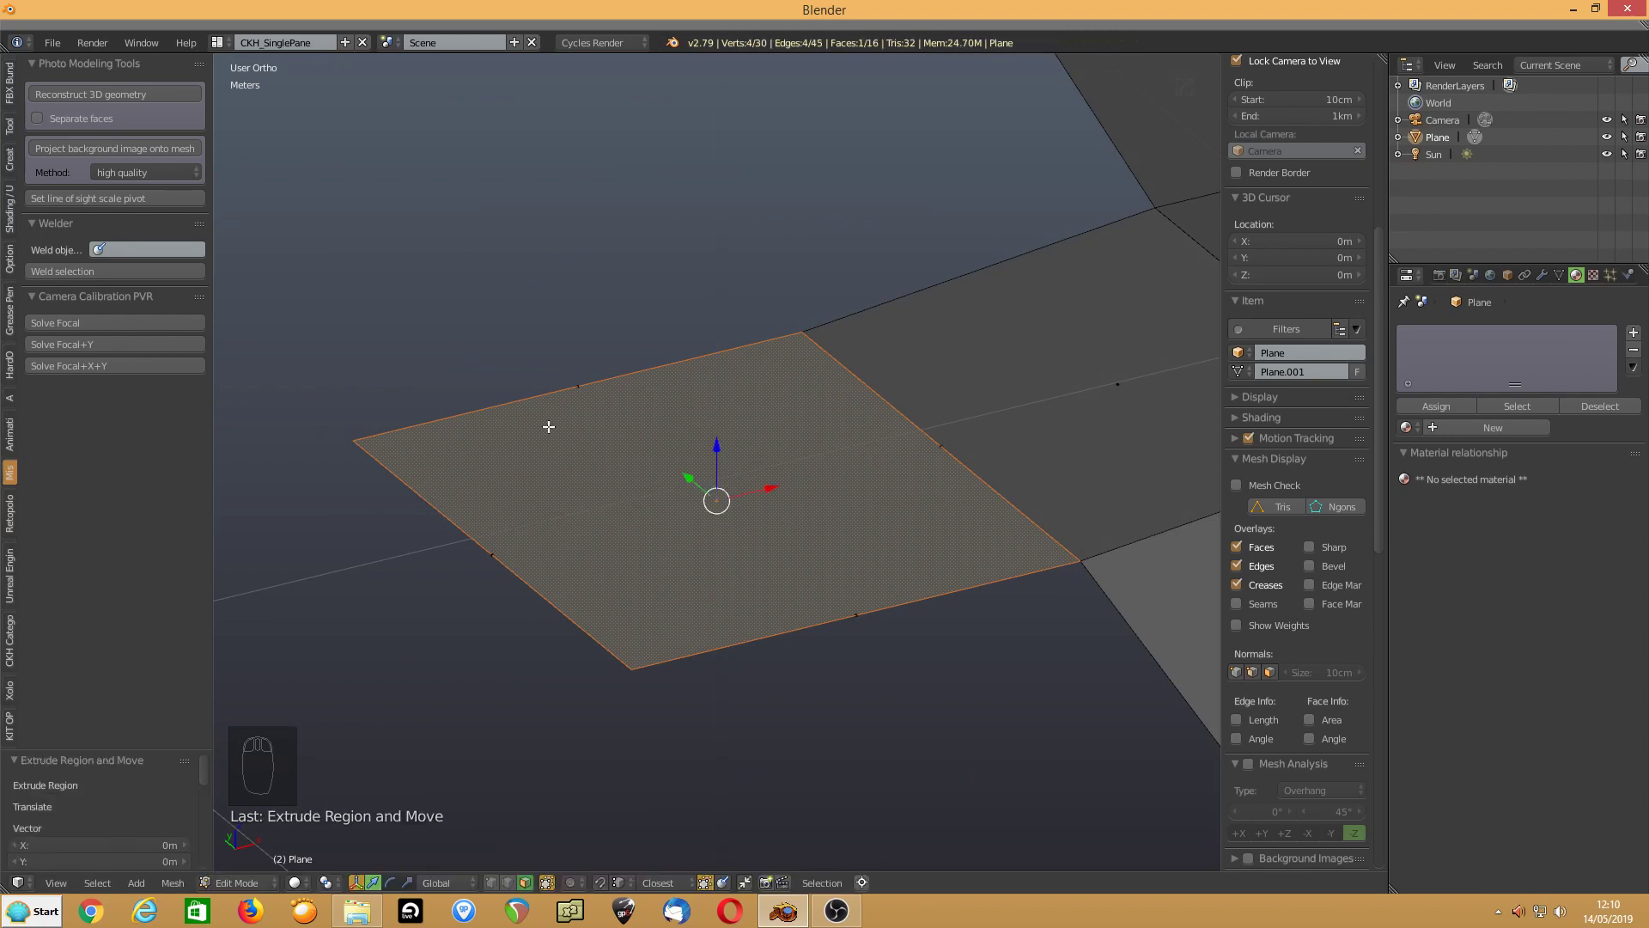
{"action": "middle_click_drag", "start_coordinate": [548, 427], "coordinate": [475, 416]}
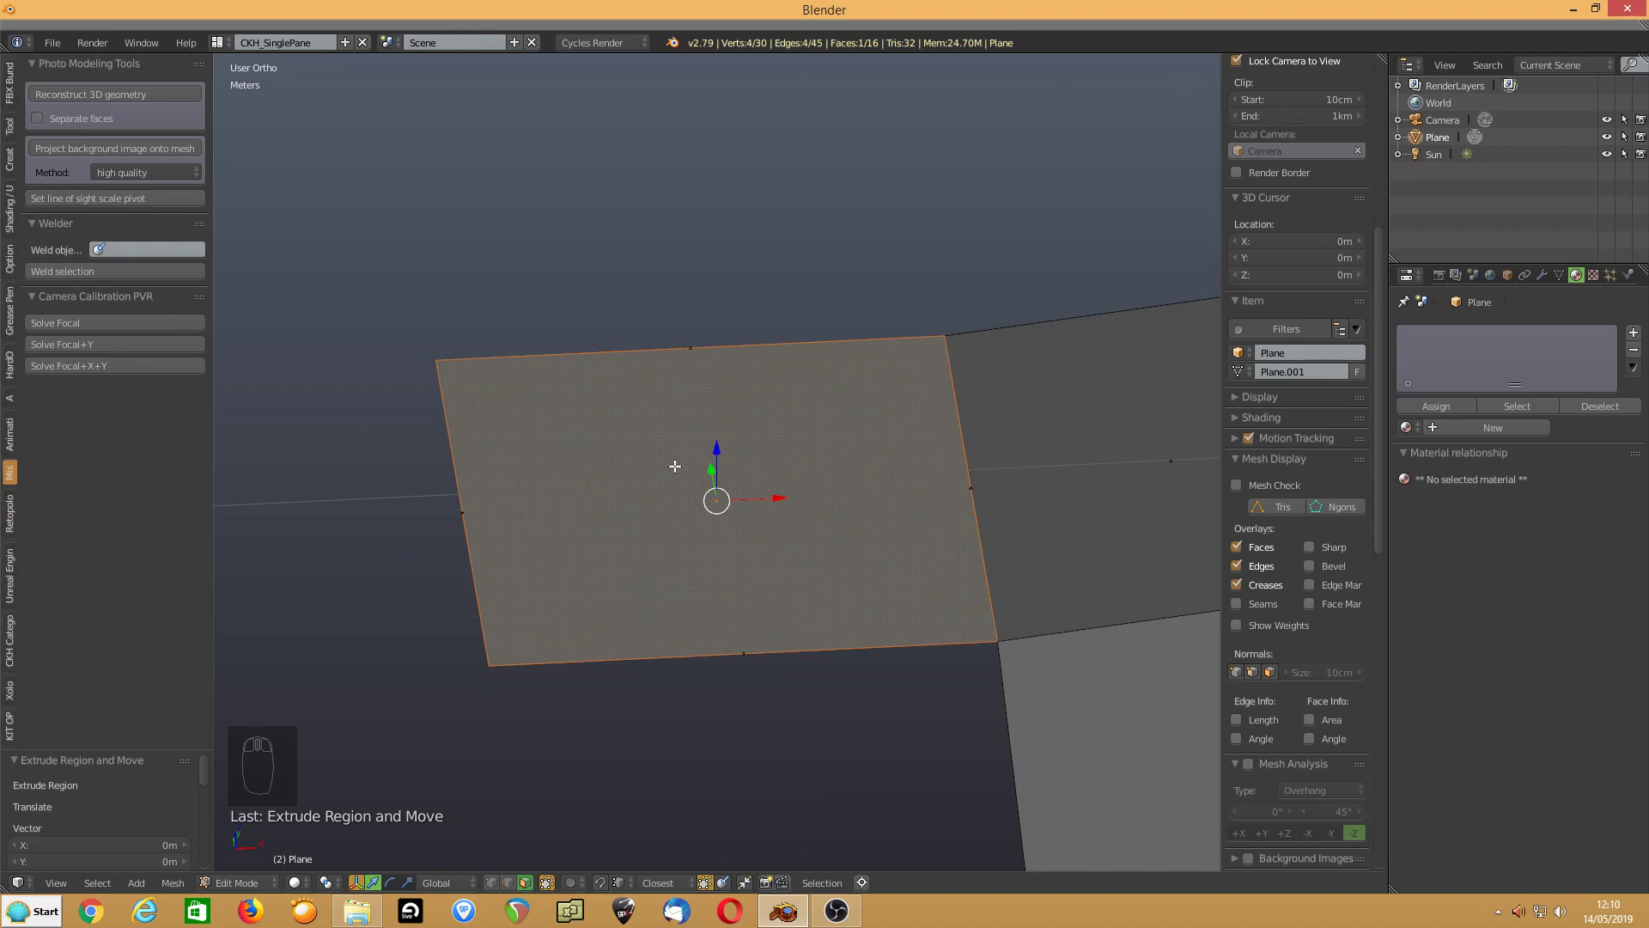
{"action": "left_click_drag", "start_coordinate": [717, 449], "coordinate": [719, 272]}
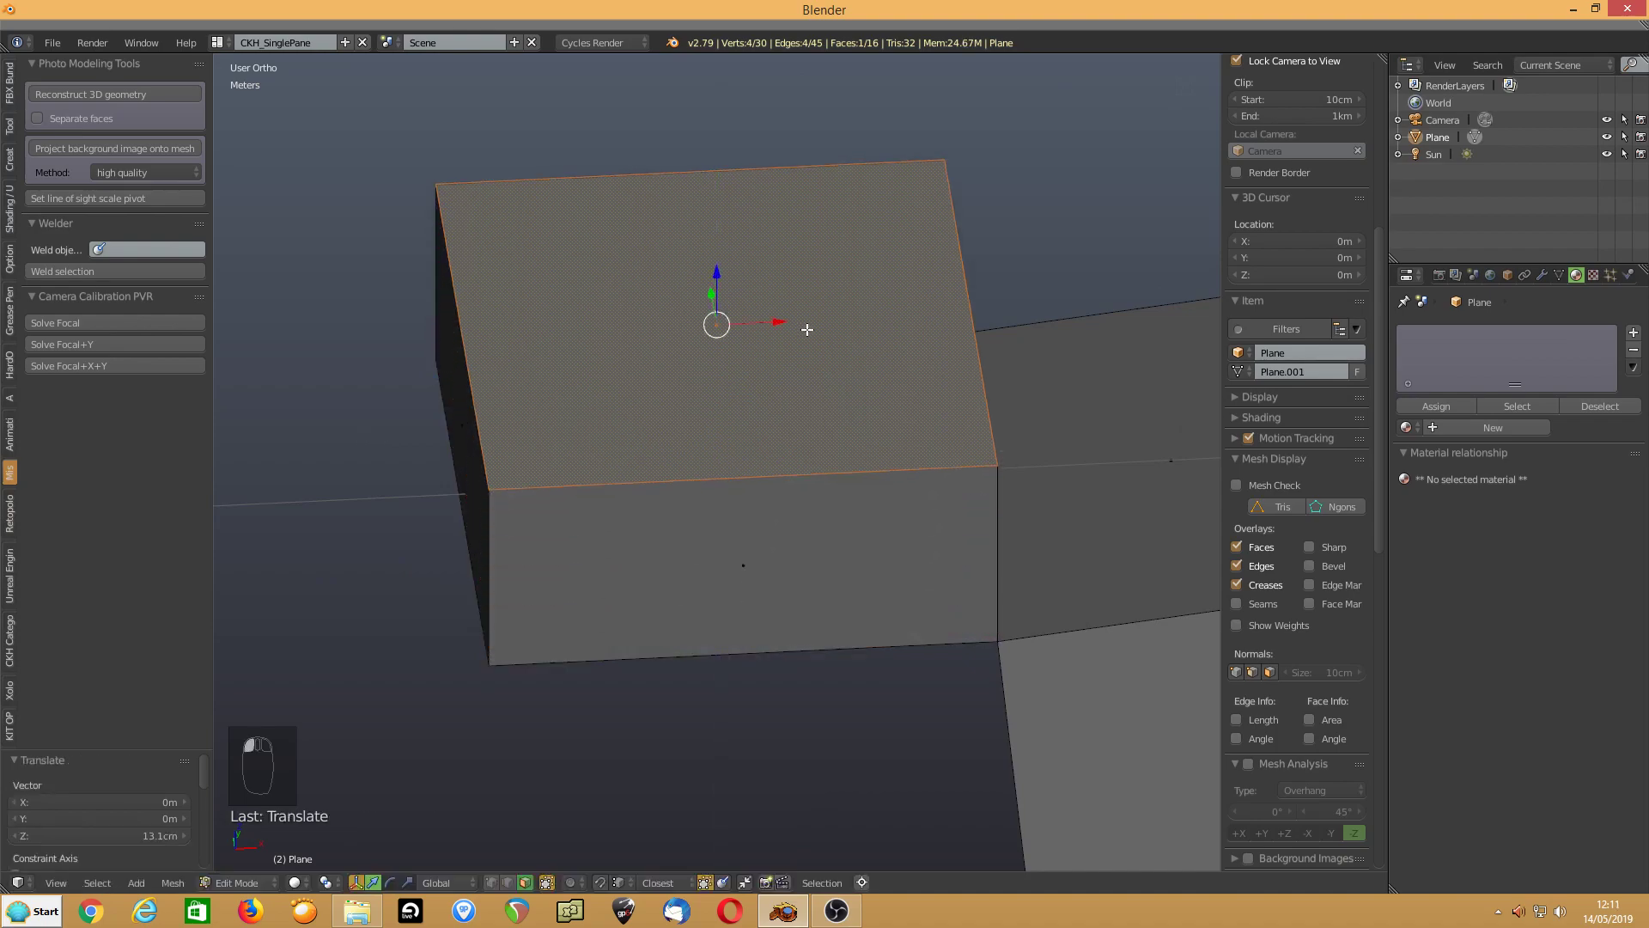
{"action": "left_click_drag", "start_coordinate": [778, 322], "coordinate": [695, 336]}
{"action": "middle_click_drag", "start_coordinate": [470, 465], "coordinate": [600, 556]}
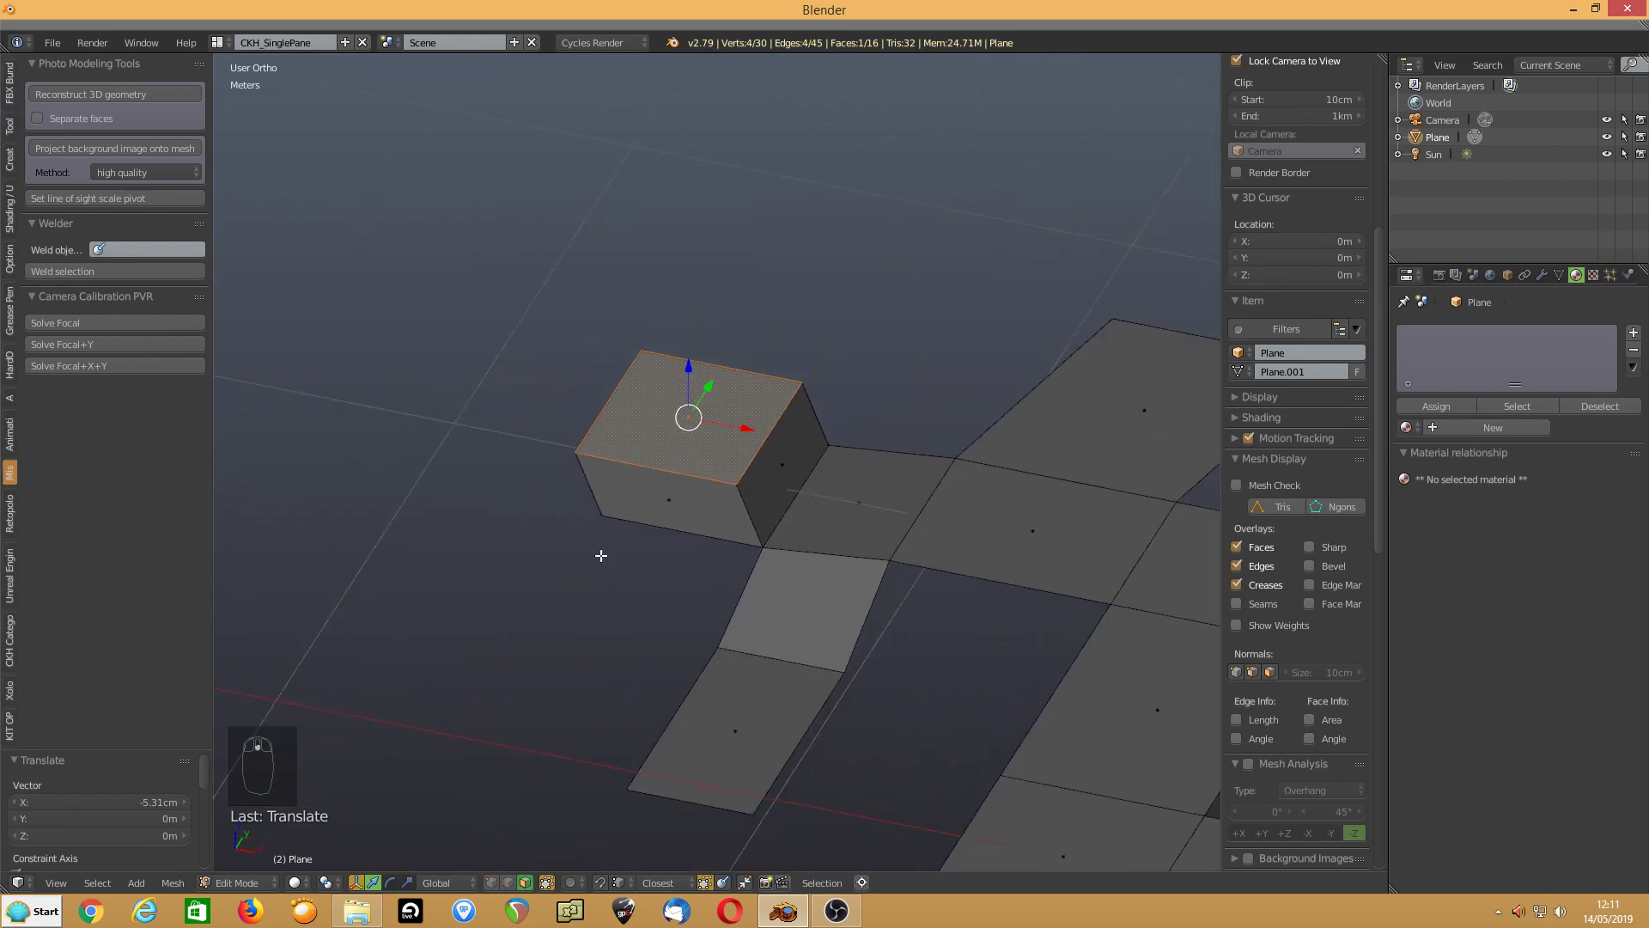
Extrude the outer corner vertex of the long end face in place, and move it along Y, about -18.7 cm along X, and 25 cm along Y
{"action": "left_click", "coordinate": [493, 882]}
{"action": "middle_click_drag", "start_coordinate": [548, 645], "coordinate": [646, 478], "text": "shift"}
{"action": "right_click", "coordinate": [694, 631]}
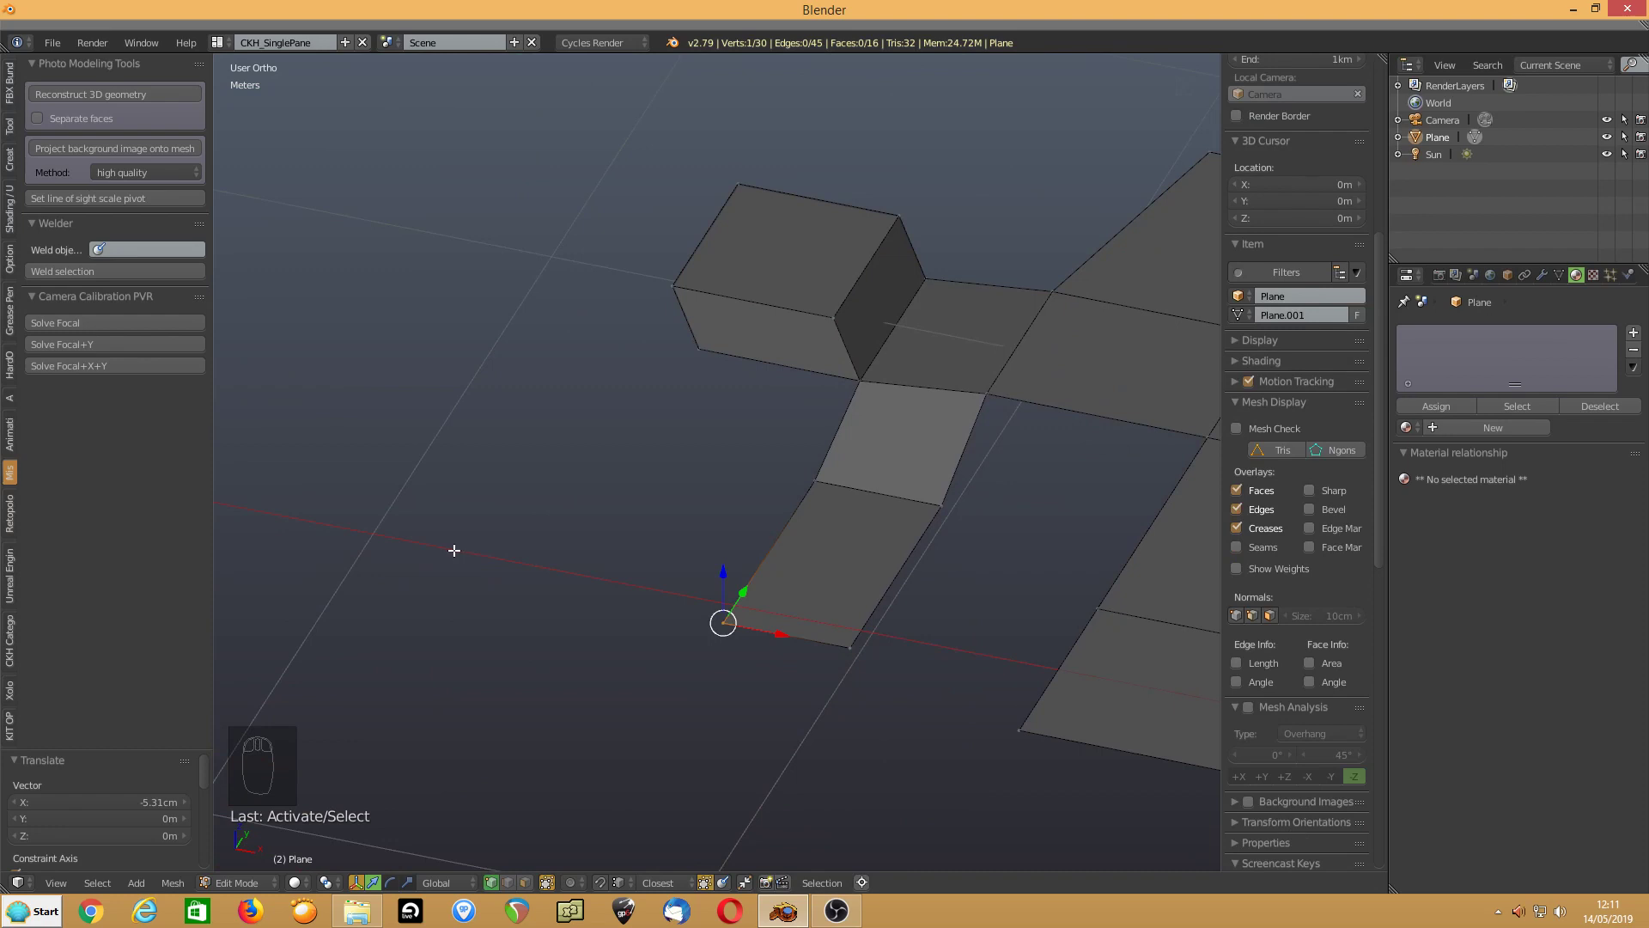
{"action": "key", "text": "e"}
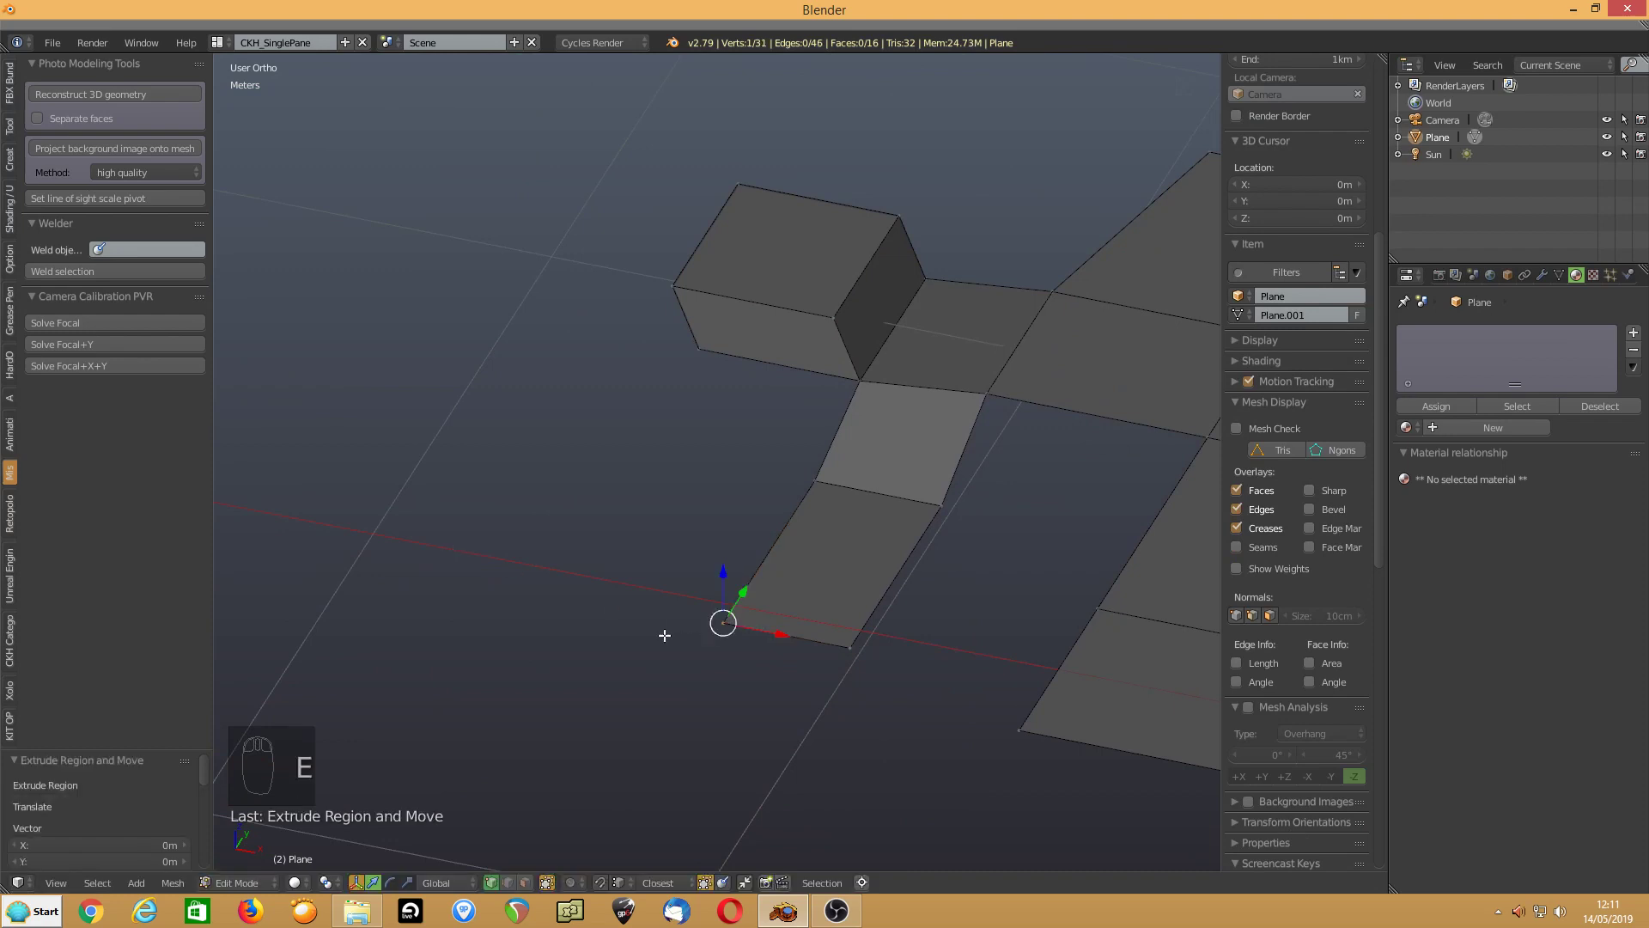
{"action": "left_click_drag", "start_coordinate": [746, 592], "coordinate": [649, 681]}
{"action": "key", "text": "g"}
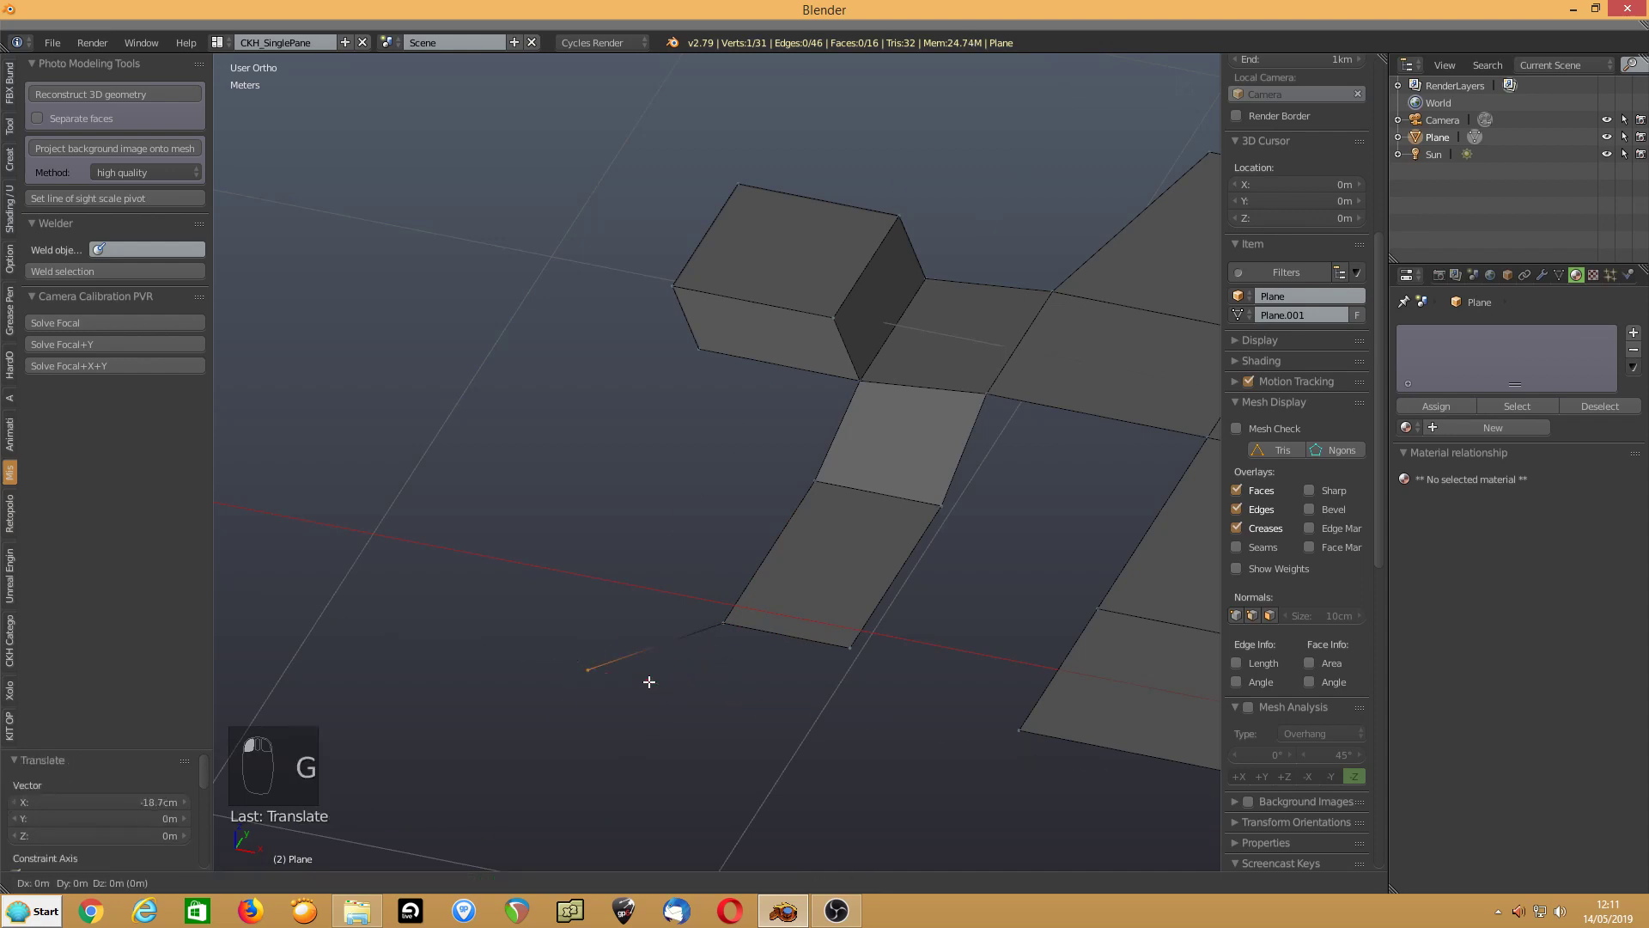
{"action": "key", "text": "y"}
{"action": "left_click", "coordinate": [669, 594]}
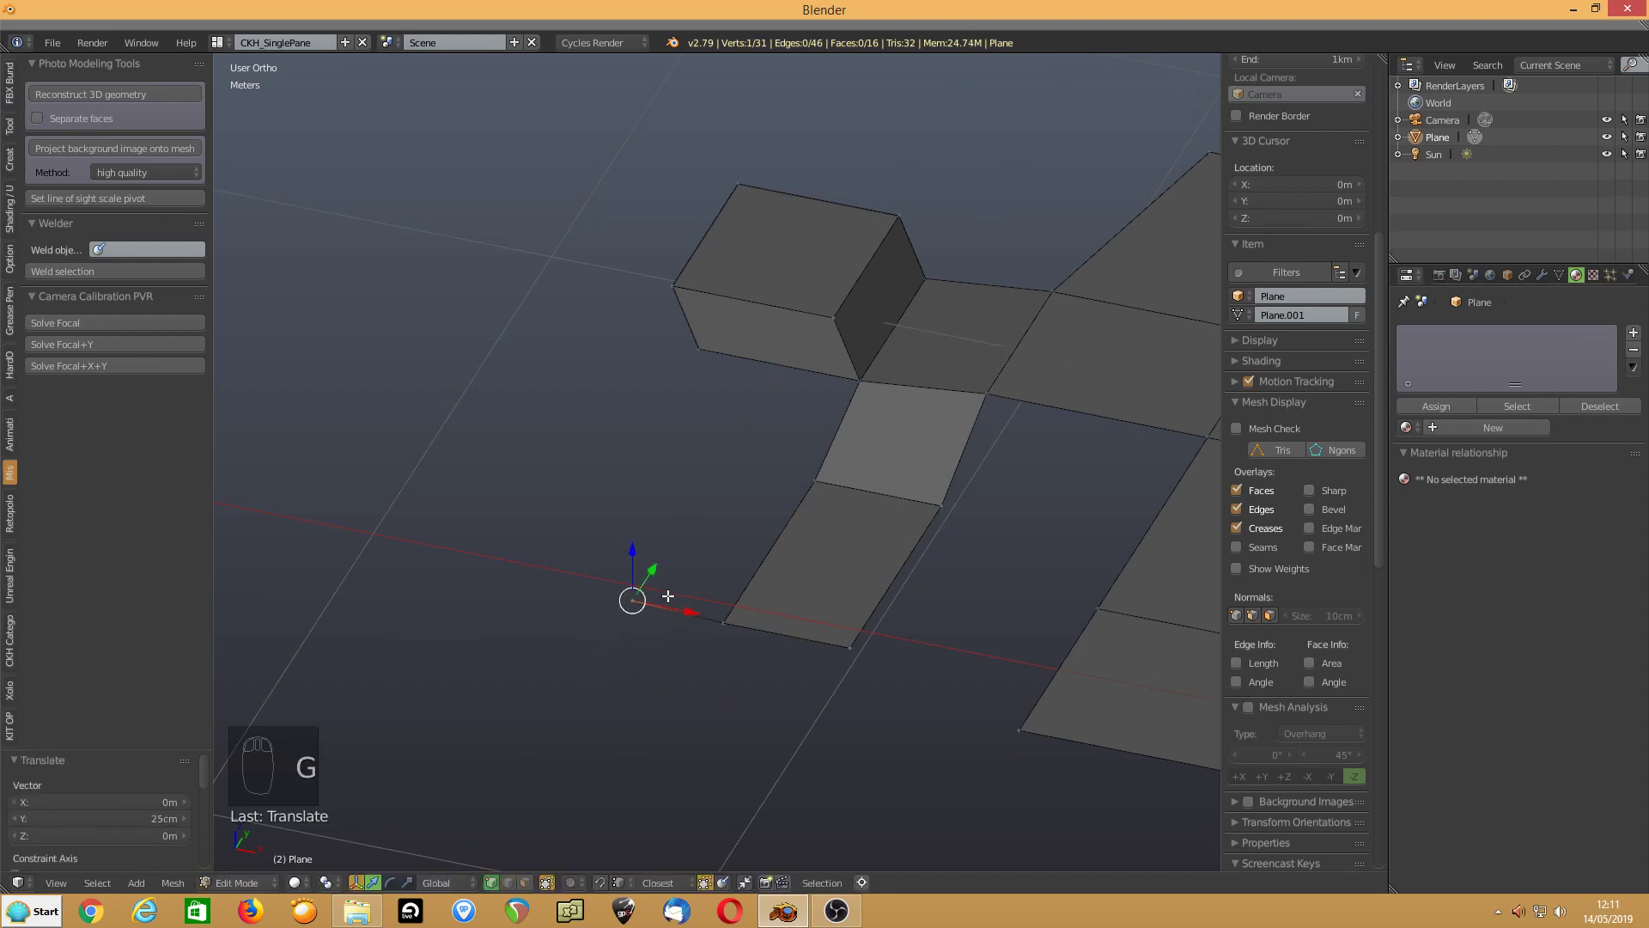
Extrude a chain of three edges from the loose vertex: upward along Z, about -56 cm along Y, and about -26.5 cm along X
{"action": "middle_click_drag", "start_coordinate": [544, 648], "coordinate": [577, 611]}
{"action": "key", "text": "e"}
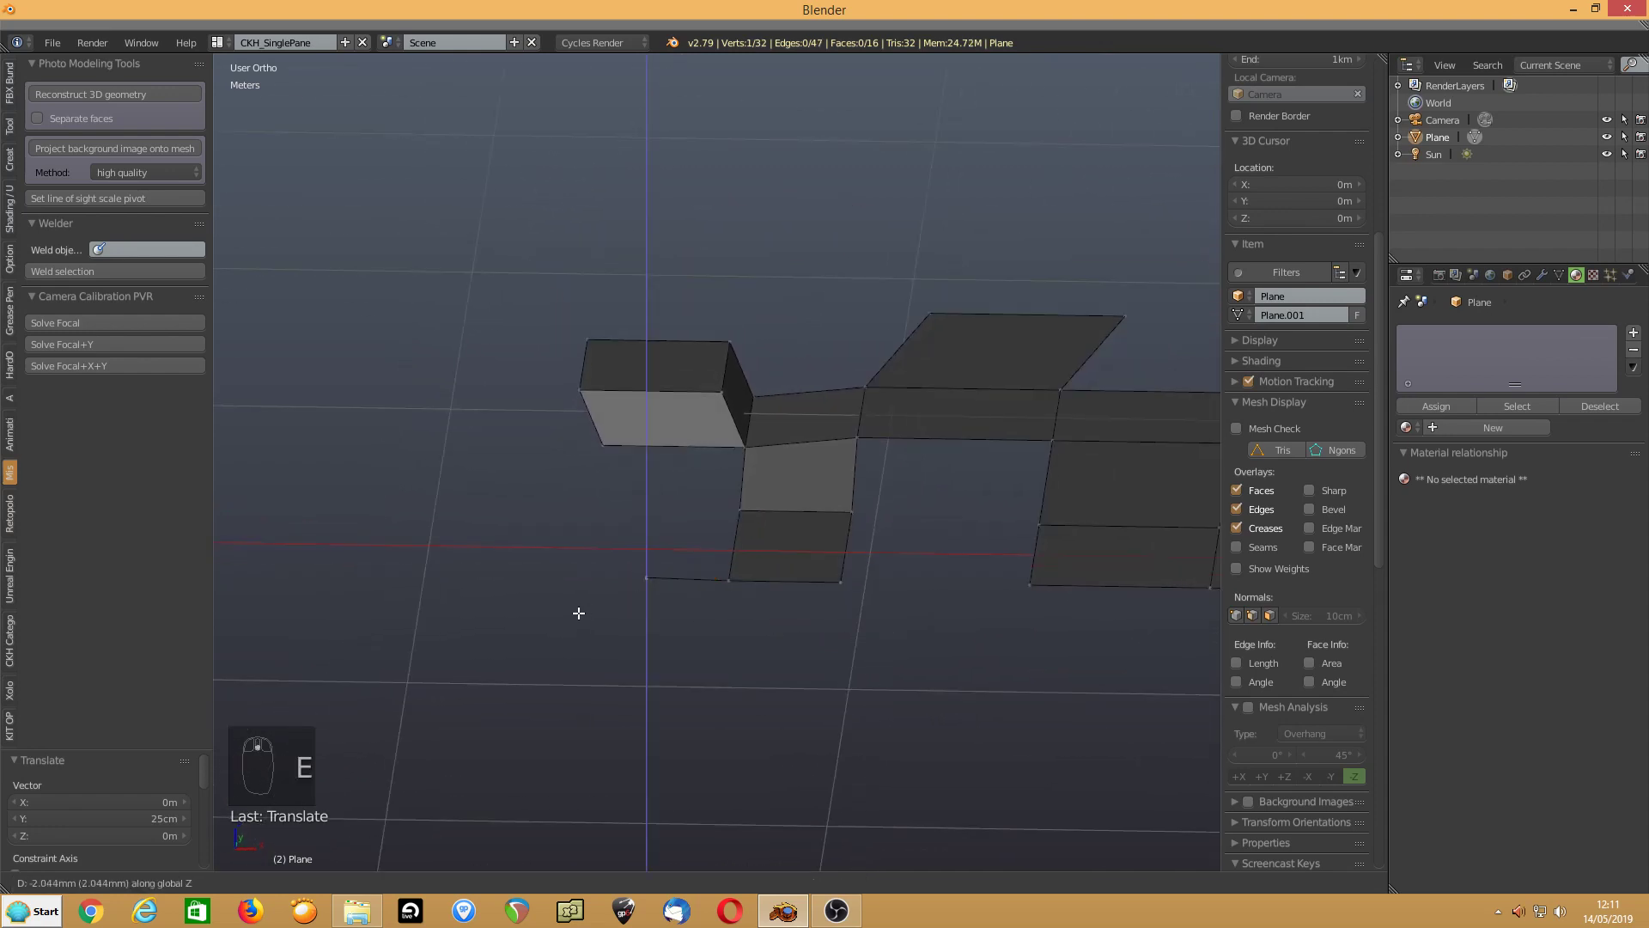
{"action": "left_click", "coordinate": [585, 538]}
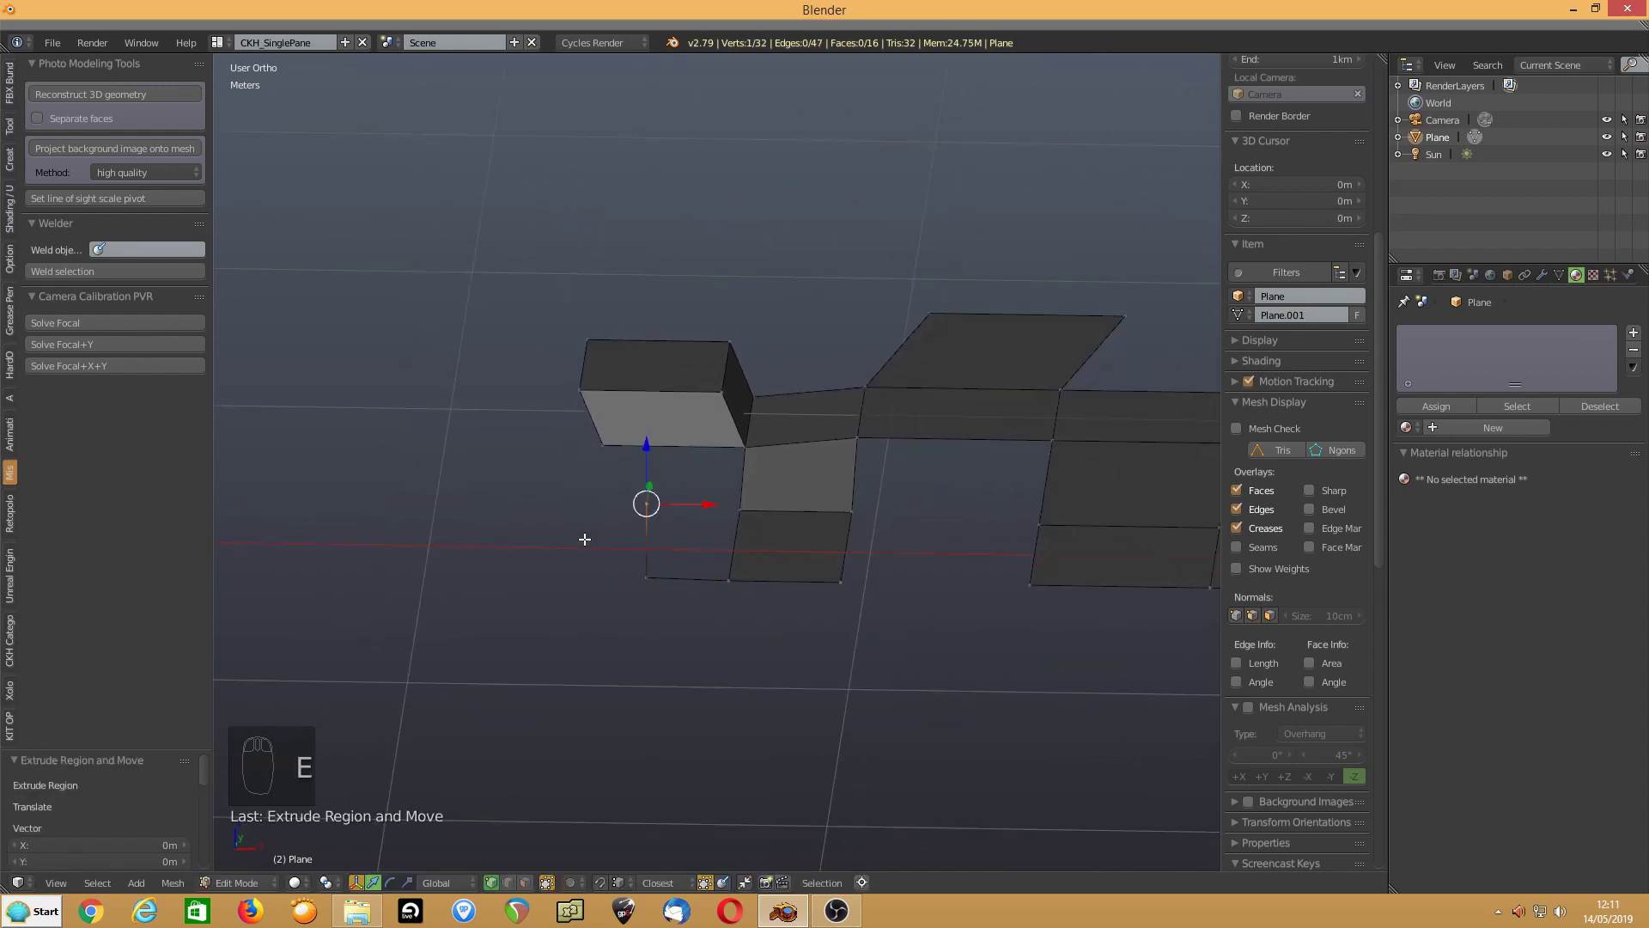
{"action": "key", "text": "e"}
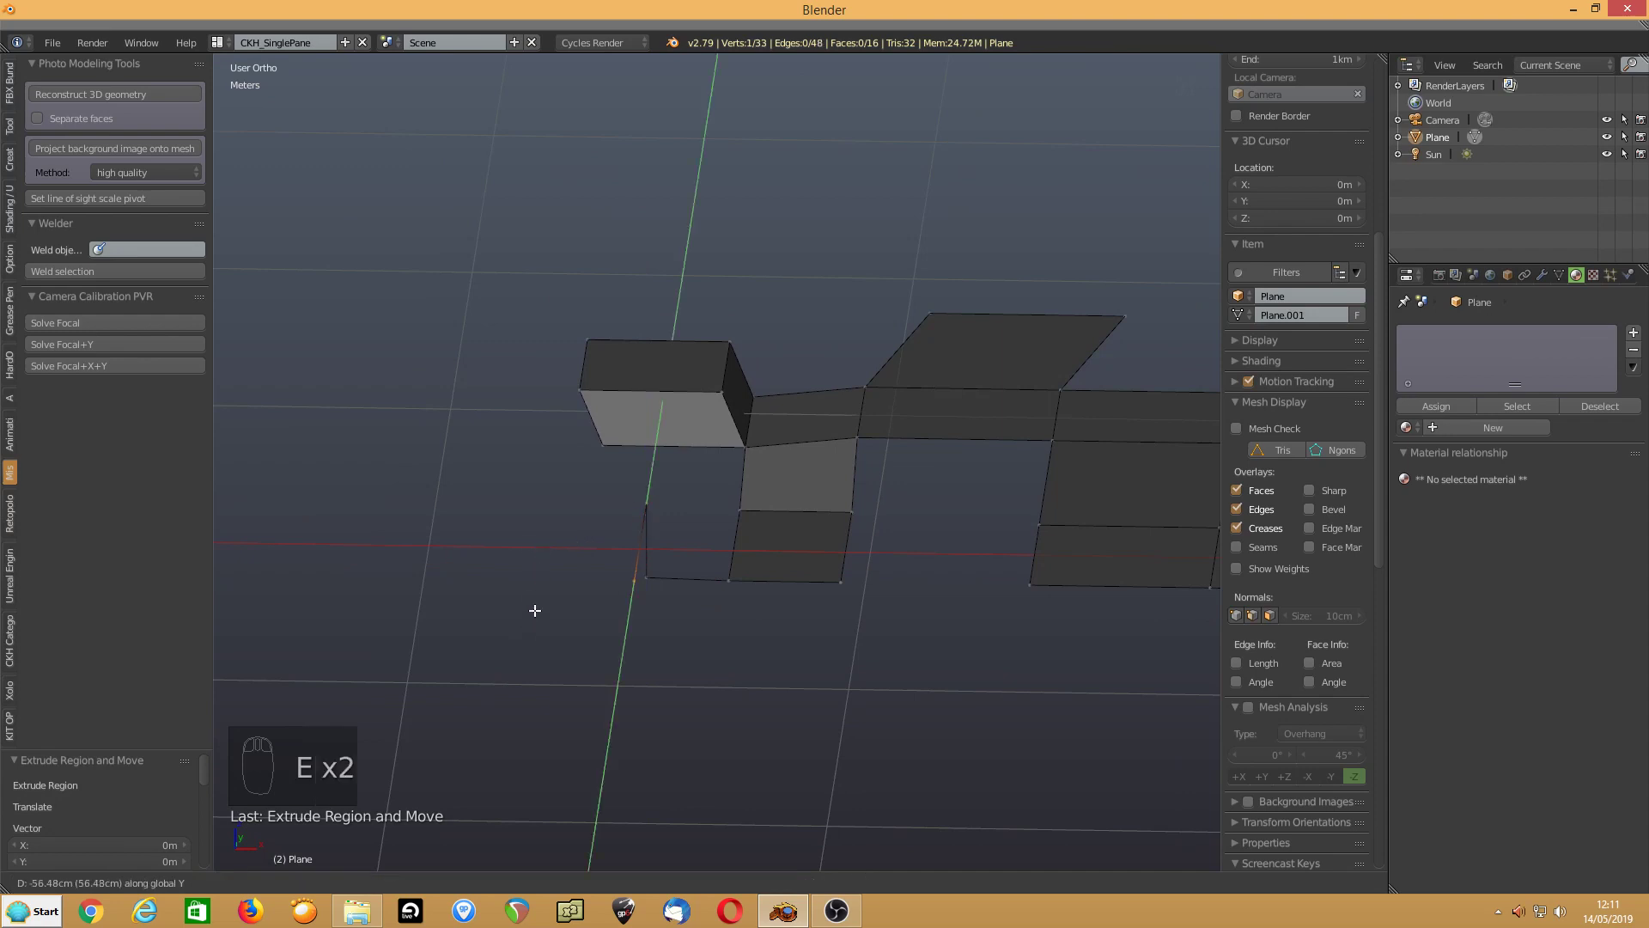
{"action": "left_click", "coordinate": [535, 609]}
{"action": "key", "text": "e"}
{"action": "left_click", "coordinate": [416, 600]}
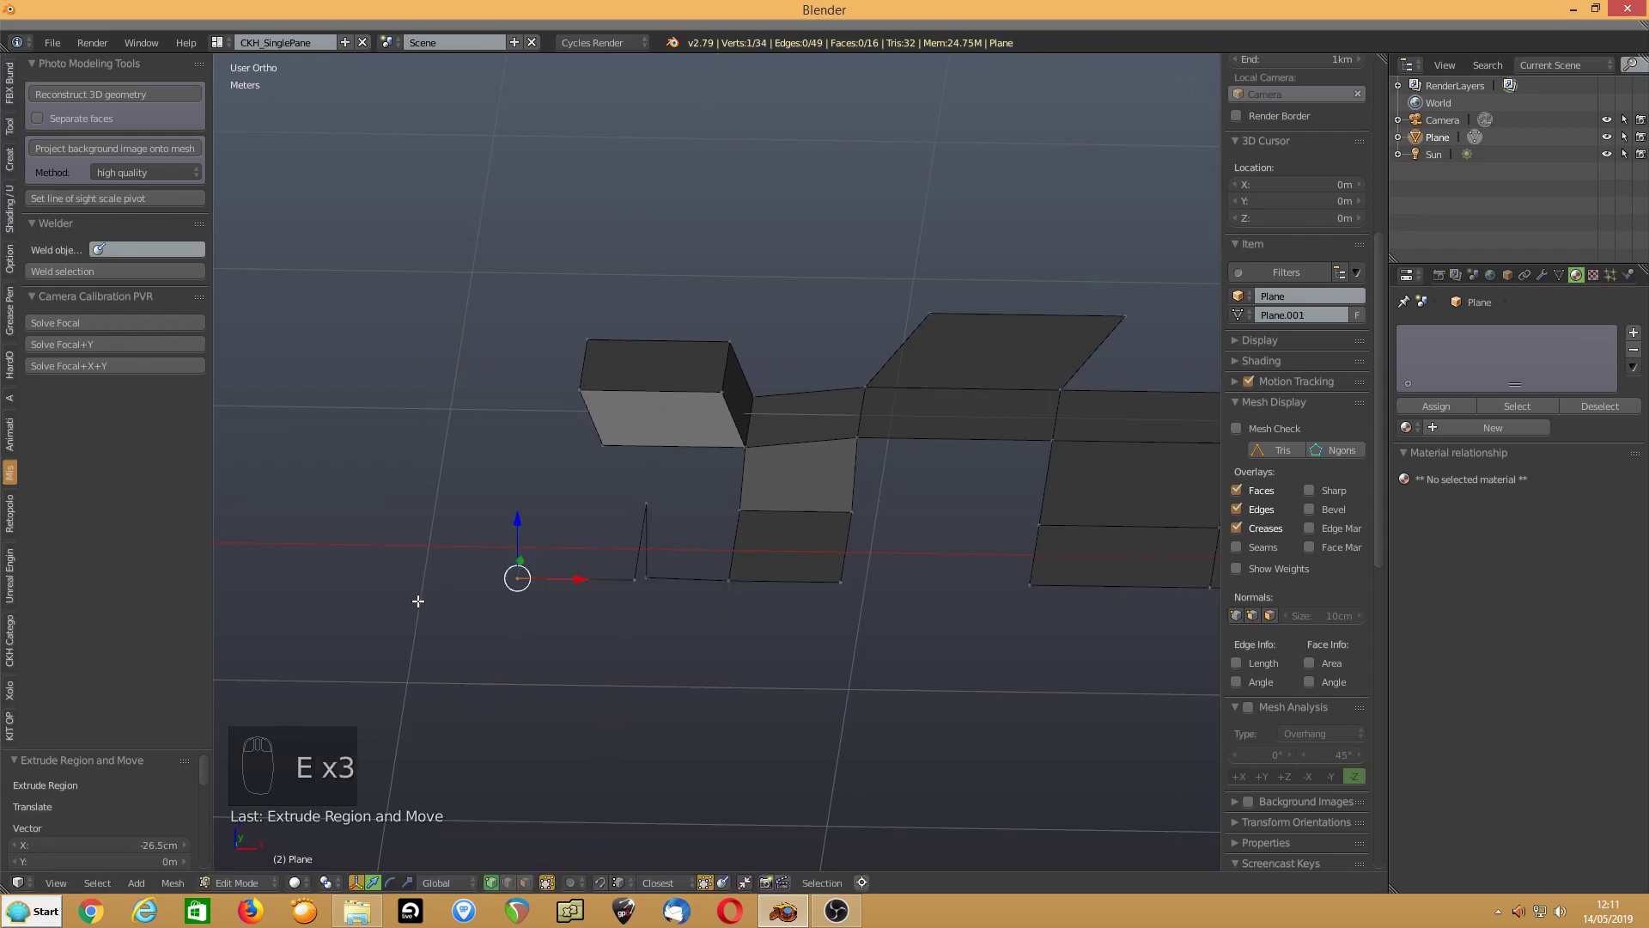
Extrude the loose end vertex of the wire chain about -19.4 cm along Z
{"action": "key", "text": "e"}
{"action": "right_click", "coordinate": [418, 601]}
{"action": "middle_click_drag", "start_coordinate": [423, 681], "coordinate": [563, 660]}
Select the chain's corner vertex in vertex mode, and set the snap element to Vertex with Closest as the snap target
{"action": "left_click", "coordinate": [510, 884]}
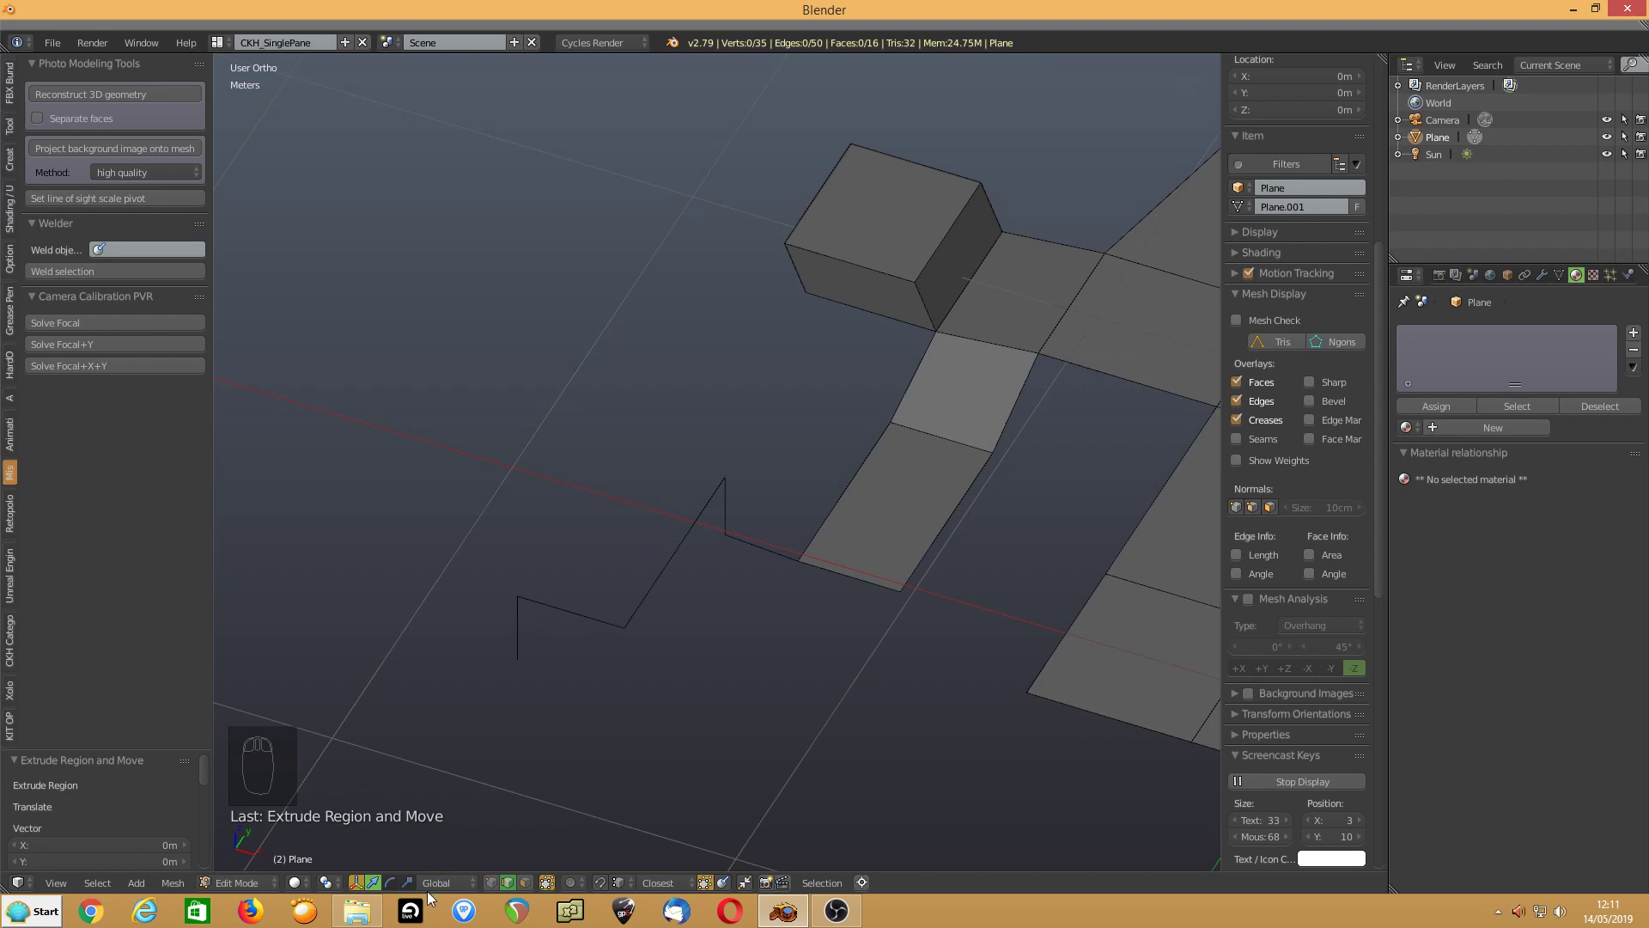
{"action": "left_click", "coordinate": [491, 883]}
{"action": "left_click", "coordinate": [623, 628]}
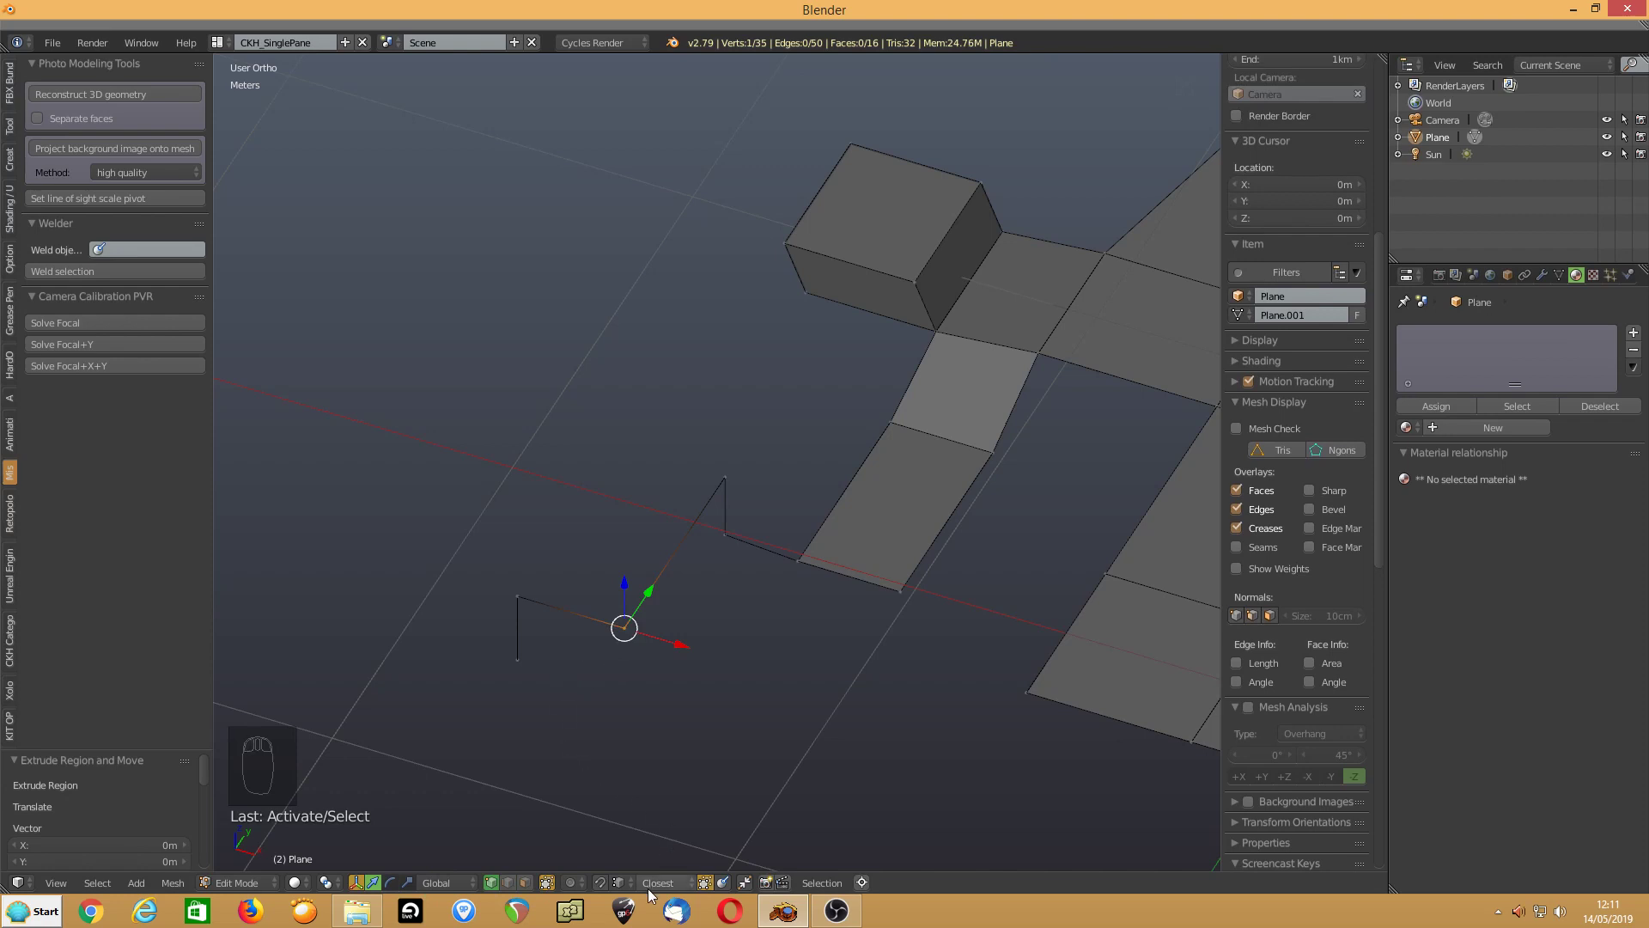
{"action": "left_click", "coordinate": [617, 882]}
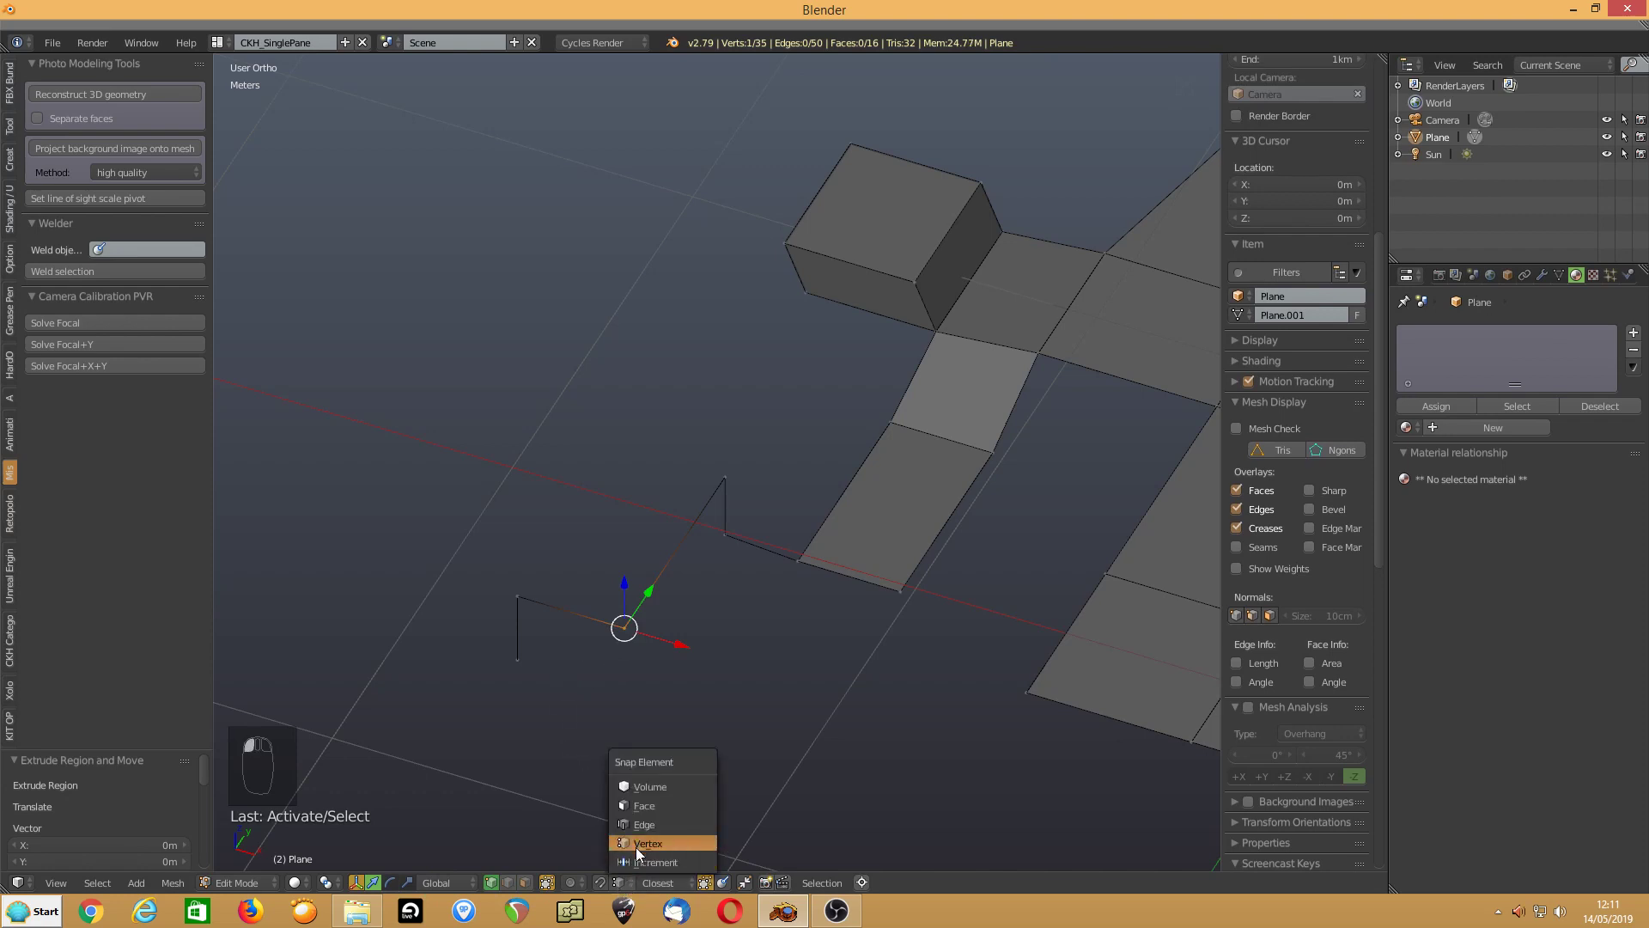
{"action": "left_click", "coordinate": [635, 845]}
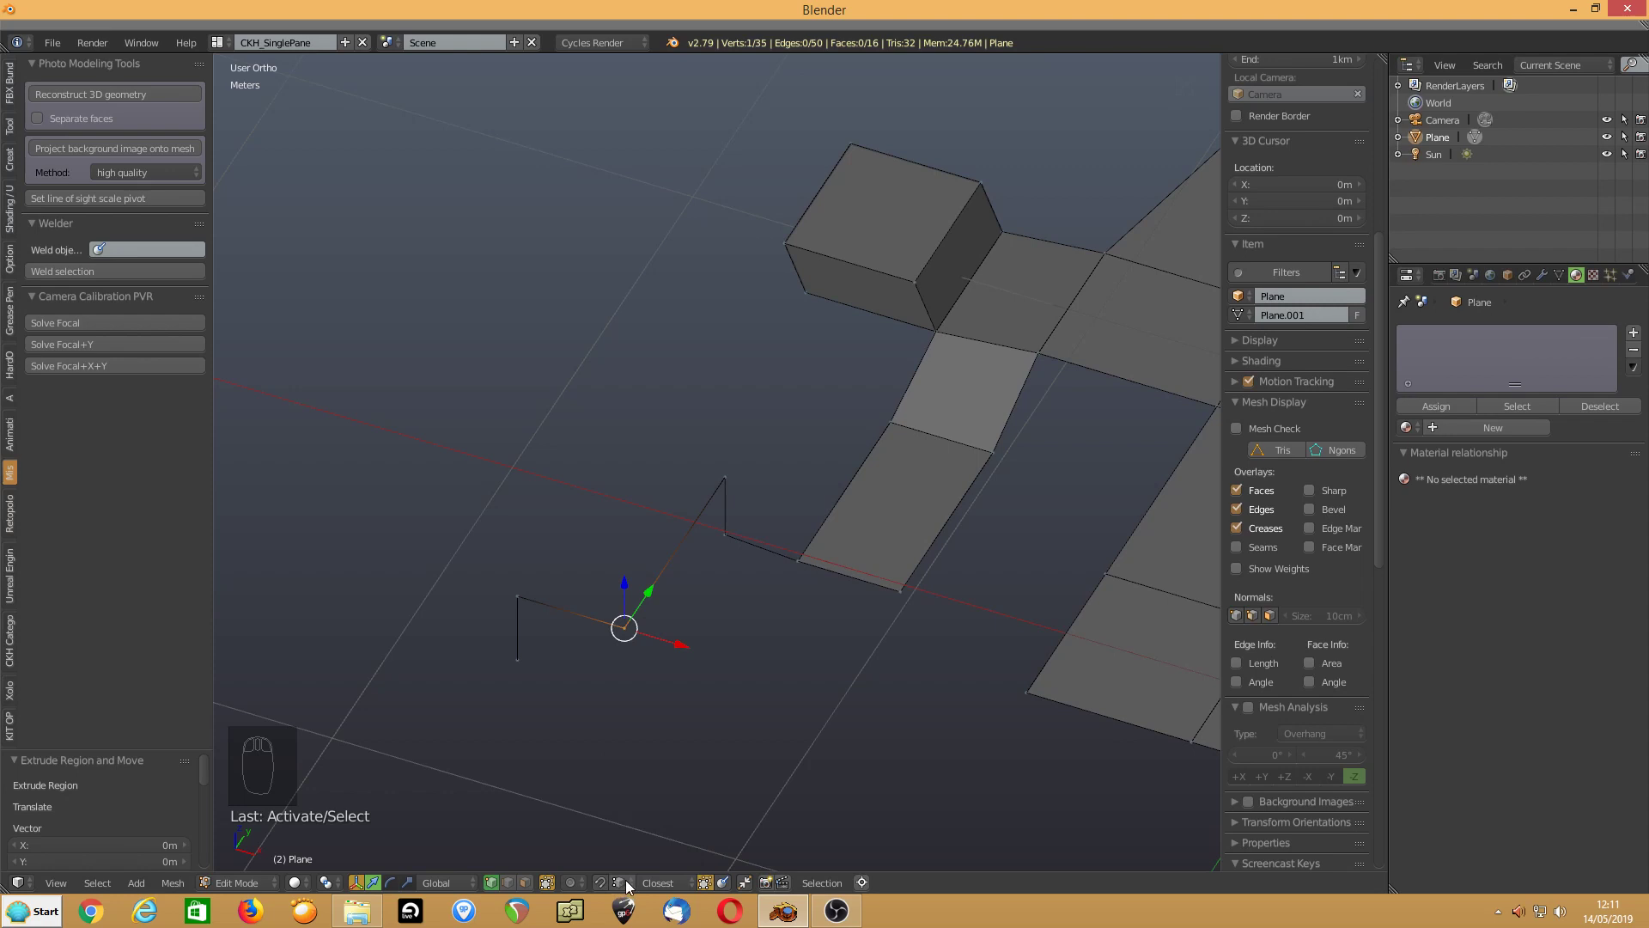
{"action": "left_click", "coordinate": [659, 883]}
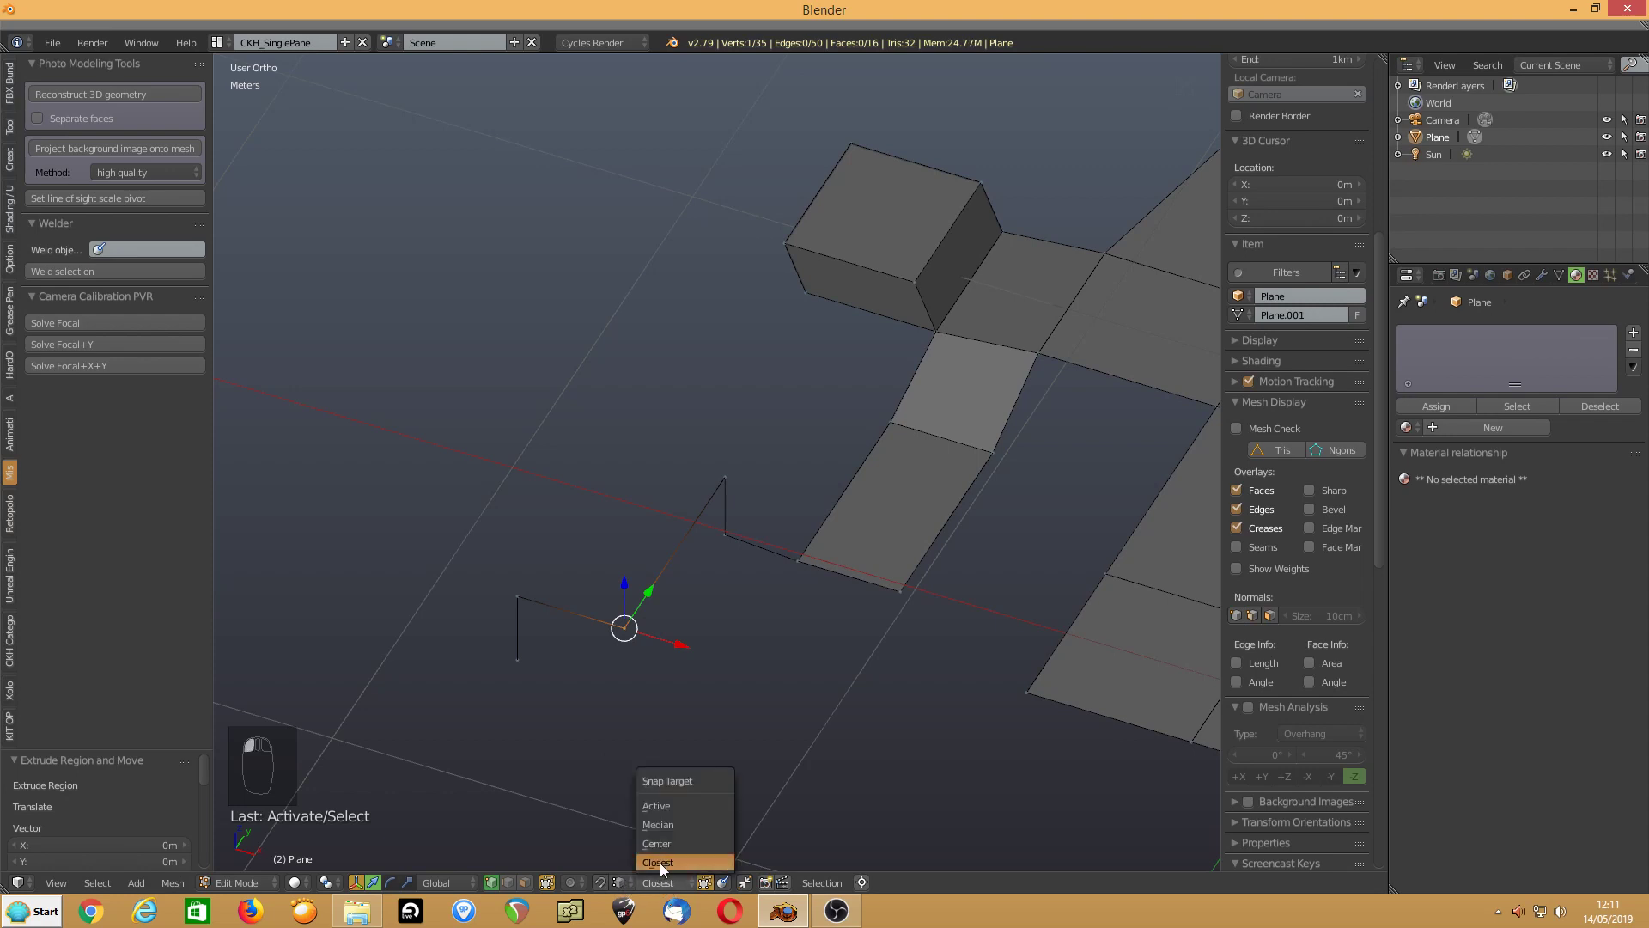
{"action": "left_click", "coordinate": [657, 861]}
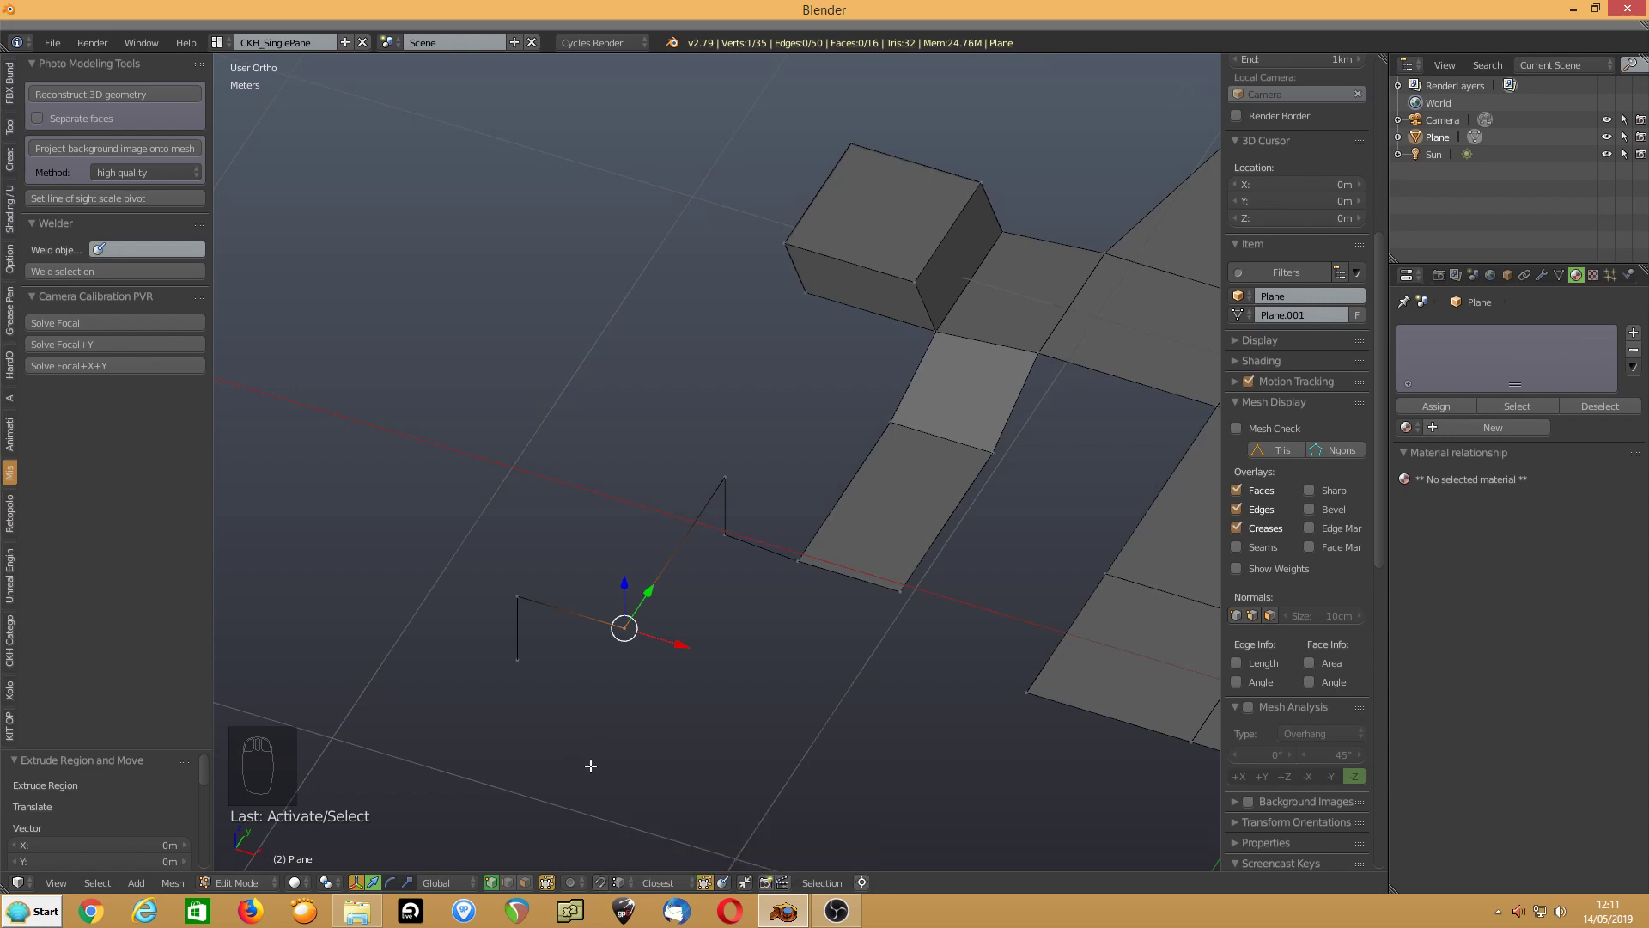
{"action": "middle_click_drag", "start_coordinate": [586, 727], "coordinate": [699, 620], "text": "shift"}
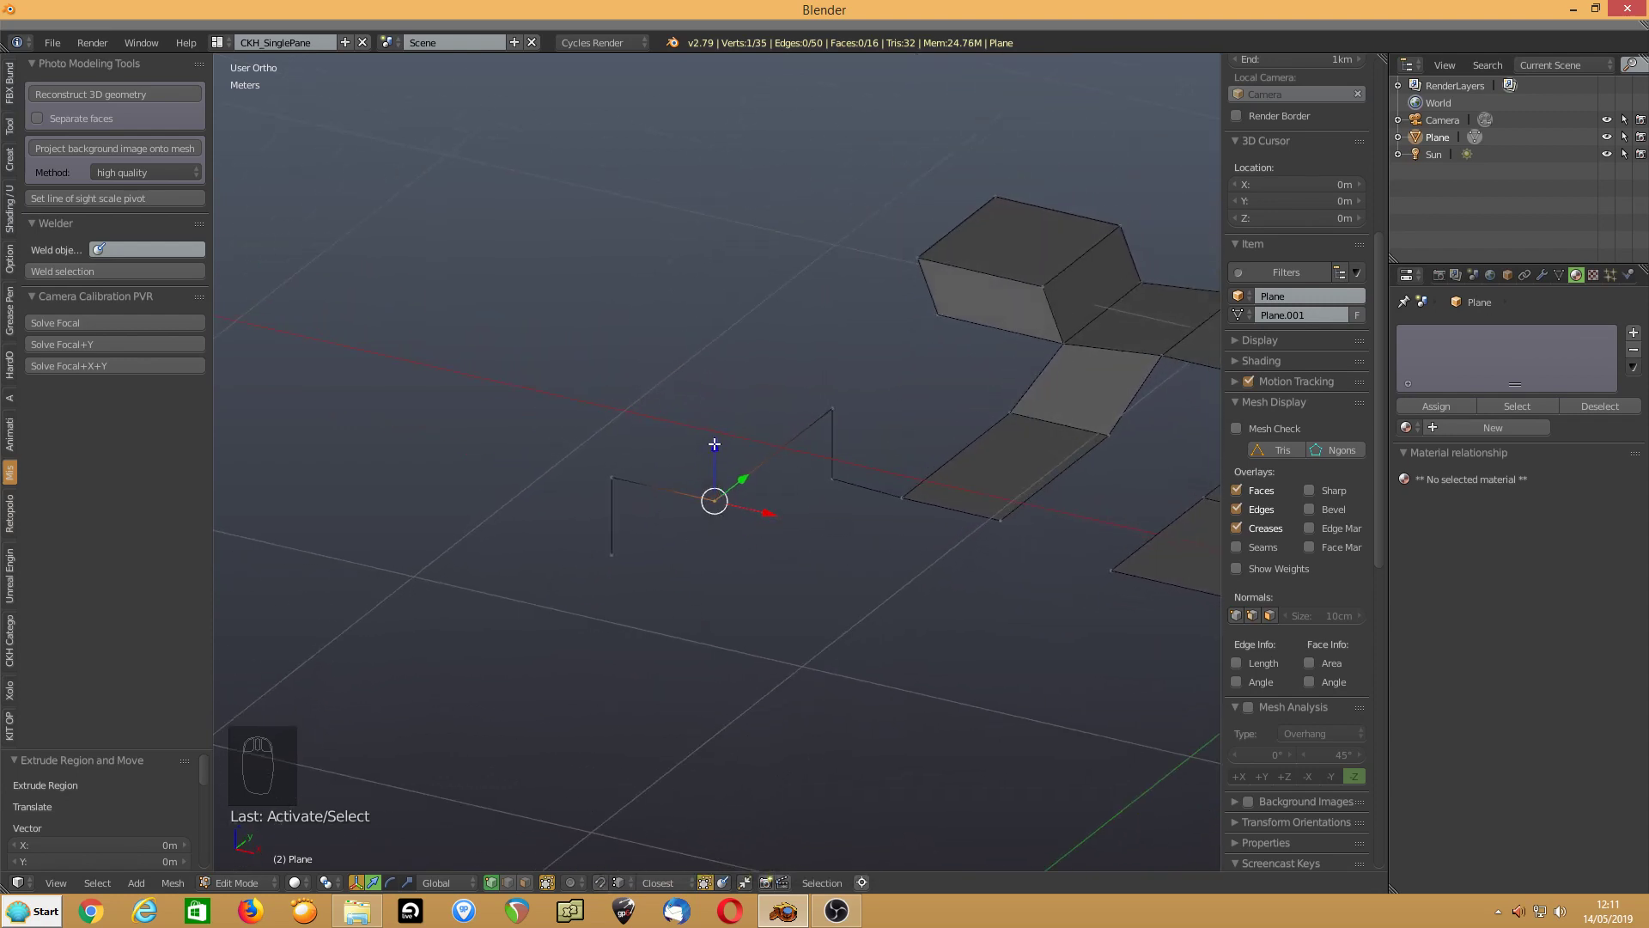
{"action": "key", "text": "g"}
{"action": "key", "text": "z"}
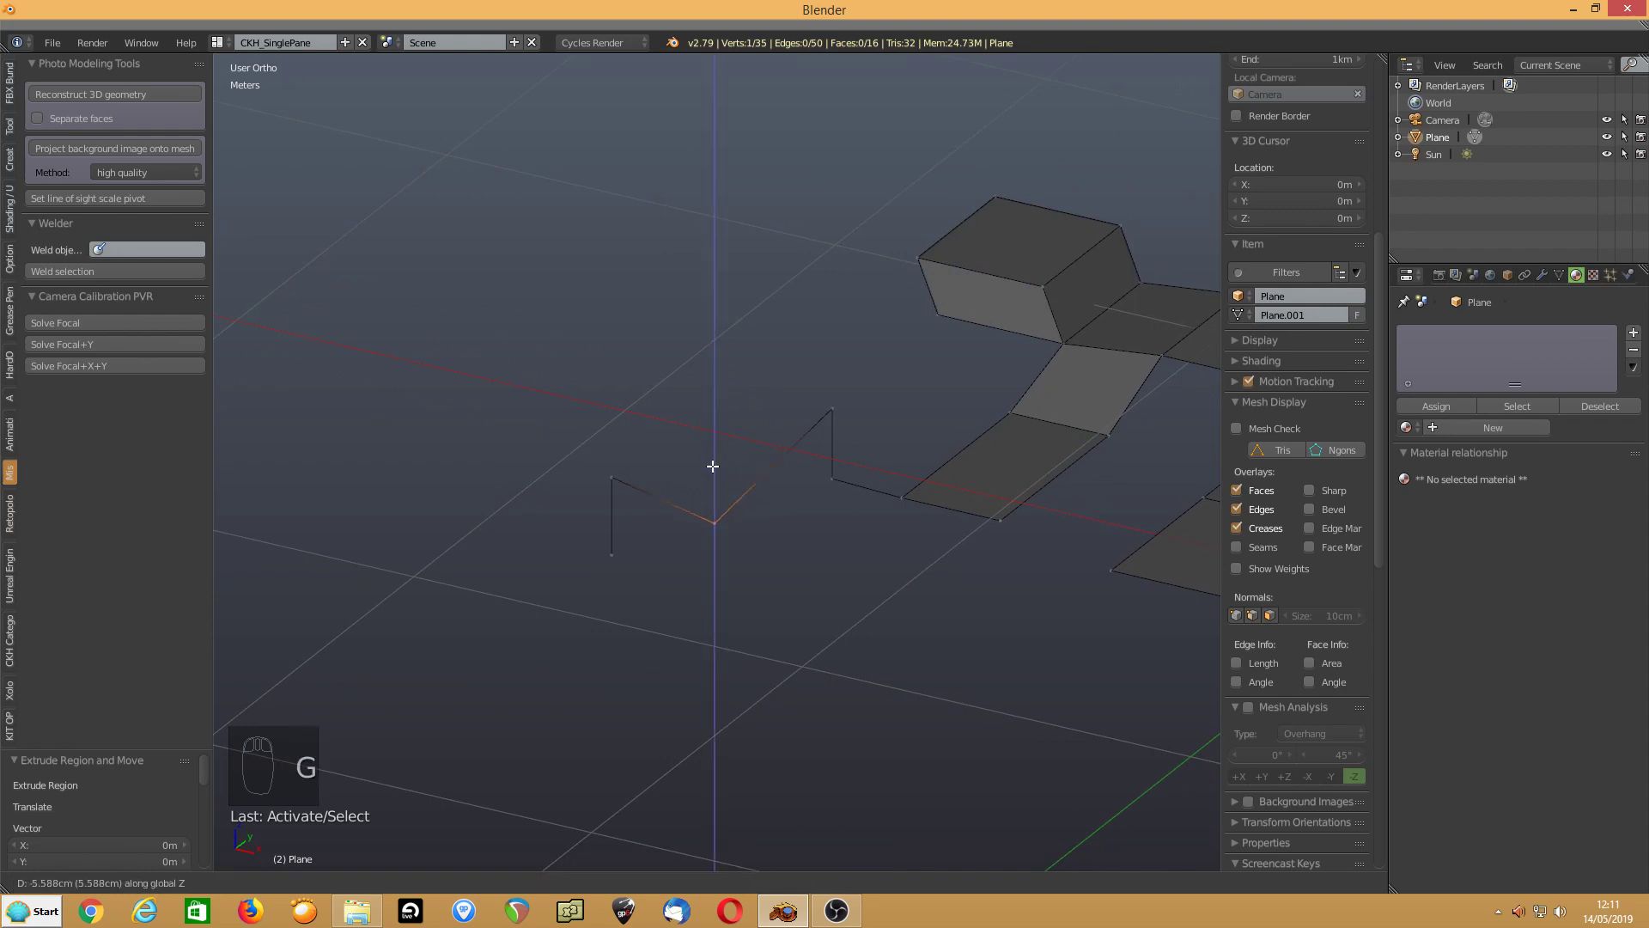
{"action": "left_click", "coordinate": [711, 454]}
Extrude the corner vertex about -19.4 cm along Z, snapping it level with the lower end of the neighbouring vertical edge
{"action": "key", "text": "e"}
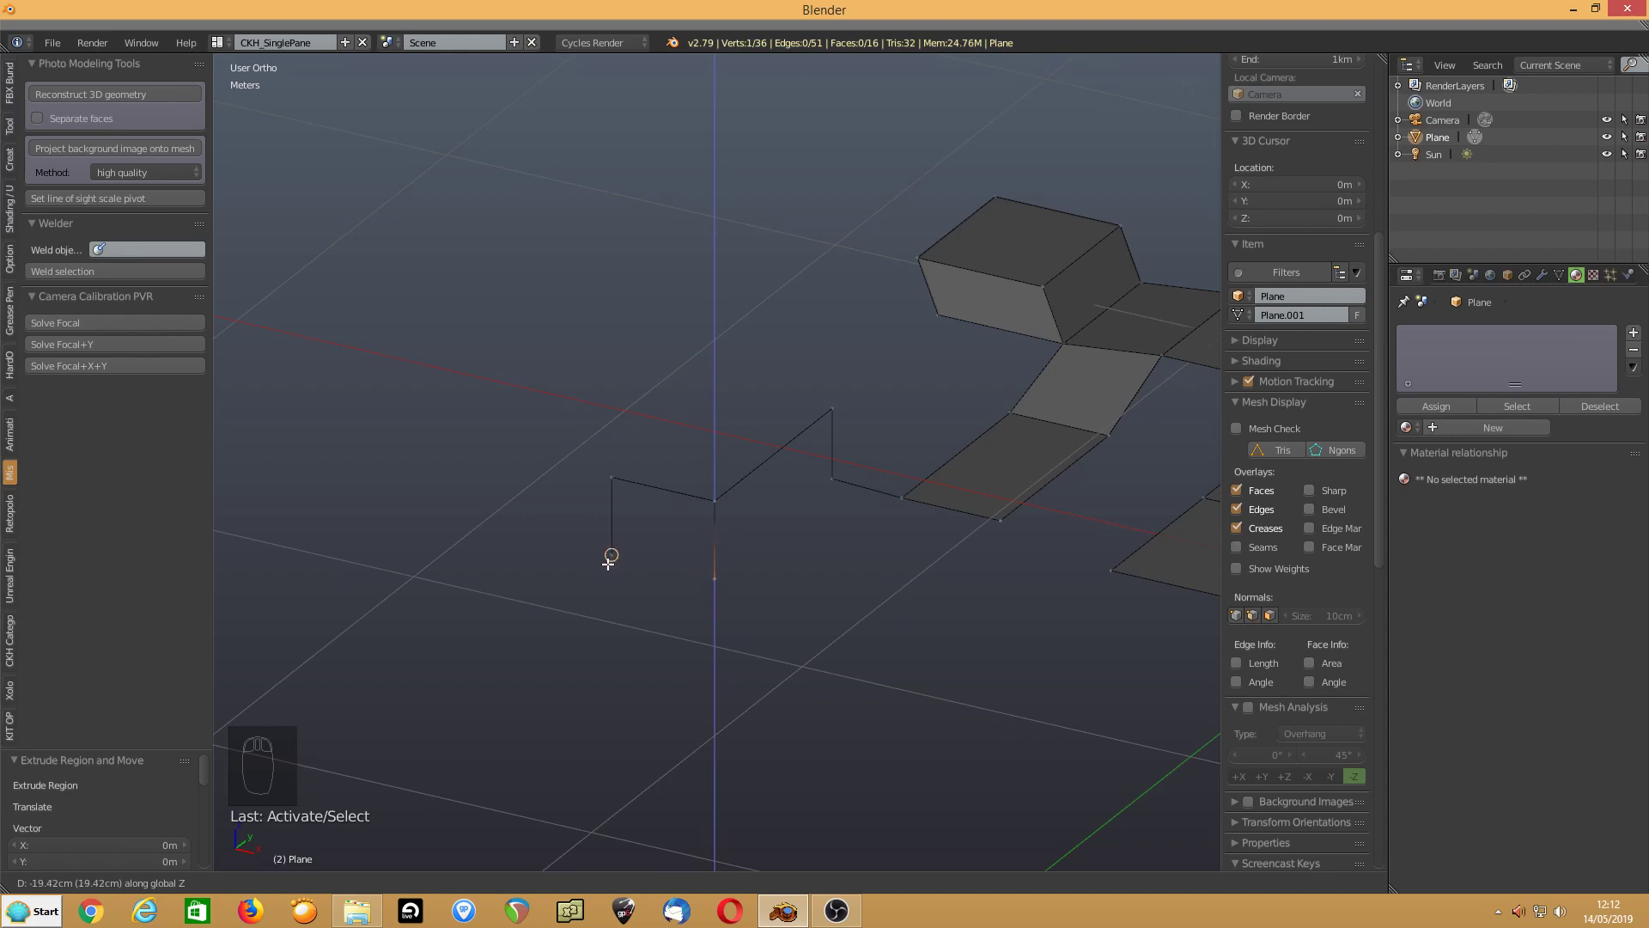
{"action": "left_click", "coordinate": [609, 558]}
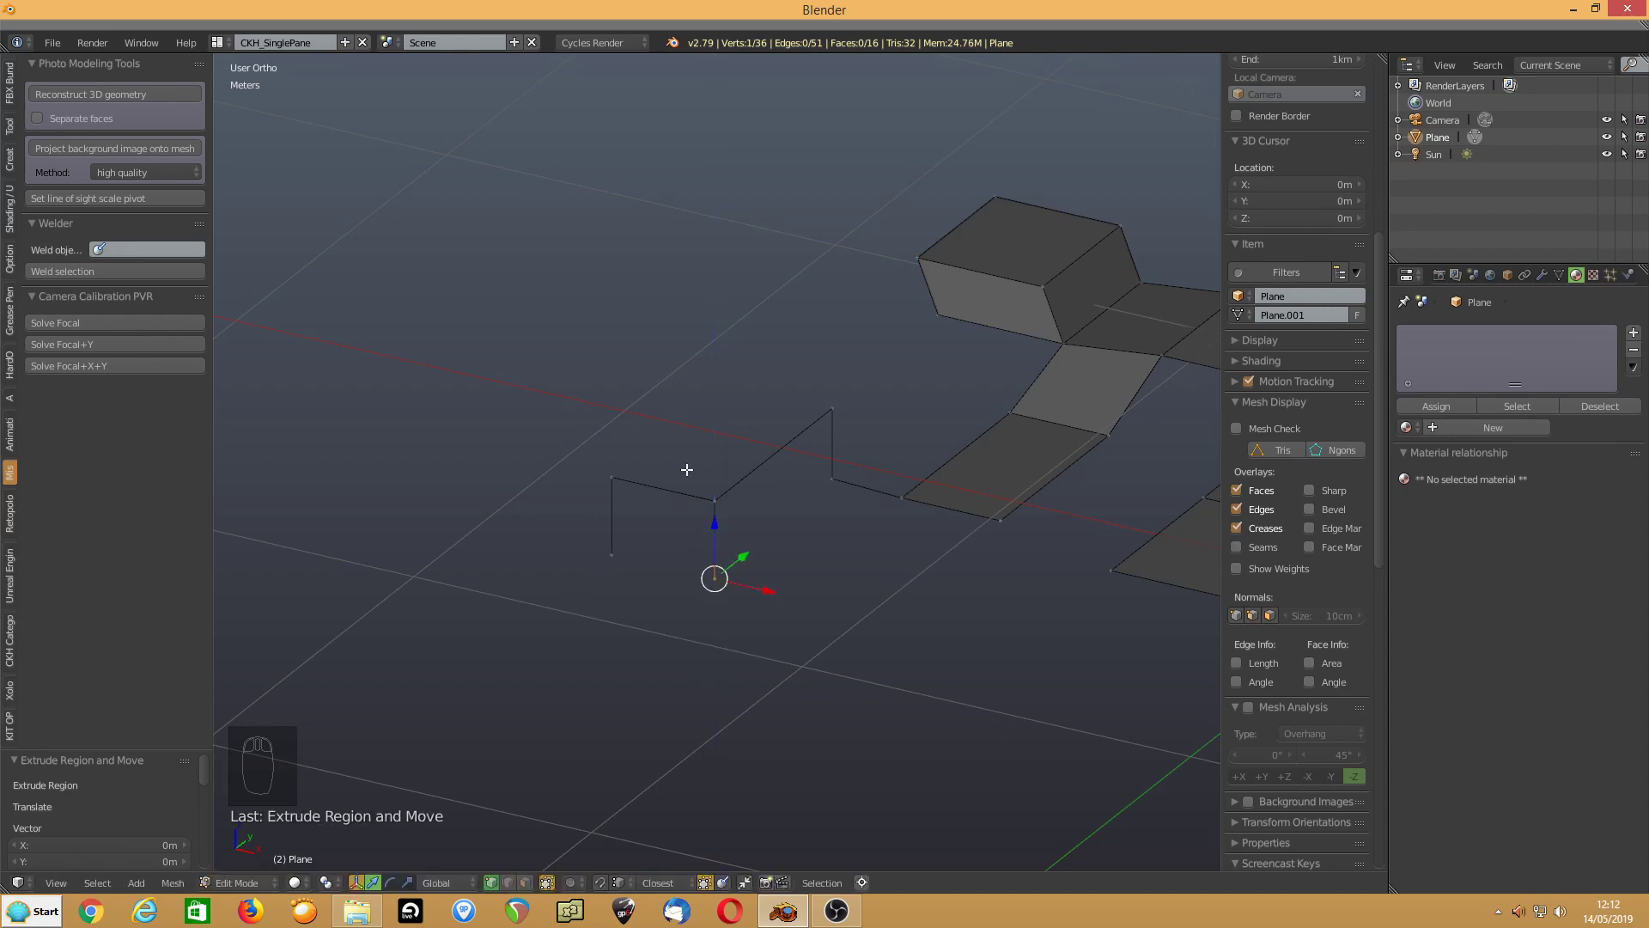
{"action": "middle_click_drag", "start_coordinate": [743, 640], "coordinate": [681, 619]}
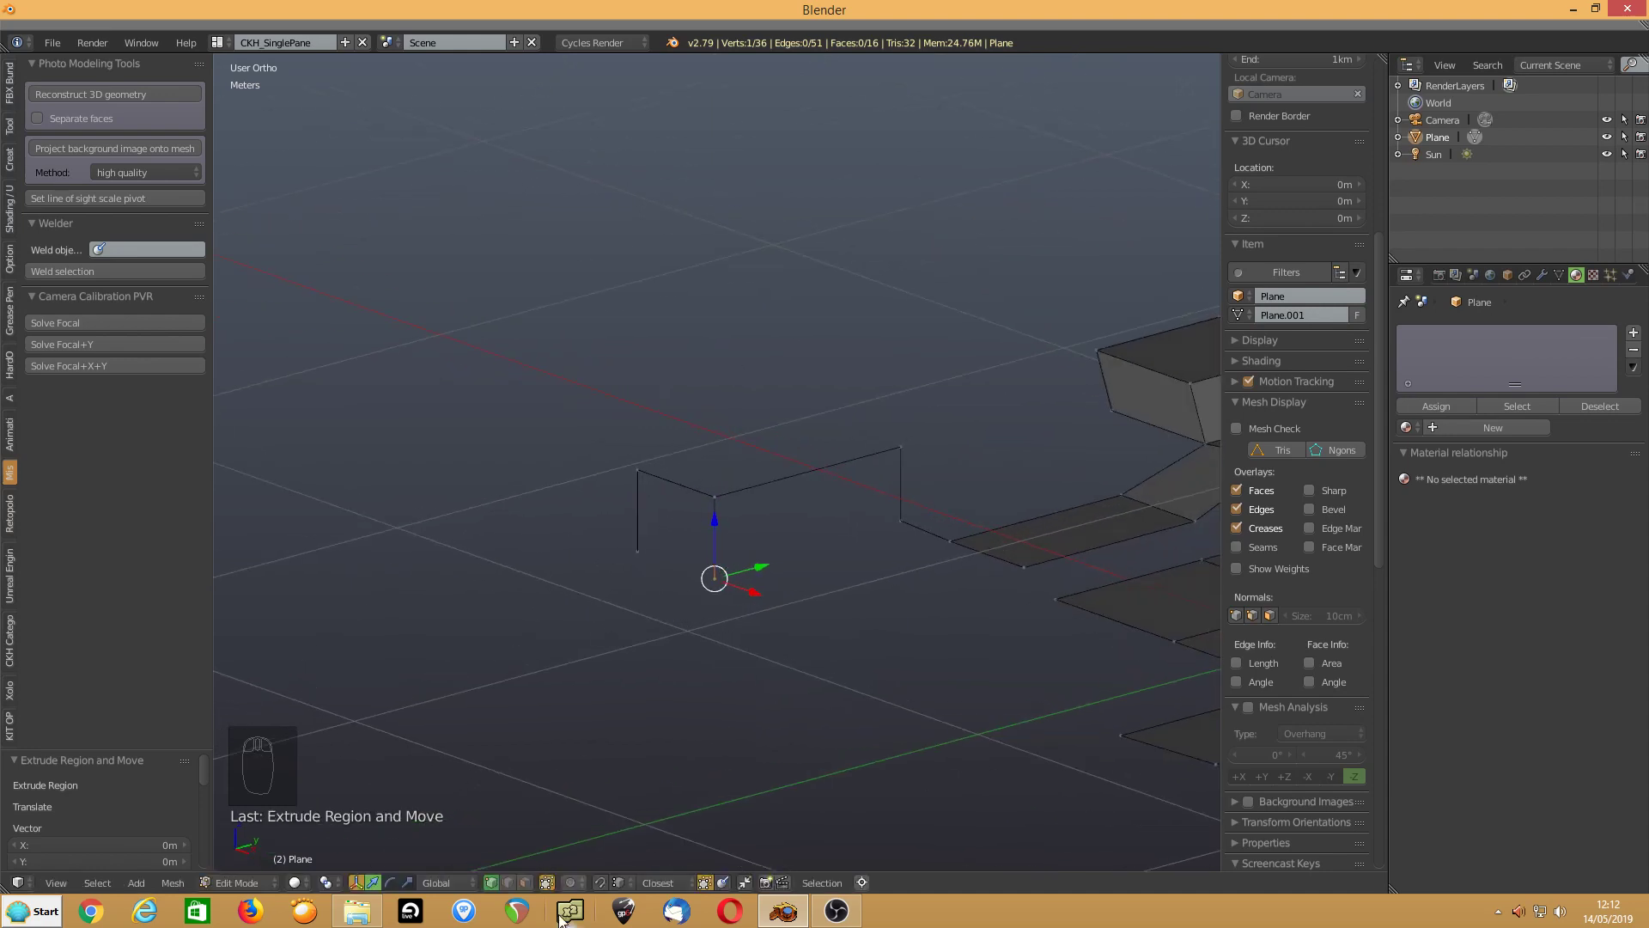
Select the two parallel vertical edges at the chain's end in edge mode, and fill a face between them
{"action": "key", "text": "a"}
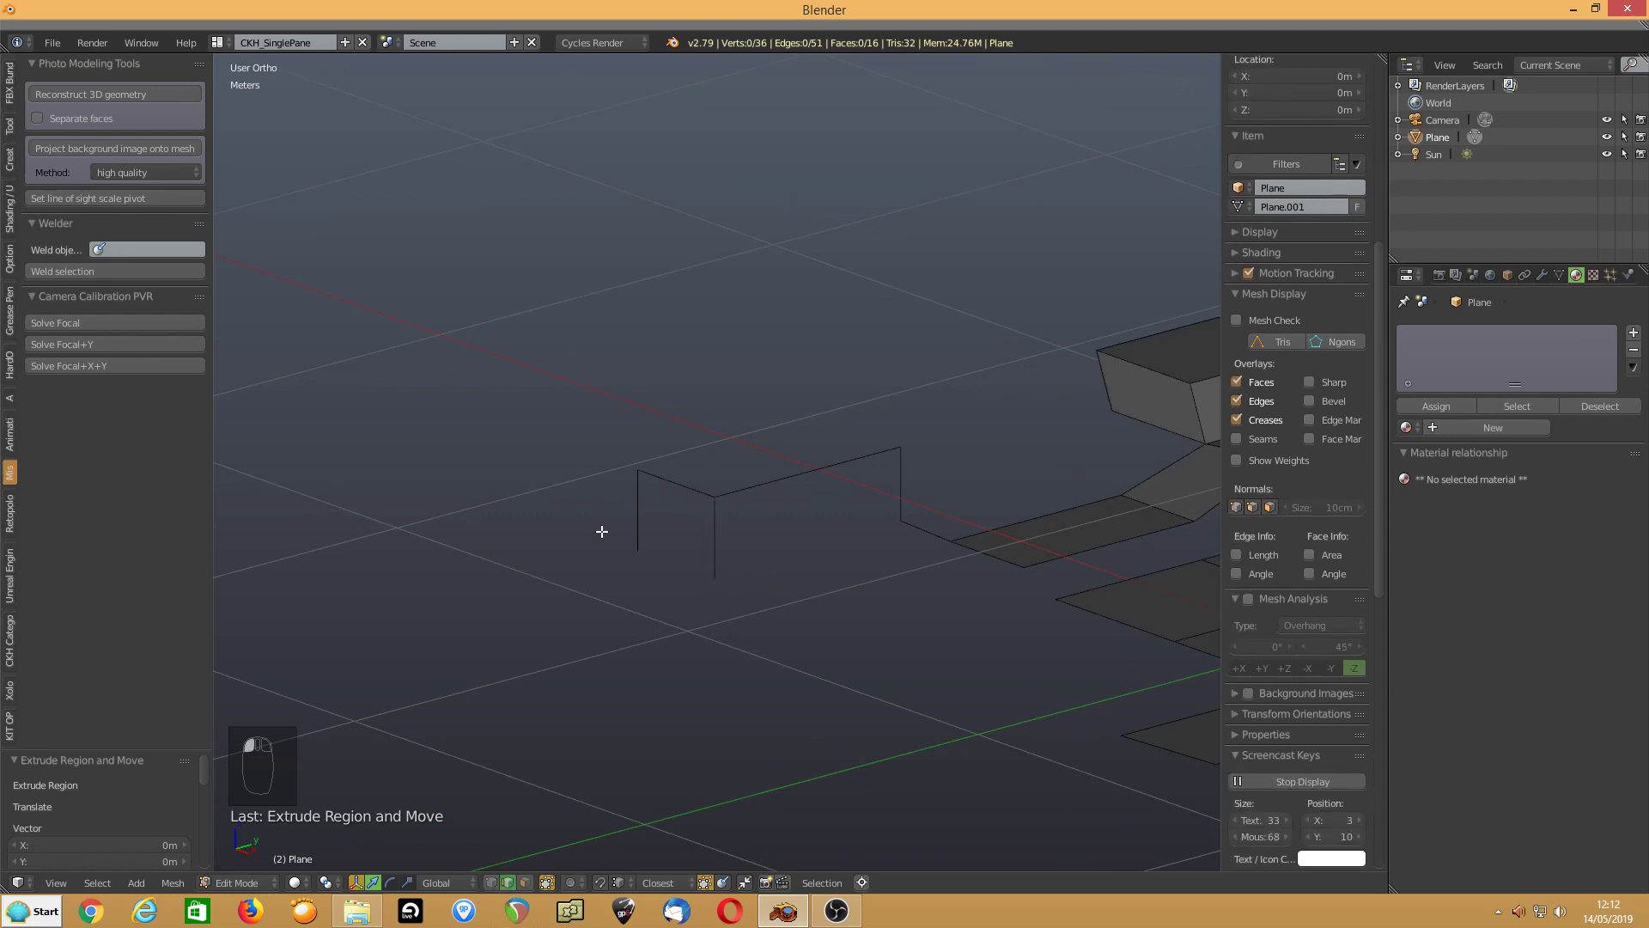
{"action": "key", "text": "ctrl+Tab"}
{"action": "left_click", "coordinate": [602, 531]}
{"action": "right_click", "coordinate": [640, 507]}
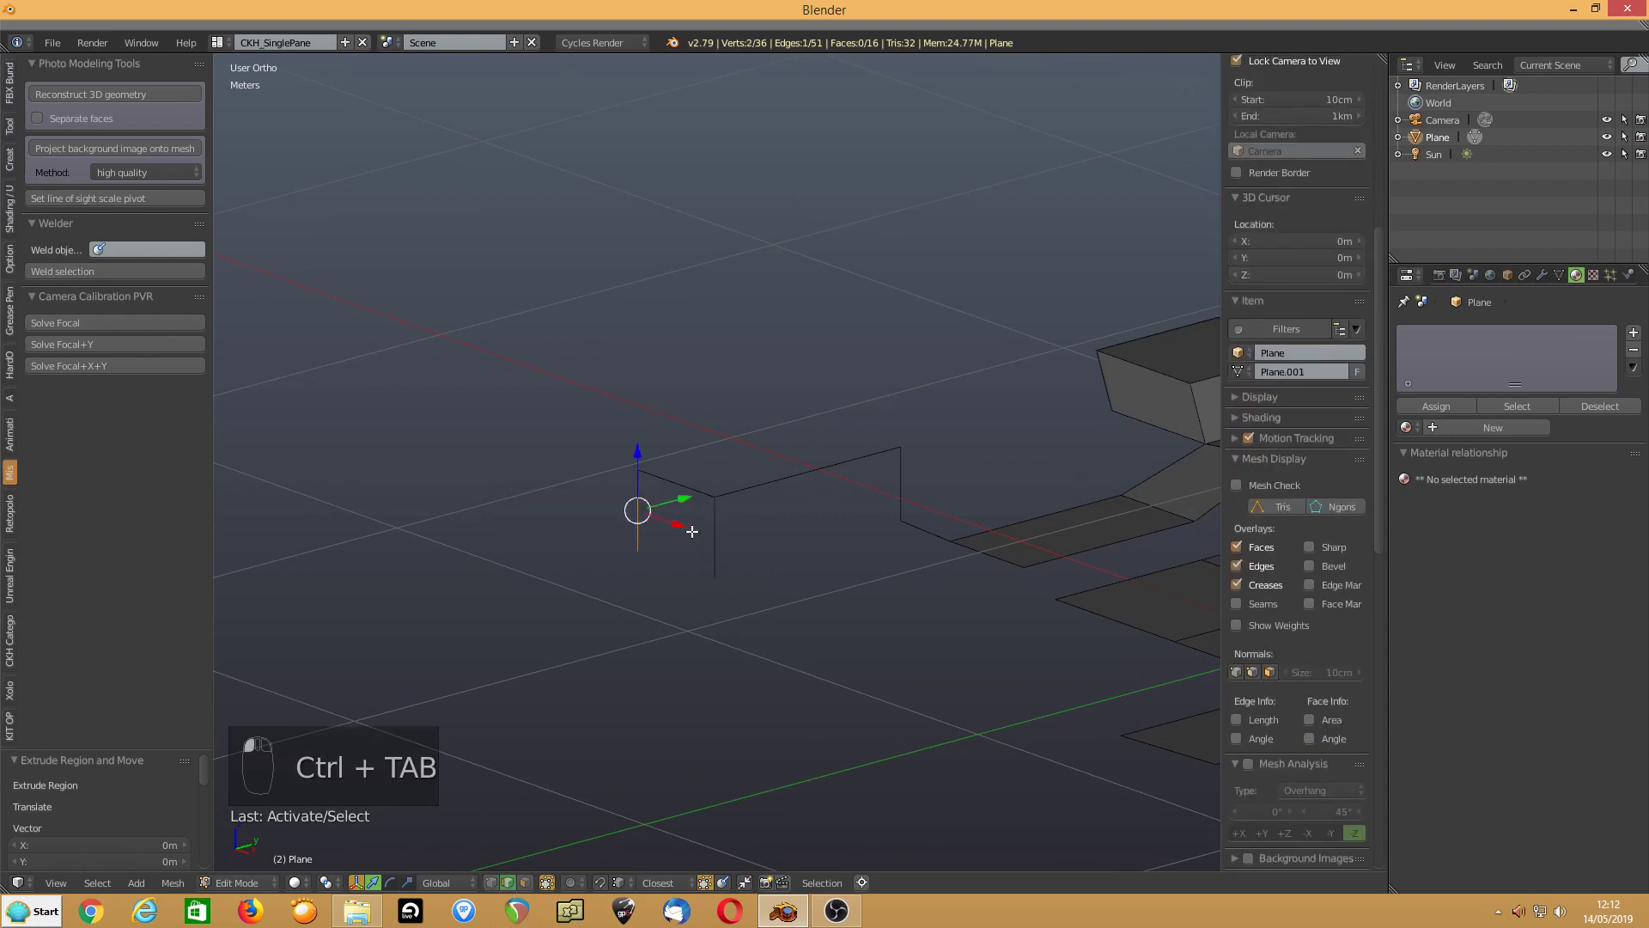
{"action": "right_click", "coordinate": [714, 533], "text": "shift"}
{"action": "key", "text": "f"}
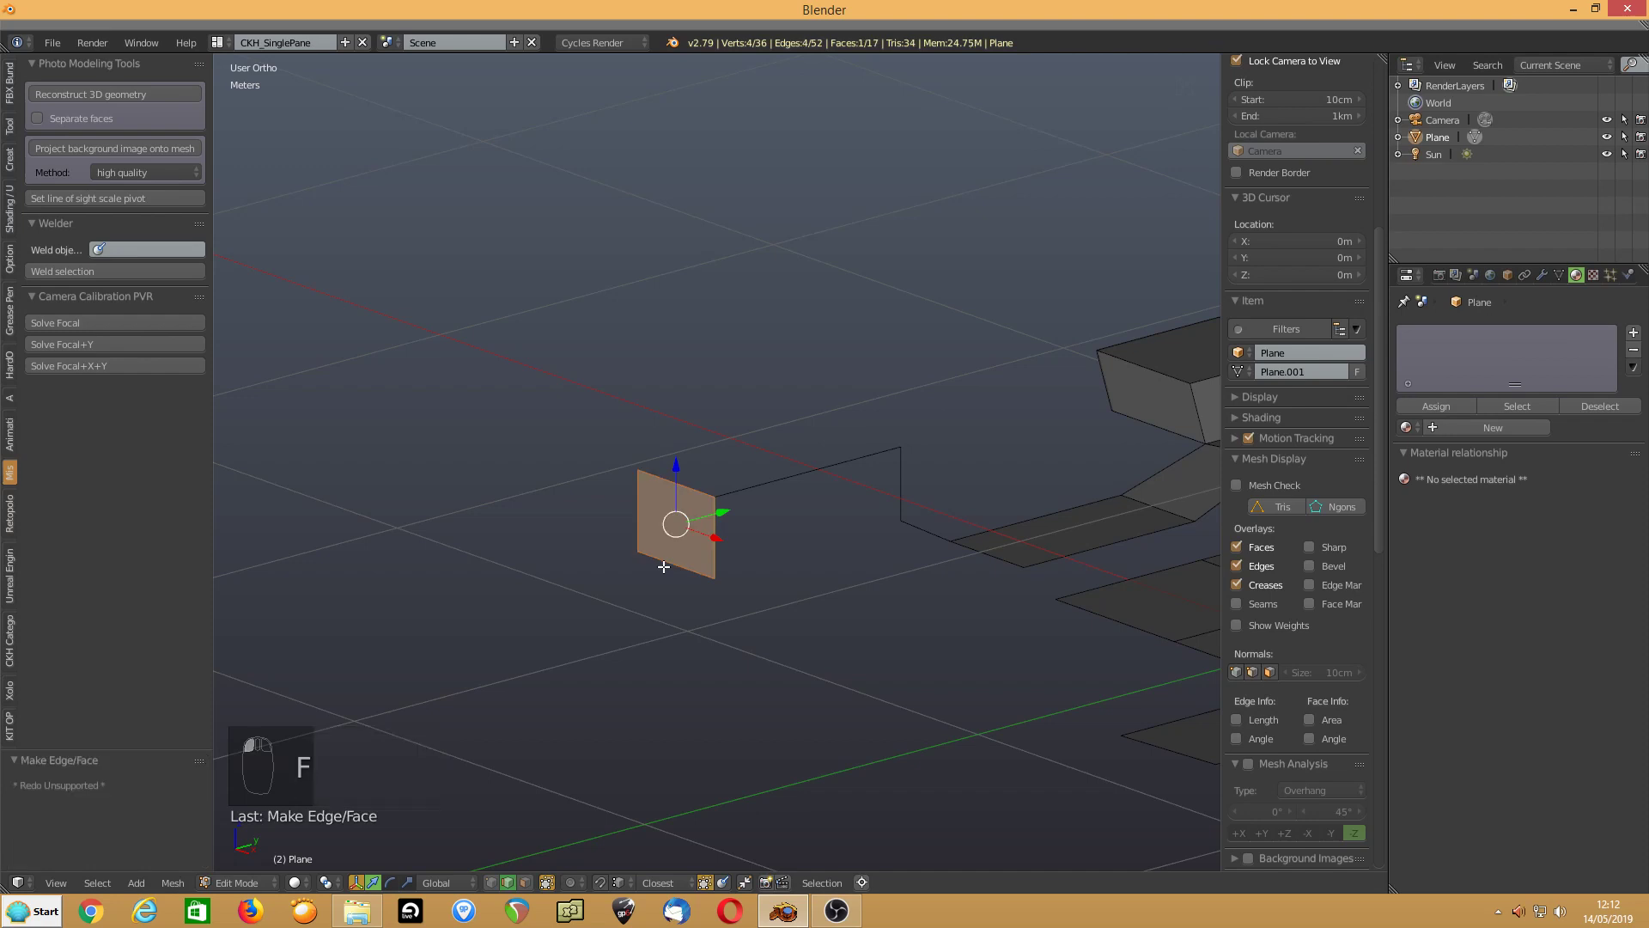
Select the new face's inner vertical edge together with the far vertical edge of the wire chain
{"action": "right_click", "coordinate": [716, 563]}
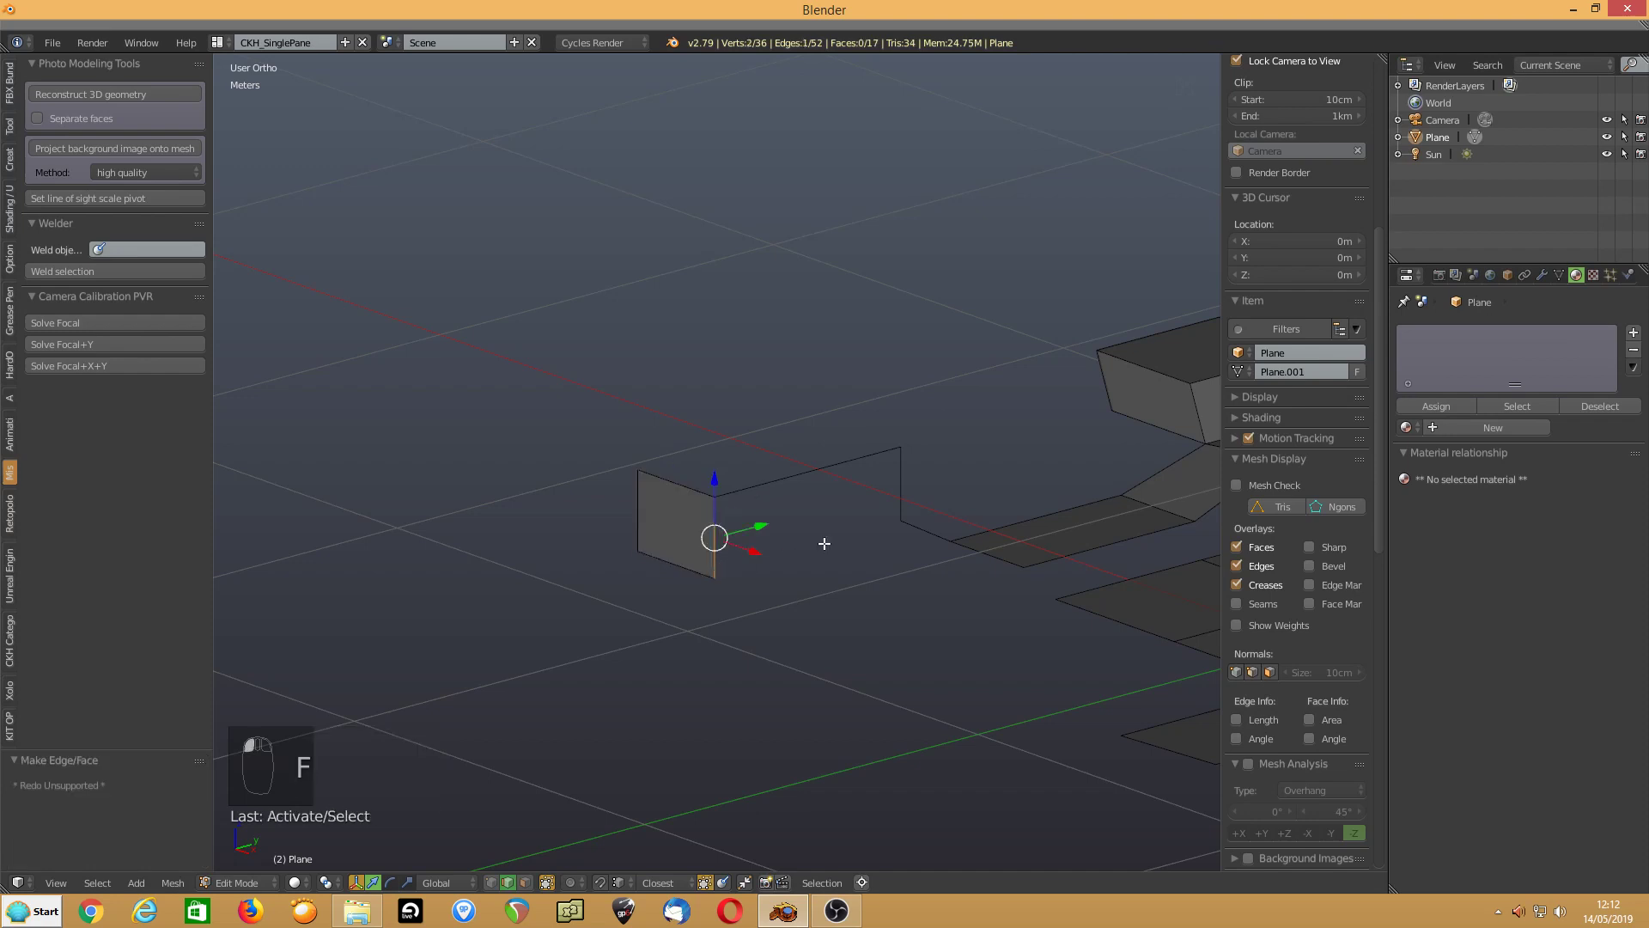
{"action": "right_click", "coordinate": [907, 481], "text": "shift"}
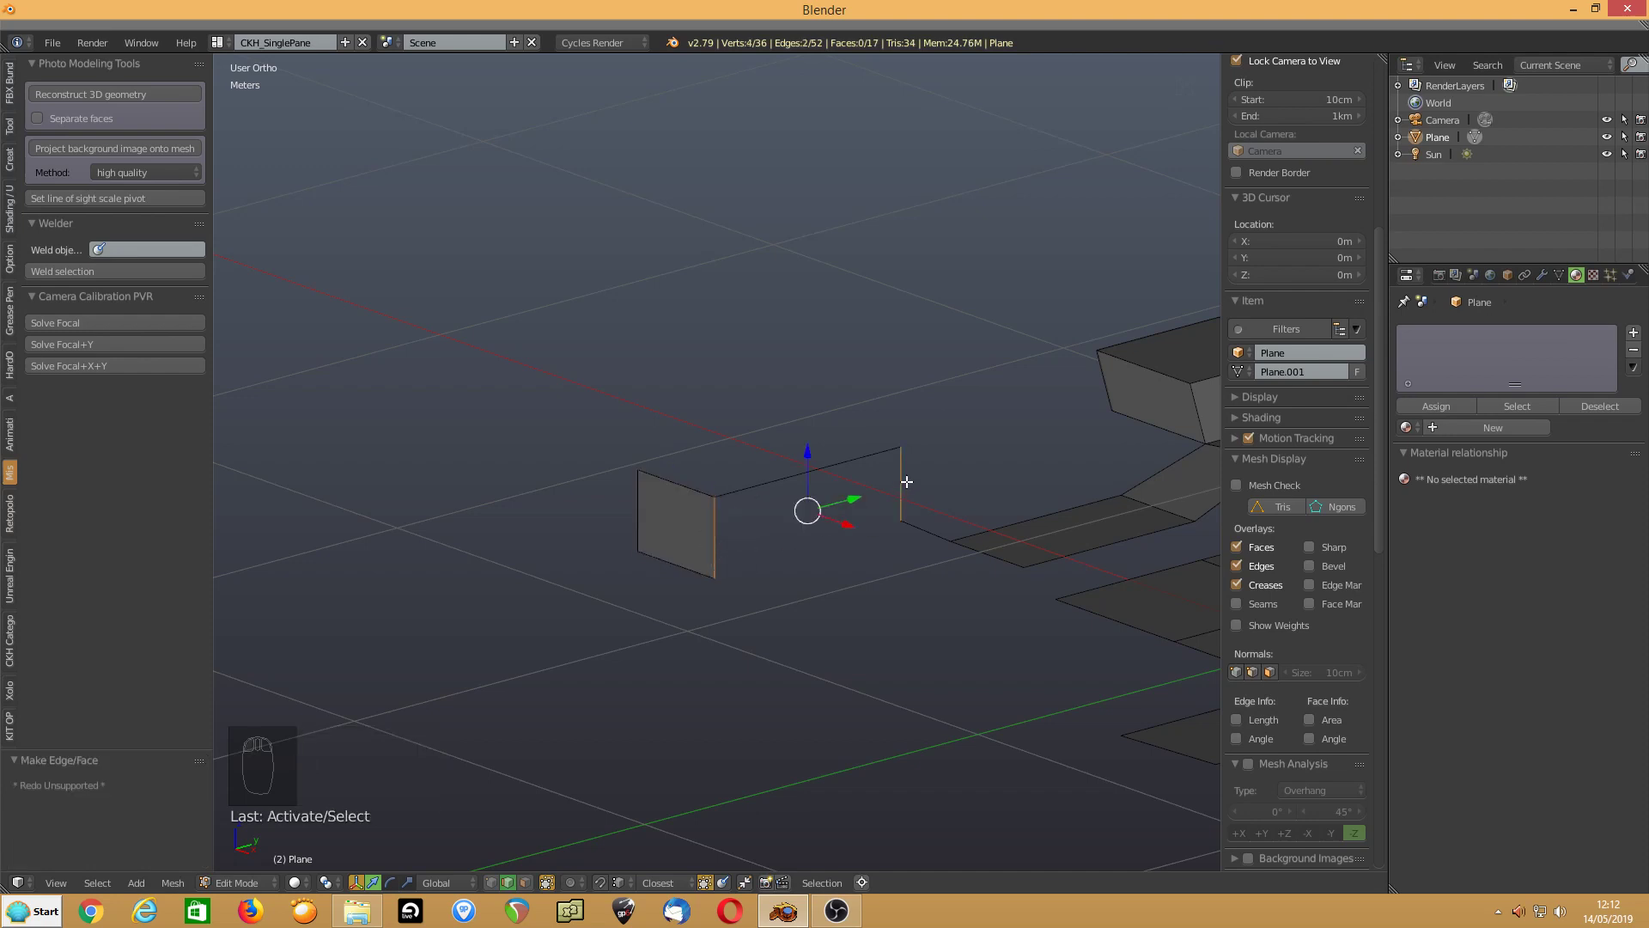
{"action": "right_click", "coordinate": [718, 513]}
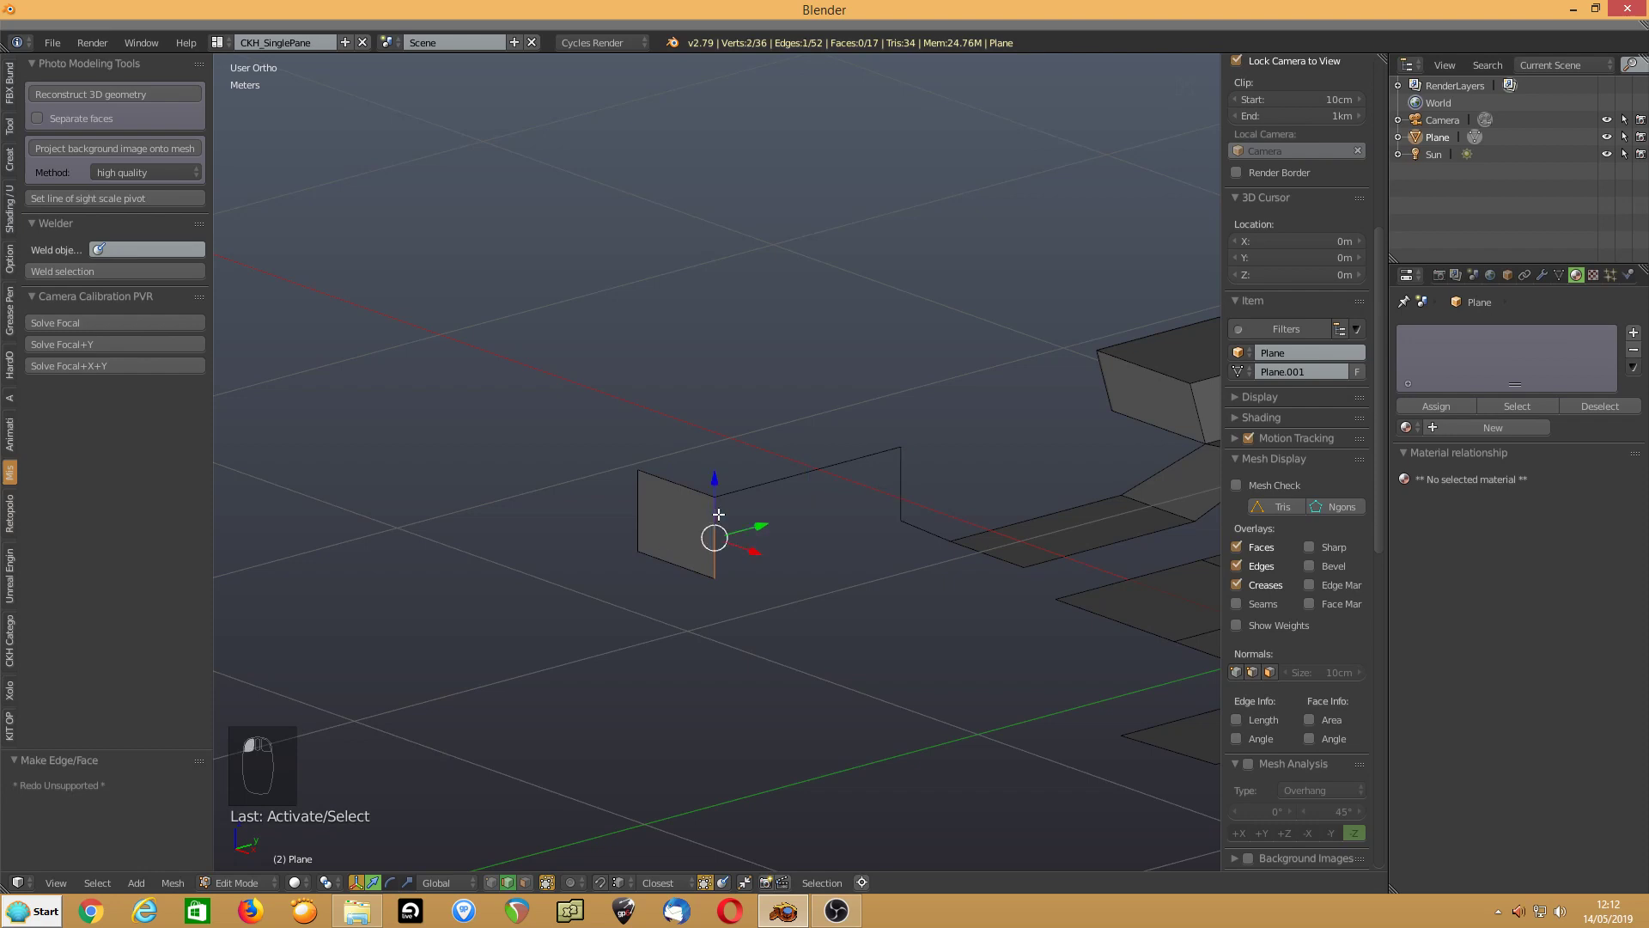
{"action": "right_click", "coordinate": [899, 474], "text": "shift"}
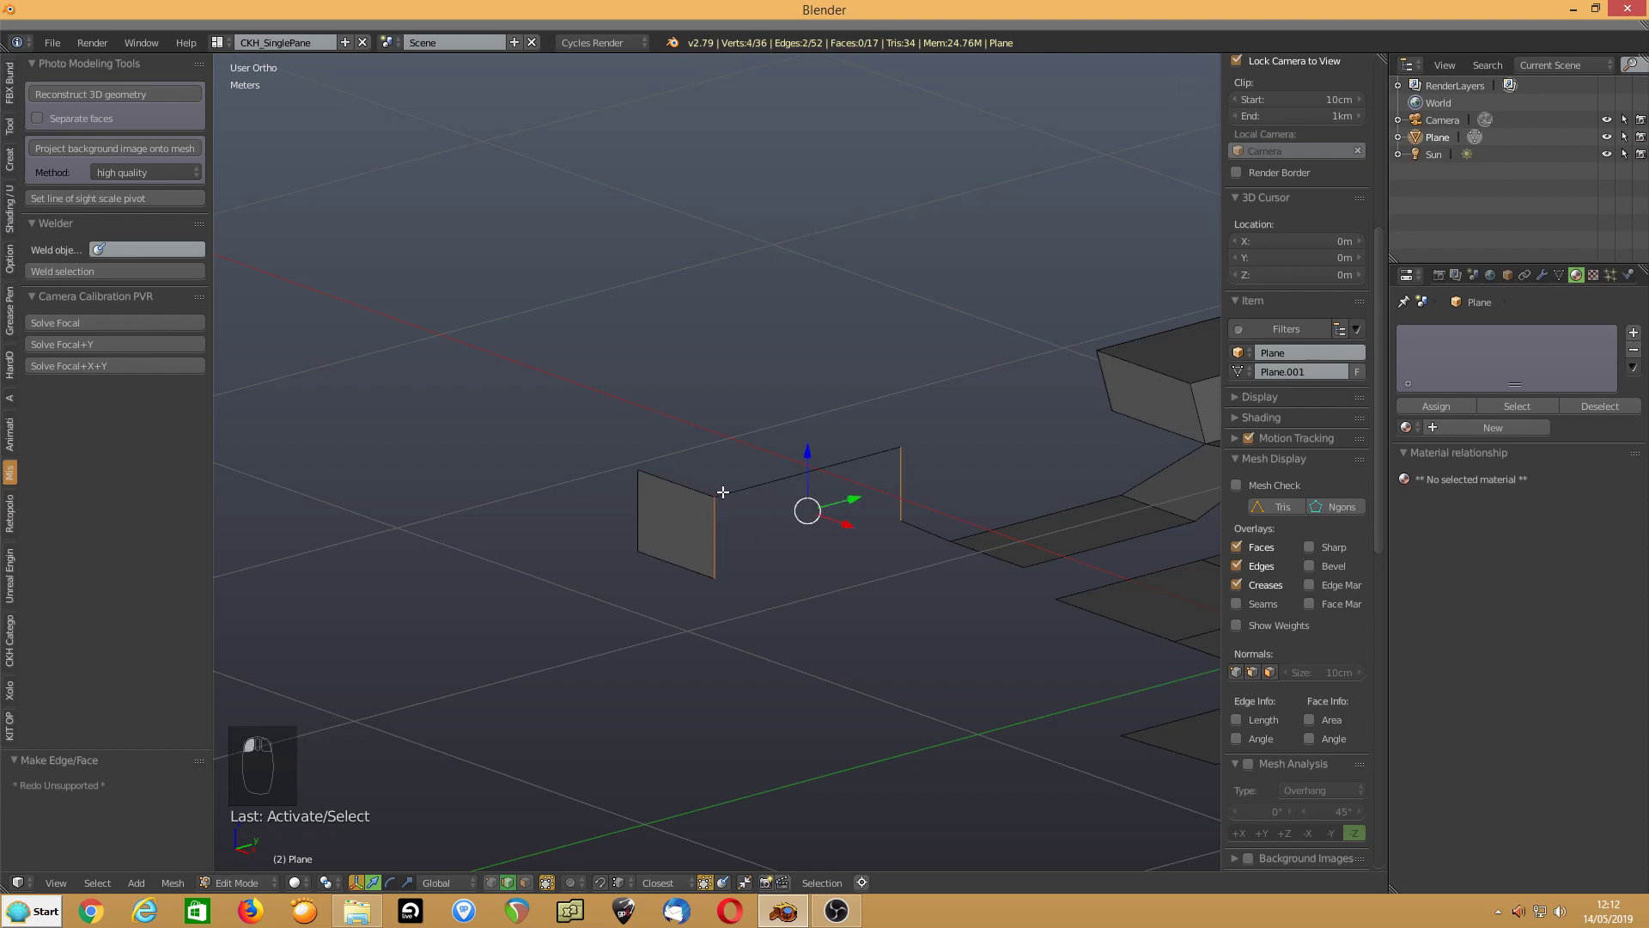
Hide the transform manipulator, and divide the new face with two horizontal loop cuts
{"action": "left_click", "coordinate": [356, 884]}
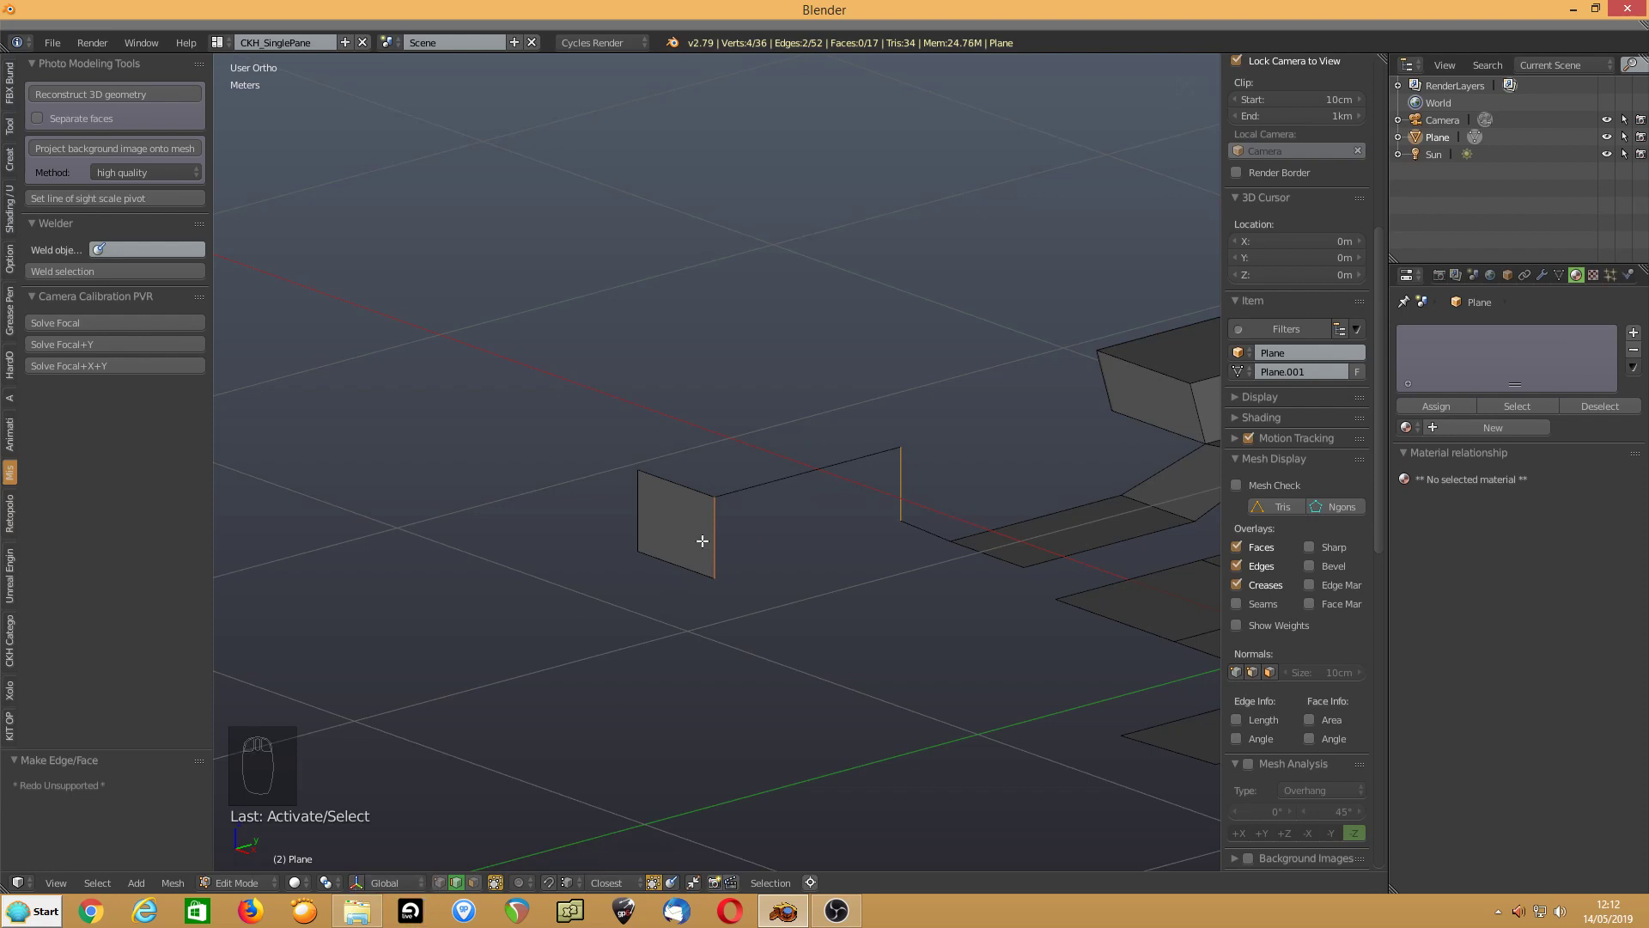
{"action": "key", "text": "ctrl+r"}
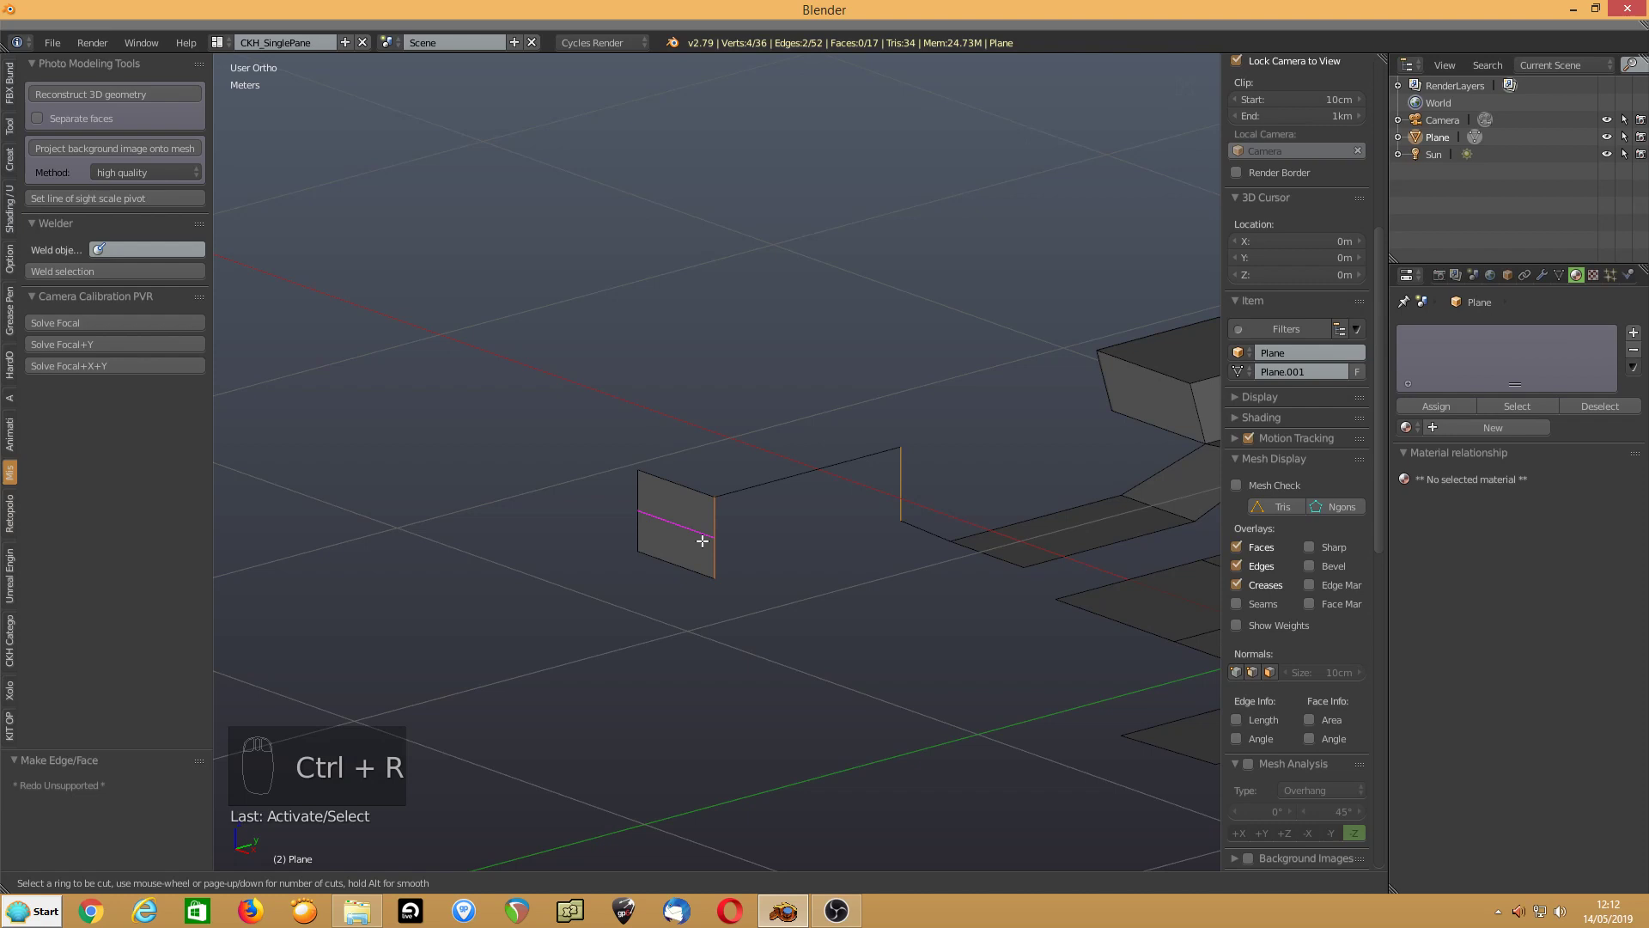
{"action": "scroll", "coordinate": [701, 539], "scroll_direction": "up", "scroll_amount": 1}
{"action": "left_click", "coordinate": [699, 537]}
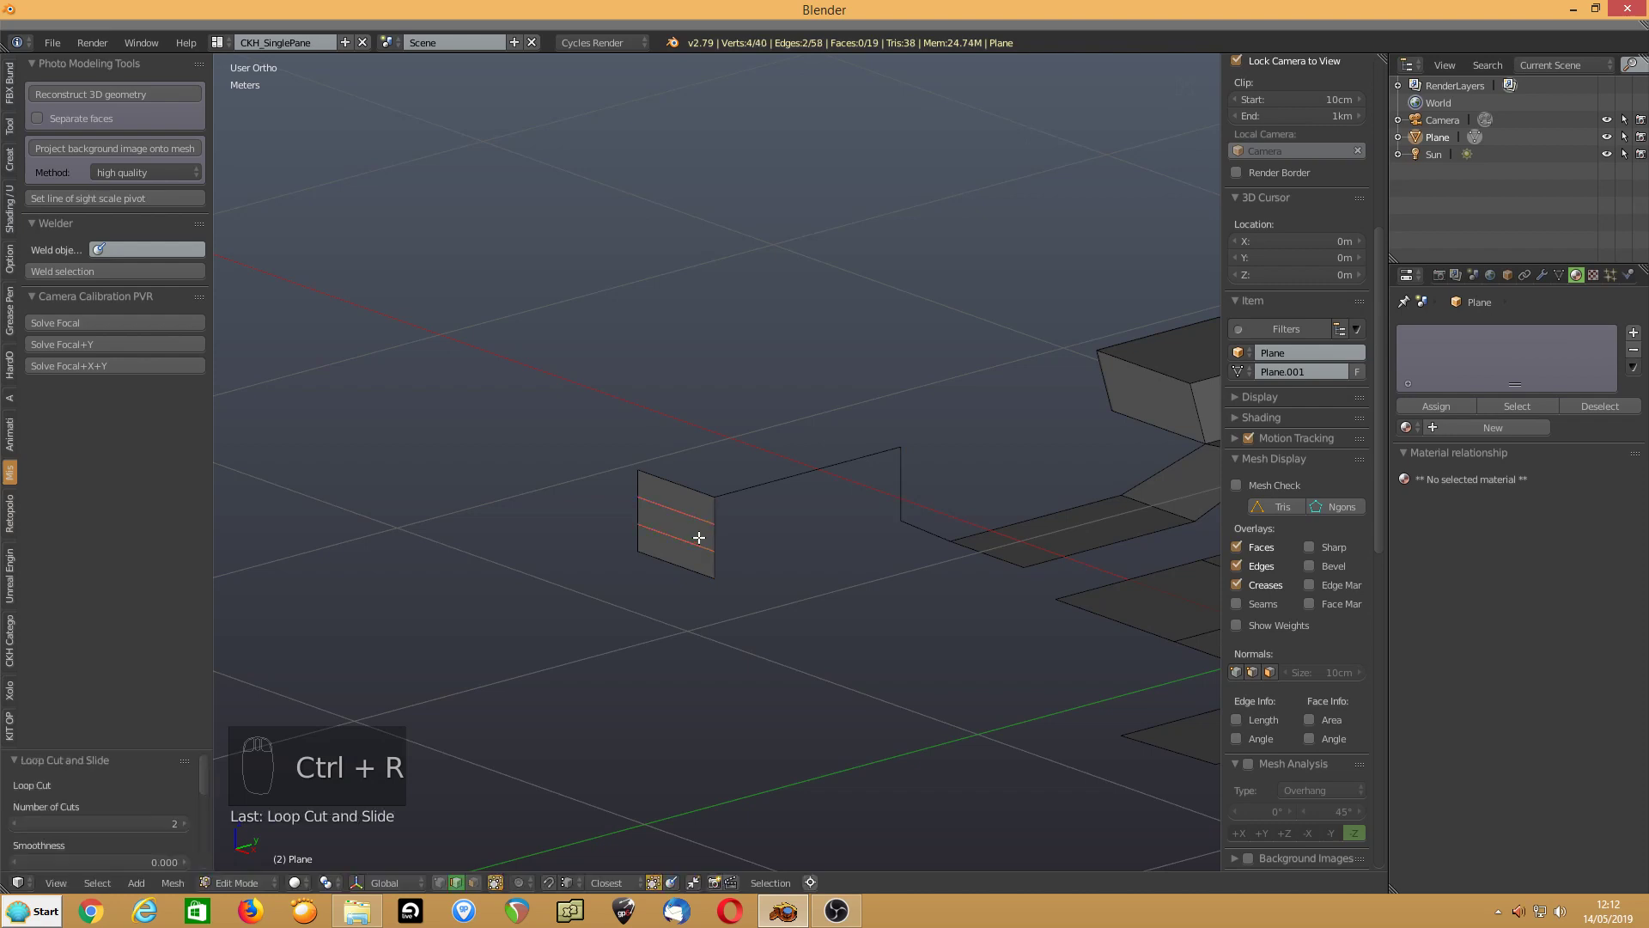
Show the transform manipulator, and try to select the short edge segments on the divided face's inner side
{"action": "left_click", "coordinate": [355, 882]}
{"action": "left_click", "coordinate": [650, 560]}
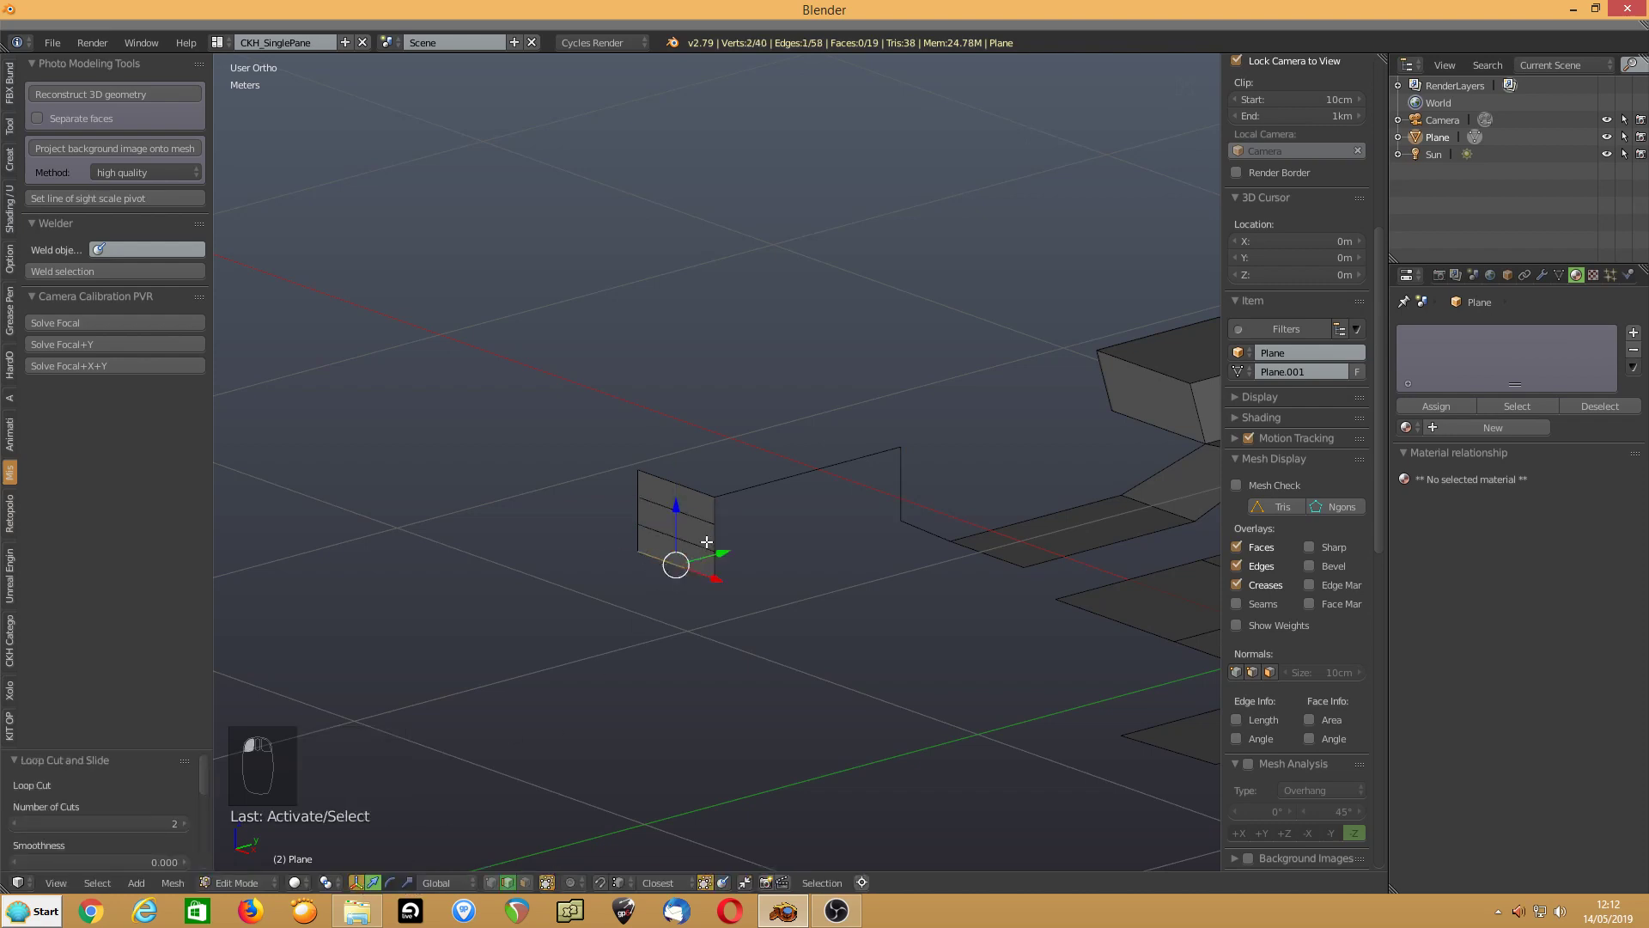
{"action": "left_click", "coordinate": [714, 536]}
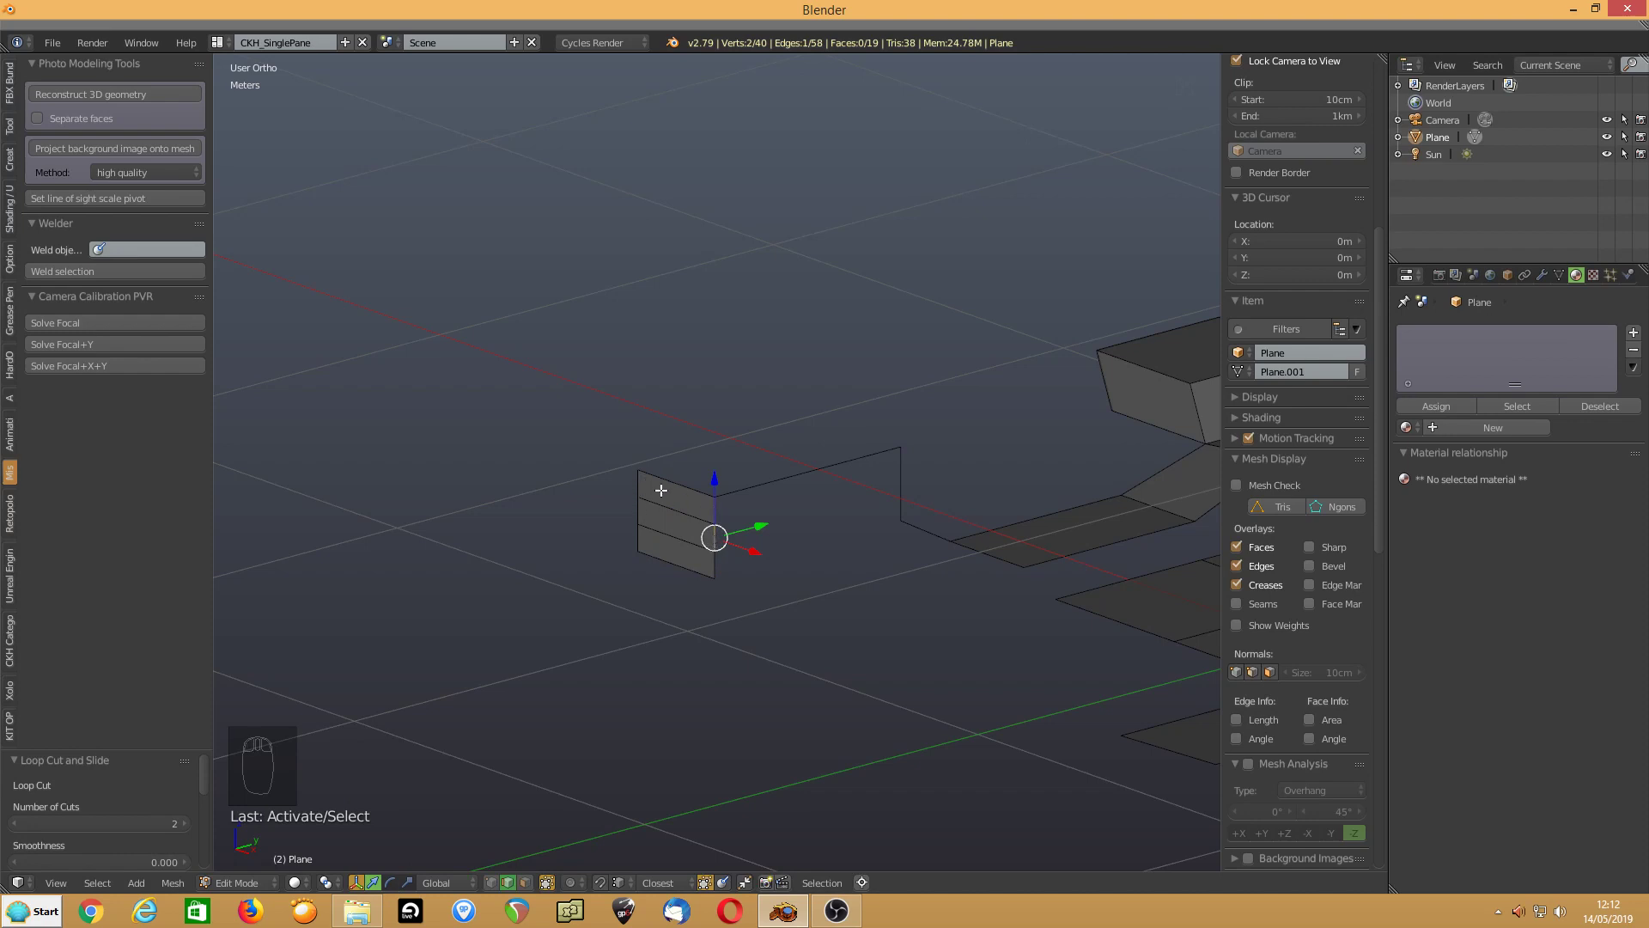
{"action": "left_click", "coordinate": [715, 507]}
{"action": "left_click", "coordinate": [715, 507]}
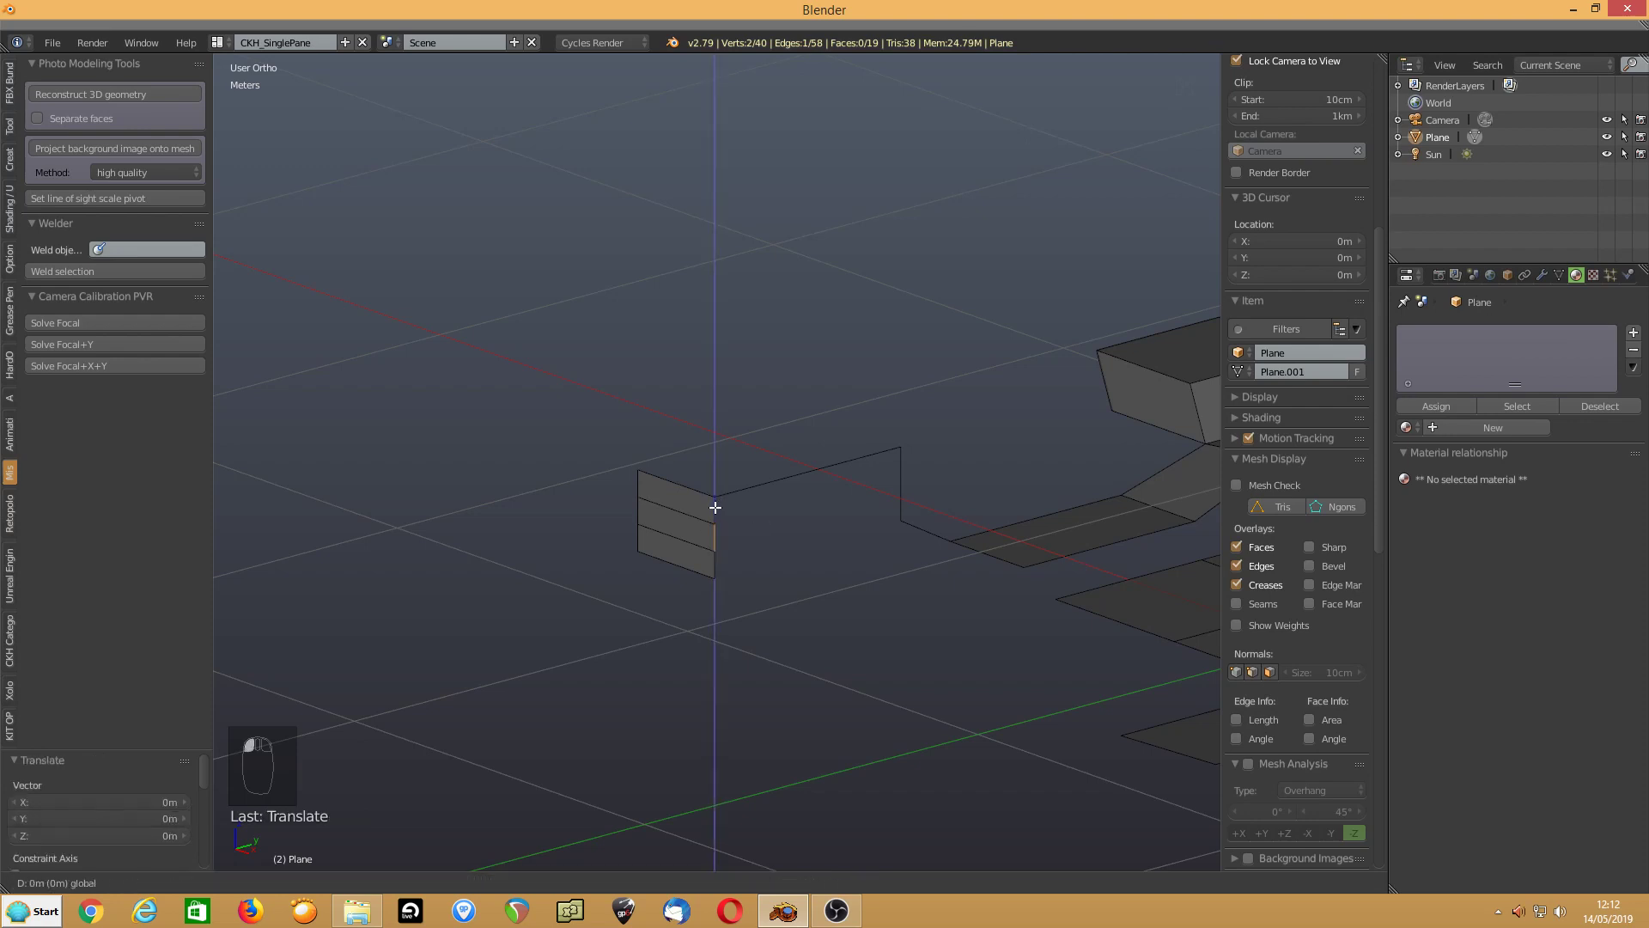
{"action": "left_click", "coordinate": [714, 507]}
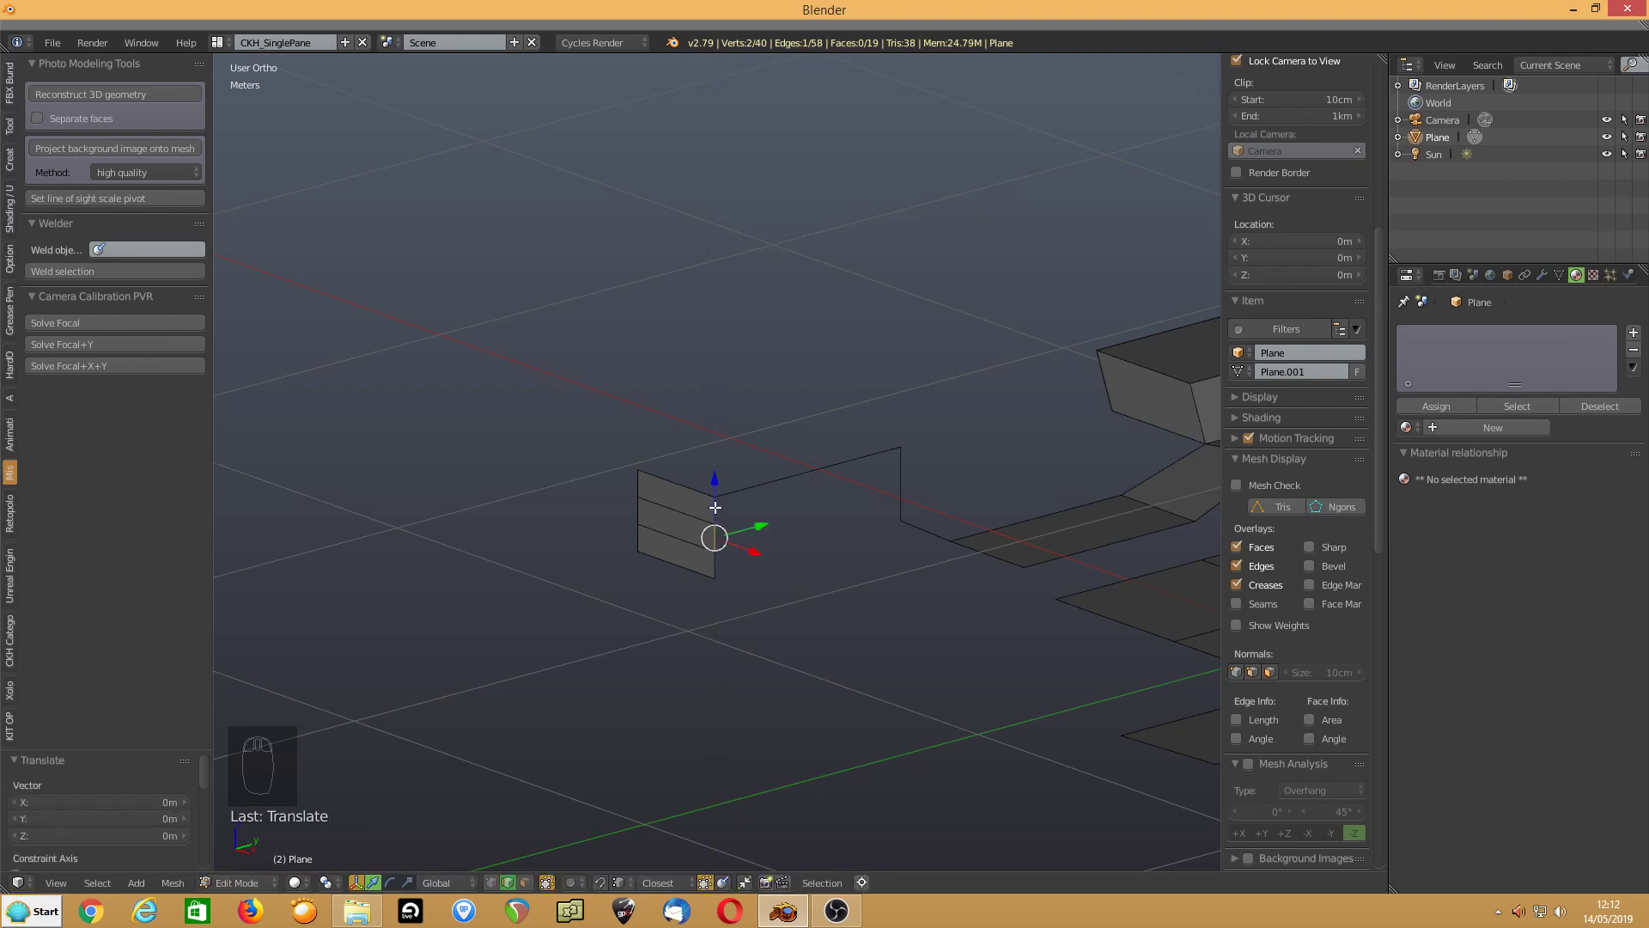
Hide the transform manipulator, add the upper side segment to the selection, and select only the upper cut edge
{"action": "left_click", "coordinate": [356, 882]}
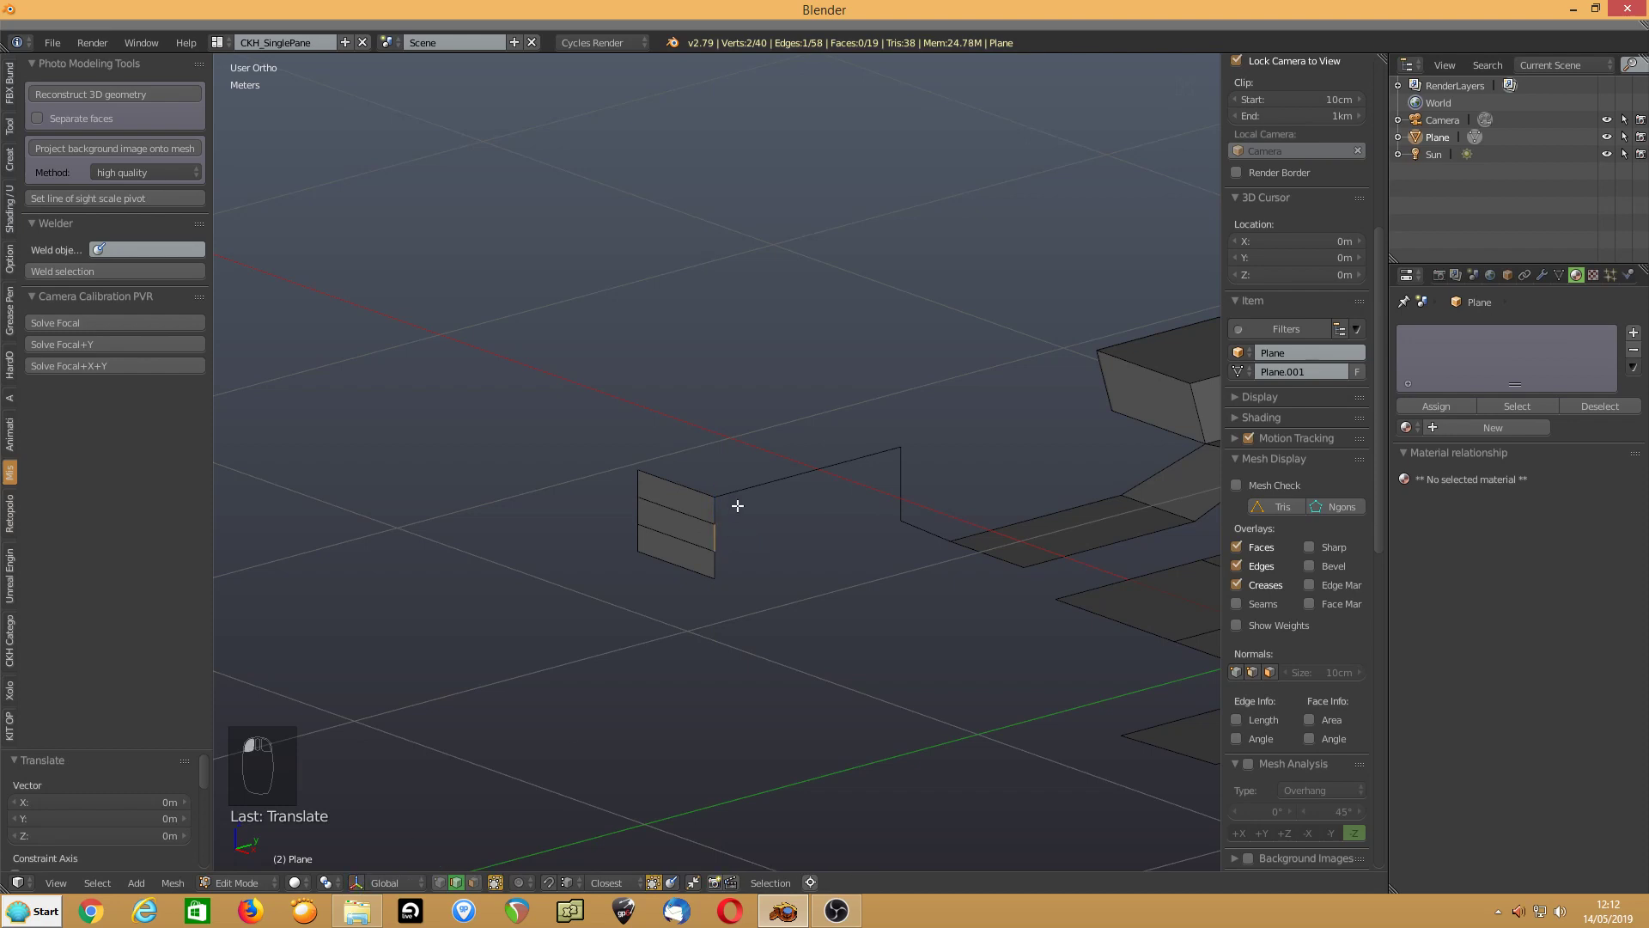
{"action": "left_click", "coordinate": [714, 507], "text": "shift"}
{"action": "middle_click_drag", "start_coordinate": [817, 525], "coordinate": [744, 542]}
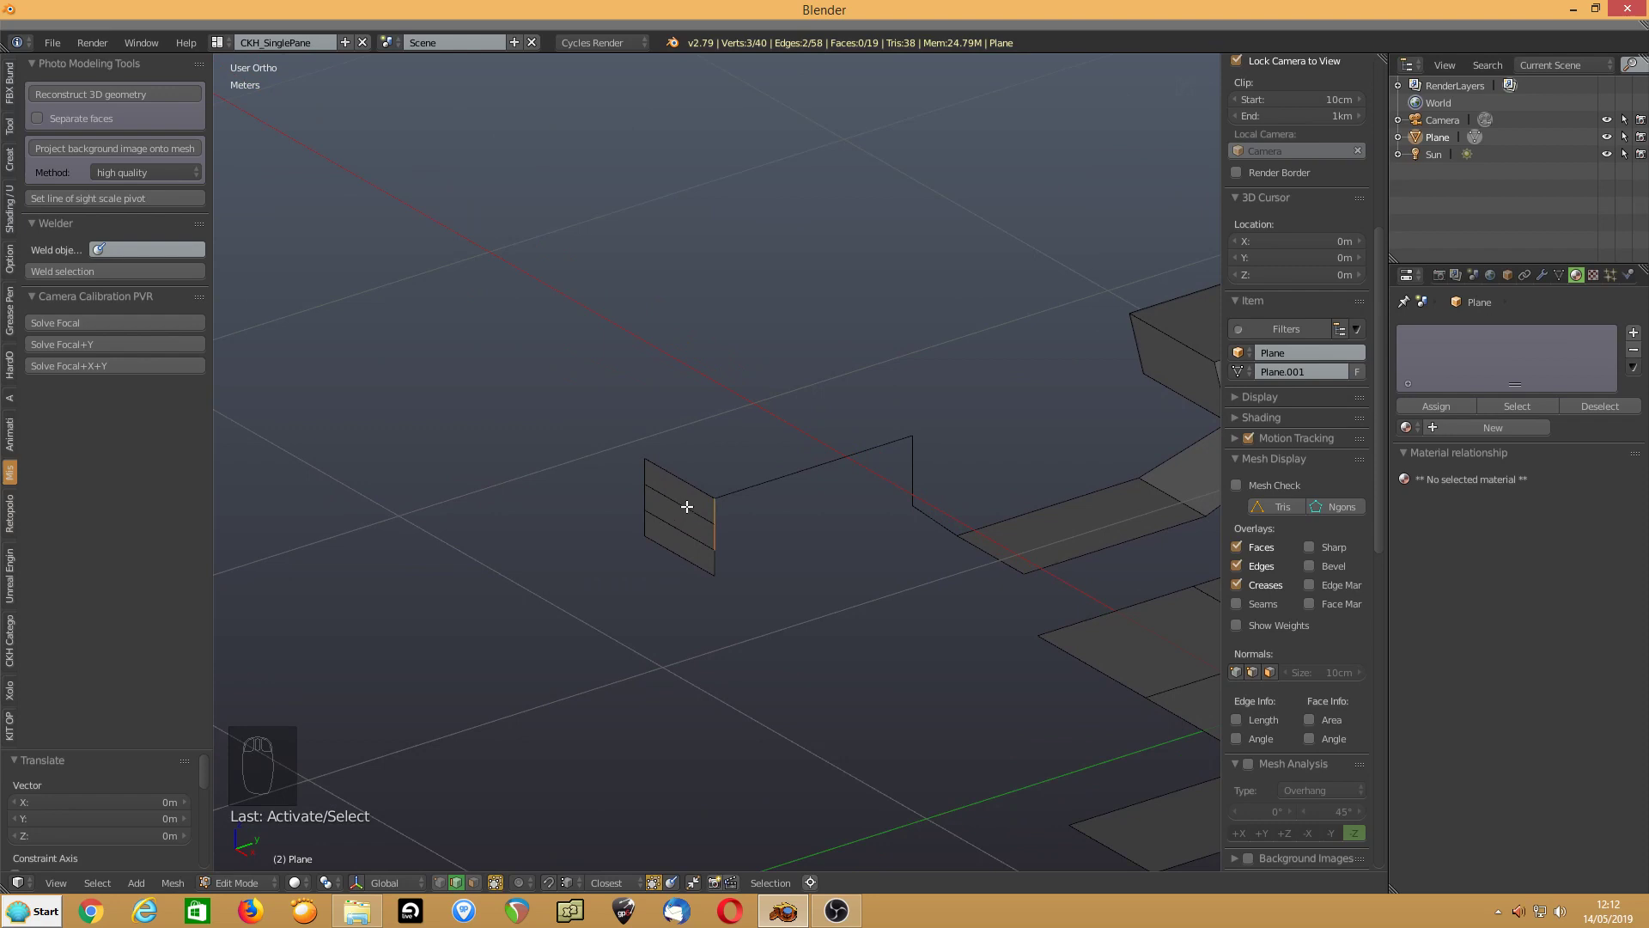
{"action": "left_click", "coordinate": [687, 507]}
Extrude the outer edge of the plane strip's corner face about -29.2 cm along Y
{"action": "scroll", "coordinate": [616, 613], "scroll_direction": "down", "scroll_amount": 4}
{"action": "scroll", "coordinate": [820, 459], "scroll_direction": "down", "scroll_amount": 2}
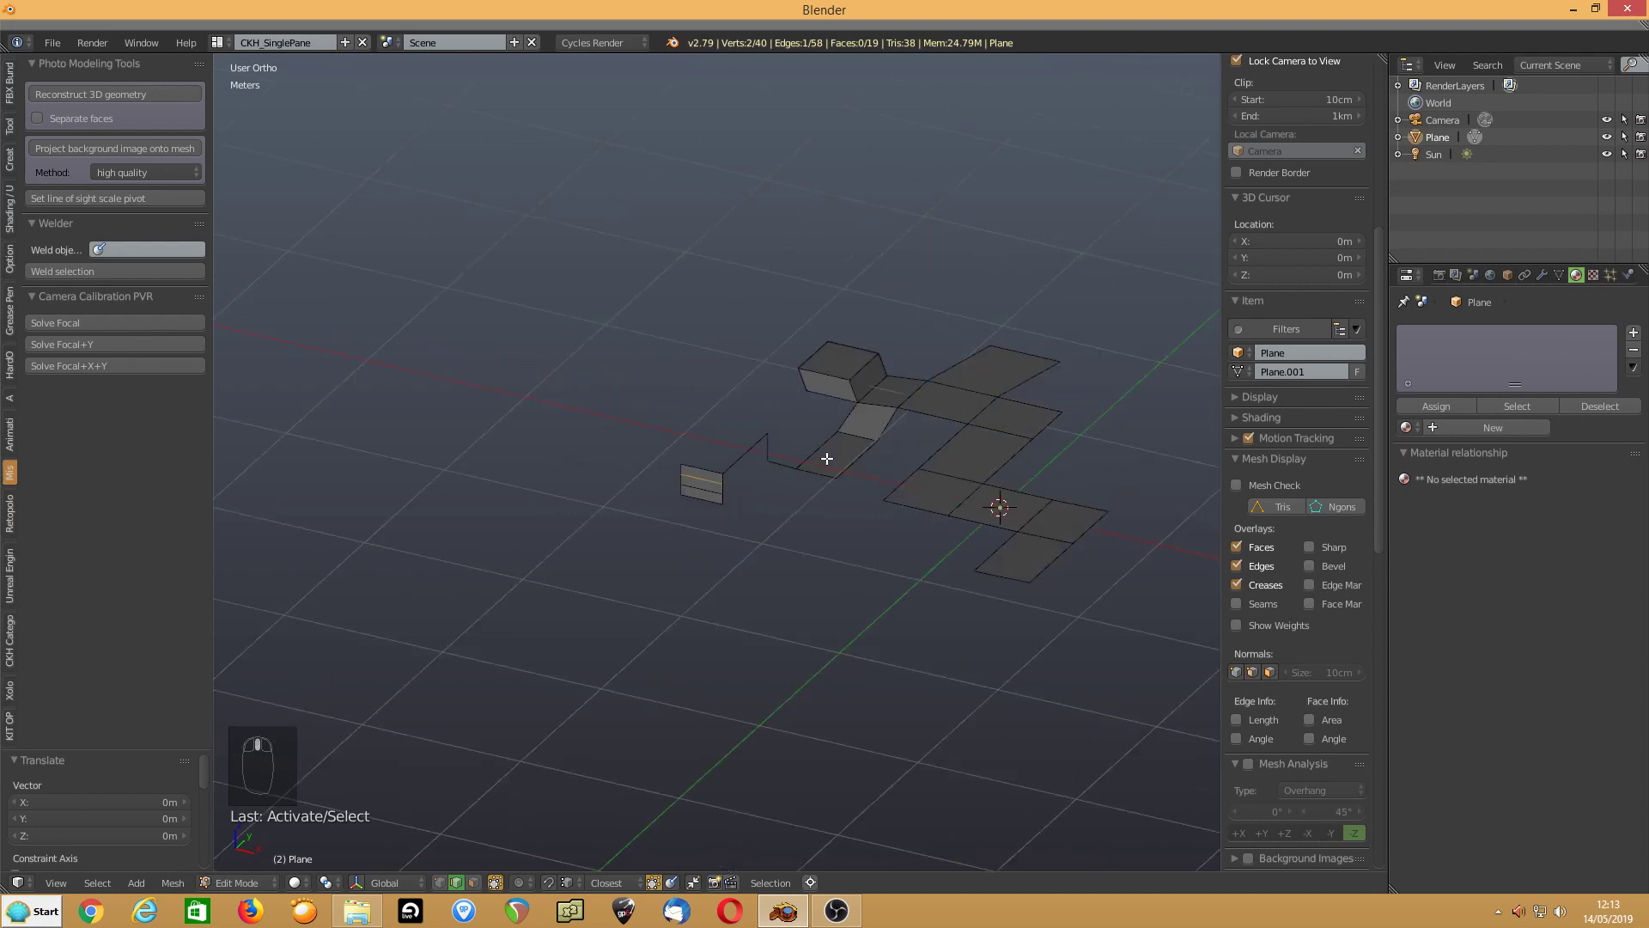
{"action": "middle_click_drag", "start_coordinate": [916, 522], "coordinate": [725, 536], "text": "shift"}
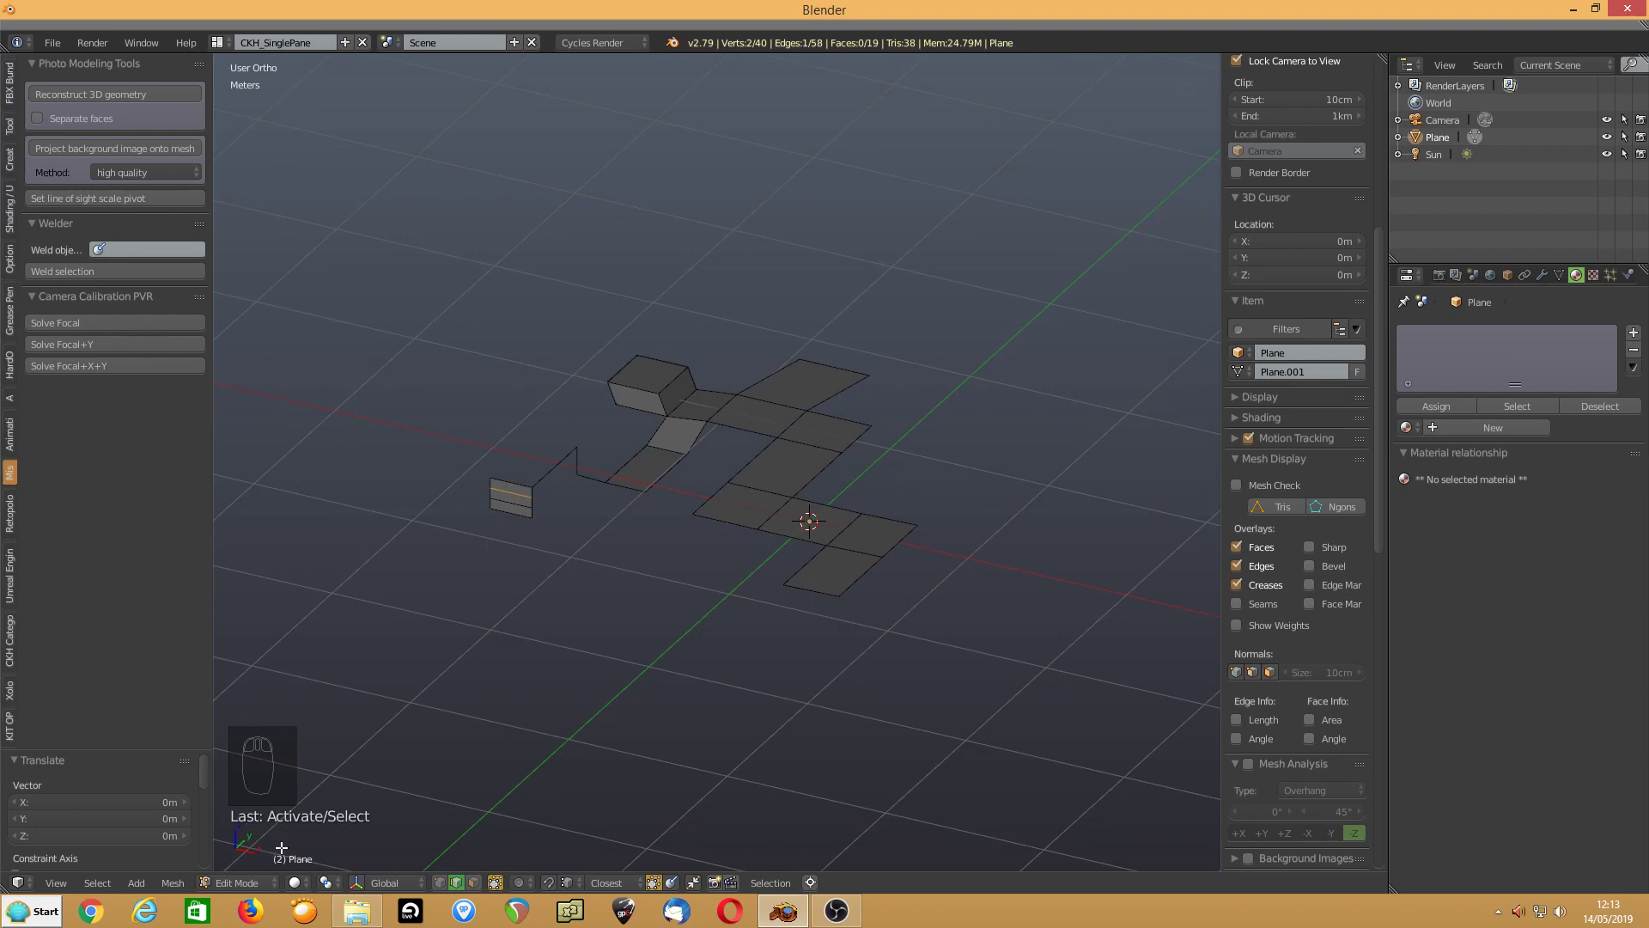
{"action": "middle_click_drag", "start_coordinate": [281, 847], "coordinate": [642, 783]}
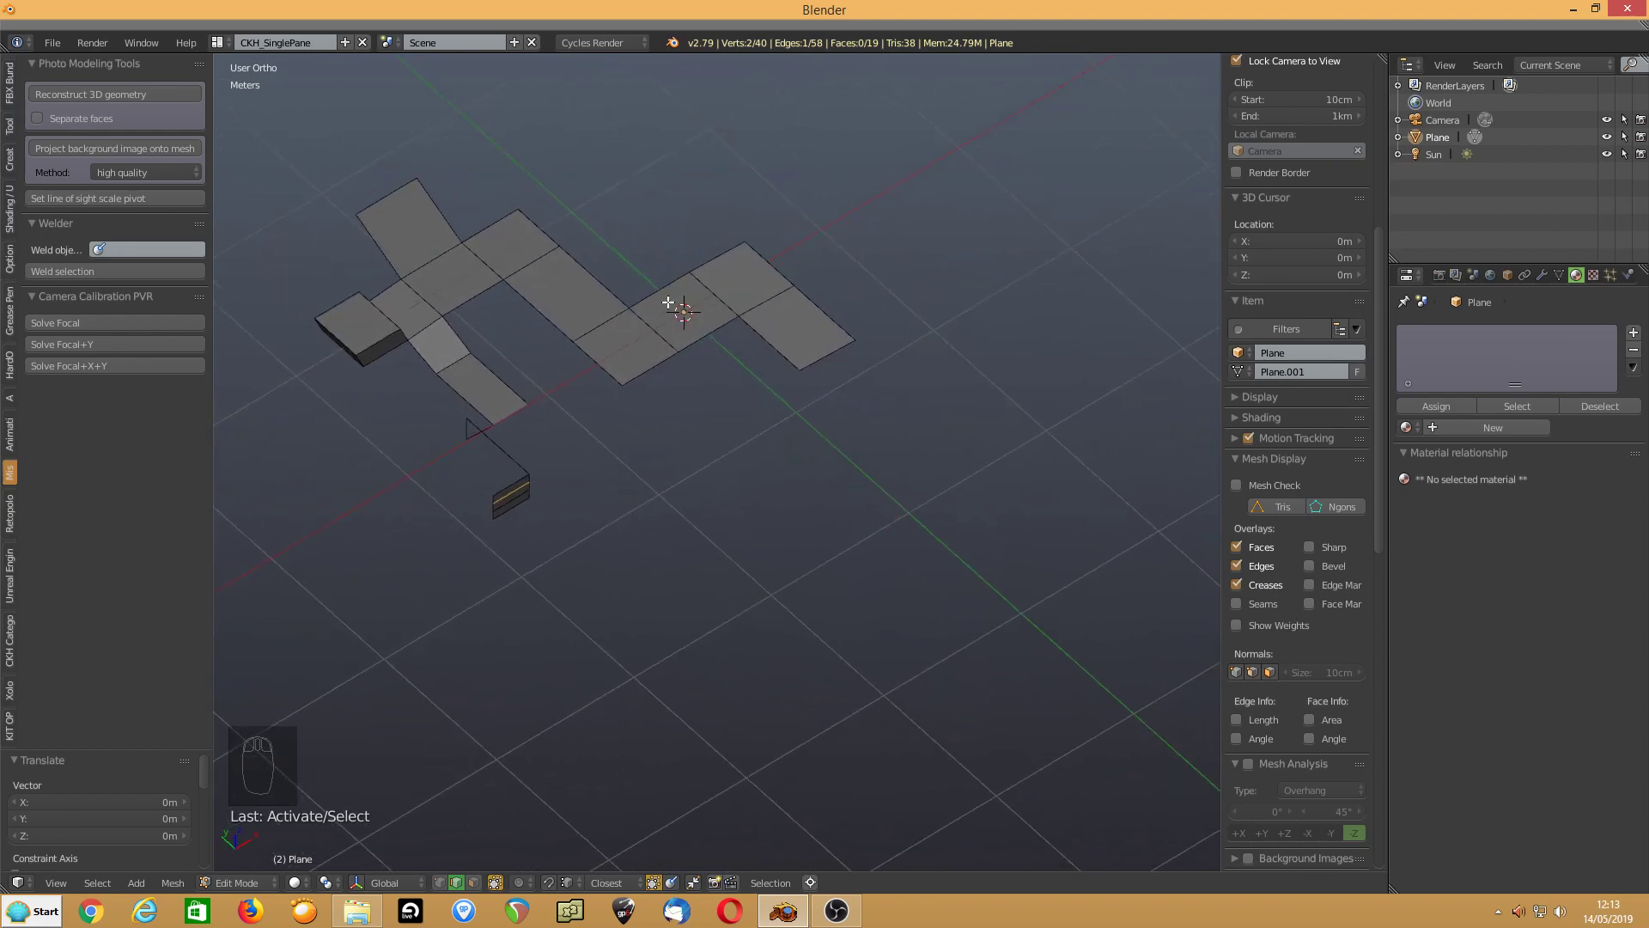
{"action": "left_click", "coordinate": [638, 378]}
{"action": "key", "text": "e"}
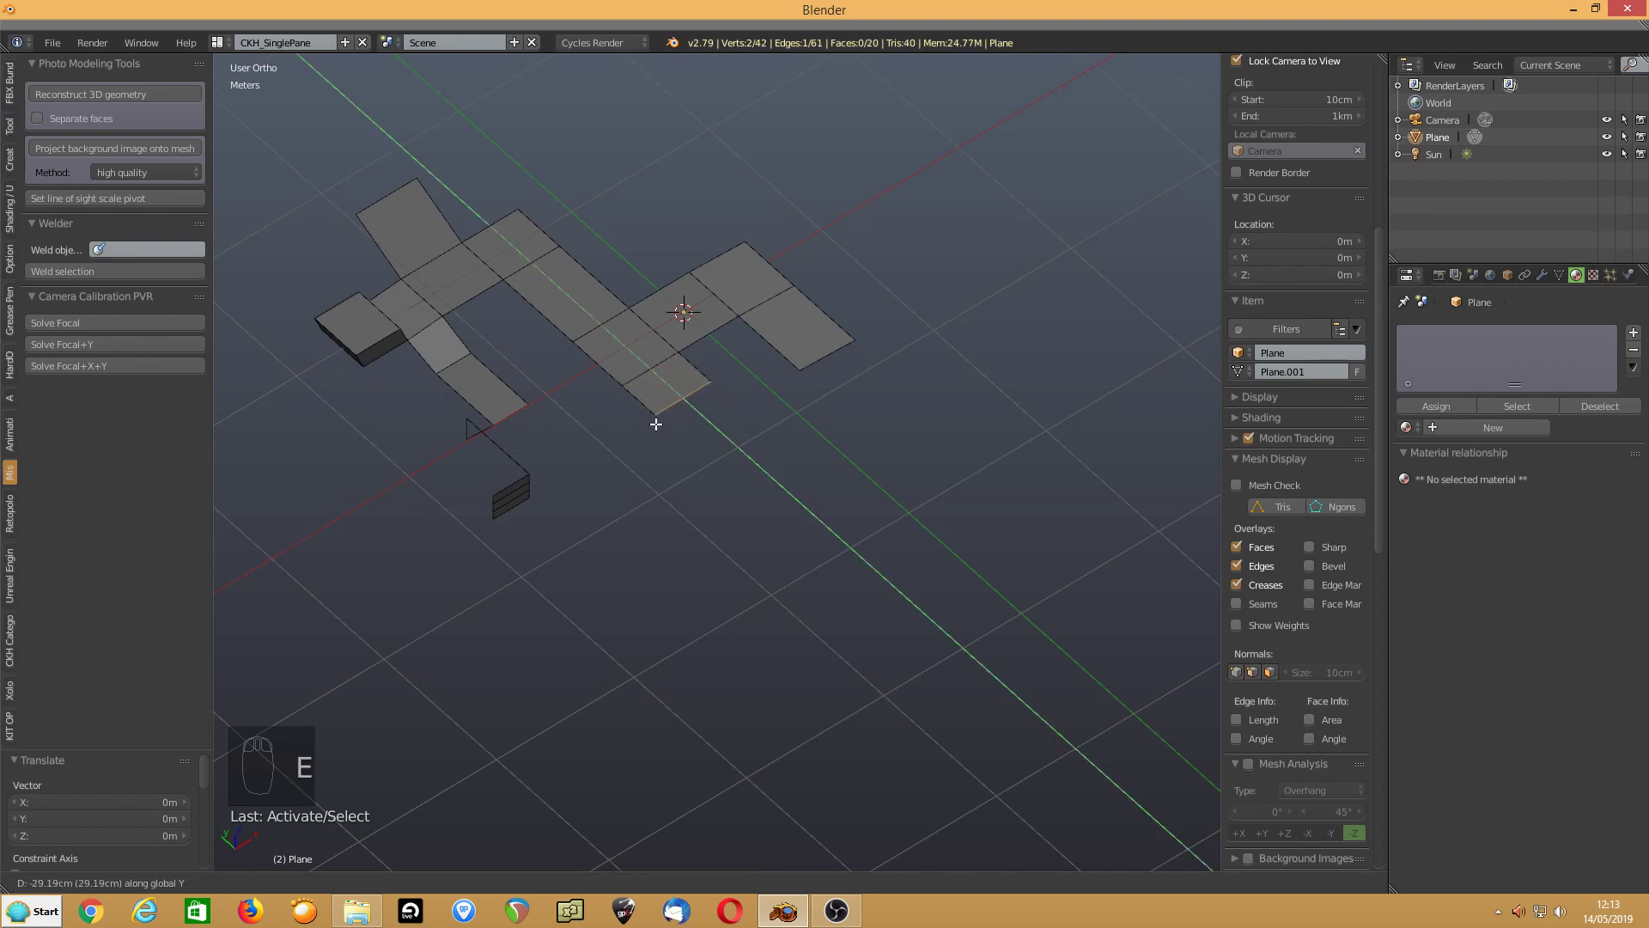
{"action": "left_click", "coordinate": [656, 424]}
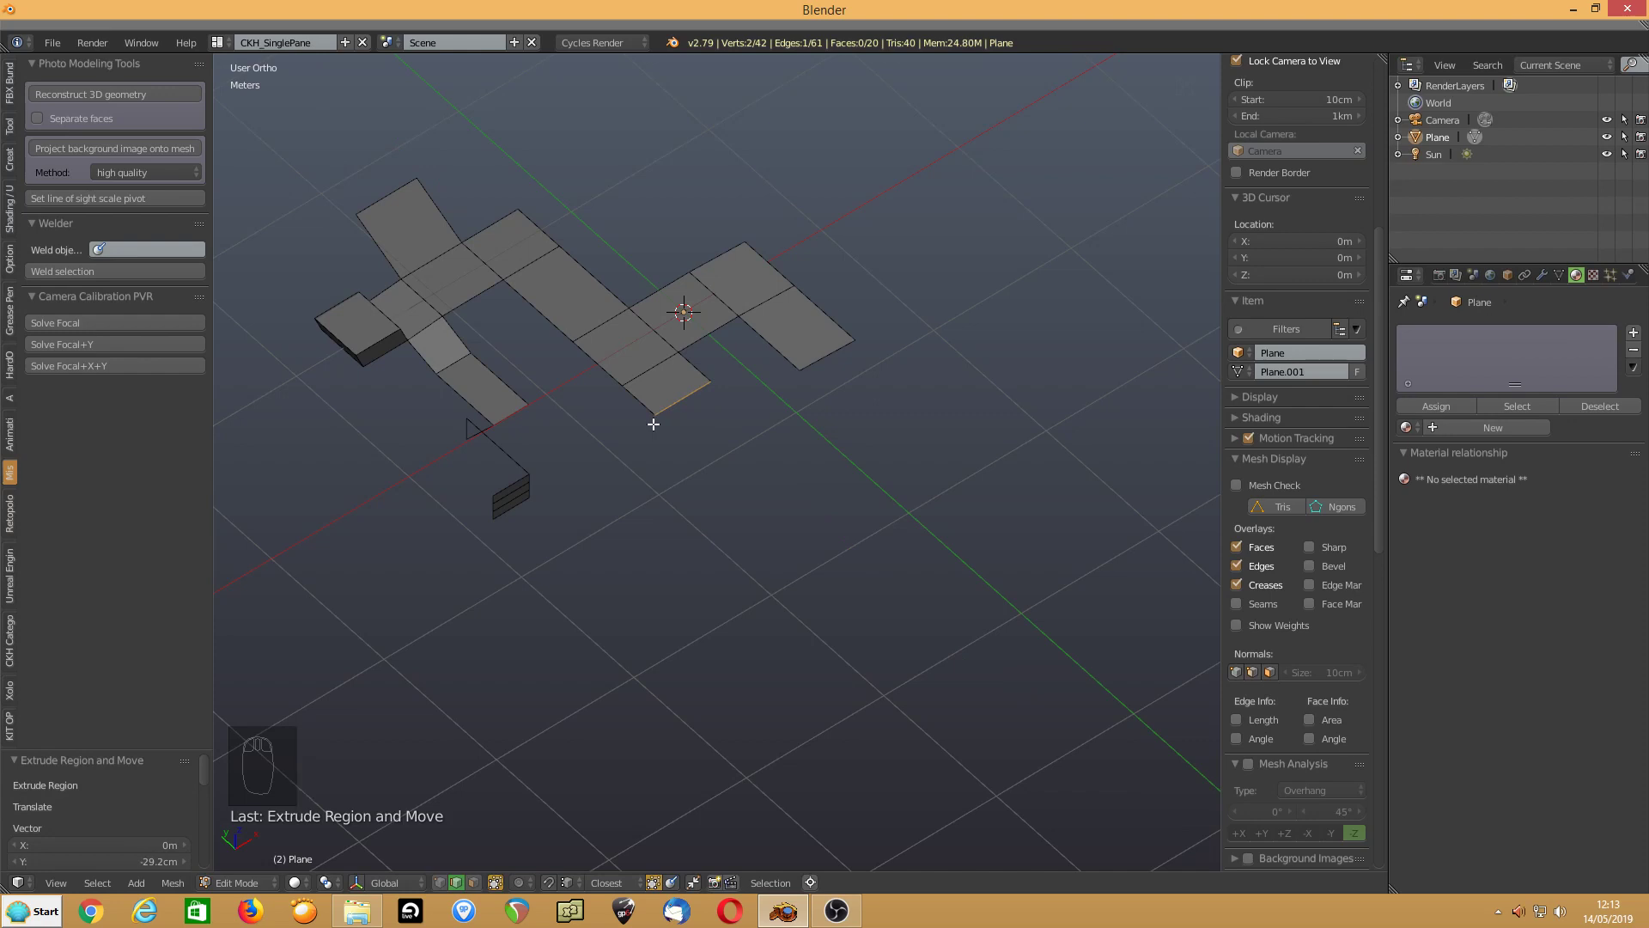
Extrude the selected end edge of the strip -20 cm along Y, and extrude the new edge another -25 cm along Y
{"action": "key", "text": "e"}
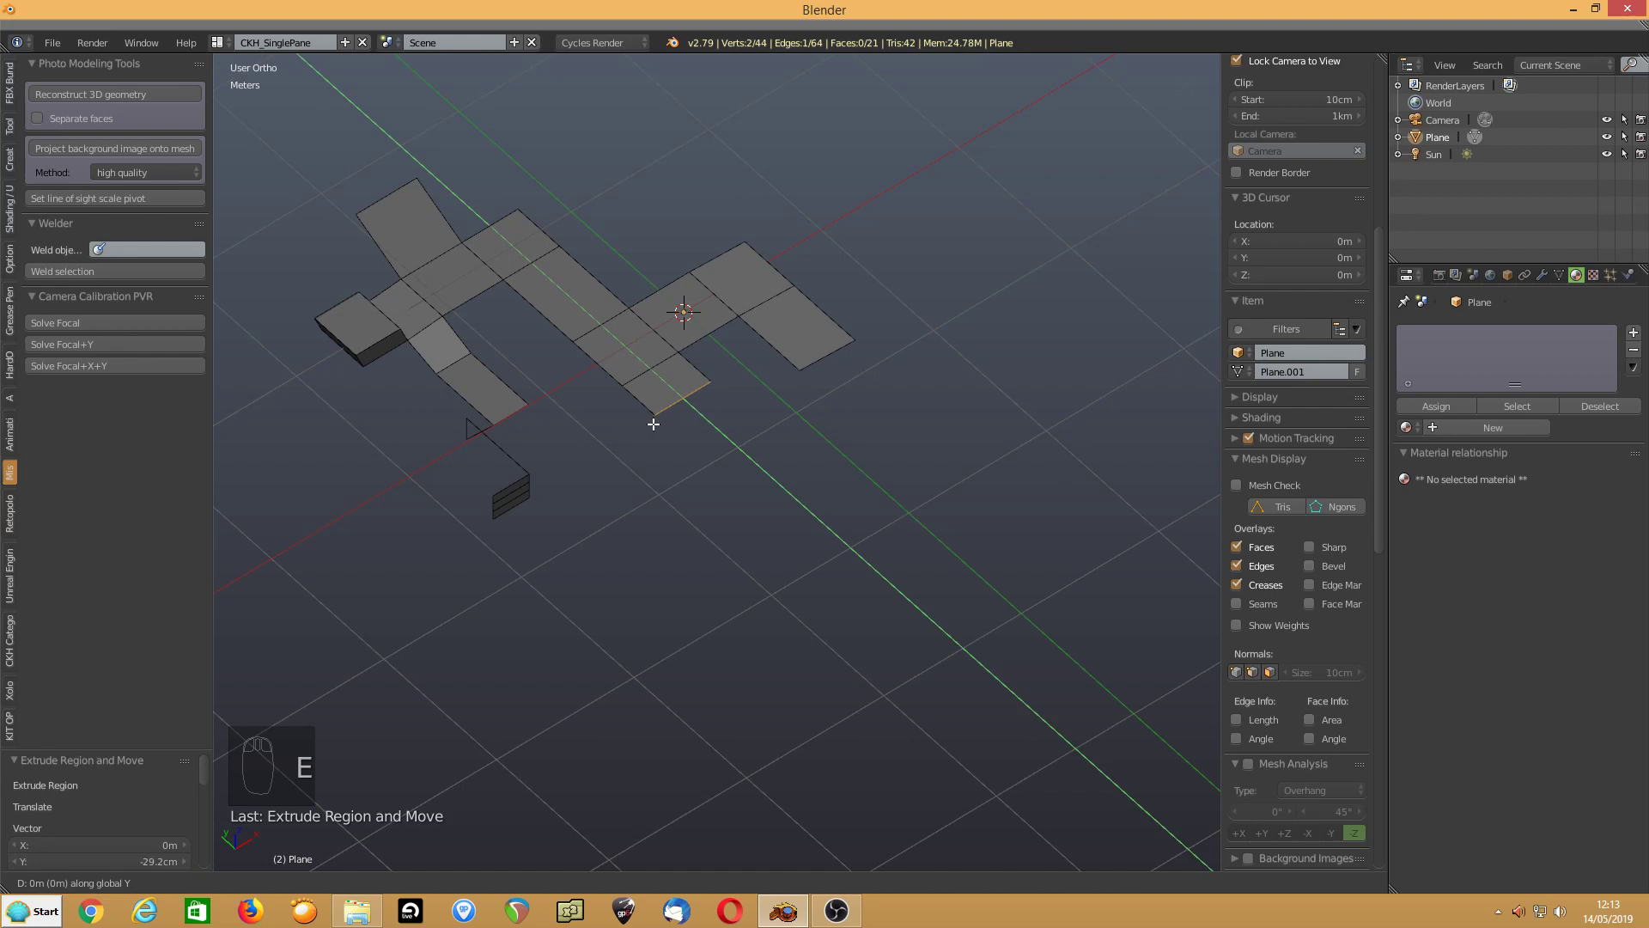
{"action": "type", "text": ".2"}
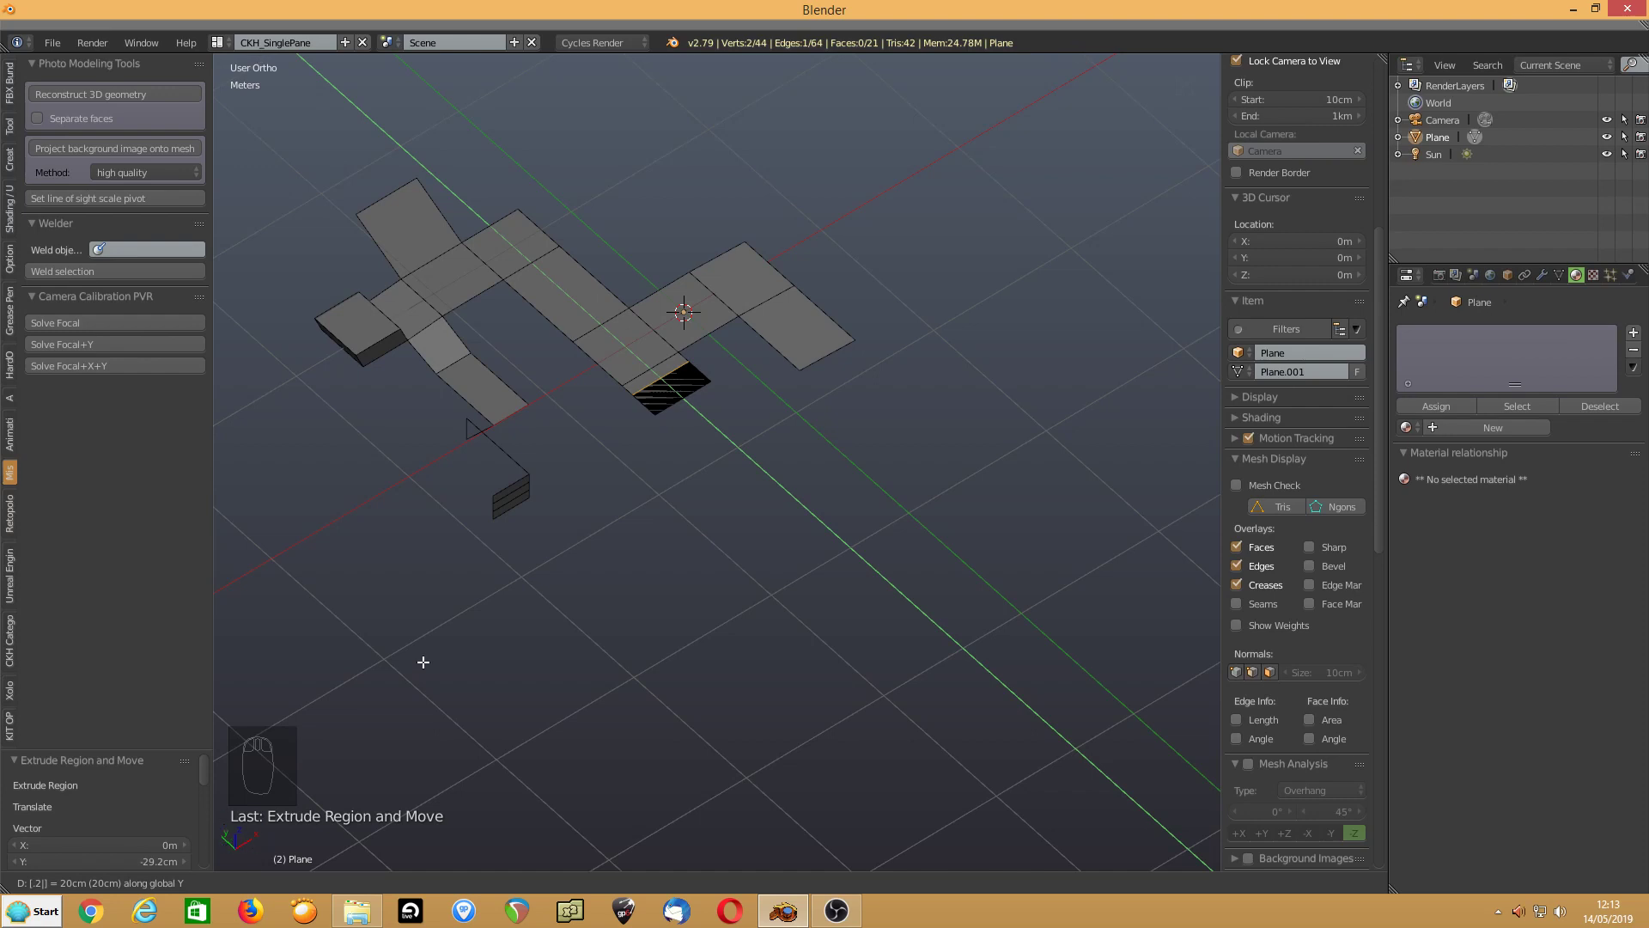
{"action": "key", "text": "minus"}
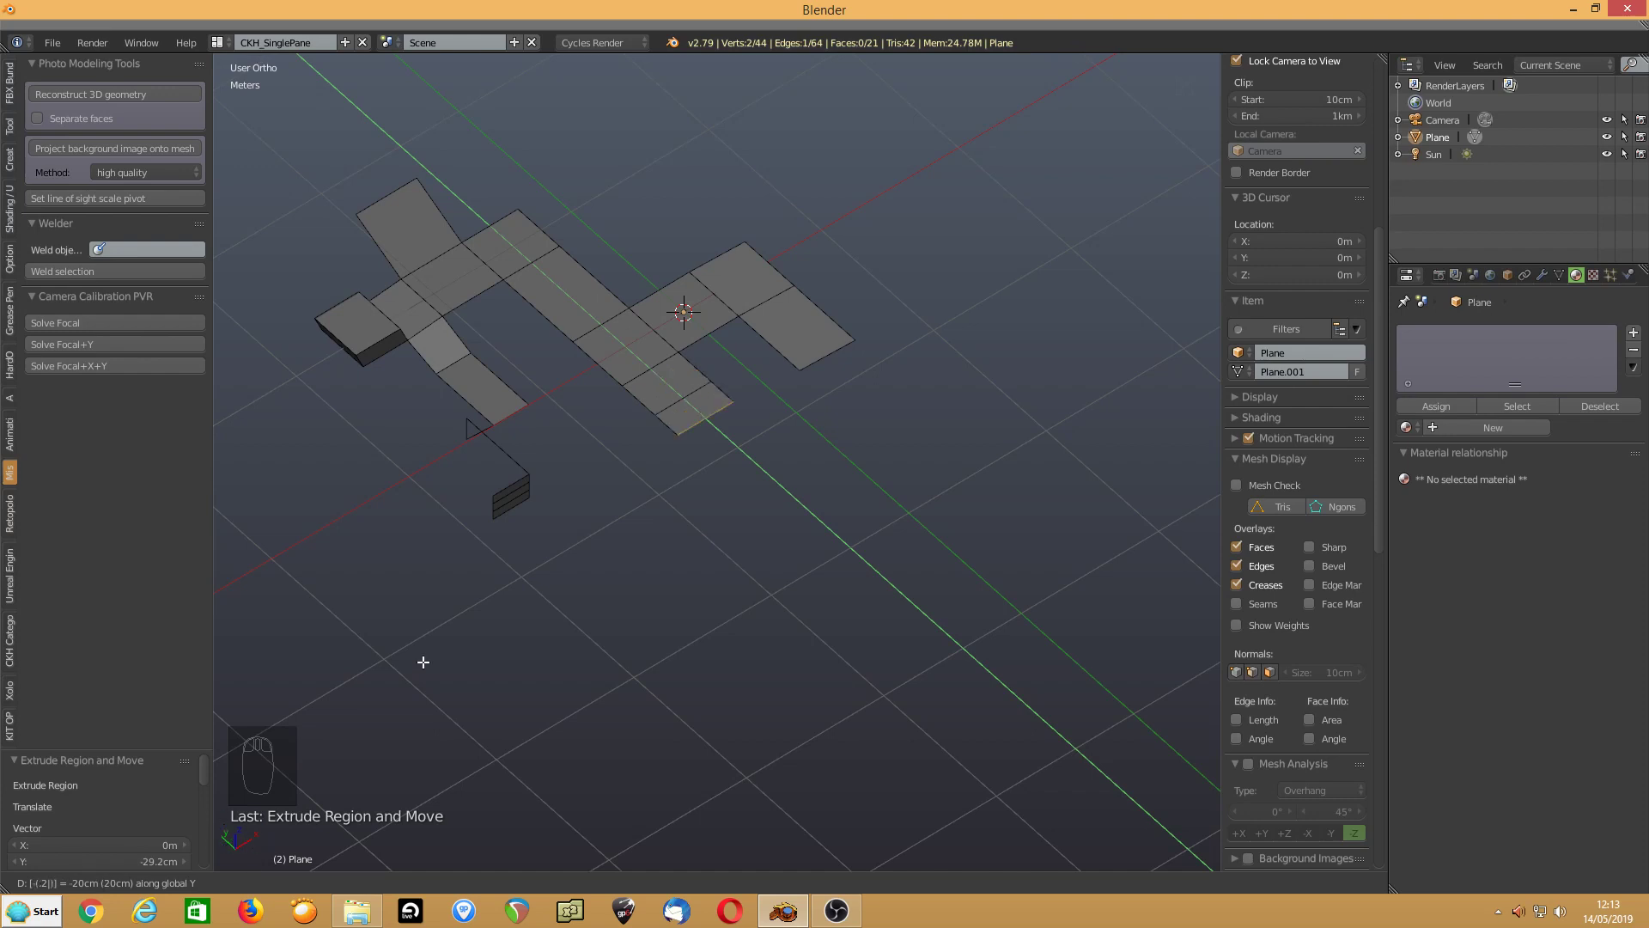
{"action": "key", "text": "Return"}
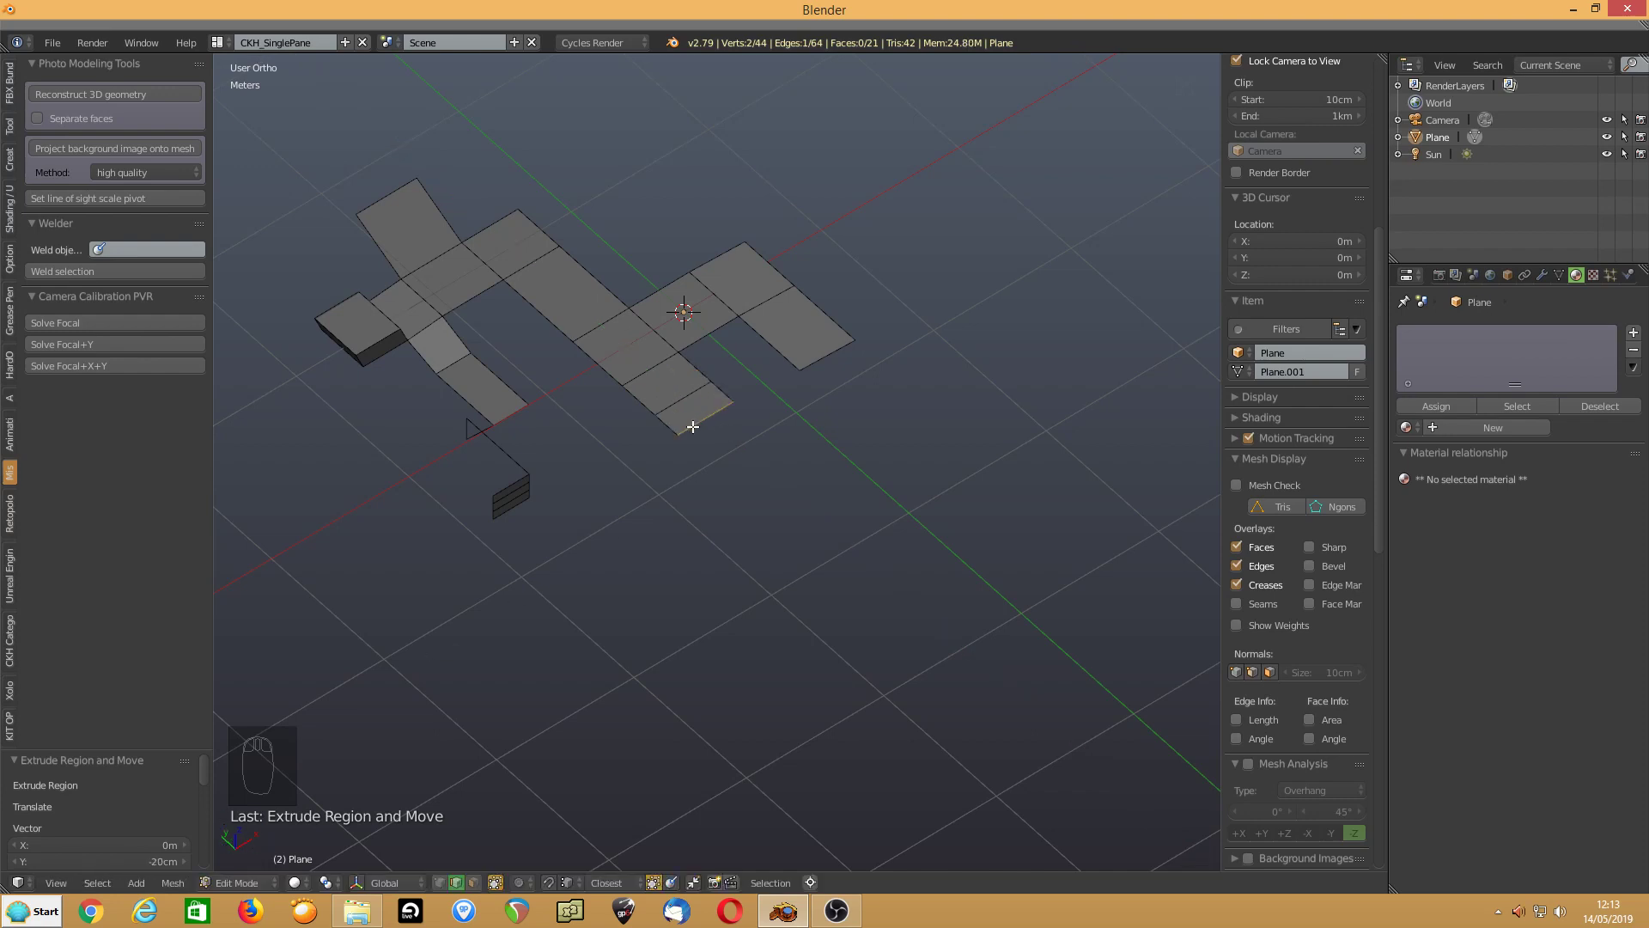
{"action": "type", "text": "e-.25"}
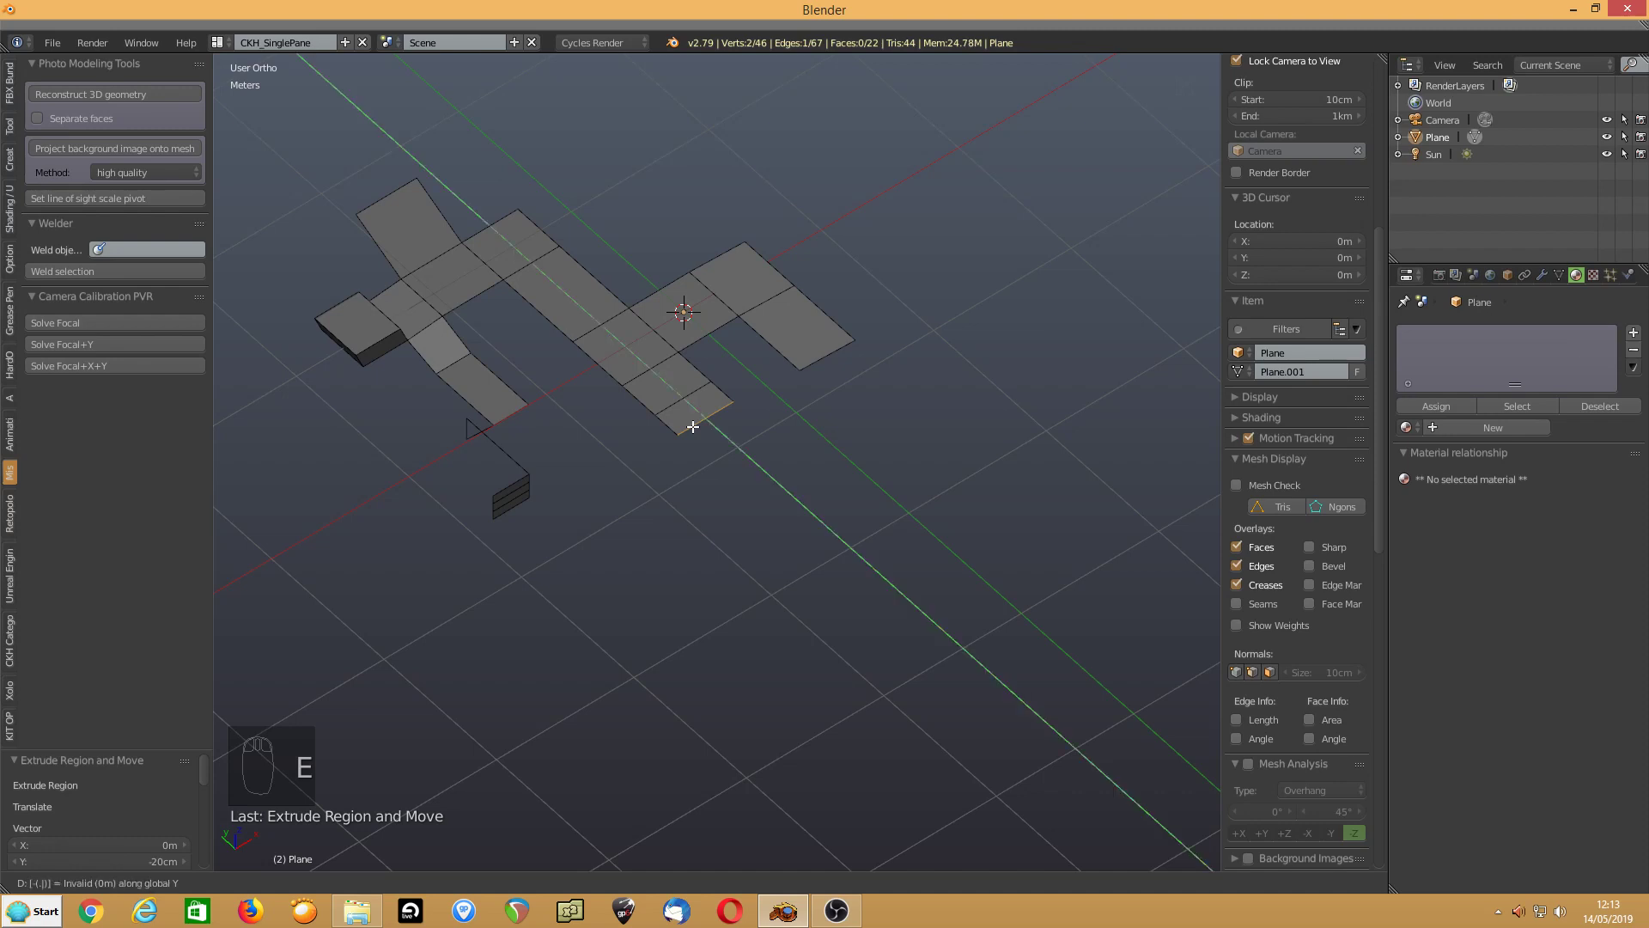
{"action": "key", "text": "Return"}
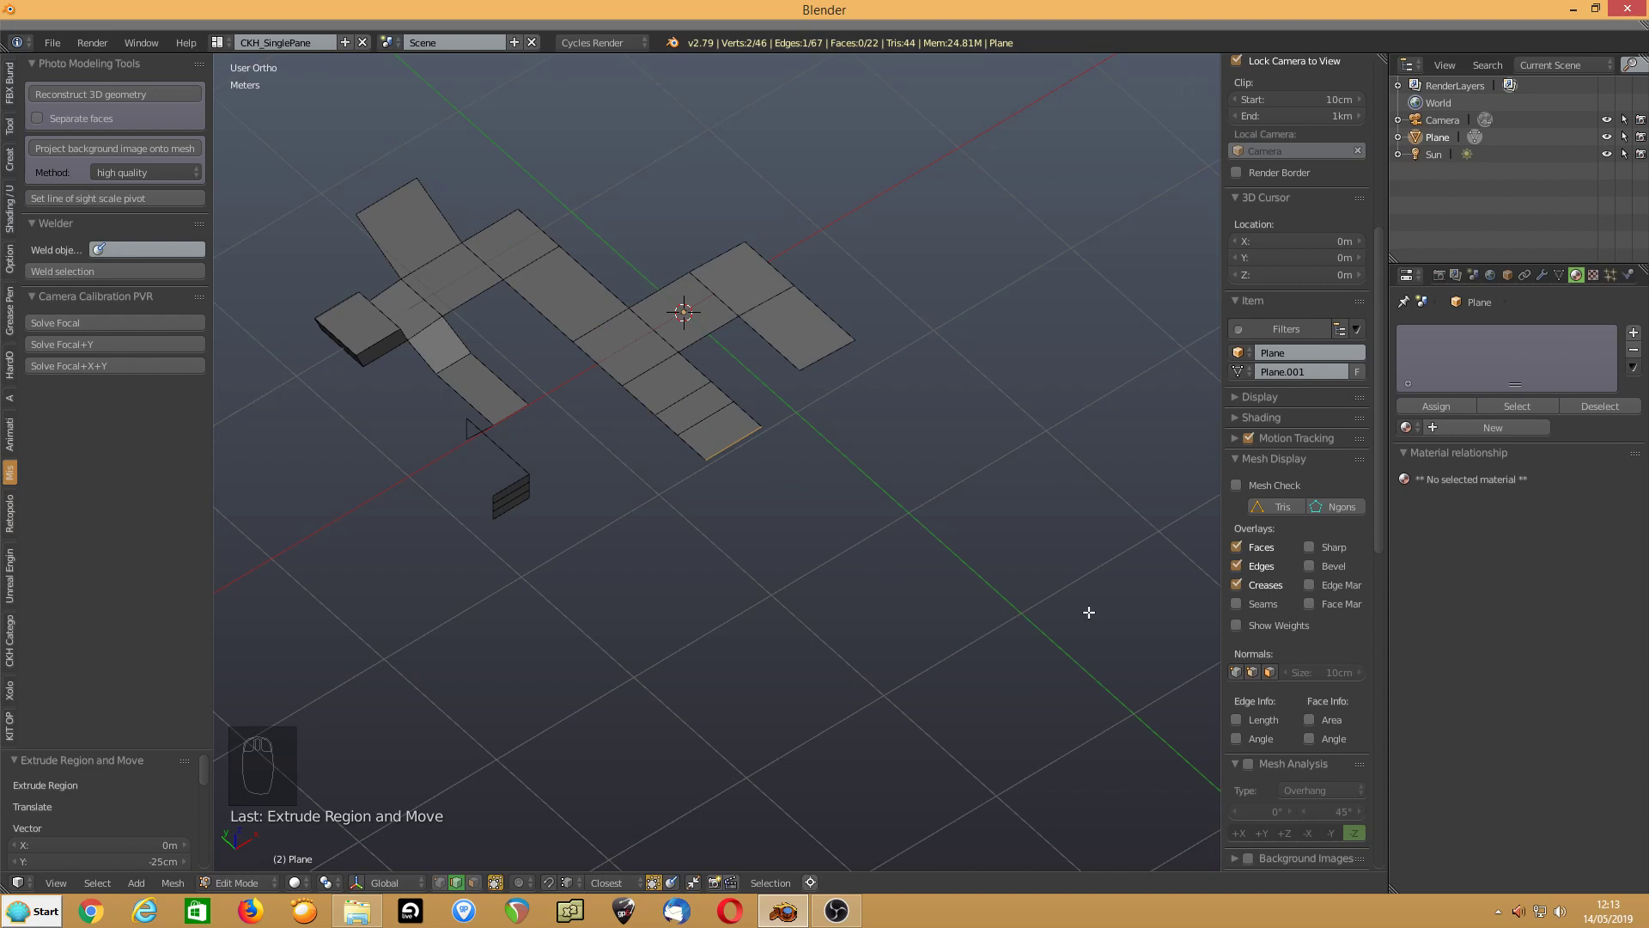
Extrude the side edge of the strip's last face, facing negative X, by -50 cm along X
{"action": "left_click", "coordinate": [695, 444]}
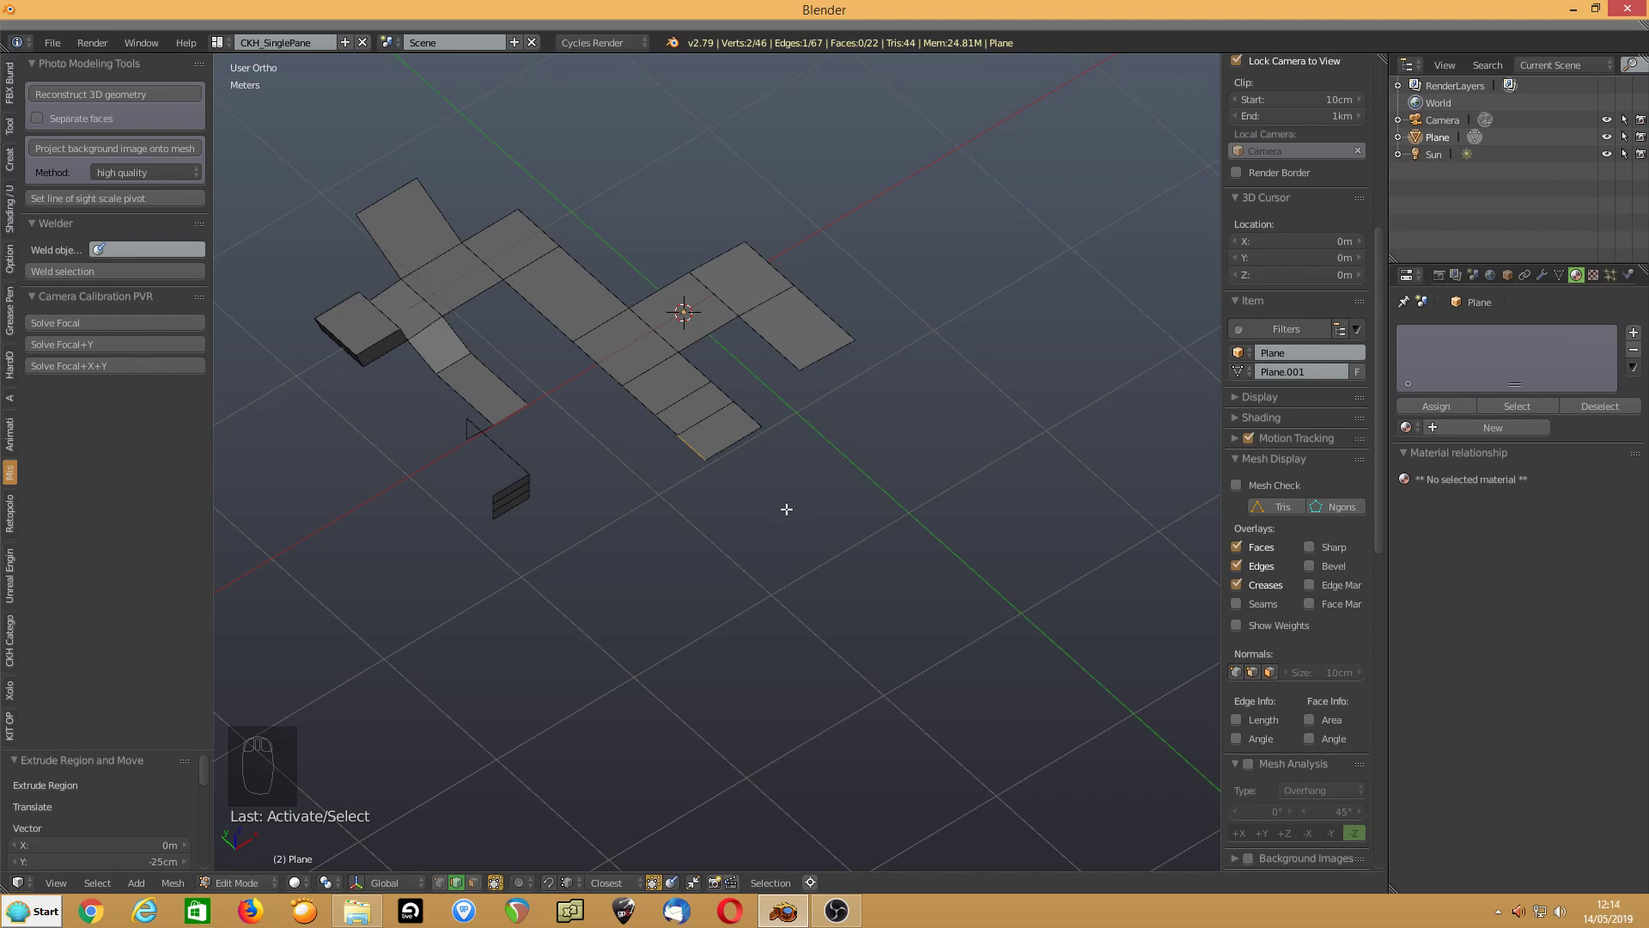
{"action": "type", "text": "e"}
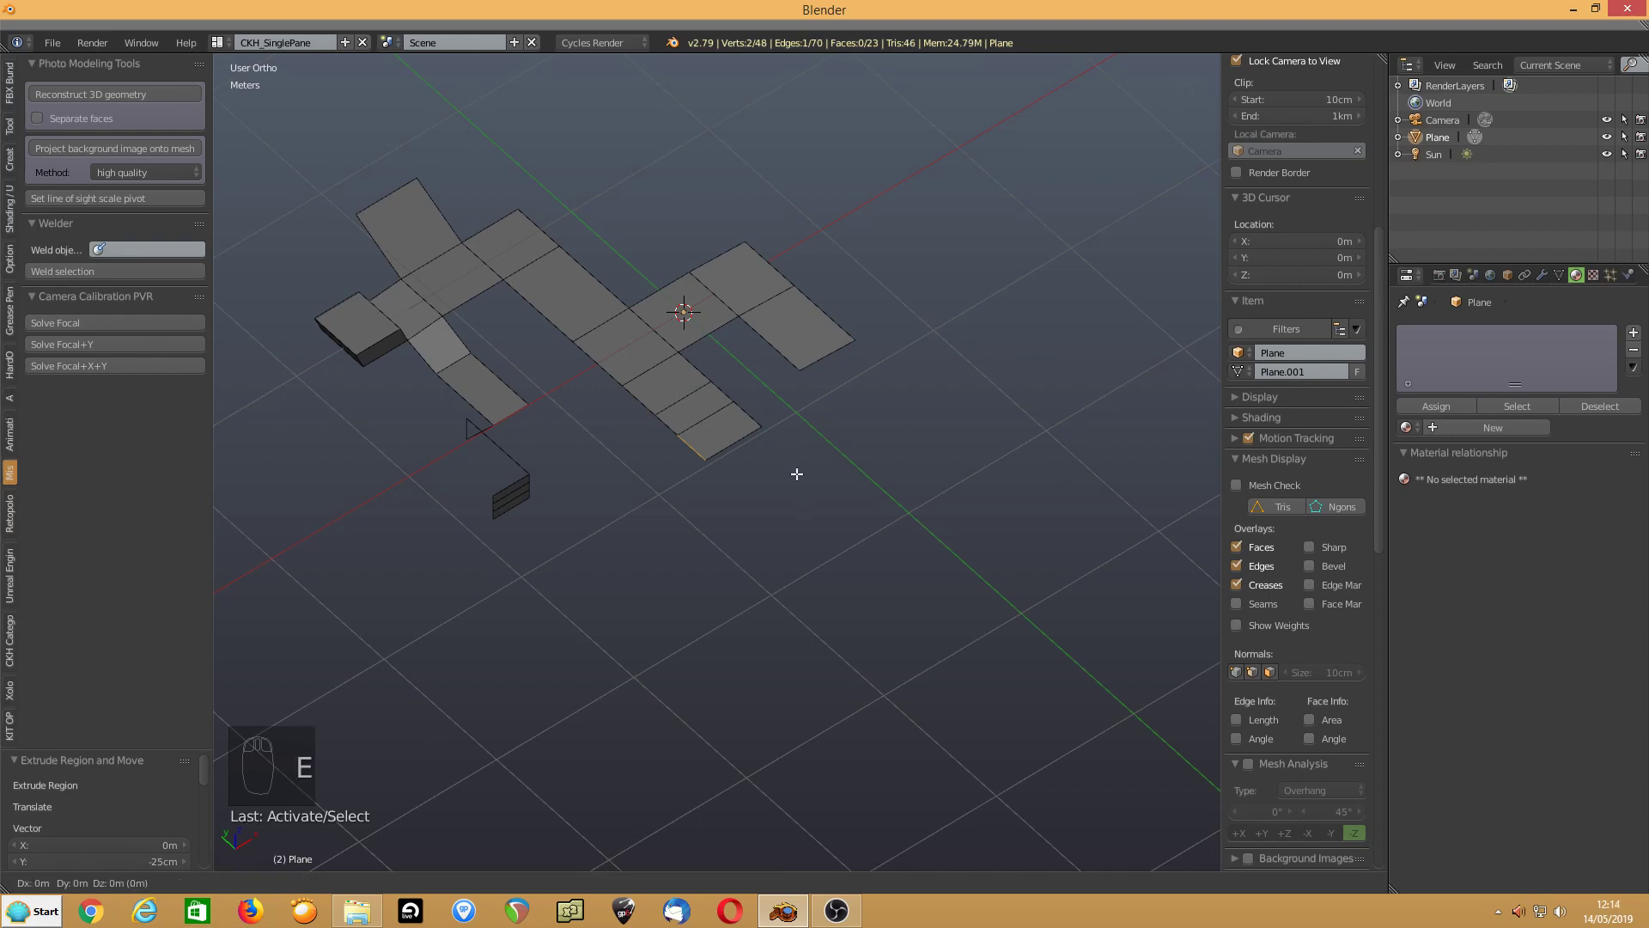
{"action": "type", "text": "-.5"}
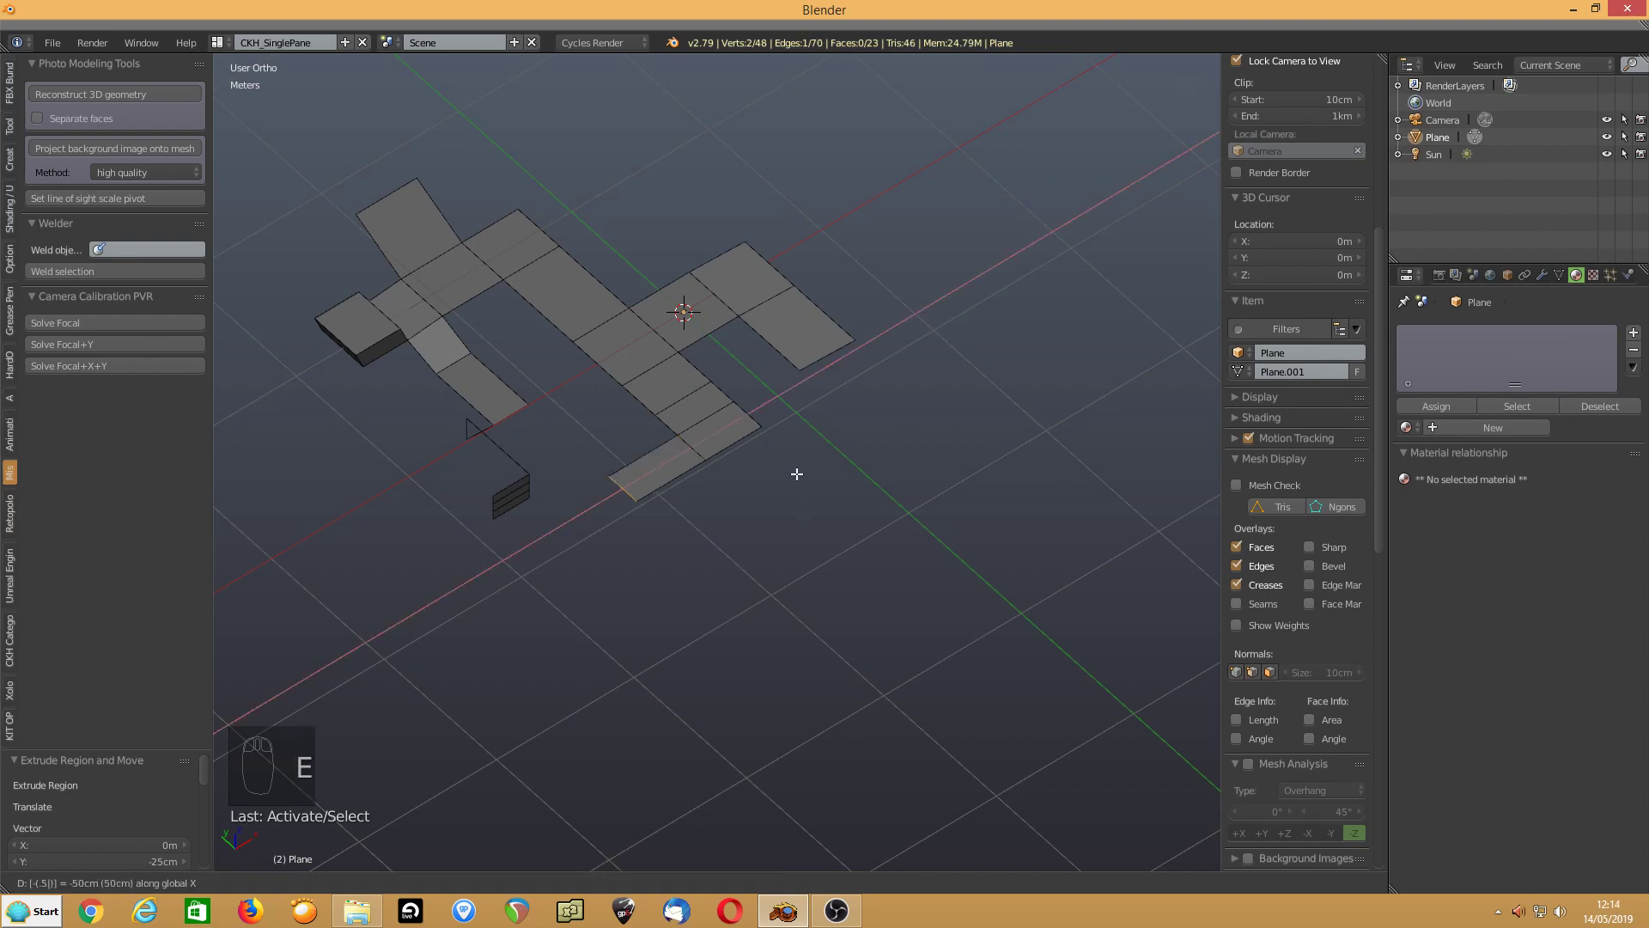
{"action": "key", "text": "Return"}
Continue the new branch from its end edge with two extrusions along X, -20 cm and -50 cm
{"action": "type", "text": "e"}
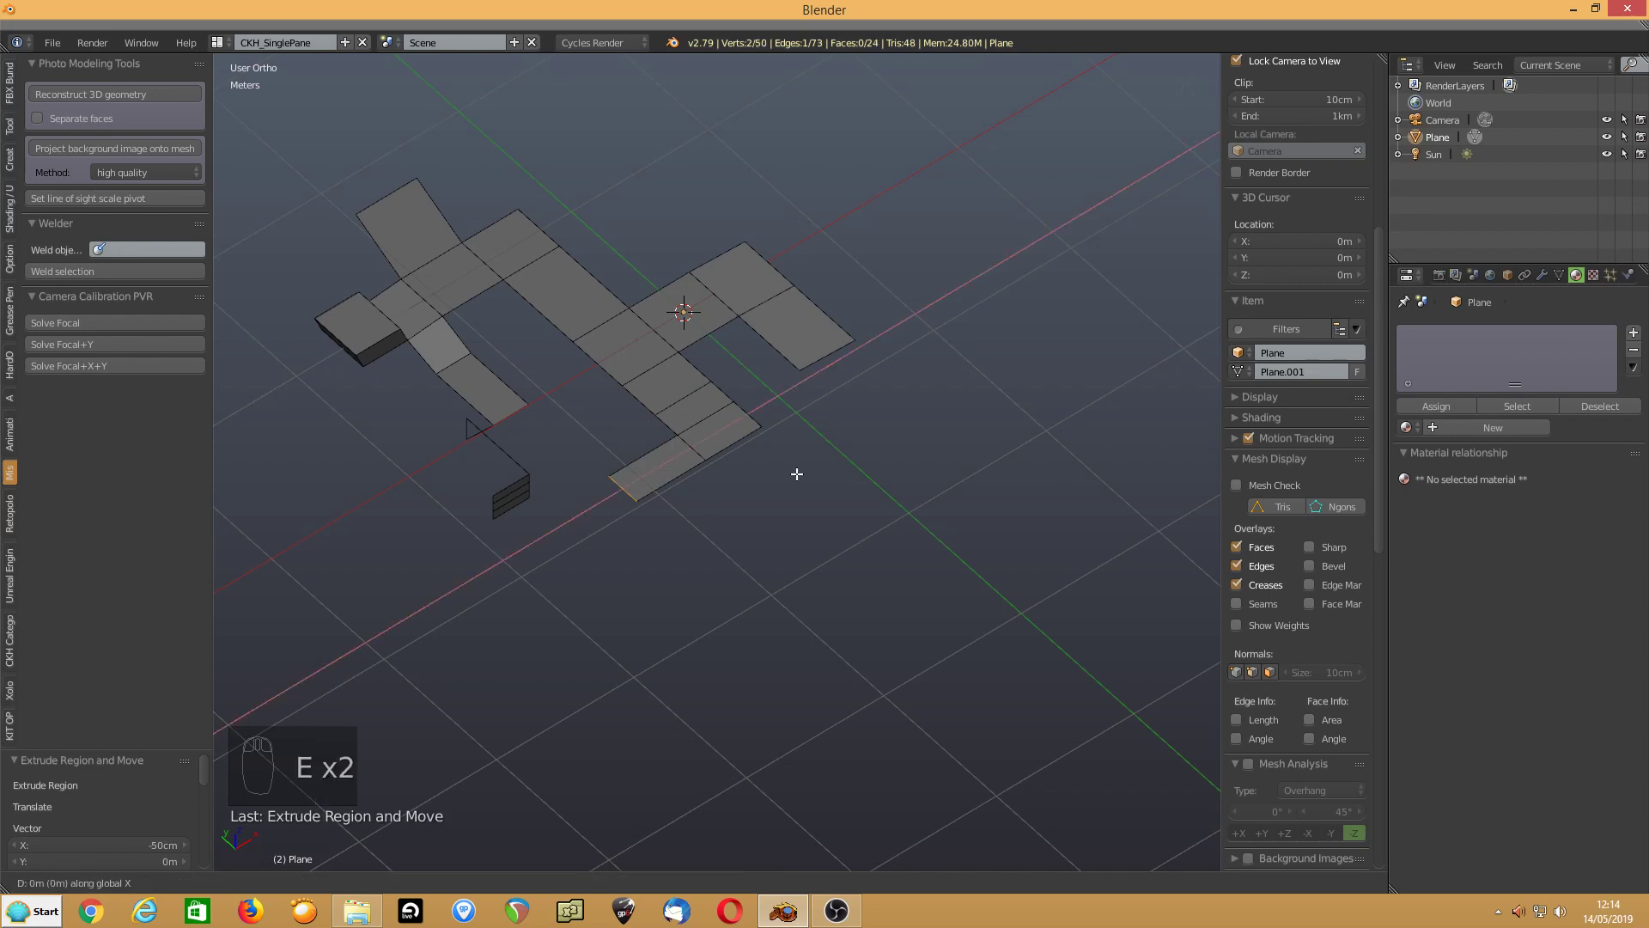
{"action": "type", "text": "-.2"}
{"action": "key", "text": "Return"}
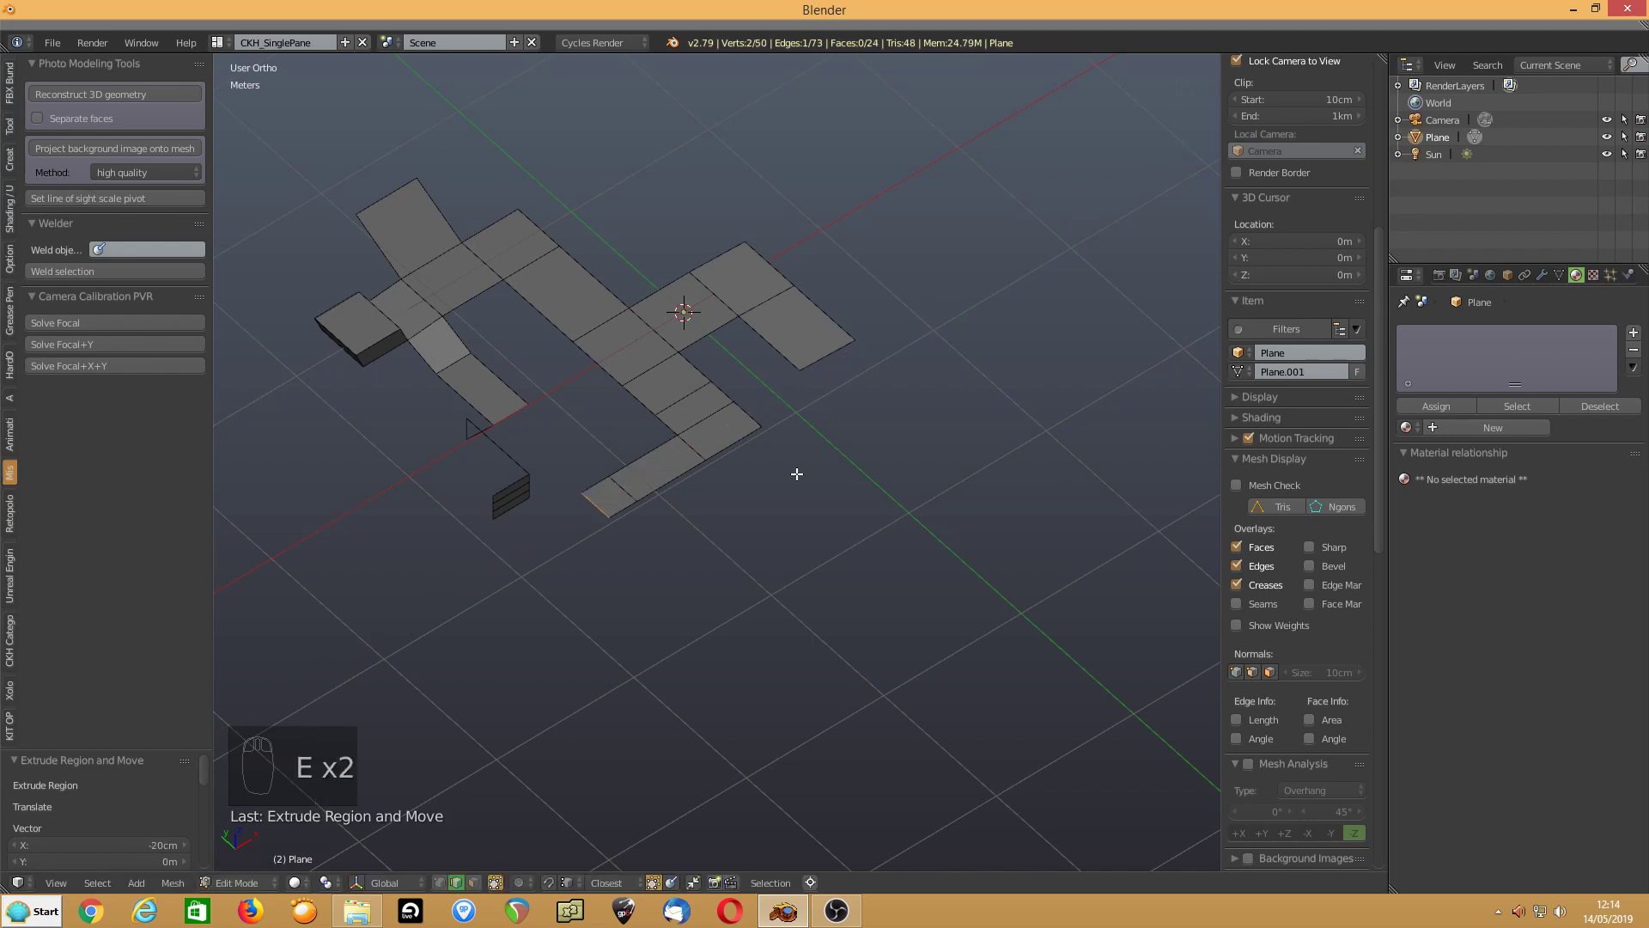
{"action": "type", "text": "e-.5"}
{"action": "key", "text": "Return"}
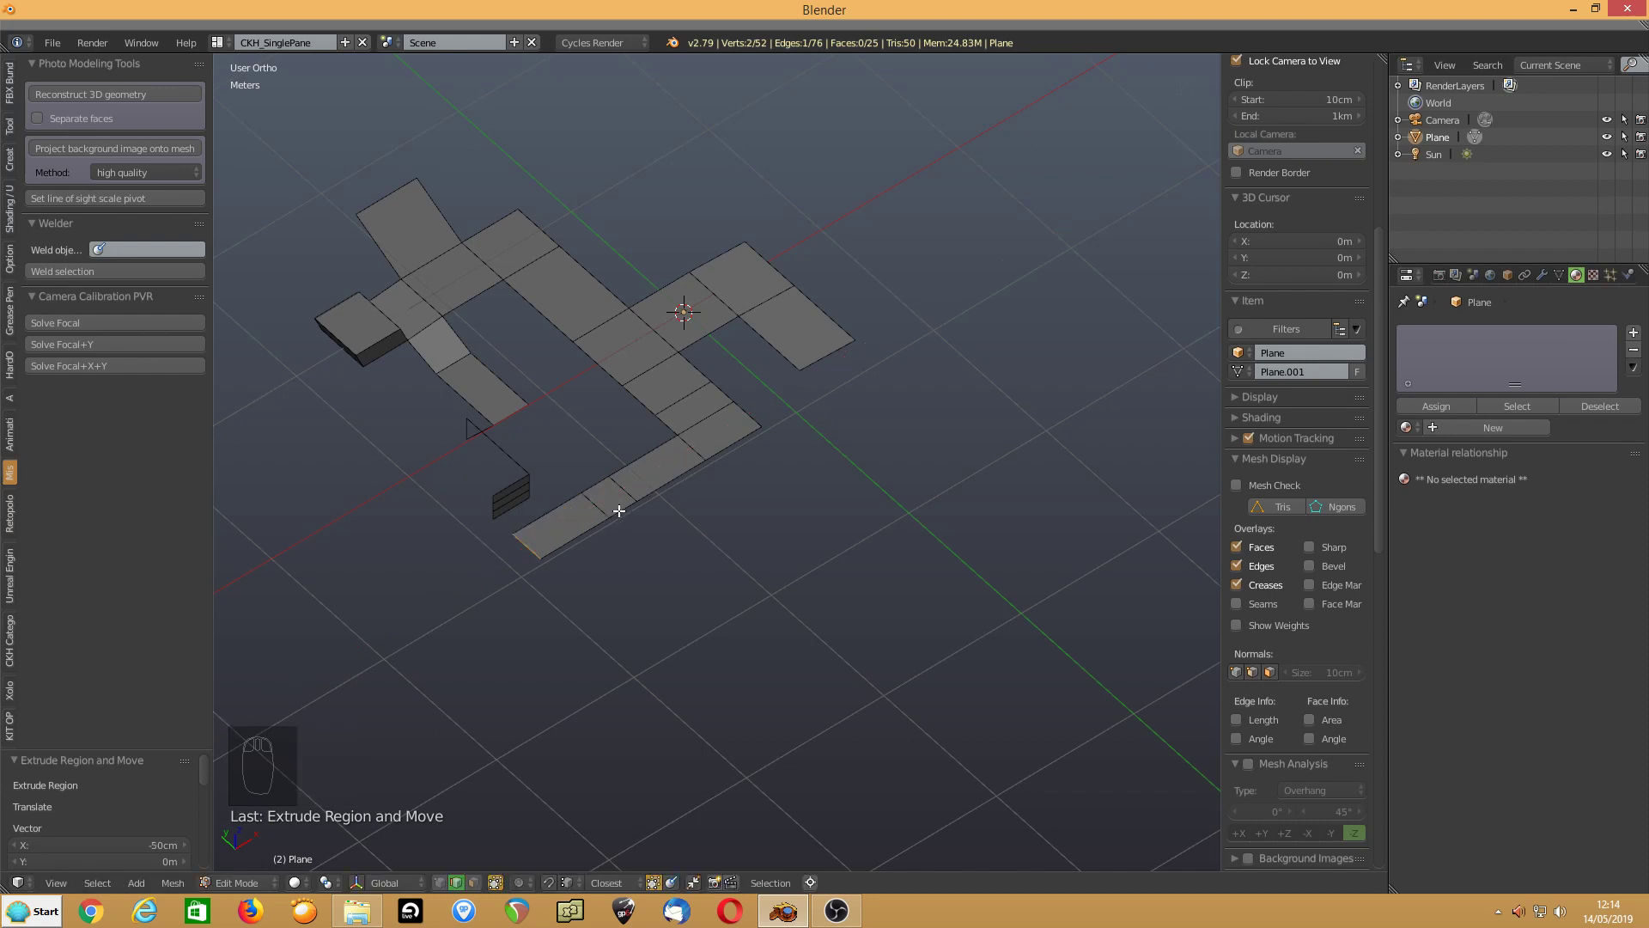
Extrude the outer end edge of the arm beyond the 3D cursor 50 cm along positive X
{"action": "left_click", "coordinate": [779, 261]}
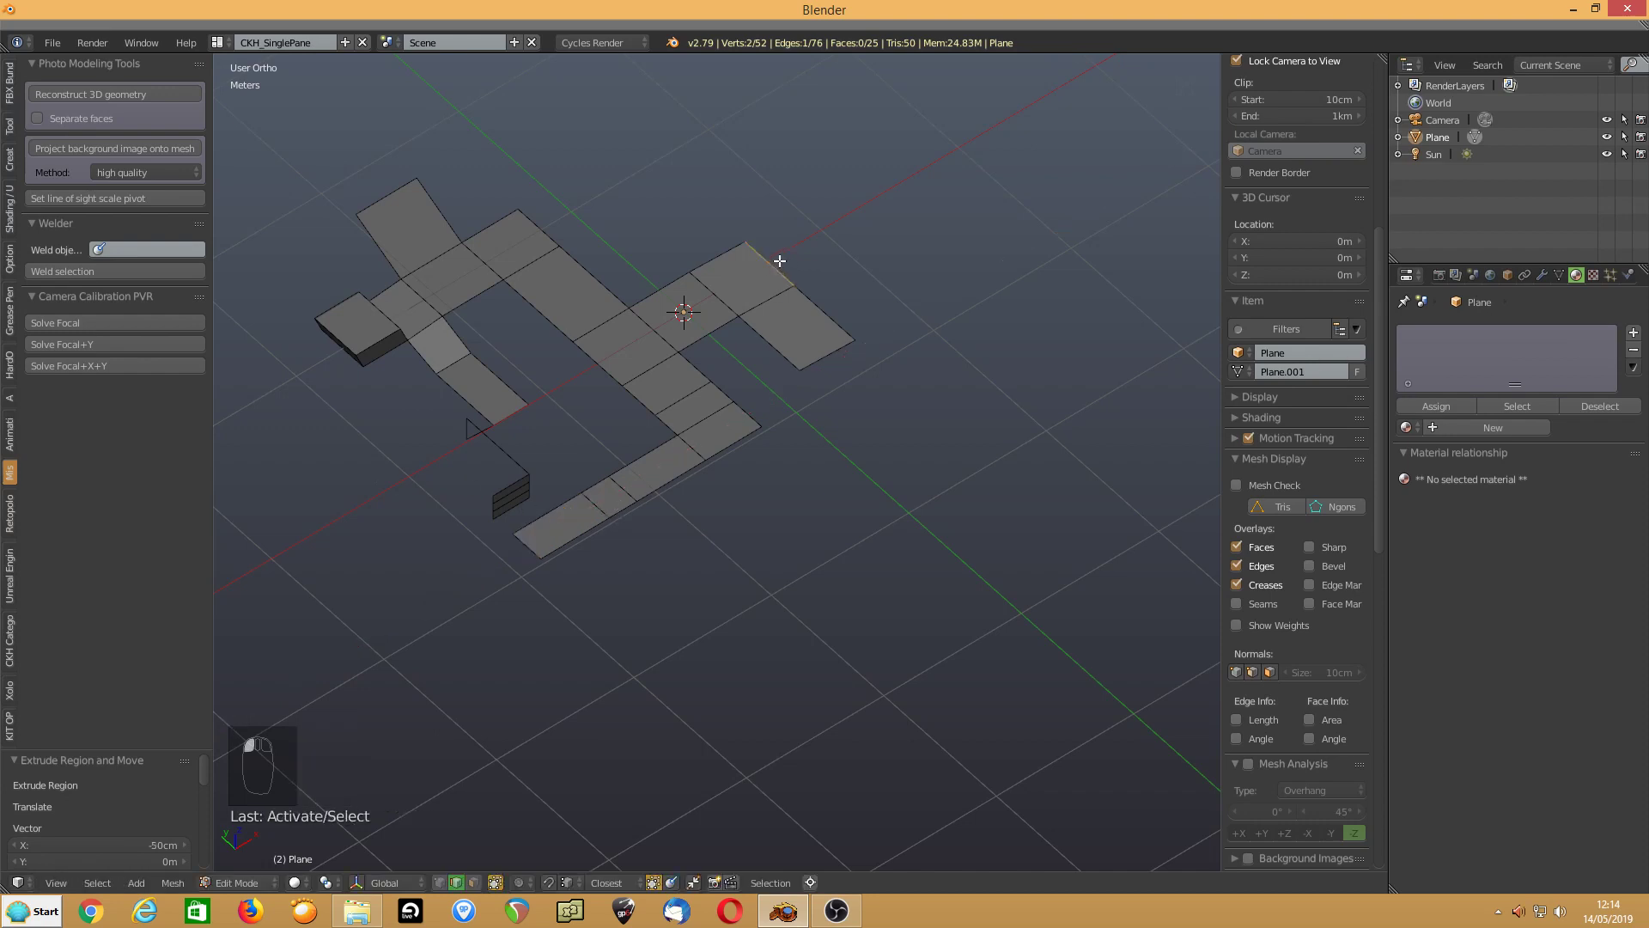
{"action": "type", "text": "e.5"}
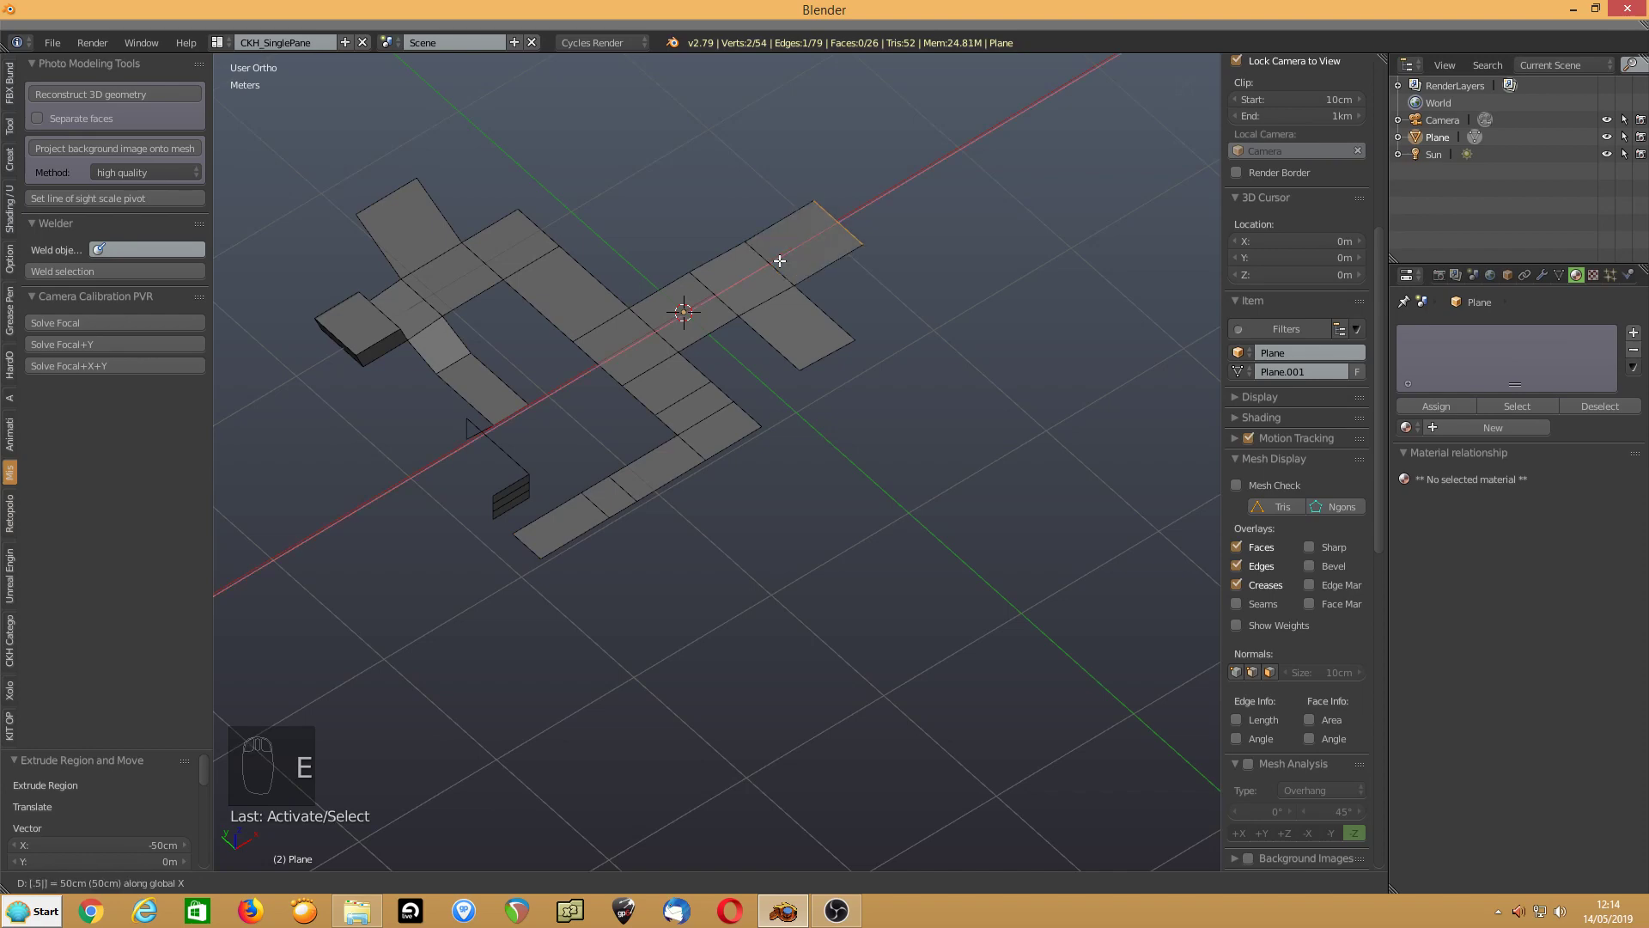
{"action": "key", "text": "Return"}
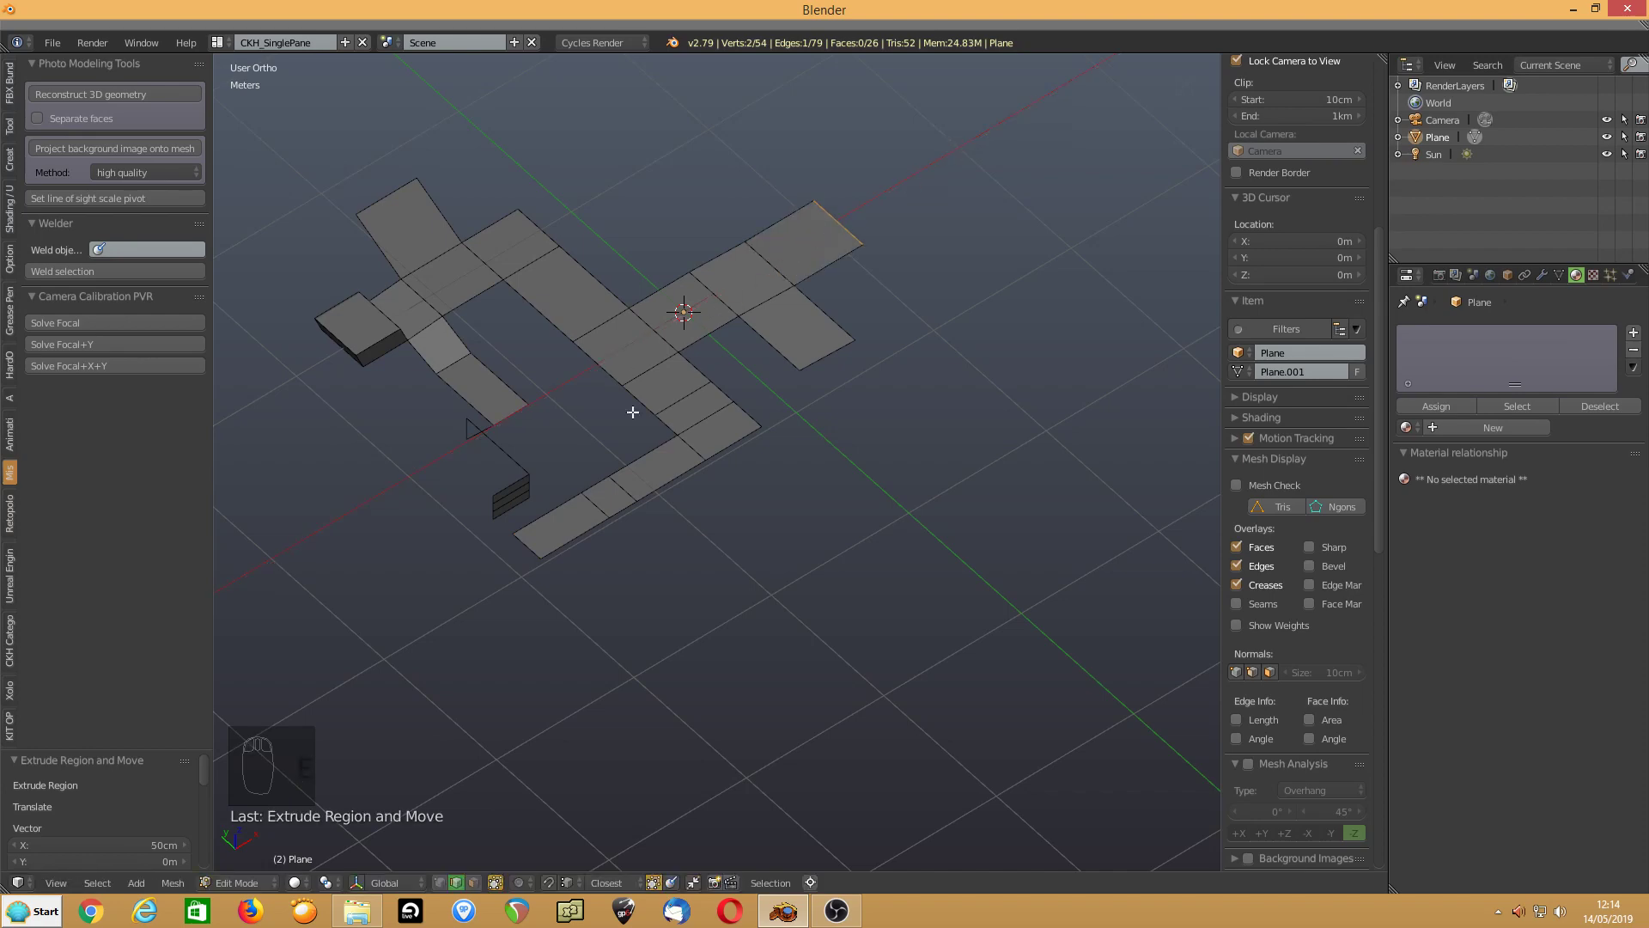
Select the end edge of the long negative-X branch and extrude it -1.5 m along X
{"action": "scroll", "coordinate": [638, 524], "scroll_direction": "down", "scroll_amount": 4}
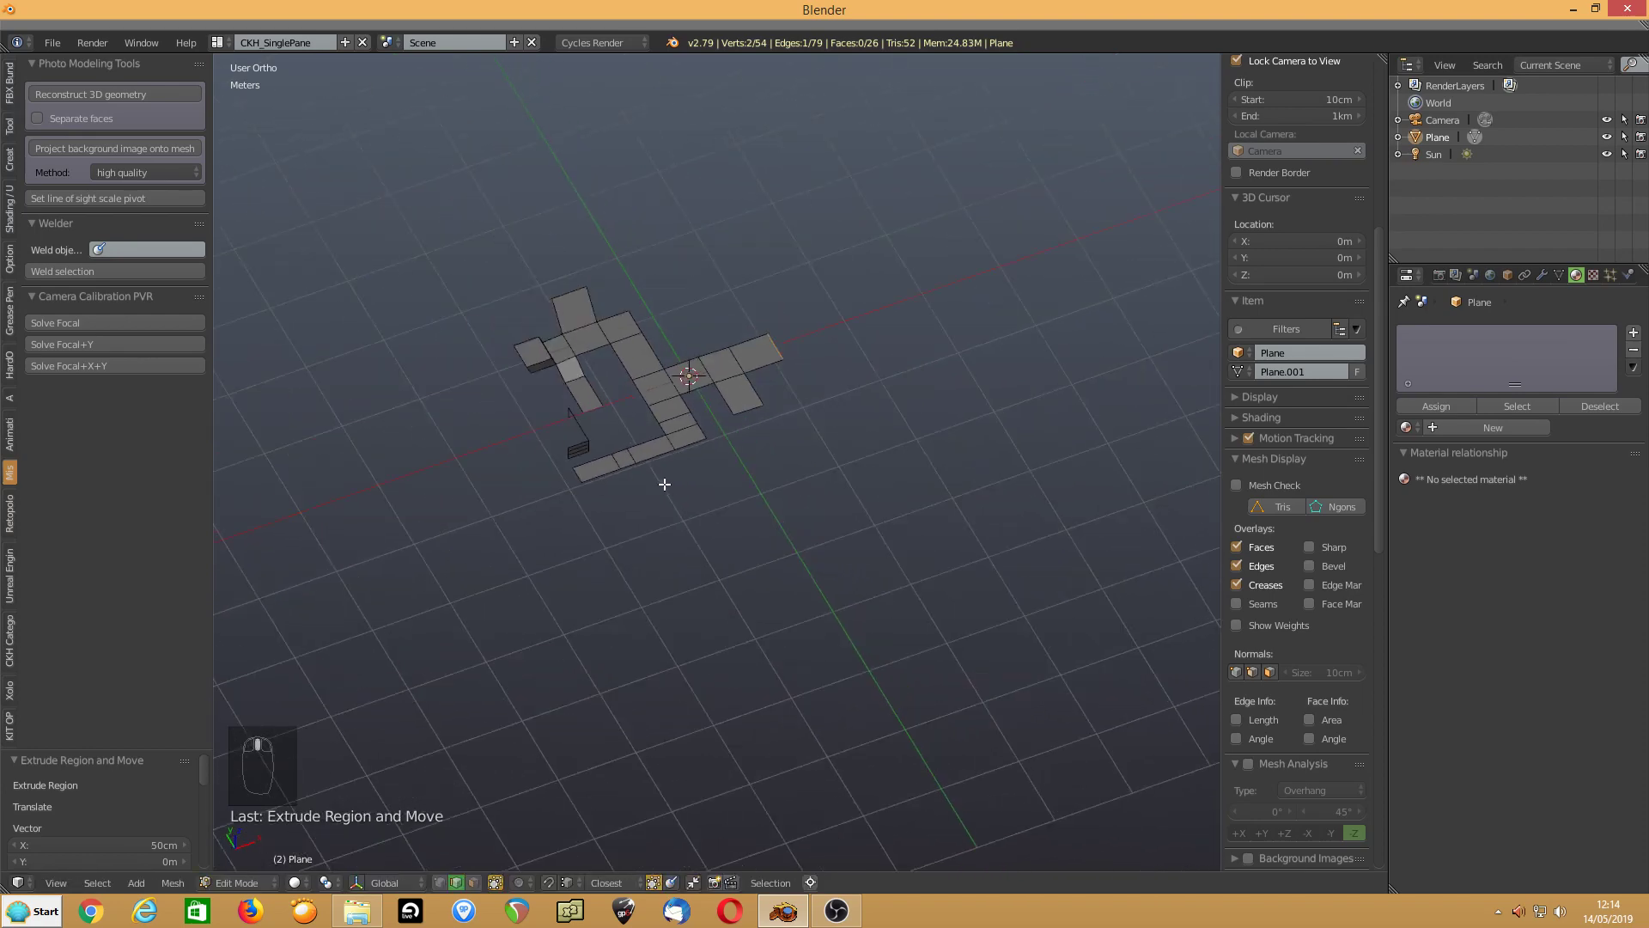
{"action": "scroll", "coordinate": [705, 515], "scroll_direction": "up", "scroll_amount": 2}
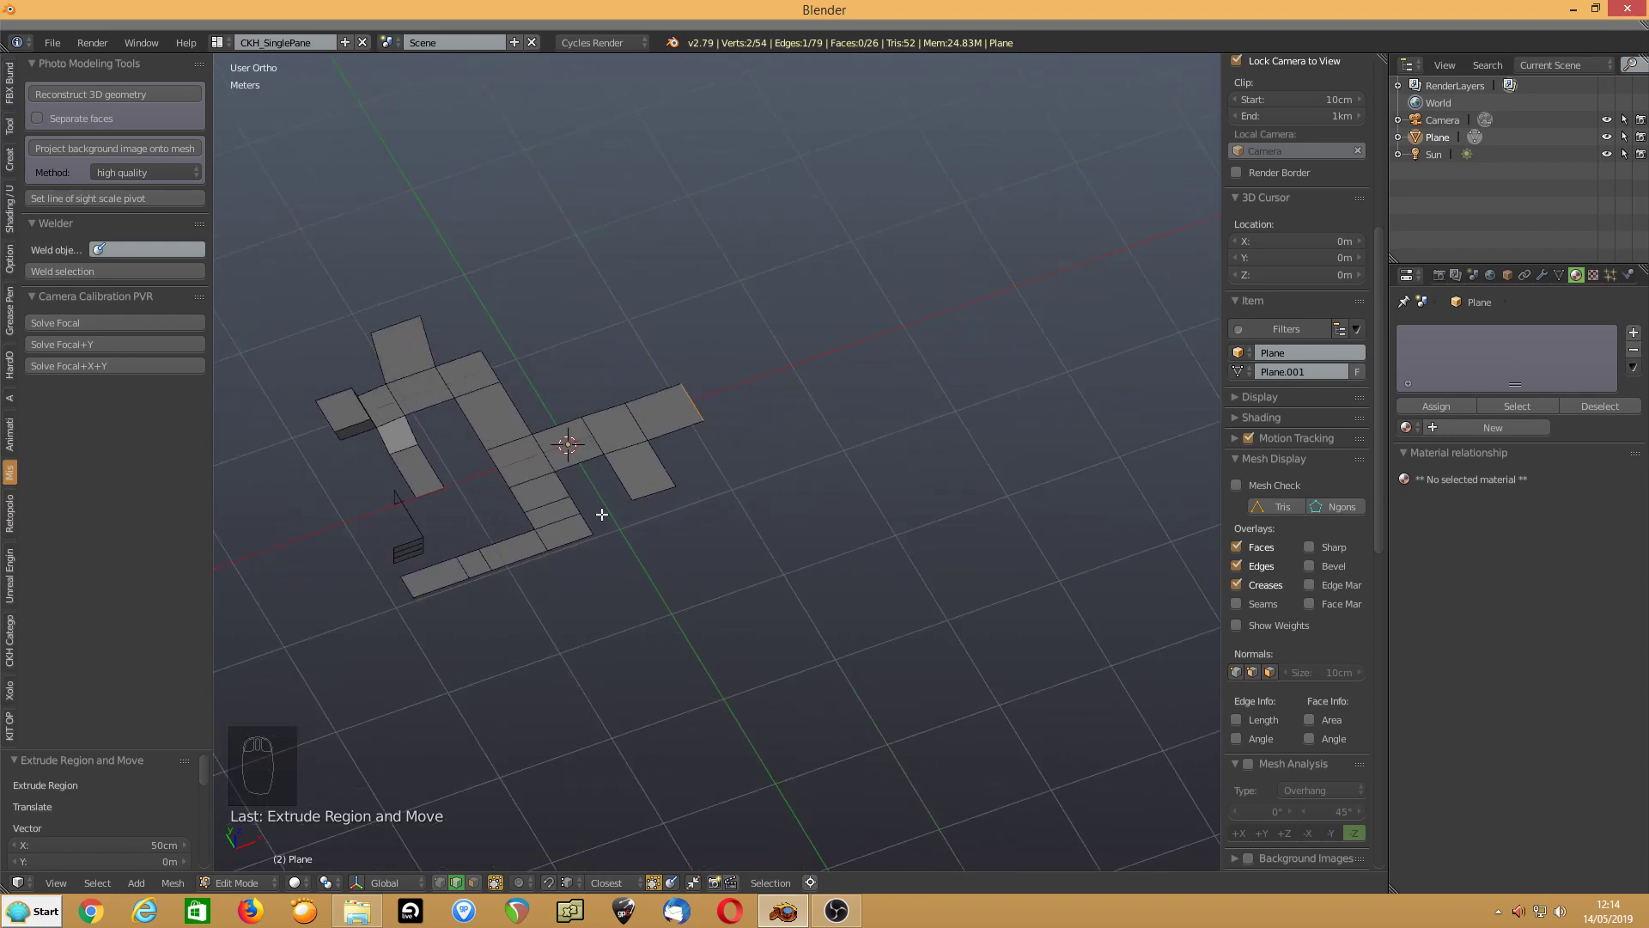
{"action": "middle_click_drag", "start_coordinate": [526, 517], "coordinate": [791, 438], "text": "shift"}
{"action": "left_click", "coordinate": [665, 512]}
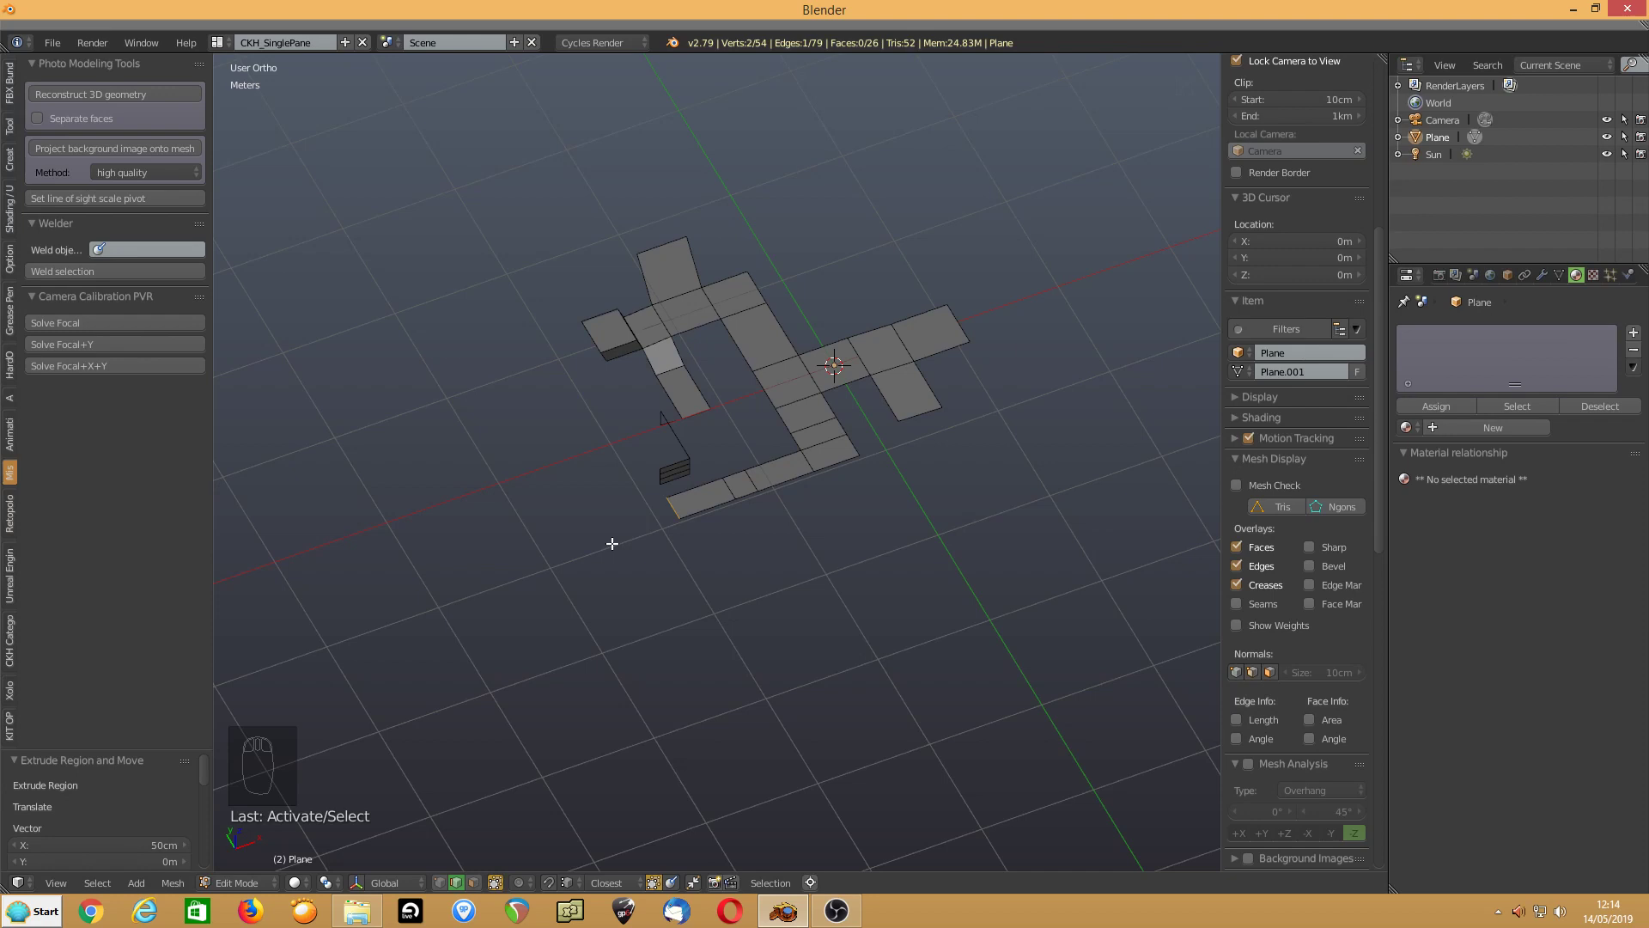
{"action": "scroll", "coordinate": [611, 542], "scroll_direction": "down", "scroll_amount": 1}
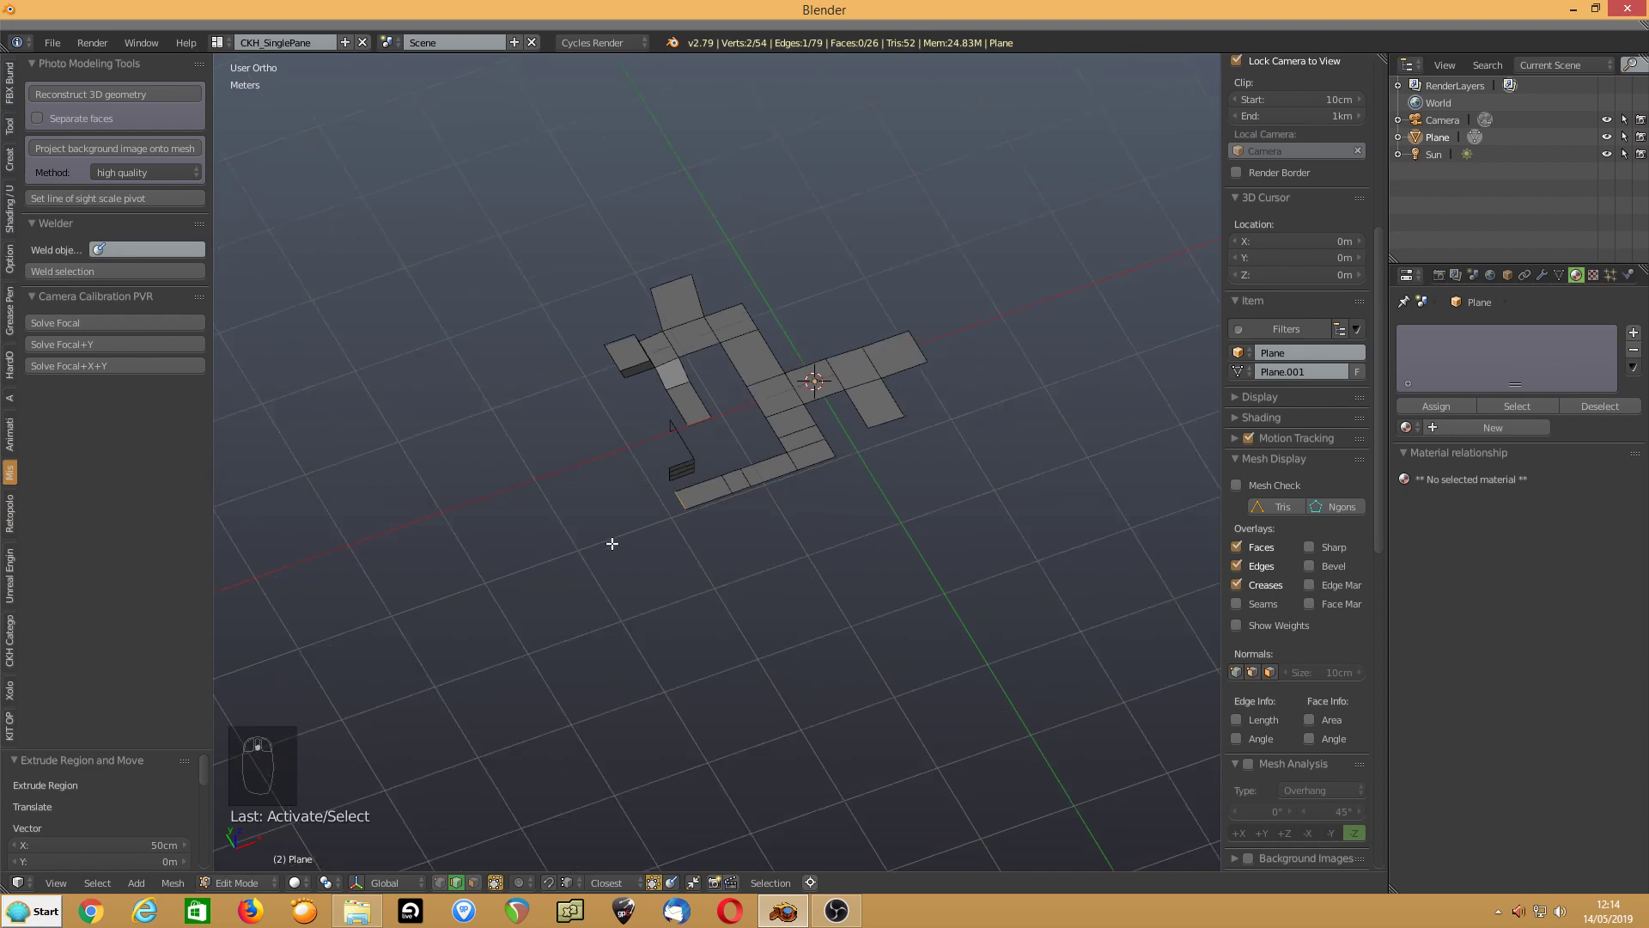
{"action": "key", "text": "e"}
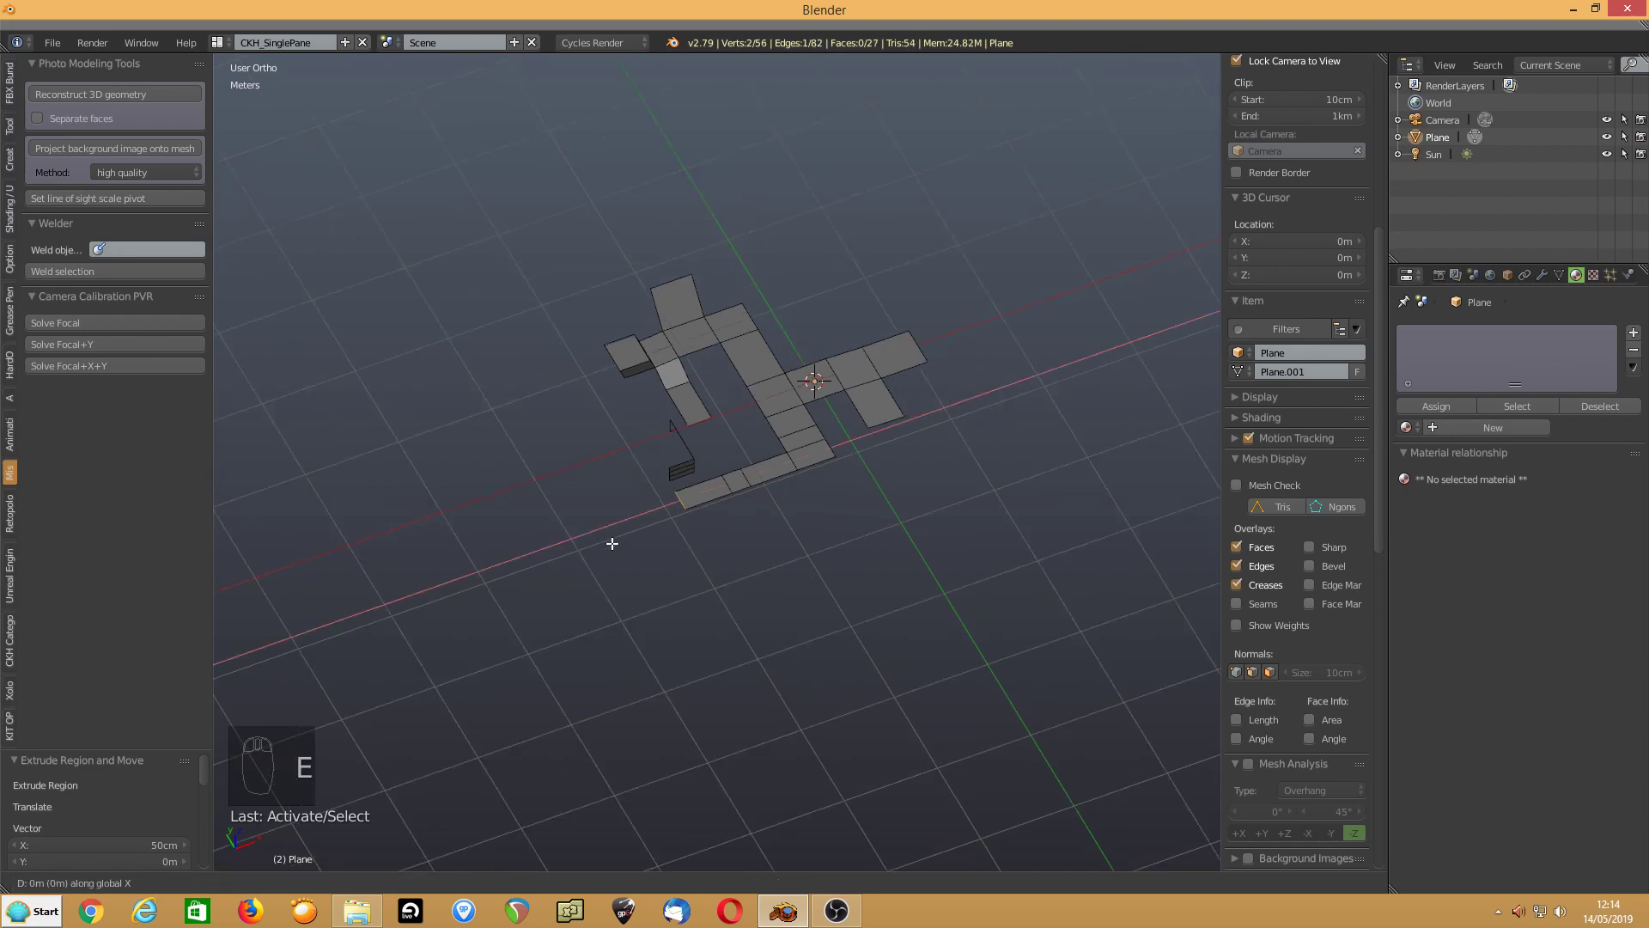
{"action": "type", "text": "-1.5"}
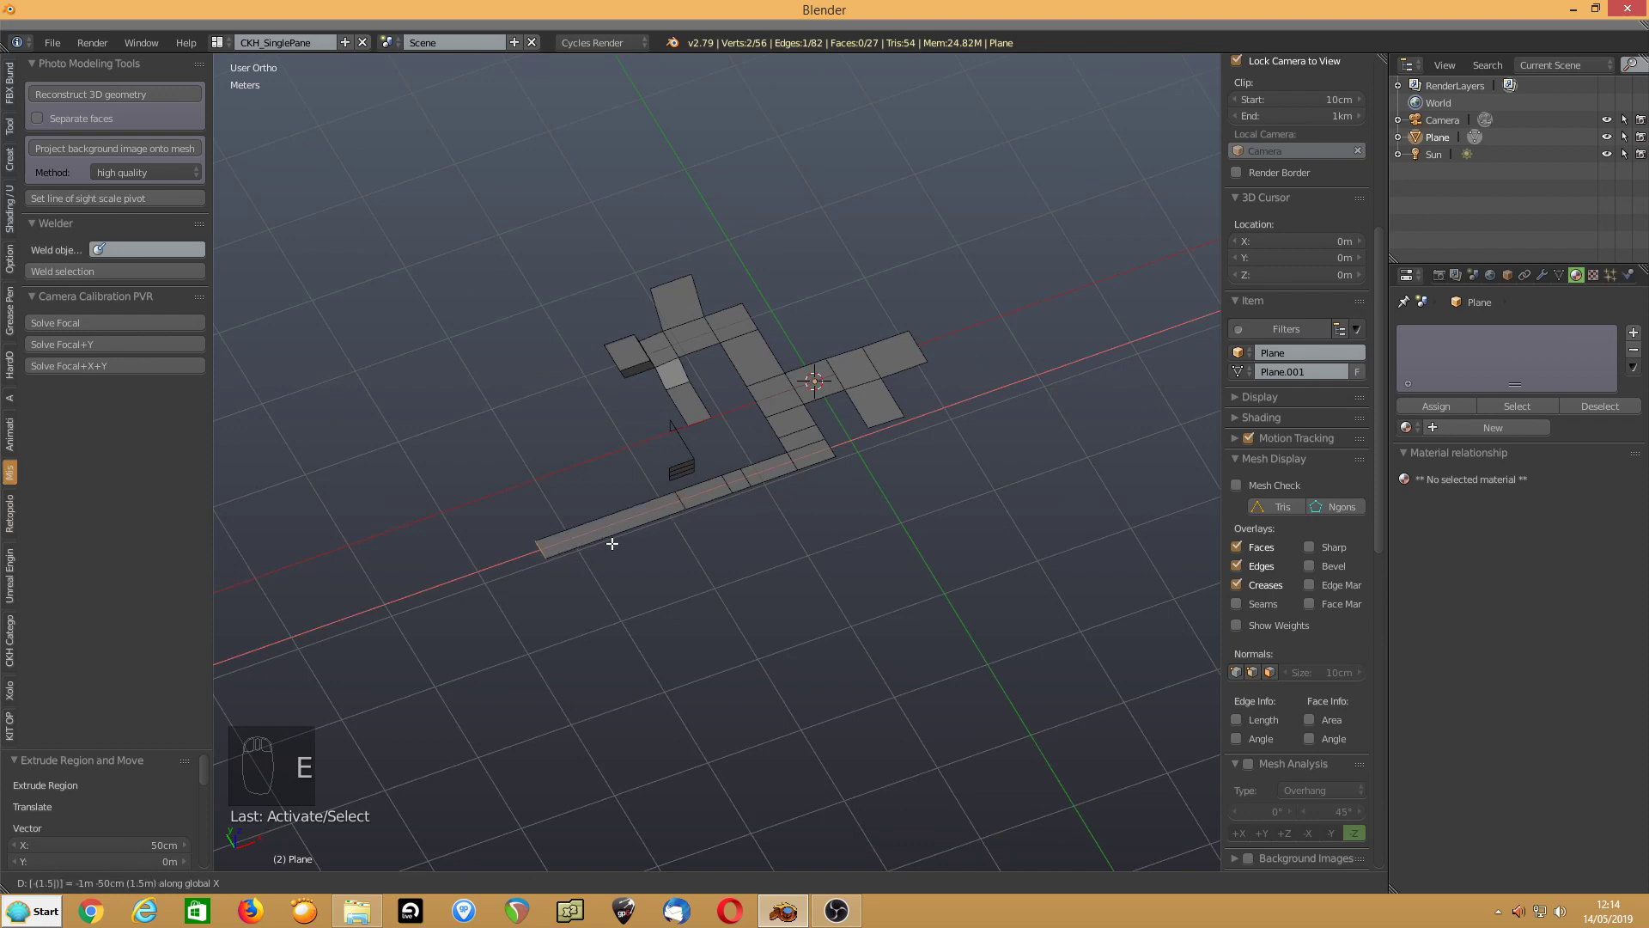
{"action": "key", "text": "Return"}
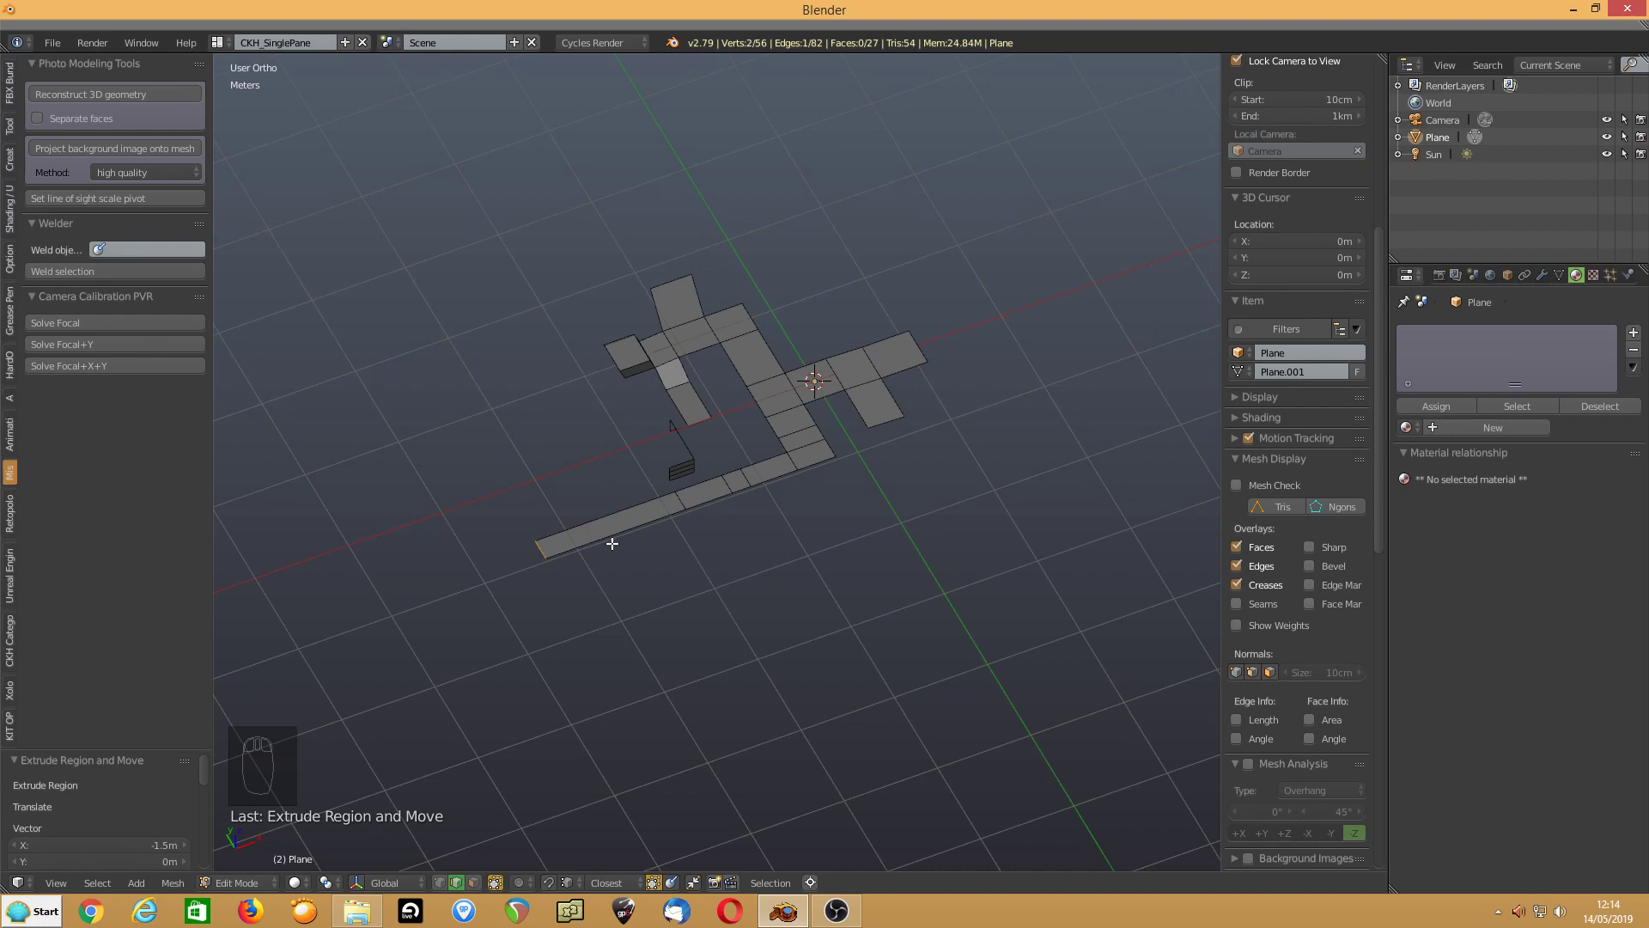
Extend the branch's end edge with two more extrusions along X, -50 cm and -2 m
{"action": "type", "text": "ex-.5"}
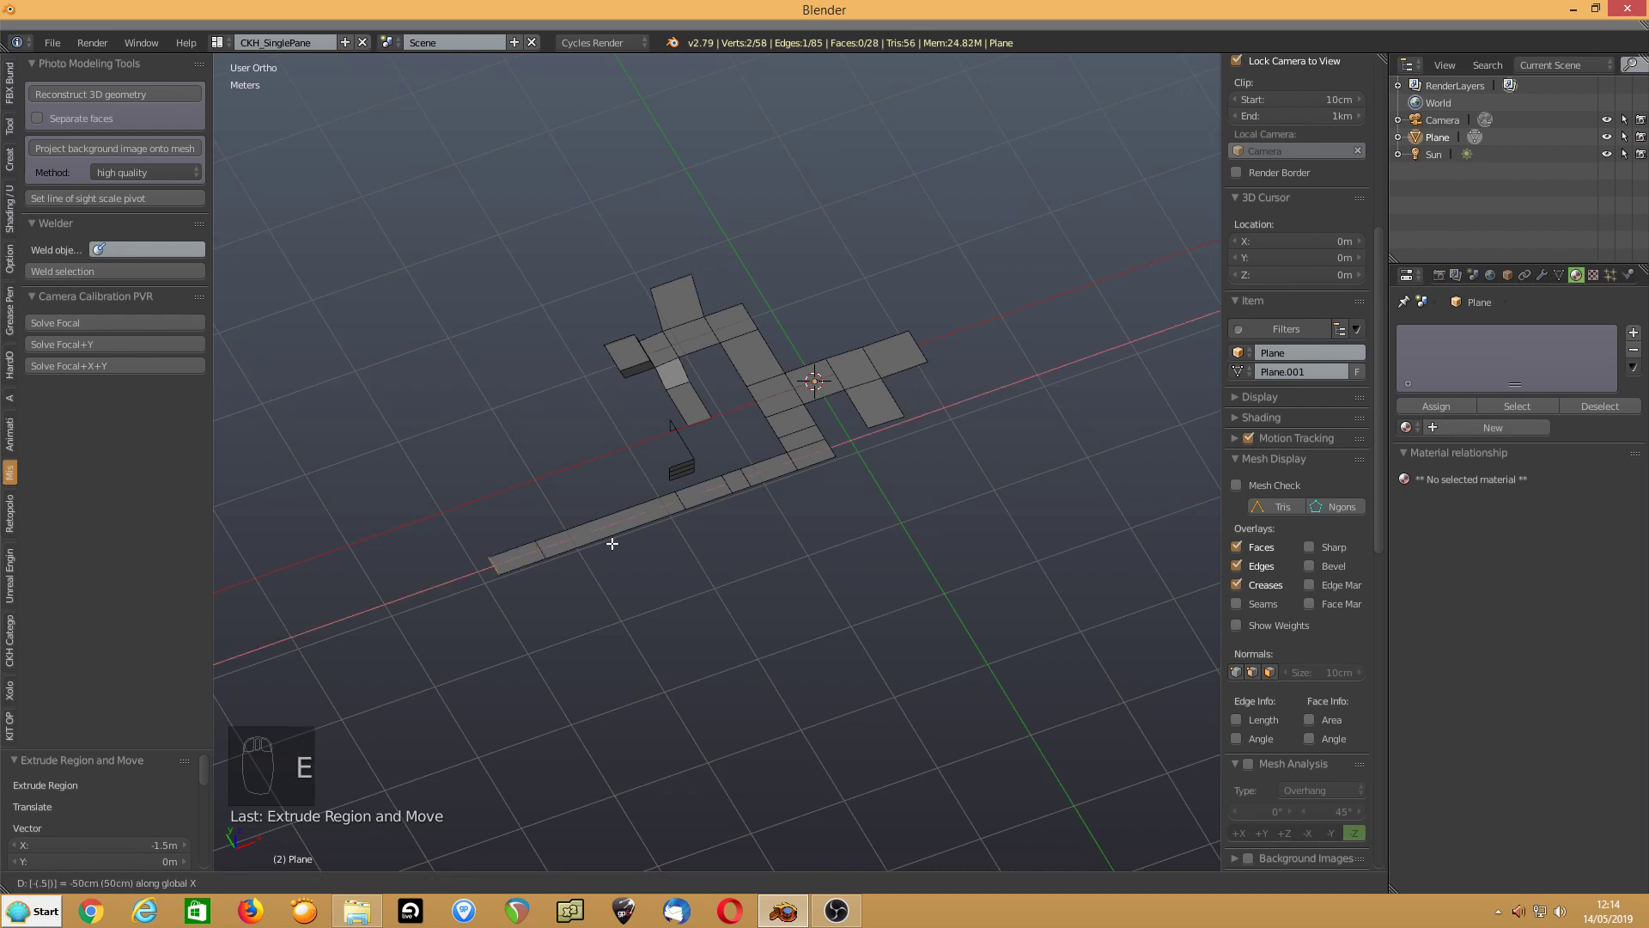
{"action": "key", "text": "Return"}
{"action": "key", "text": "e"}
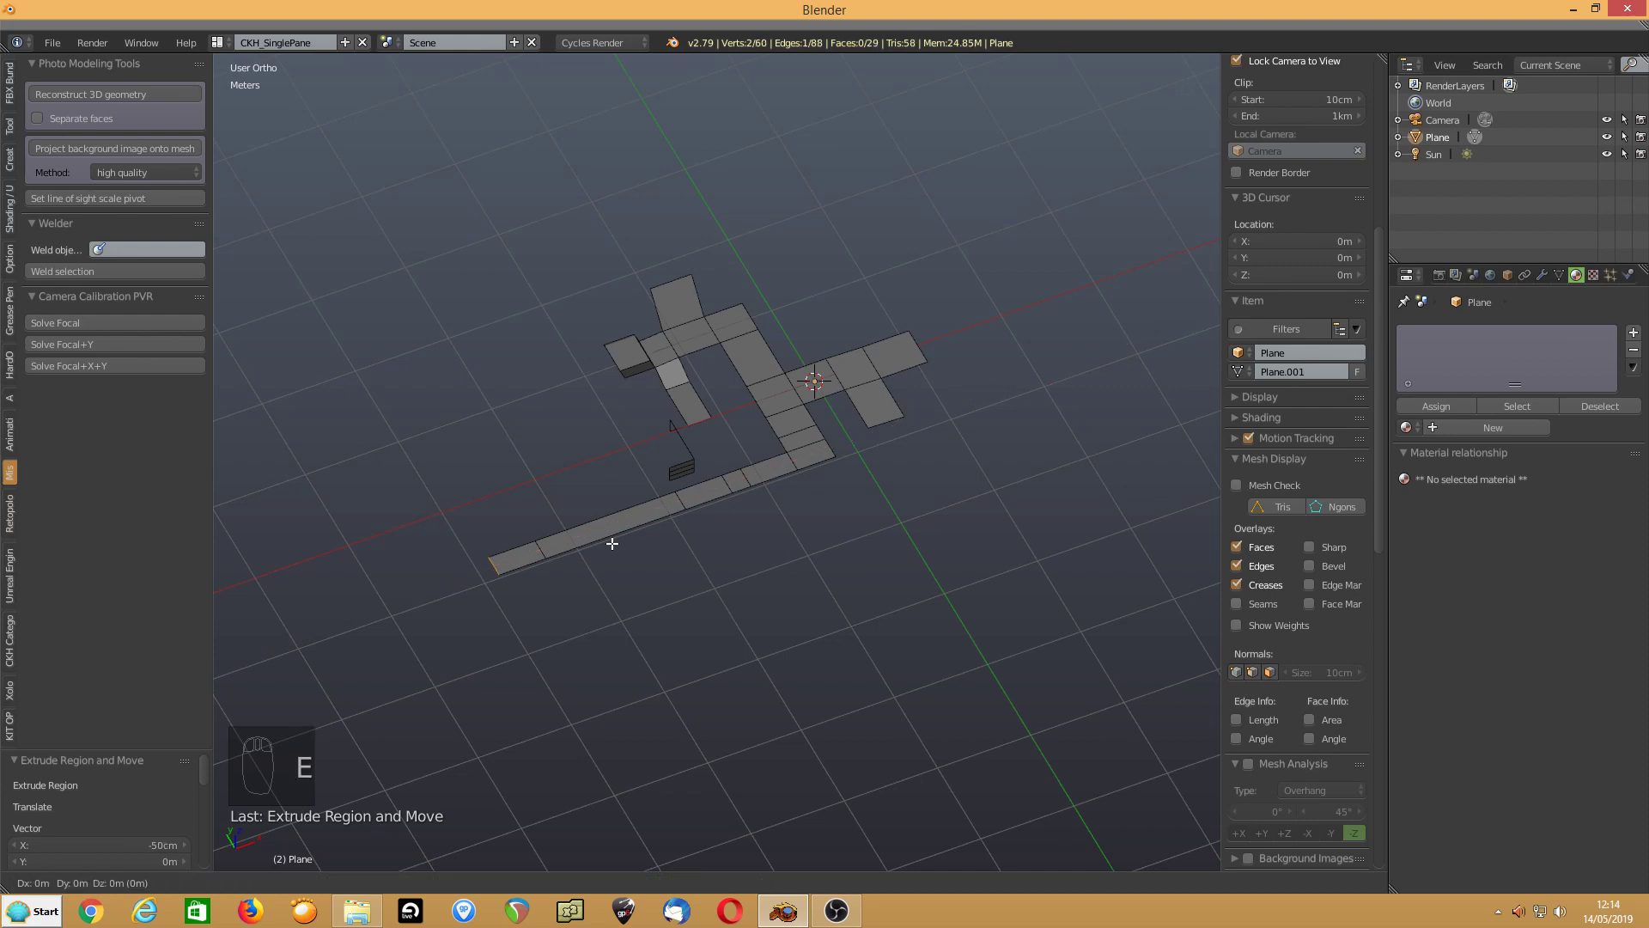
{"action": "type", "text": "x"}
{"action": "type", "text": "-2"}
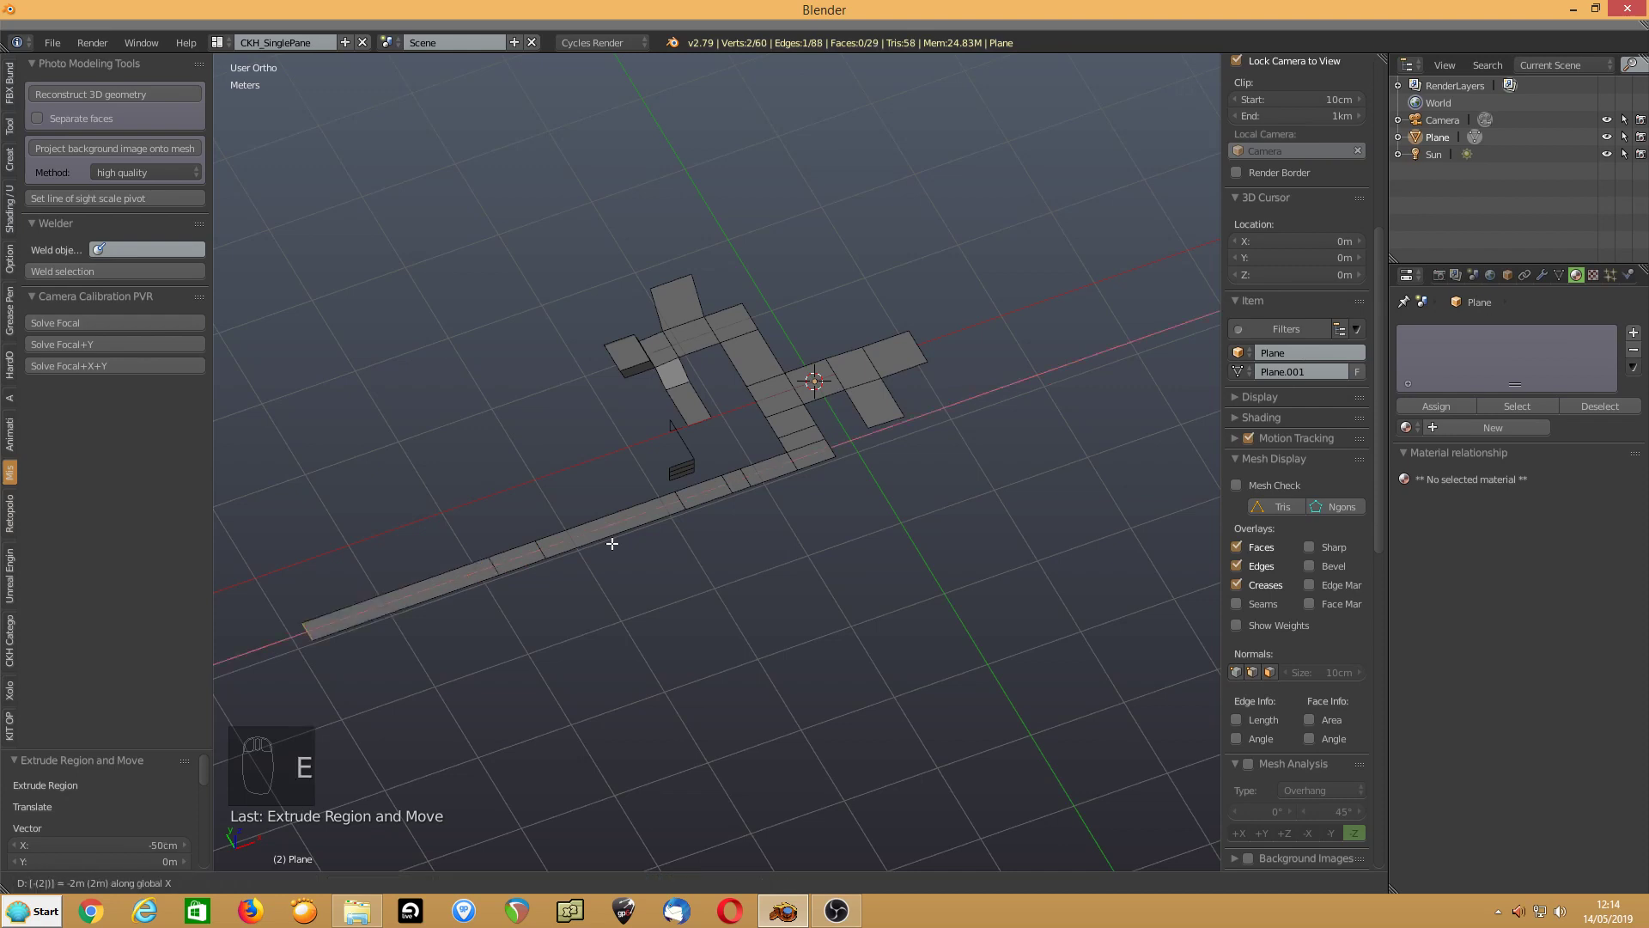
{"action": "key", "text": "Return"}
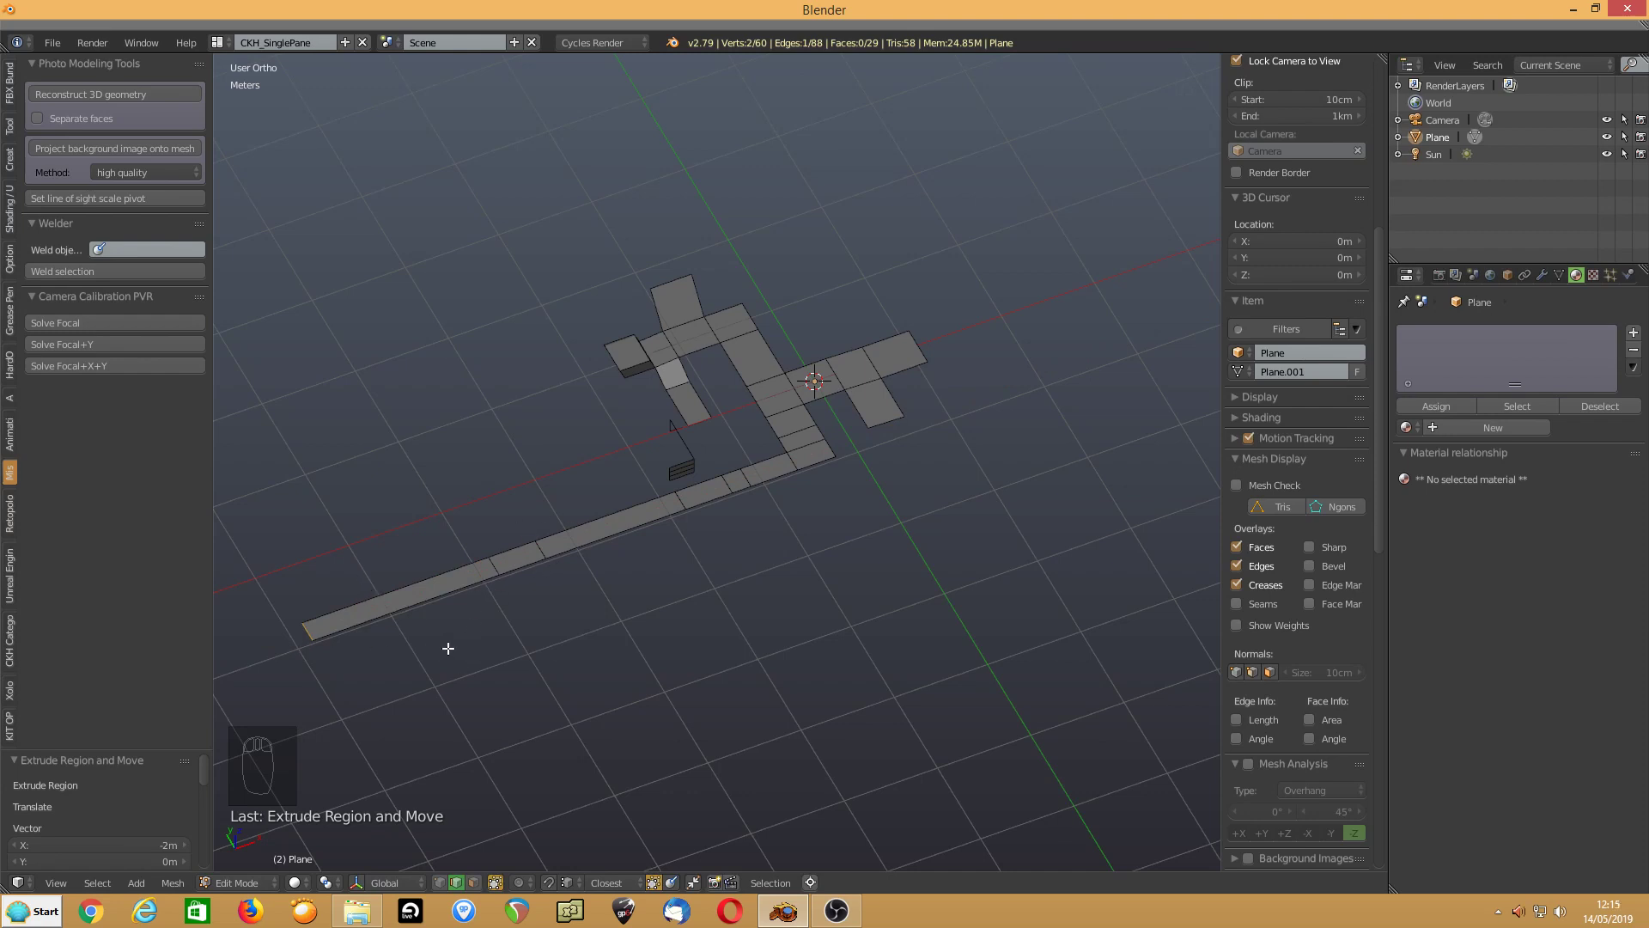
Add a narrow -15 cm extrusion along X at the branch's end, followed by a -3 m extrusion along X
{"action": "middle_click_drag", "start_coordinate": [449, 647], "coordinate": [609, 615], "text": "shift"}
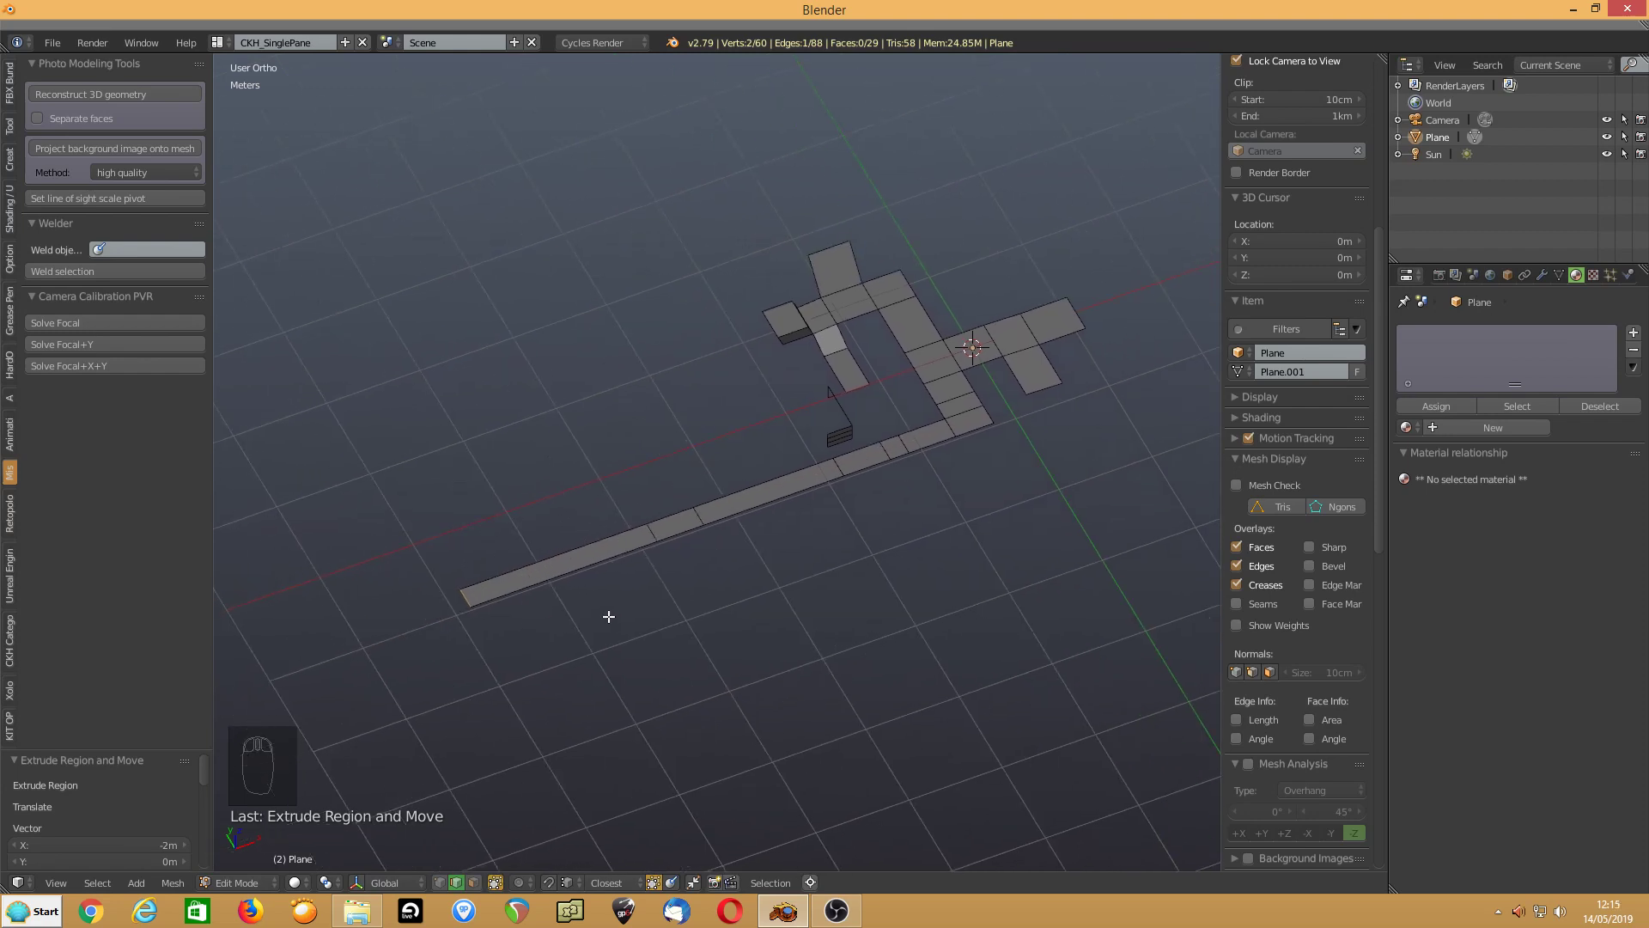
{"action": "type", "text": "e"}
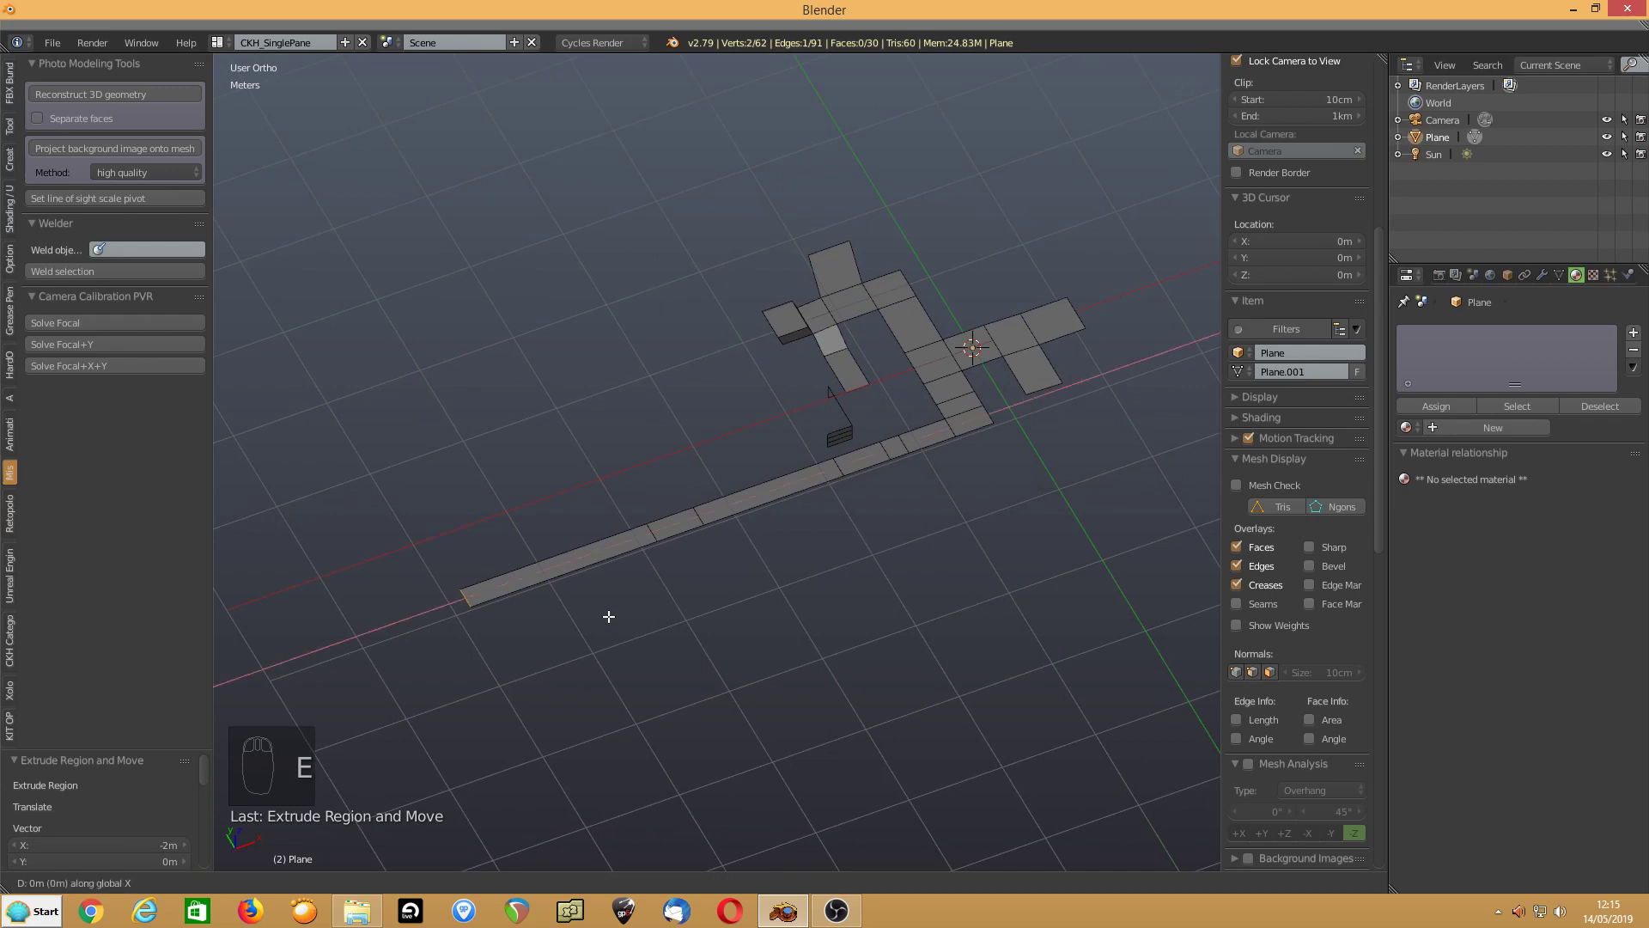
{"action": "type", "text": "-.15"}
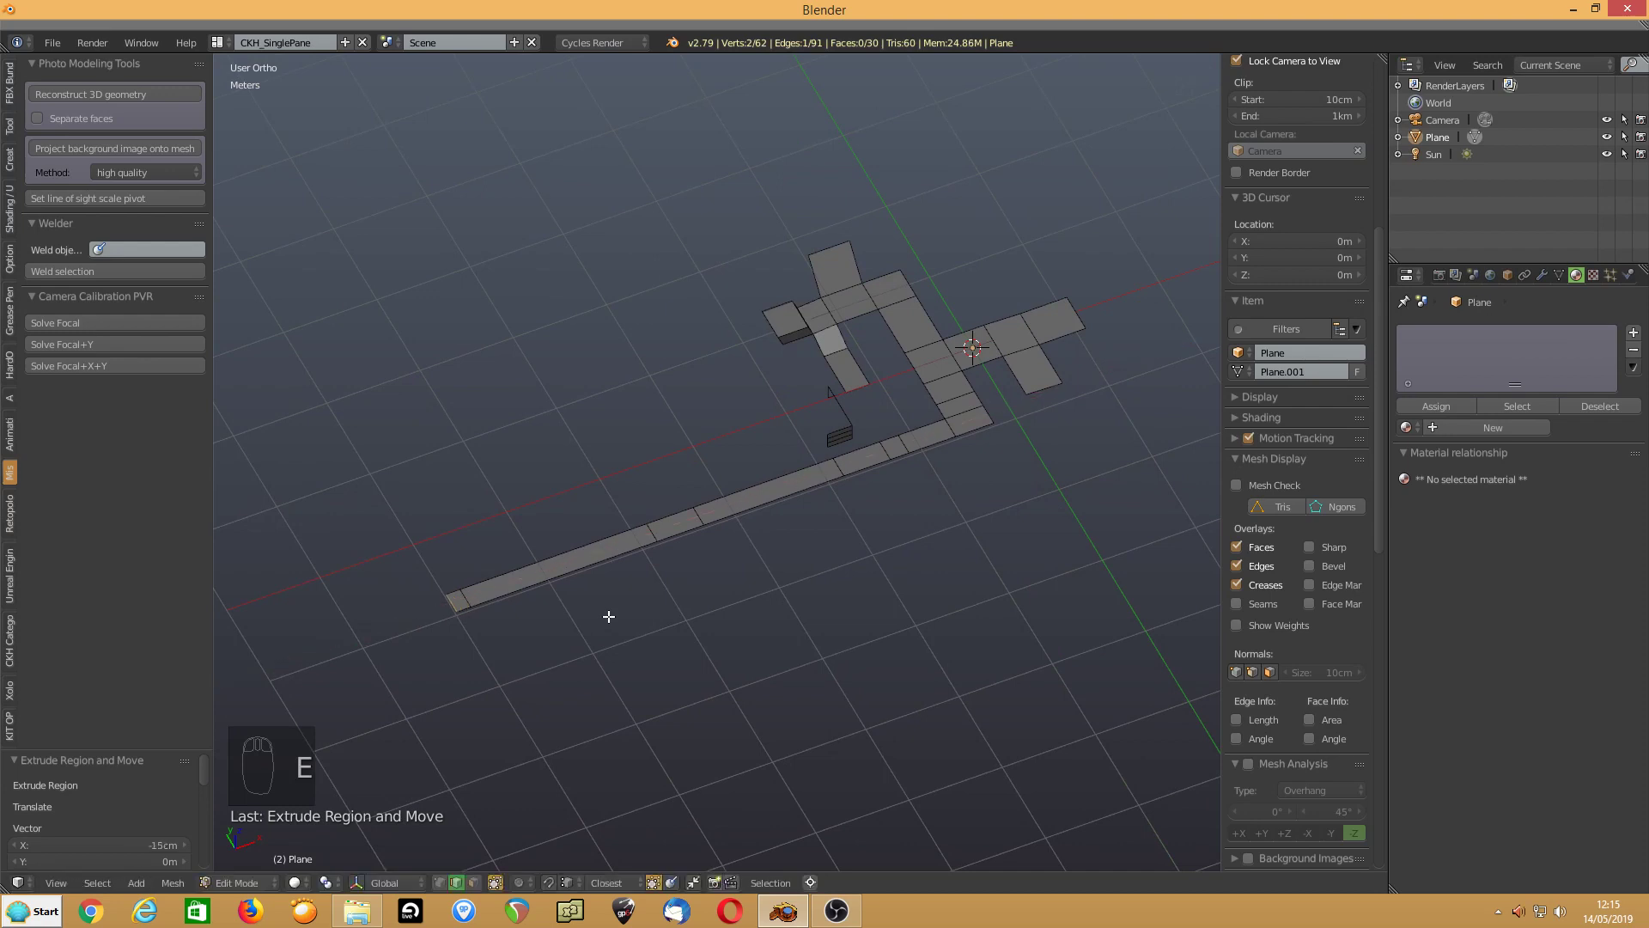
{"action": "type", "text": "e"}
{"action": "type", "text": "-3"}
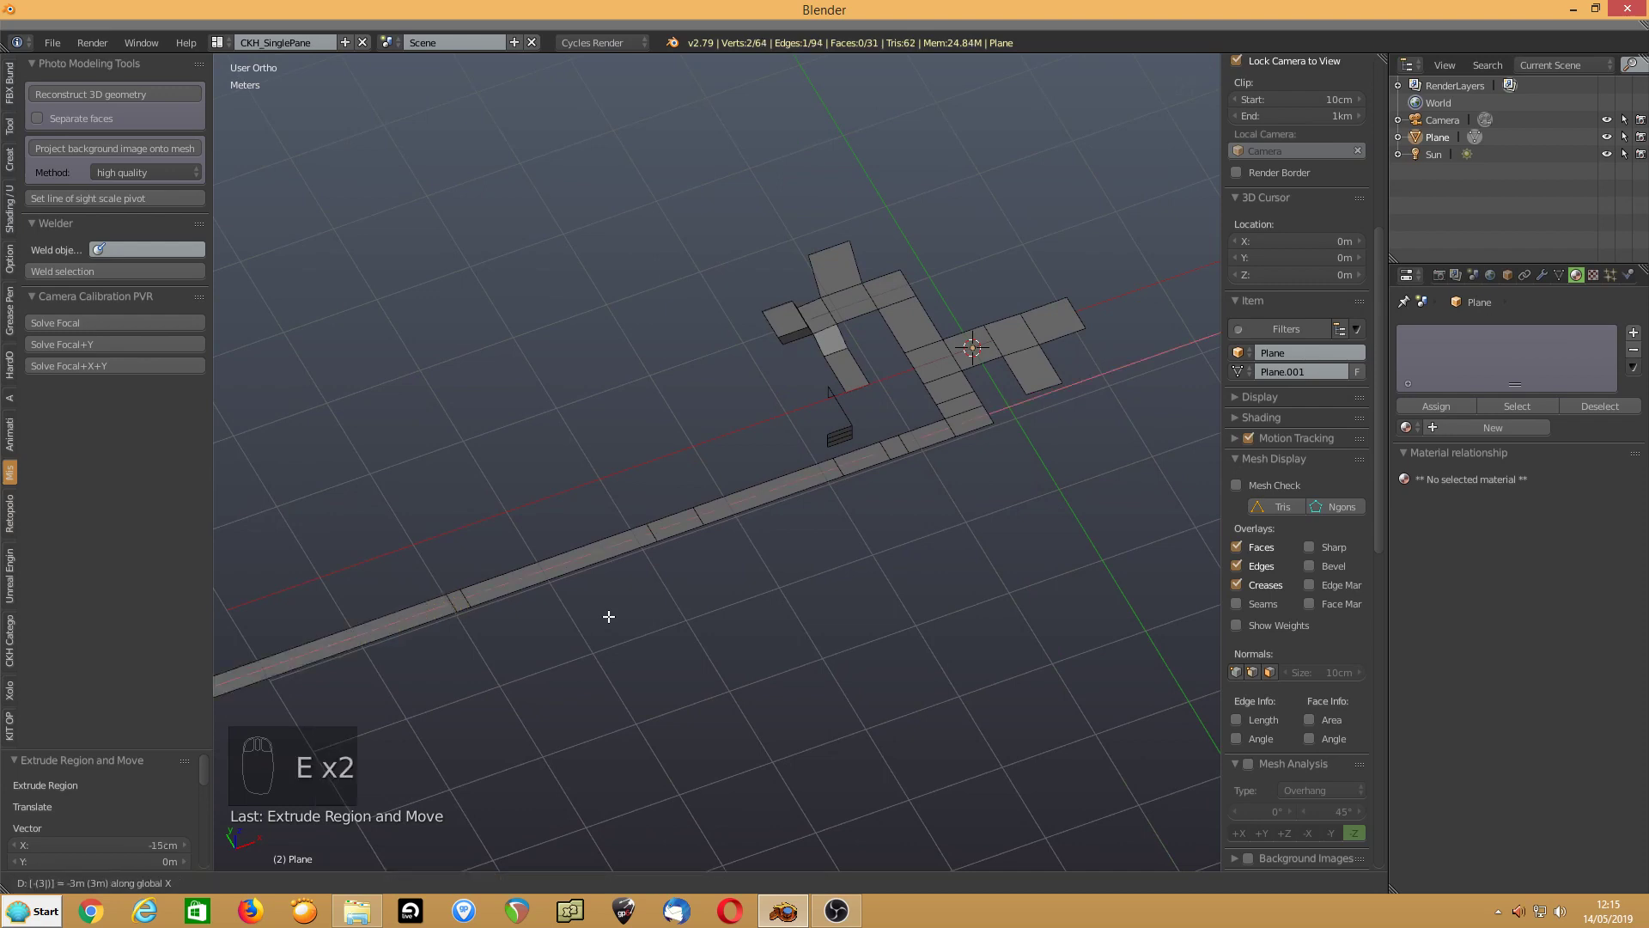
{"action": "key", "text": "Return"}
Extrude the short side edge of the narrow 15 cm face -2 m along Y, and its new end edge another -50 cm
{"action": "left_click", "coordinate": [457, 600]}
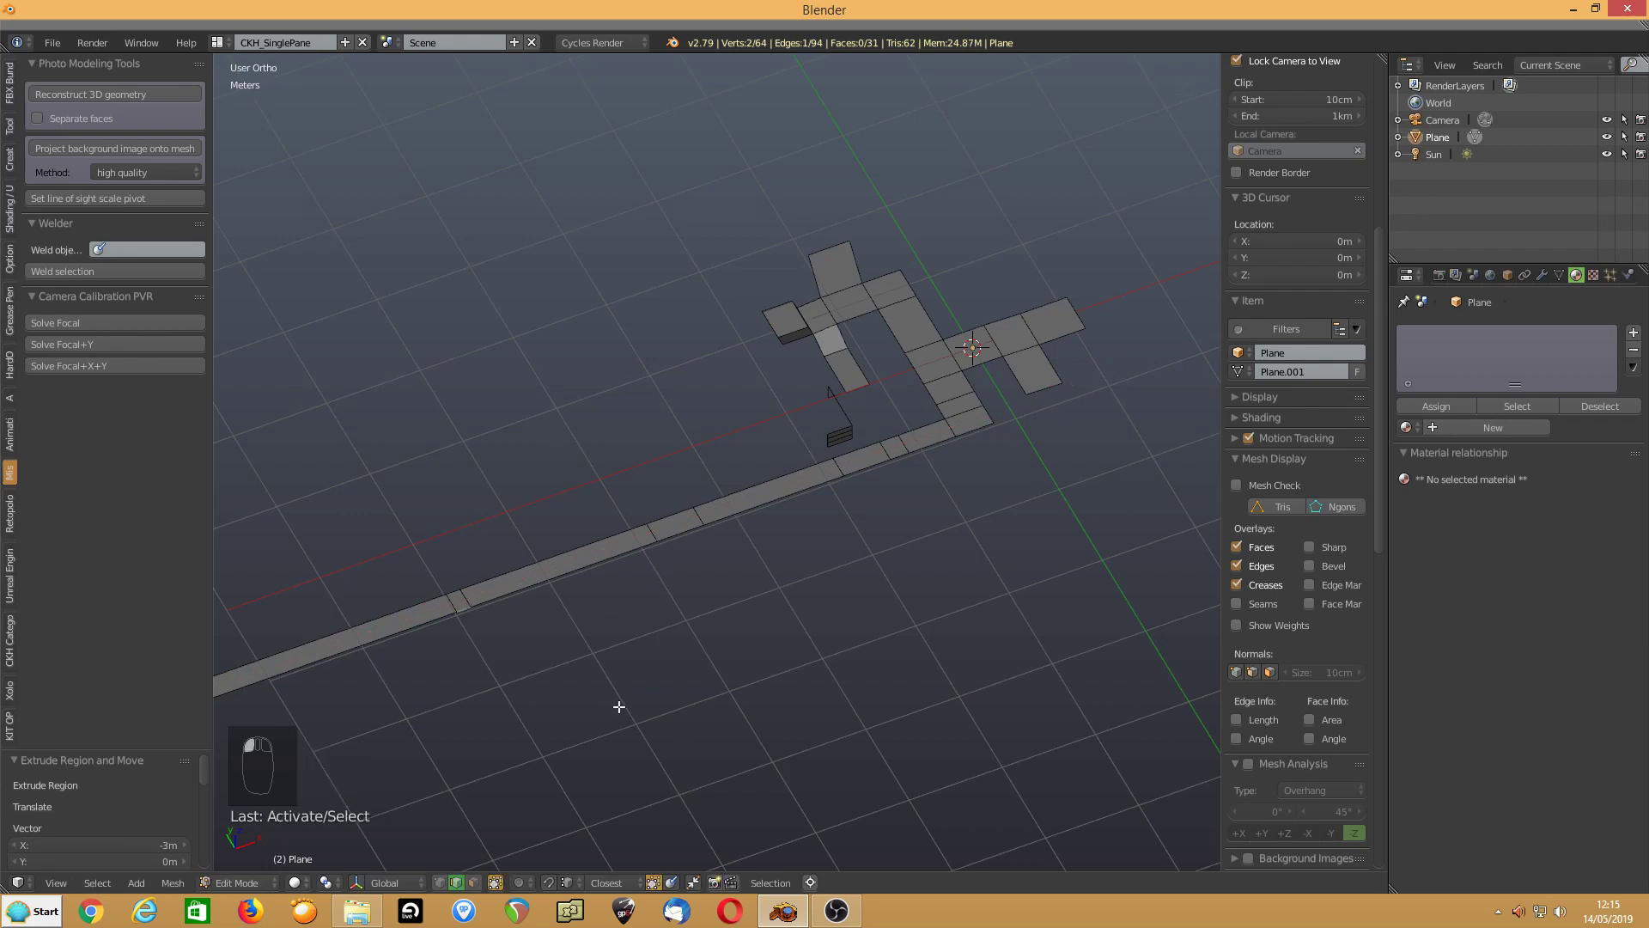
{"action": "type", "text": "e"}
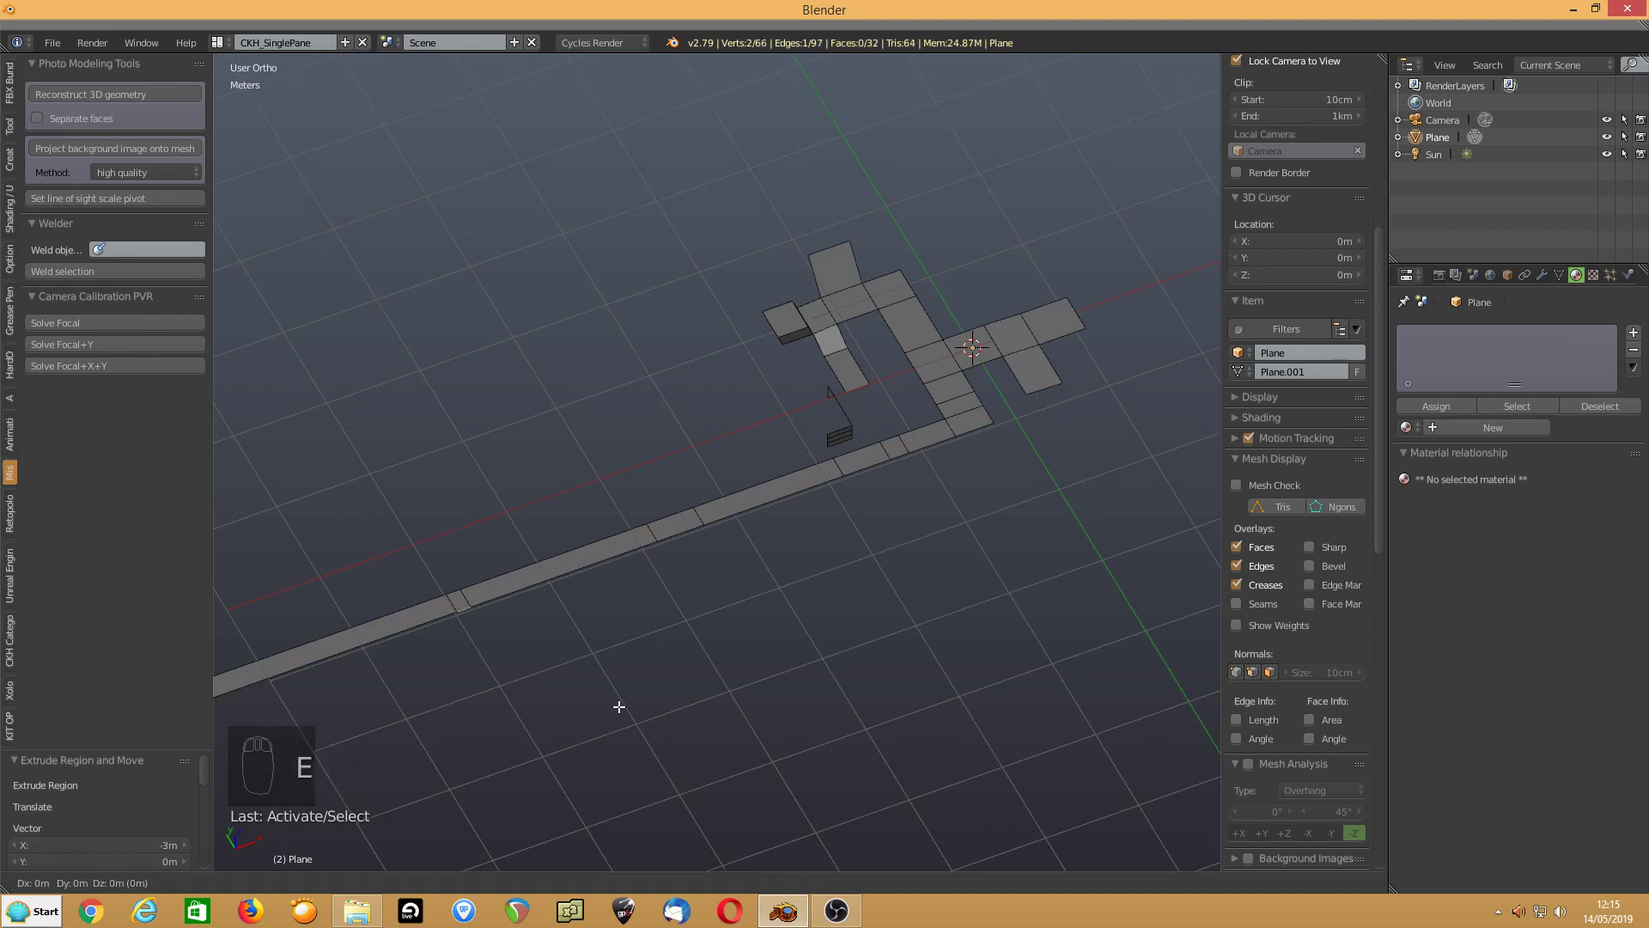
{"action": "type", "text": "y-2"}
{"action": "key", "text": "Return"}
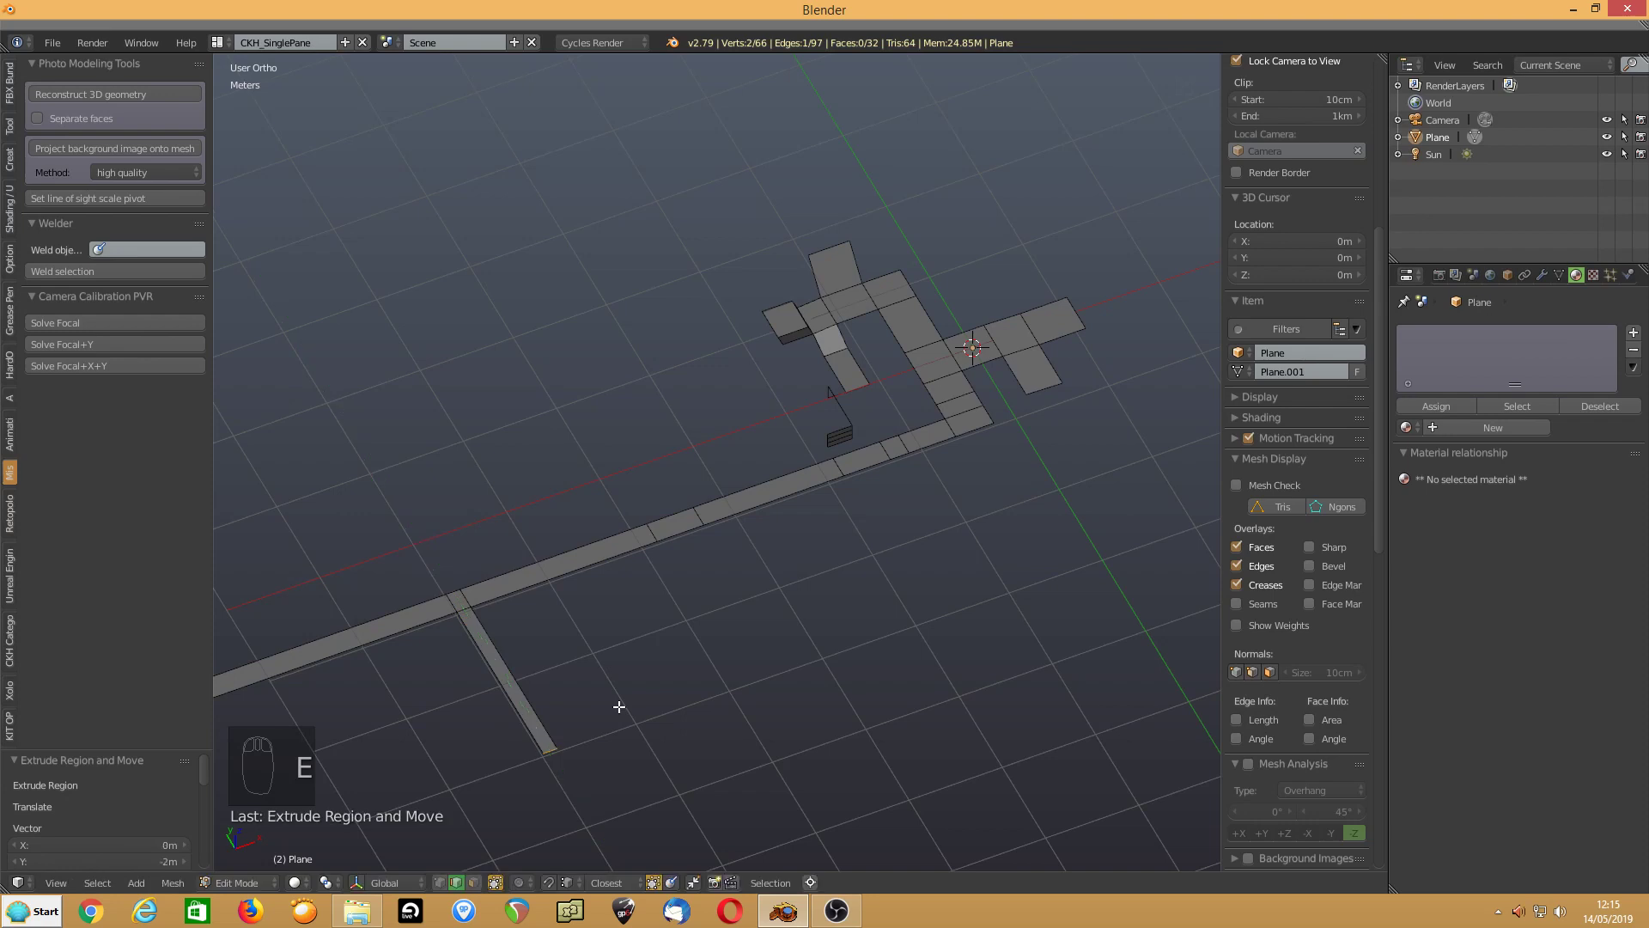
{"action": "key", "text": "e"}
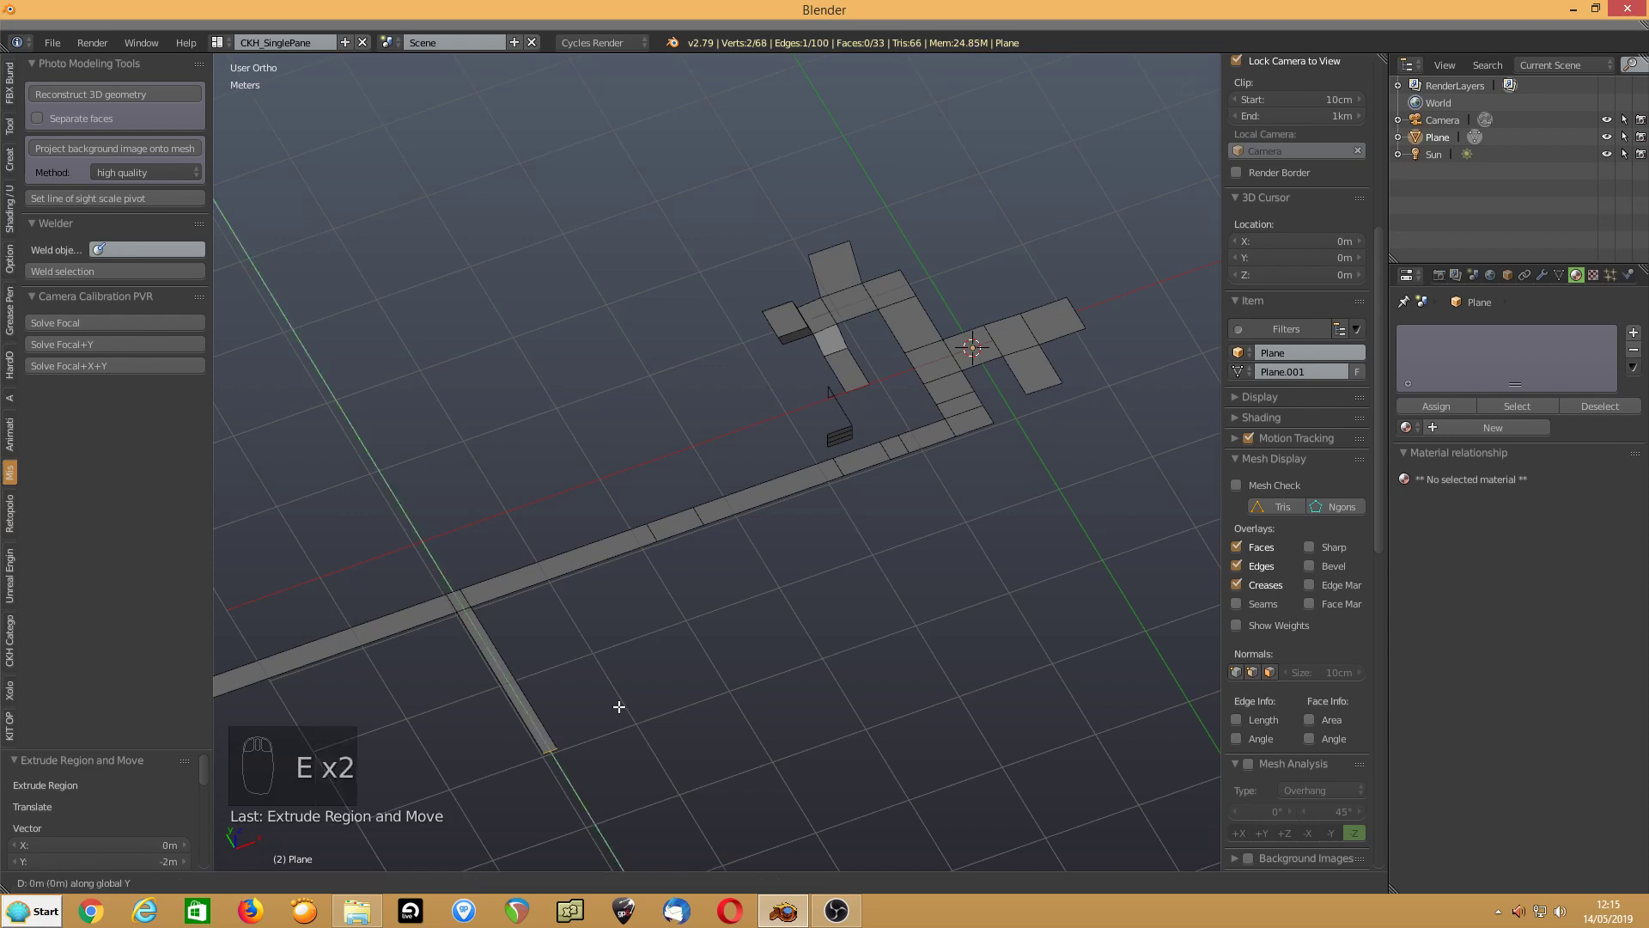
{"action": "type", "text": "-0.5"}
{"action": "key", "text": "Return"}
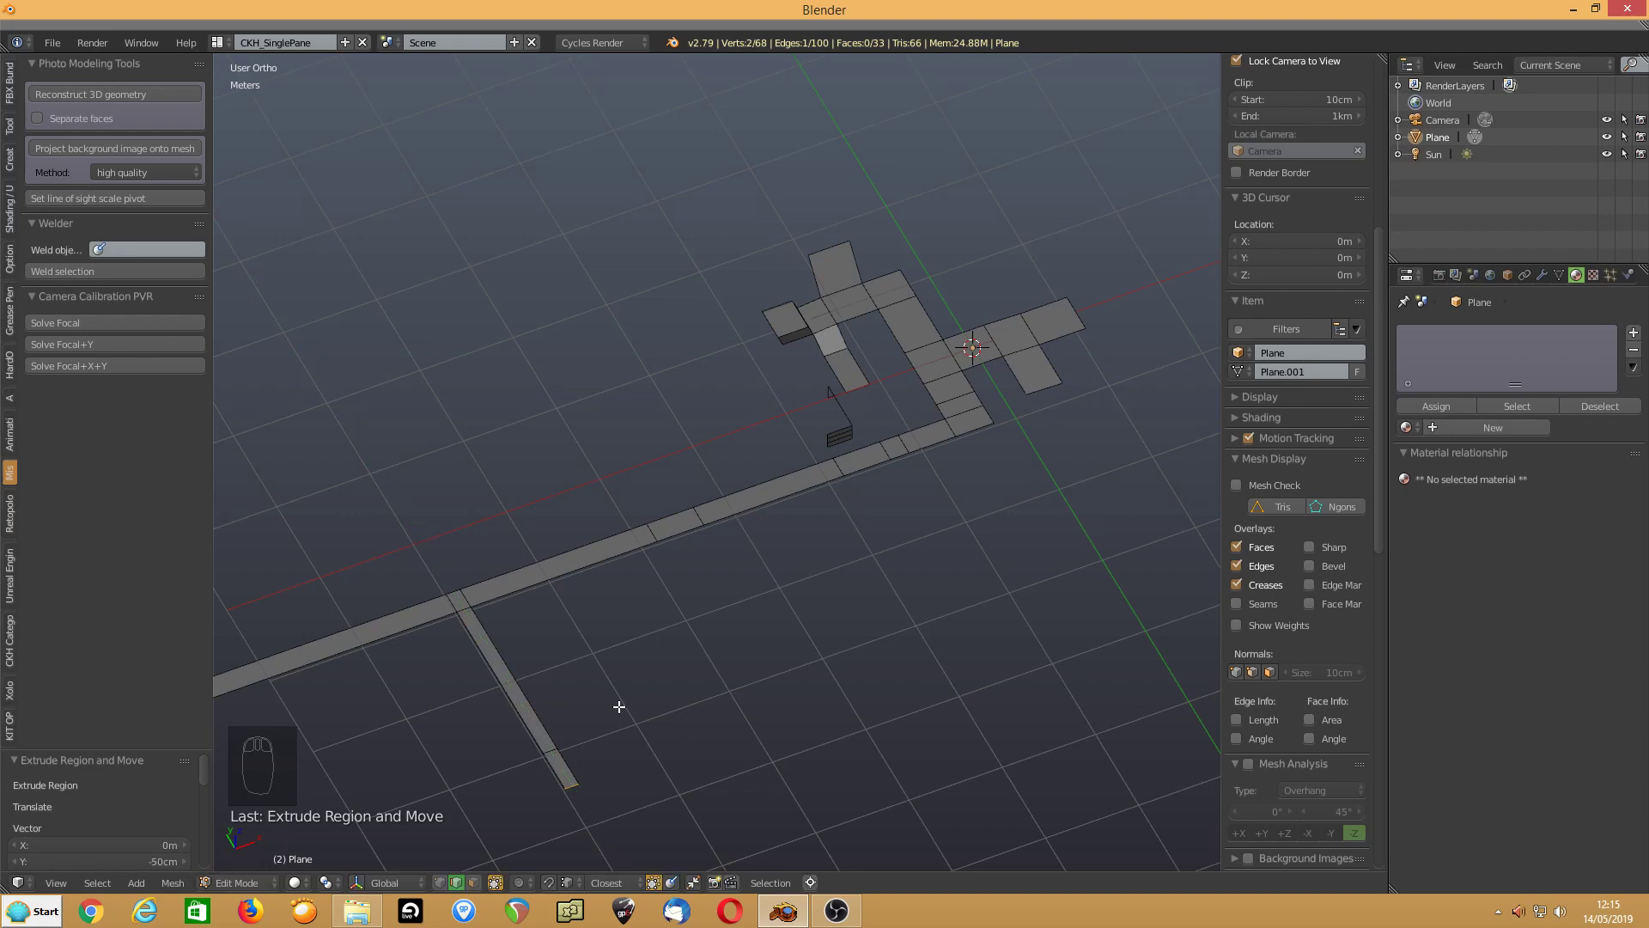
Extrude the end edge of the narrow Y branch another -2 m along Y
{"action": "type", "text": "e"}
{"action": "type", "text": "-2"}
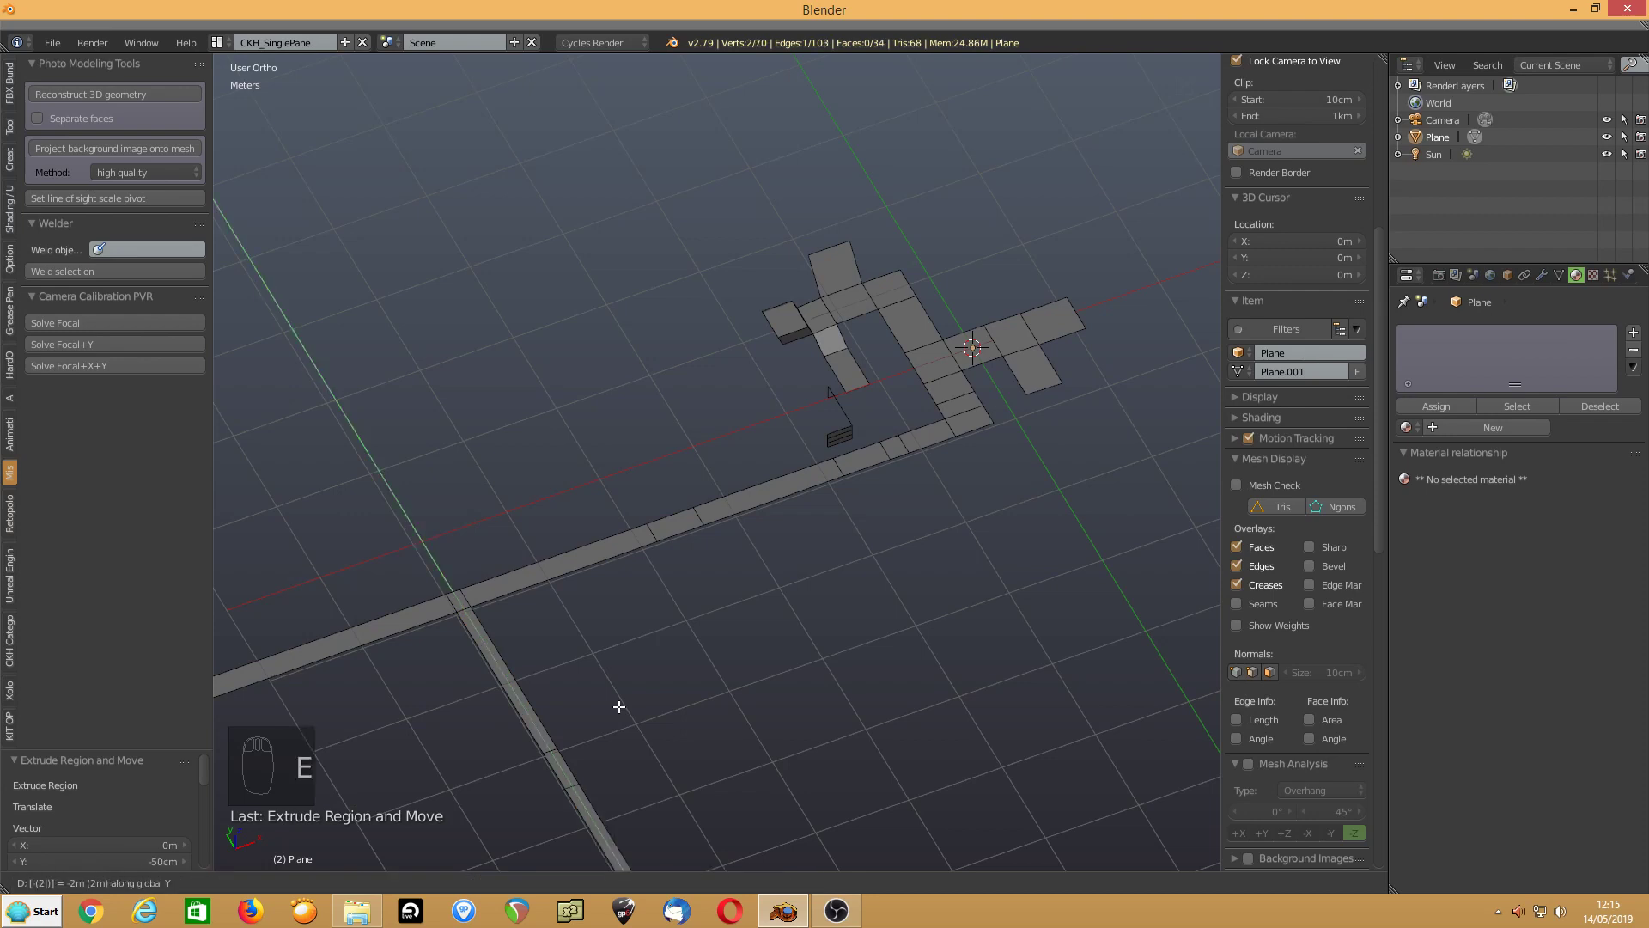
{"action": "key", "text": "Return"}
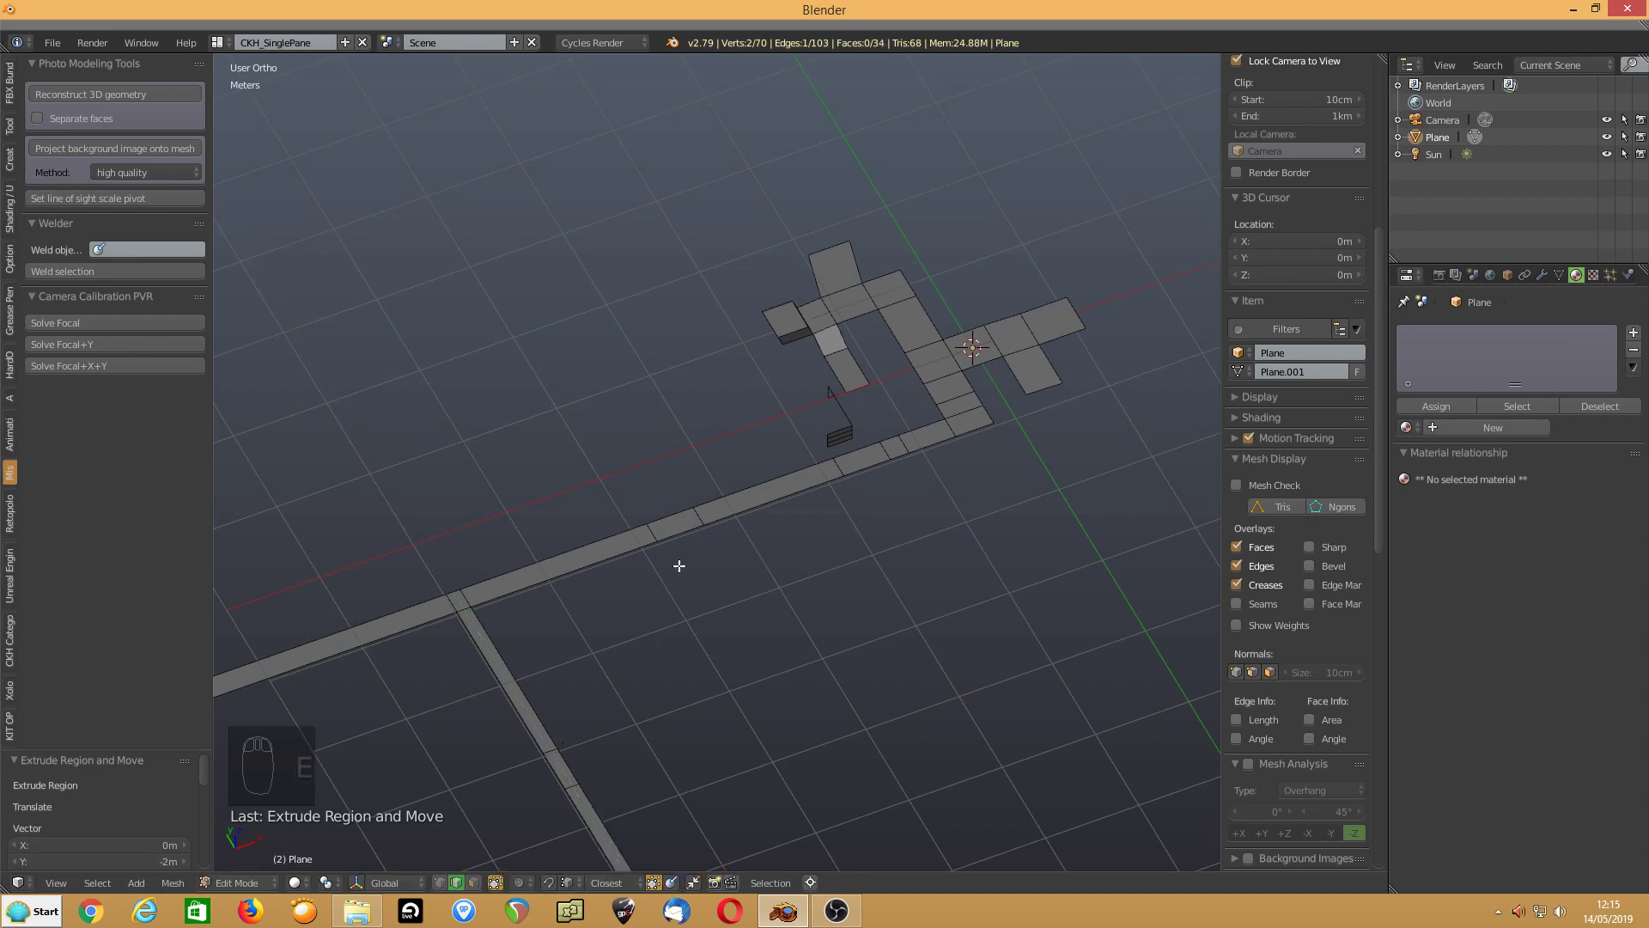
In face select mode, delete the two 50 cm faces in the long X strip and the Y branch to leave door gaps
{"action": "left_click", "coordinate": [474, 882]}
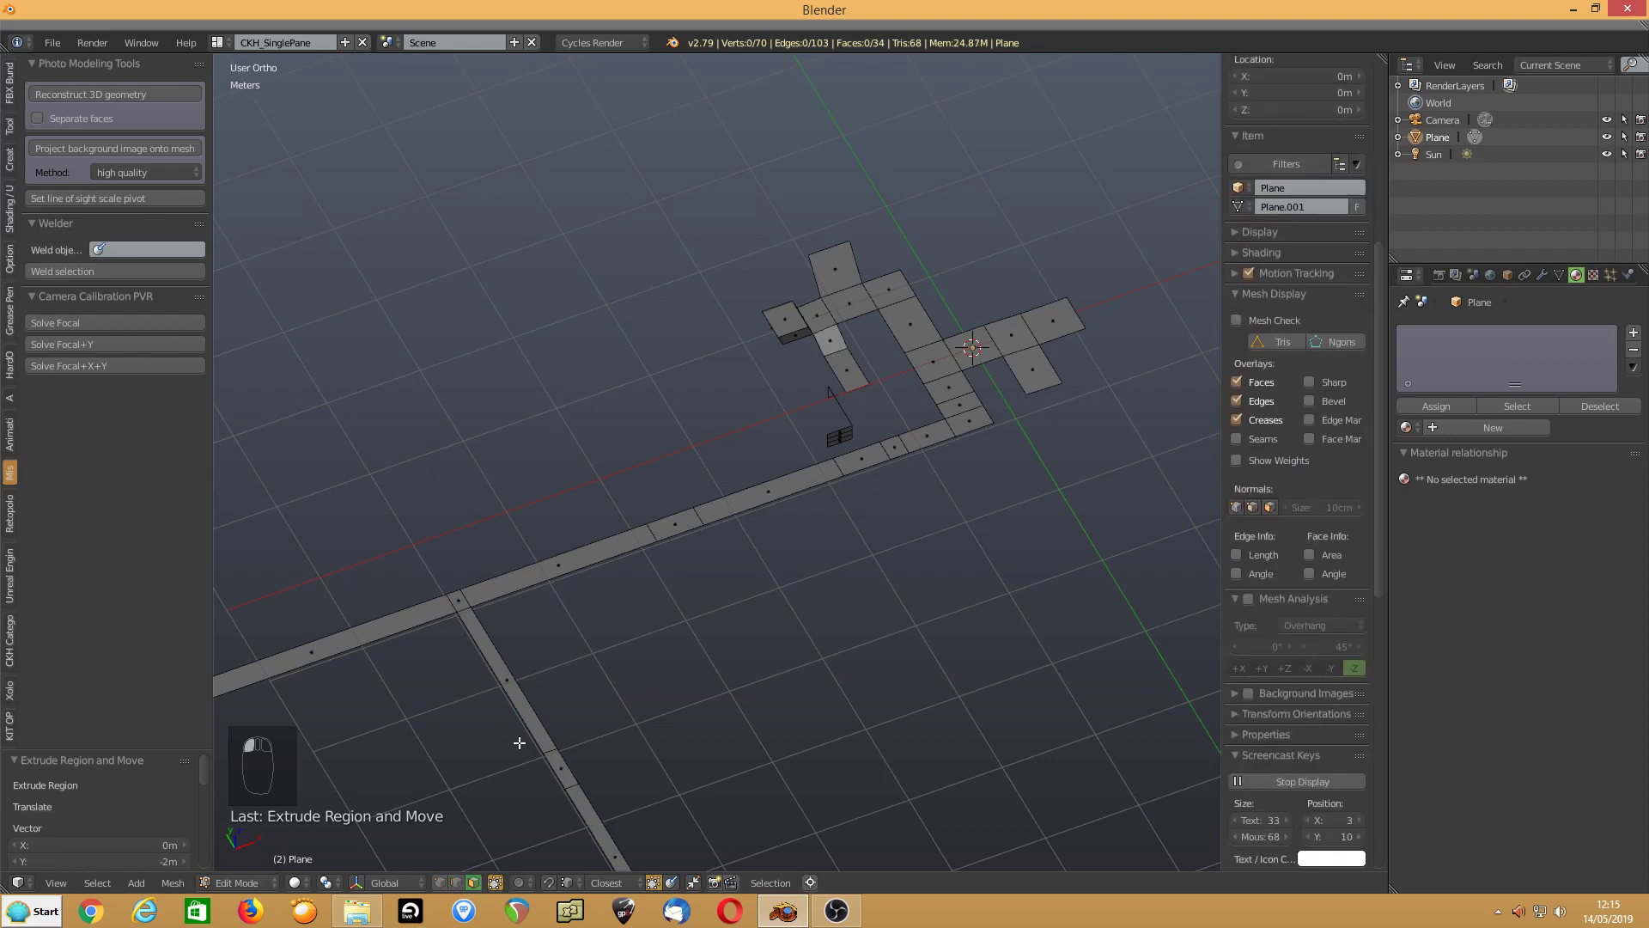
{"action": "right_click", "coordinate": [562, 773]}
{"action": "right_click", "coordinate": [675, 521], "text": "shift"}
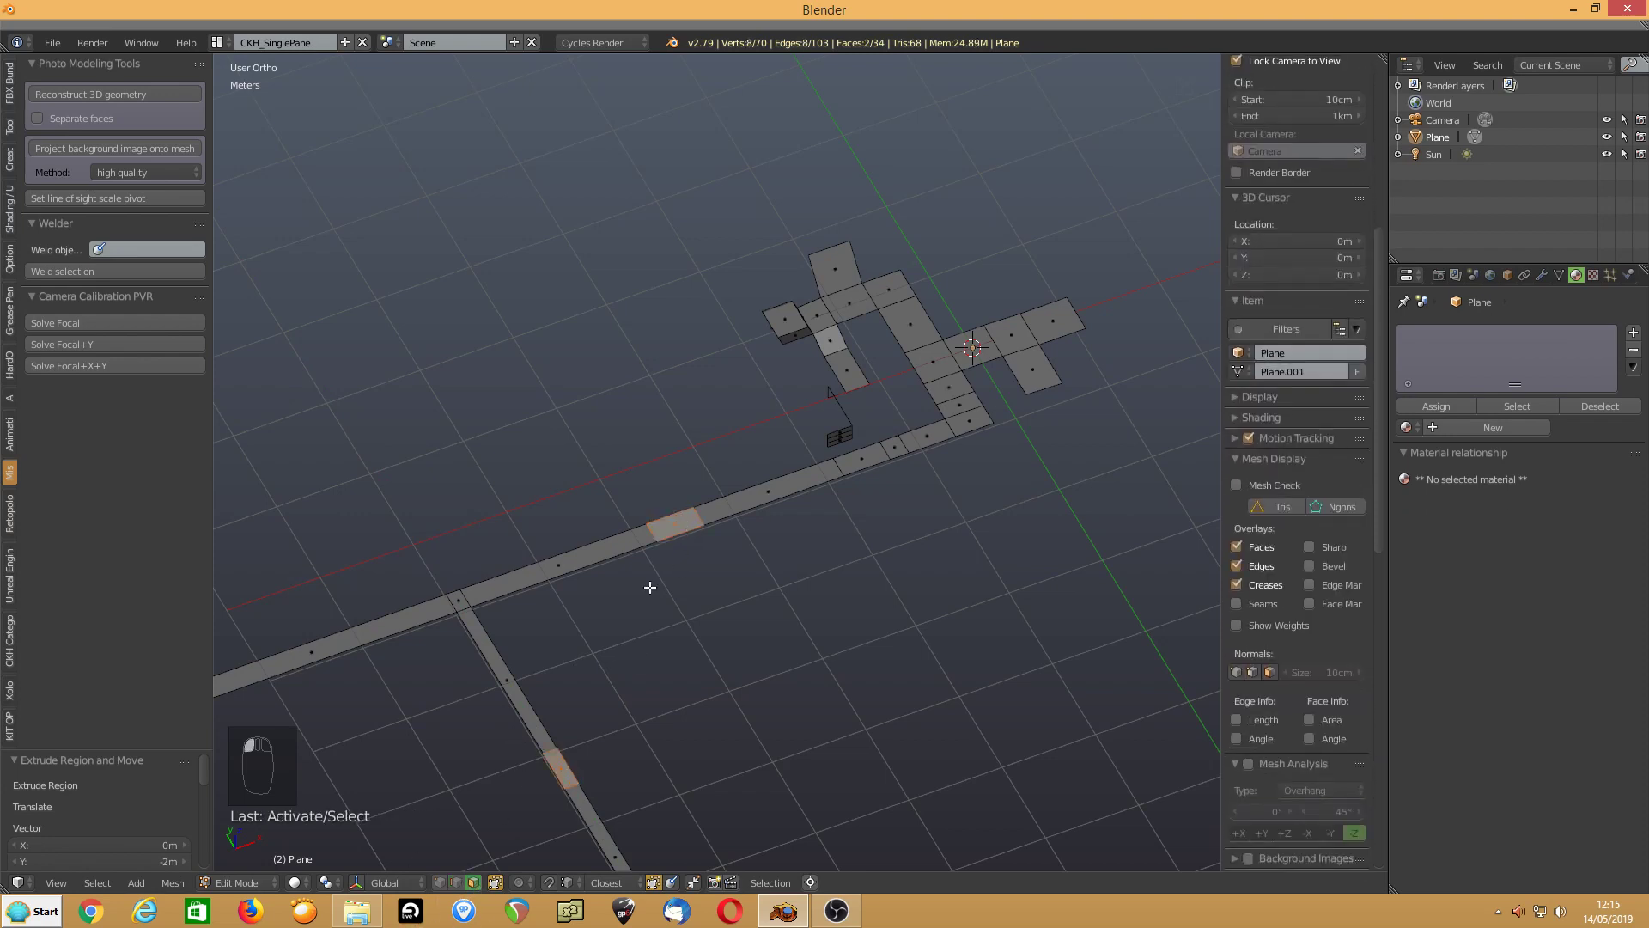
{"action": "key", "text": "Delete"}
{"action": "left_click", "coordinate": [588, 625]}
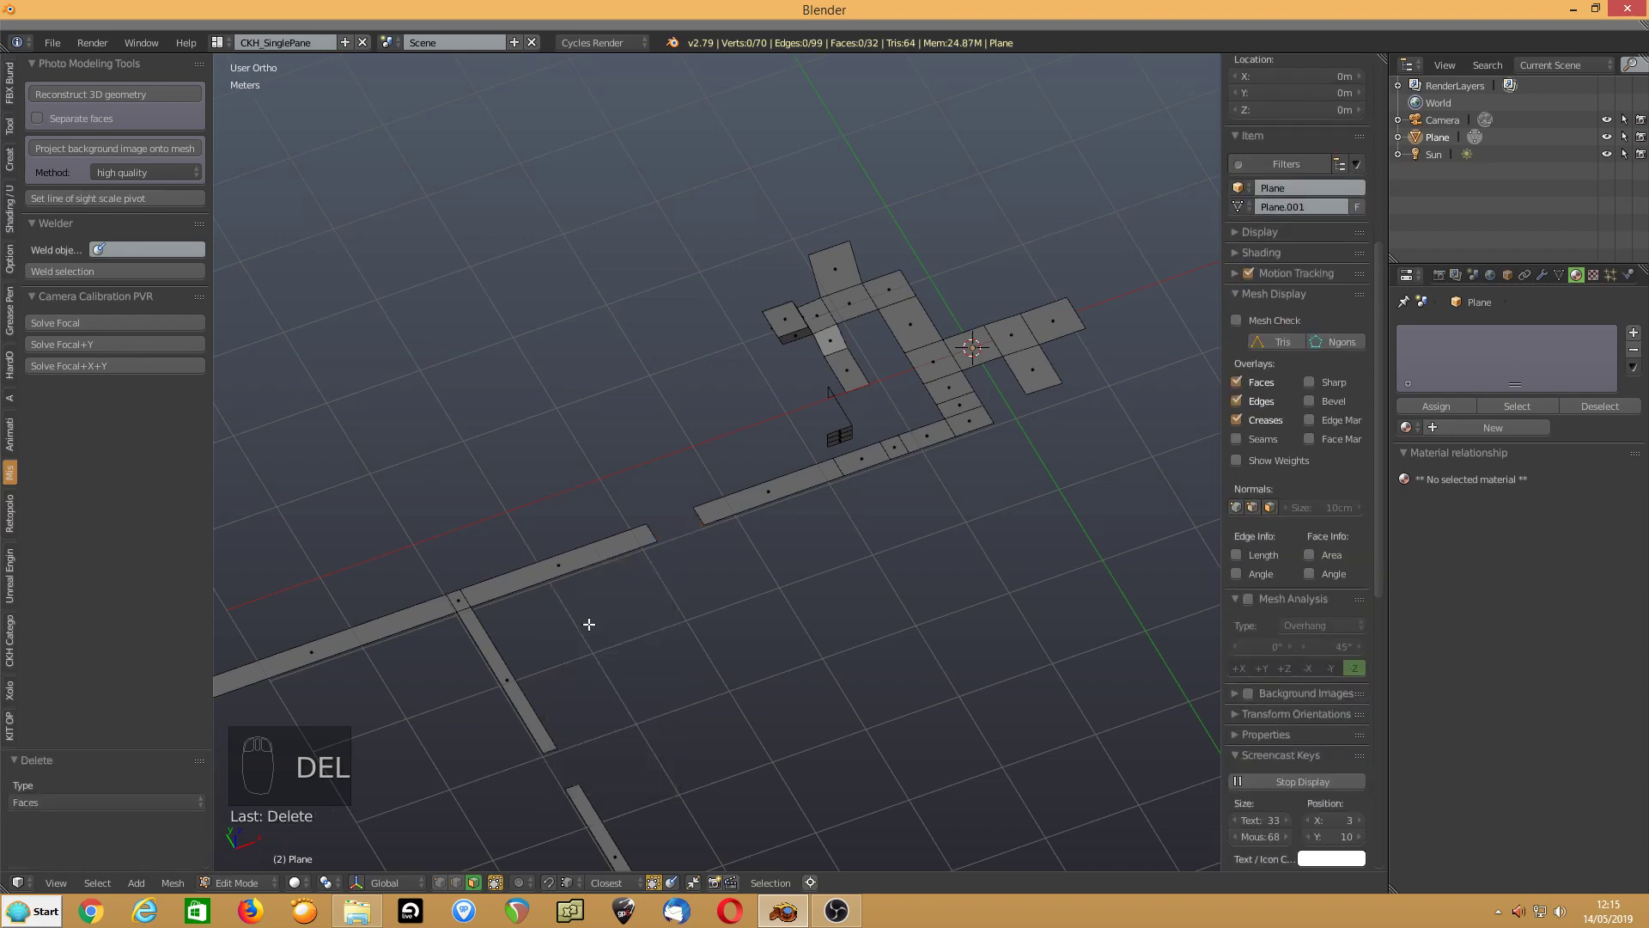
Select all faces of the long X strip and its Y branch on both sides of the gaps, using Circle Select
{"action": "scroll", "coordinate": [608, 612], "scroll_direction": "down", "scroll_amount": 1}
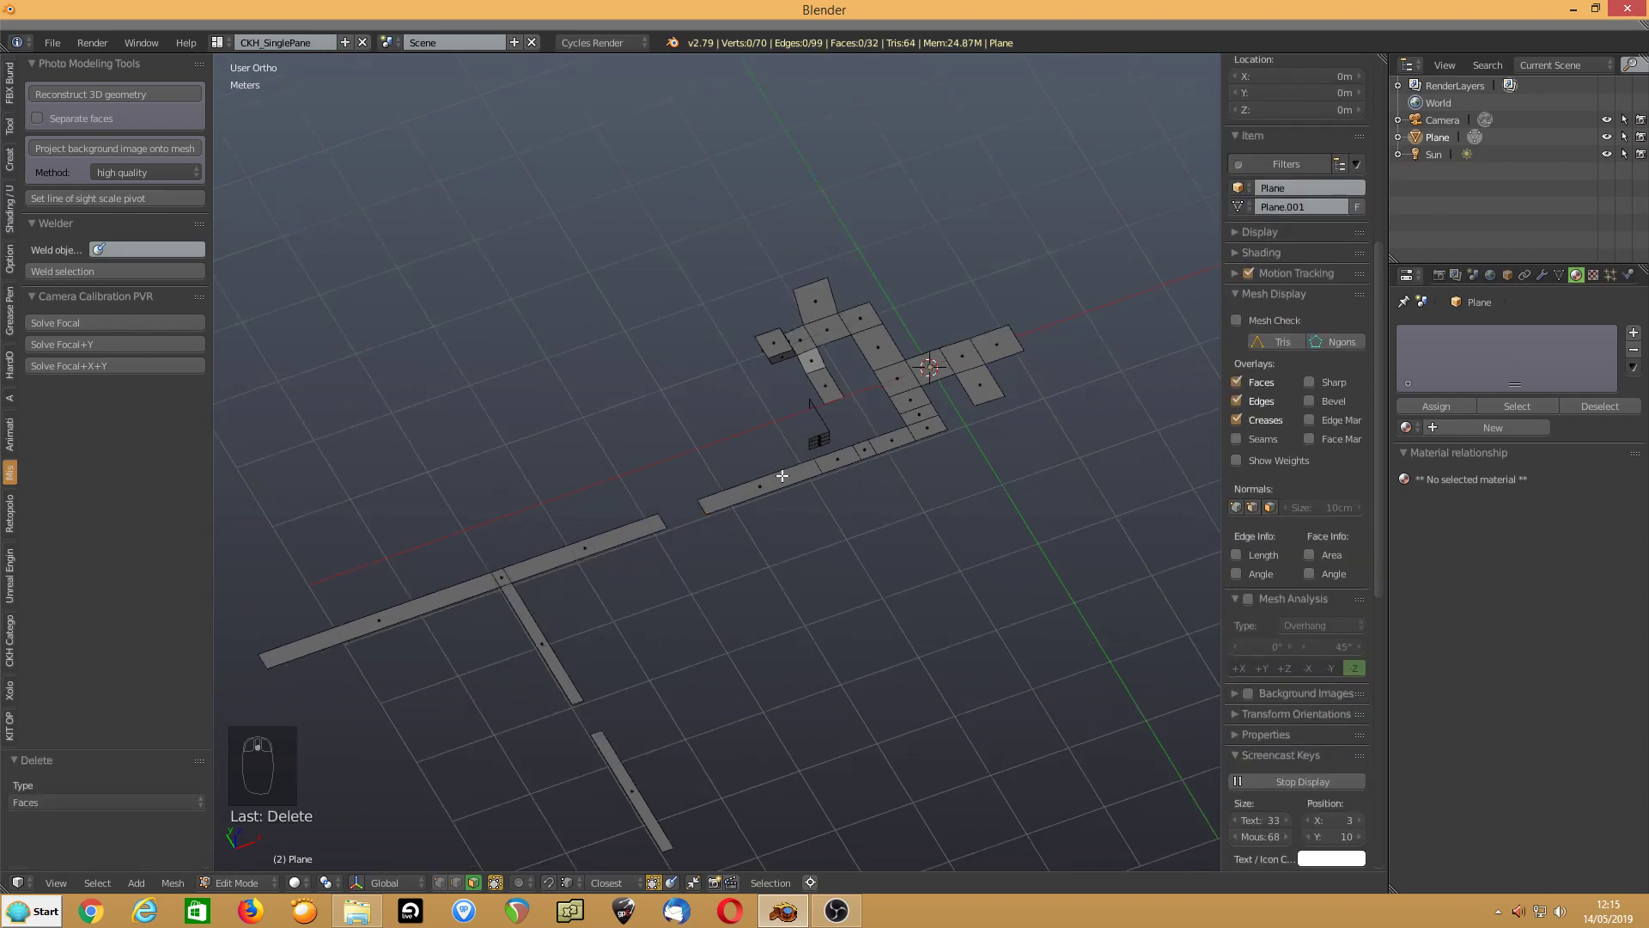
{"action": "right_click", "coordinate": [826, 465]}
{"action": "right_click", "coordinate": [910, 436]}
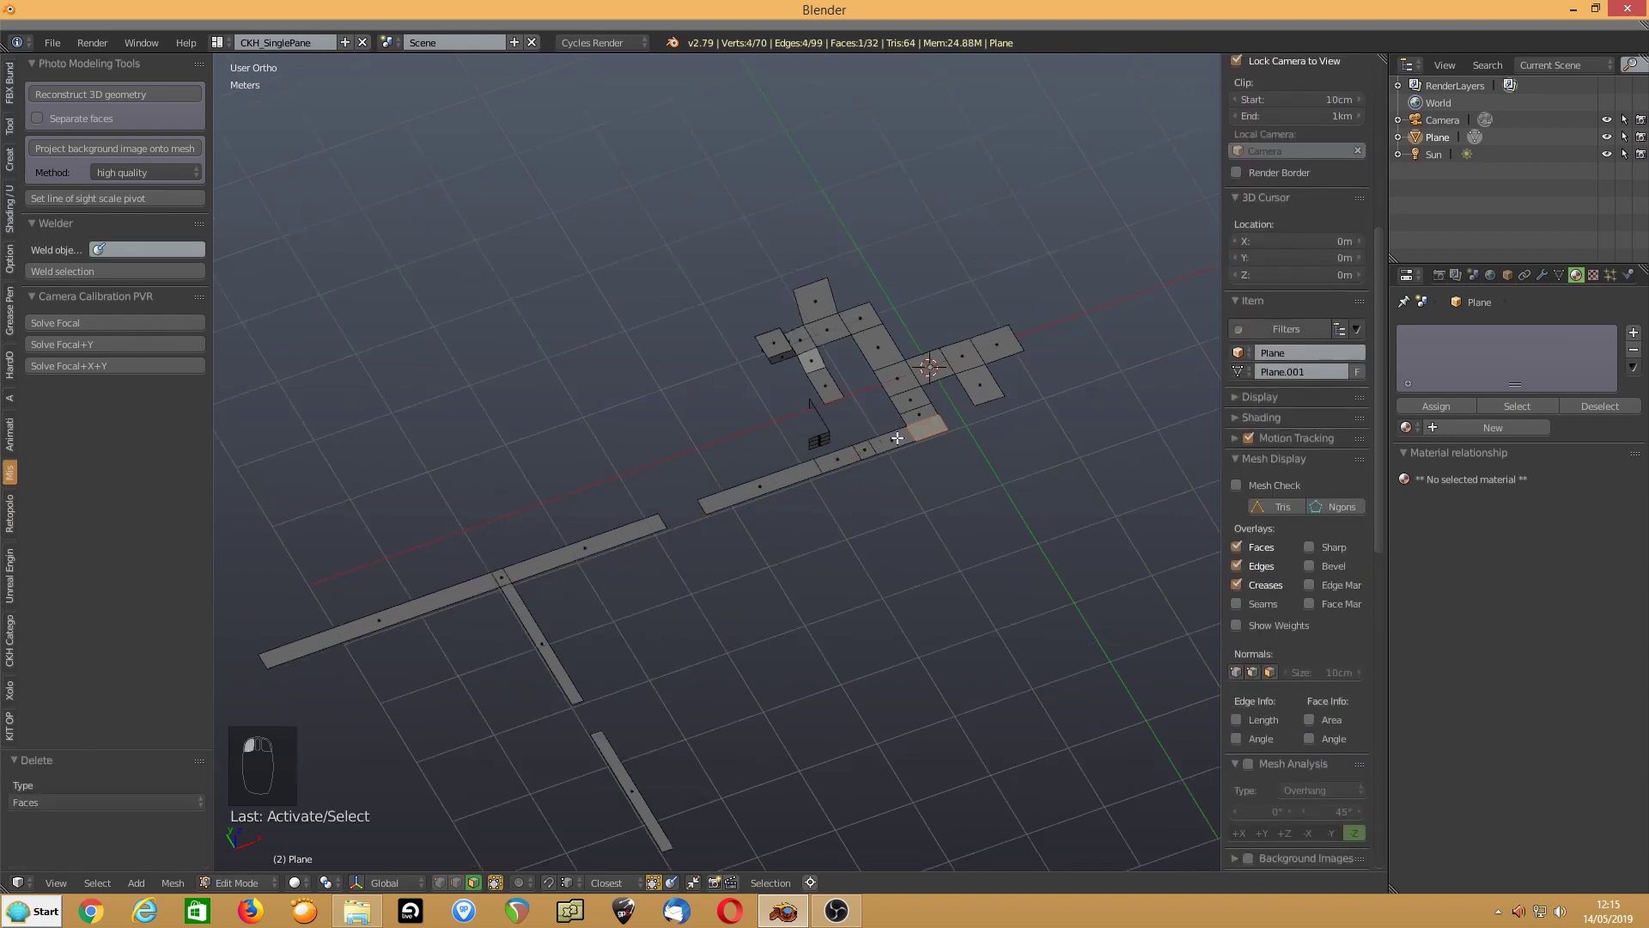
{"action": "right_click", "coordinate": [895, 438], "text": "shift"}
{"action": "key", "text": "c"}
{"action": "mouse_move", "coordinate": [832, 478]}
{"action": "left_mouse_down"}
{"action": "mouse_move", "coordinate": [876, 456]}
{"action": "mouse_move", "coordinate": [366, 604]}
{"action": "mouse_move", "coordinate": [544, 633]}
{"action": "mouse_move", "coordinate": [670, 826]}
{"action": "left_mouse_up"}
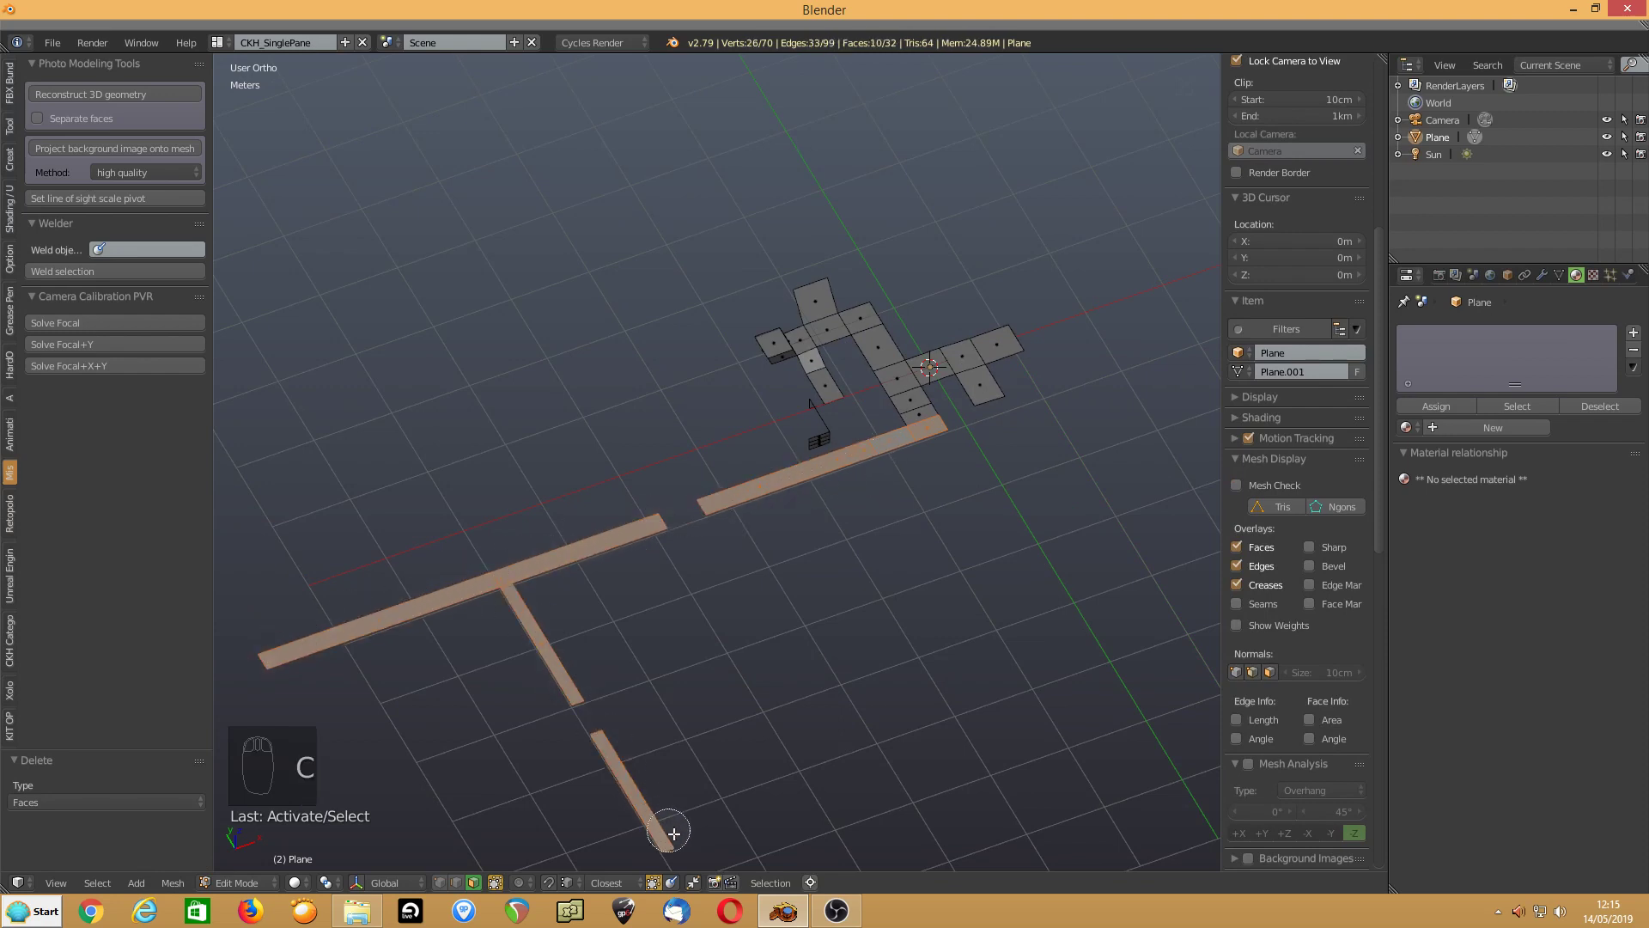
{"action": "right_click", "coordinate": [725, 666]}
Try a freehand extrusion of the selected strip faces upward along Z and undo it, keeping the faces selected
{"action": "key", "text": "e"}
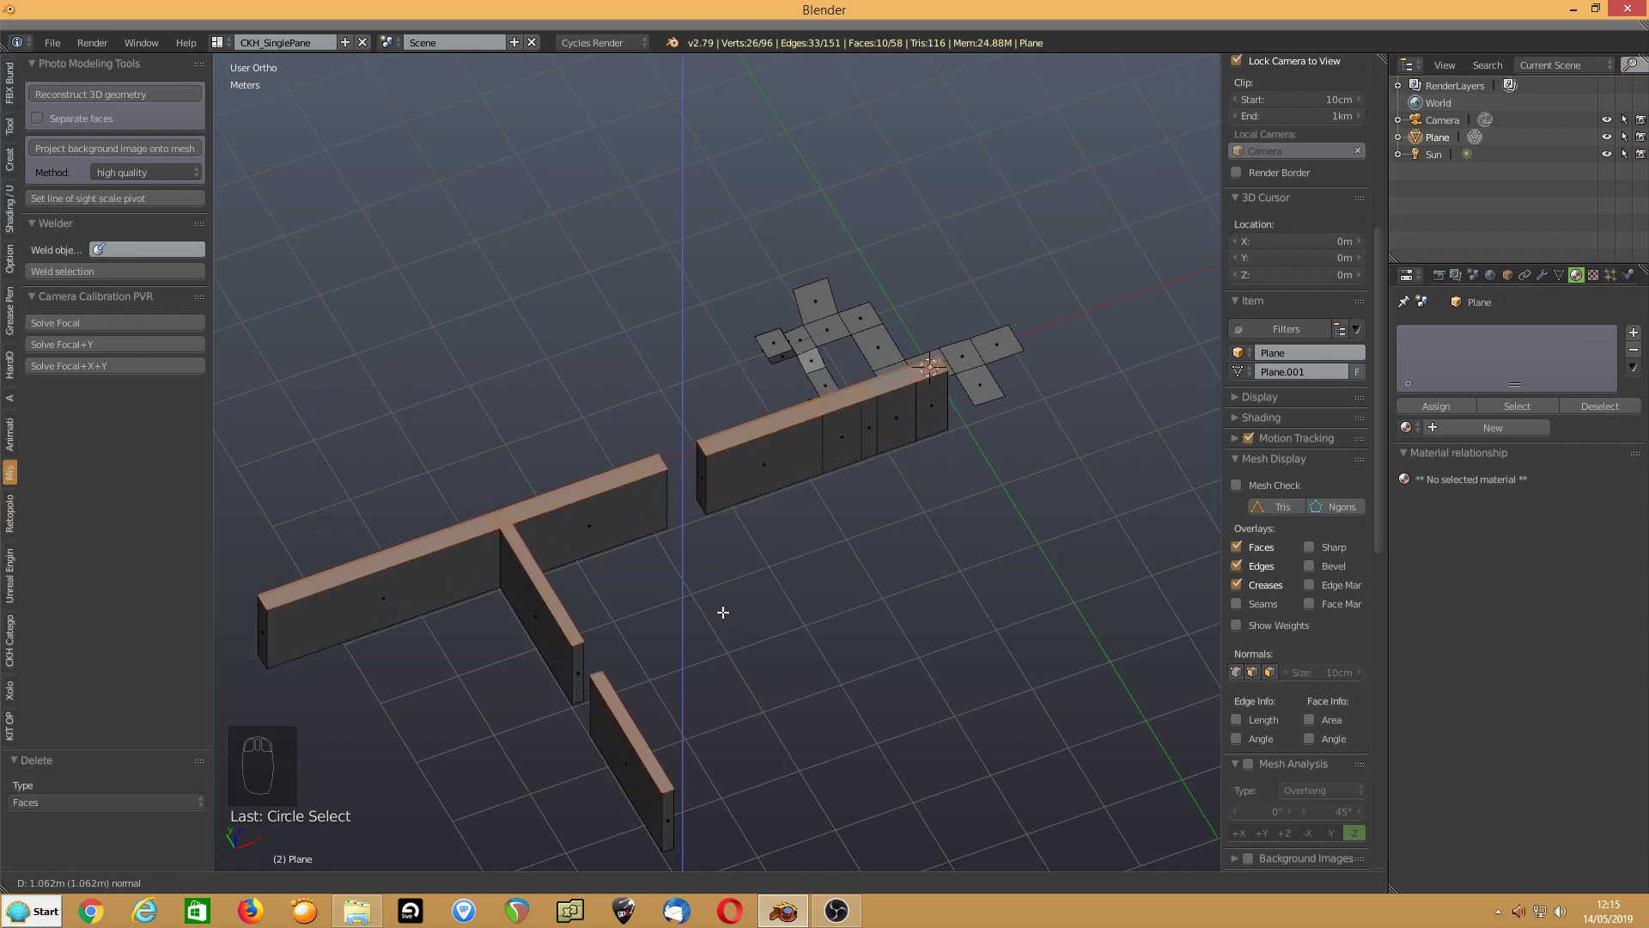
{"action": "key", "text": "z"}
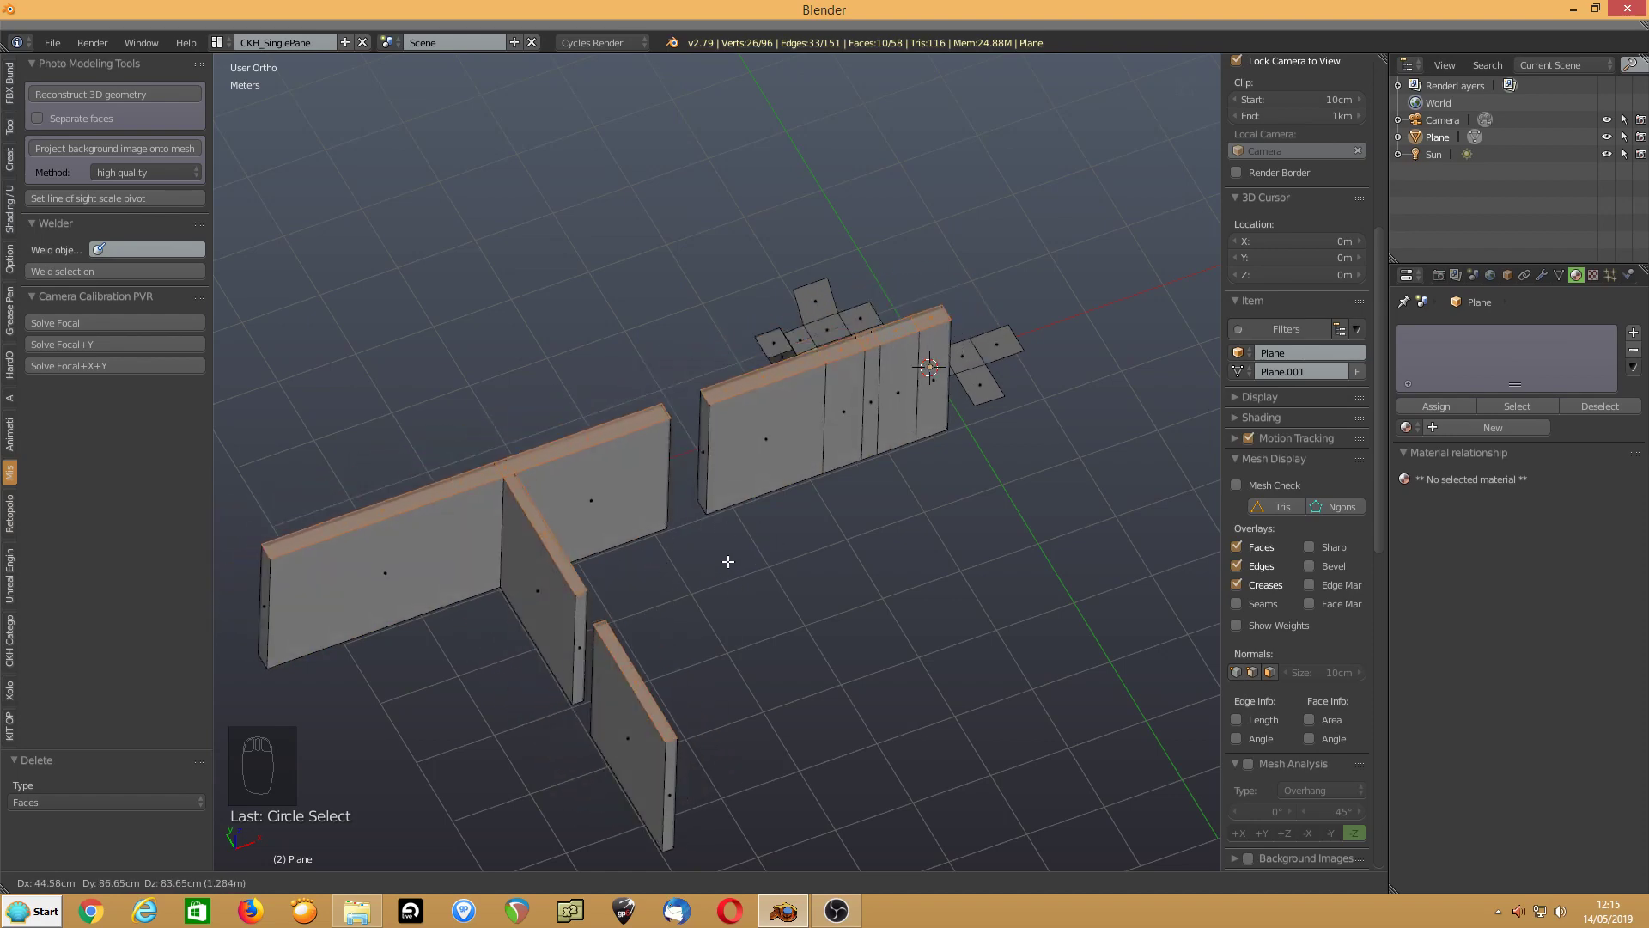
{"action": "key", "text": "z"}
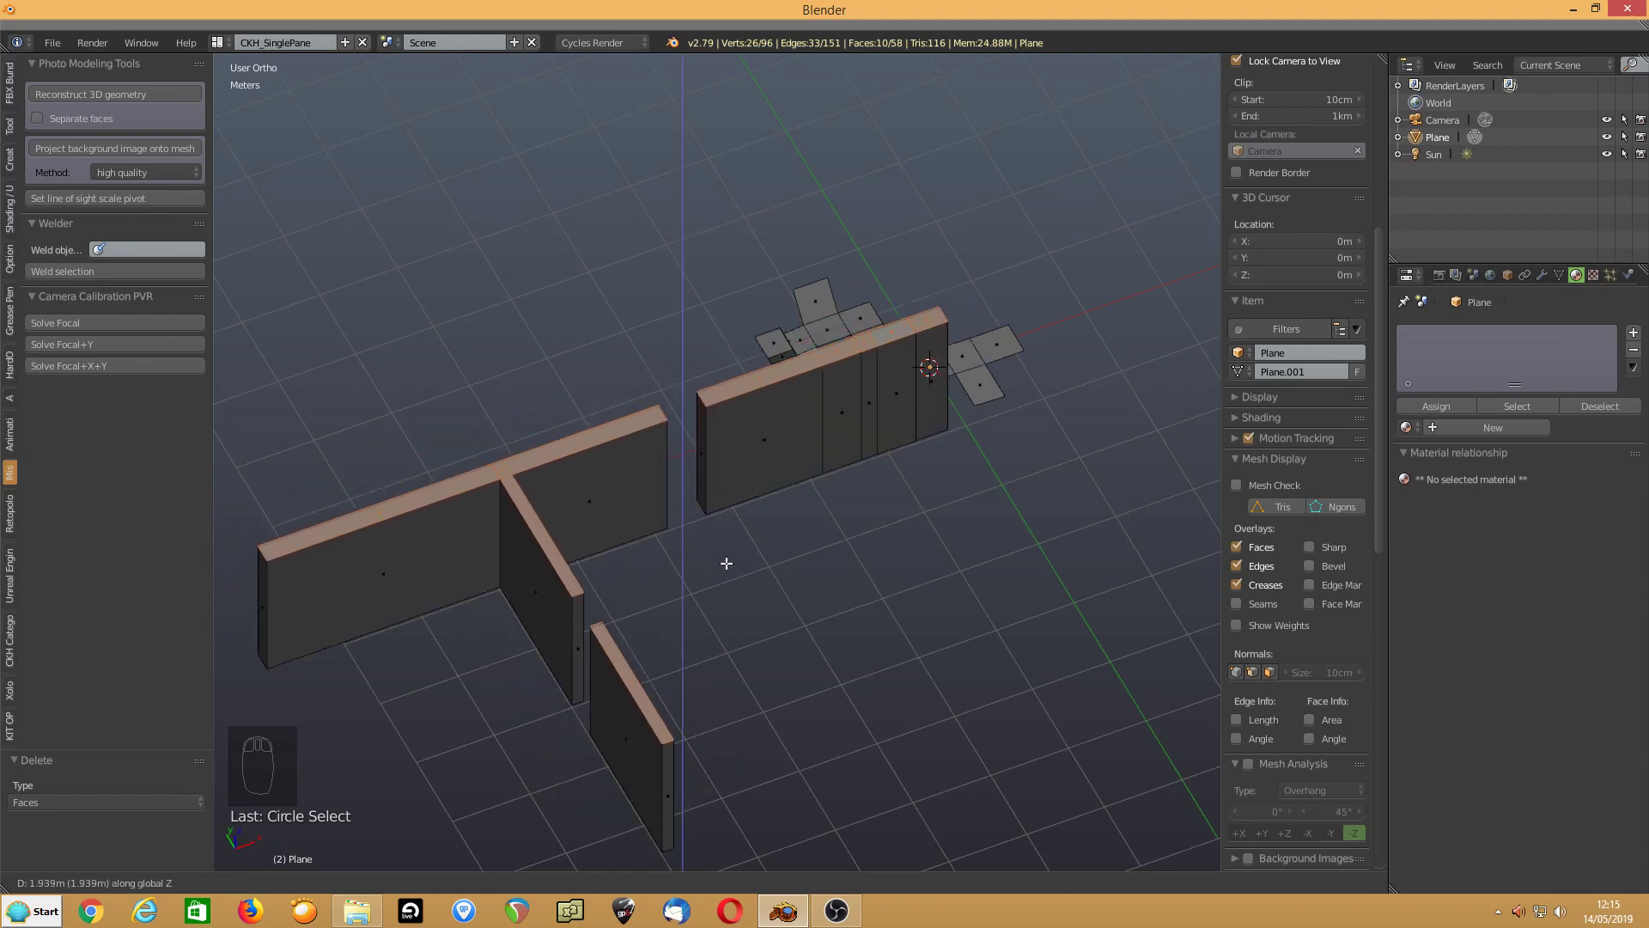
{"action": "left_click", "coordinate": [726, 571]}
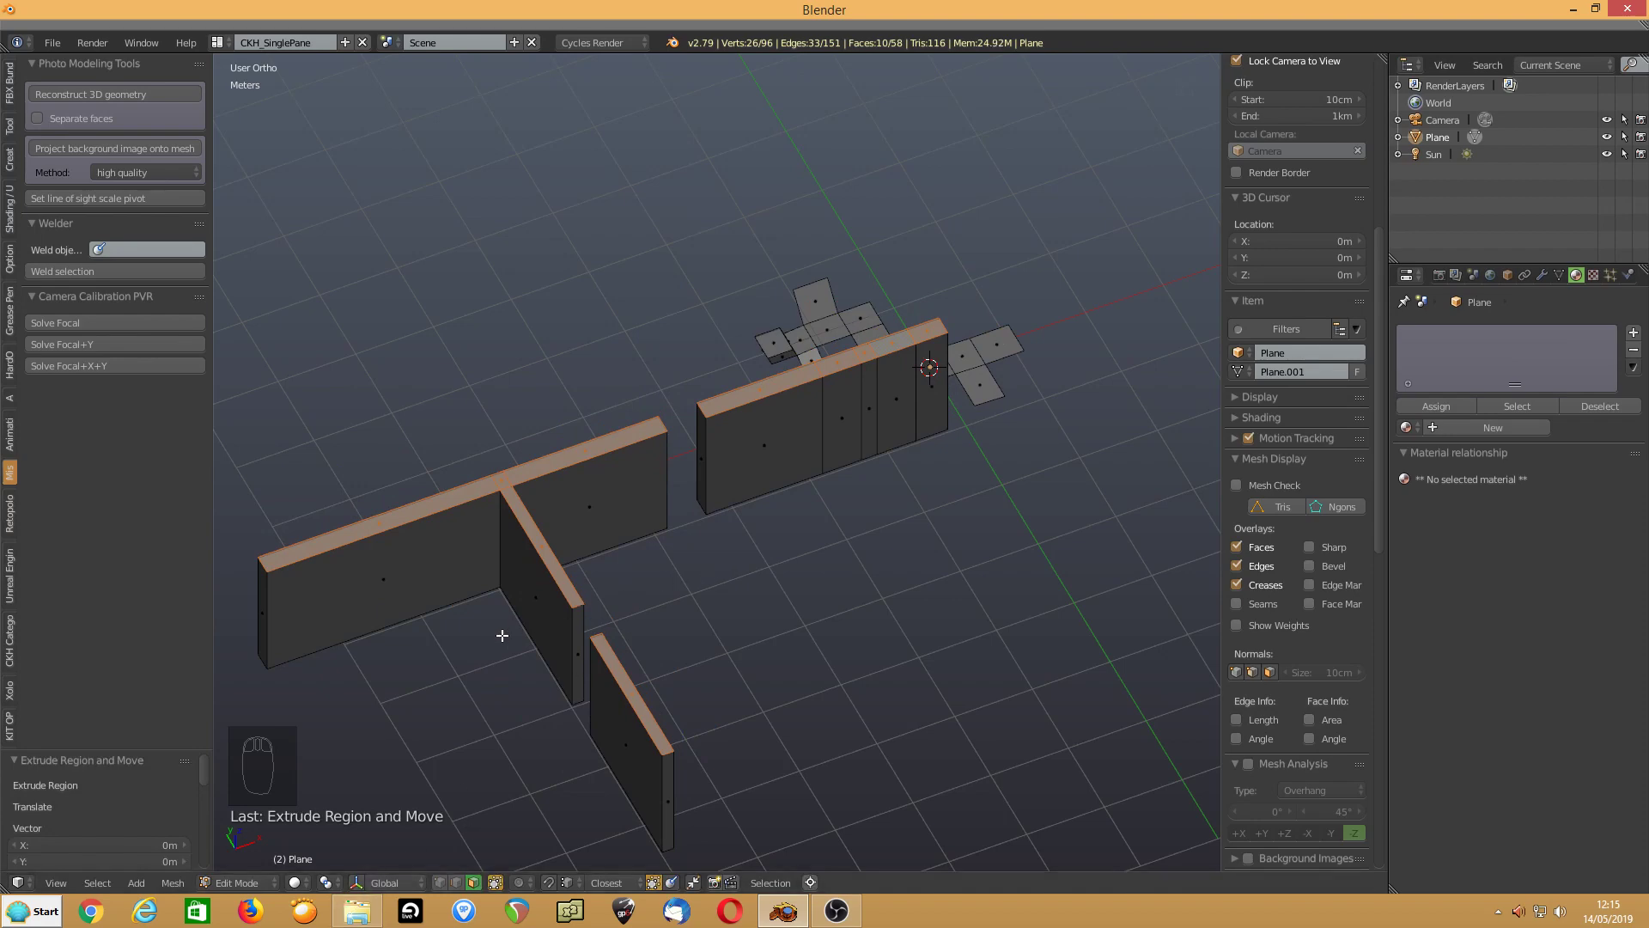
{"action": "middle_click_drag", "start_coordinate": [501, 633], "coordinate": [604, 575]}
{"action": "key", "text": "ctrl+z"}
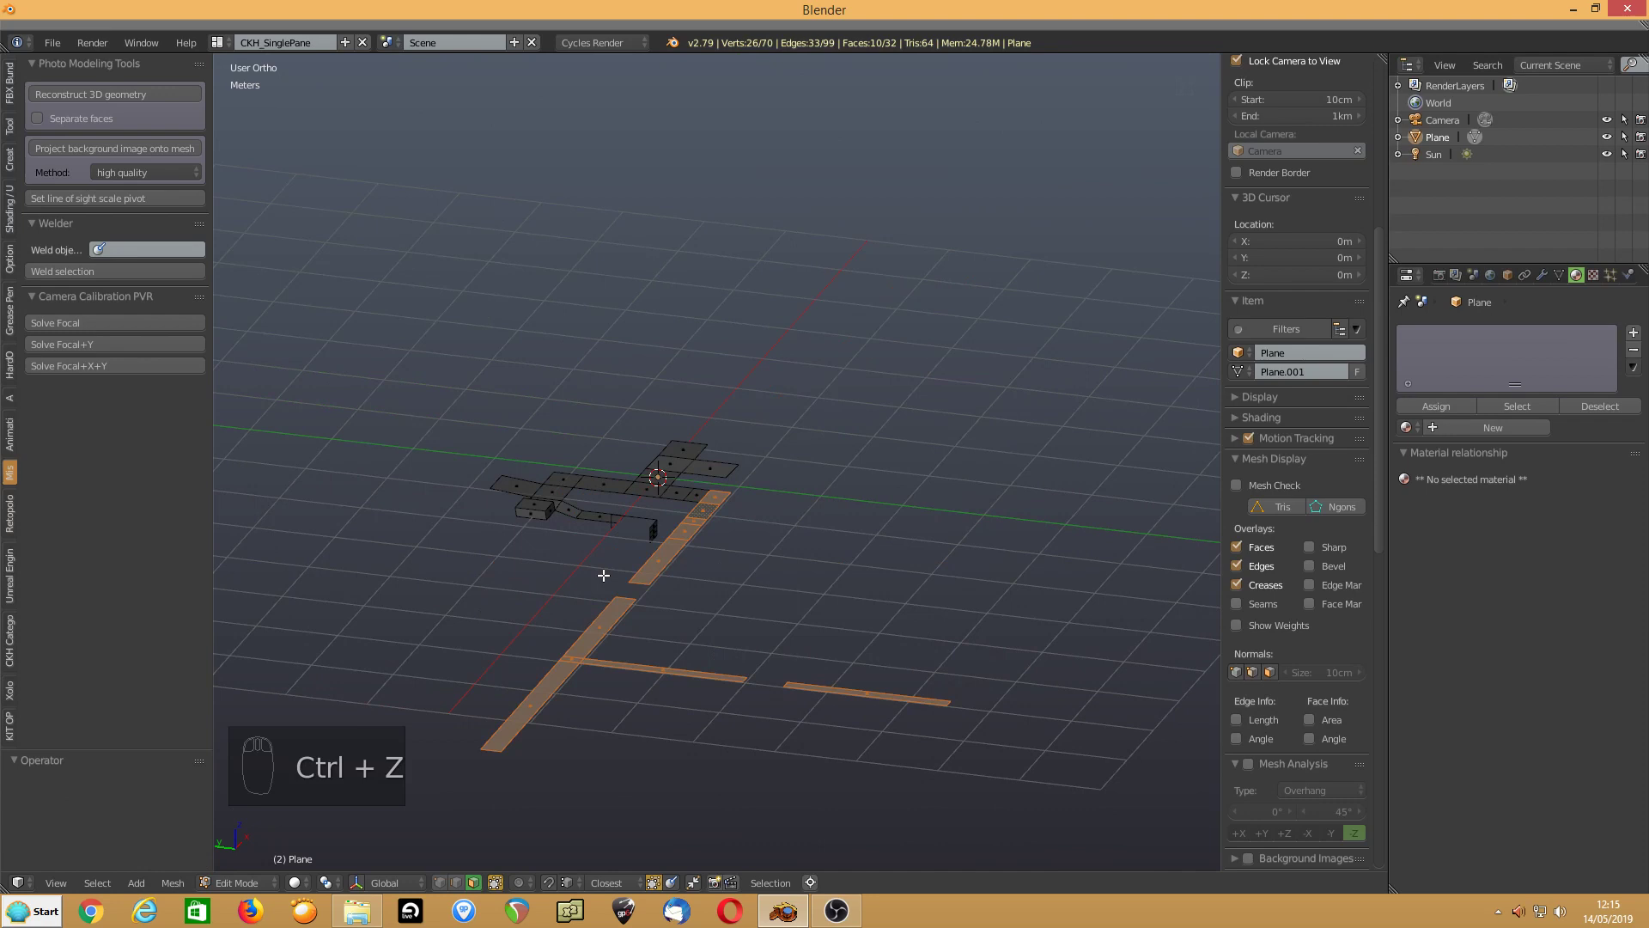
{"action": "key", "text": "ctrl+z"}
{"action": "key", "text": "ctrl+shift+z"}
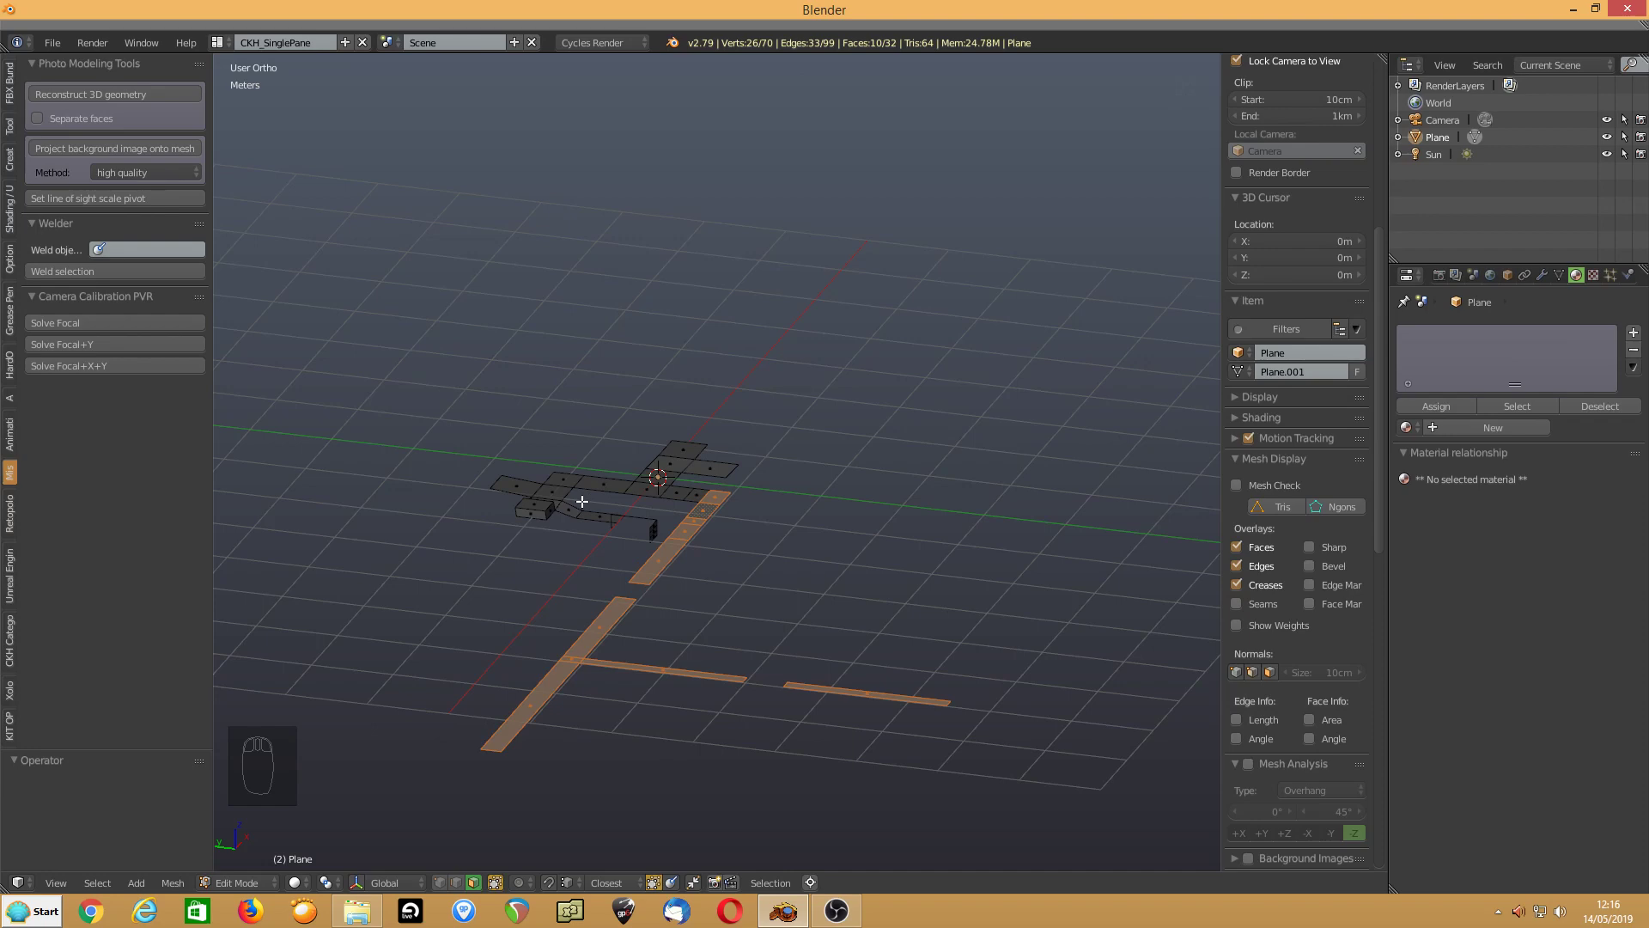
Try extruding the selected strip faces 2.3 m constrained to global Z, and undo it with the face selection restored
{"action": "type", "text": "e"}
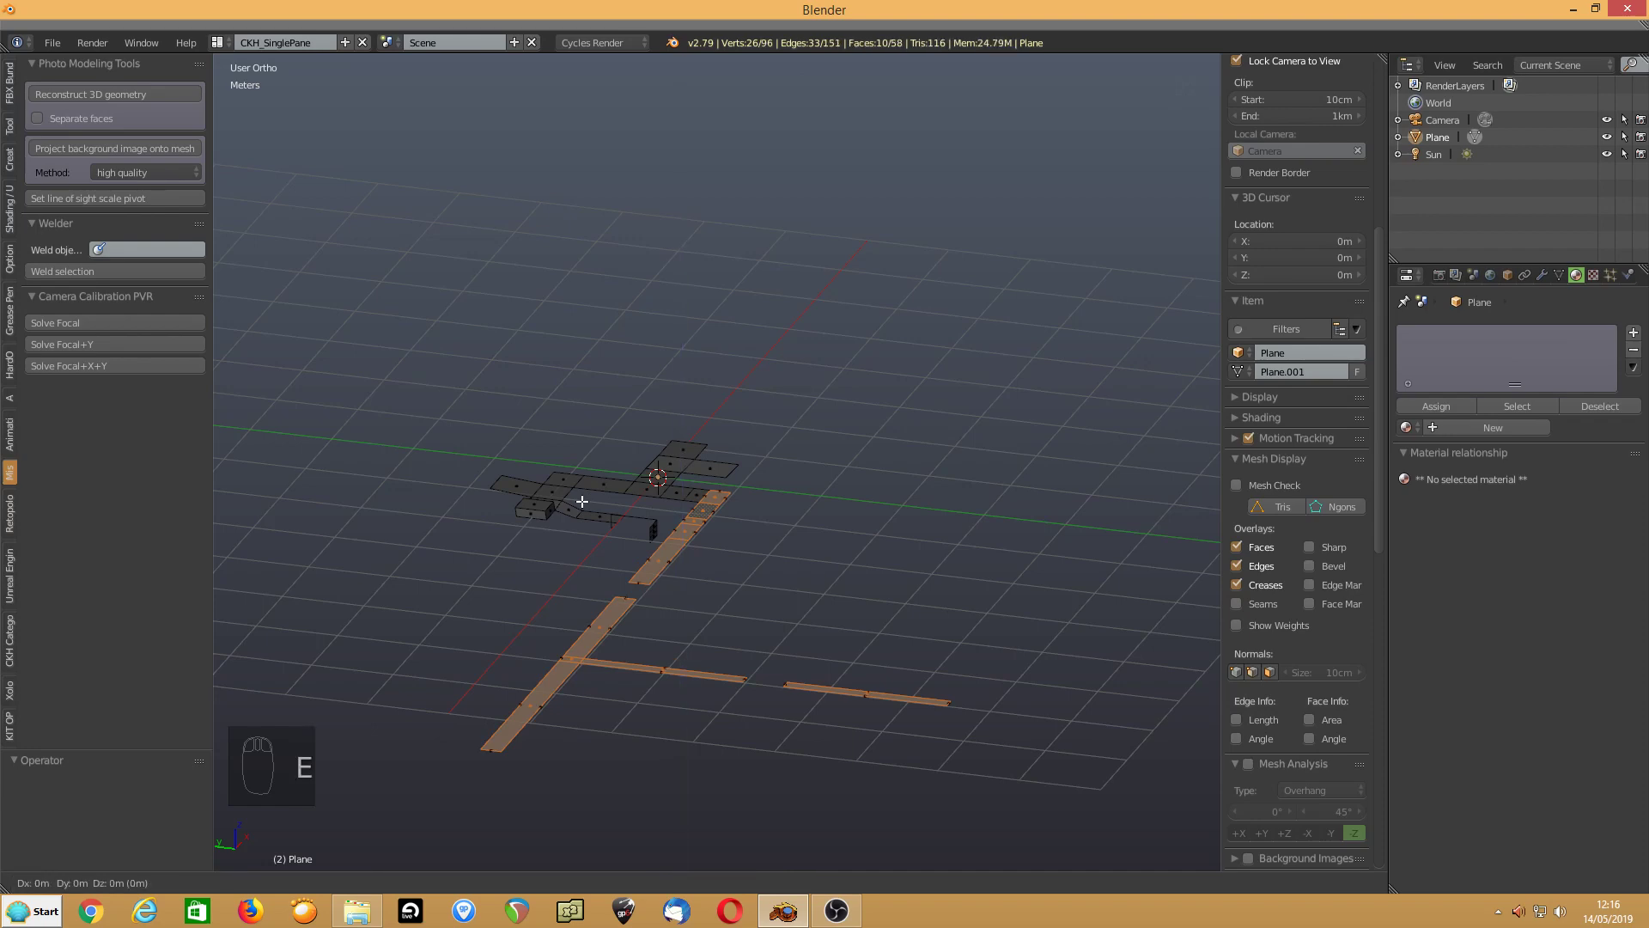
{"action": "type", "text": "2.3"}
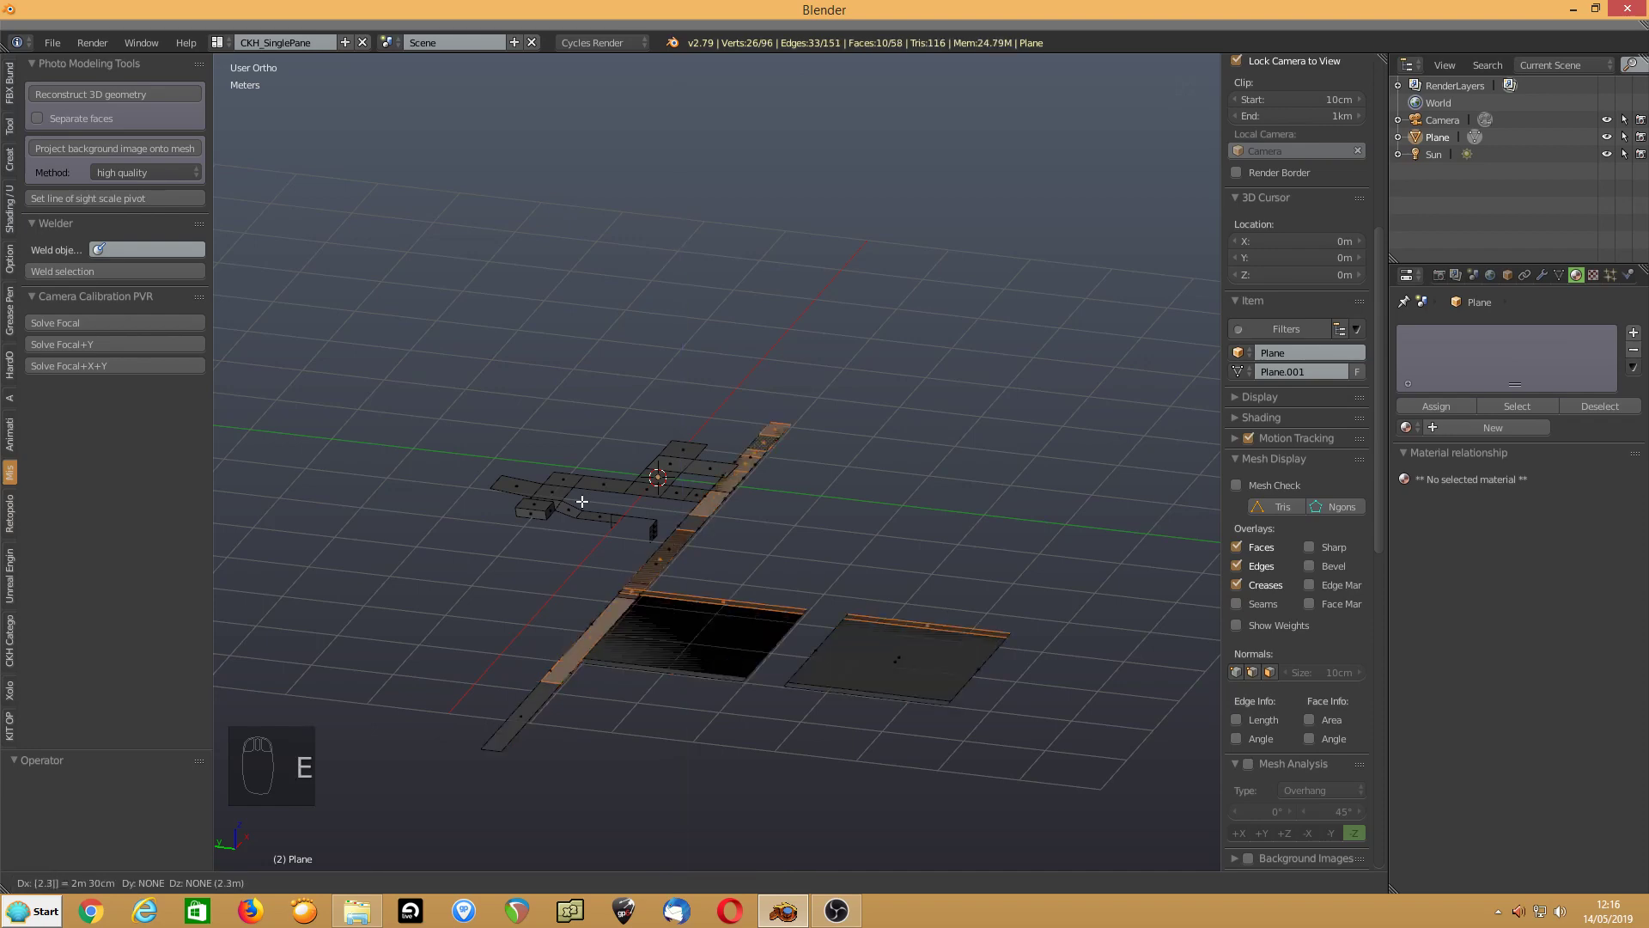
{"action": "type", "text": "z"}
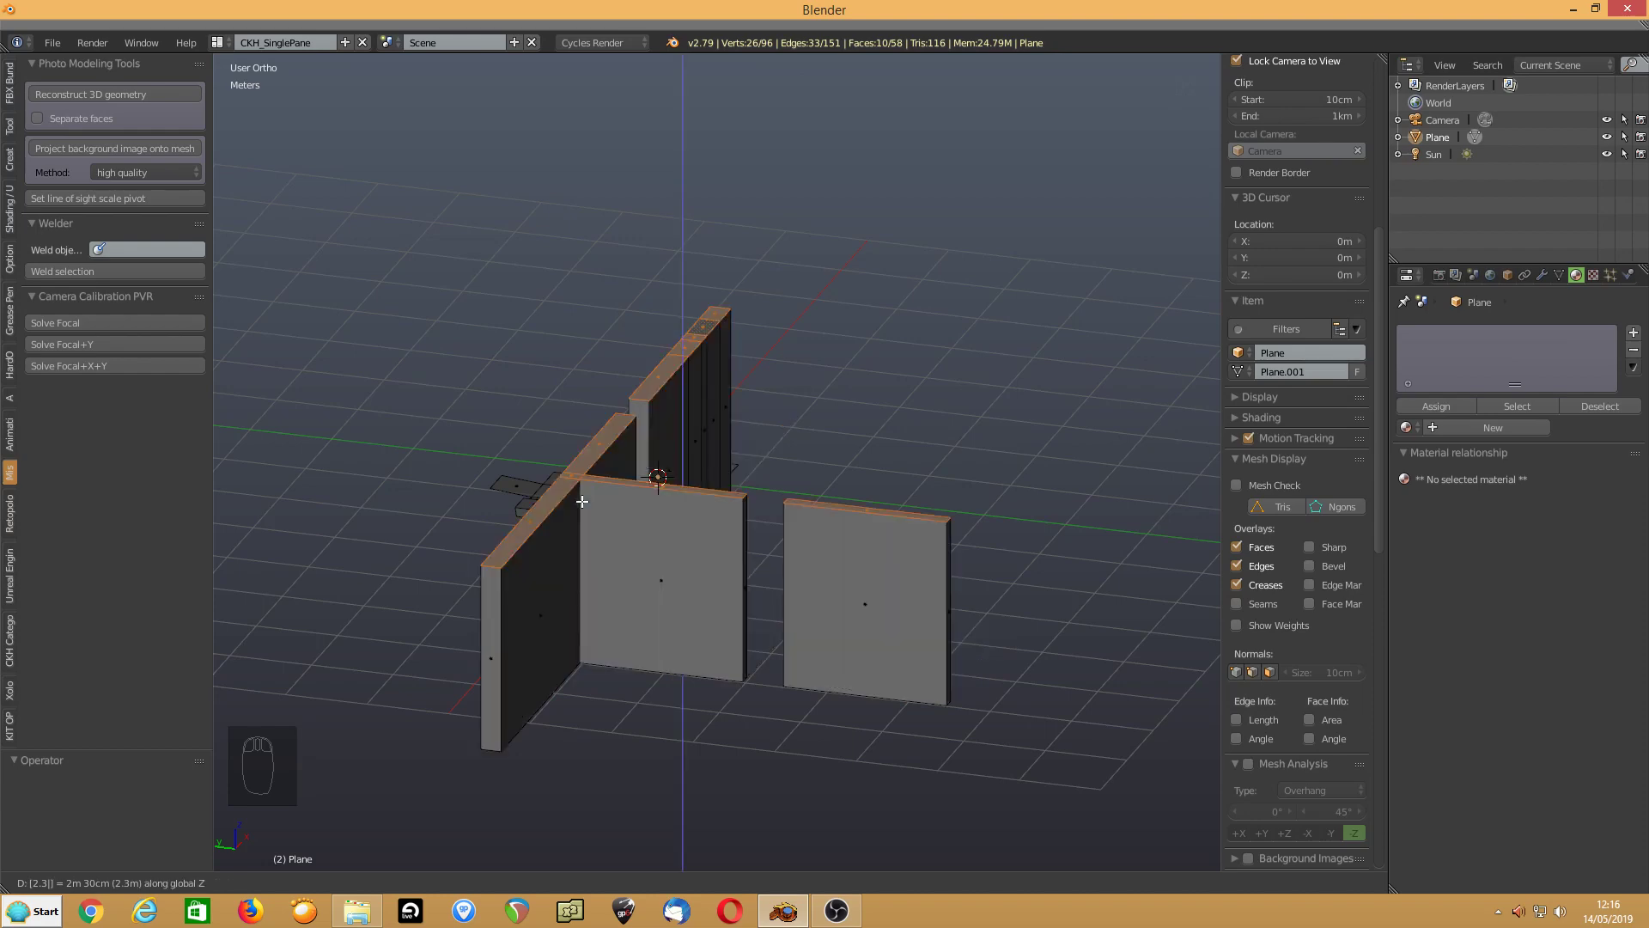
{"action": "key", "text": "Return"}
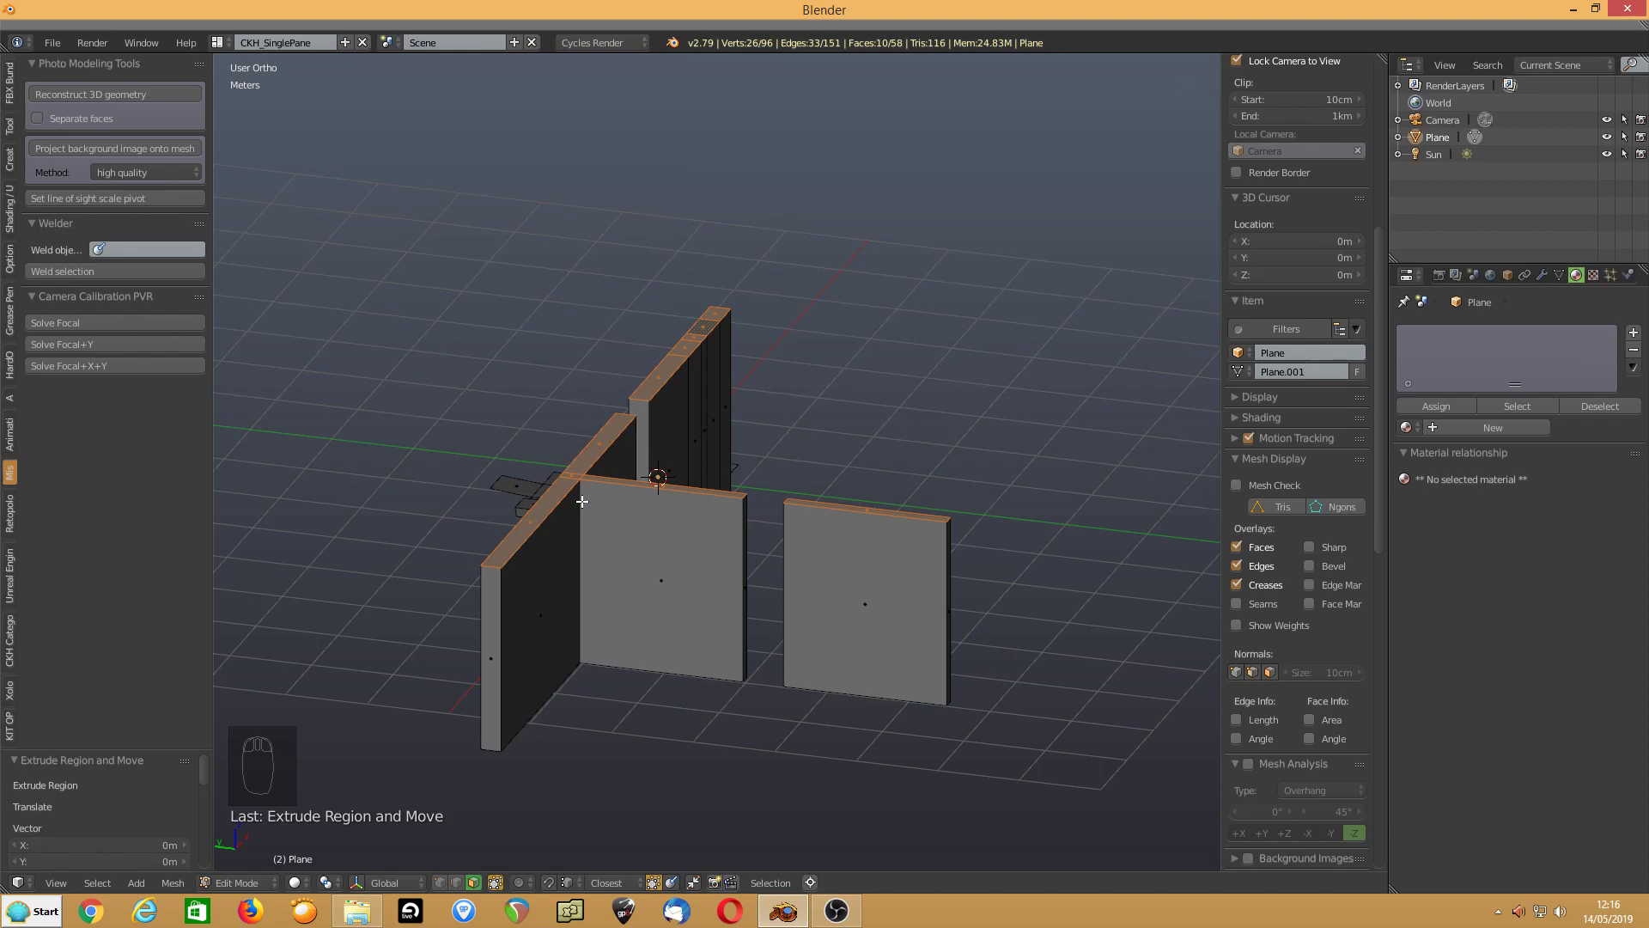
{"action": "key", "text": "ctrl+z"}
{"action": "key", "text": "ctrl+z"}
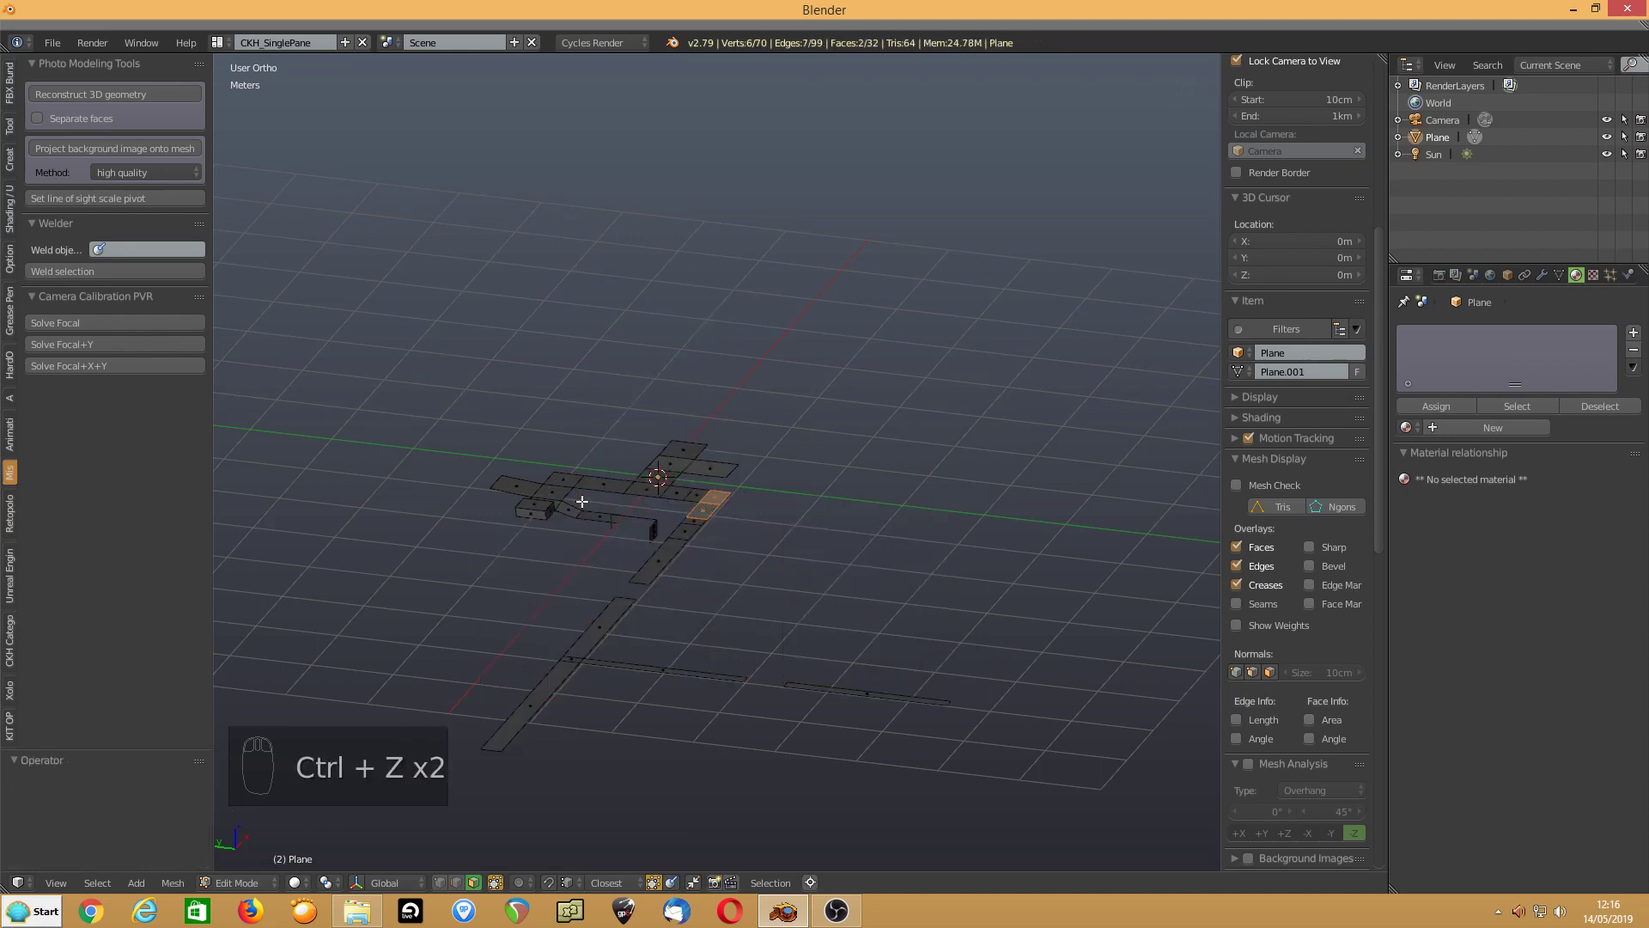
{"action": "key", "text": "ctrl+shift+z"}
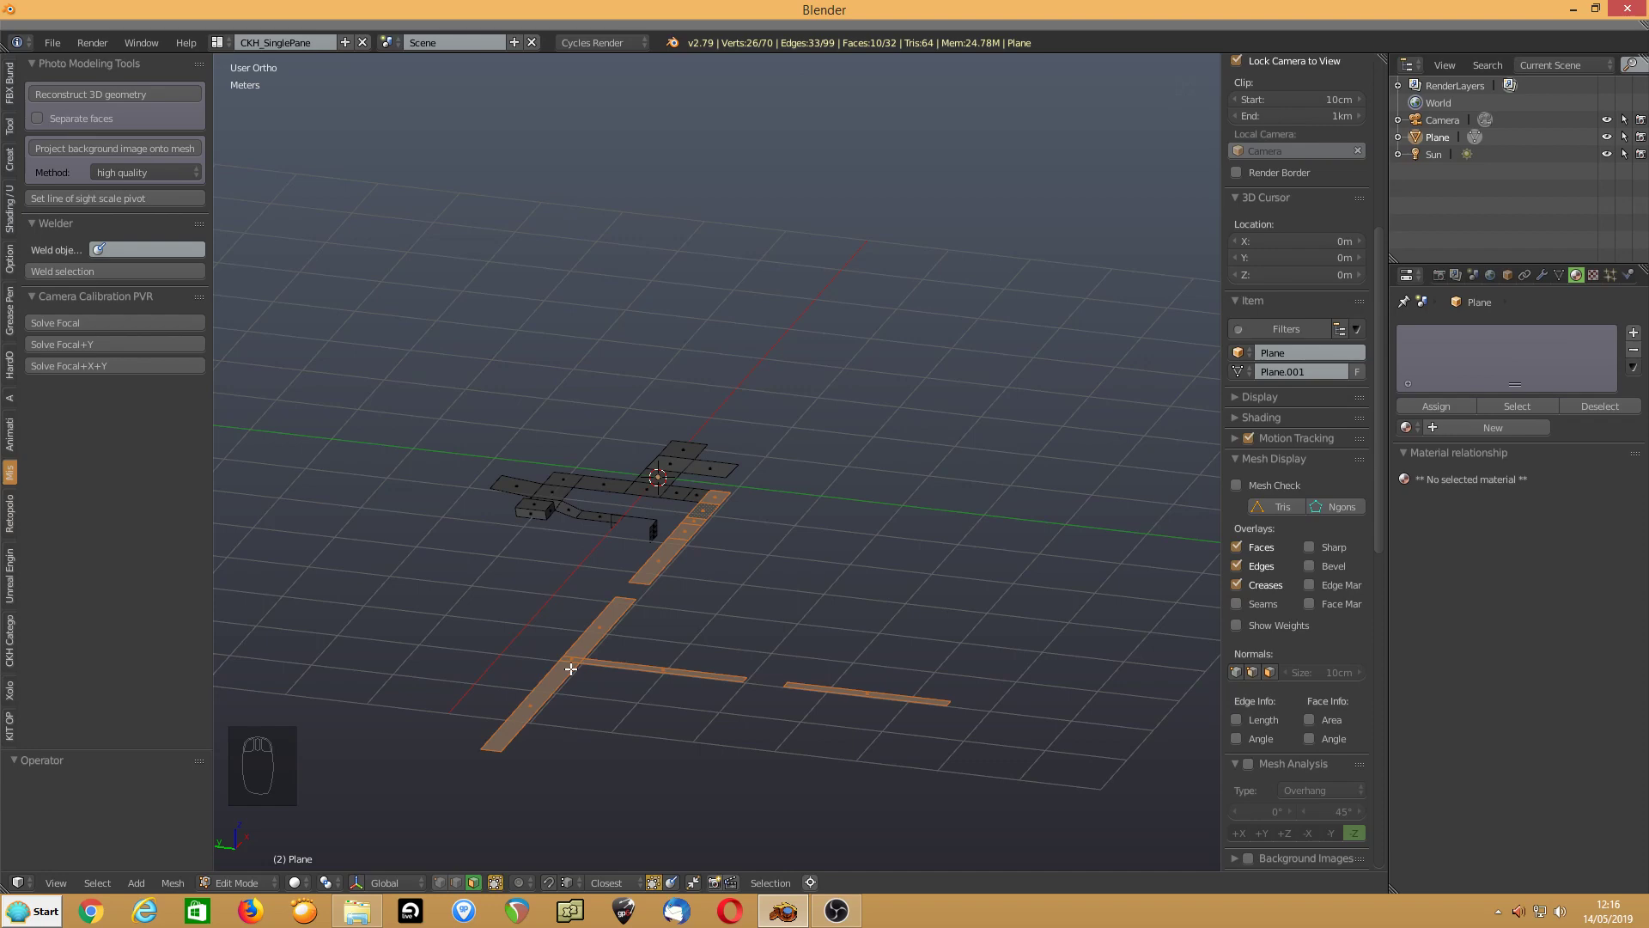
Try extruding the selected strip faces 2.3 m along their normal, and undo the extrusion
{"action": "key", "text": "e"}
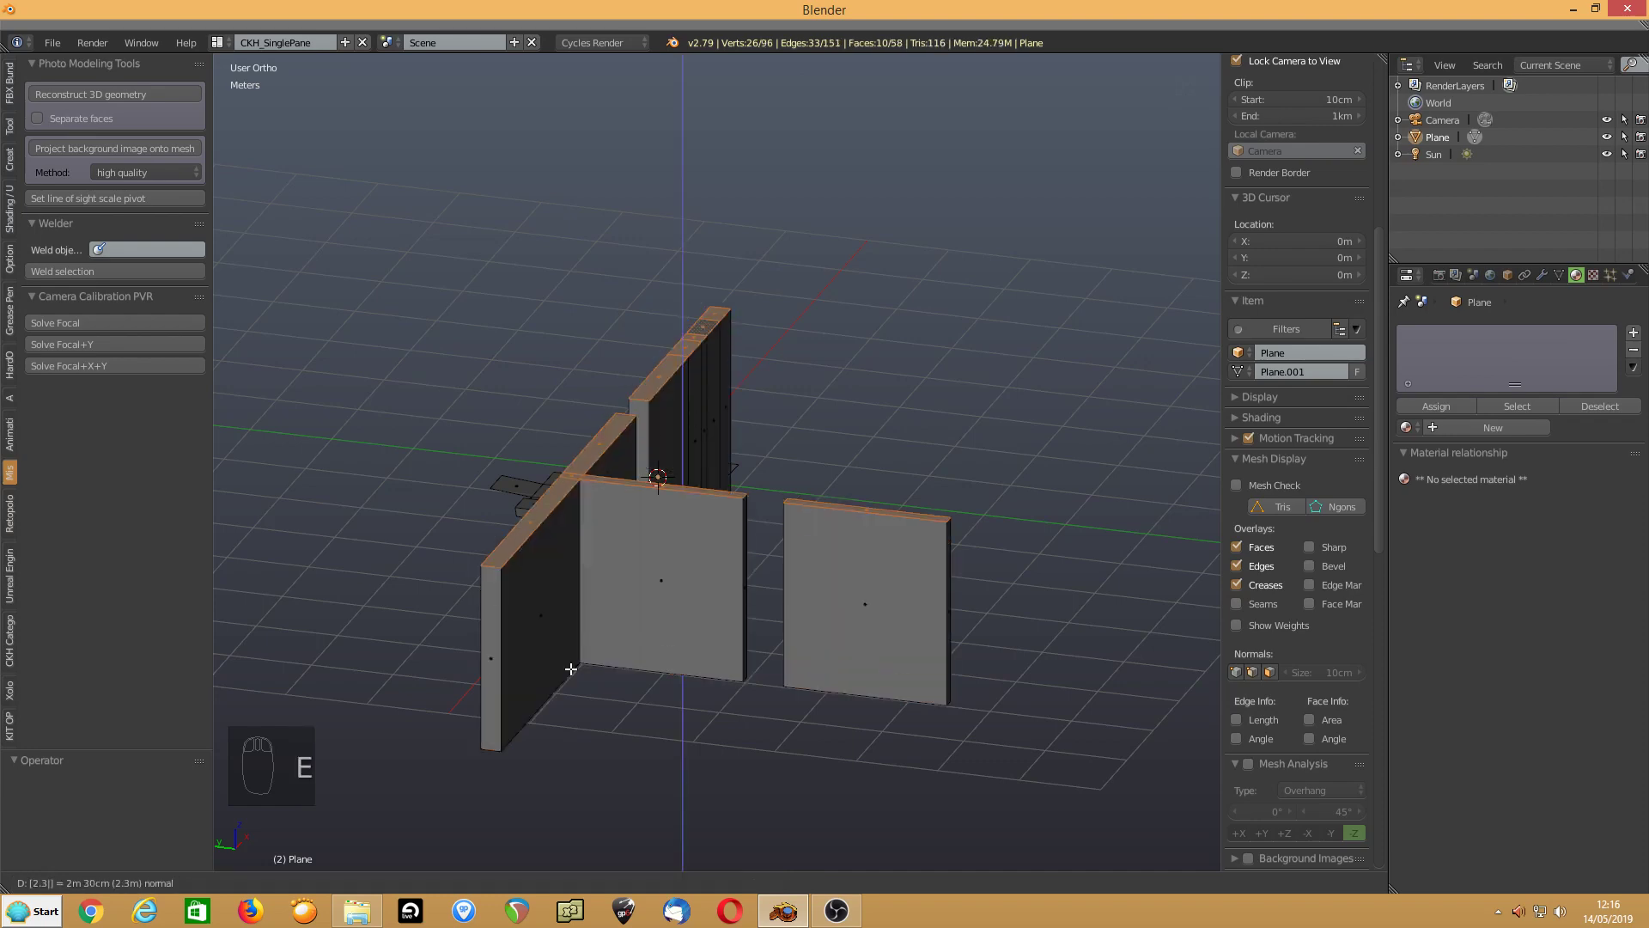
{"action": "left_click", "coordinate": [571, 669]}
{"action": "middle_click_drag", "start_coordinate": [692, 683], "coordinate": [630, 651]}
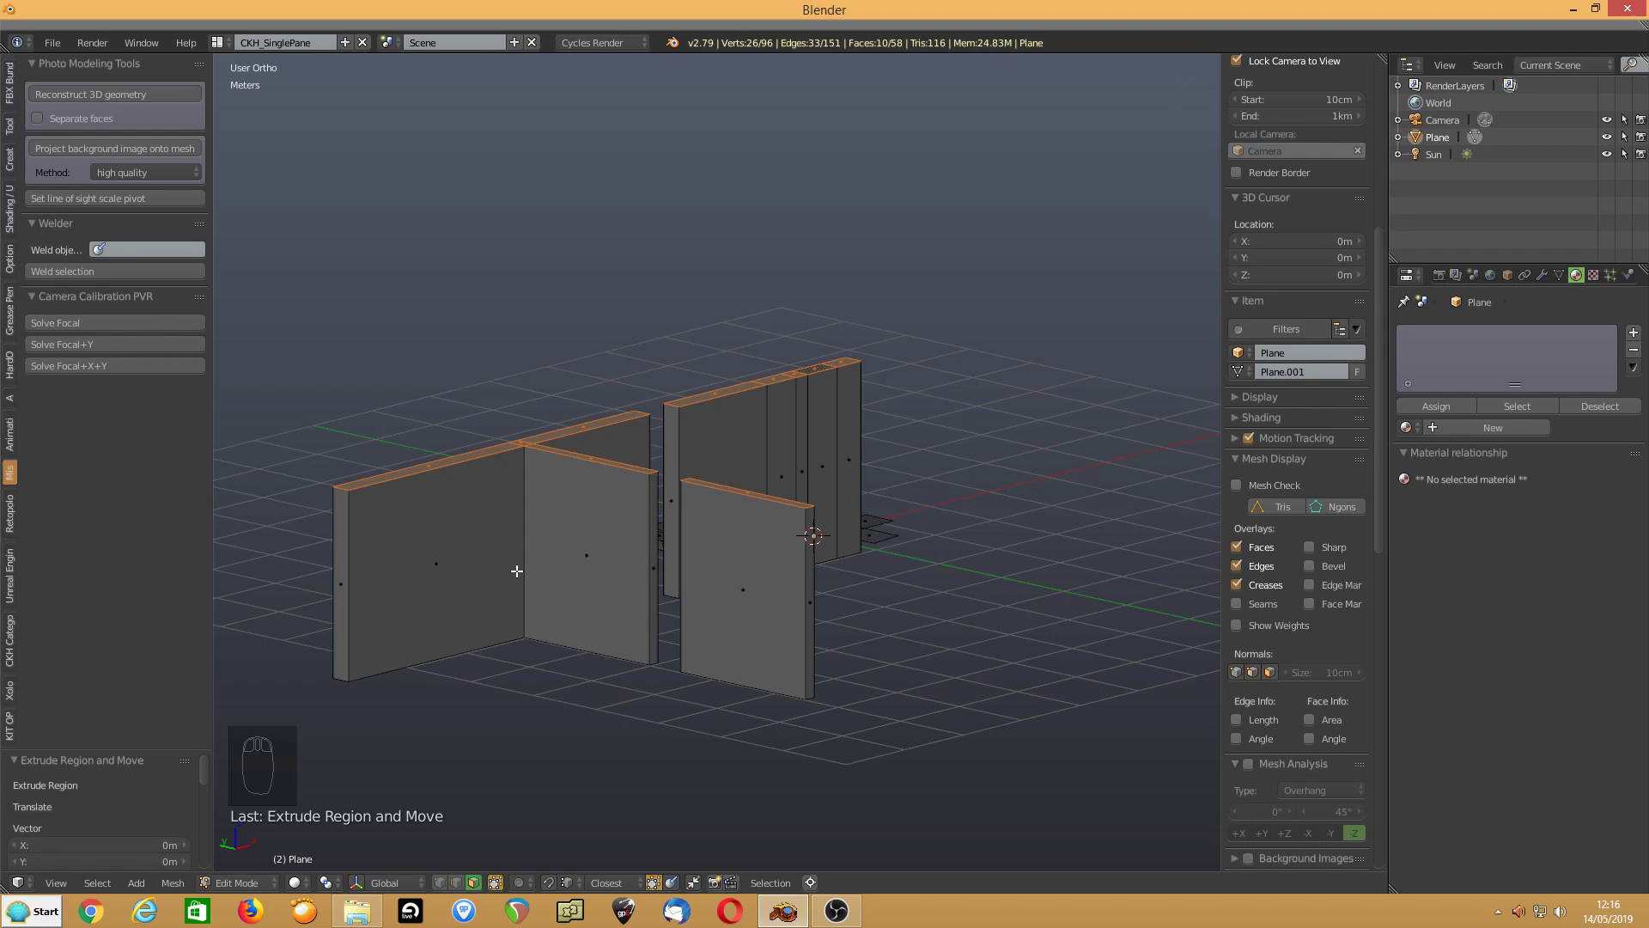
{"action": "key", "text": "ctrl+z"}
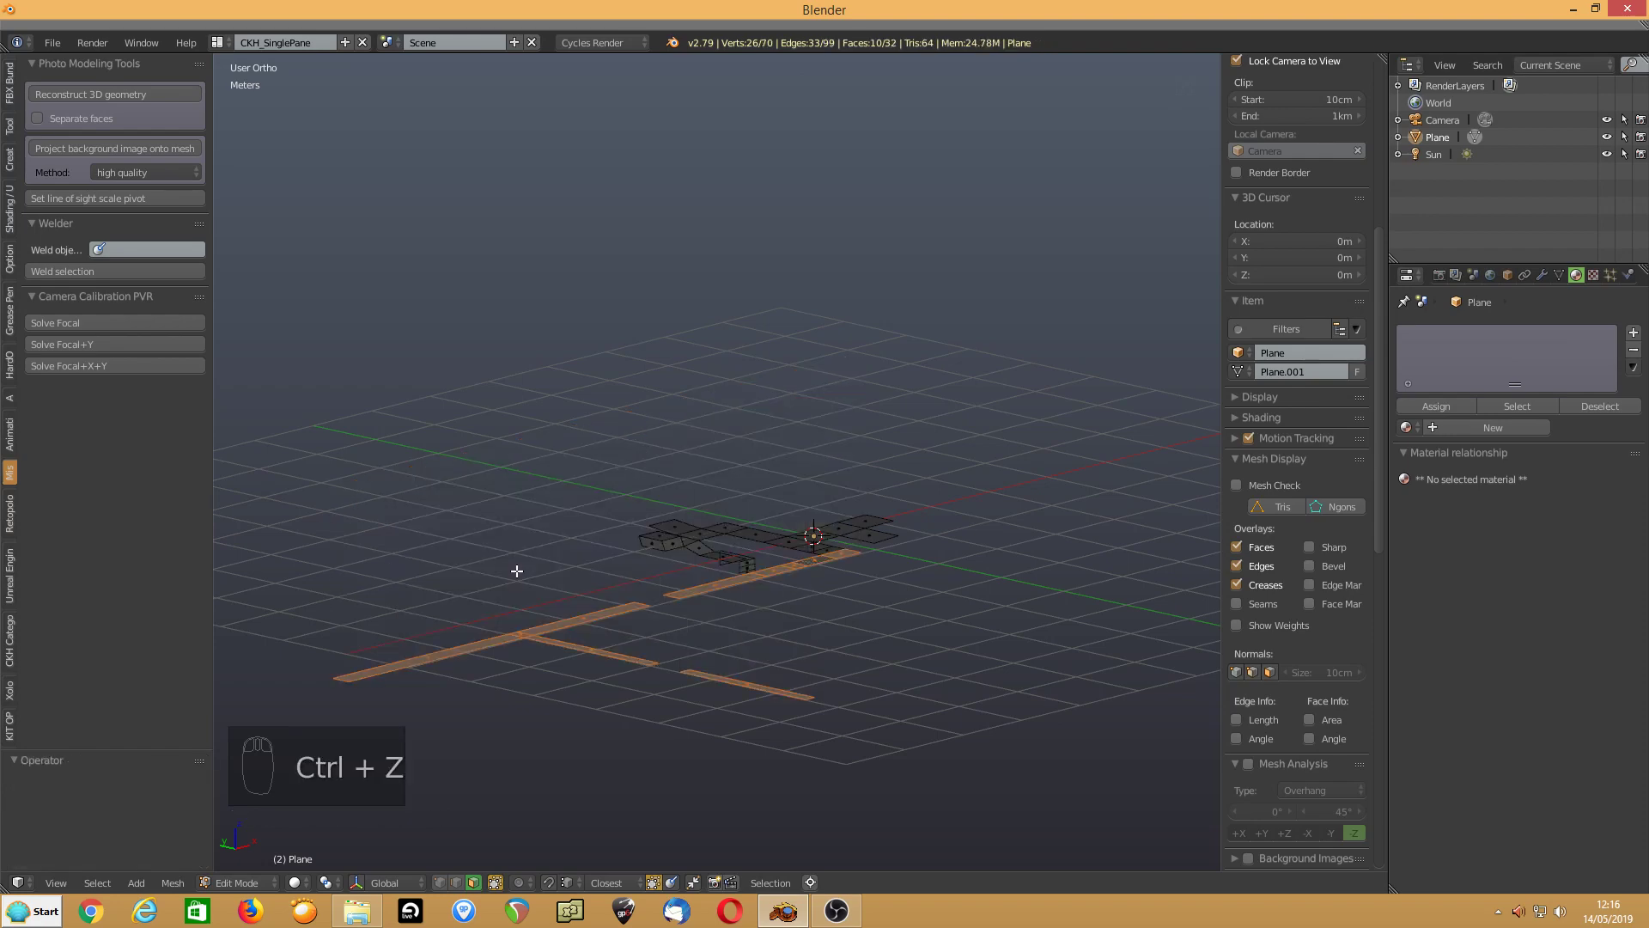
Extrude the selected strip faces 1.8 m upward along their normal, followed by a second extrusion of 0.5 m
{"action": "type", "text": "e1.8"}
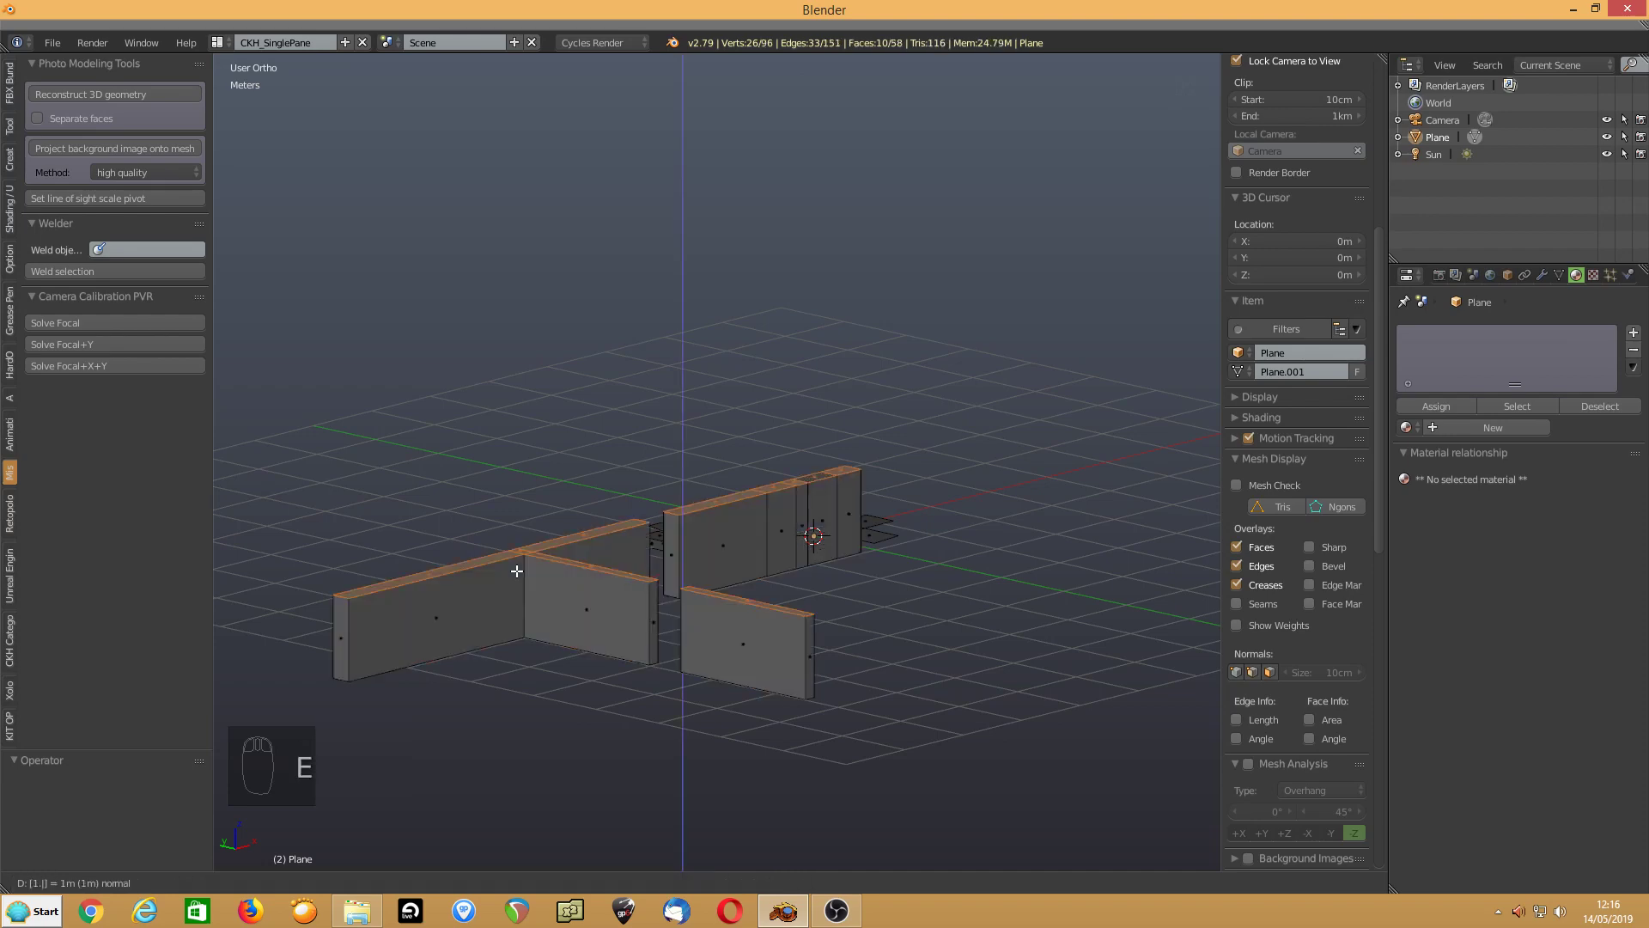
{"action": "key", "text": "Return"}
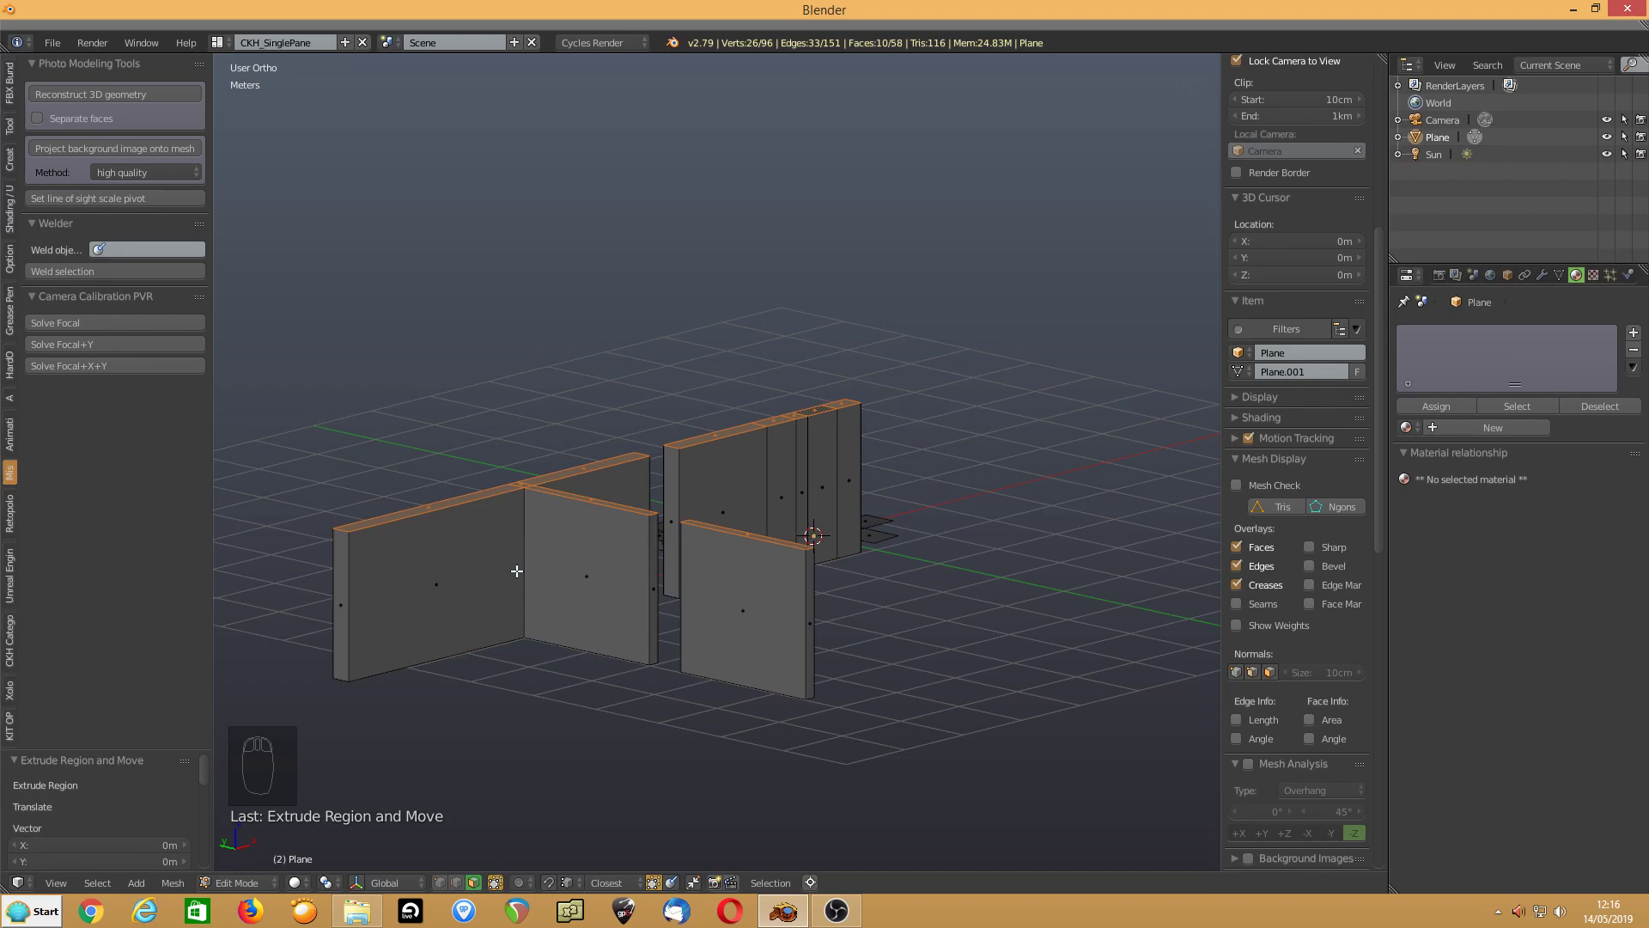
{"action": "type", "text": "e0.5"}
{"action": "key", "text": "Return"}
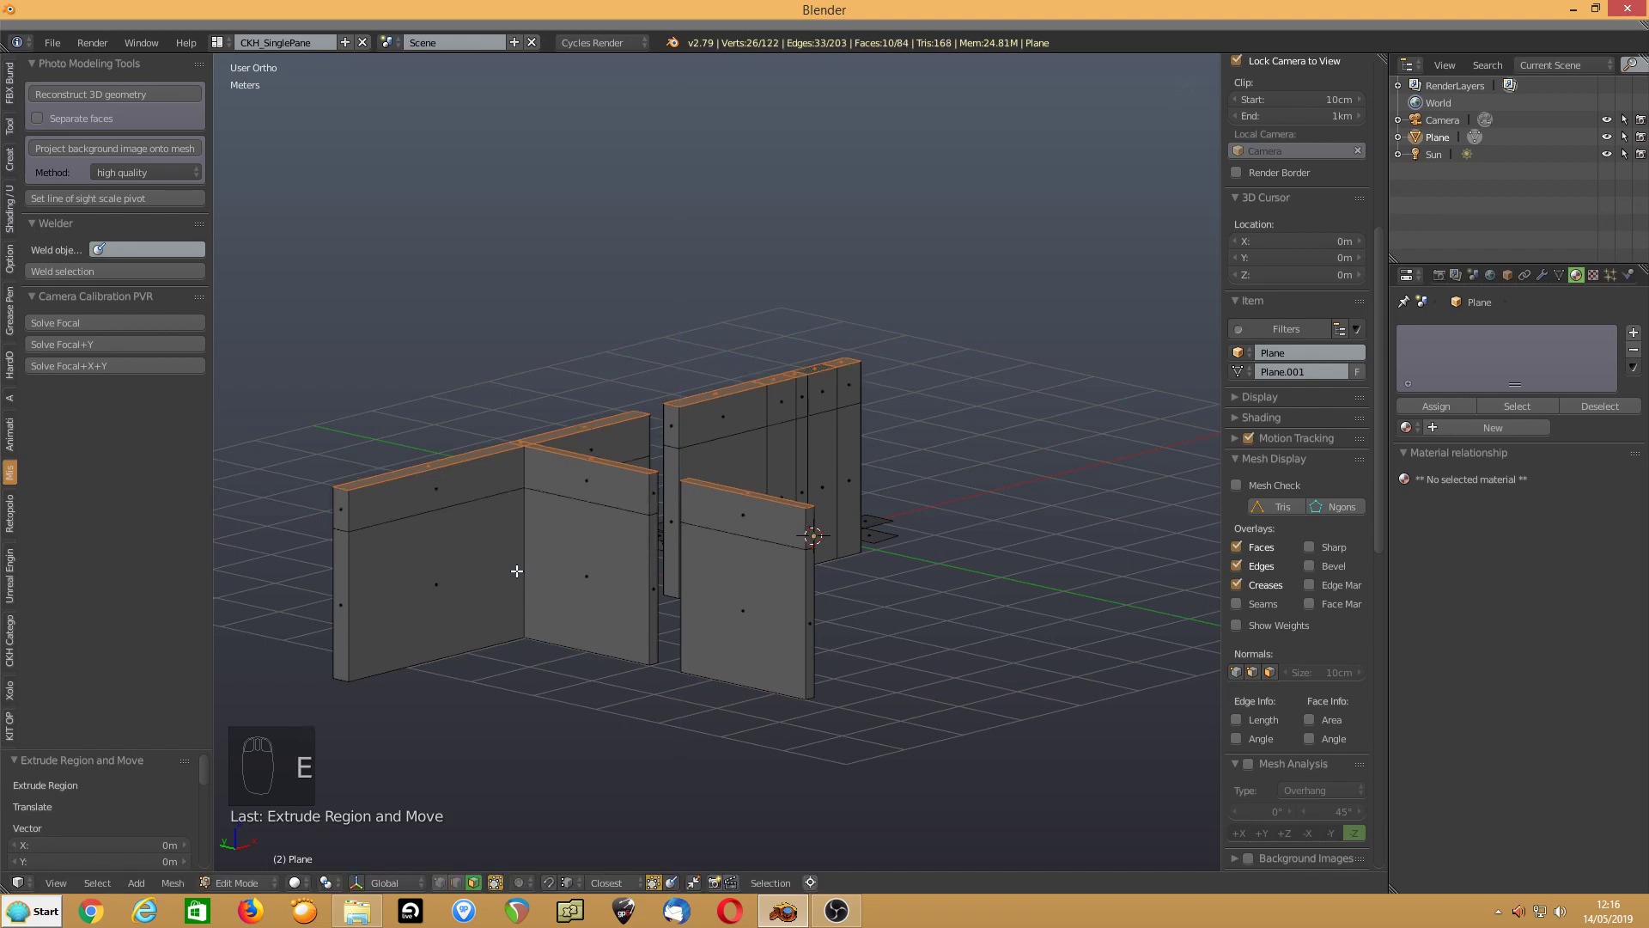
Select the two facing upper end faces at the Y branch wall's door gap and connect them with Bridge Edge Loops
{"action": "left_click", "coordinate": [651, 494]}
{"action": "middle_click_drag", "start_coordinate": [578, 519], "coordinate": [692, 479]}
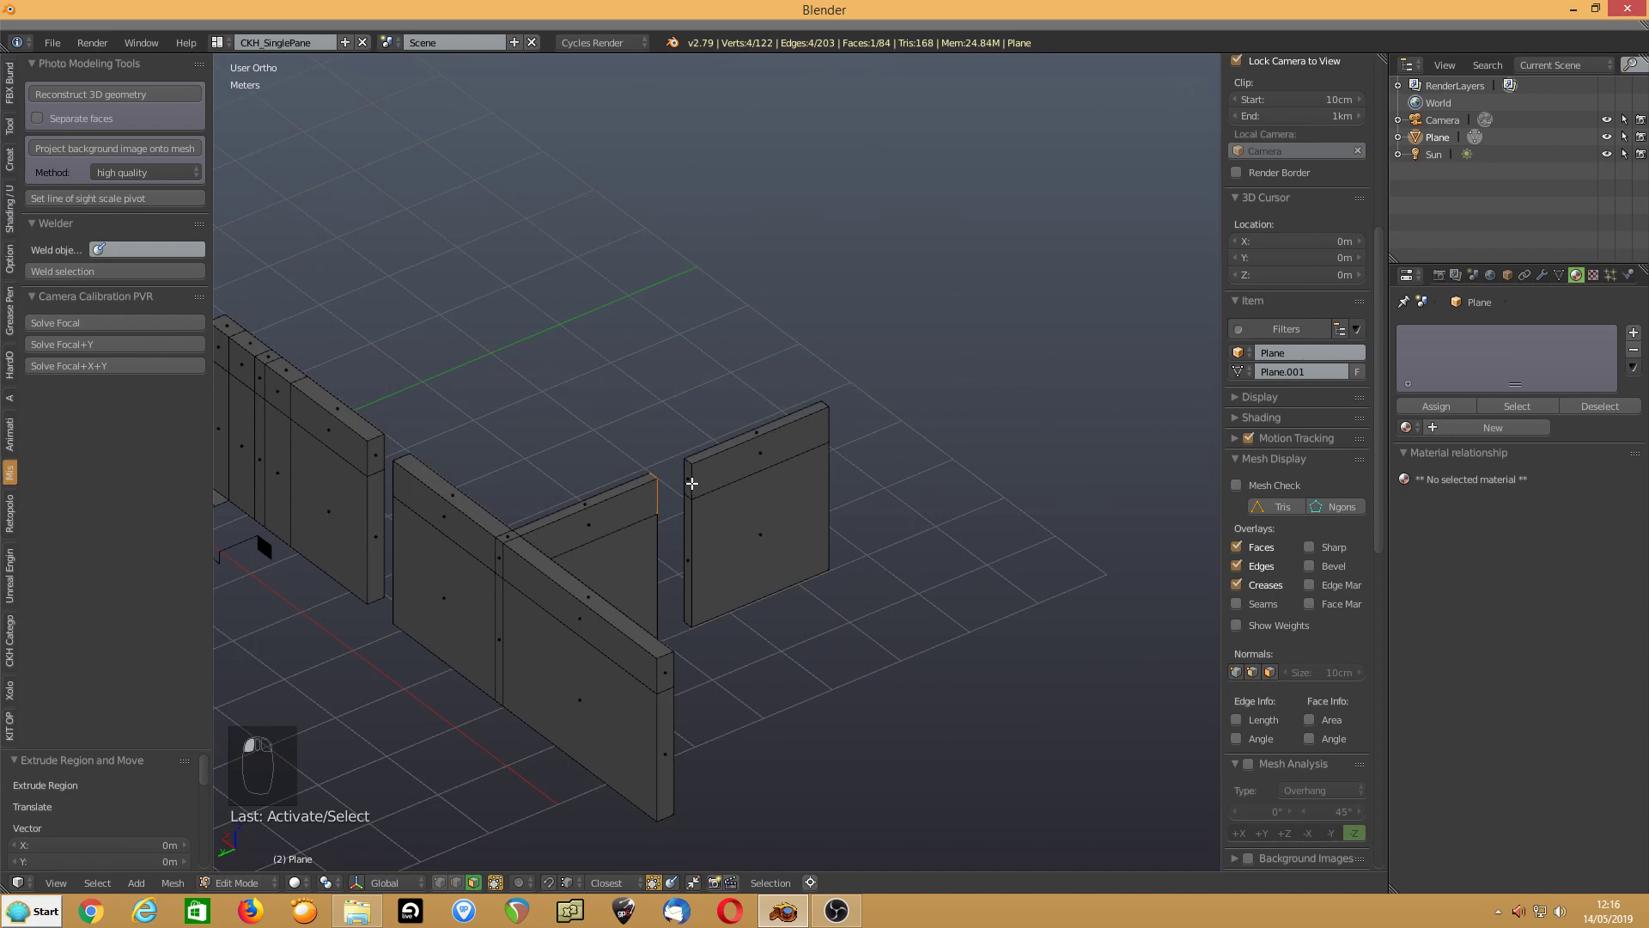
{"action": "left_click", "coordinate": [689, 481], "text": "shift"}
{"action": "key", "text": "w"}
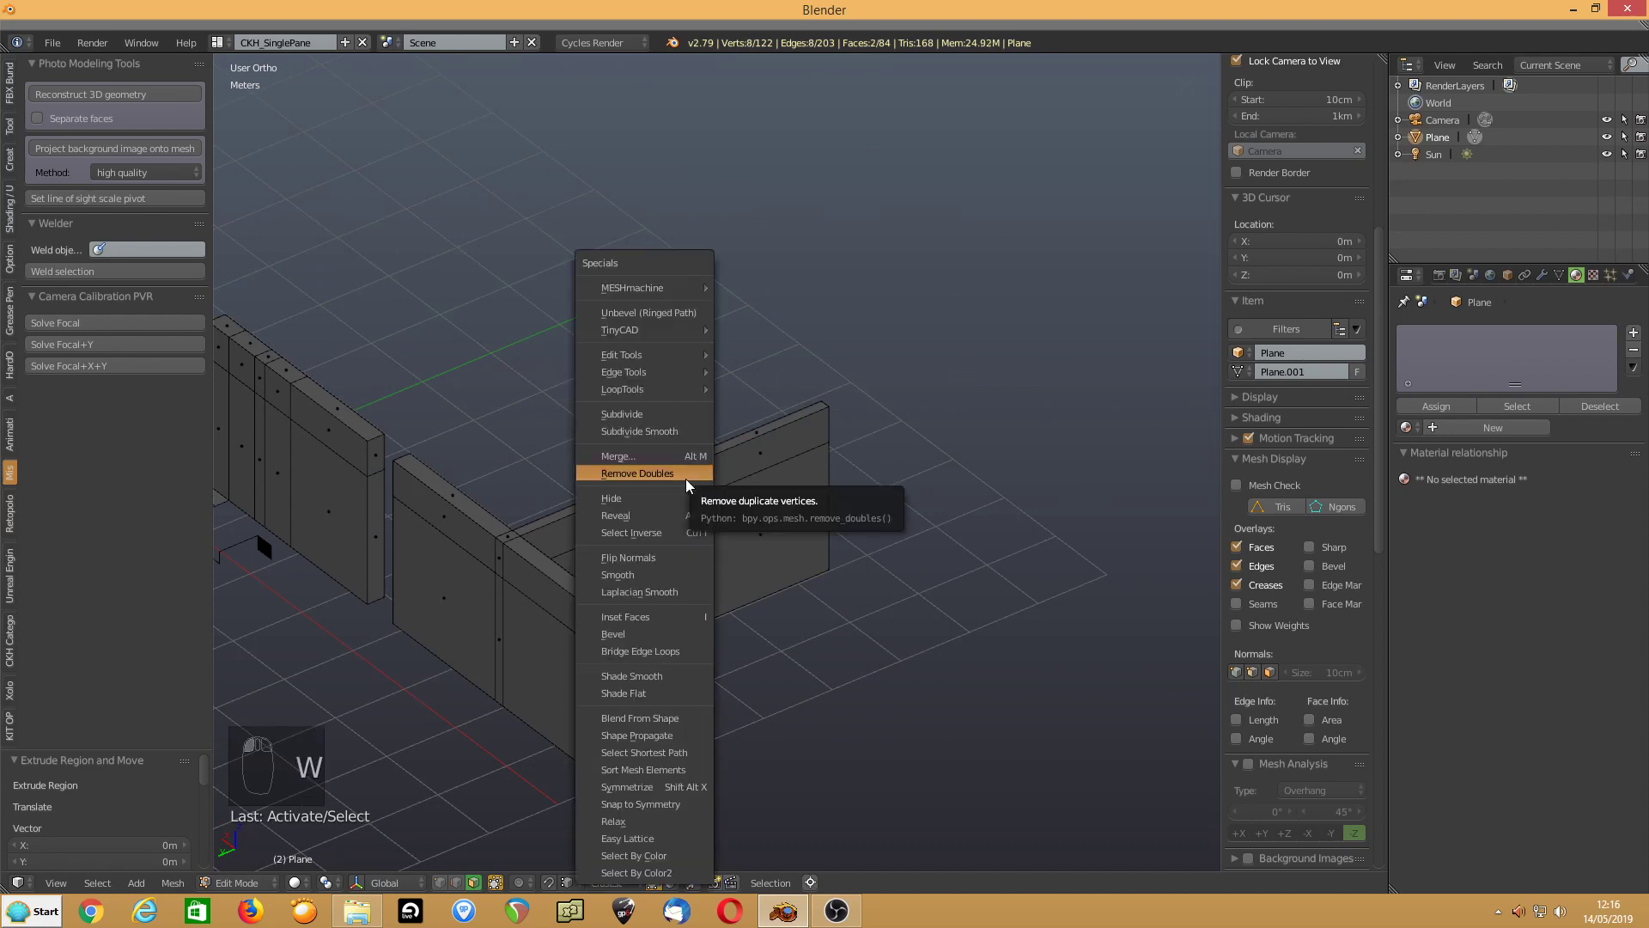
{"action": "left_click", "coordinate": [643, 648]}
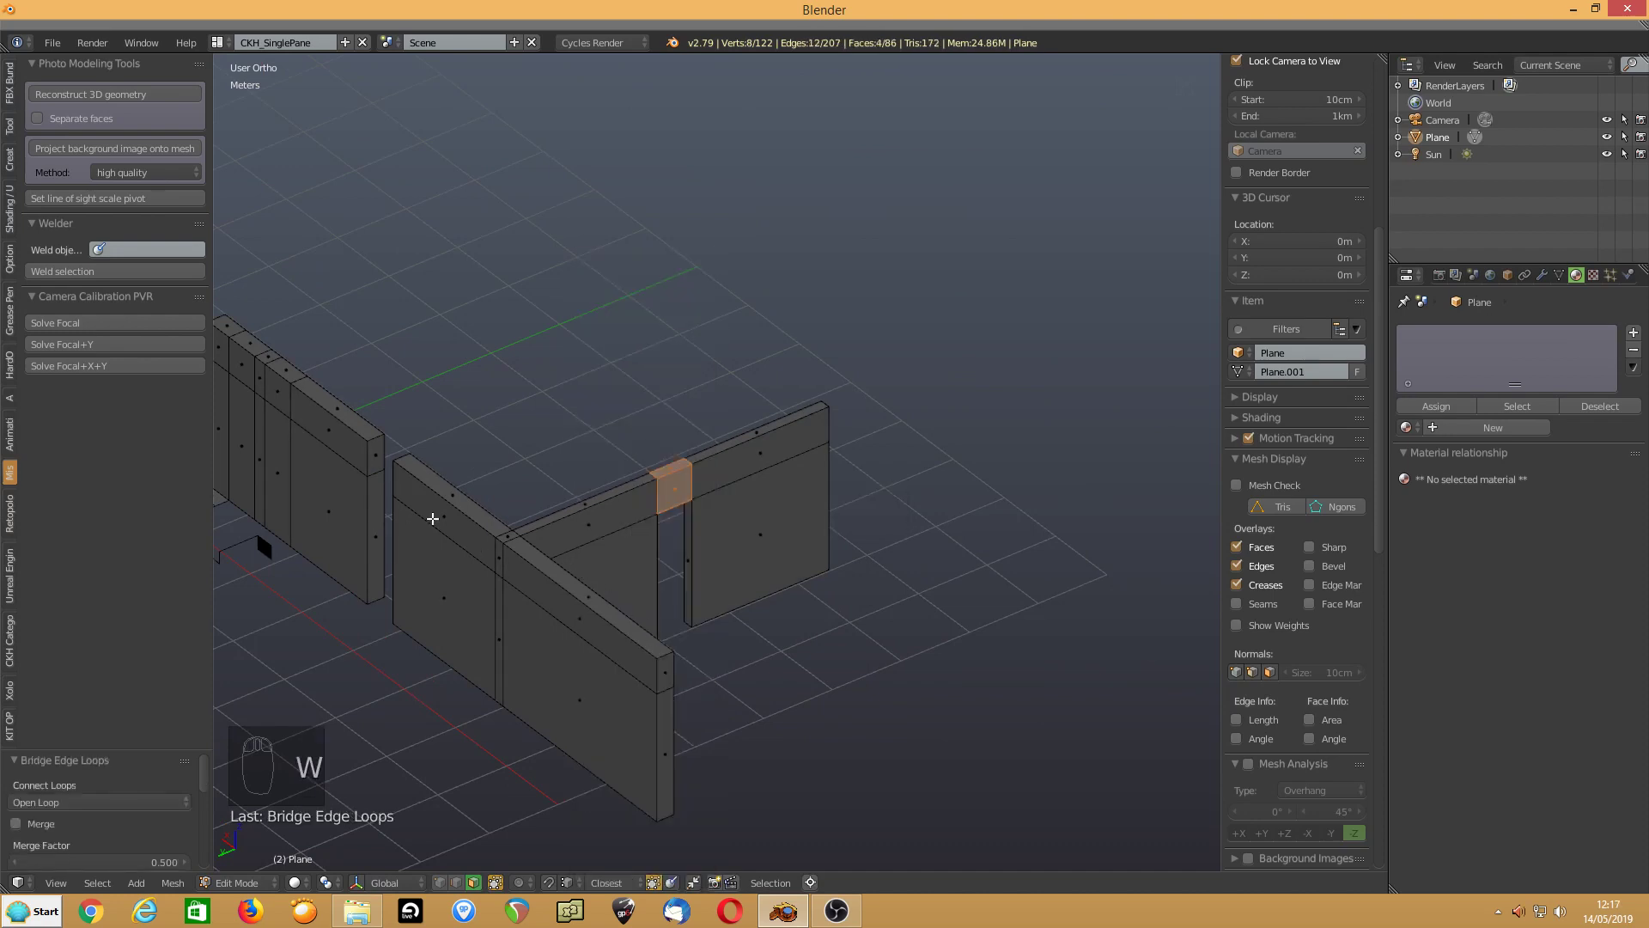
Select the two facing upper end faces at the long X wall's door gap and repeat Bridge Edge Loops on them
{"action": "middle_click_drag", "start_coordinate": [342, 442], "coordinate": [519, 460]}
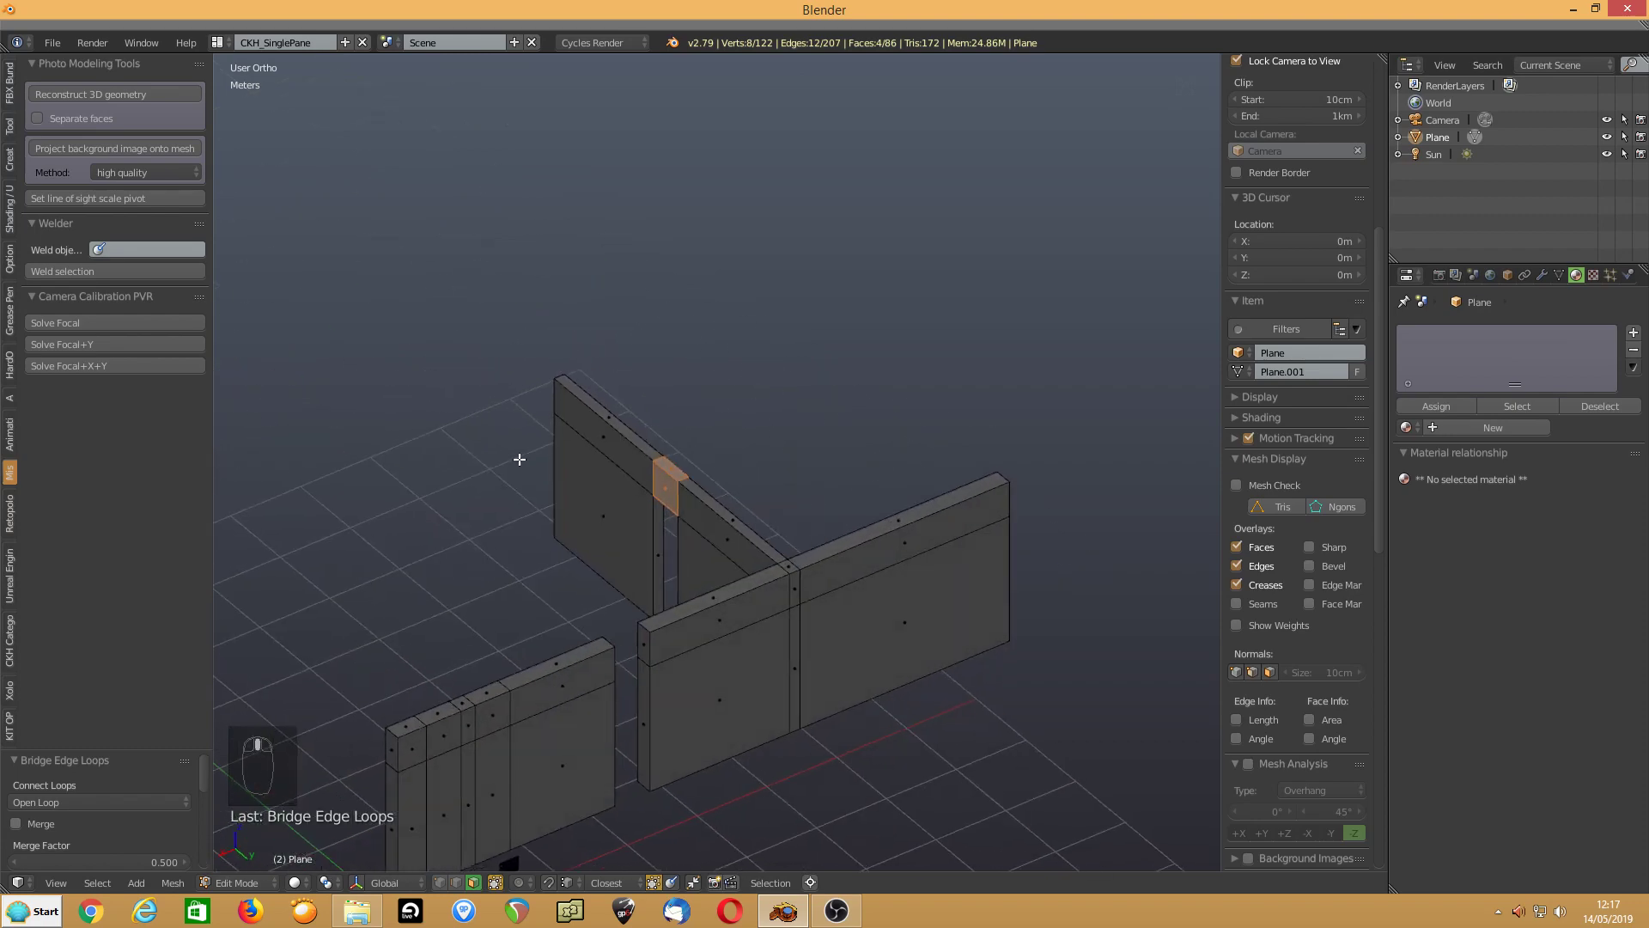
{"action": "left_click", "coordinate": [653, 650]}
{"action": "middle_click_drag", "start_coordinate": [696, 659], "coordinate": [607, 641]}
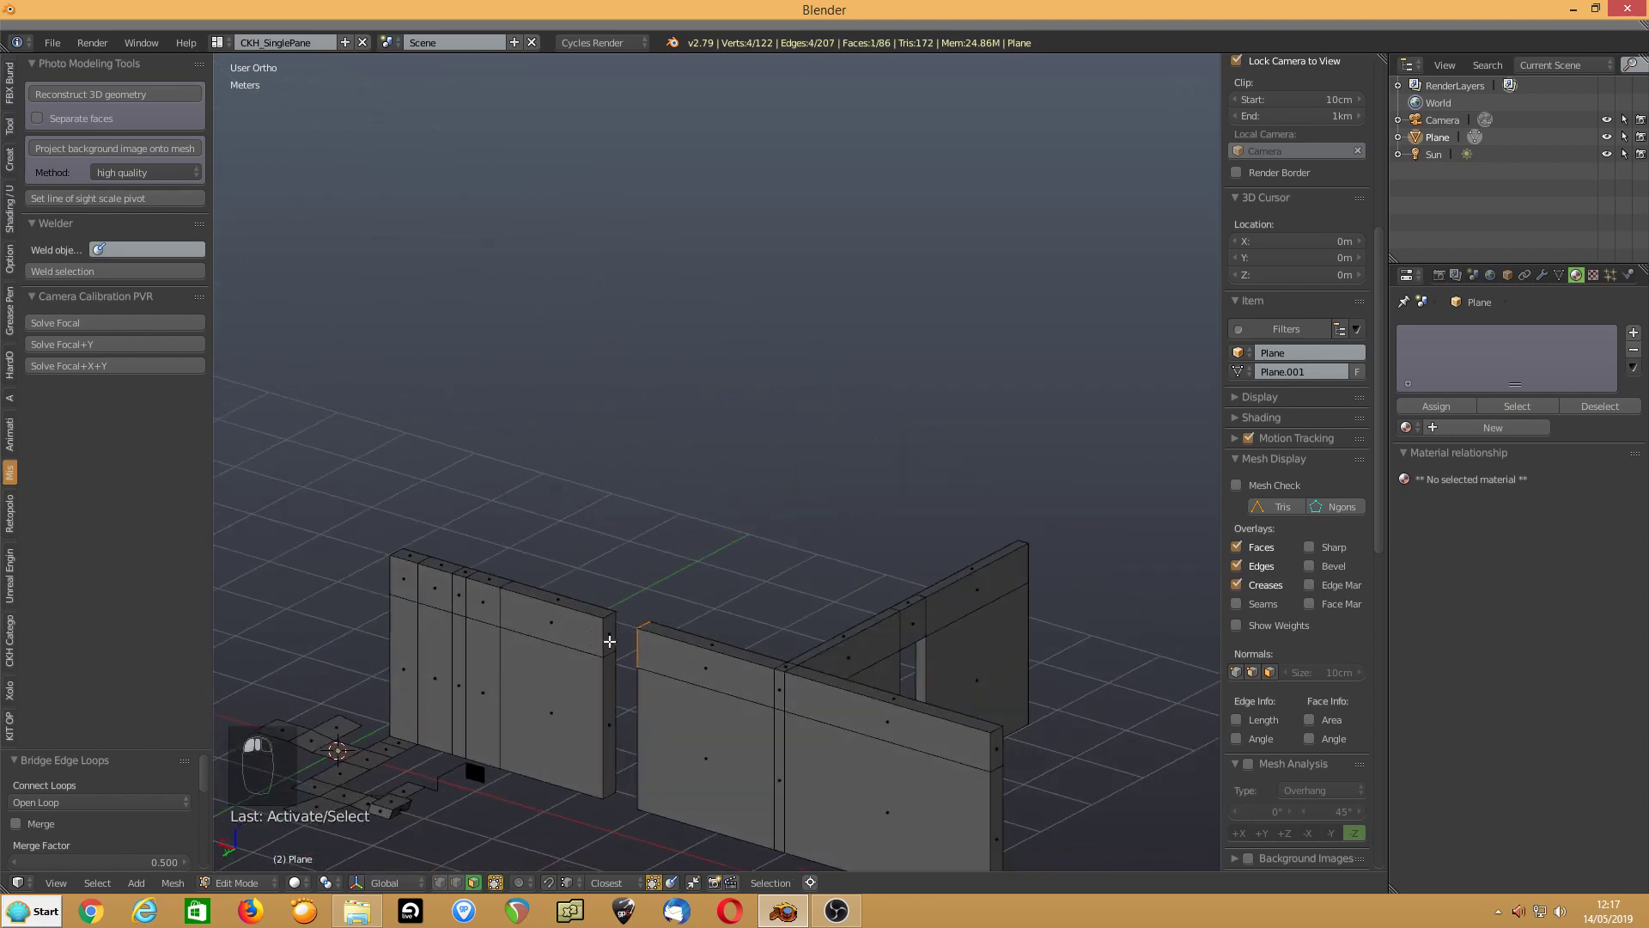
{"action": "left_click", "coordinate": [608, 635], "text": "shift"}
{"action": "key", "text": "F3"}
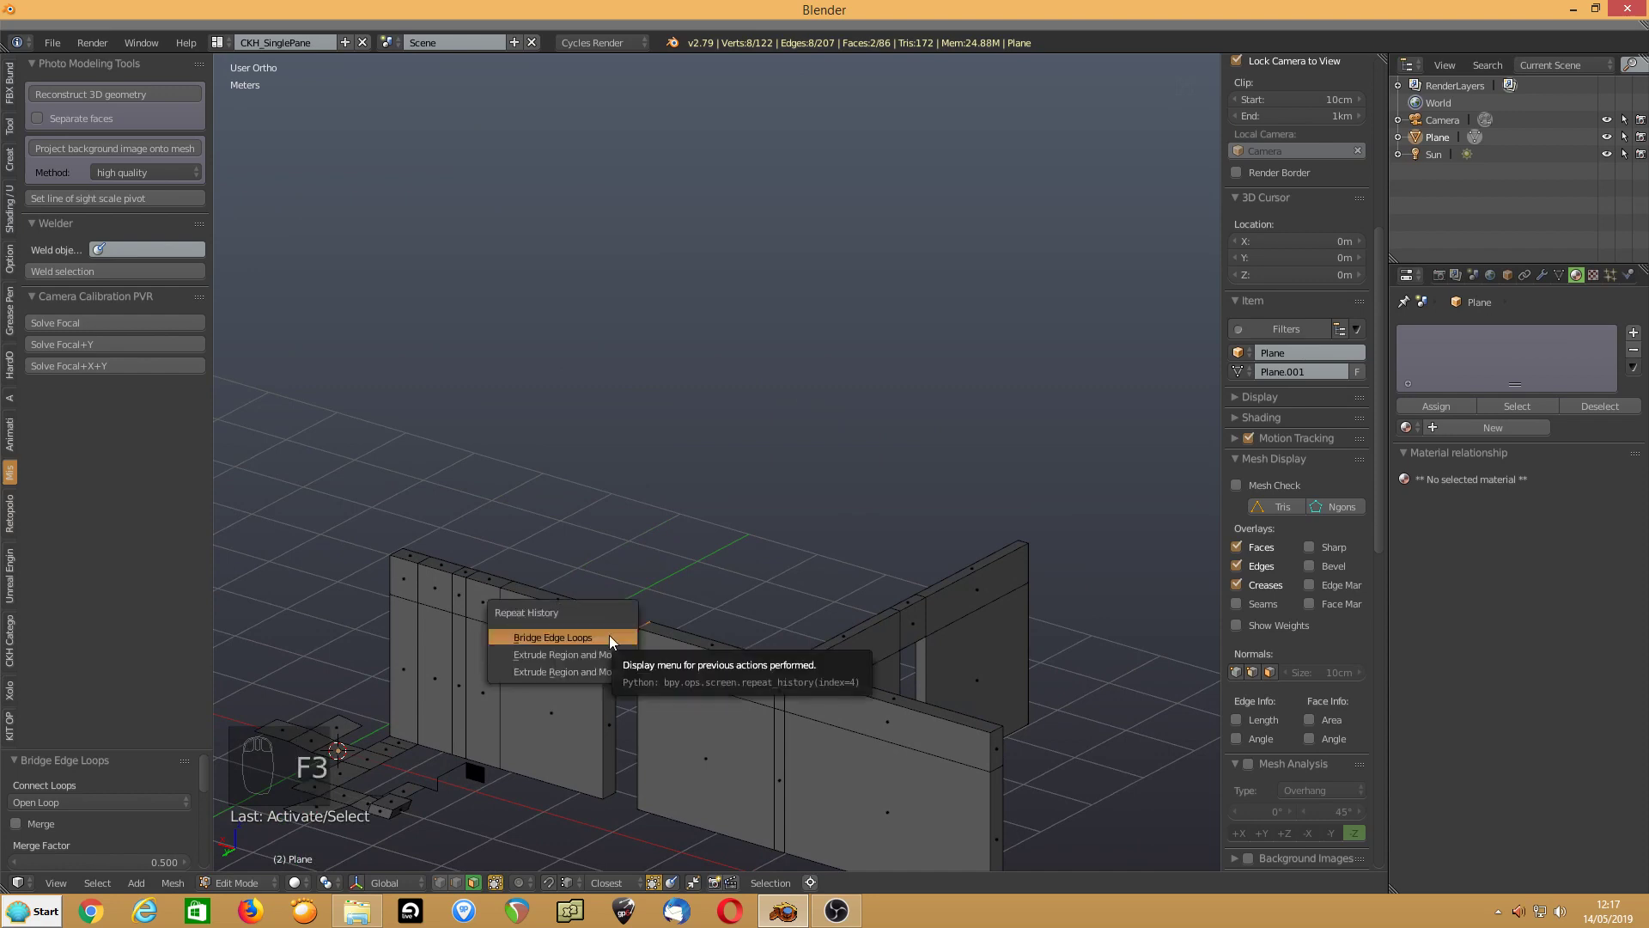
{"action": "left_click", "coordinate": [607, 636]}
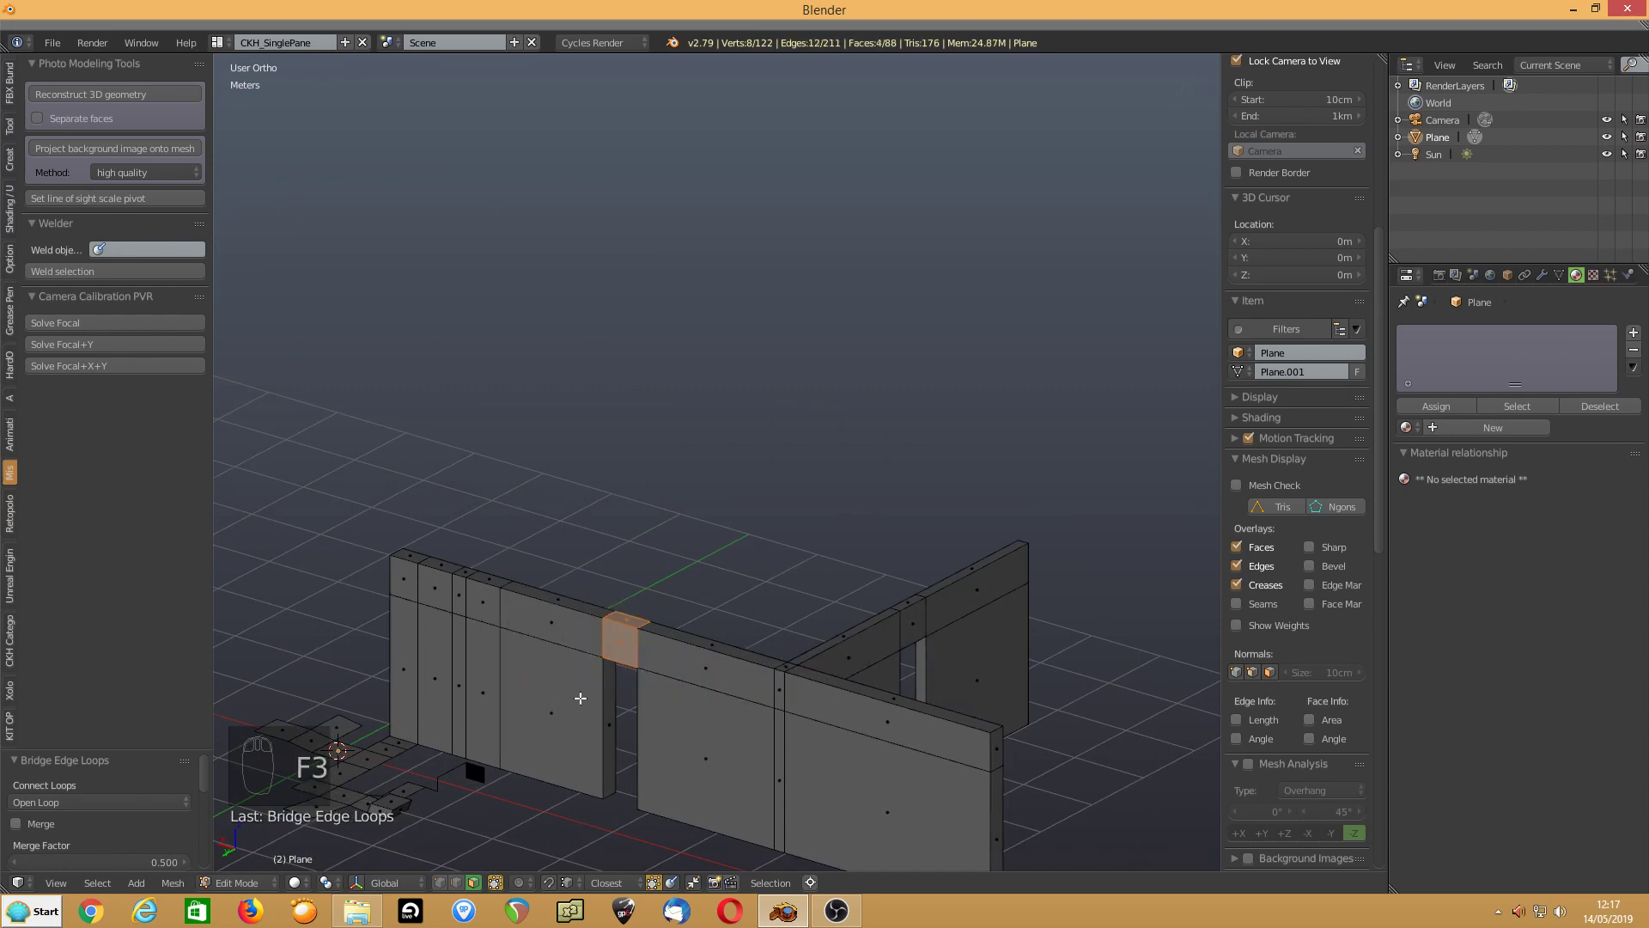
{"action": "middle_click_drag", "start_coordinate": [581, 692], "coordinate": [588, 538], "text": "shift"}
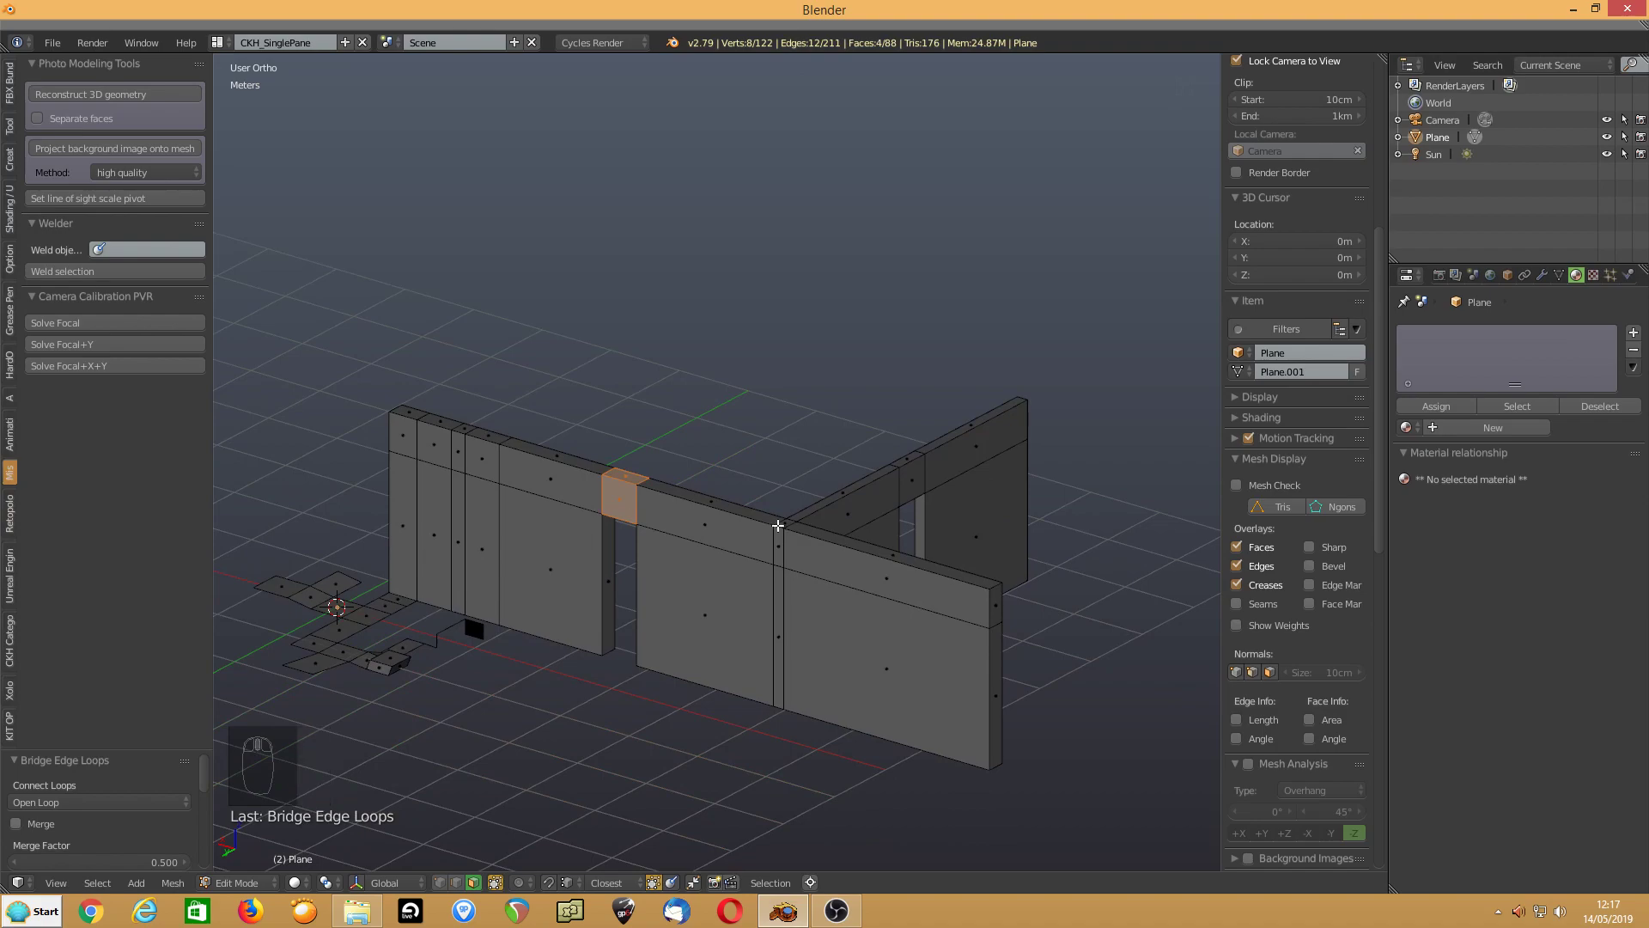
{"action": "middle_click_drag", "start_coordinate": [776, 523], "coordinate": [626, 581]}
{"action": "scroll", "coordinate": [447, 617], "scroll_direction": "up", "scroll_amount": 3}
{"action": "middle_click_drag", "start_coordinate": [391, 609], "coordinate": [756, 521], "text": "shift"}
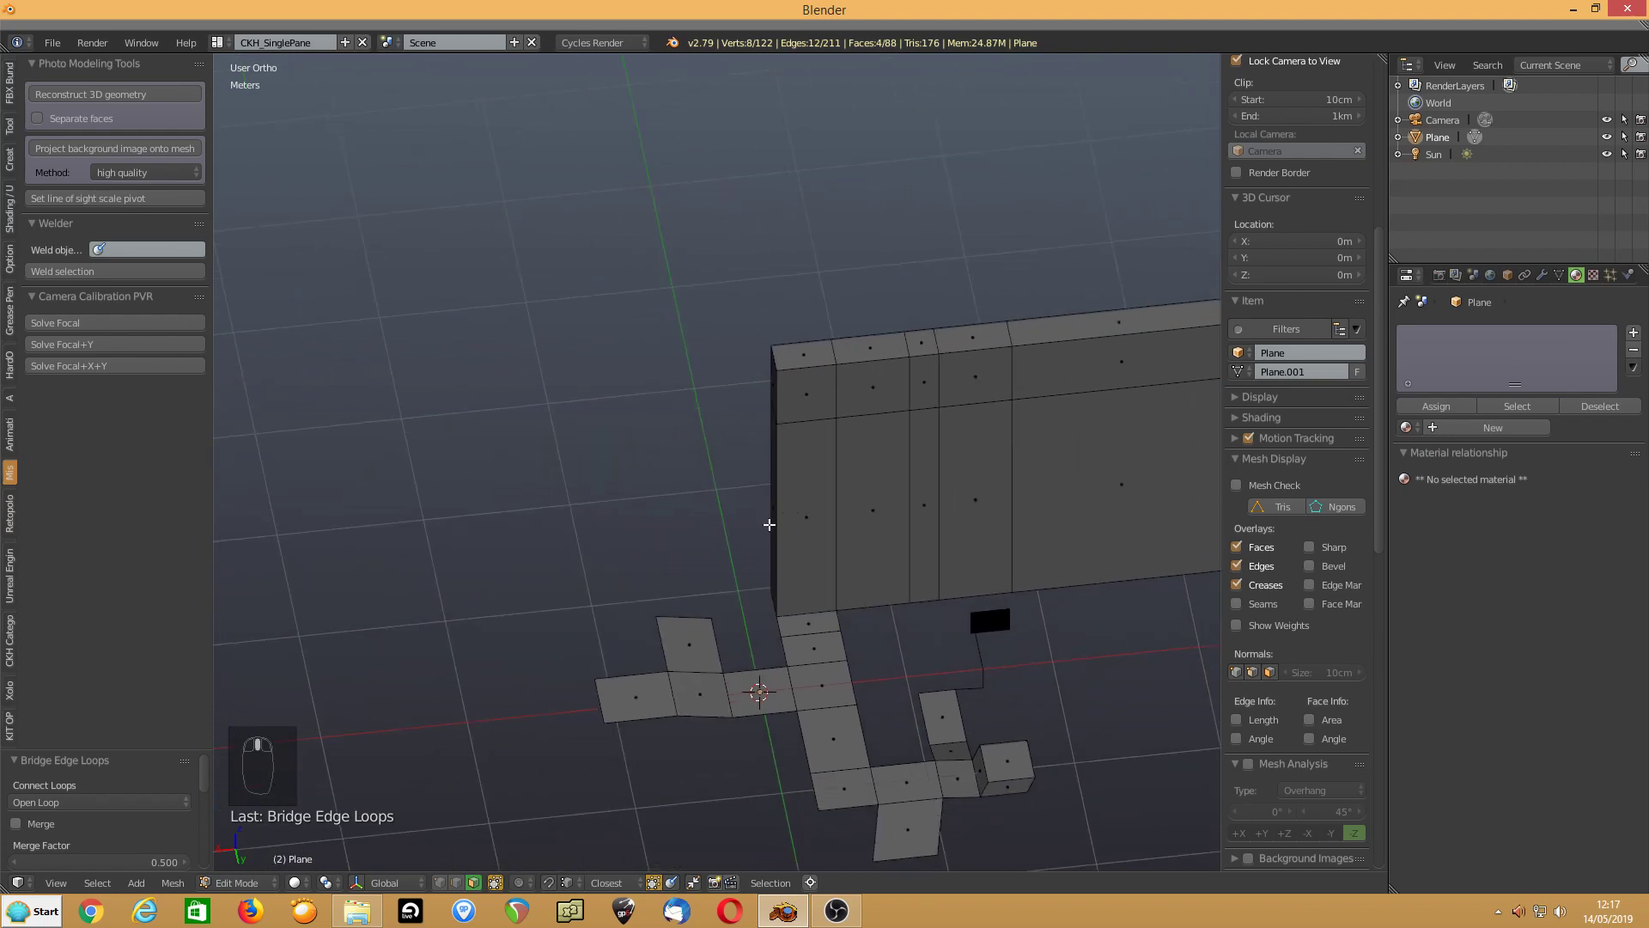
In edge selection mode, extrude the floor strip's outer end edge and move the new edge about 63 cm along X
{"action": "scroll", "coordinate": [600, 589], "scroll_direction": "down", "scroll_amount": 2}
{"action": "middle_click_drag", "start_coordinate": [636, 565], "coordinate": [633, 571]}
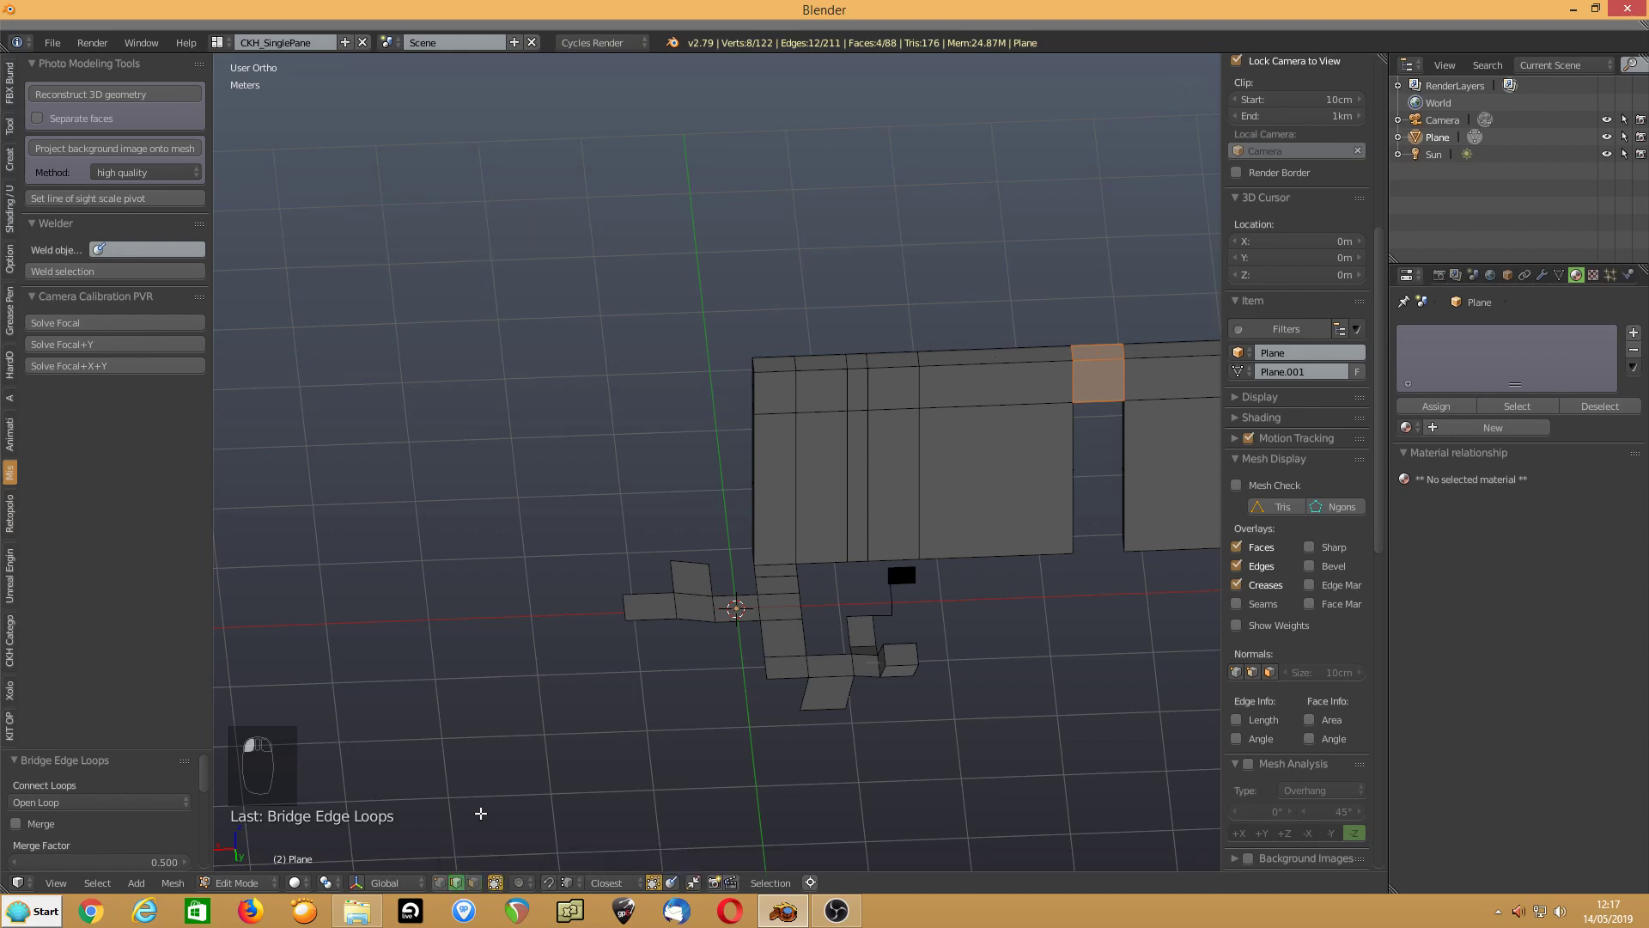
{"action": "left_click", "coordinate": [456, 882]}
{"action": "scroll", "coordinate": [595, 679], "scroll_direction": "up", "scroll_amount": 3}
{"action": "middle_click_drag", "start_coordinate": [519, 702], "coordinate": [720, 554], "text": "shift"}
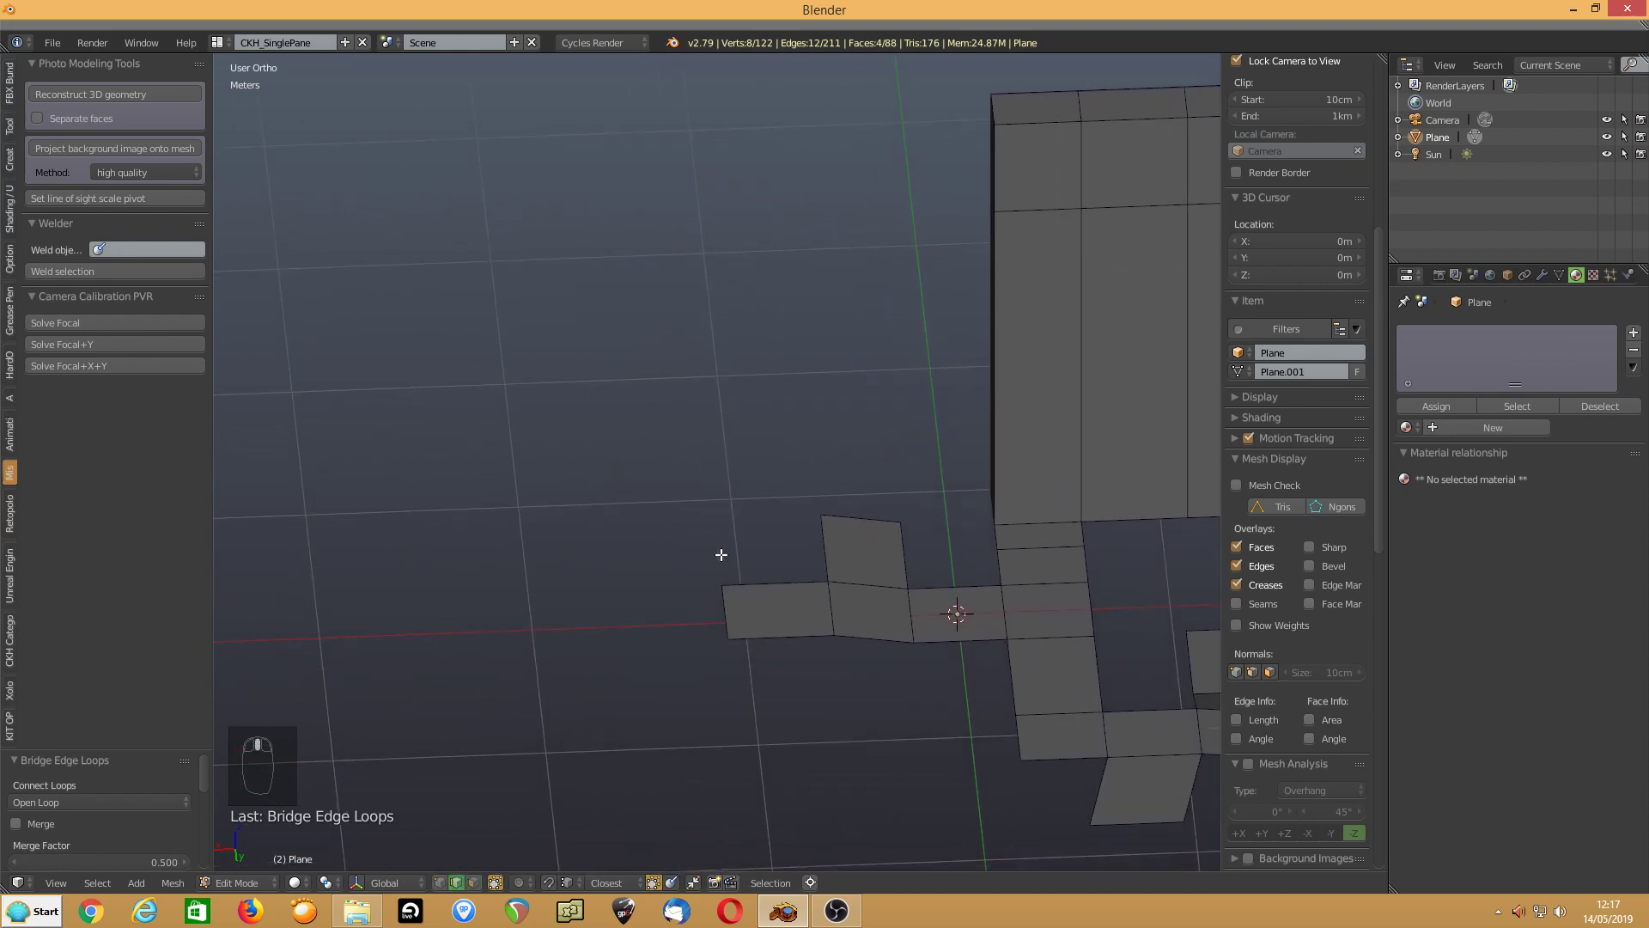
{"action": "right_click", "coordinate": [716, 613]}
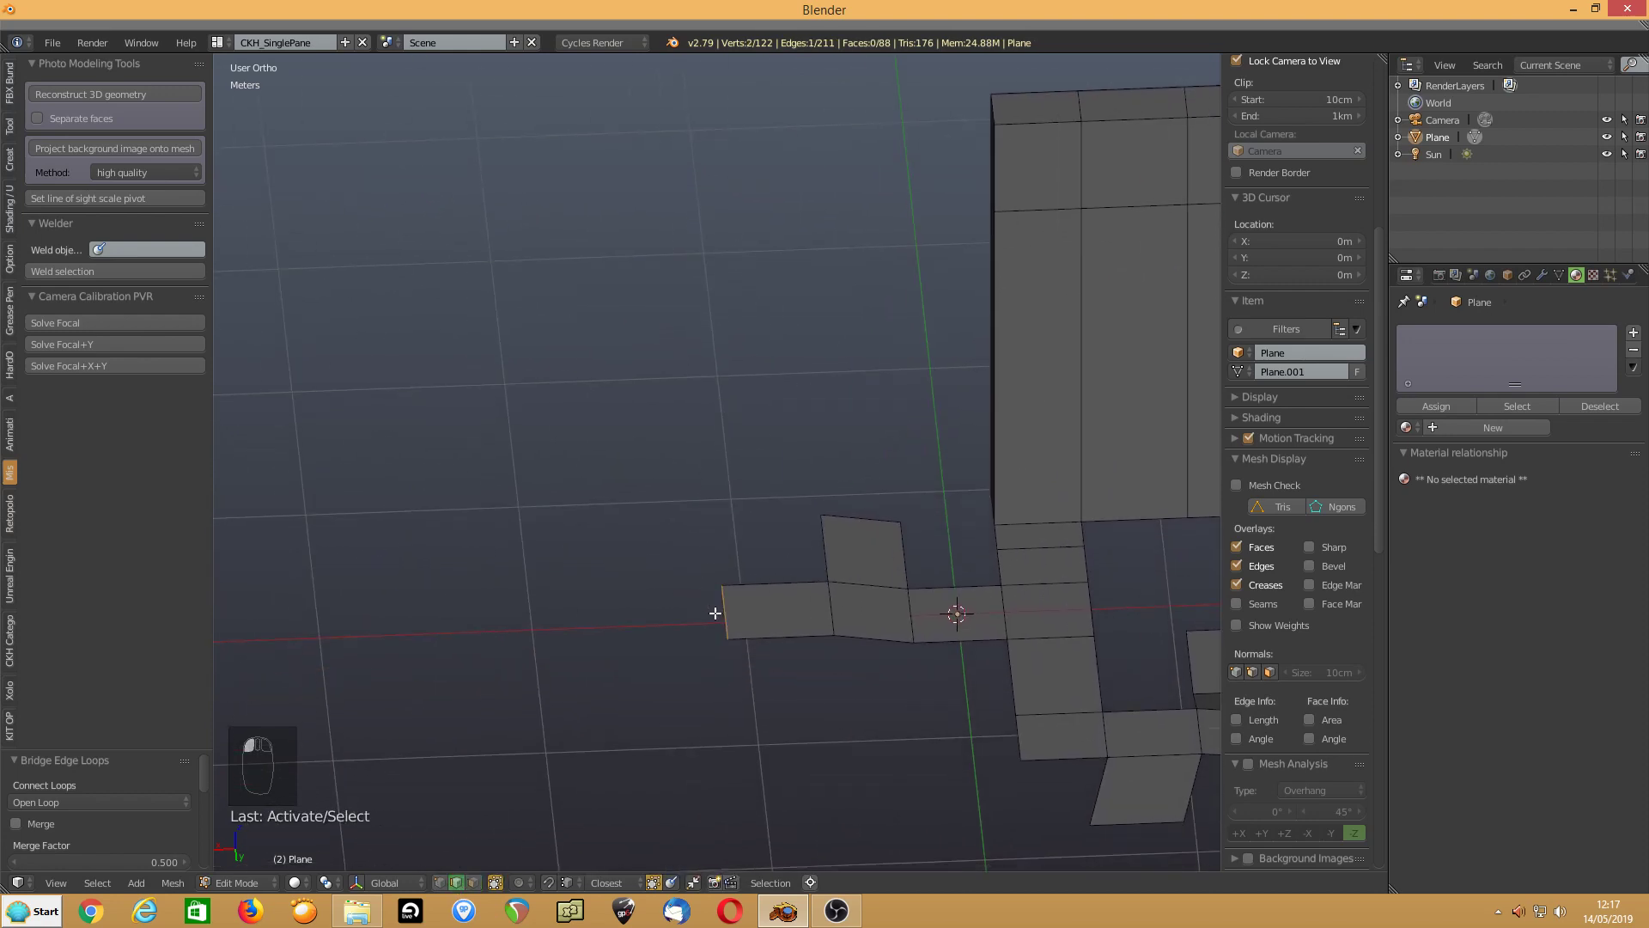
{"action": "key", "text": "e"}
{"action": "left_click", "coordinate": [715, 613]}
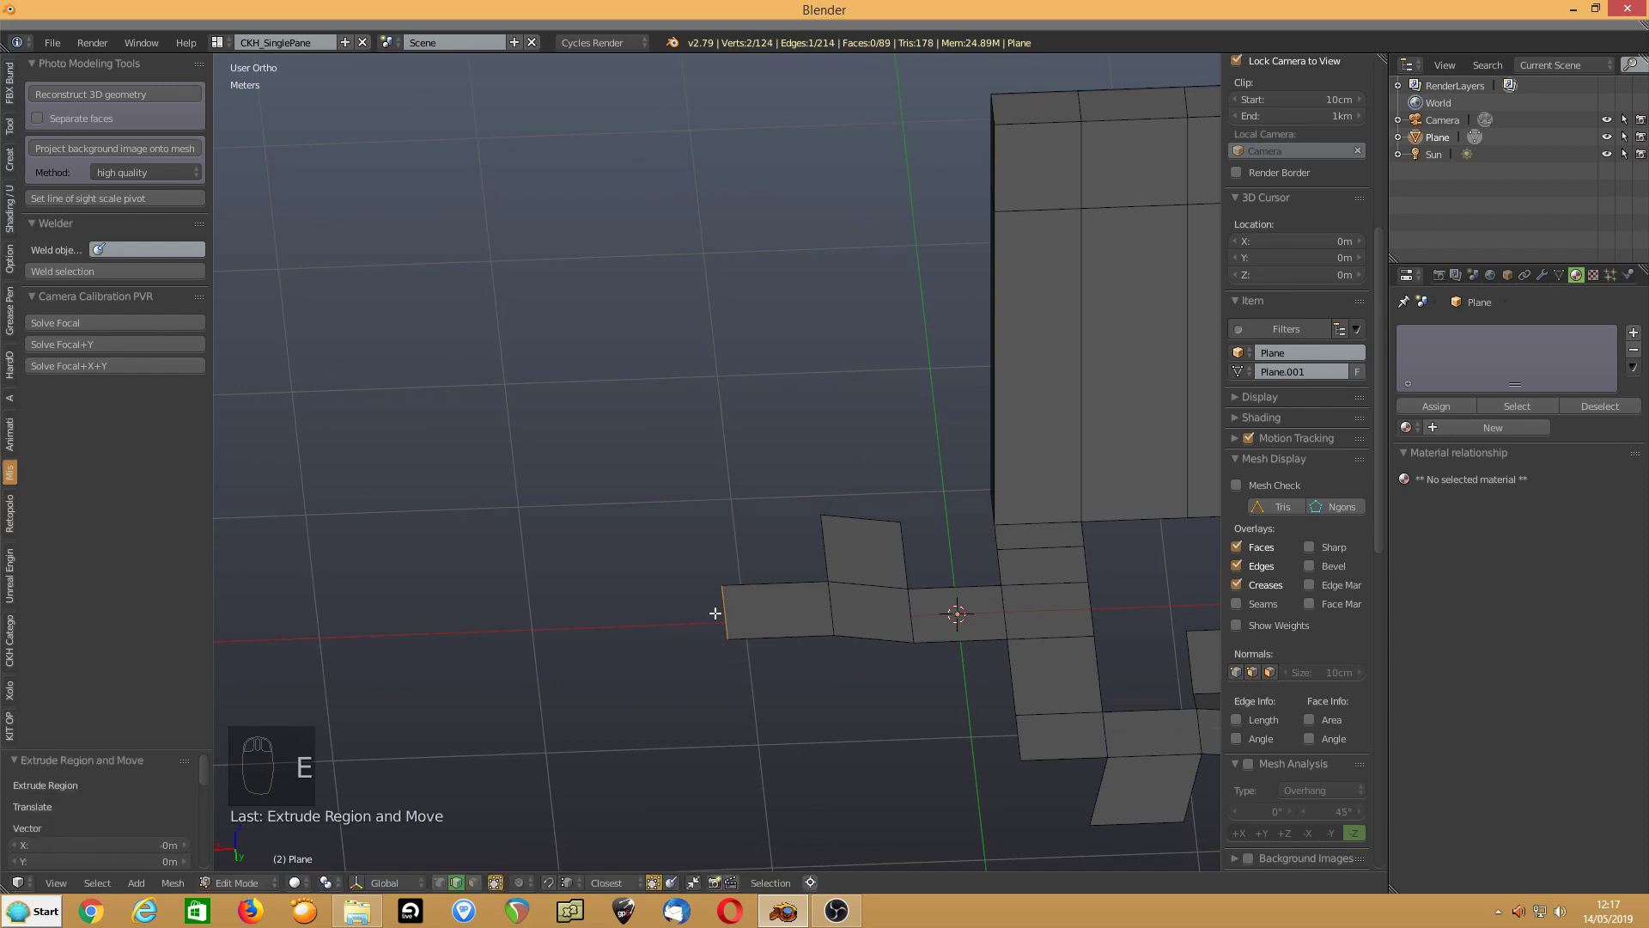
{"action": "key", "text": "g"}
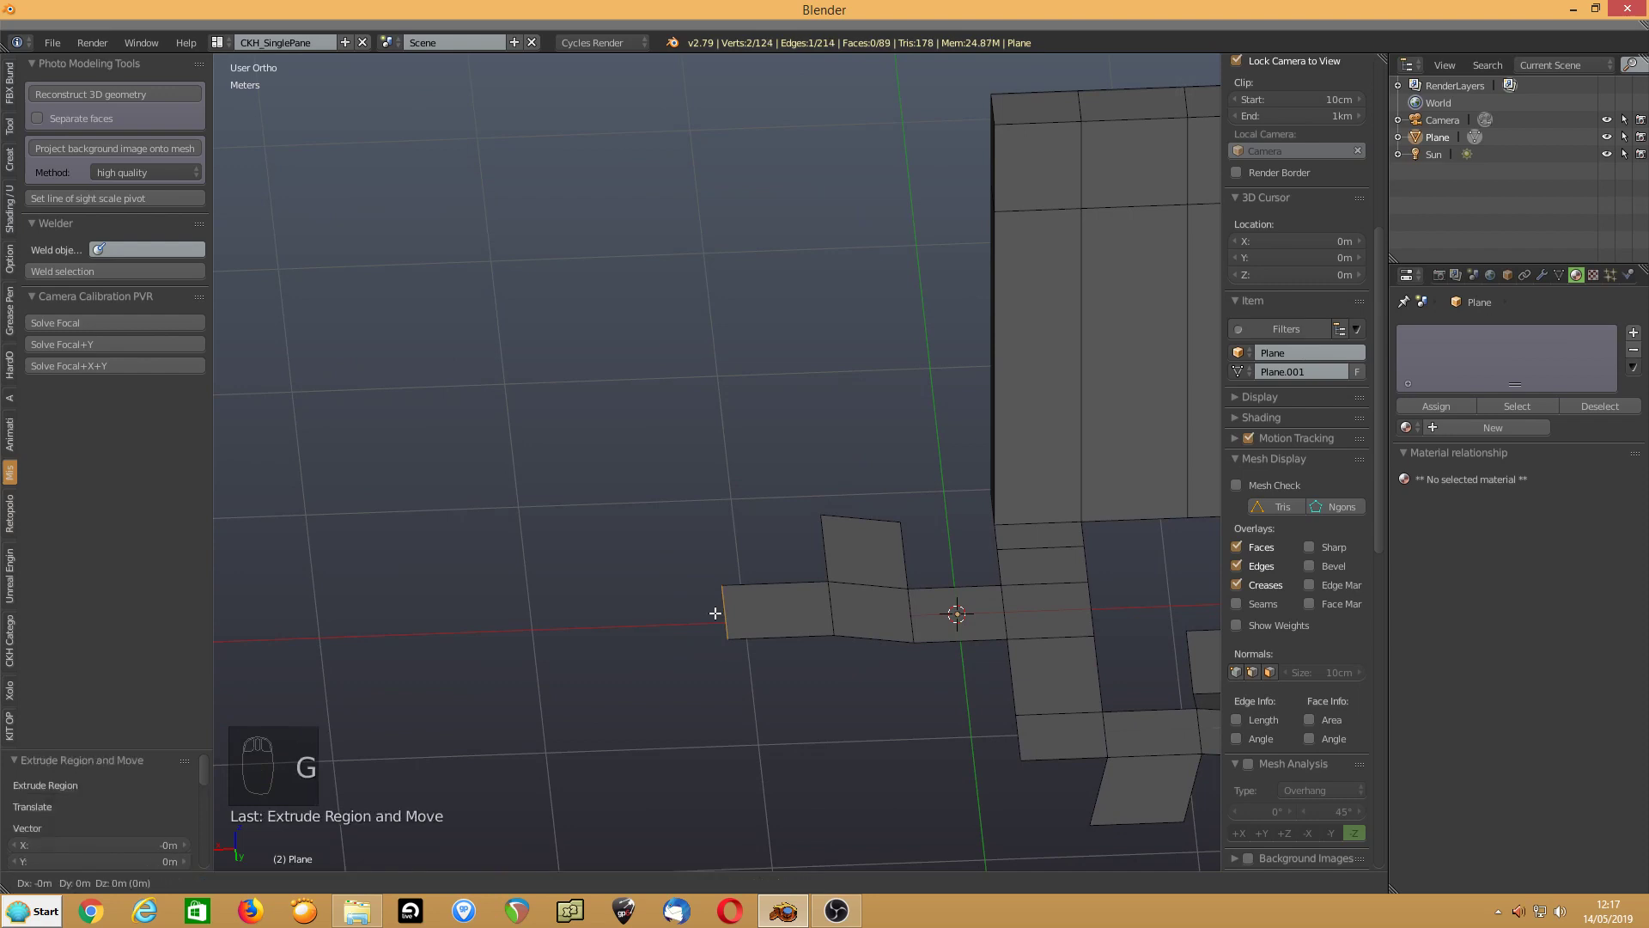
{"action": "left_click", "coordinate": [581, 618]}
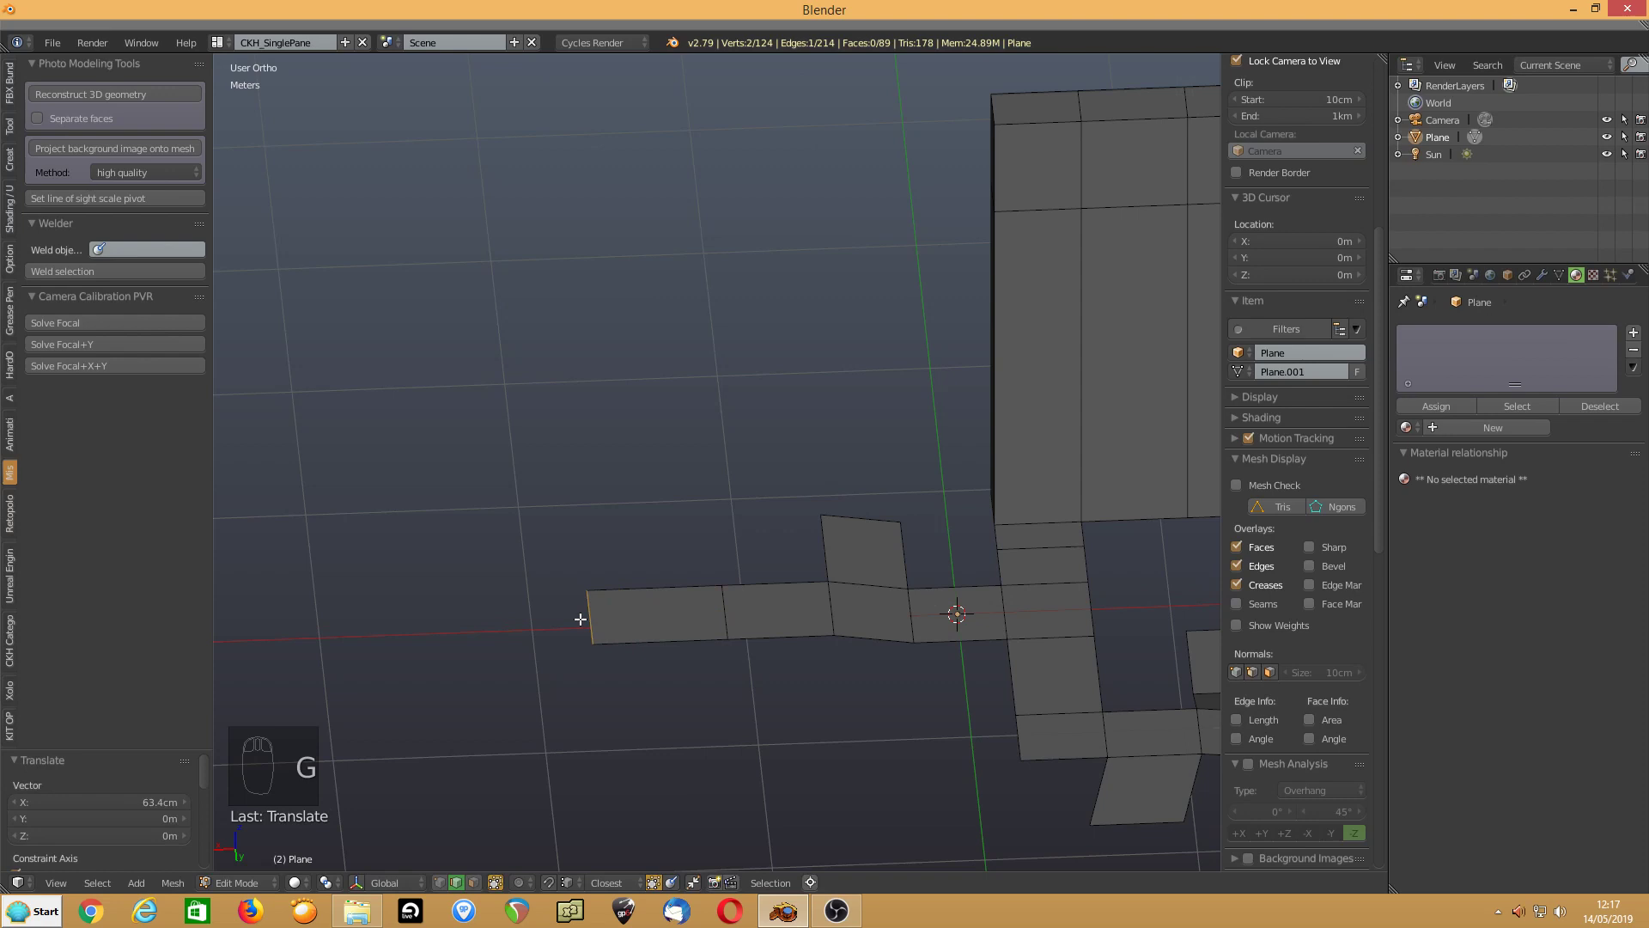
Extend the same strip with two more edge extrusions, one about 70 cm along X and one about 48 cm unconstrained
{"action": "key", "text": "e"}
{"action": "left_click", "coordinate": [577, 619]}
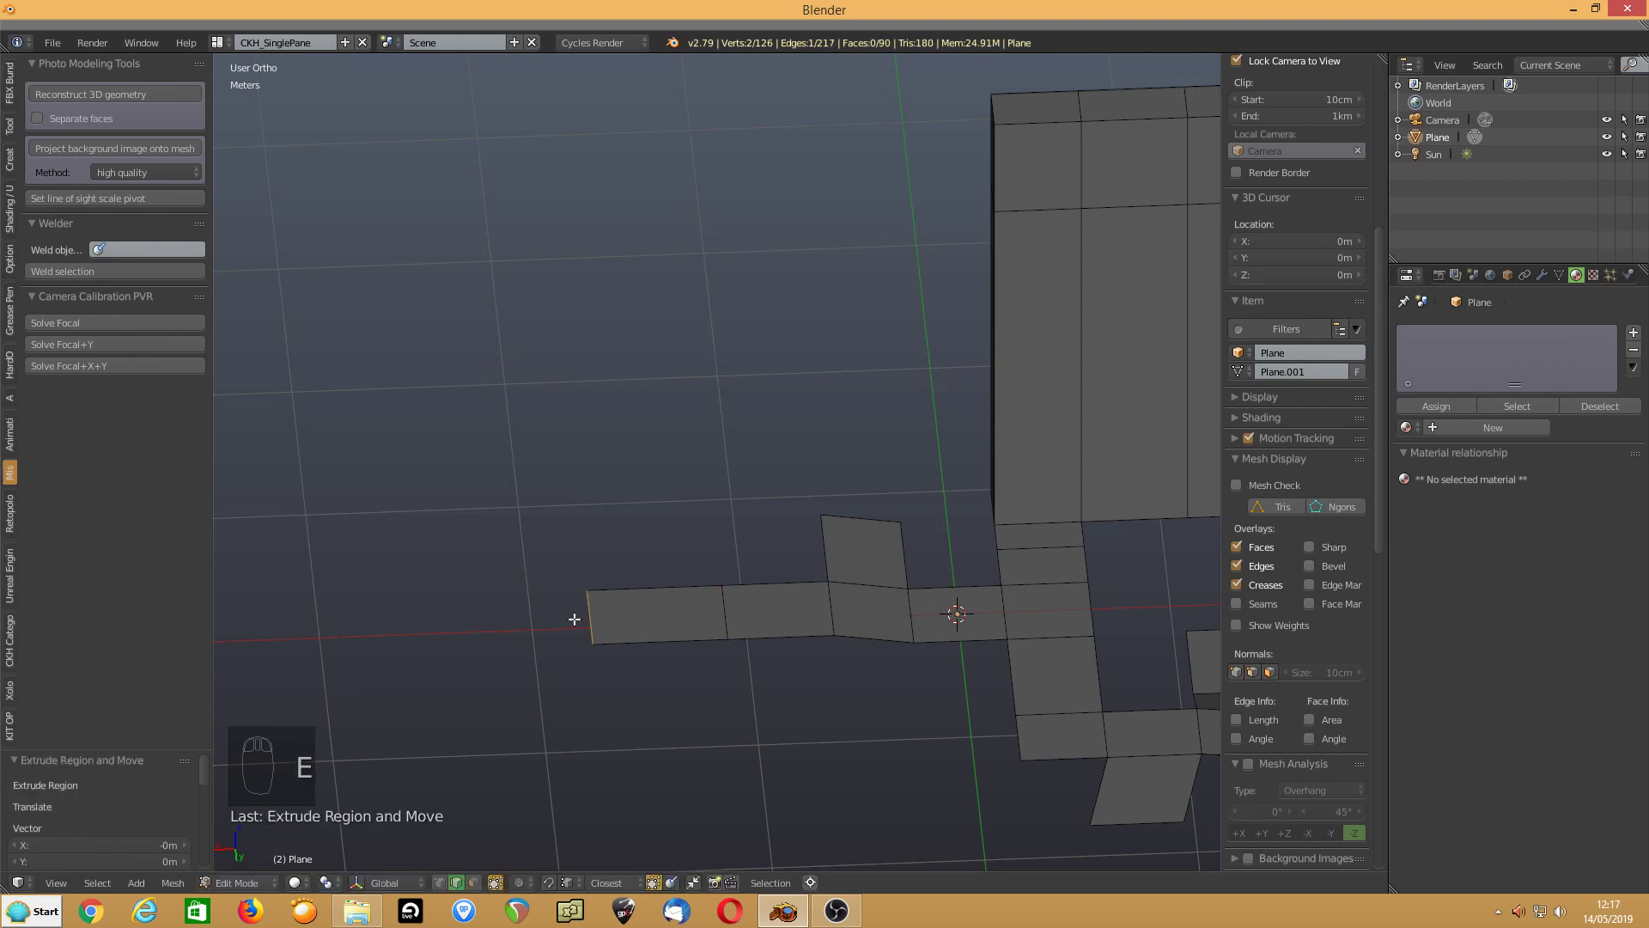
{"action": "key", "text": "g"}
{"action": "left_click", "coordinate": [426, 616]}
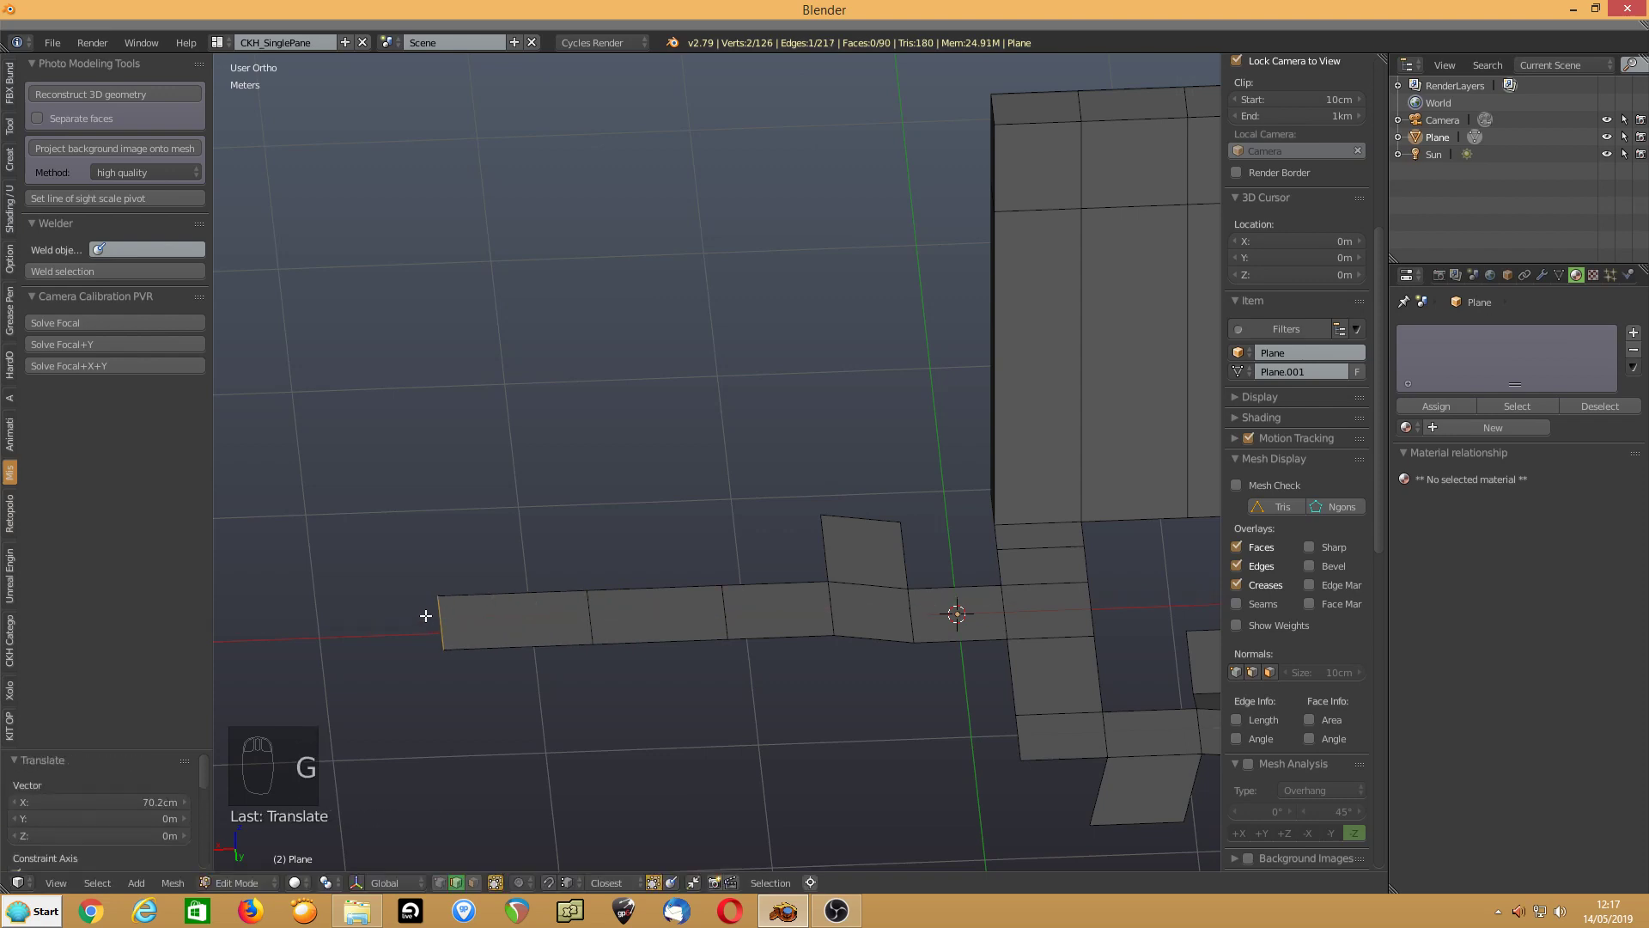
{"action": "key", "text": "e"}
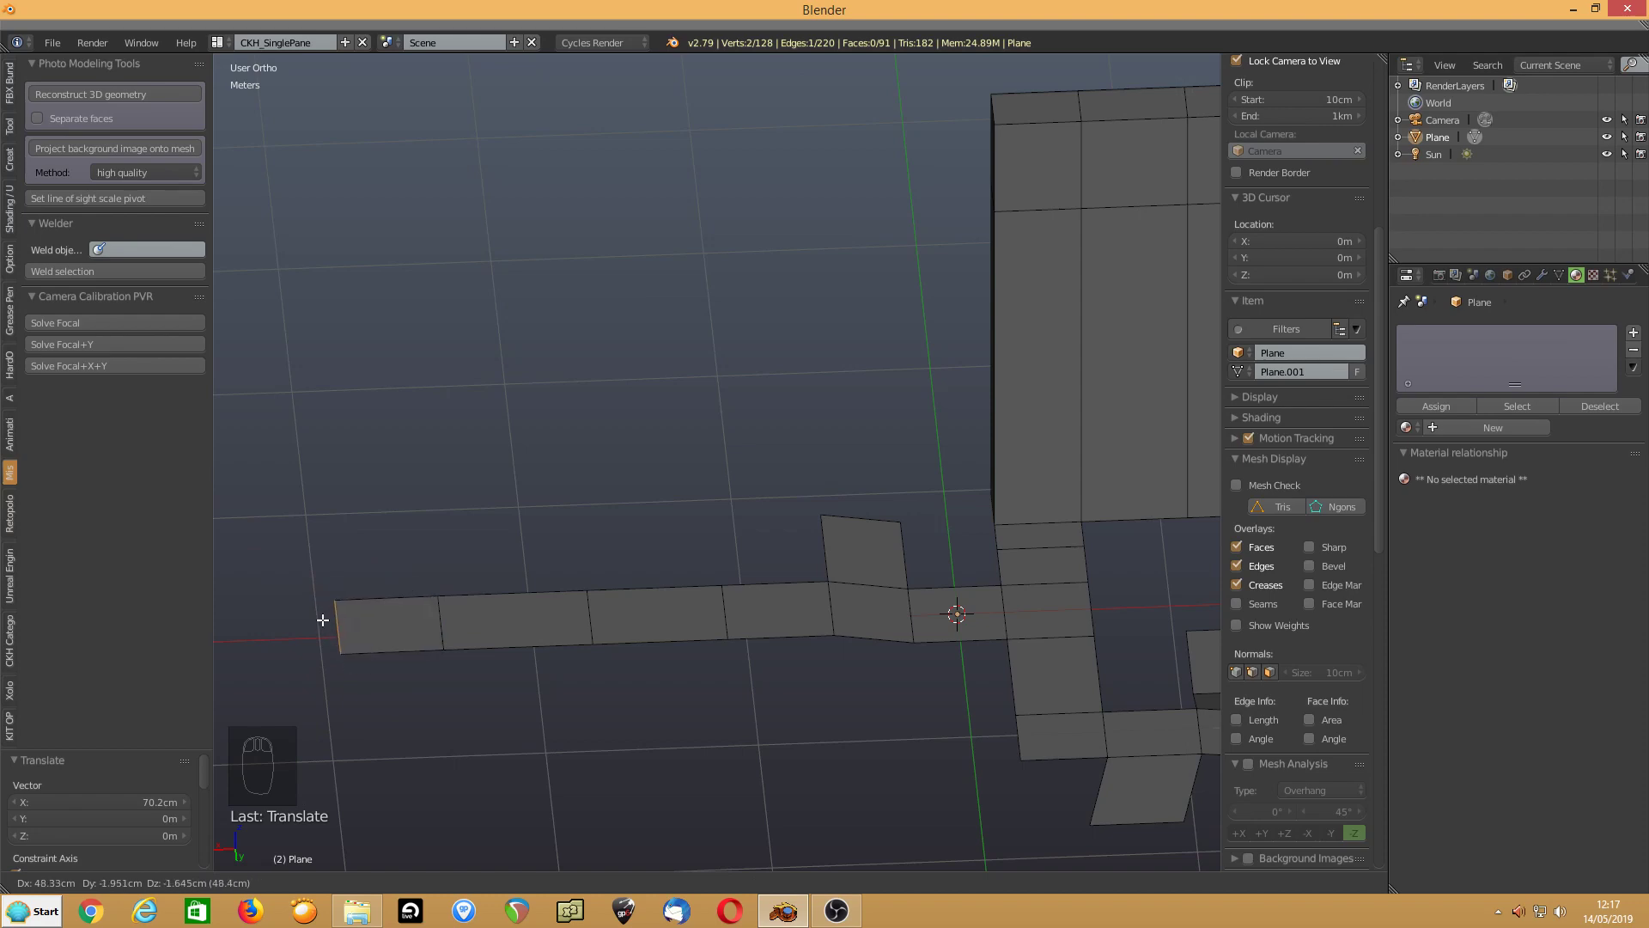
{"action": "left_click", "coordinate": [323, 618]}
In face selection mode, select the three outermost faces of the lengthened strip and extrude them upward together
{"action": "middle_click_drag", "start_coordinate": [390, 662], "coordinate": [734, 625]}
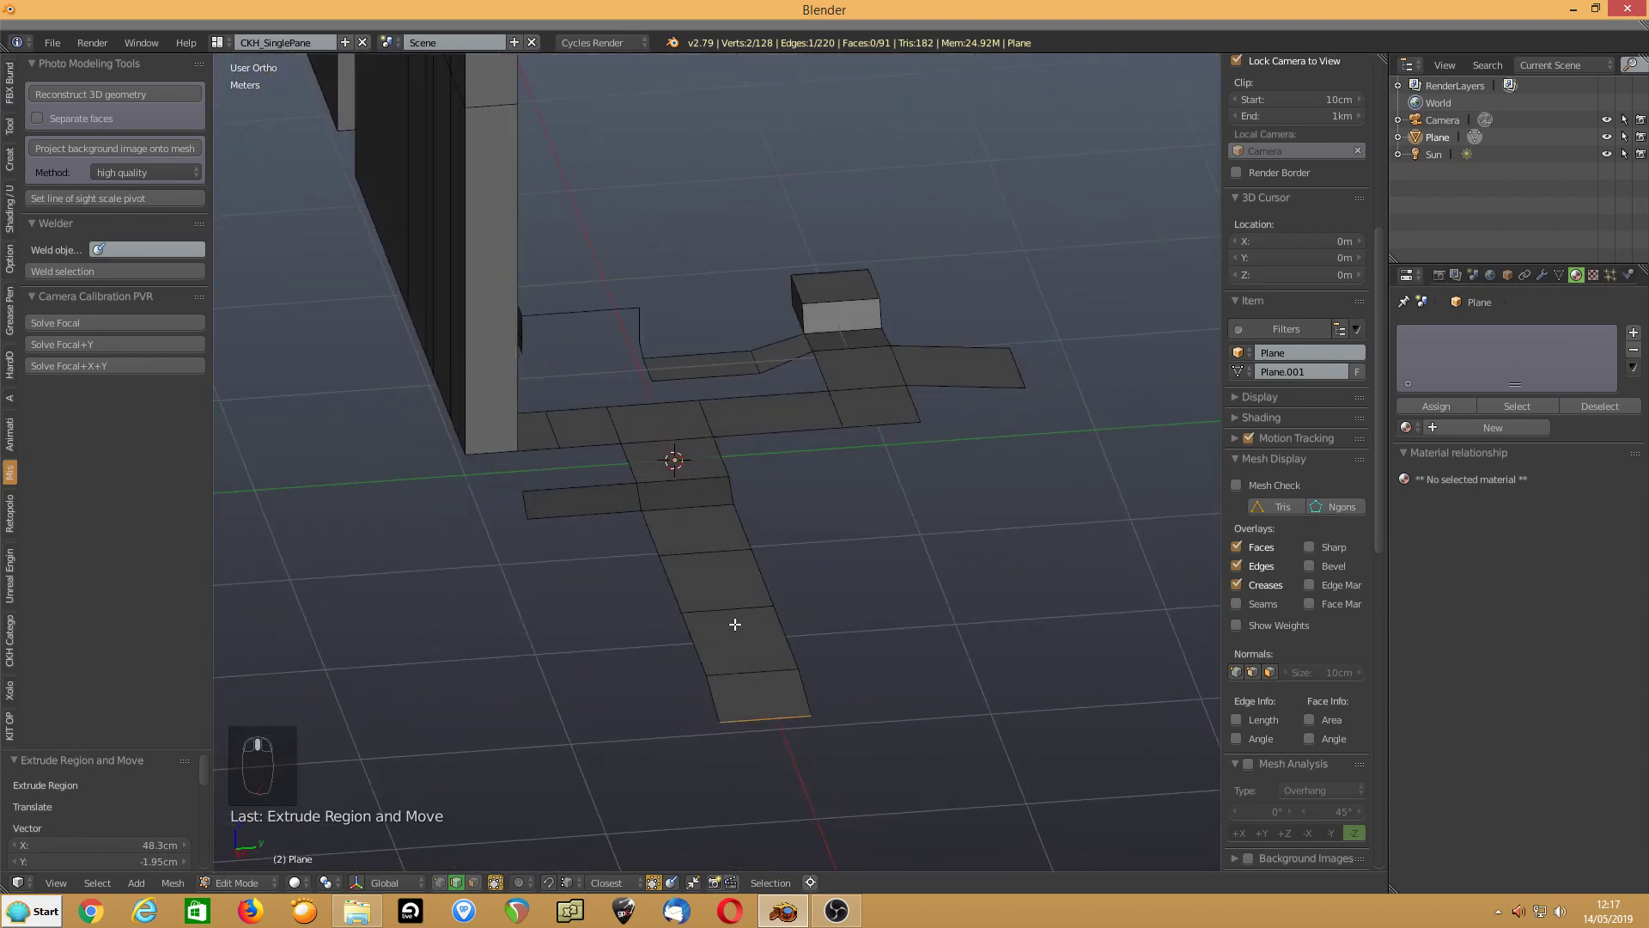
{"action": "left_click", "coordinate": [473, 882]}
{"action": "right_click", "coordinate": [743, 700]}
{"action": "key", "text": "e"}
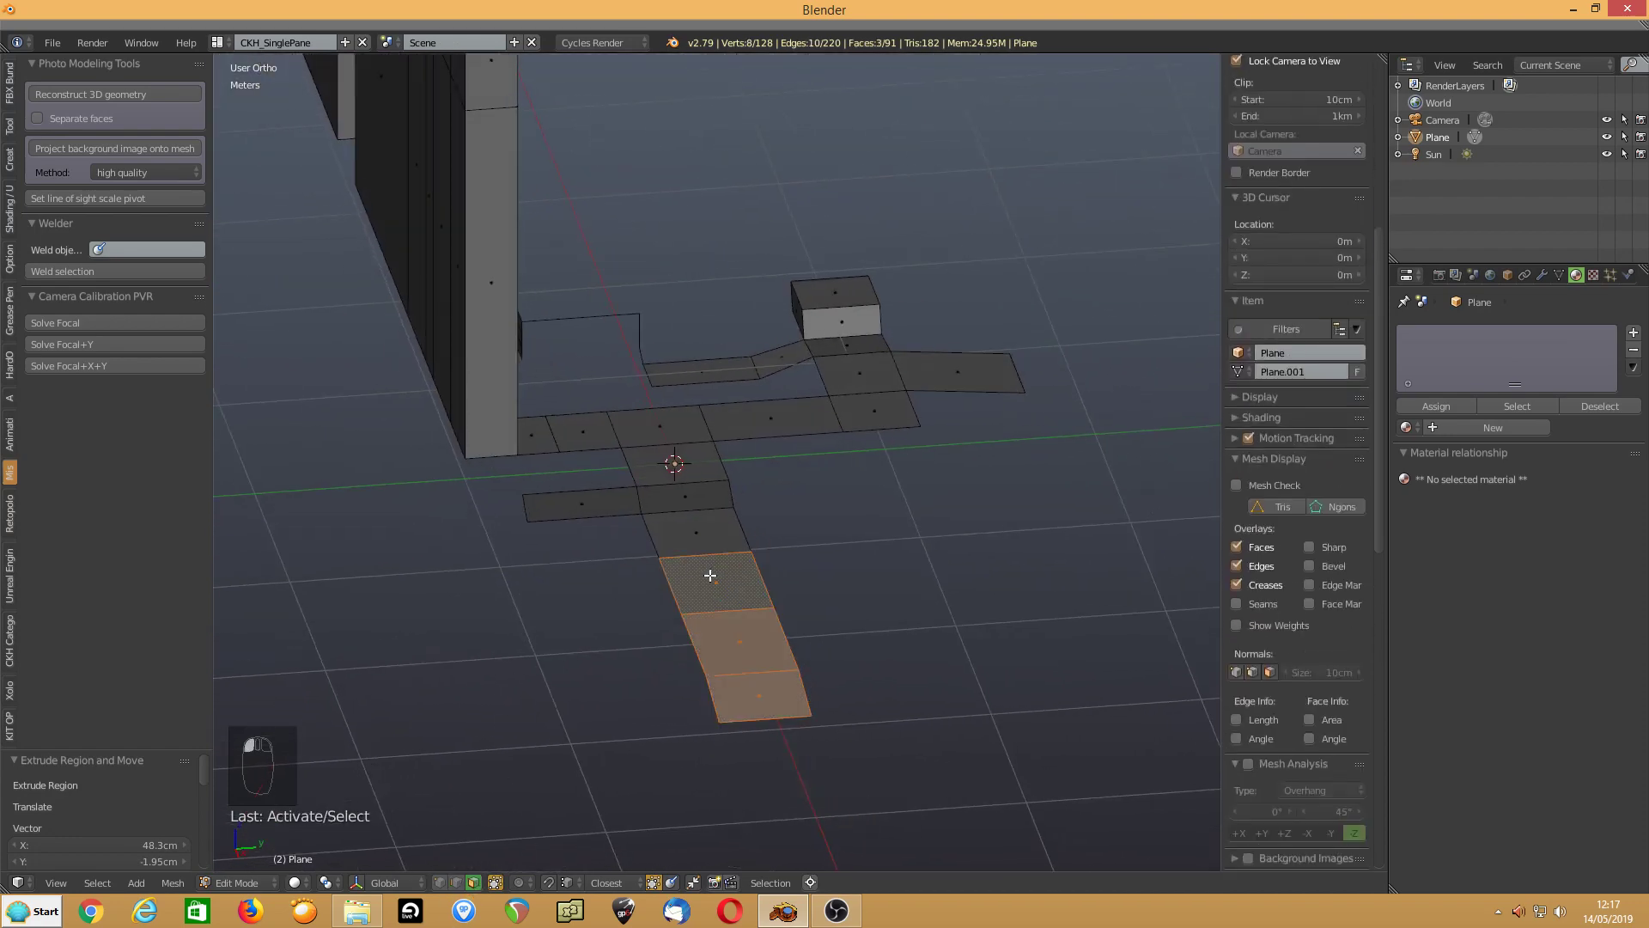
{"action": "left_click", "coordinate": [618, 571]}
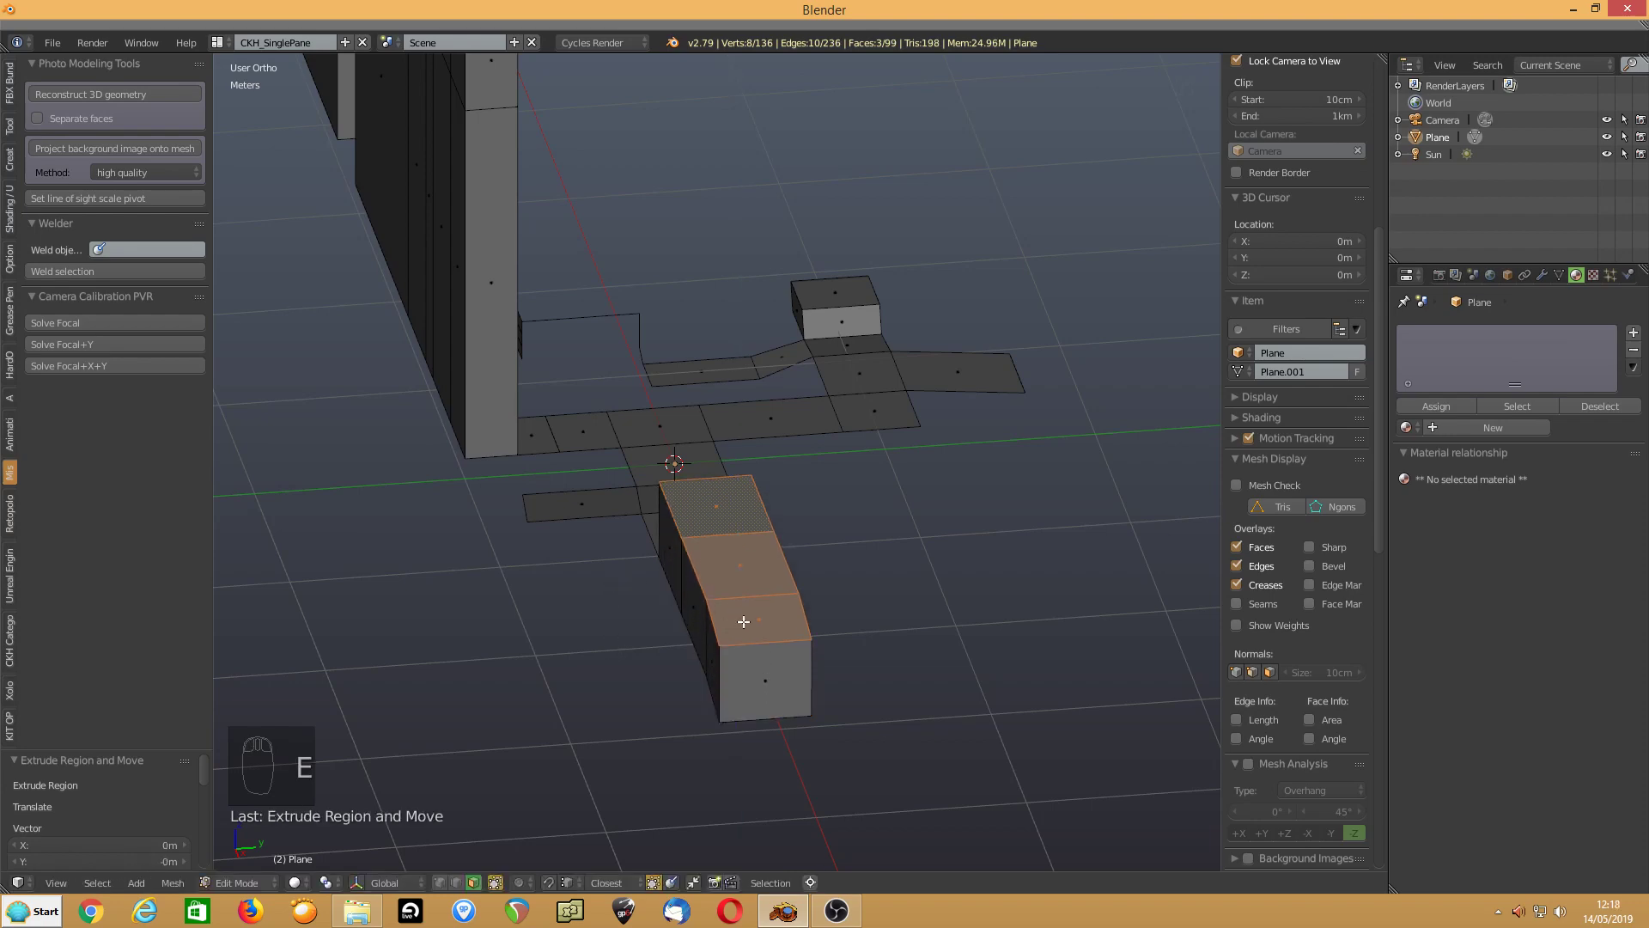
Extrude the top face of the raised strip's end block upward, and move it outward to slant the new segment
{"action": "right_click", "coordinate": [744, 622]}
{"action": "middle_click_drag", "start_coordinate": [530, 667], "coordinate": [716, 656]}
{"action": "key", "text": "e"}
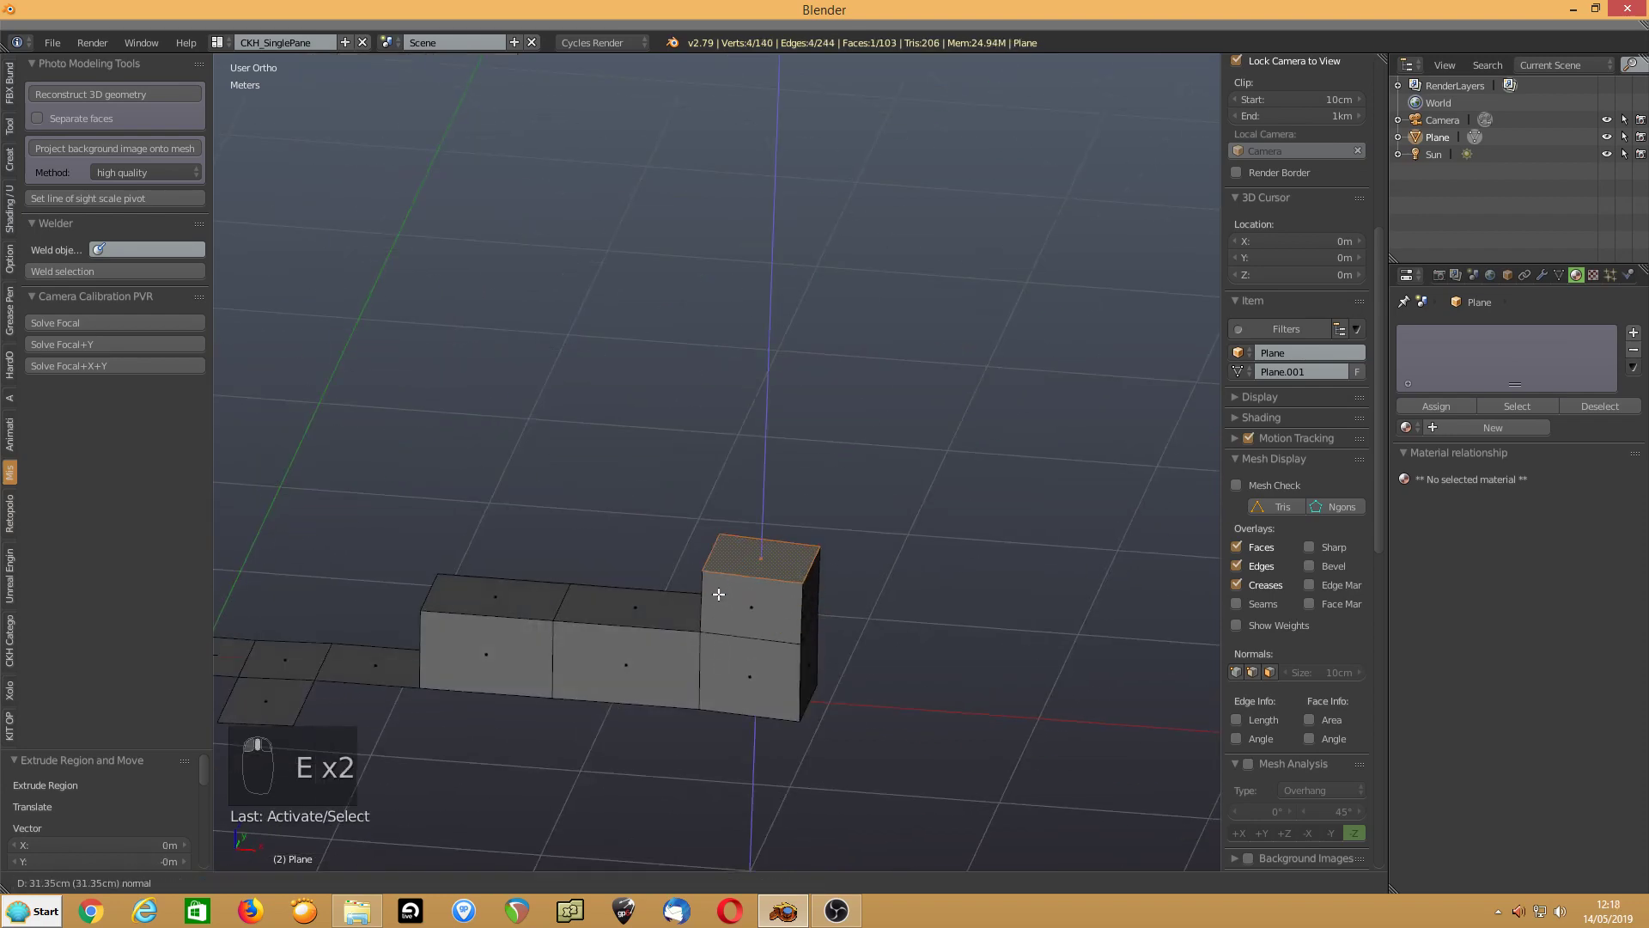
{"action": "left_click", "coordinate": [736, 556]}
{"action": "key", "text": "g"}
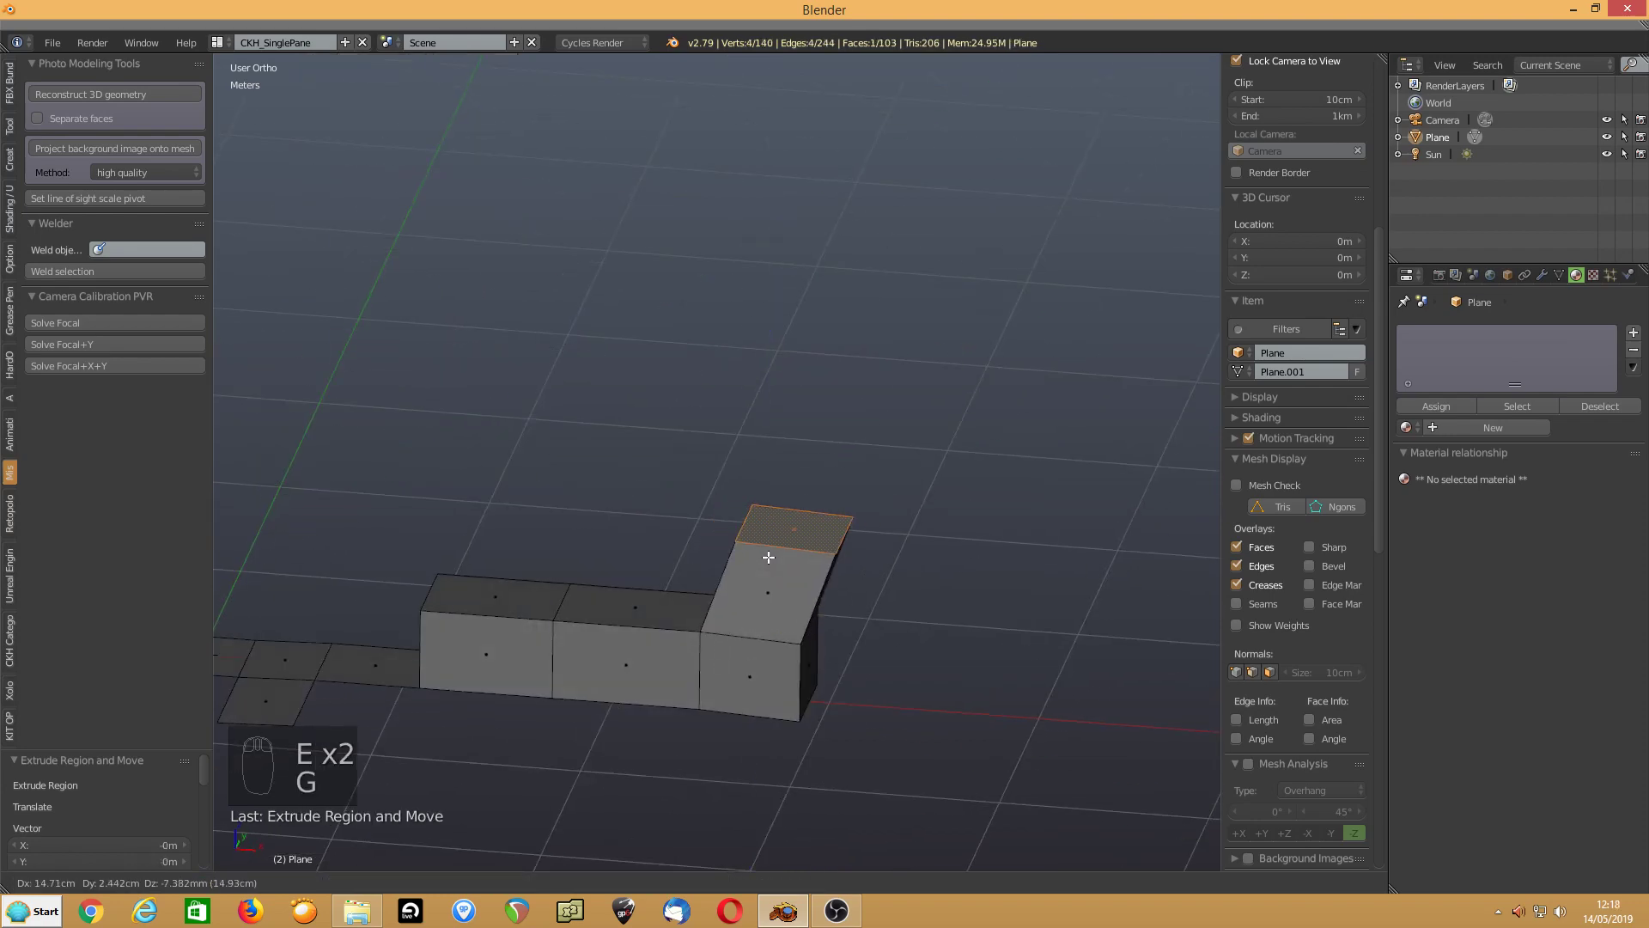
{"action": "left_click", "coordinate": [832, 567]}
Extrude the slanted segment's top face straight up twice to stack two more segments
{"action": "key", "text": "e"}
{"action": "left_click", "coordinate": [843, 504]}
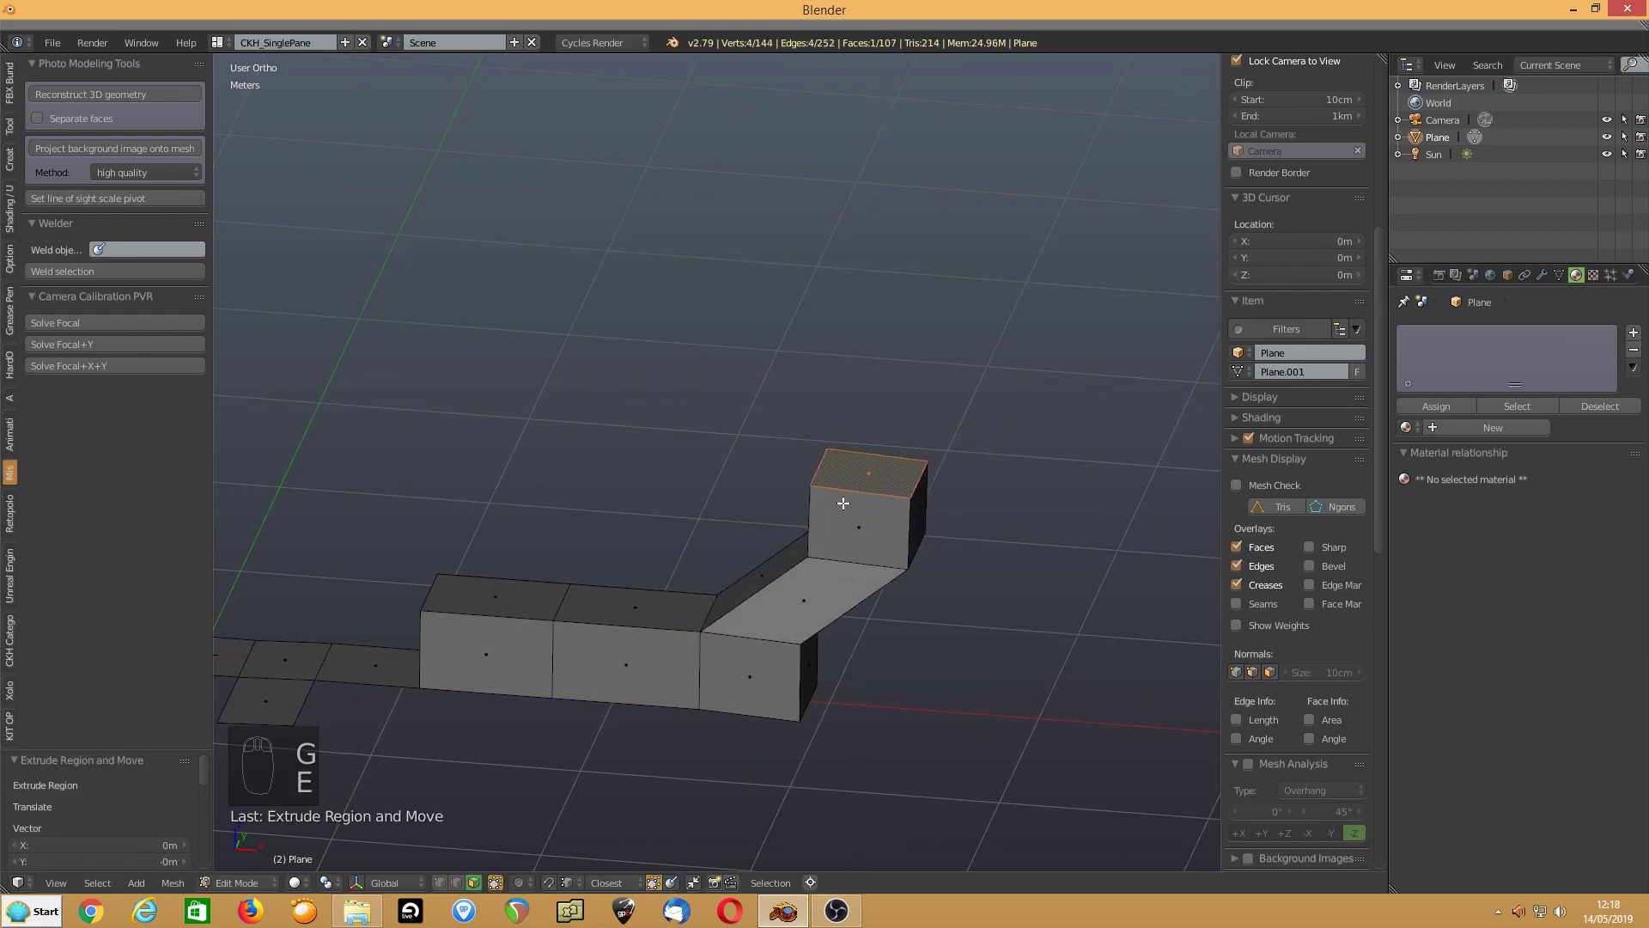
{"action": "key", "text": "e"}
{"action": "left_click", "coordinate": [728, 466]}
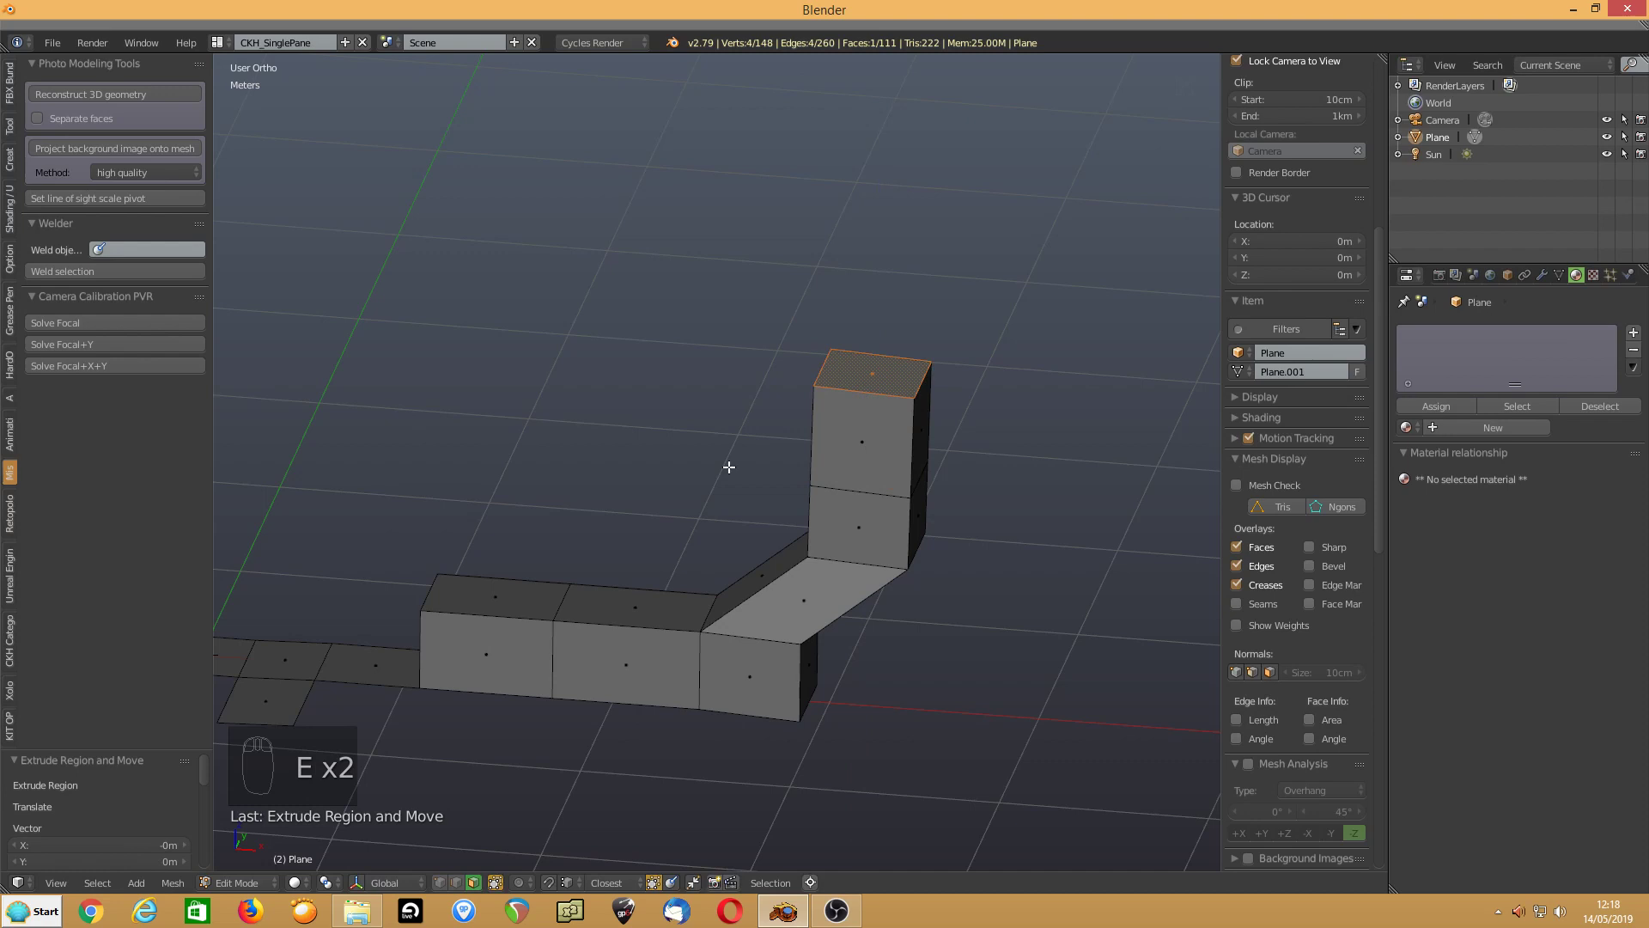
Move the column's top face about 42 cm in the negative X direction and extrude it upward once more
{"action": "key", "text": "g"}
{"action": "key", "text": "x"}
{"action": "left_click", "coordinate": [639, 472]}
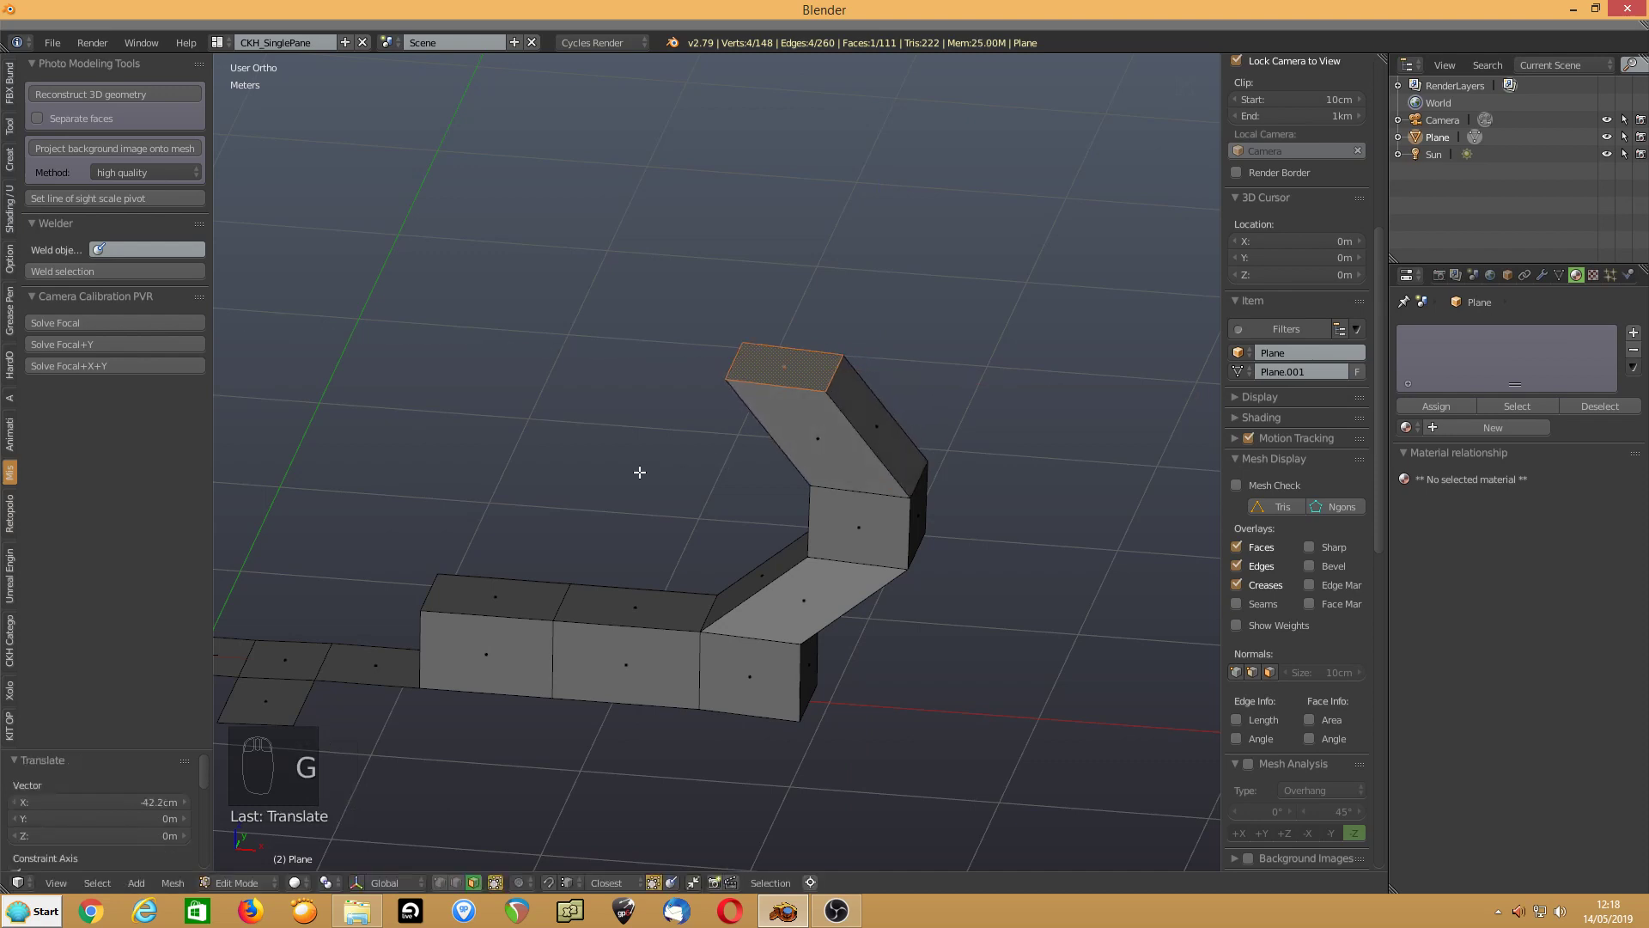
{"action": "key", "text": "e"}
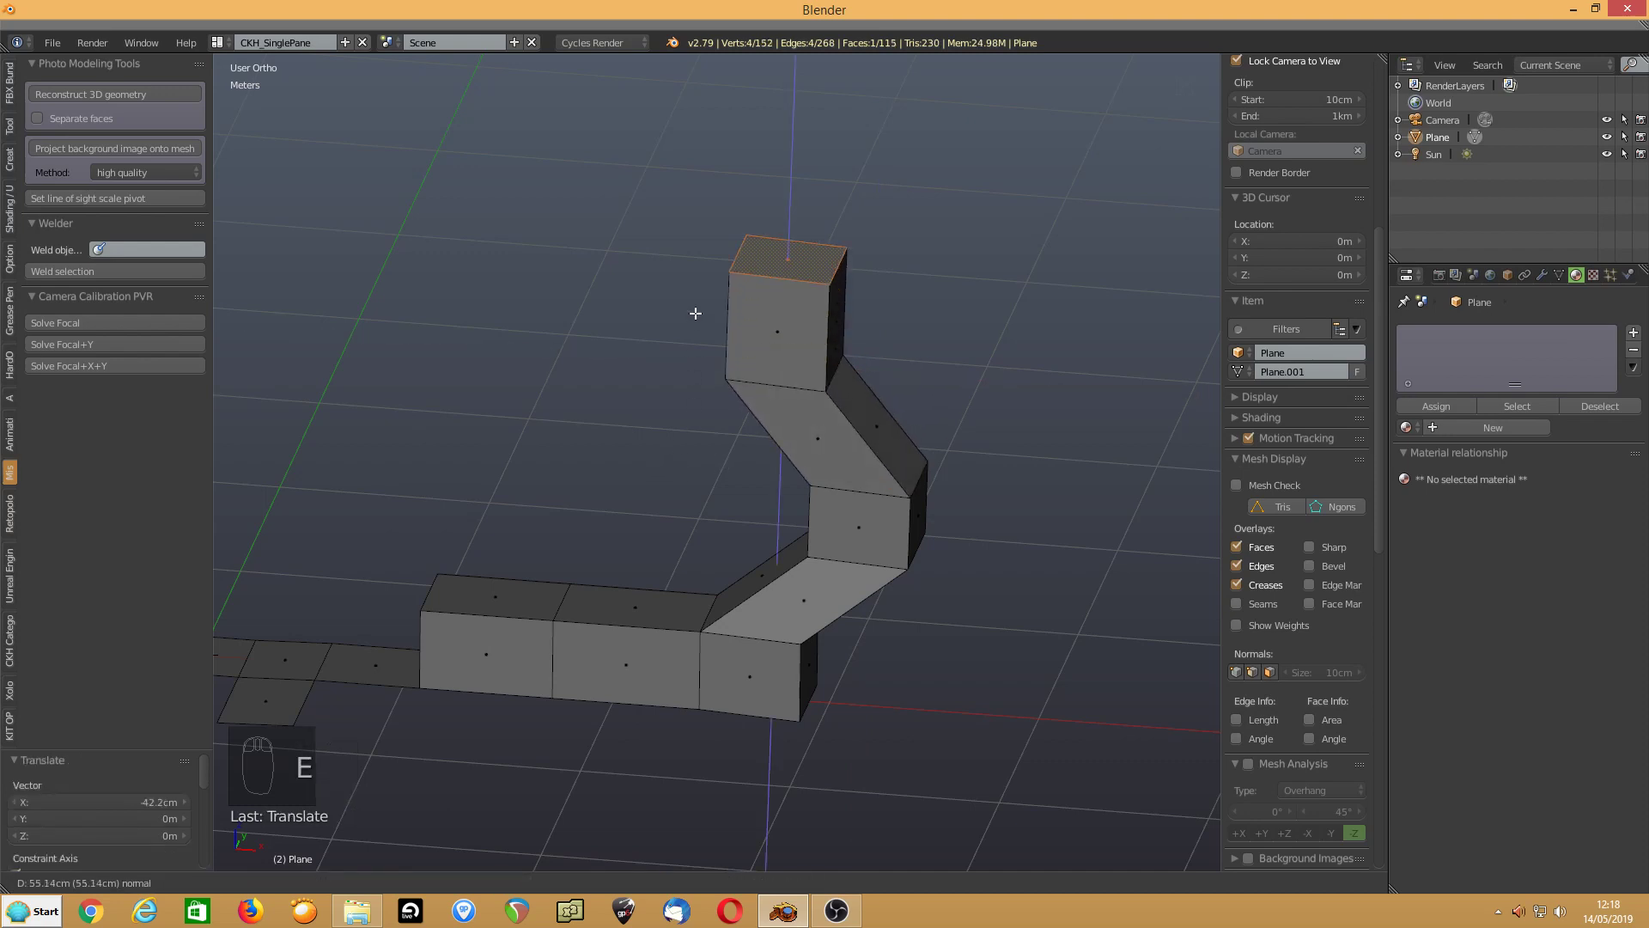
{"action": "left_click", "coordinate": [696, 322]}
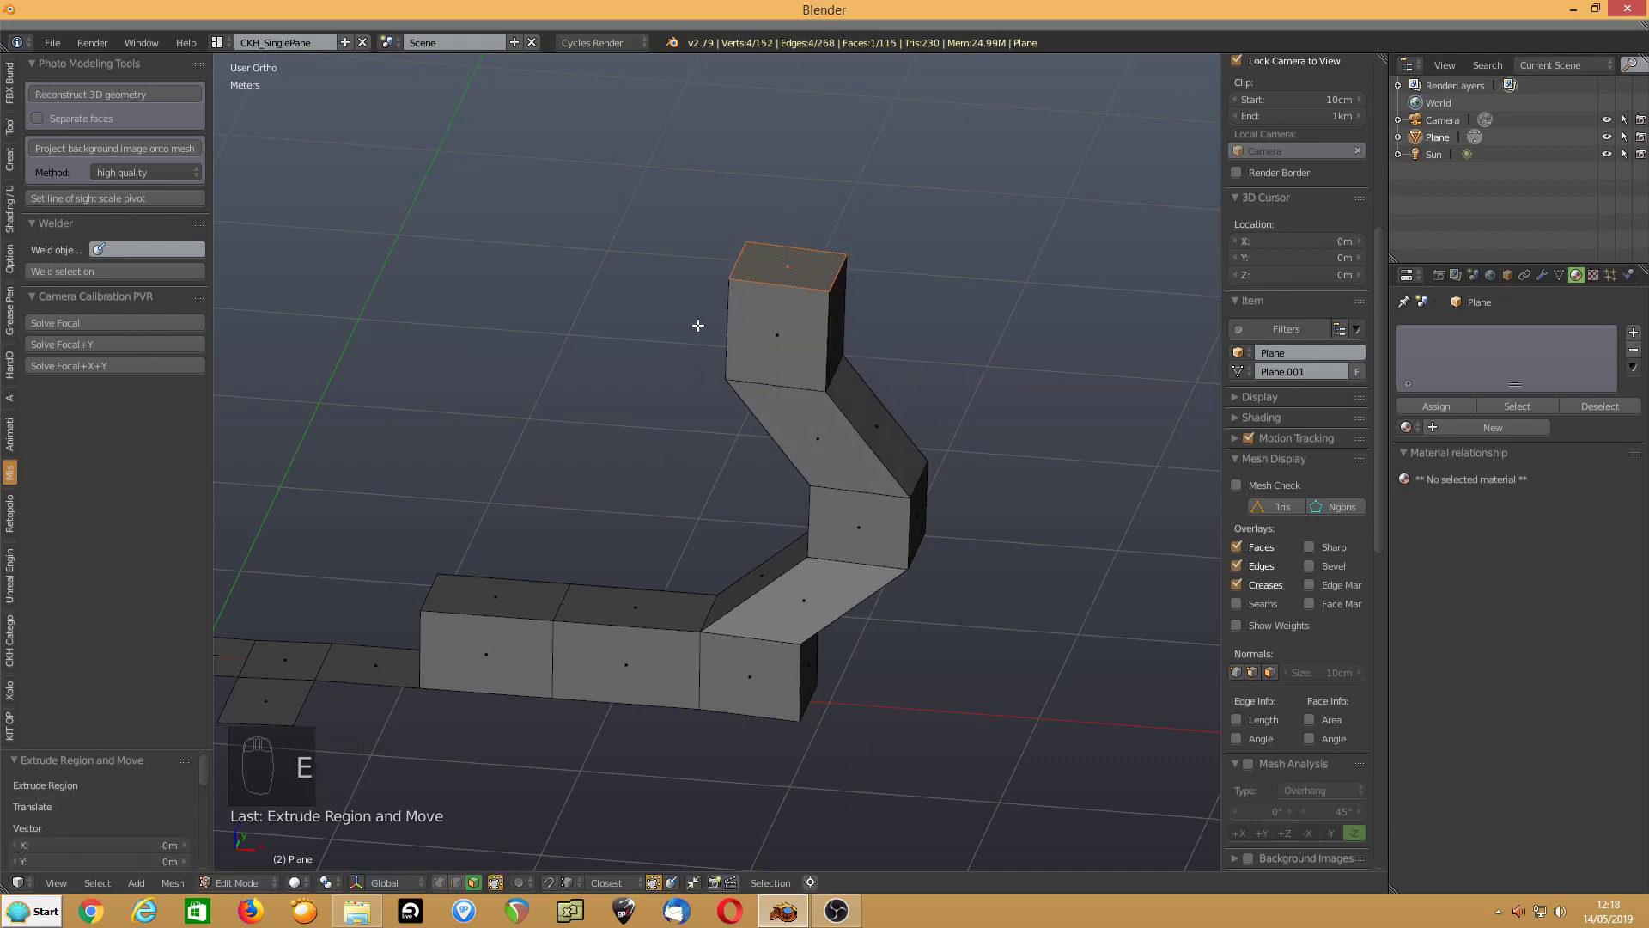
Select the outer side face of the upper slanted segment and display the 3D manipulator in Normal orientation
{"action": "right_click", "coordinate": [897, 418]}
{"action": "left_click", "coordinate": [355, 885]}
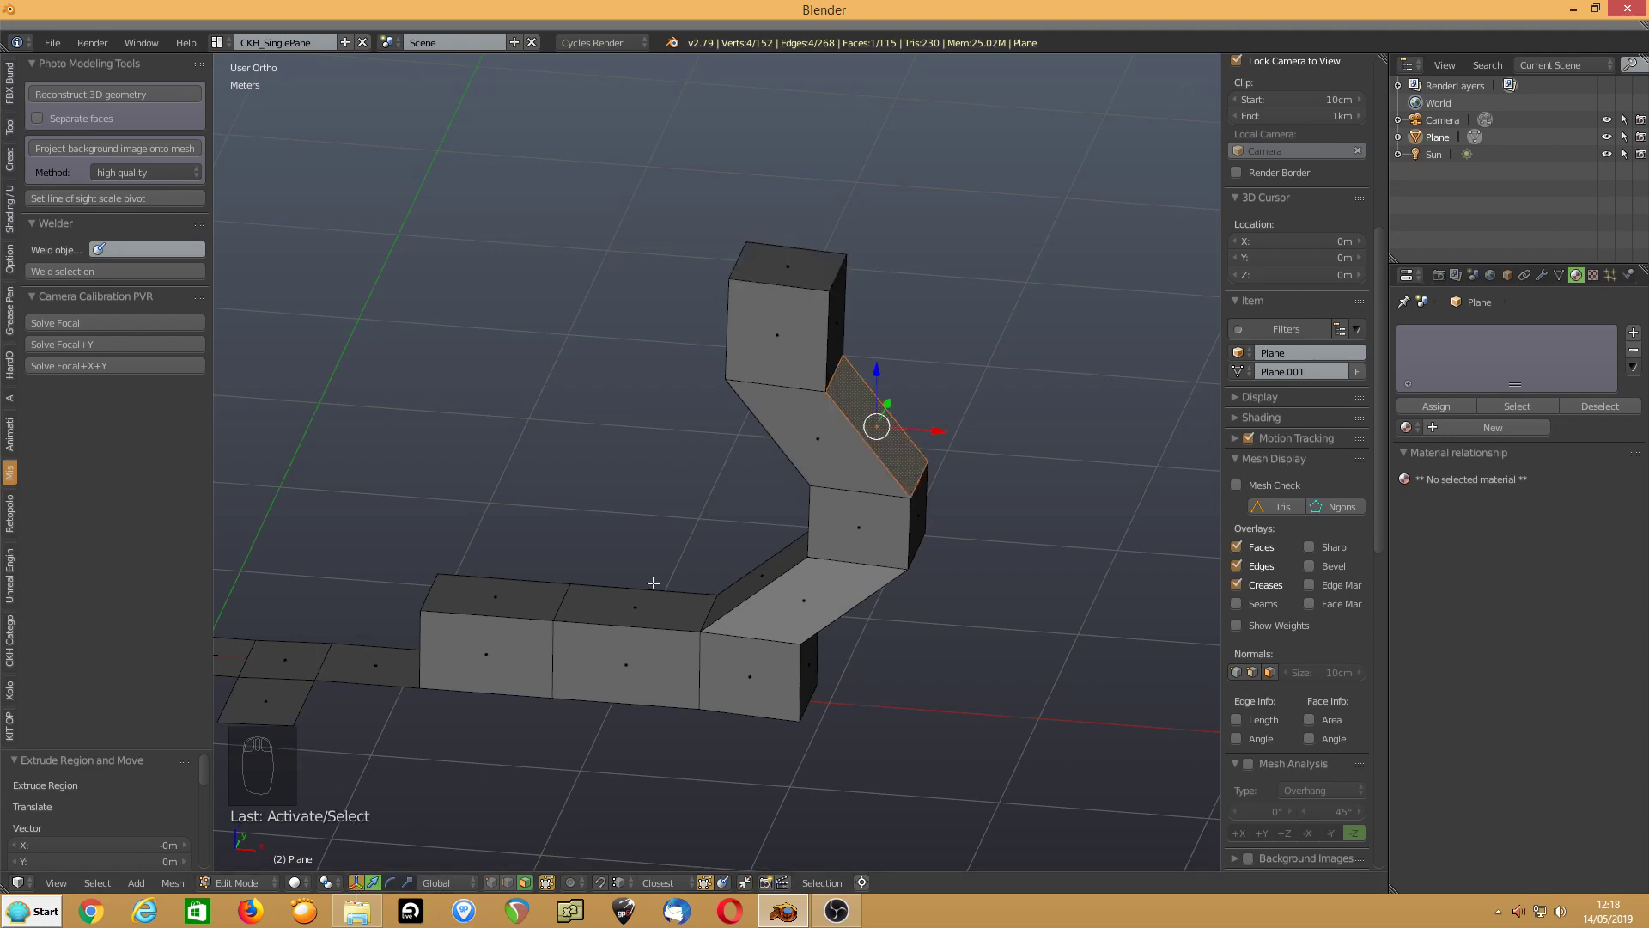
{"action": "left_click", "coordinate": [439, 882]}
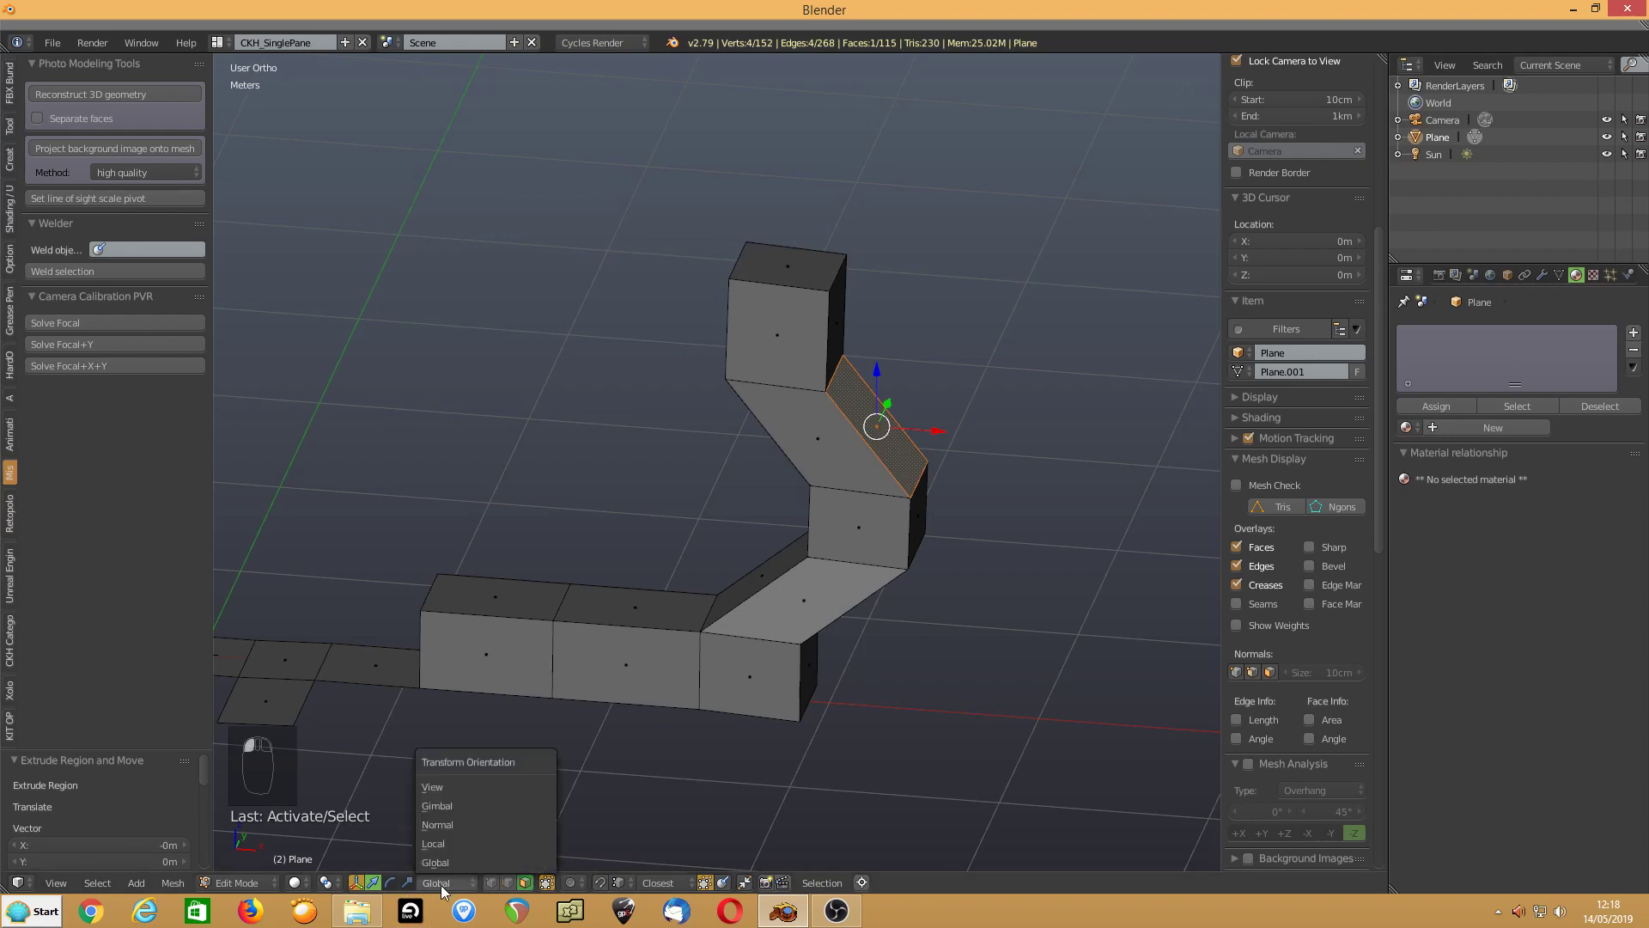
{"action": "left_click", "coordinate": [435, 824]}
{"action": "middle_click_drag", "start_coordinate": [760, 567], "coordinate": [550, 508]}
{"action": "middle_click_drag", "start_coordinate": [565, 506], "coordinate": [572, 515]}
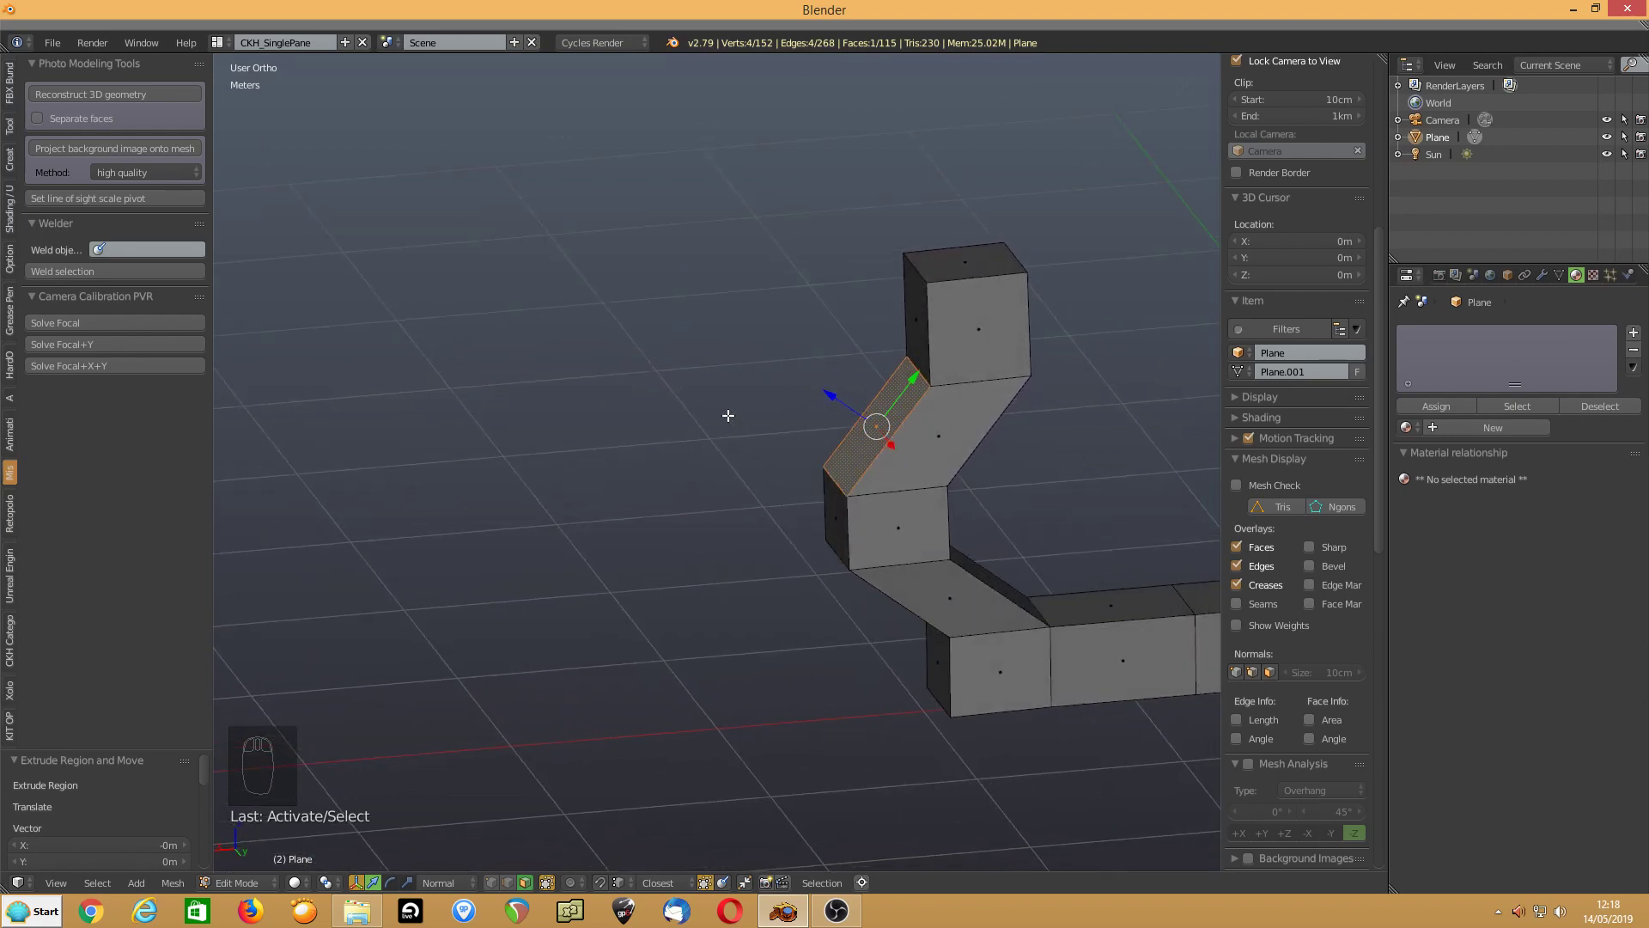
Extrude the slanted side face about 28 cm along its normal, followed by a second extrusion along the global Z axis
{"action": "key", "text": "e"}
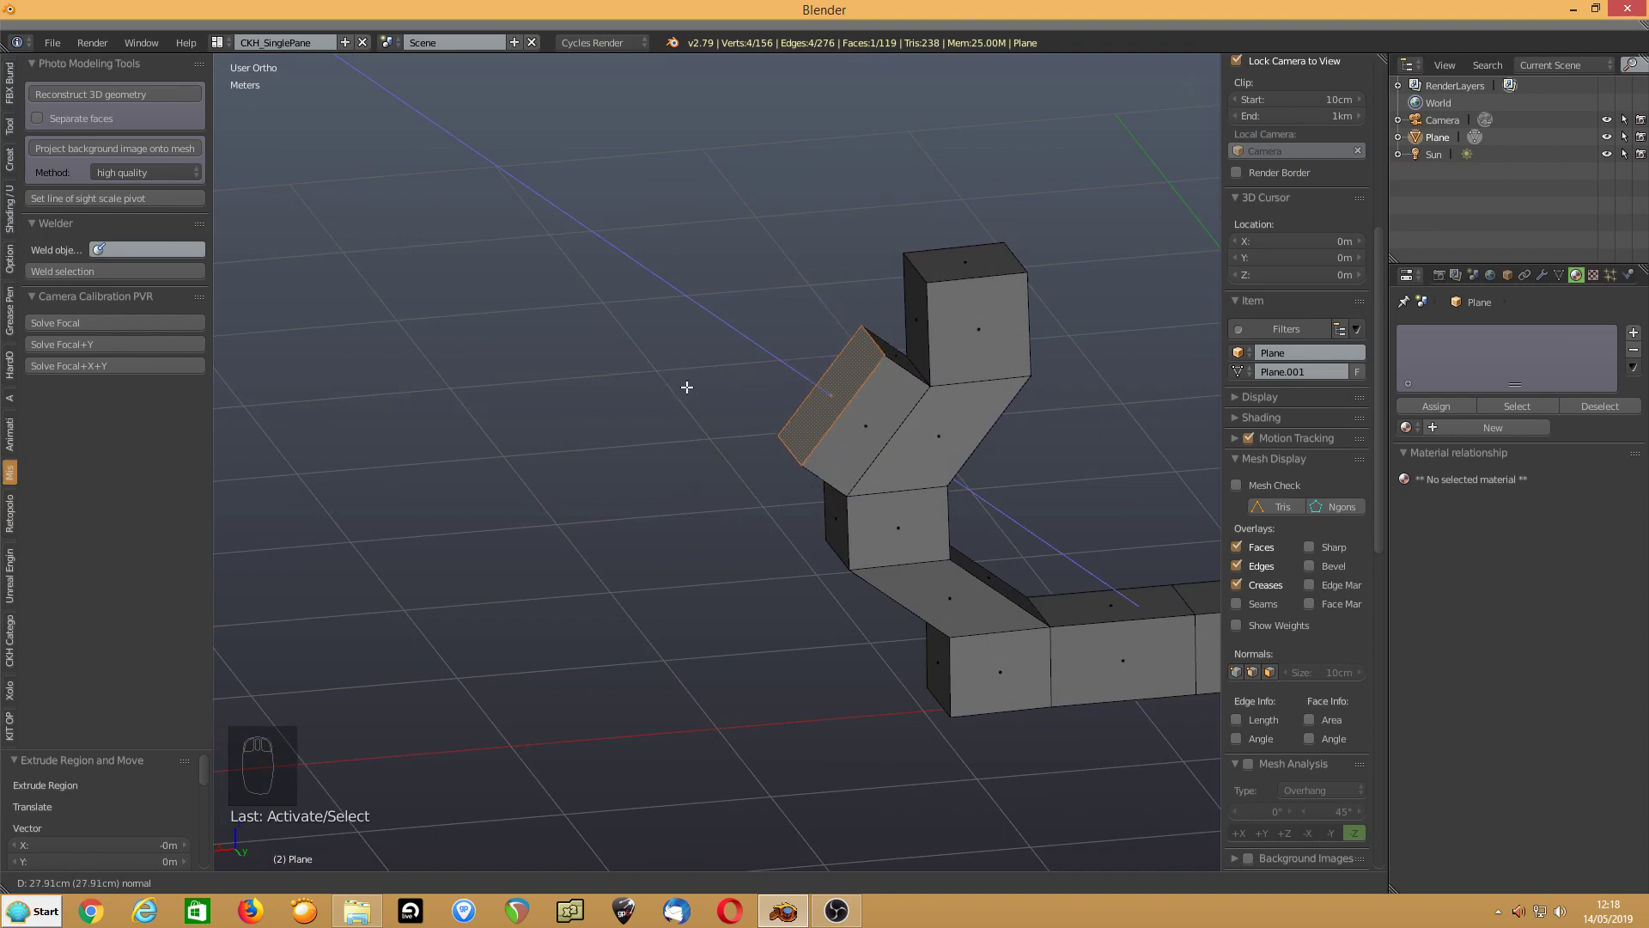
{"action": "left_click", "coordinate": [685, 386]}
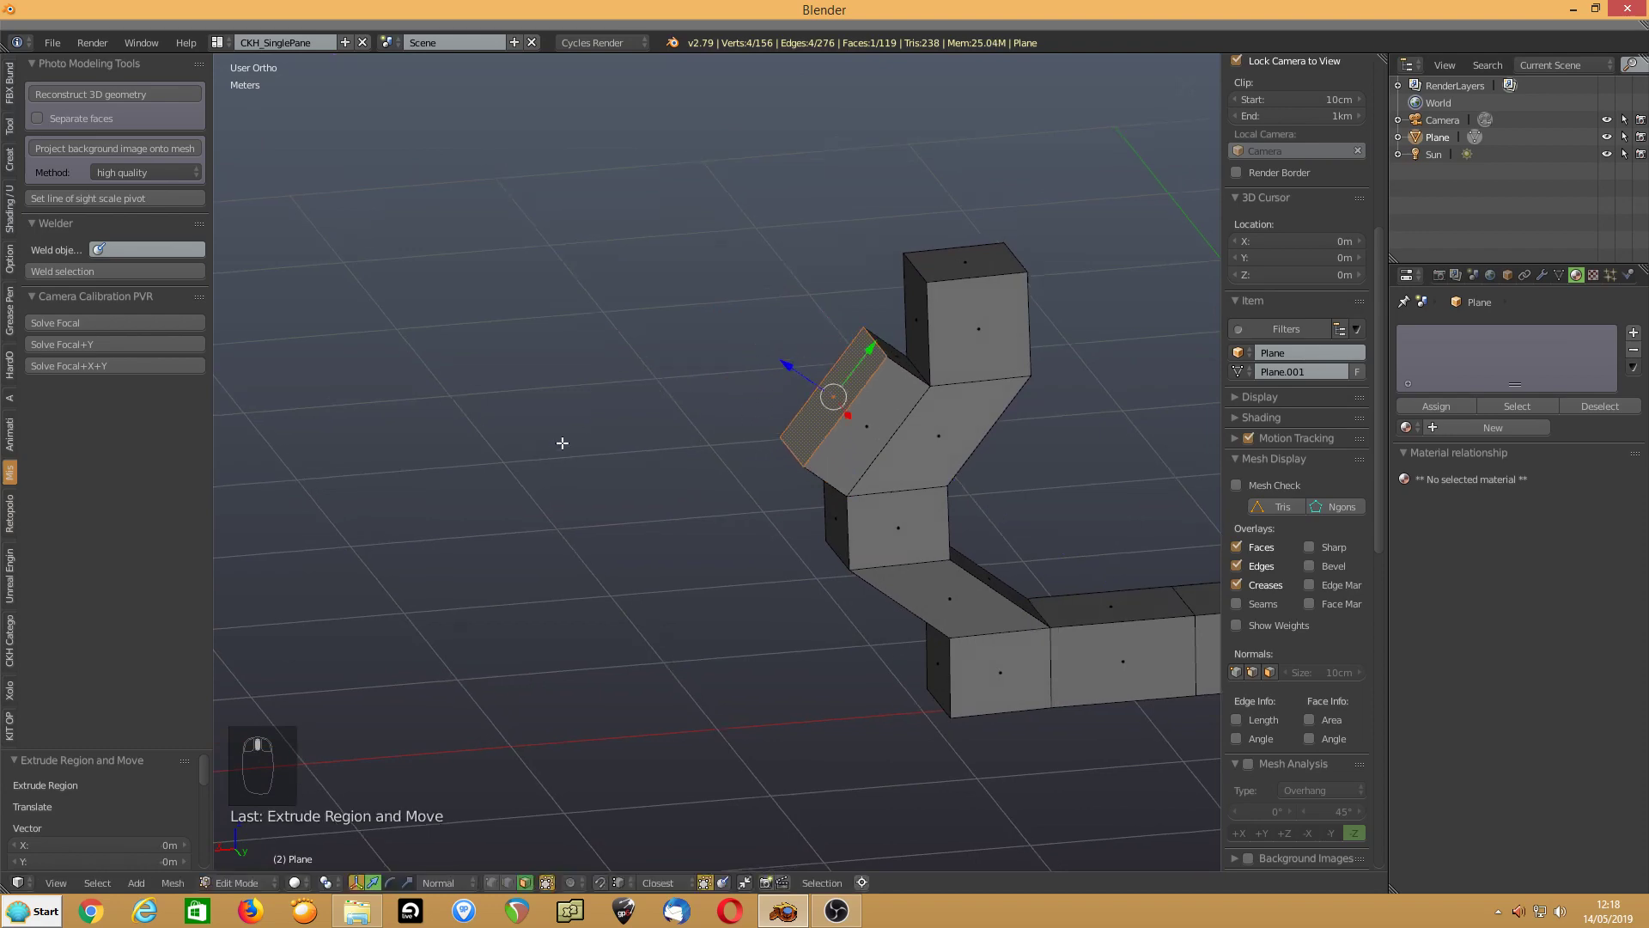
{"action": "mouse_move", "coordinate": [560, 443]}
{"action": "middle_mouse_down"}
{"action": "mouse_move", "coordinate": [659, 449]}
{"action": "mouse_move", "coordinate": [543, 430]}
{"action": "mouse_move", "coordinate": [559, 438]}
{"action": "middle_mouse_up"}
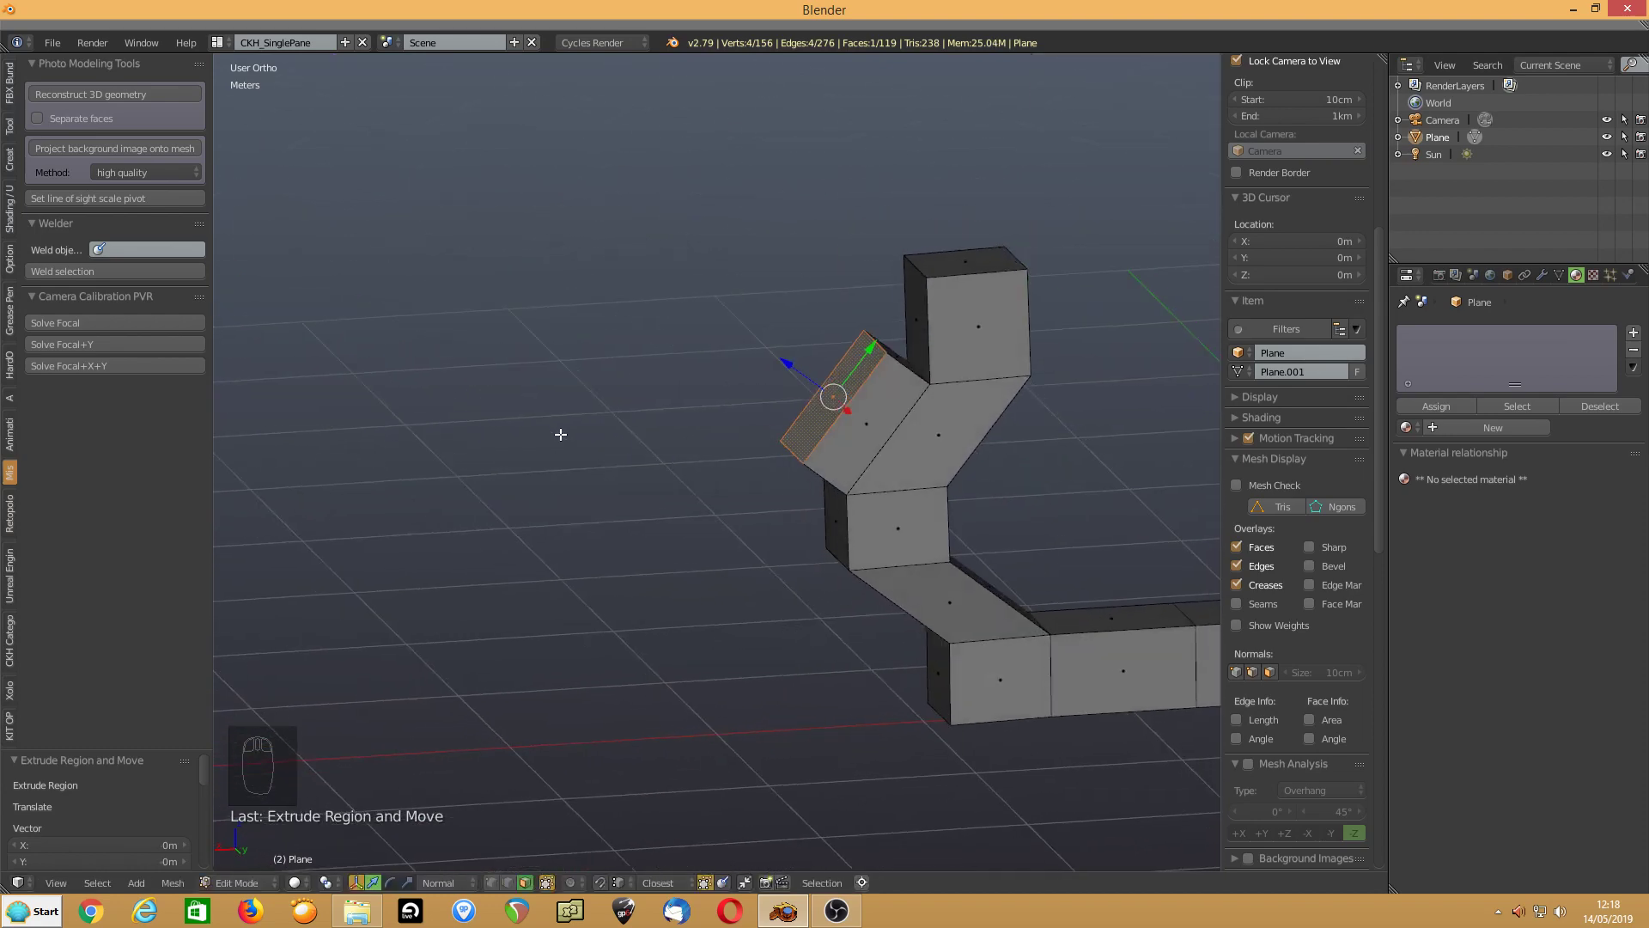
{"action": "key", "text": "e"}
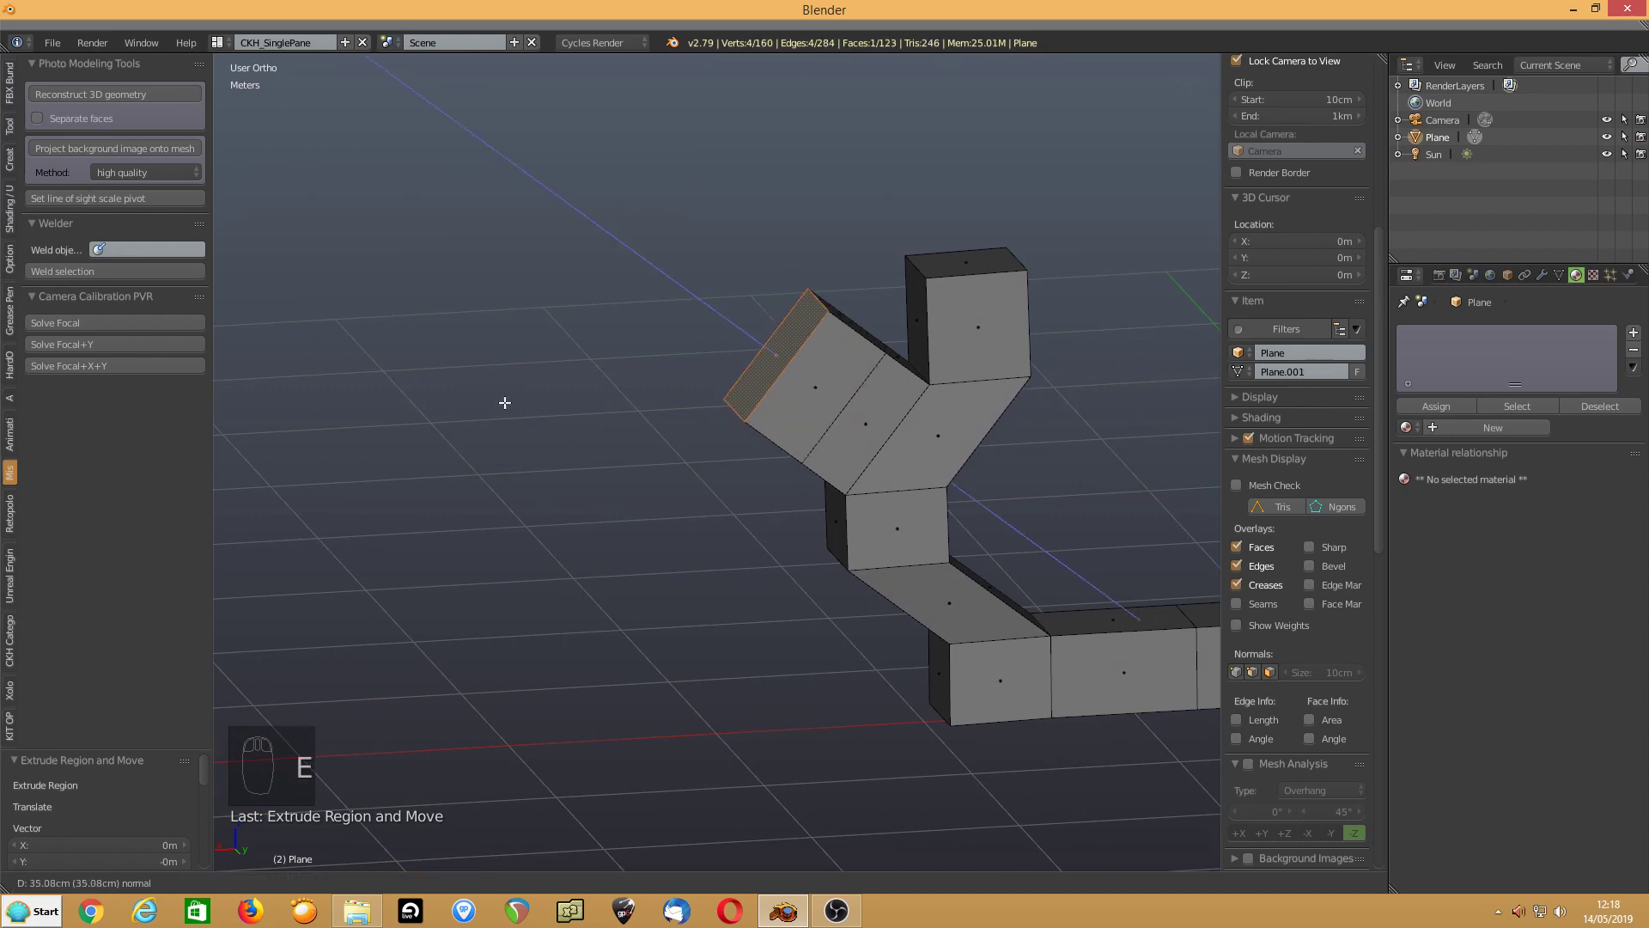
{"action": "middle_click", "coordinate": [510, 402]}
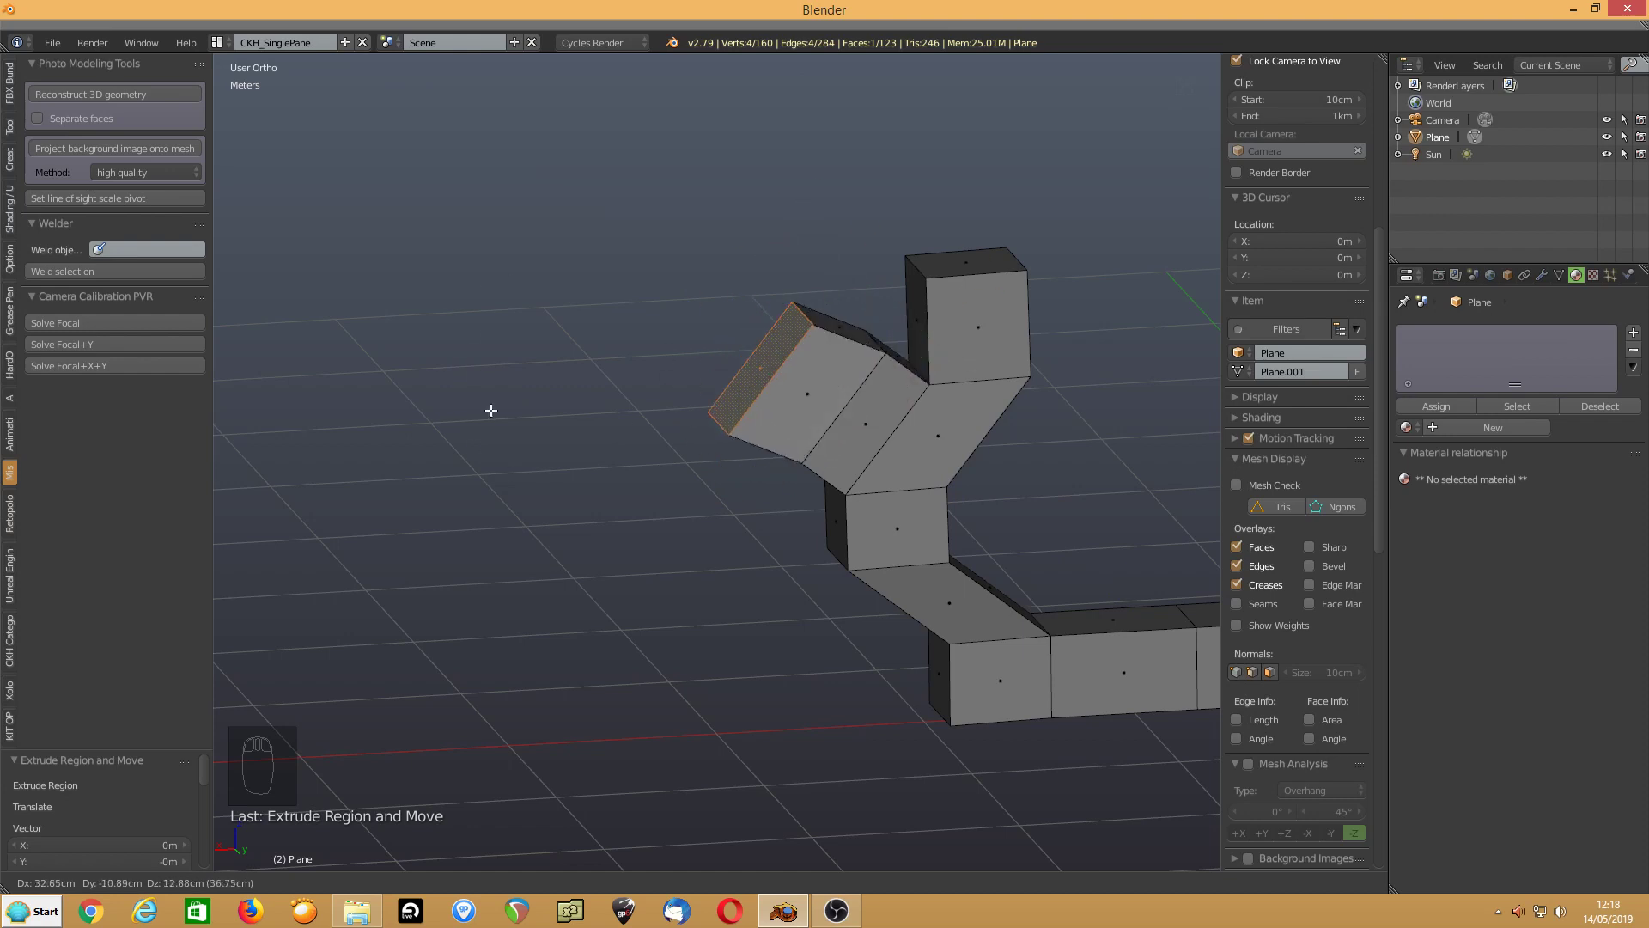
{"action": "key", "text": "z"}
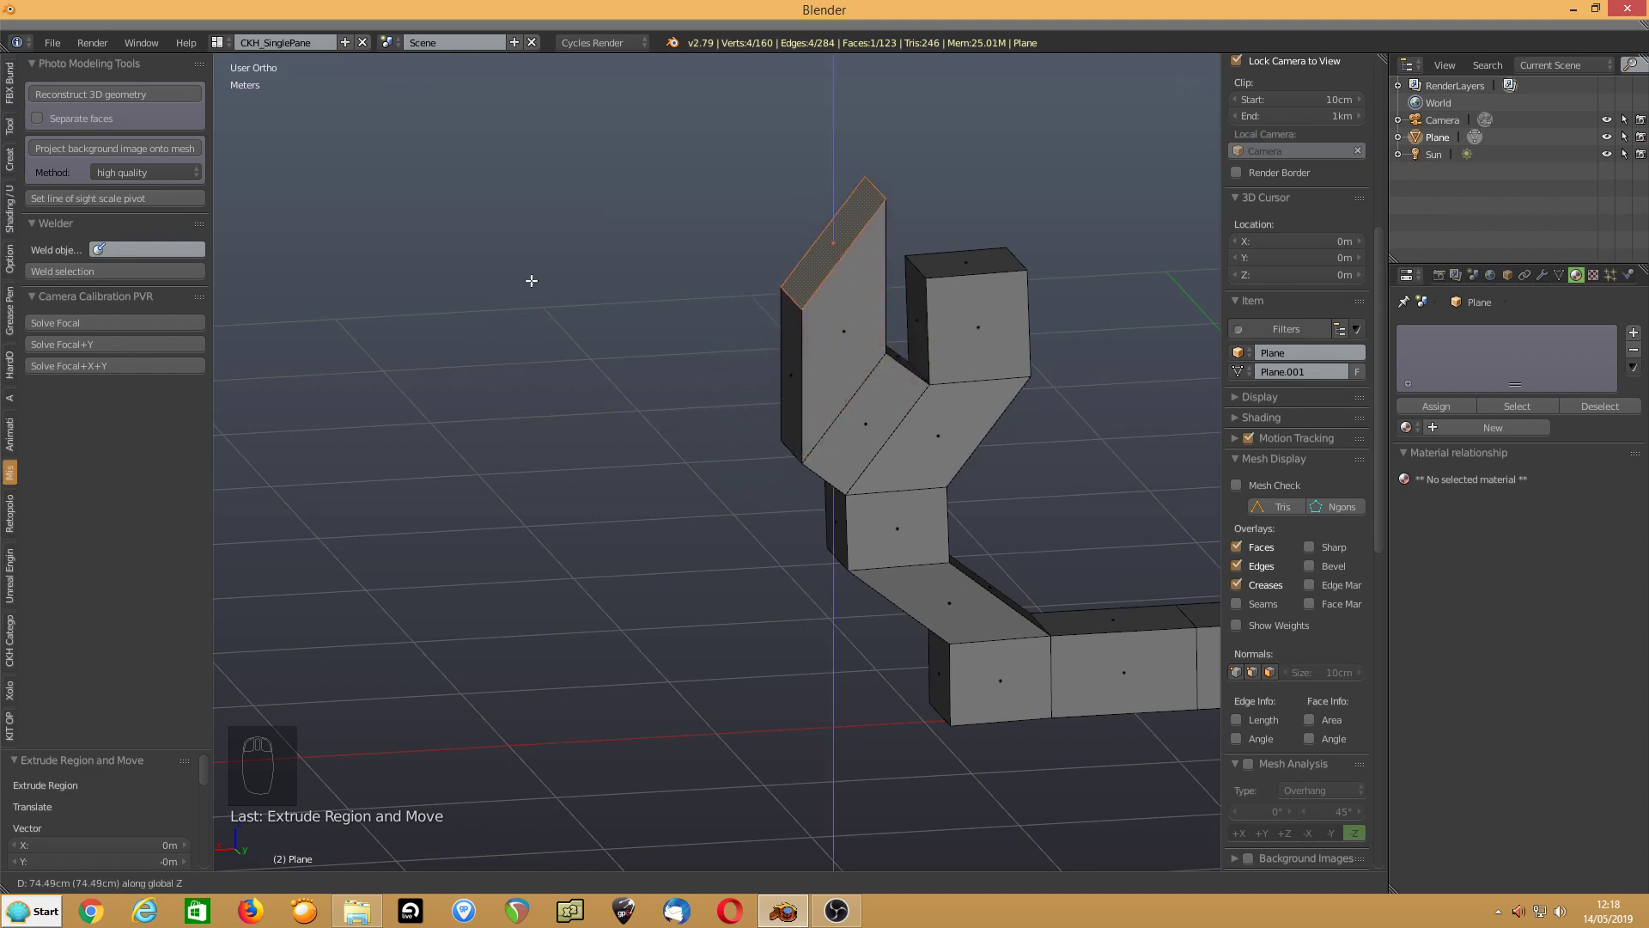
{"action": "left_click", "coordinate": [516, 348]}
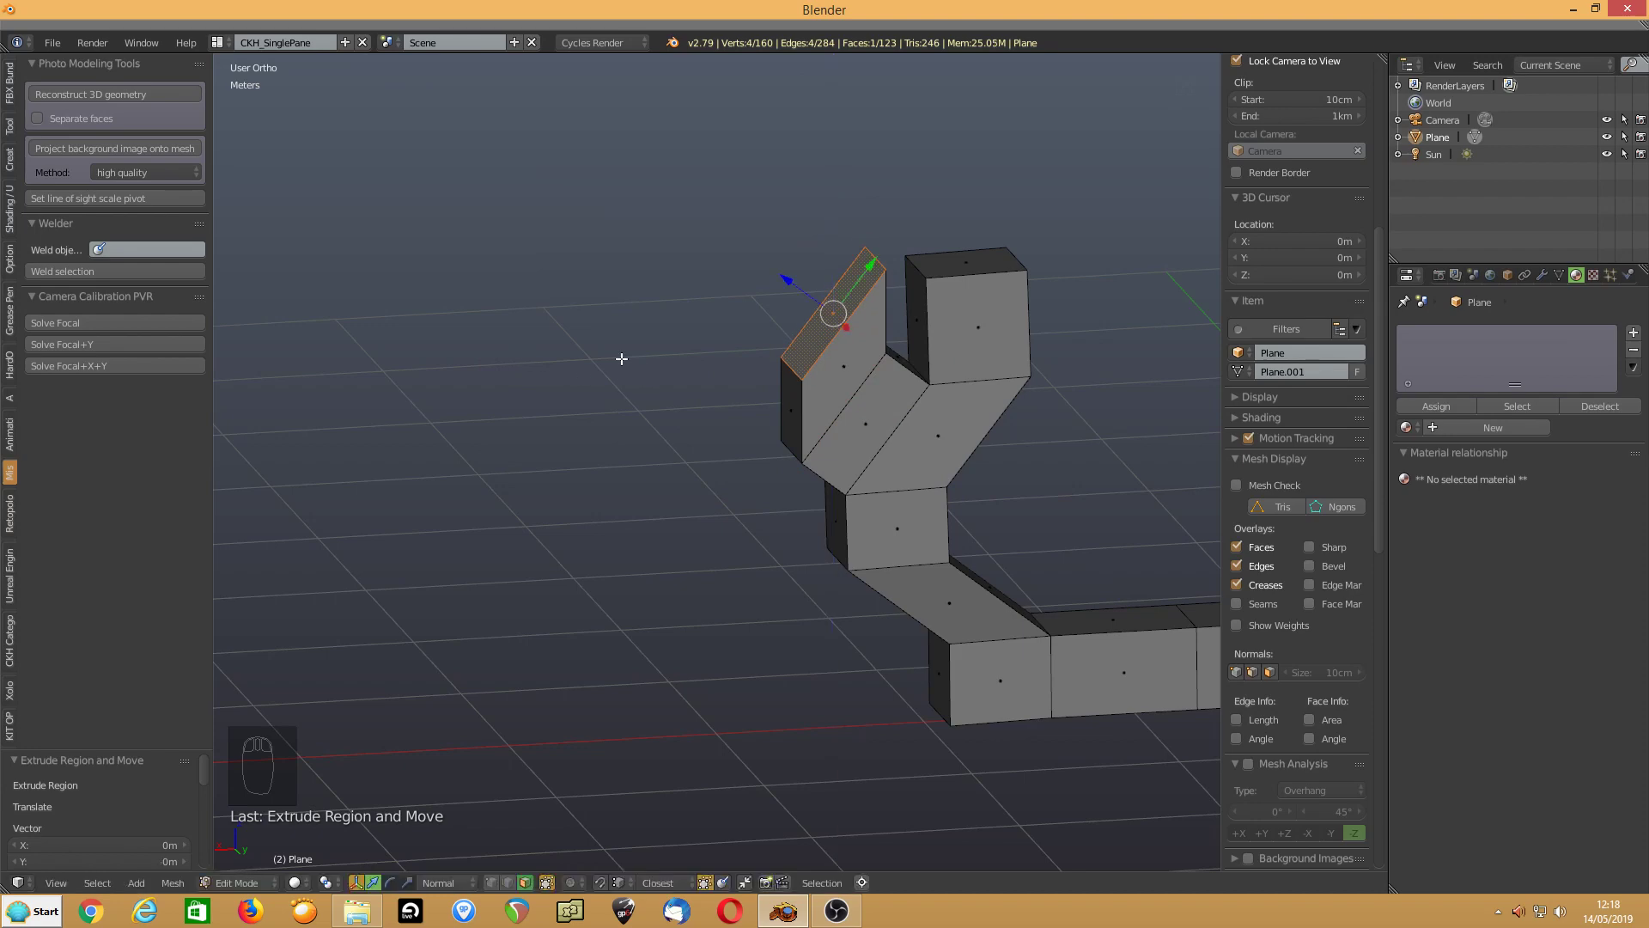
Extrude the branch's slanted end face again, switching the constraint from global Z to the face's normal Z axis
{"action": "mouse_move", "coordinate": [619, 357]}
{"action": "middle_mouse_down"}
{"action": "mouse_move", "coordinate": [552, 312]}
{"action": "mouse_move", "coordinate": [601, 331]}
{"action": "middle_mouse_up"}
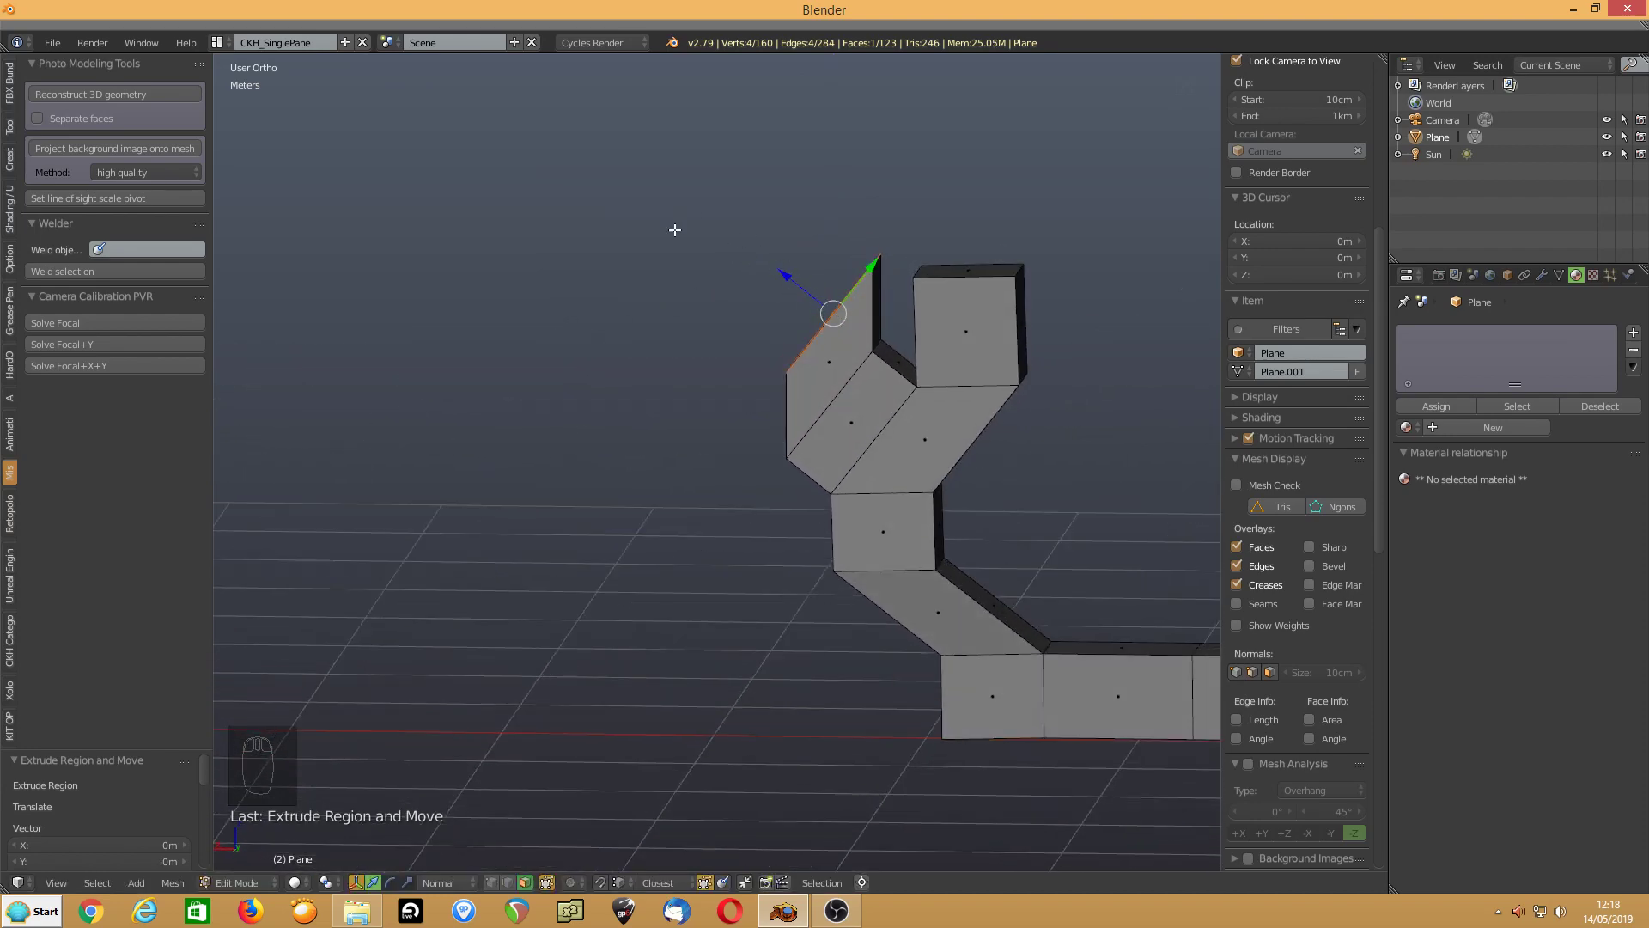
{"action": "key", "text": "z"}
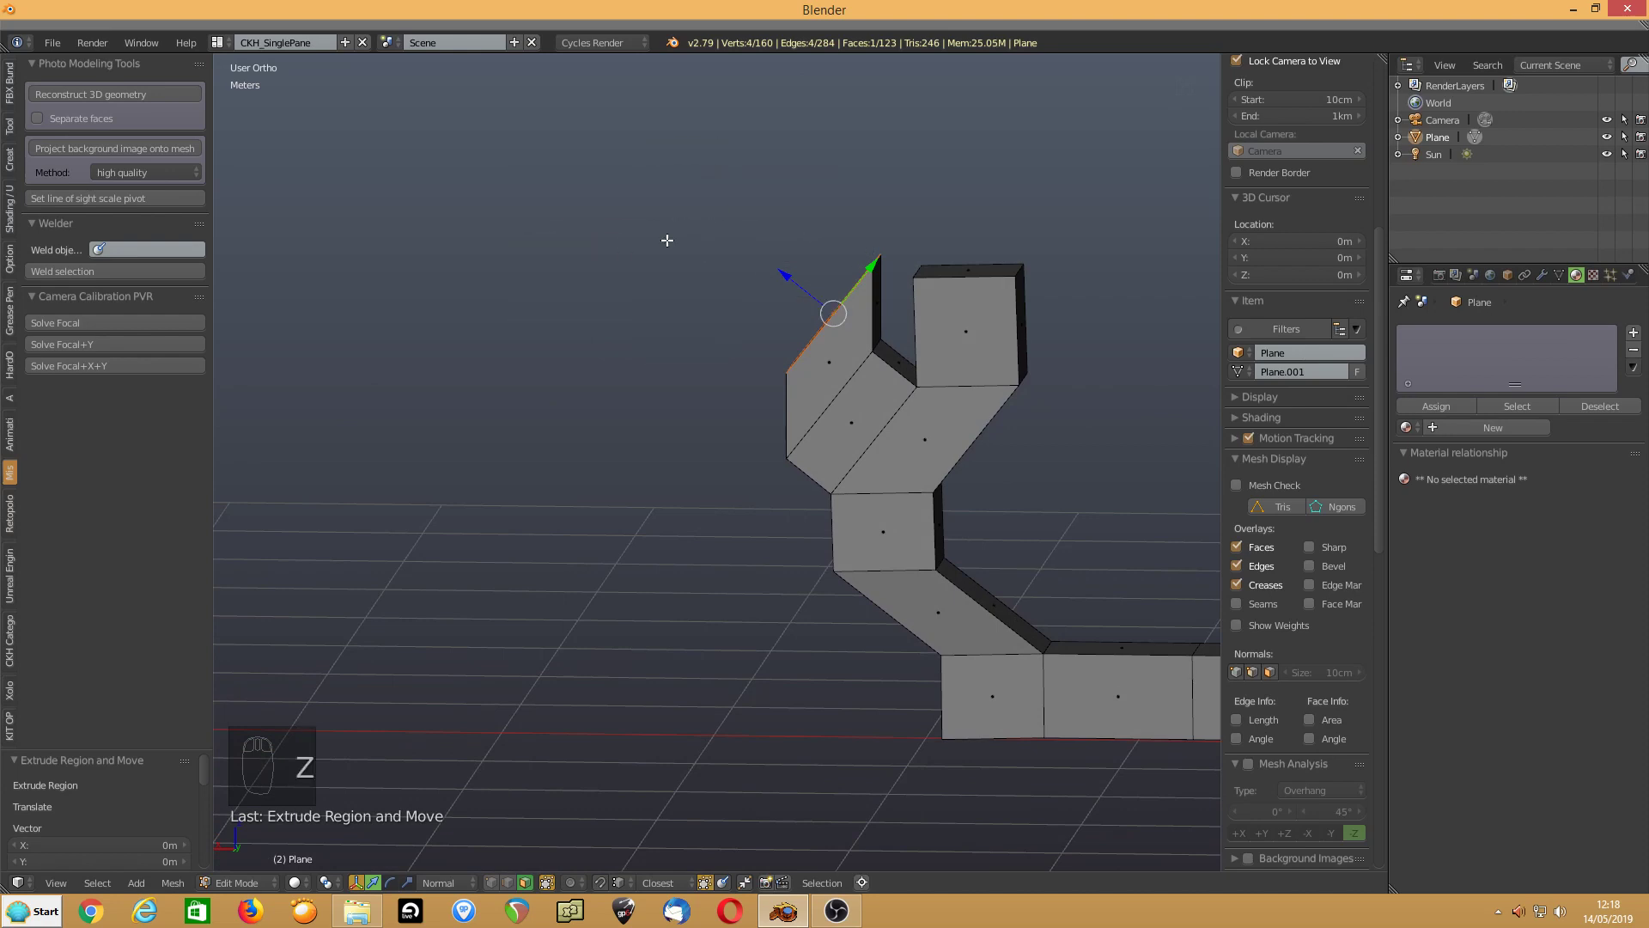
{"action": "key", "text": "e"}
{"action": "middle_click", "coordinate": [667, 240]}
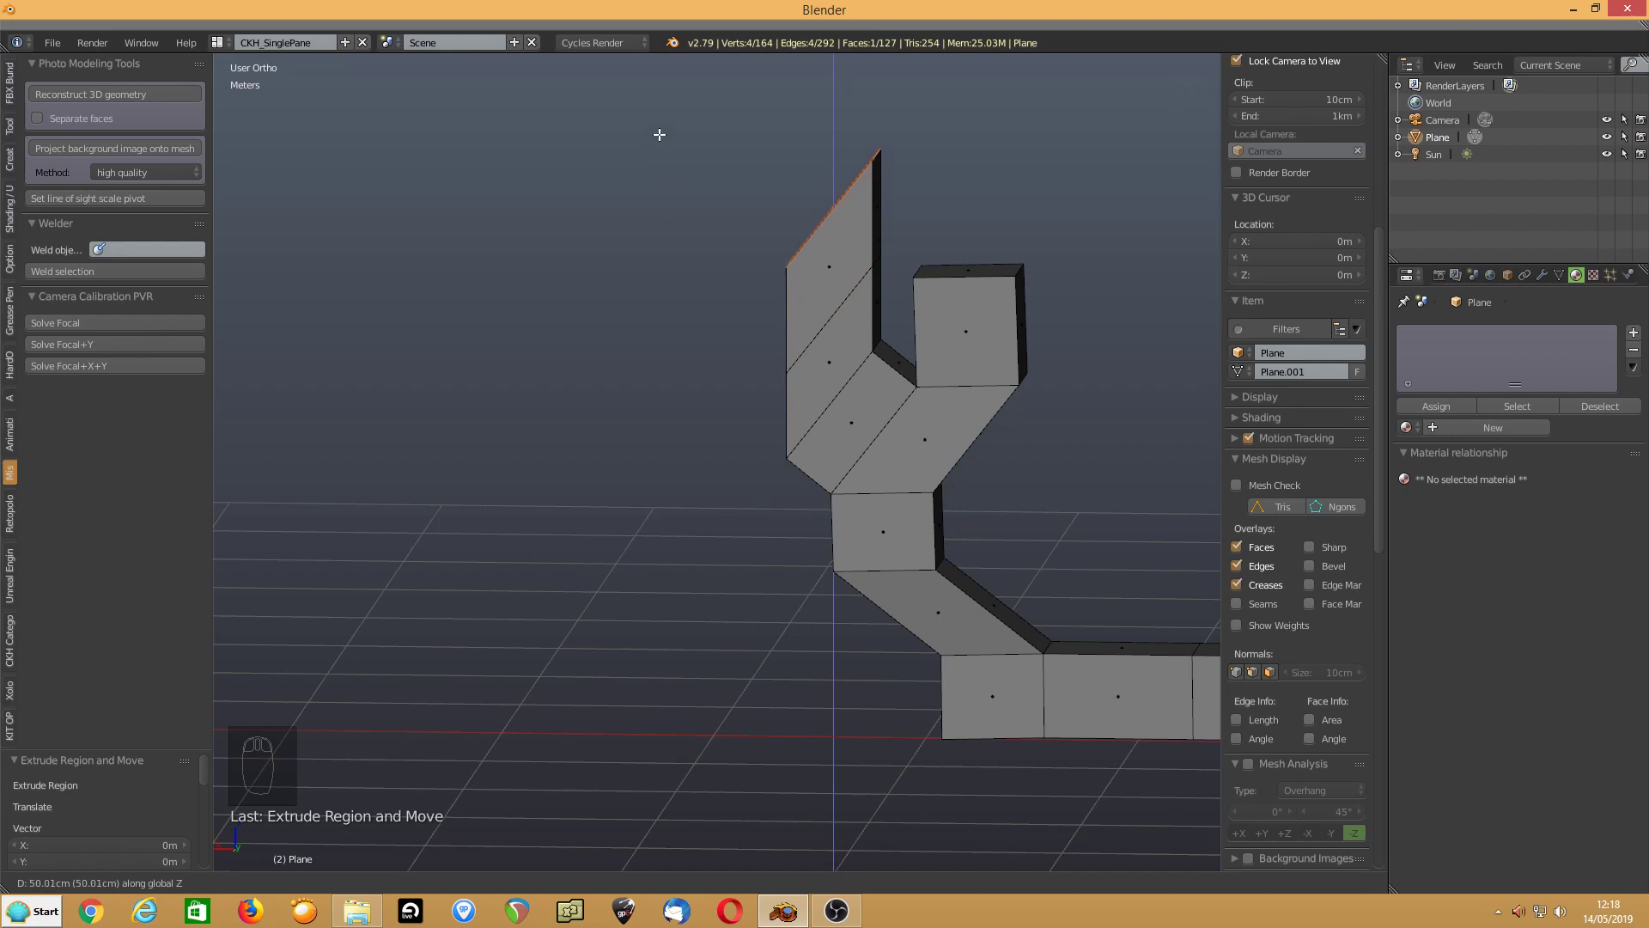
{"action": "key", "text": "z"}
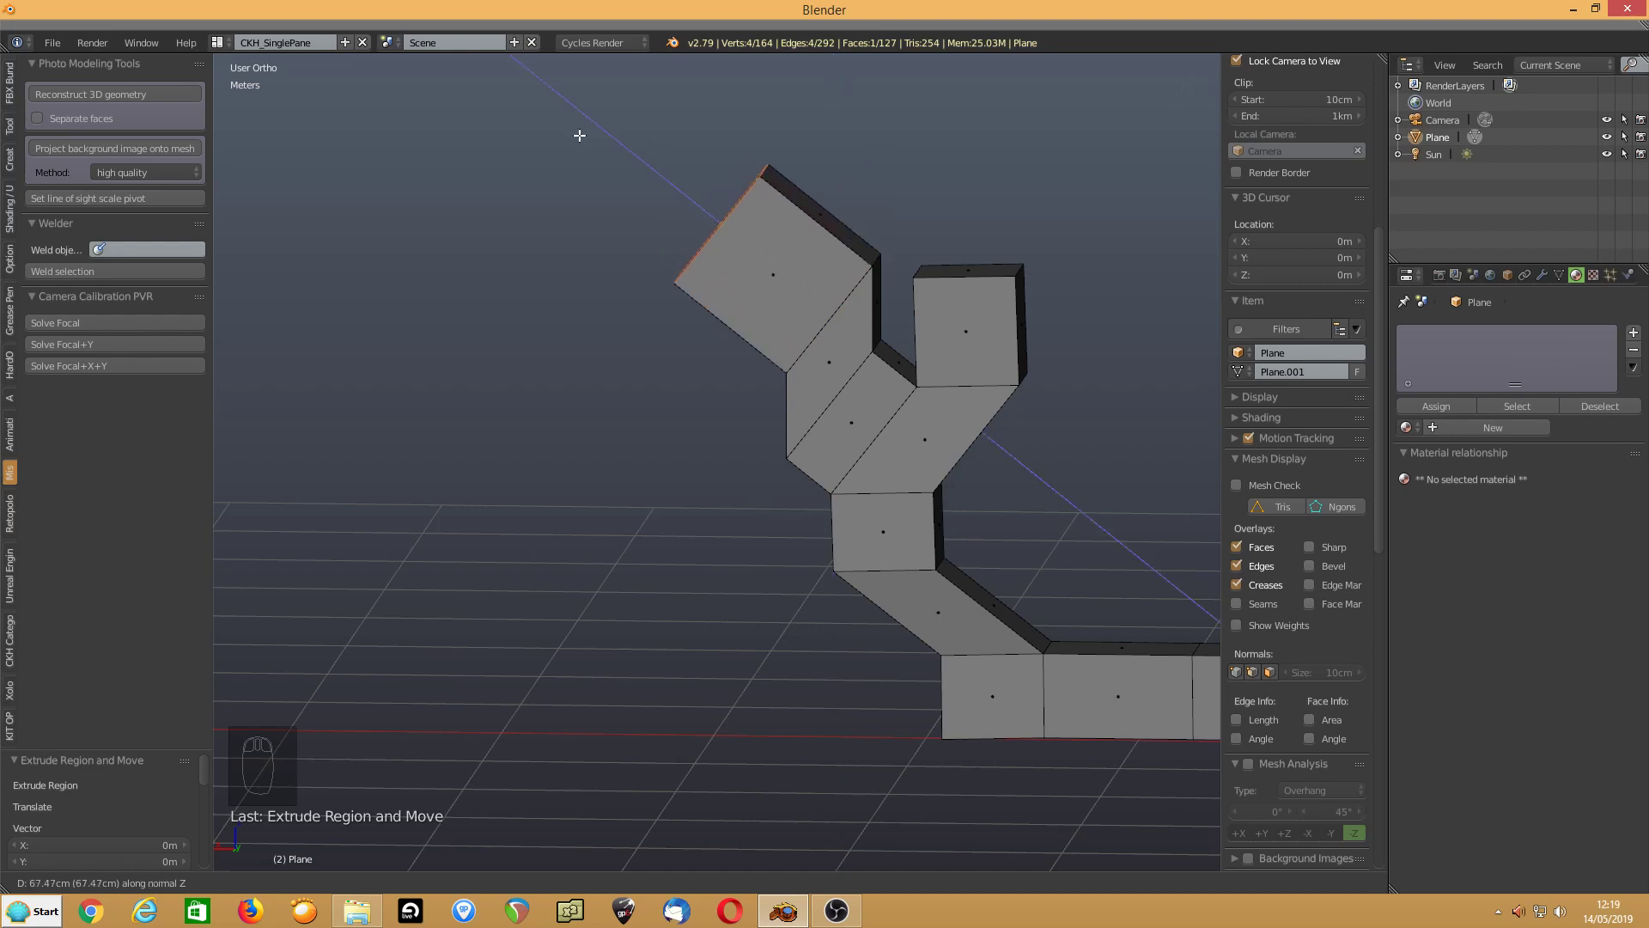
{"action": "left_click", "coordinate": [596, 169]}
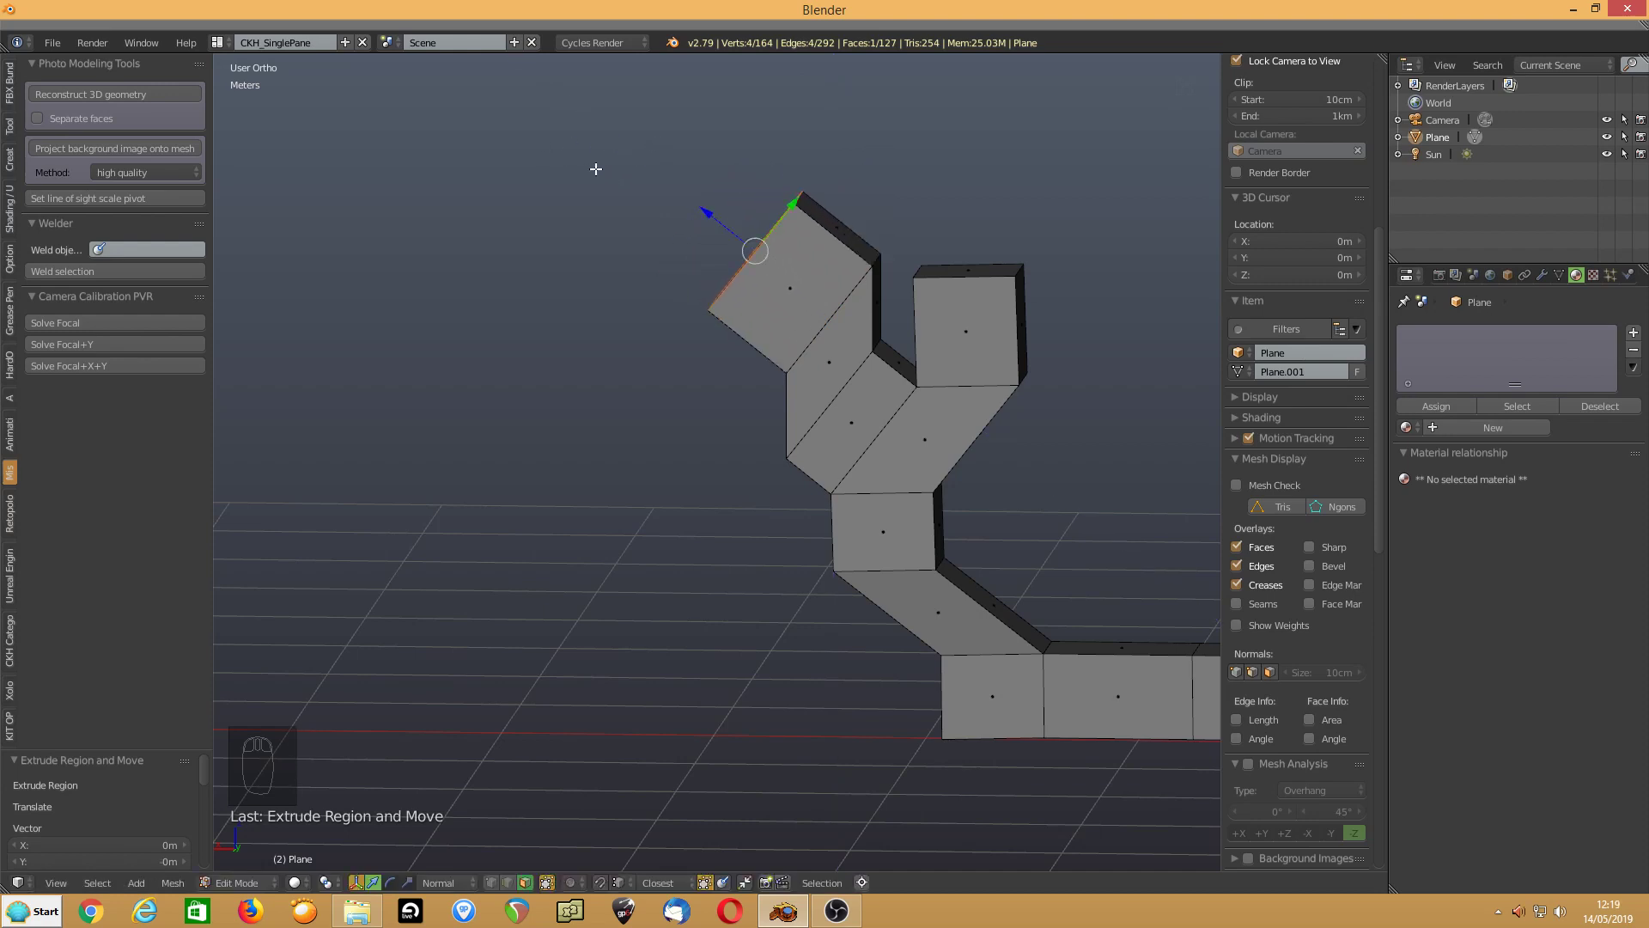
Select several differently angled faces of the branching column one after another to examine how the Normal-oriented manipulator aligns to each
{"action": "middle_click_drag", "start_coordinate": [538, 235], "coordinate": [589, 352], "text": "shift"}
{"action": "left_click", "coordinate": [920, 347]}
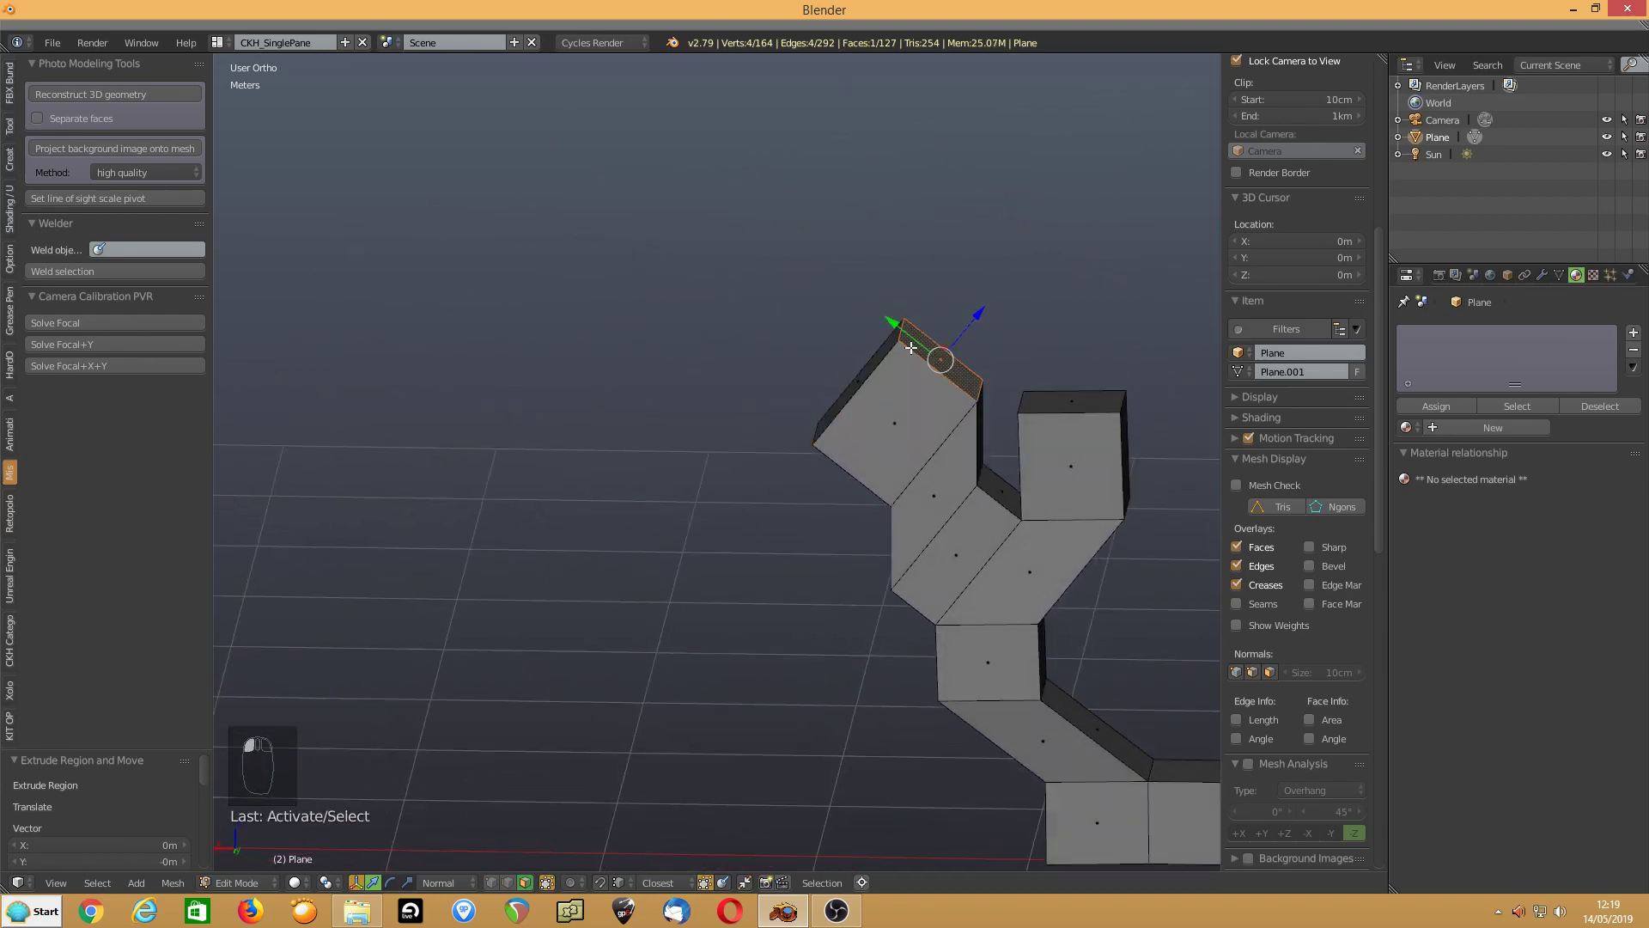
{"action": "middle_click_drag", "start_coordinate": [924, 399], "coordinate": [848, 402]}
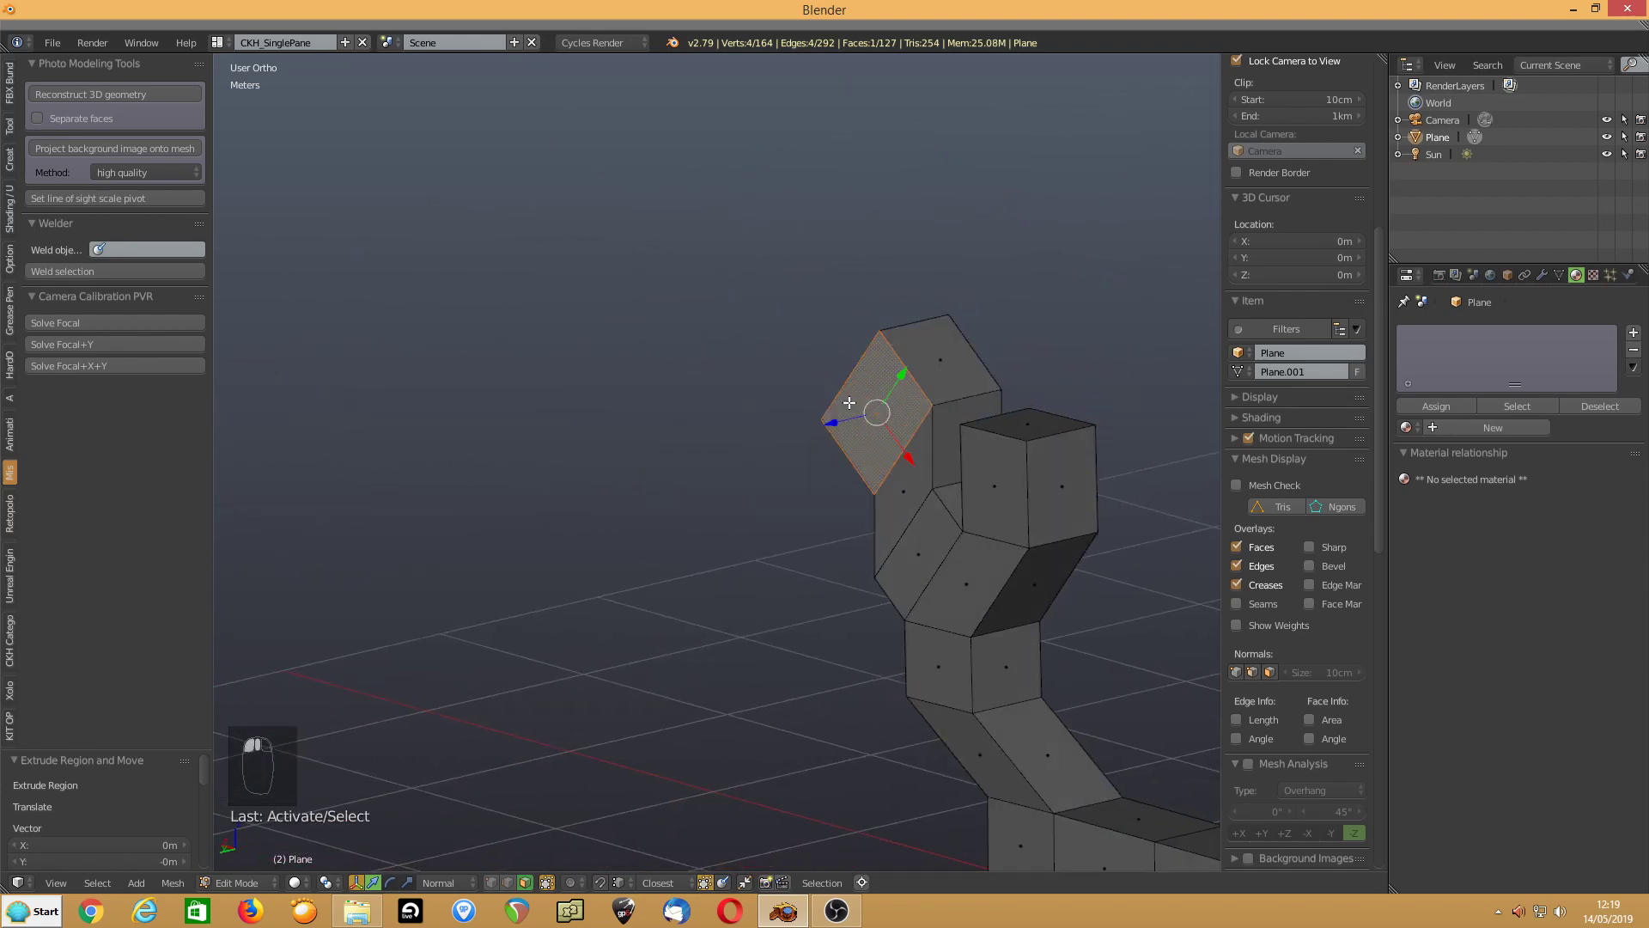
{"action": "middle_click_drag", "start_coordinate": [717, 392], "coordinate": [771, 361]}
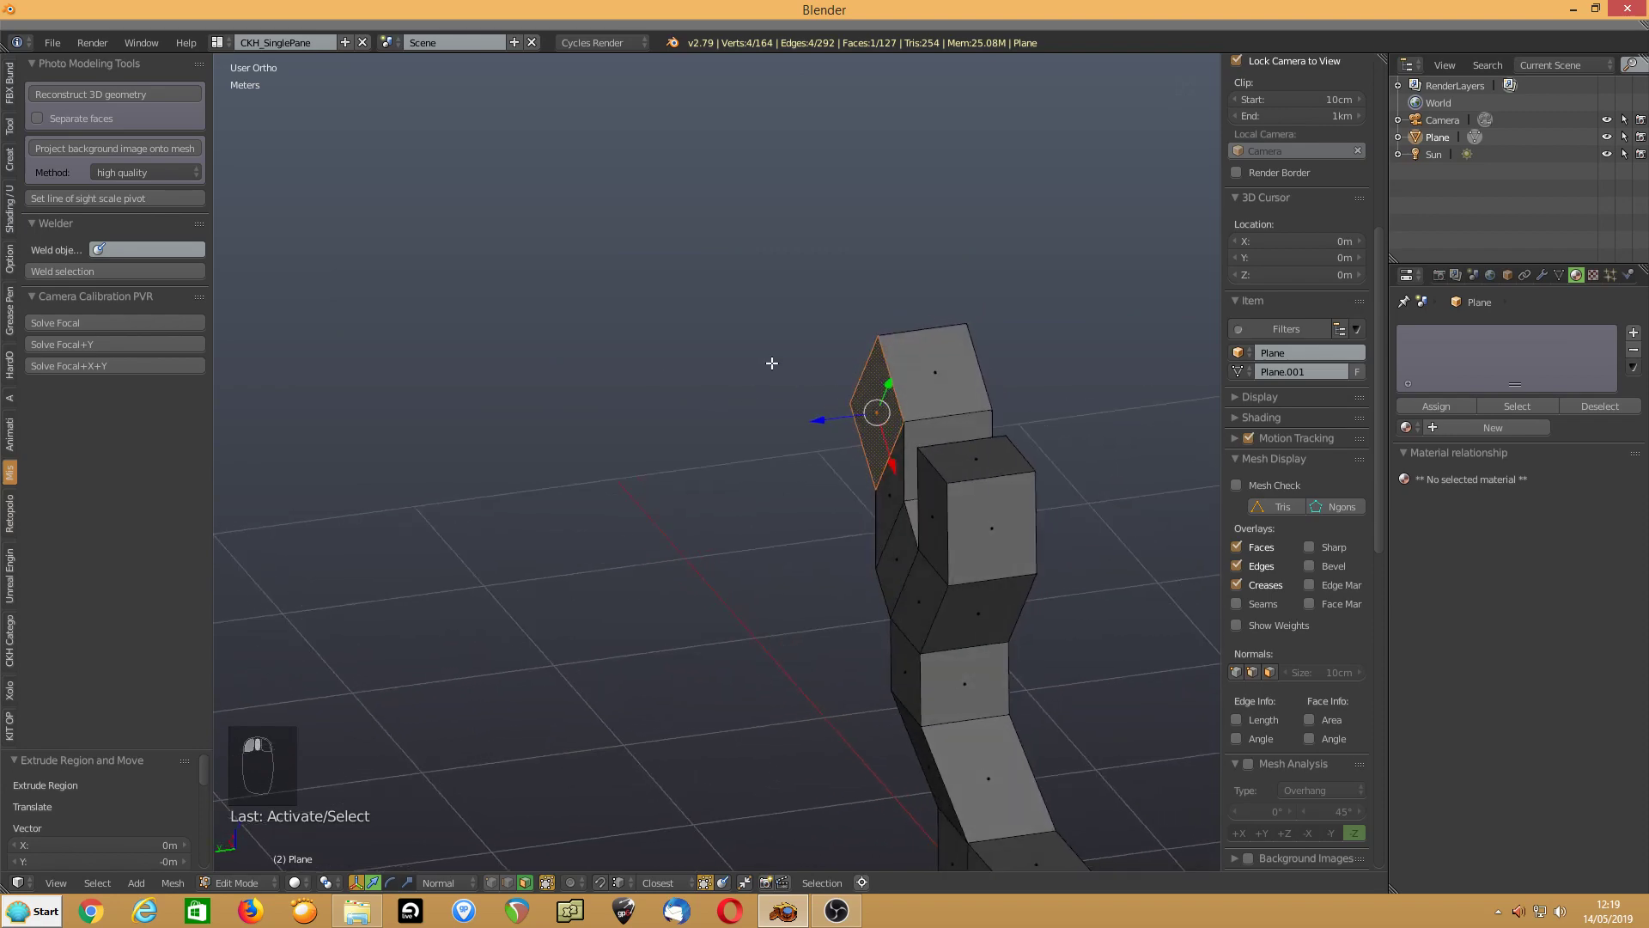
{"action": "left_click", "coordinate": [984, 520]}
{"action": "middle_click_drag", "start_coordinate": [673, 443], "coordinate": [902, 434]}
{"action": "left_click", "coordinate": [741, 479]}
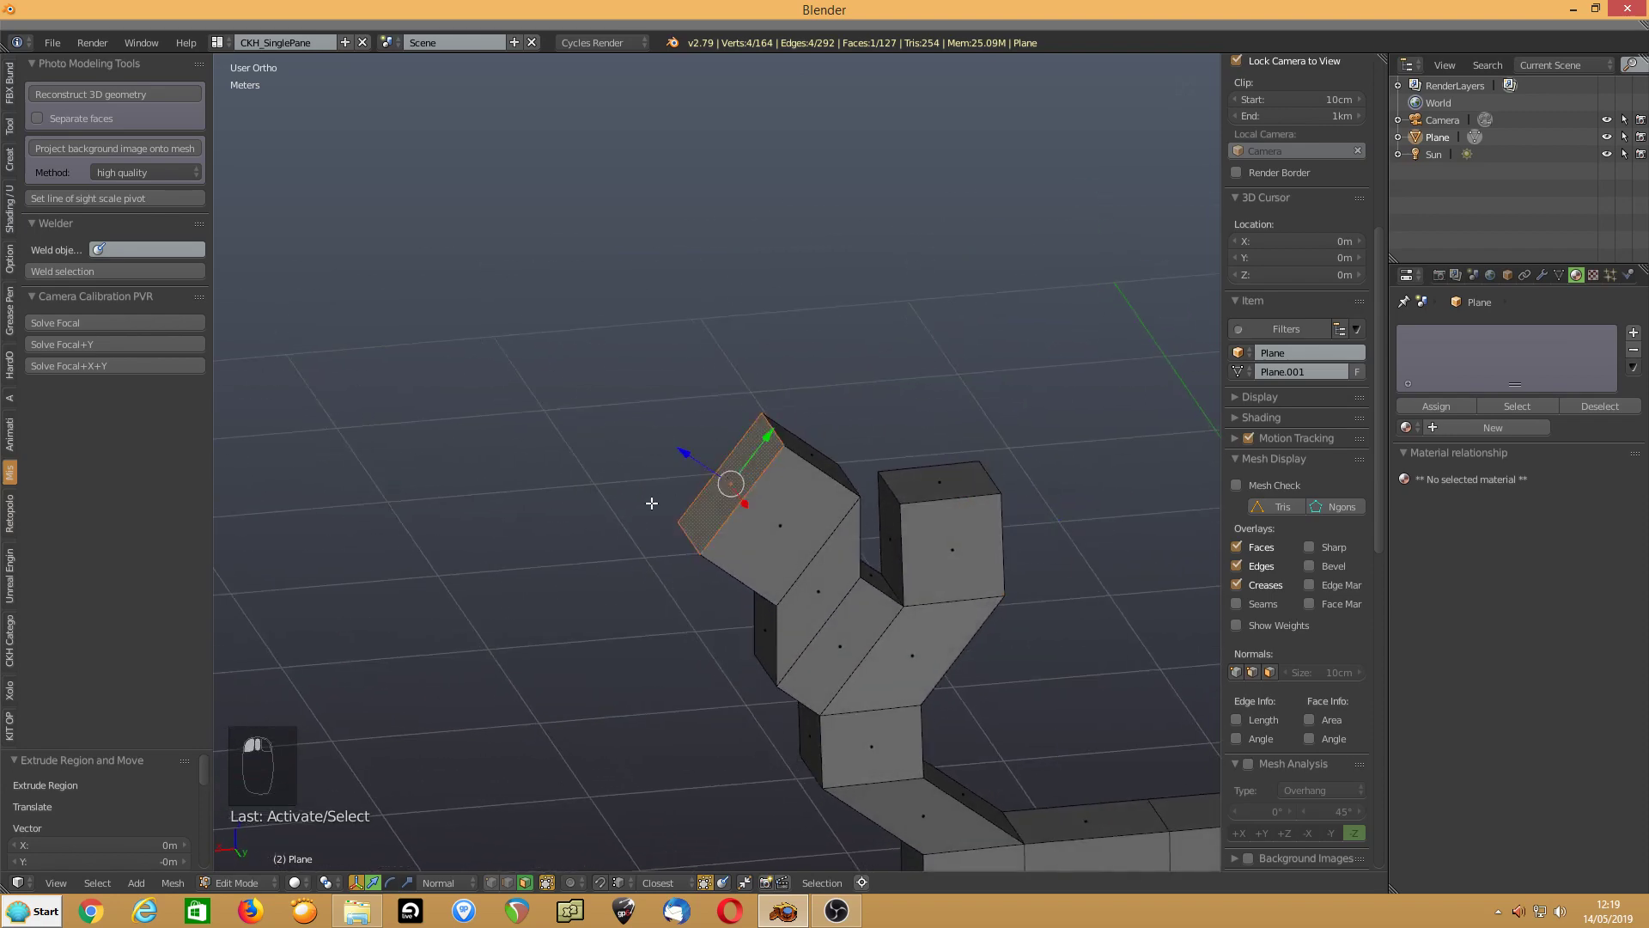
{"action": "middle_click_drag", "start_coordinate": [662, 490], "coordinate": [553, 405]}
{"action": "left_click", "coordinate": [651, 487]}
{"action": "left_click", "coordinate": [682, 547]}
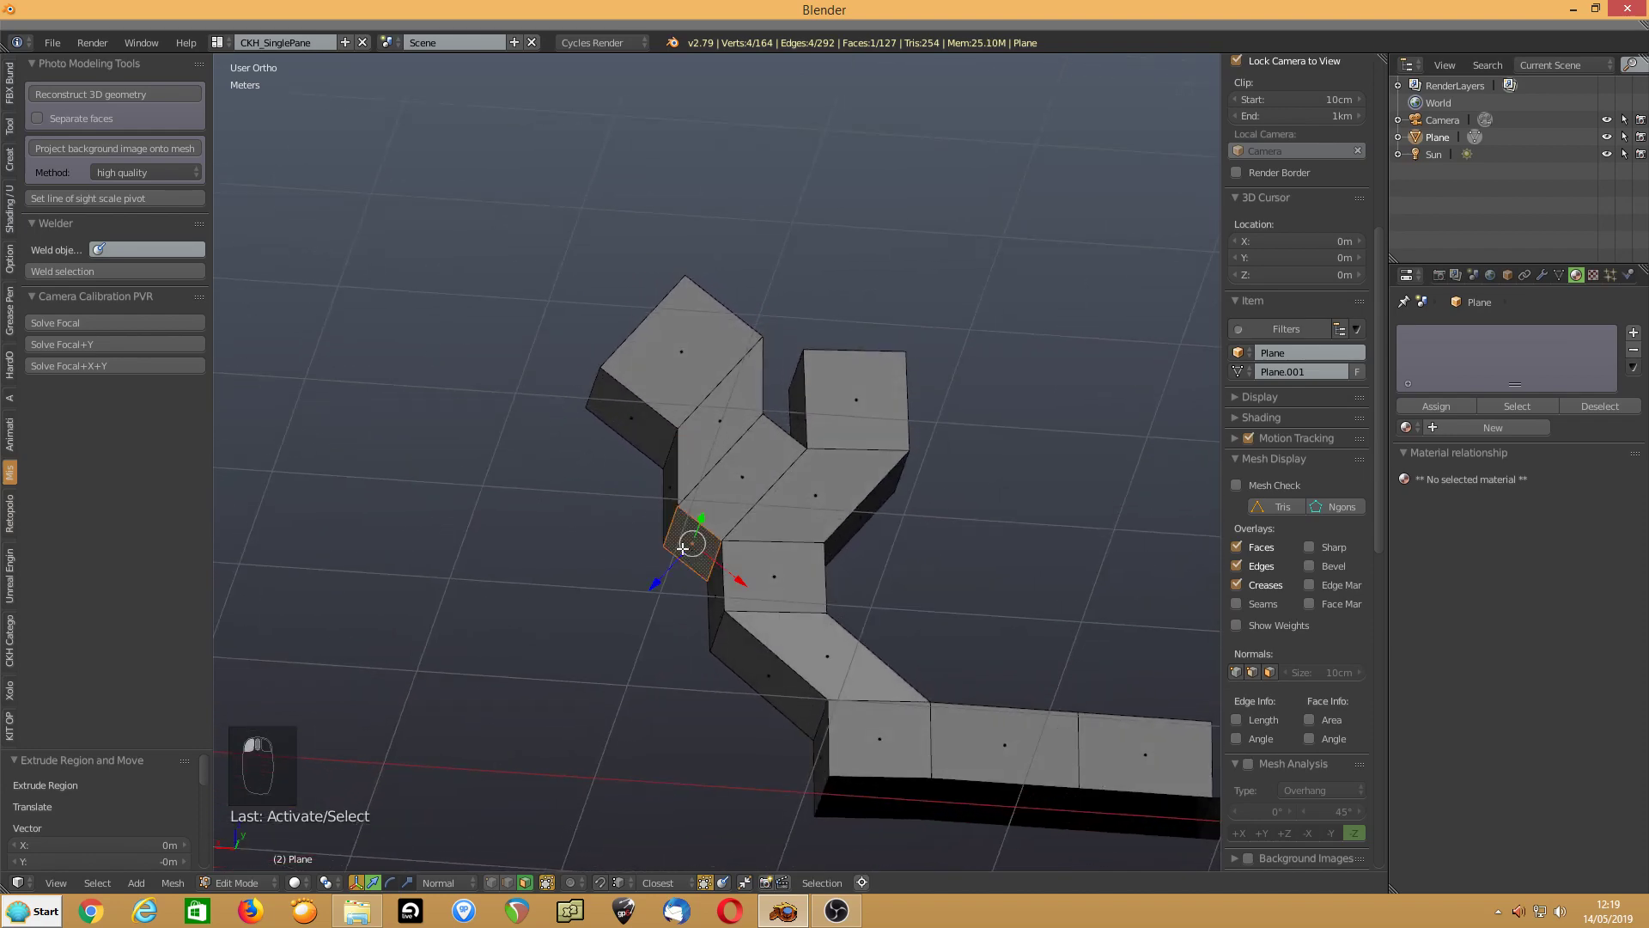
Switch to edge selection and move the long edge of the slanted branch's end face about 6 cm along its normal Y axis
{"action": "left_click", "coordinate": [508, 883]}
{"action": "middle_click_drag", "start_coordinate": [594, 382], "coordinate": [605, 417]}
{"action": "left_click", "coordinate": [674, 335]}
{"action": "middle_click_drag", "start_coordinate": [673, 335], "coordinate": [628, 516]}
{"action": "left_click", "coordinate": [605, 459]}
{"action": "left_click", "coordinate": [662, 408]}
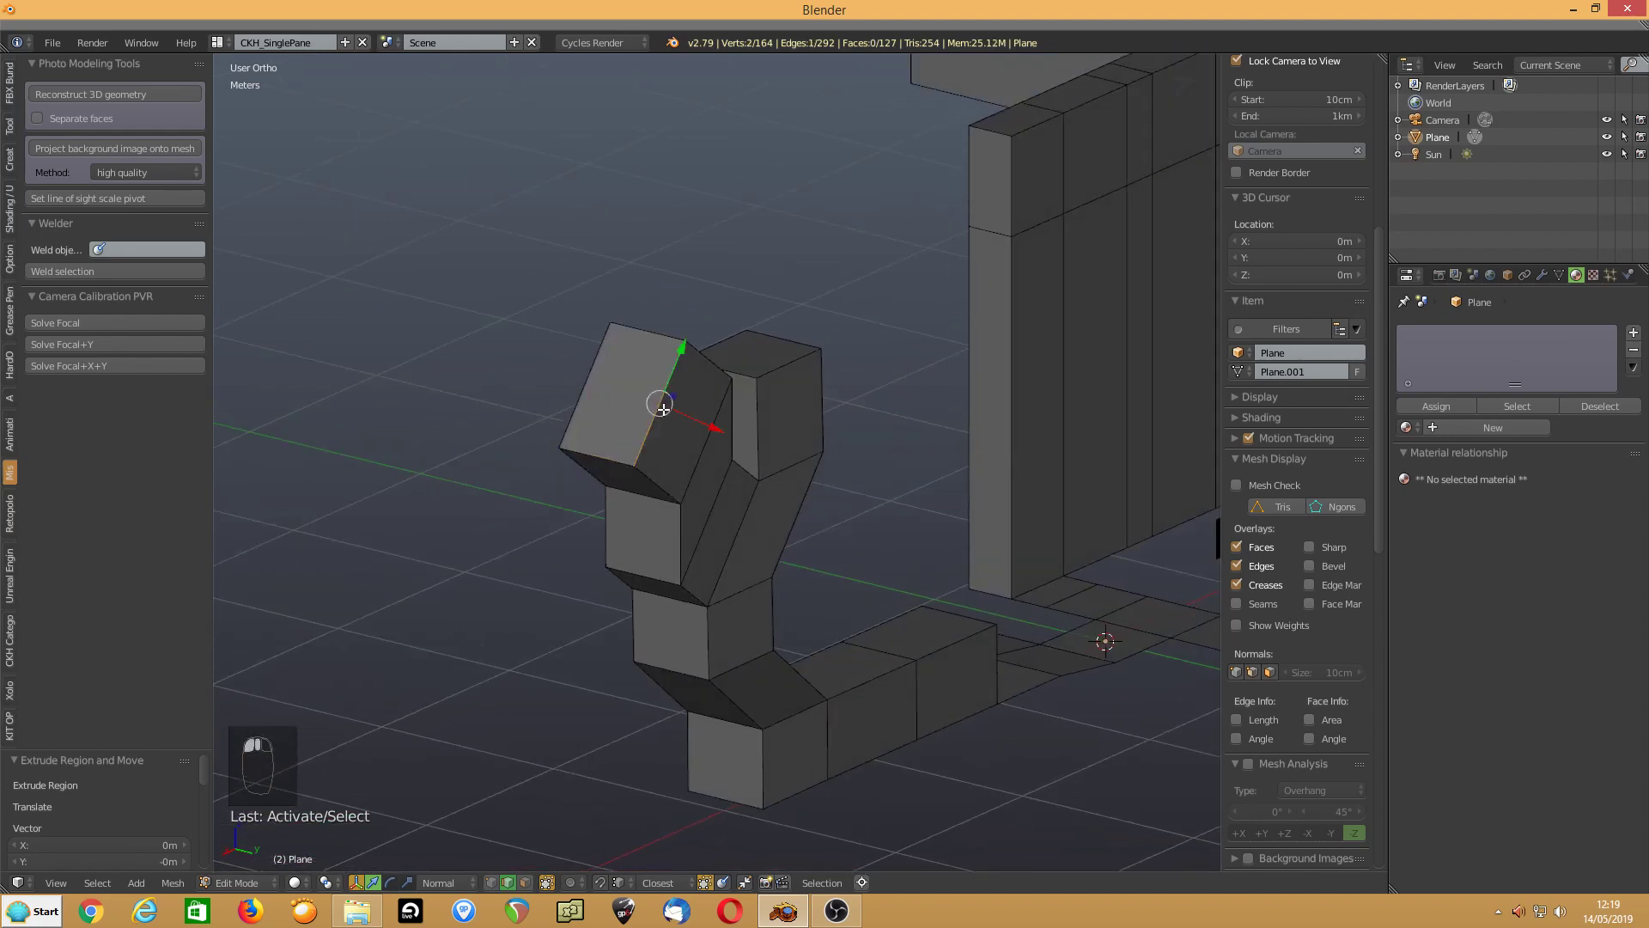
{"action": "middle_click_drag", "start_coordinate": [662, 409], "coordinate": [724, 337]}
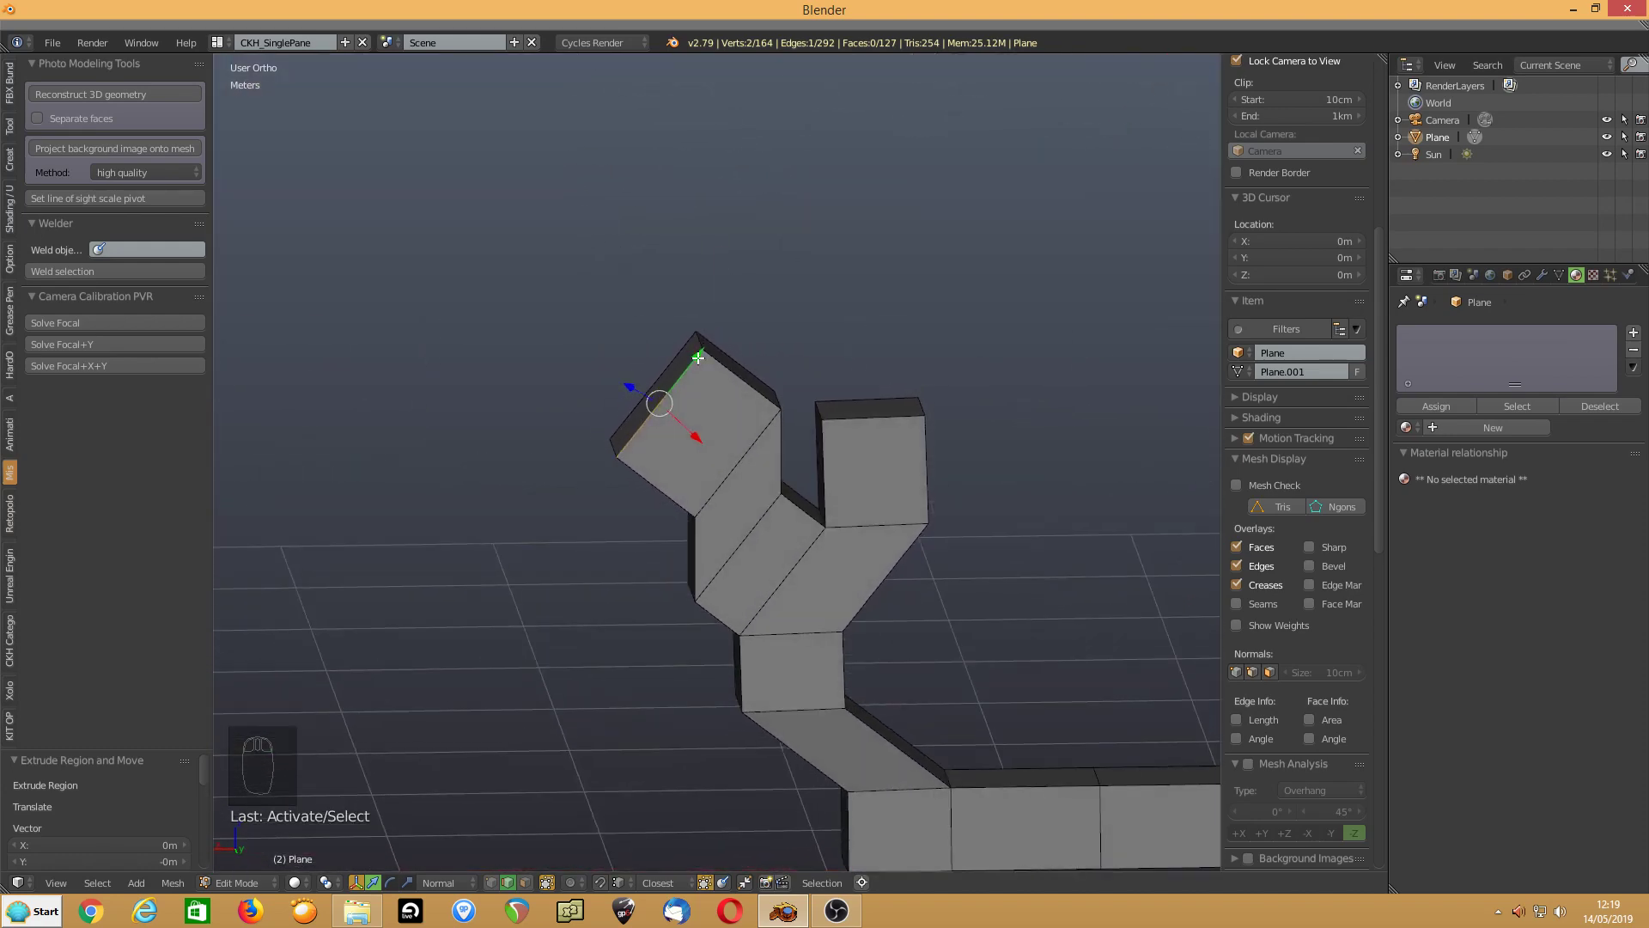
{"action": "mouse_move", "coordinate": [697, 356]}
{"action": "left_mouse_down"}
{"action": "mouse_move", "coordinate": [718, 331]}
{"action": "mouse_move", "coordinate": [687, 368]}
{"action": "mouse_move", "coordinate": [712, 352]}
{"action": "left_mouse_up"}
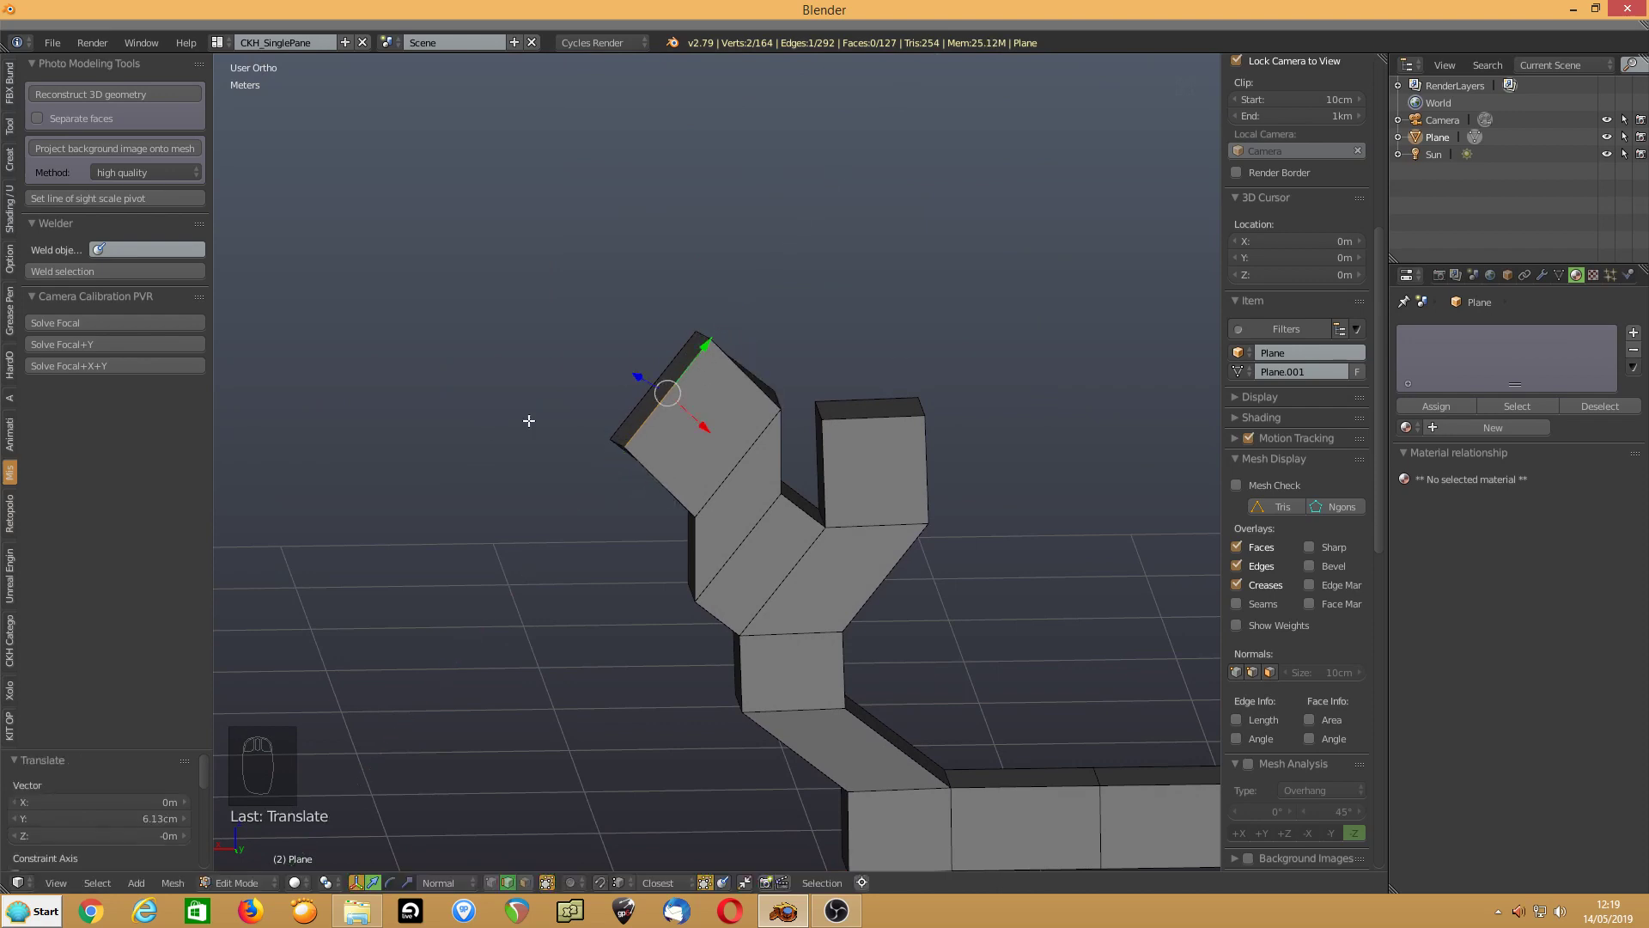
{"action": "middle_click_drag", "start_coordinate": [514, 422], "coordinate": [585, 410]}
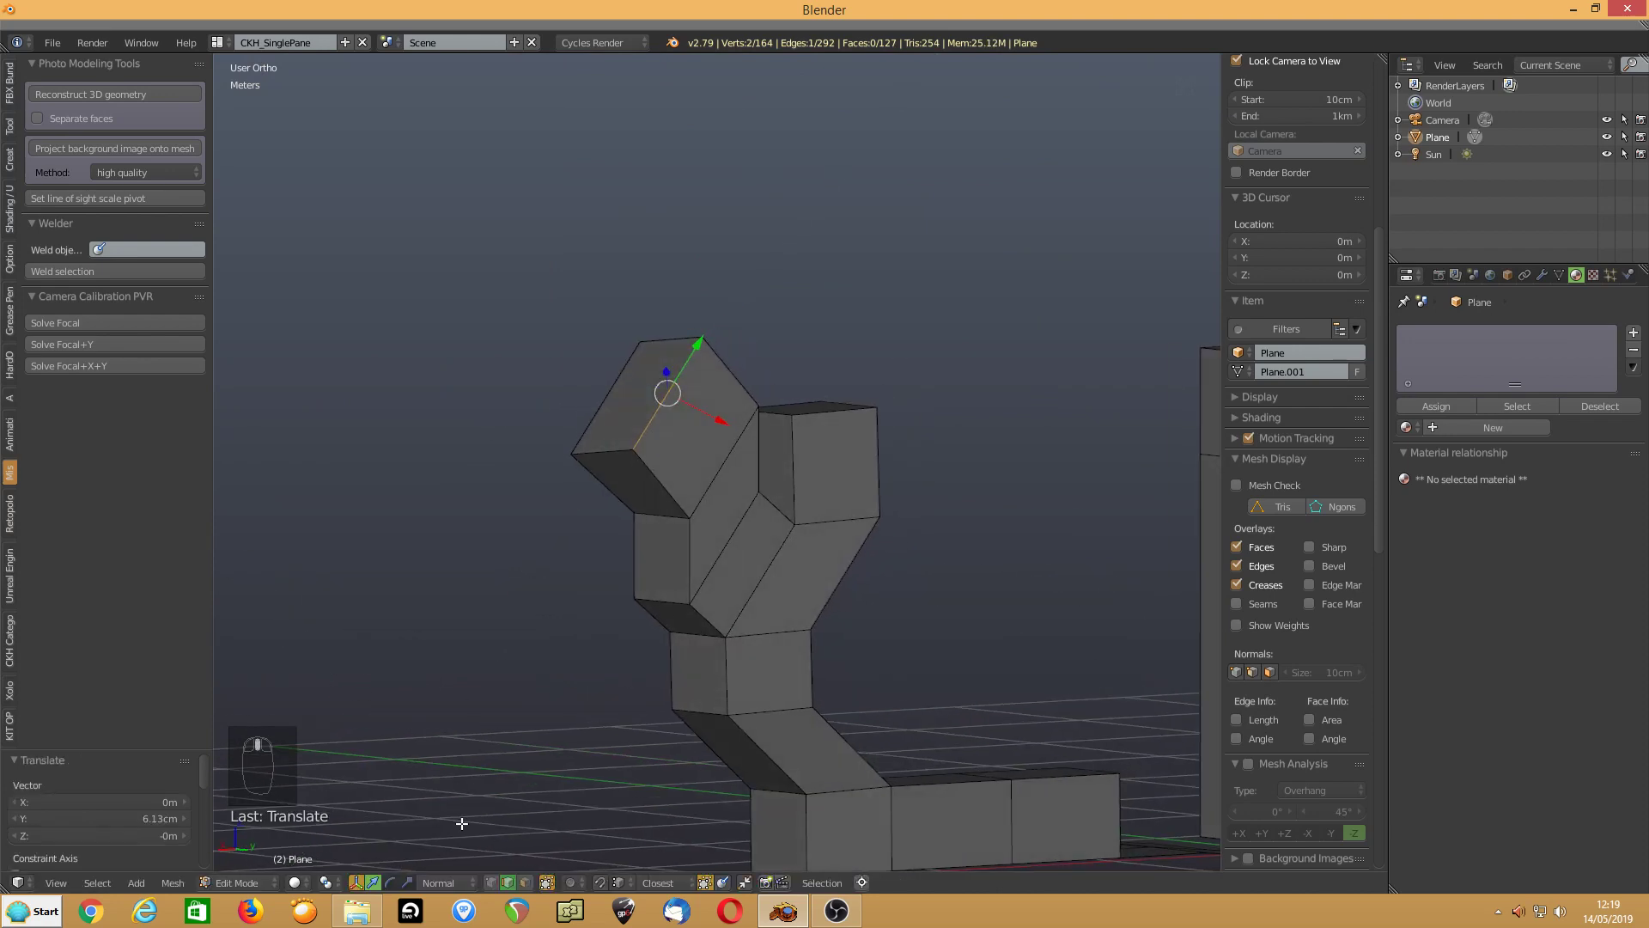
Select the slanted branch's end face in face mode and inspect it in front, right and top views aligned to the selection
{"action": "left_click", "coordinate": [525, 882]}
{"action": "left_click", "coordinate": [621, 428]}
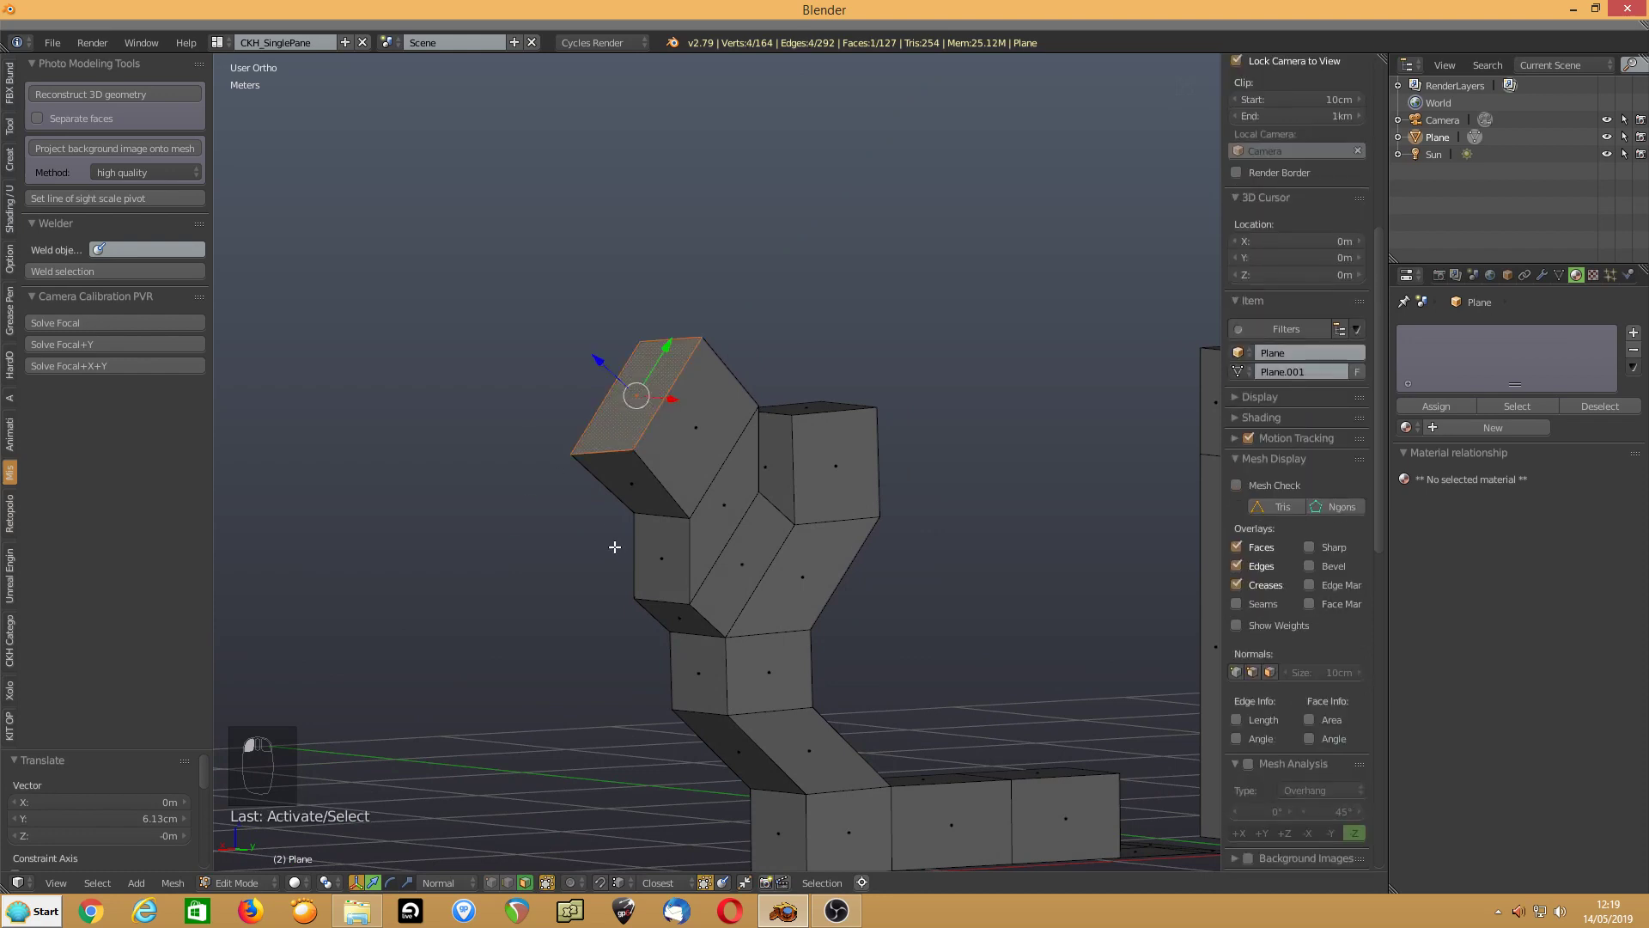
{"action": "key", "text": "shift+KP_1"}
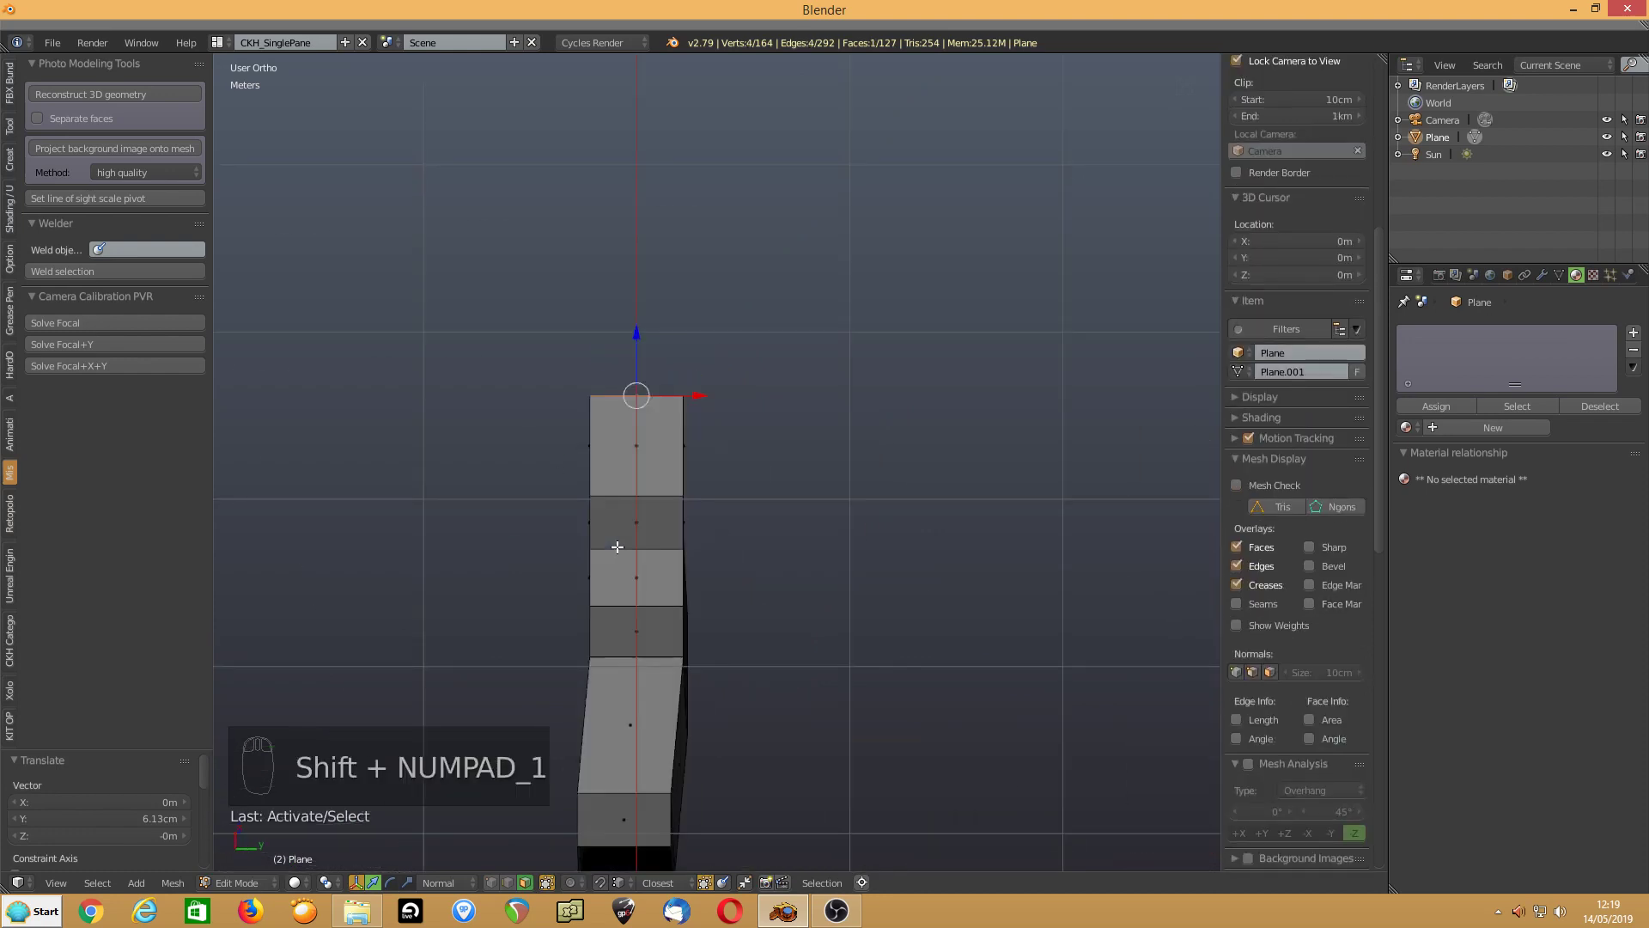
{"action": "key", "text": "shift+KP_3"}
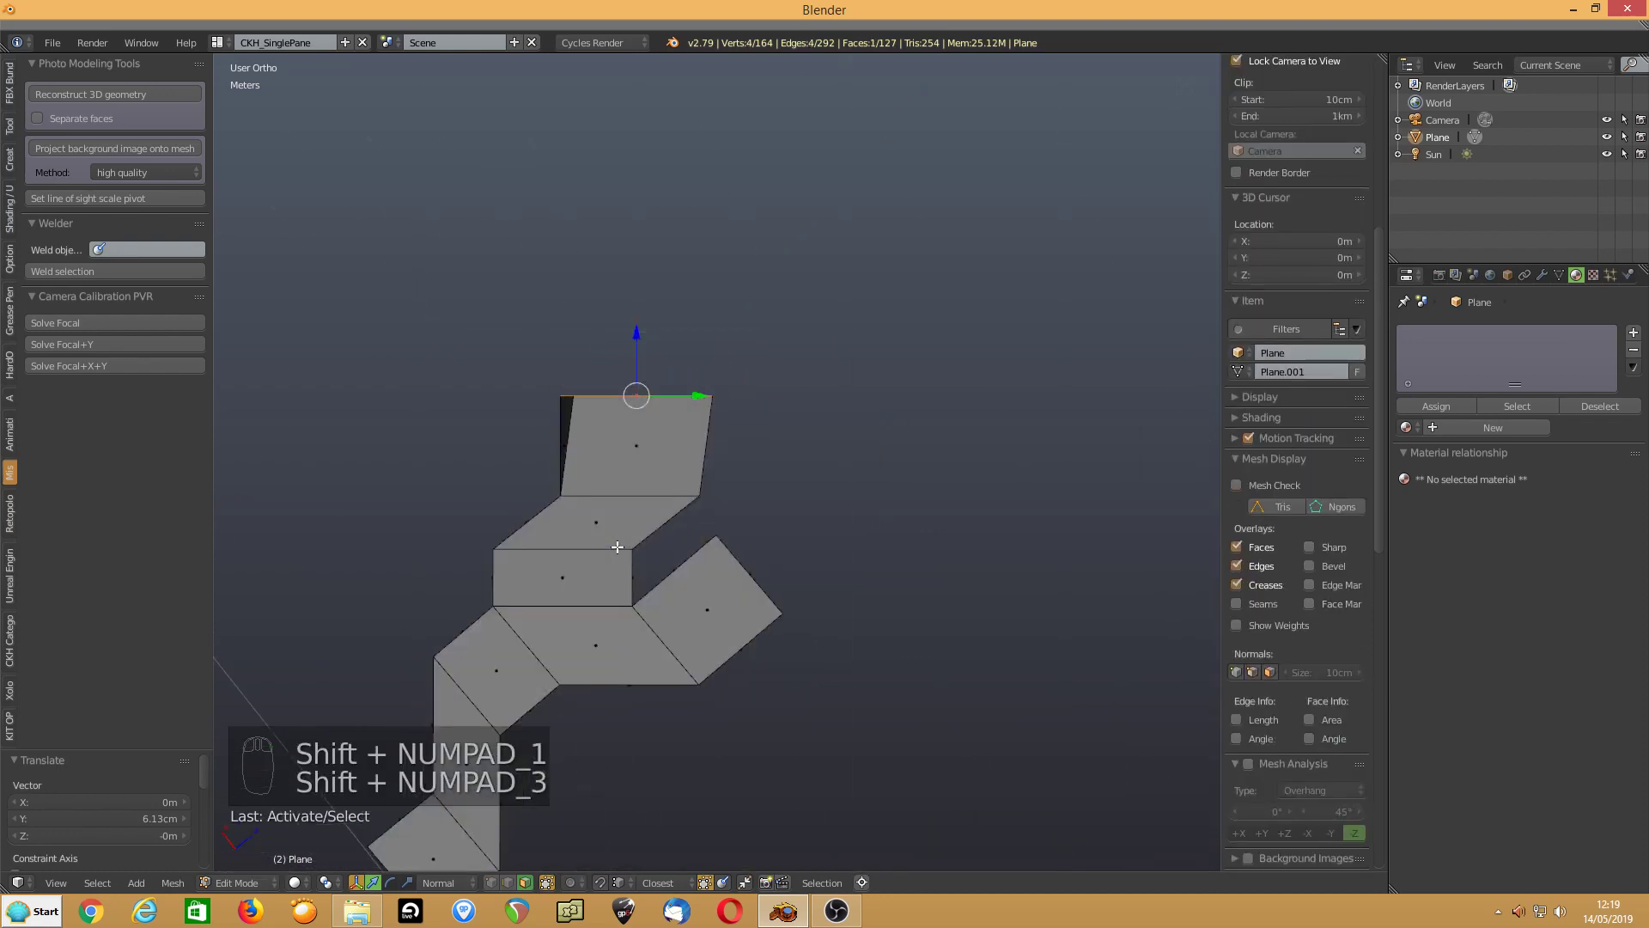
{"action": "key", "text": "shift+KP_7"}
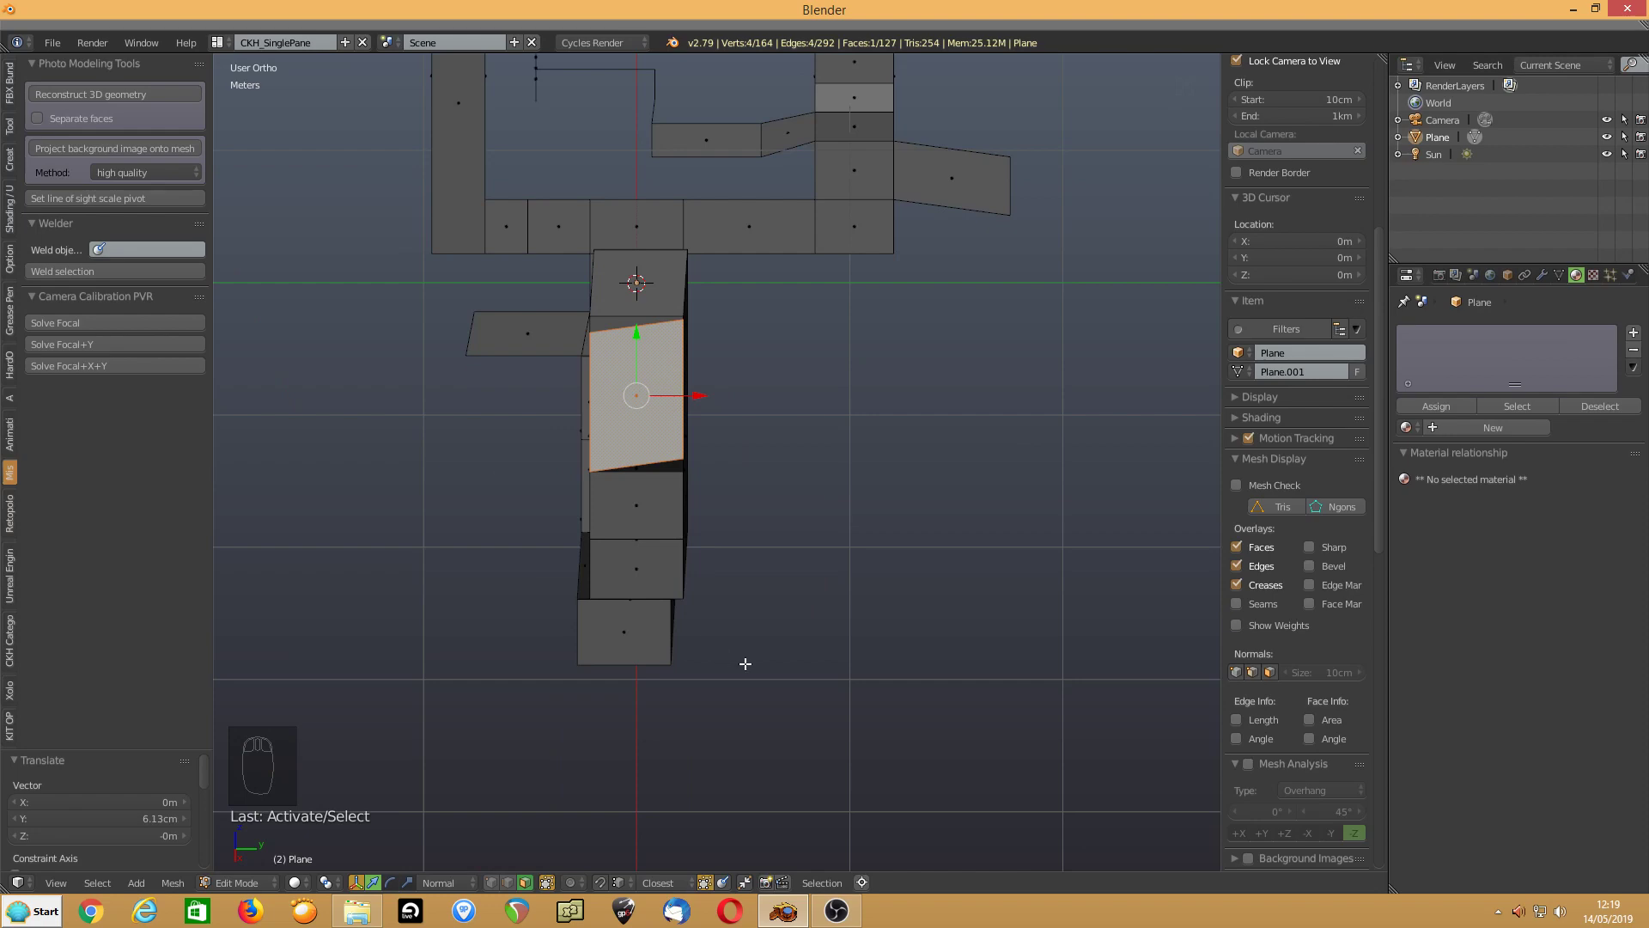
{"action": "key", "text": "KP_1"}
Select the slanted side face below the upright branch and inspect its selection-aligned top, bottom, front, back and left views
{"action": "middle_click_drag", "start_coordinate": [794, 624], "coordinate": [424, 552]}
{"action": "right_click", "coordinate": [835, 556]}
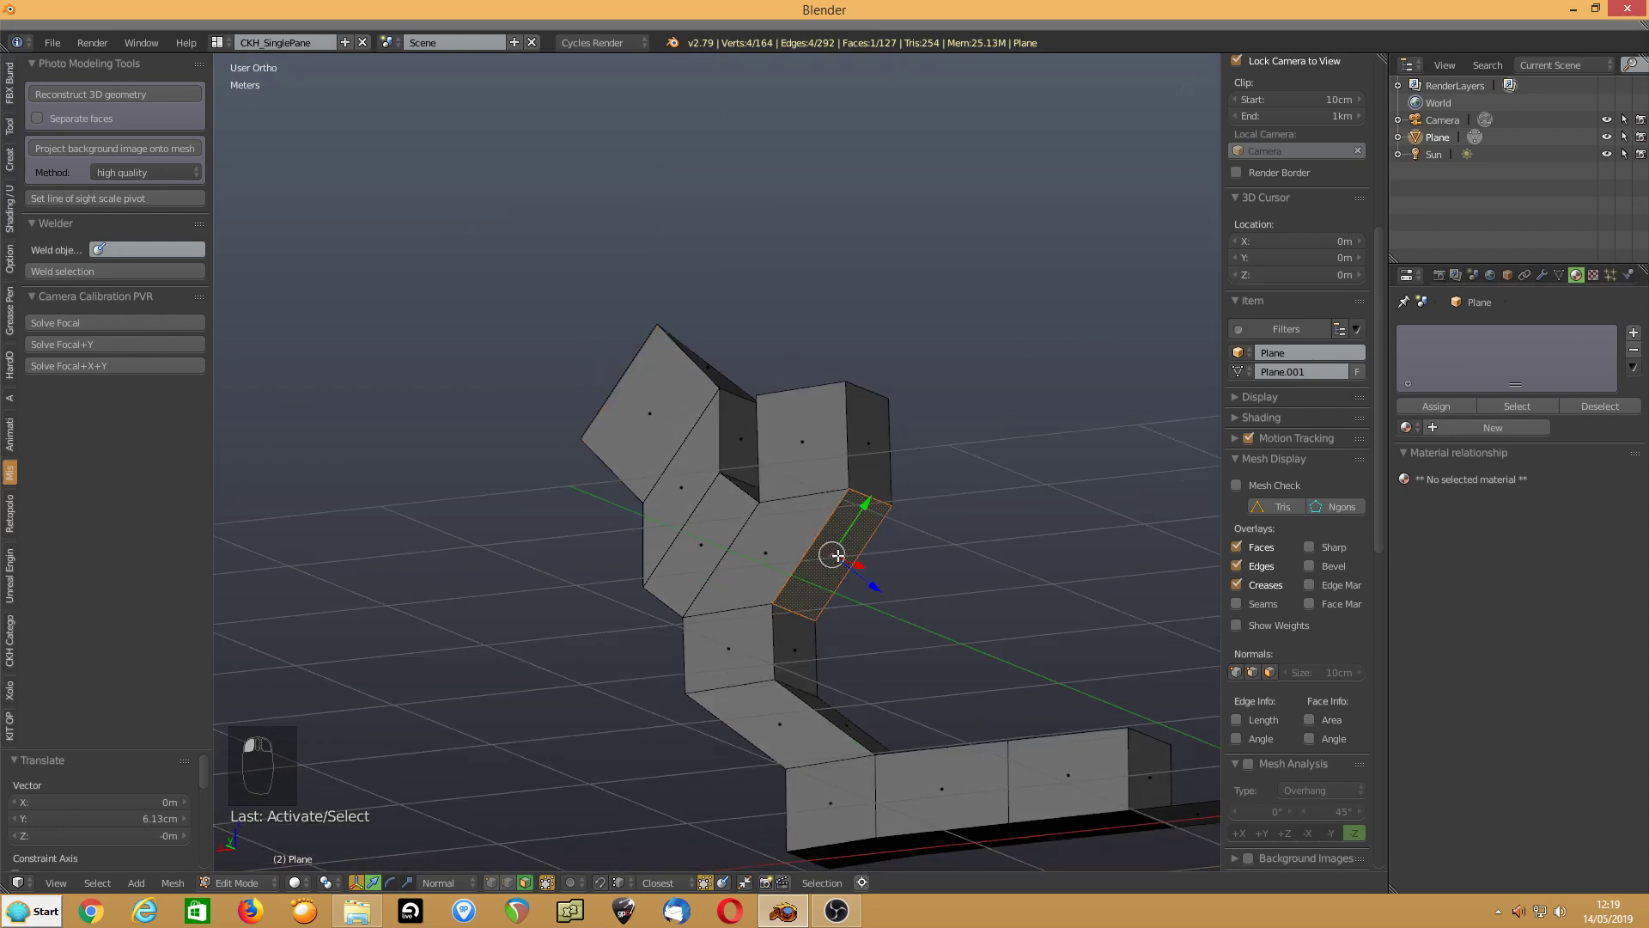
{"action": "key", "text": "shift+KP_7"}
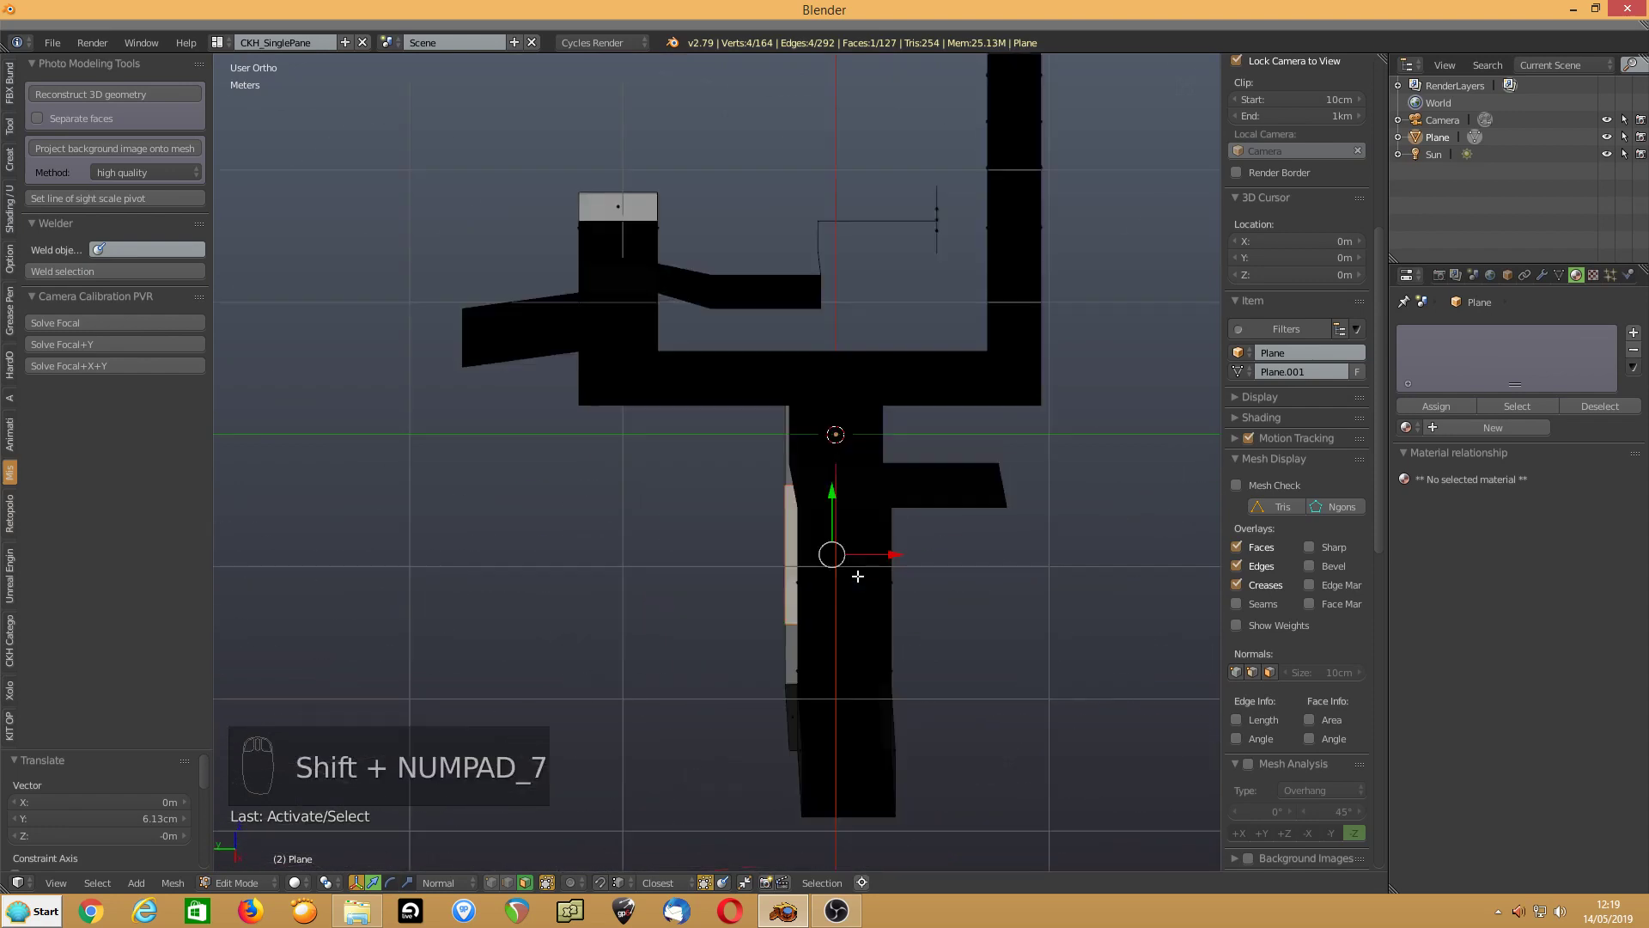
{"action": "key", "text": "ctrl+shift+KP_7"}
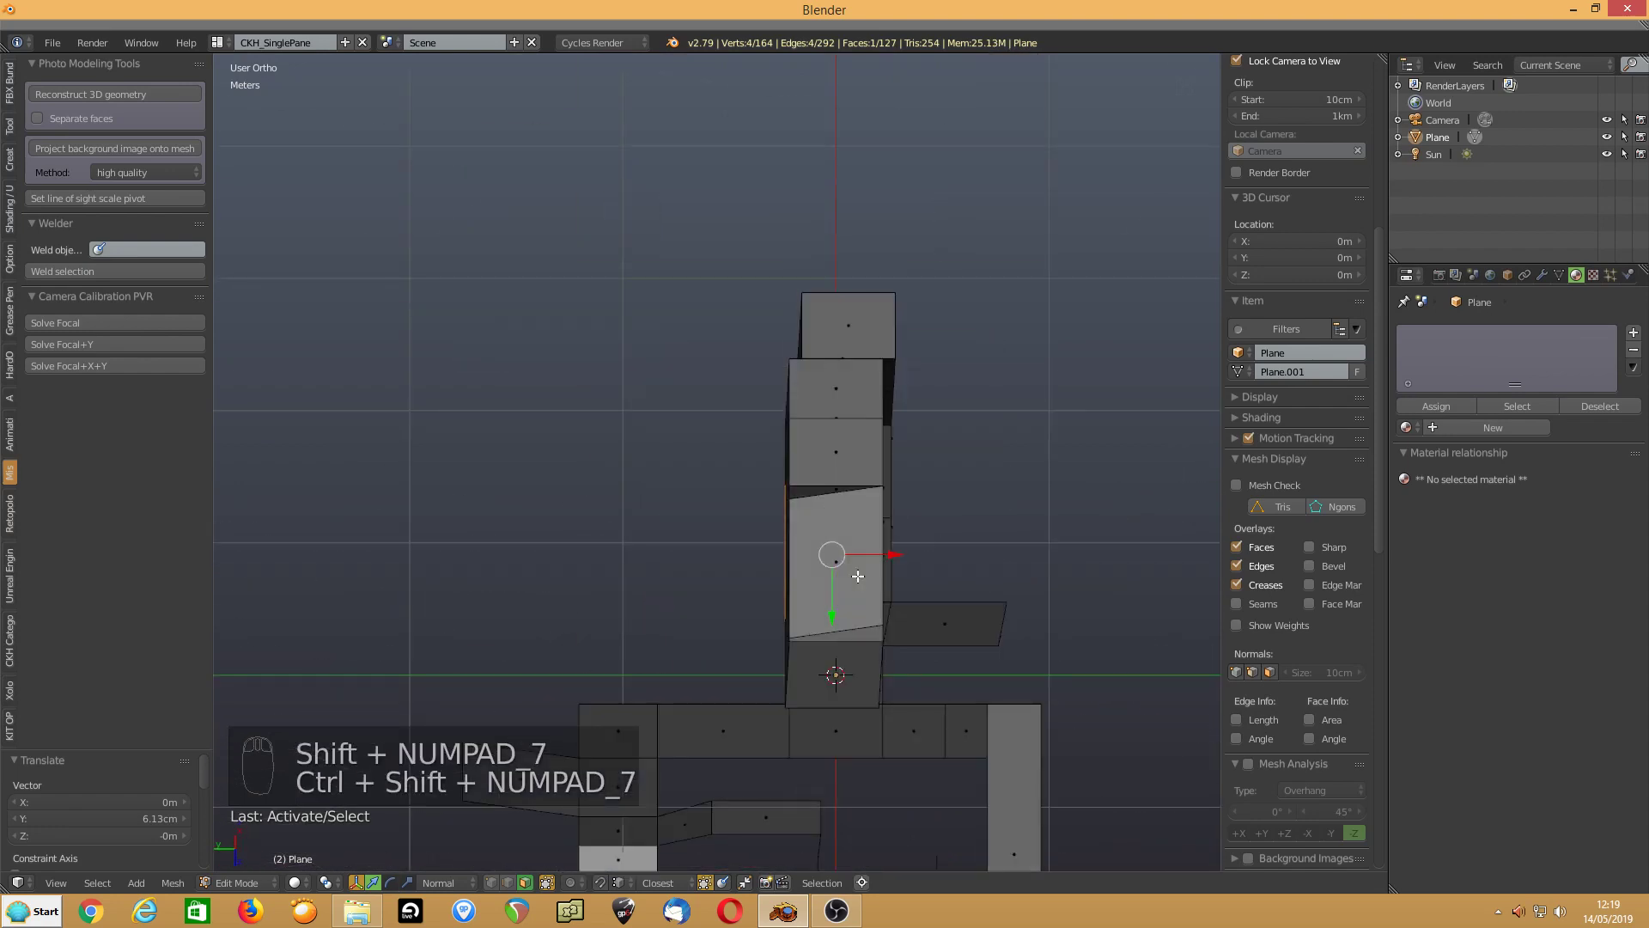
{"action": "key", "text": "shift+KP_1"}
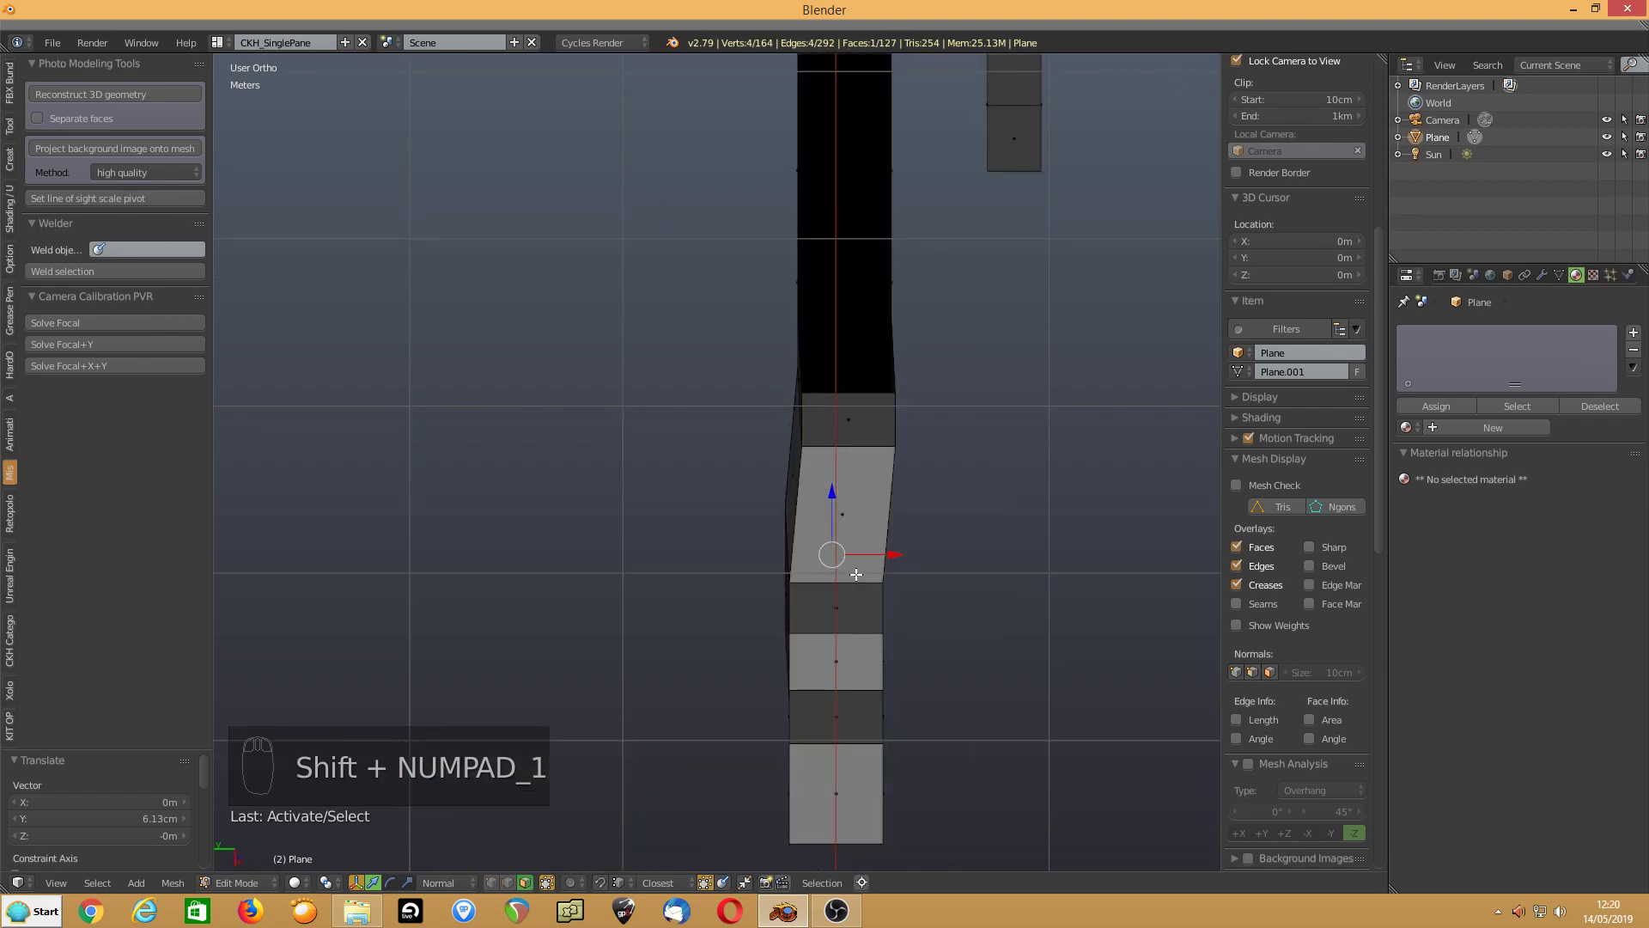
{"action": "key", "text": "ctrl+shift+KP_1"}
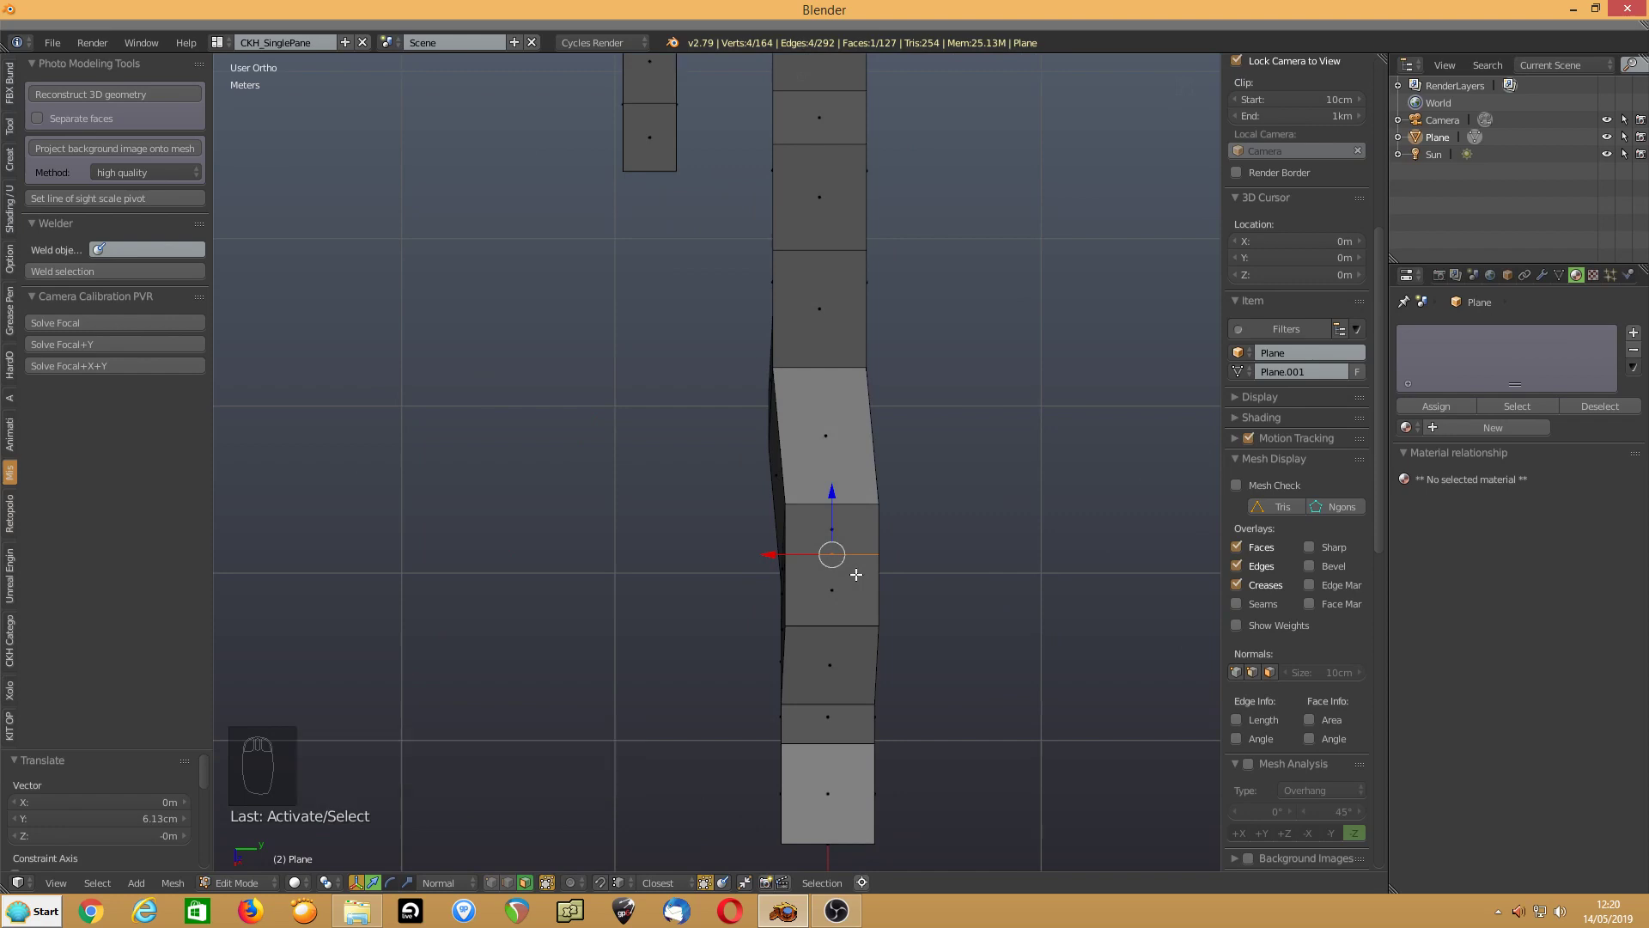
{"action": "key", "text": "ctrl+shift+KP_3"}
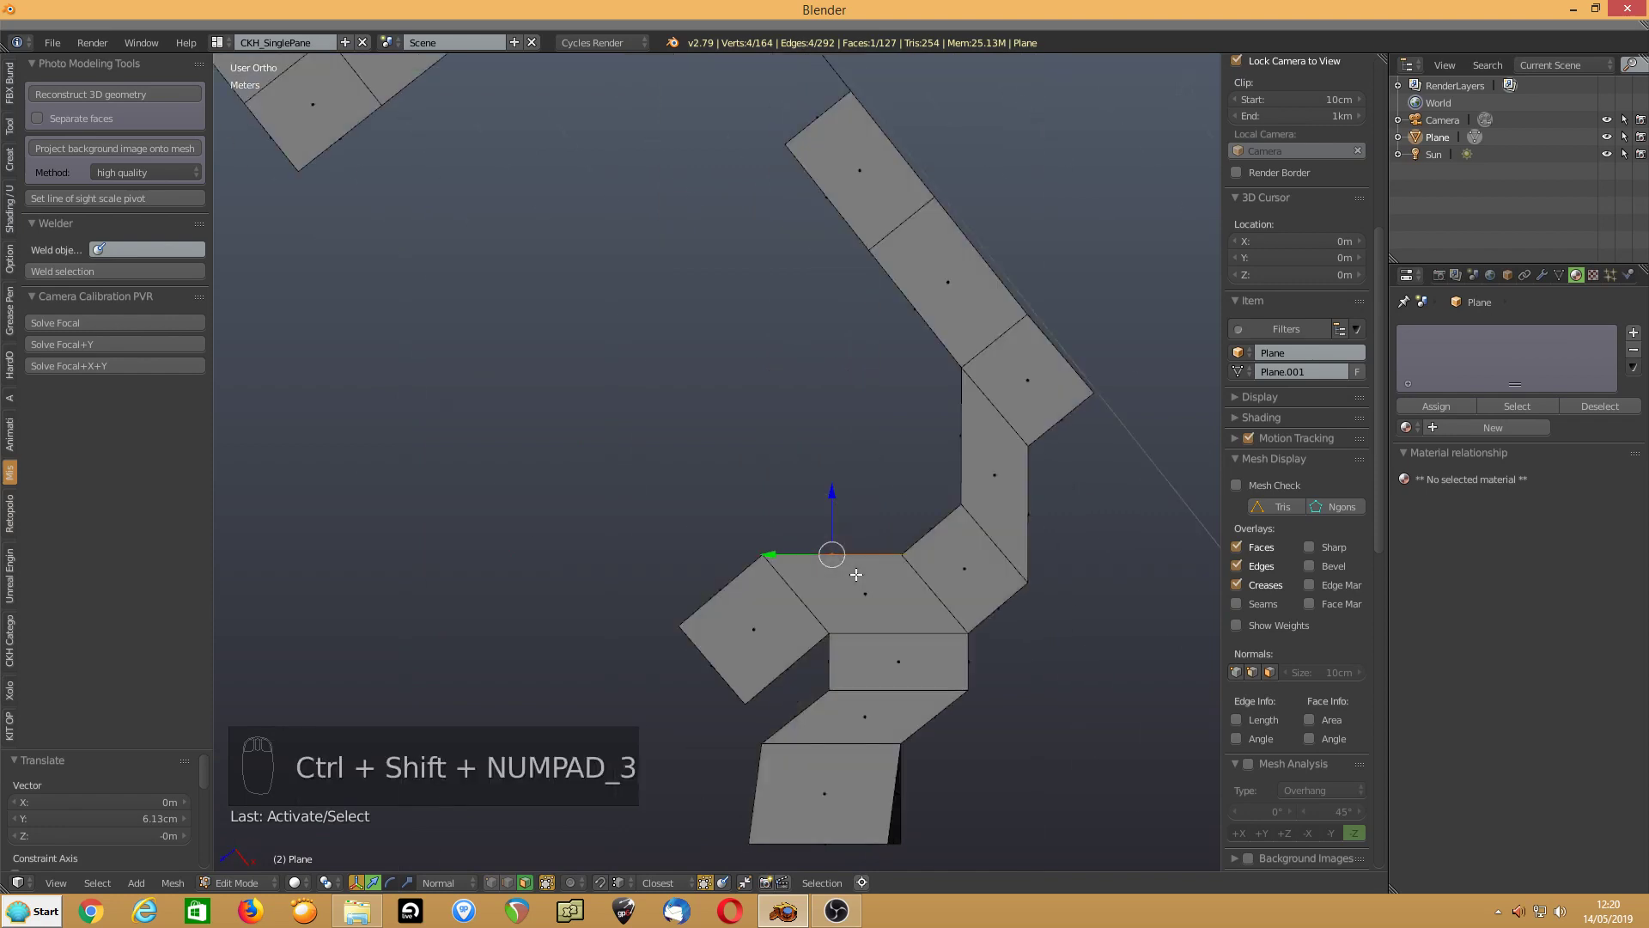
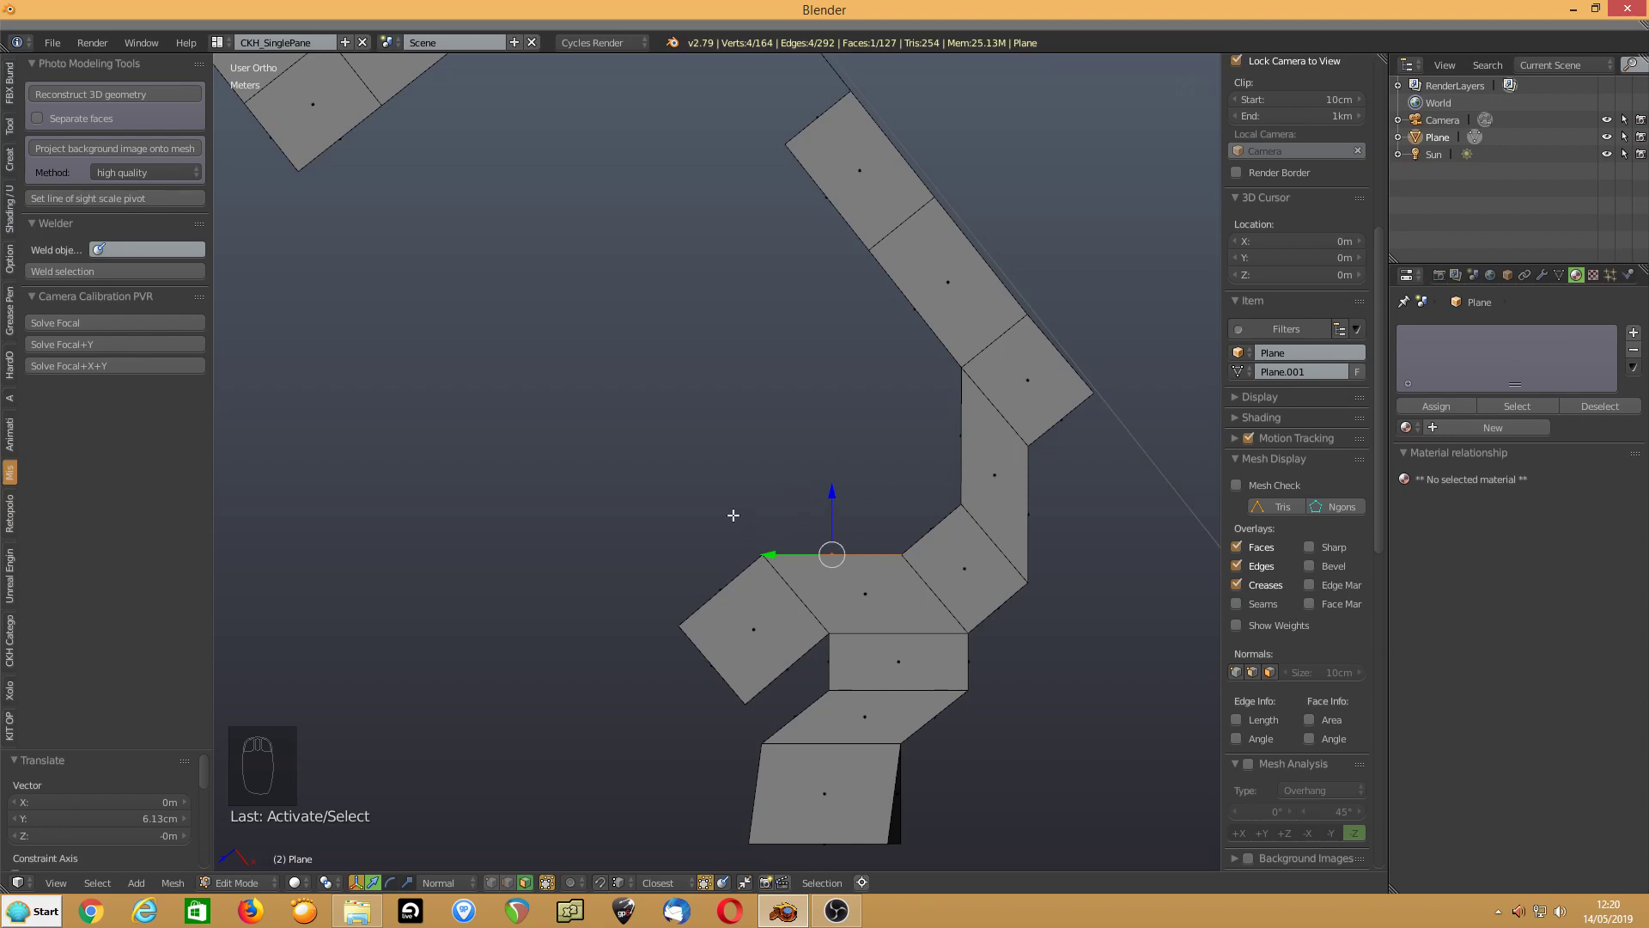
Inspect the branching column in the standard global front and back views
{"action": "middle_click_drag", "start_coordinate": [567, 626], "coordinate": [1087, 526]}
{"action": "key", "text": "KP_1"}
{"action": "key", "text": "KP_1"}
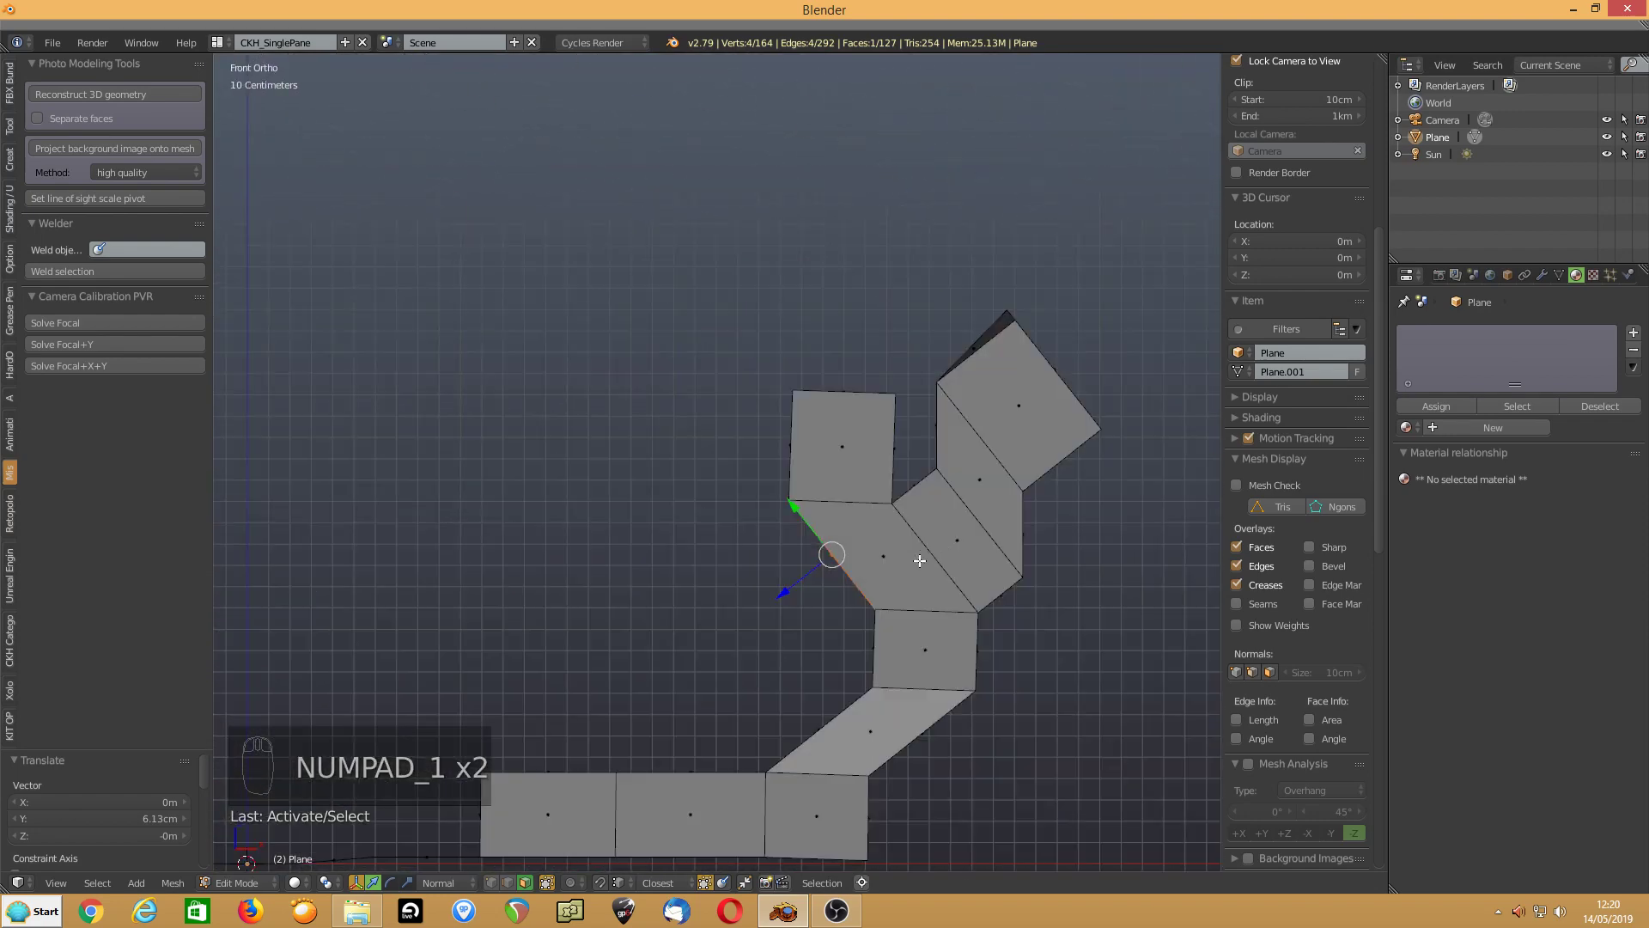
{"action": "key", "text": "ctrl+KP_1"}
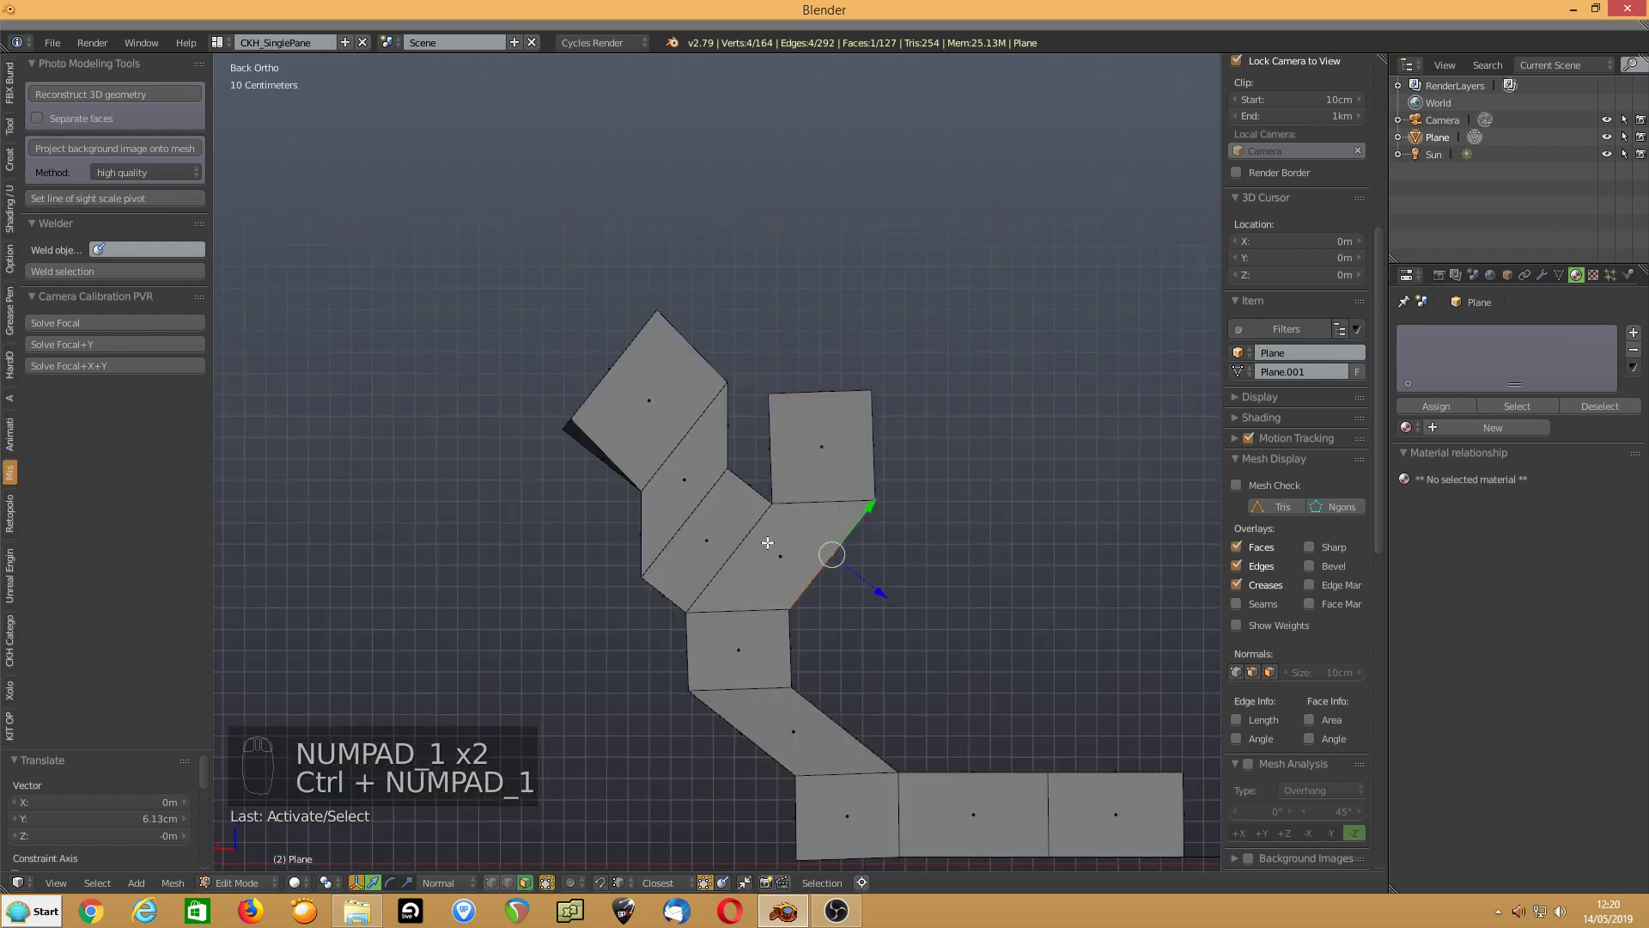
{"action": "middle_click_drag", "start_coordinate": [626, 491], "coordinate": [668, 534]}
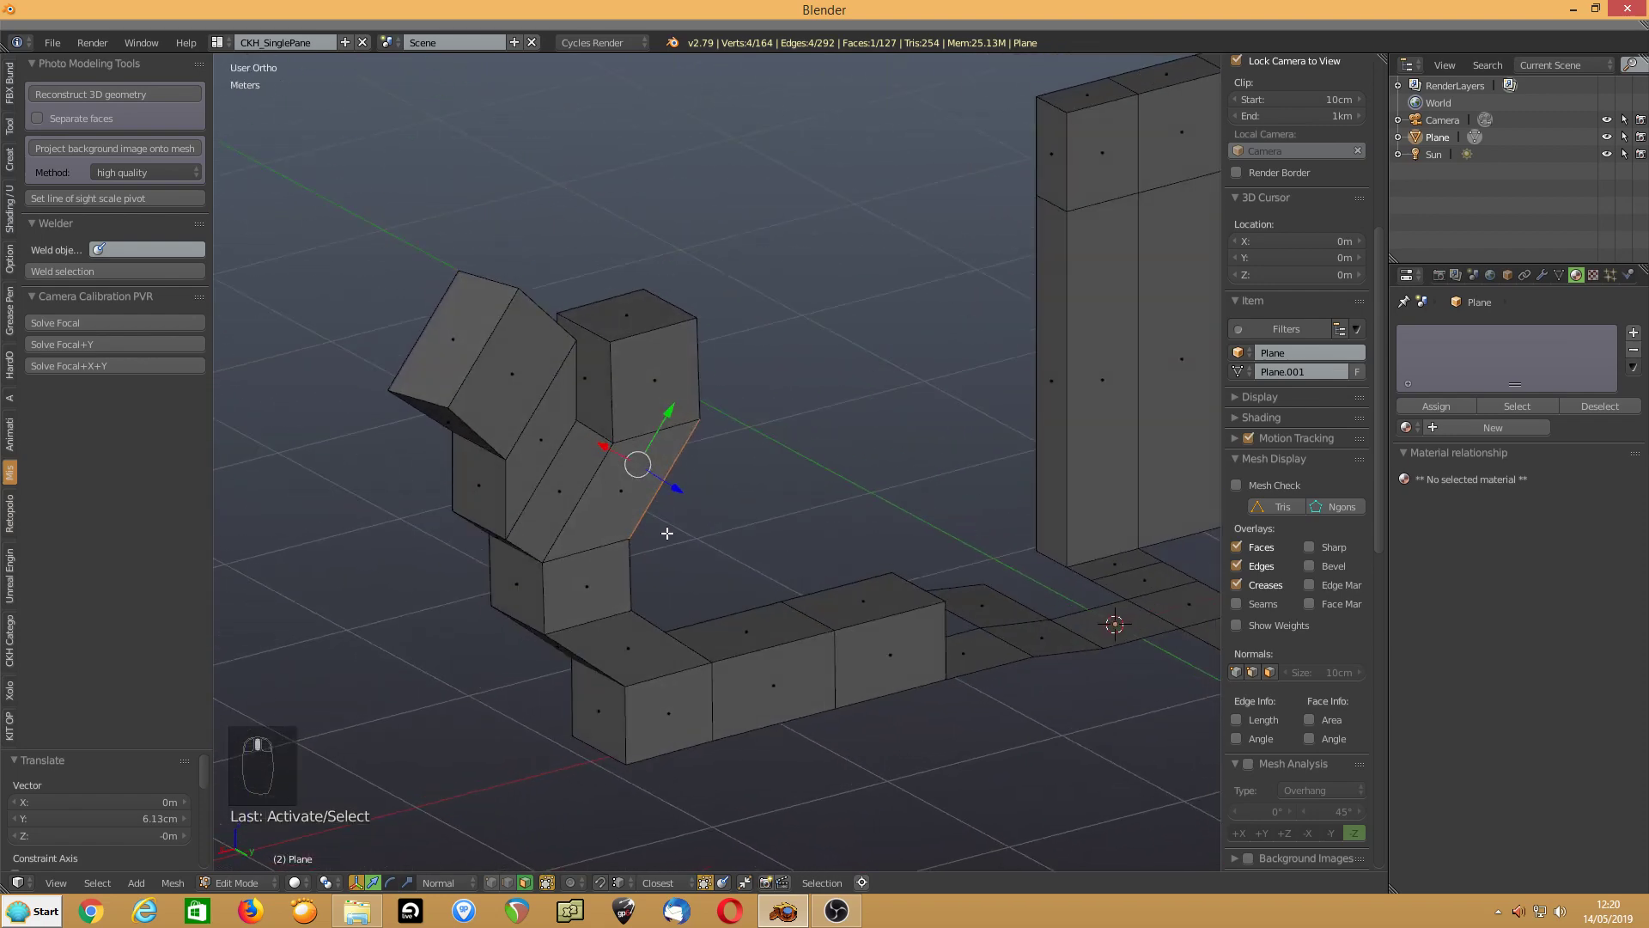
Set the transform orientation to Global and extrude the upright branch's top face about 43 cm upward along Z
{"action": "right_click", "coordinate": [568, 558]}
{"action": "middle_click_drag", "start_coordinate": [585, 585], "coordinate": [661, 562]}
{"action": "left_click", "coordinate": [437, 886]}
{"action": "left_click", "coordinate": [436, 864]}
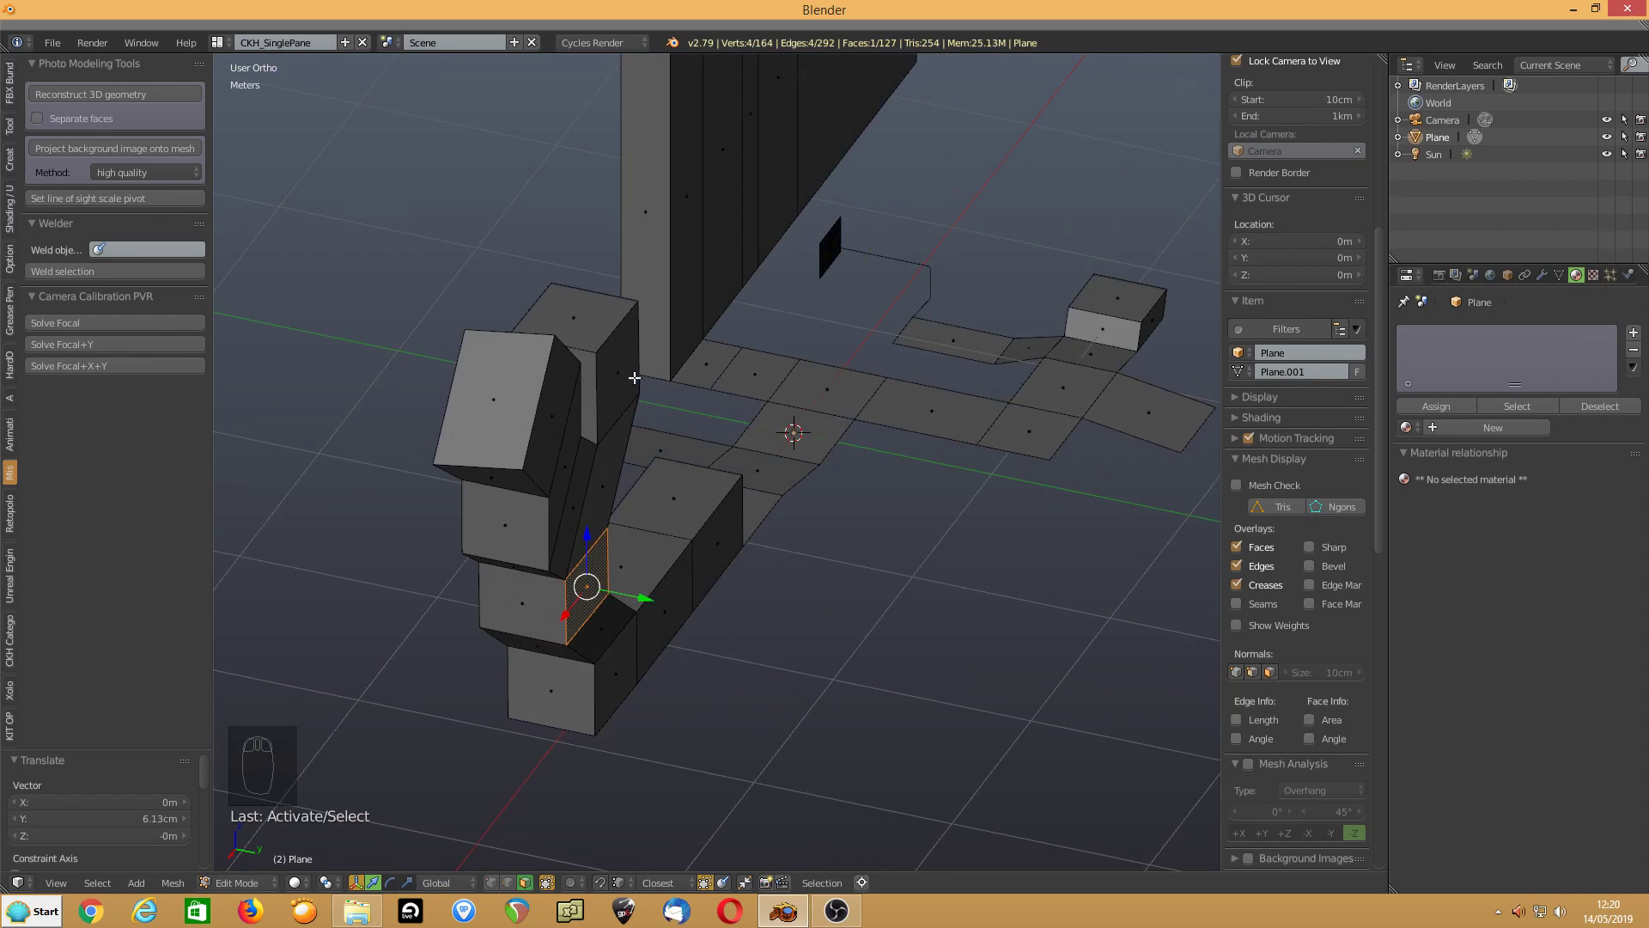
{"action": "left_click", "coordinate": [582, 318]}
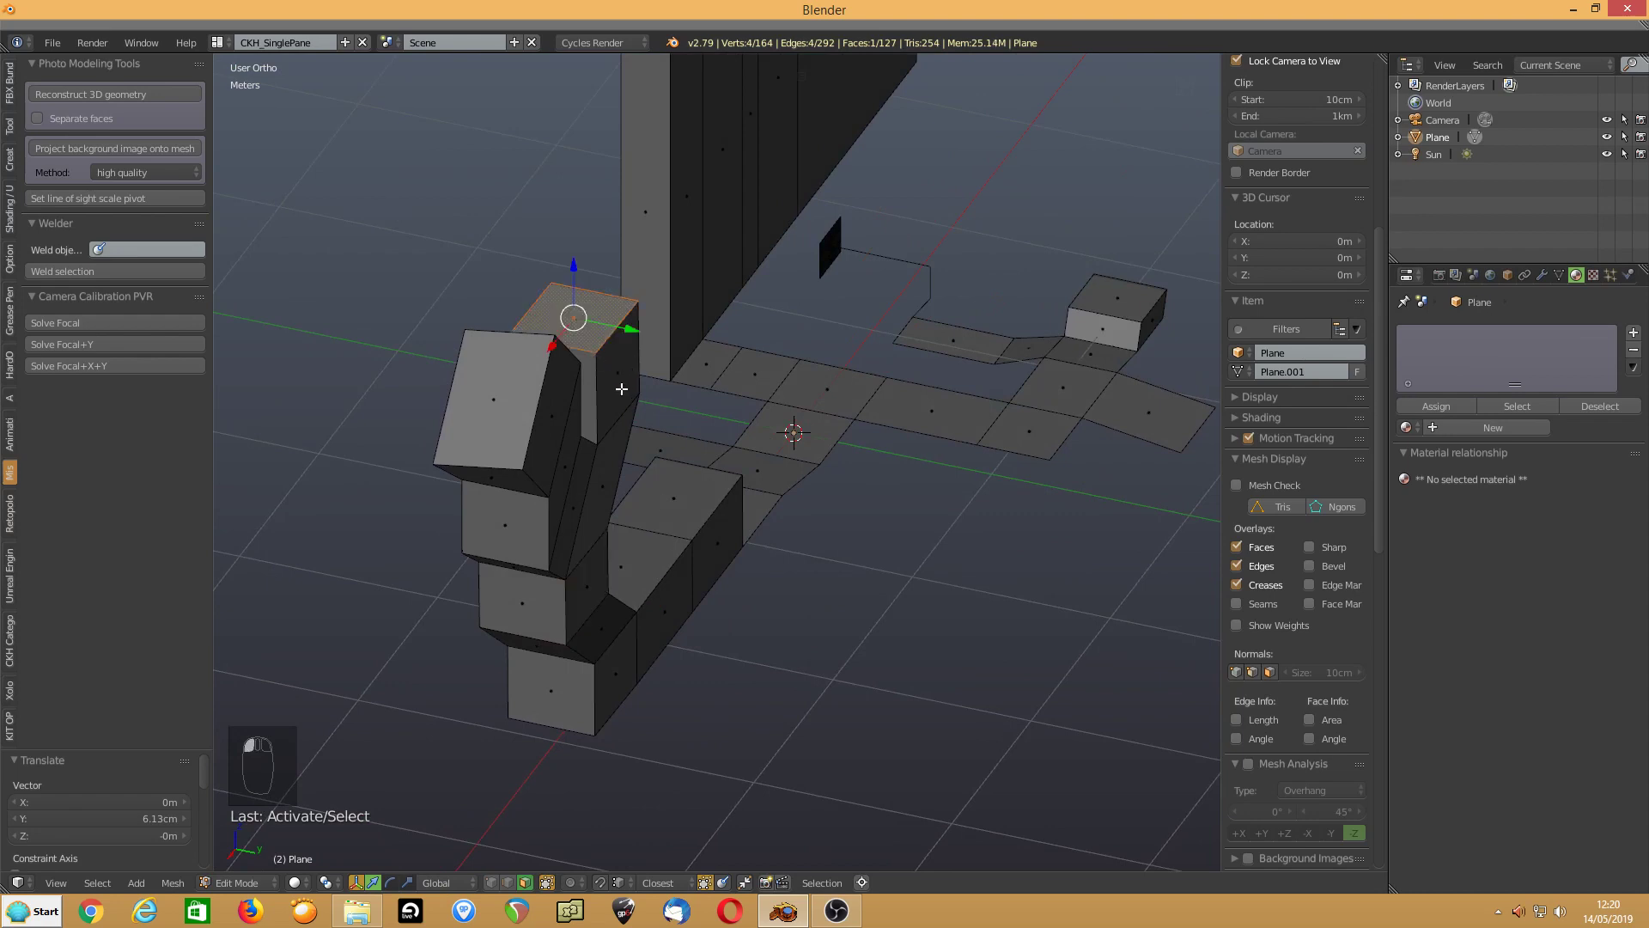
{"action": "key", "text": "e"}
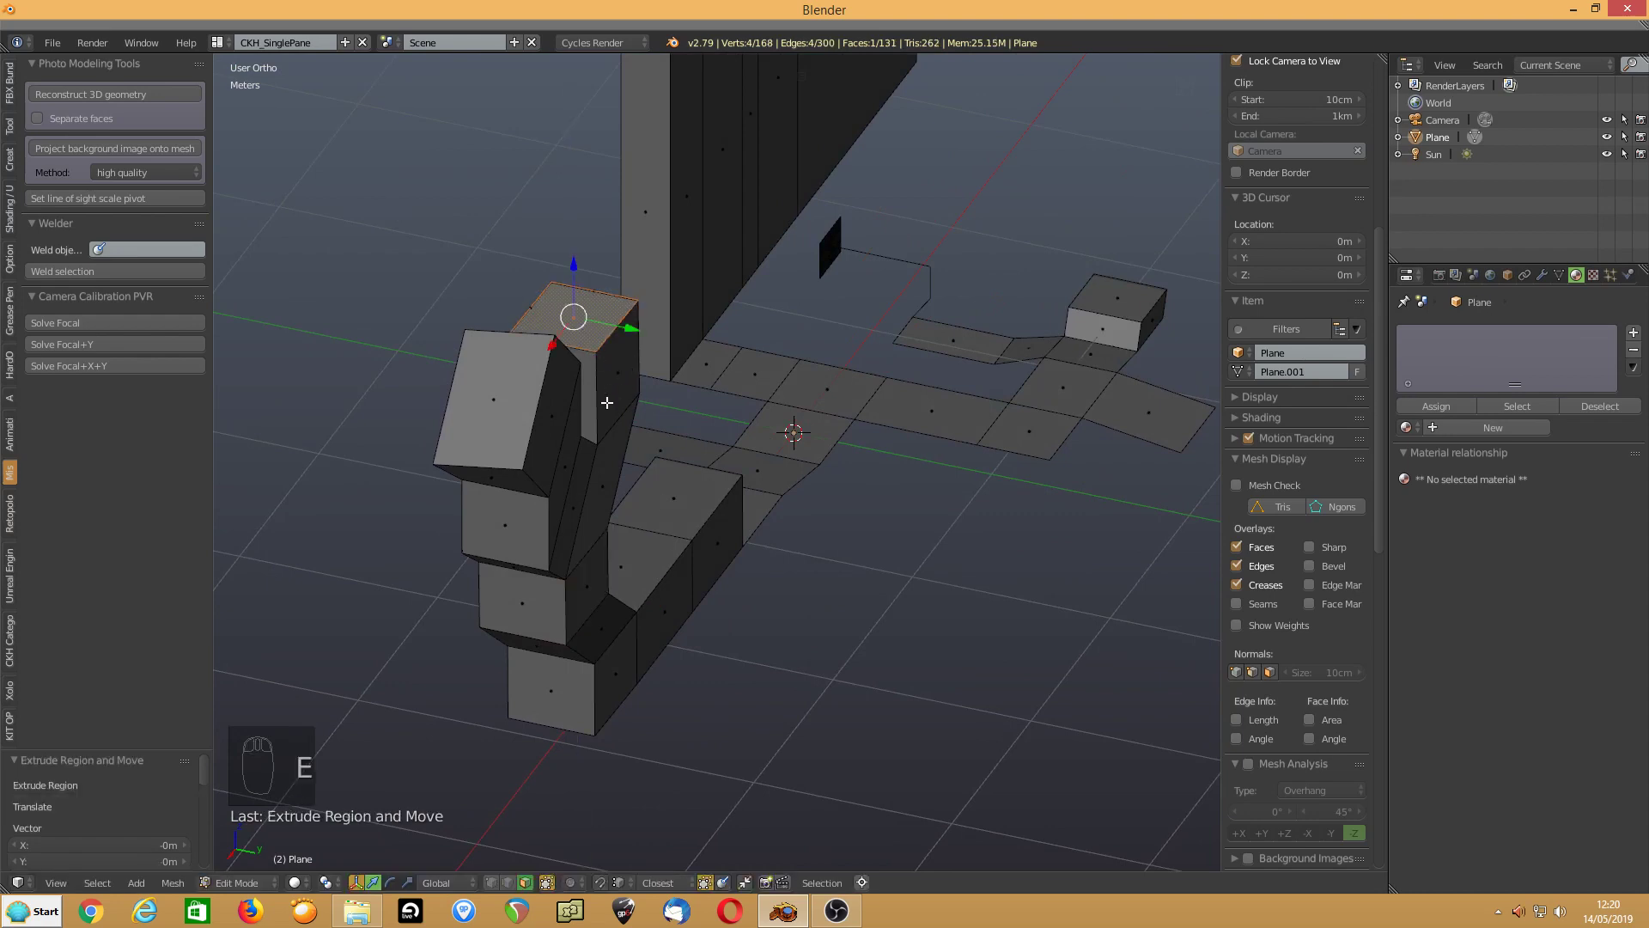
{"action": "middle_click_drag", "start_coordinate": [552, 309], "coordinate": [645, 450], "text": "shift"}
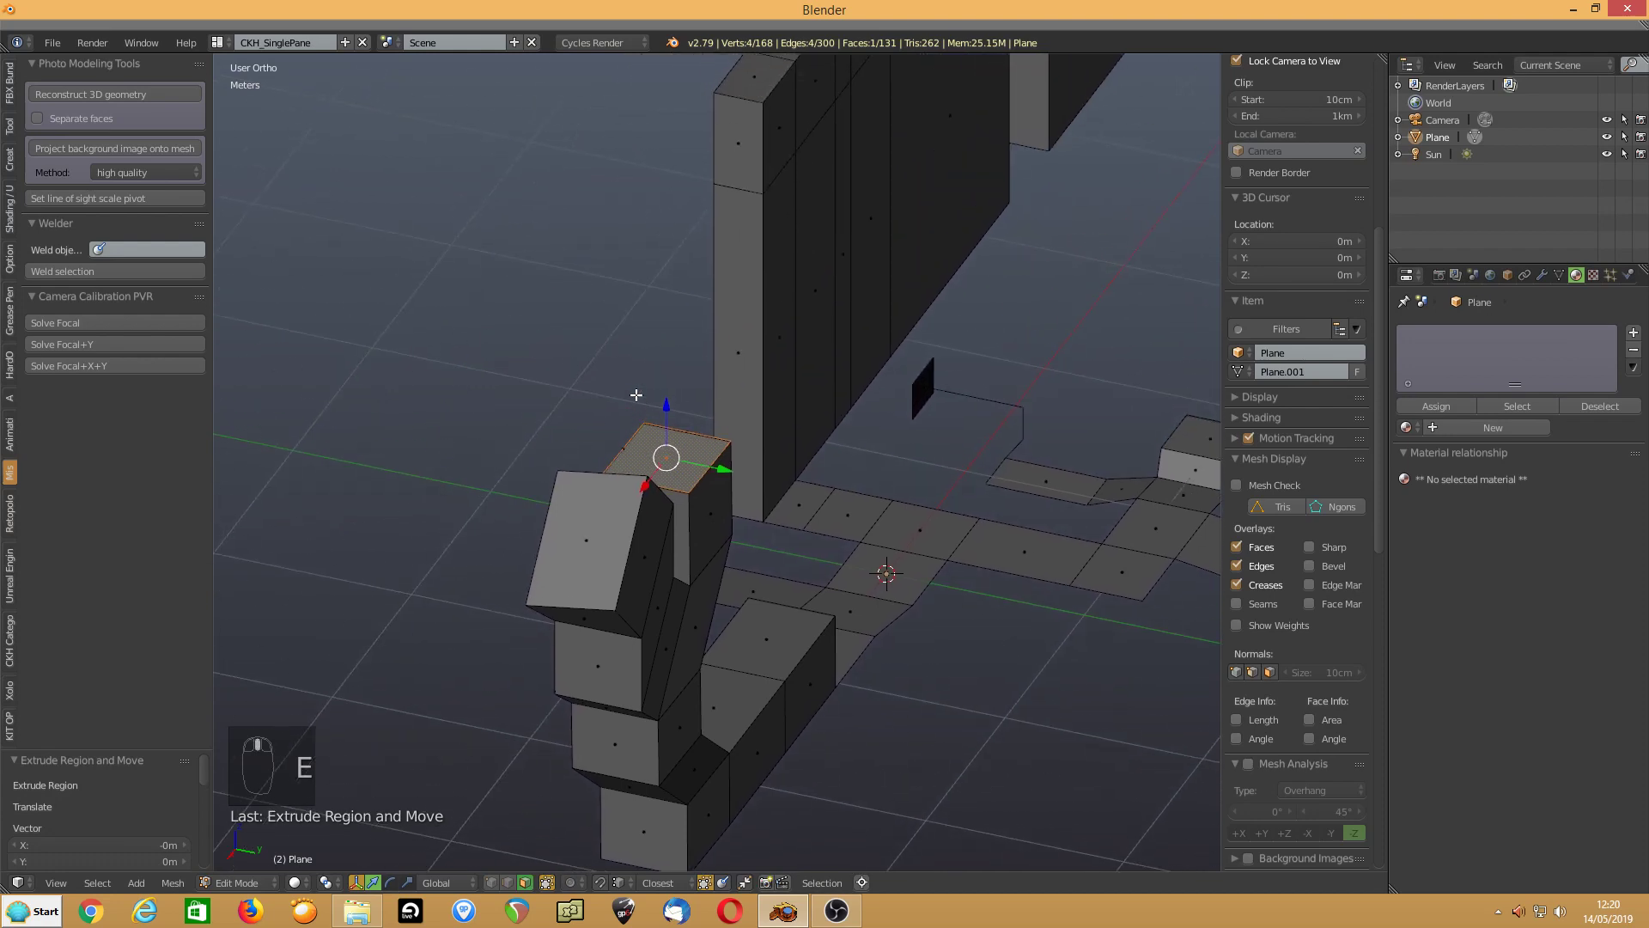
{"action": "left_click_drag", "start_coordinate": [664, 407], "coordinate": [664, 329]}
Extrude the slanted branch's end face, move it outward freely, and shift it about 23 cm along the global X axis
{"action": "left_click", "coordinate": [597, 532]}
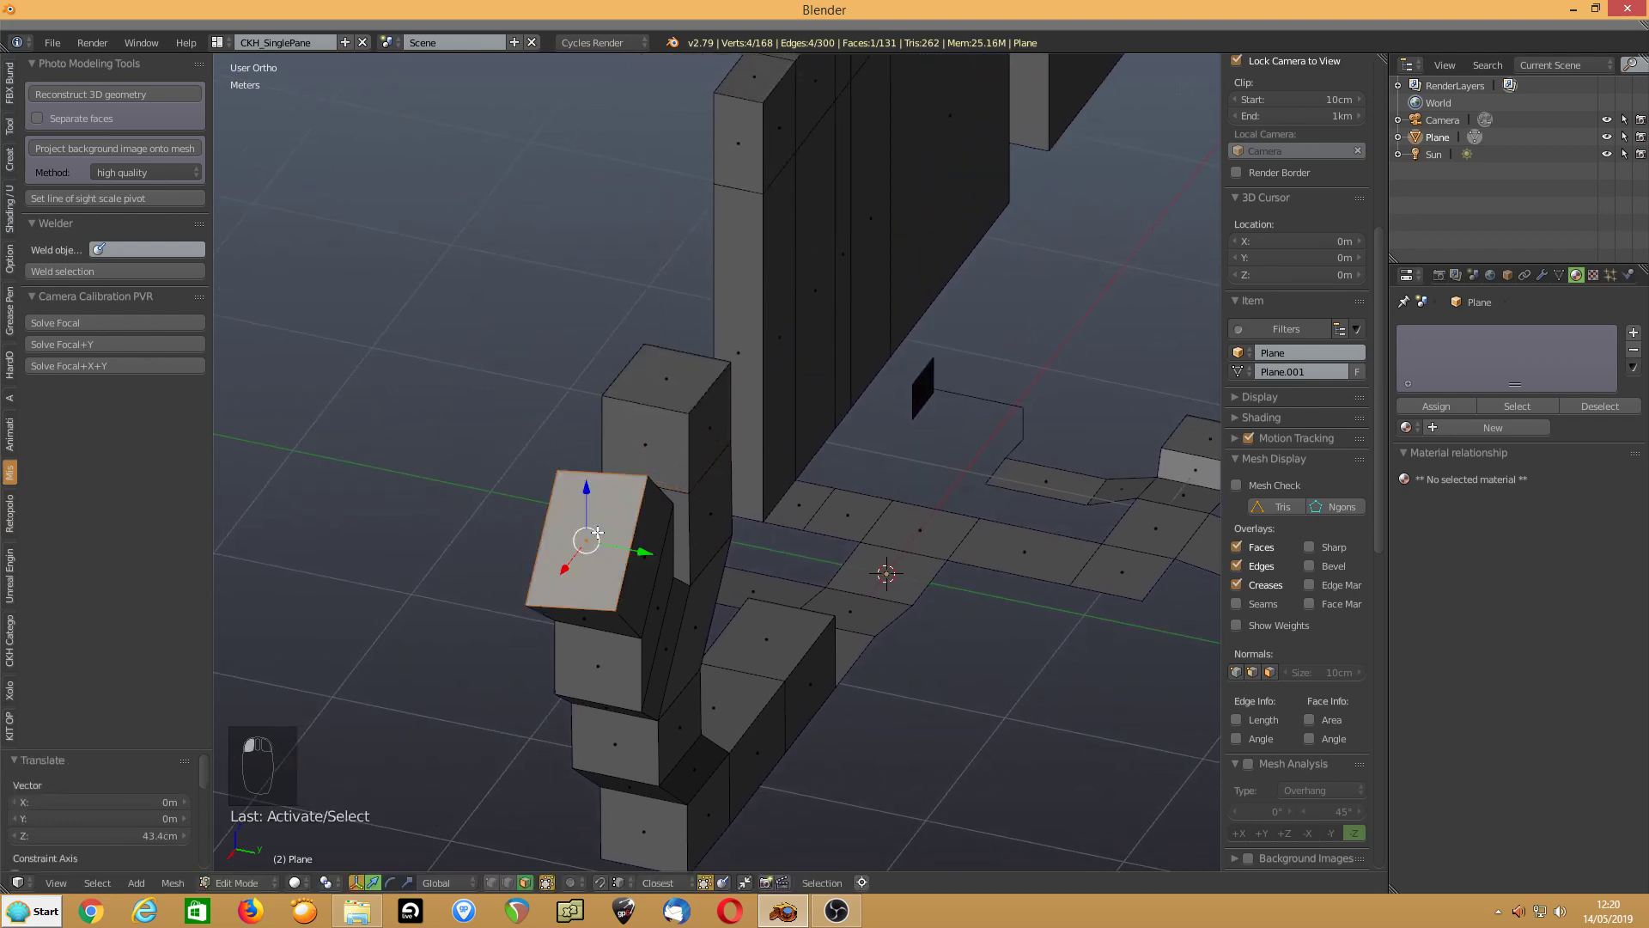
{"action": "key", "text": "e"}
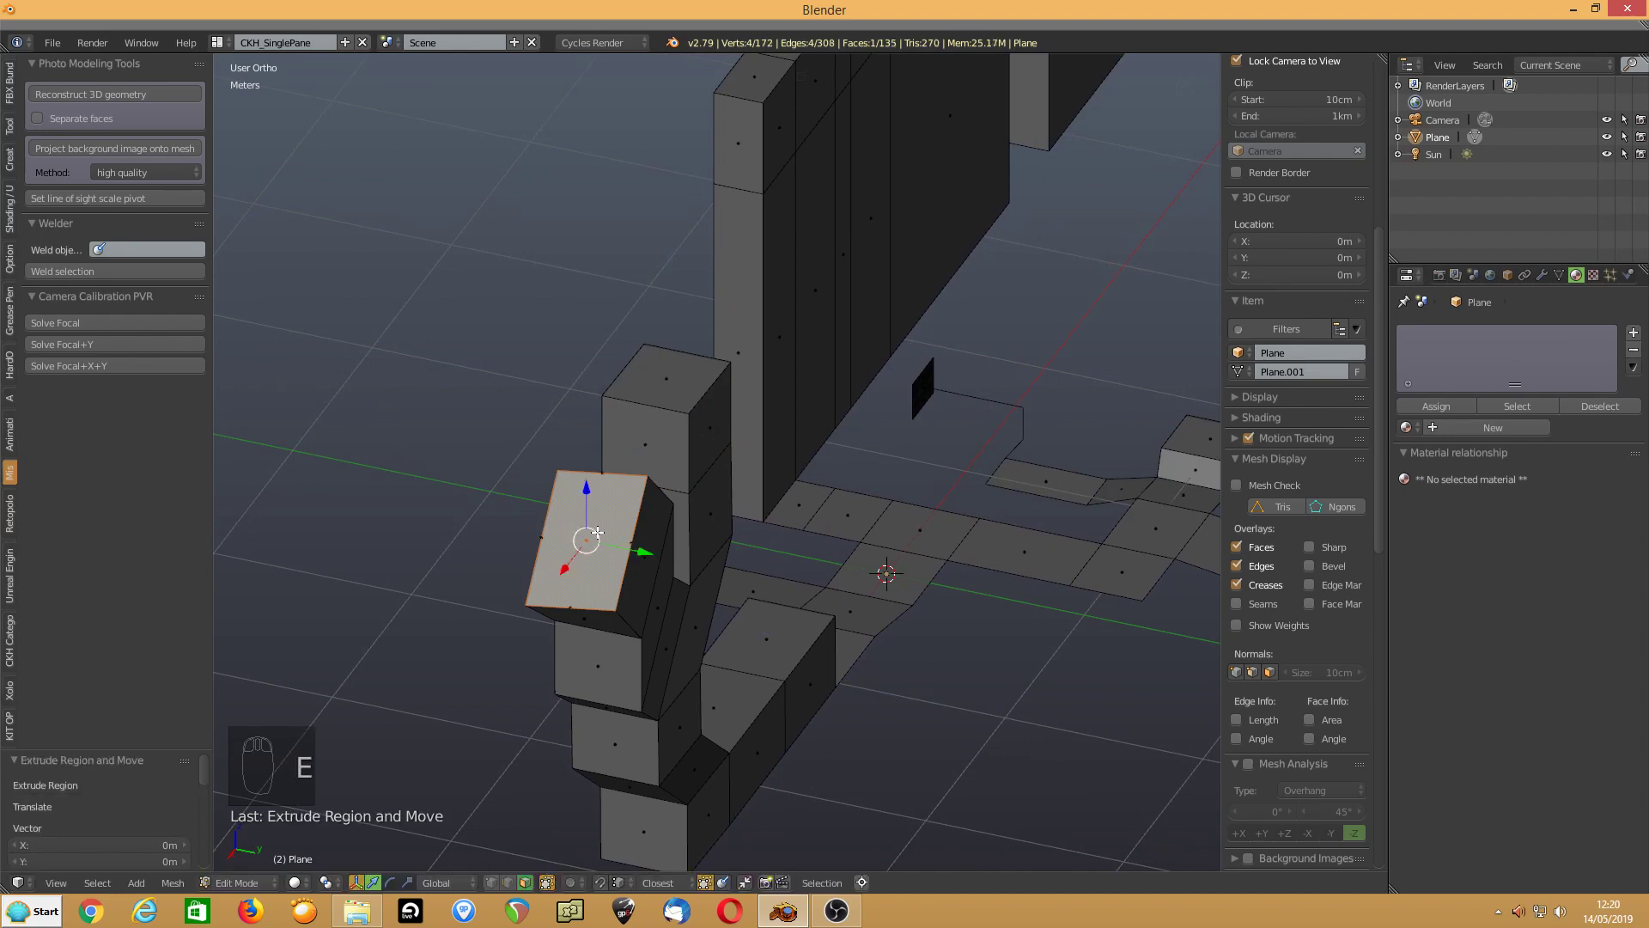
{"action": "key", "text": "g"}
{"action": "left_click", "coordinate": [471, 545]}
{"action": "middle_click_drag", "start_coordinate": [471, 546], "coordinate": [556, 297]}
{"action": "key", "text": "g"}
{"action": "key", "text": "x"}
{"action": "left_click", "coordinate": [436, 528]}
{"action": "middle_click_drag", "start_coordinate": [513, 628], "coordinate": [526, 545], "text": "shift"}
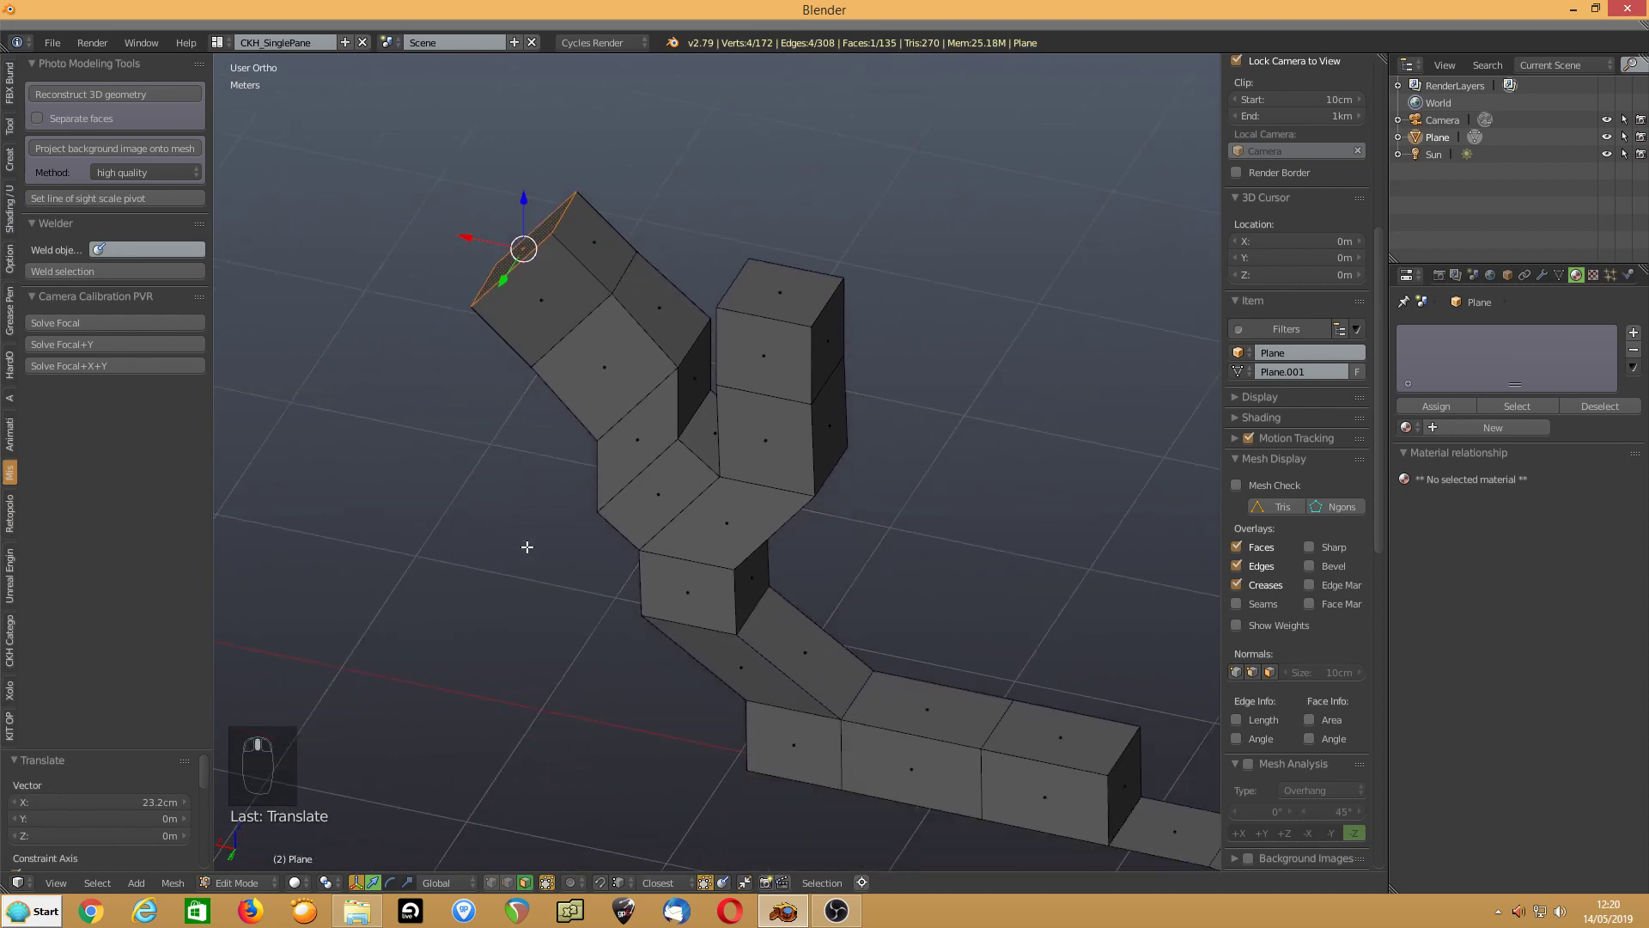
Extrude the outer top edge of the upright branch in edge mode, placing it outward freely and raising it about 36.5 cm along global Z
{"action": "left_click", "coordinate": [508, 882]}
{"action": "right_click", "coordinate": [830, 317]}
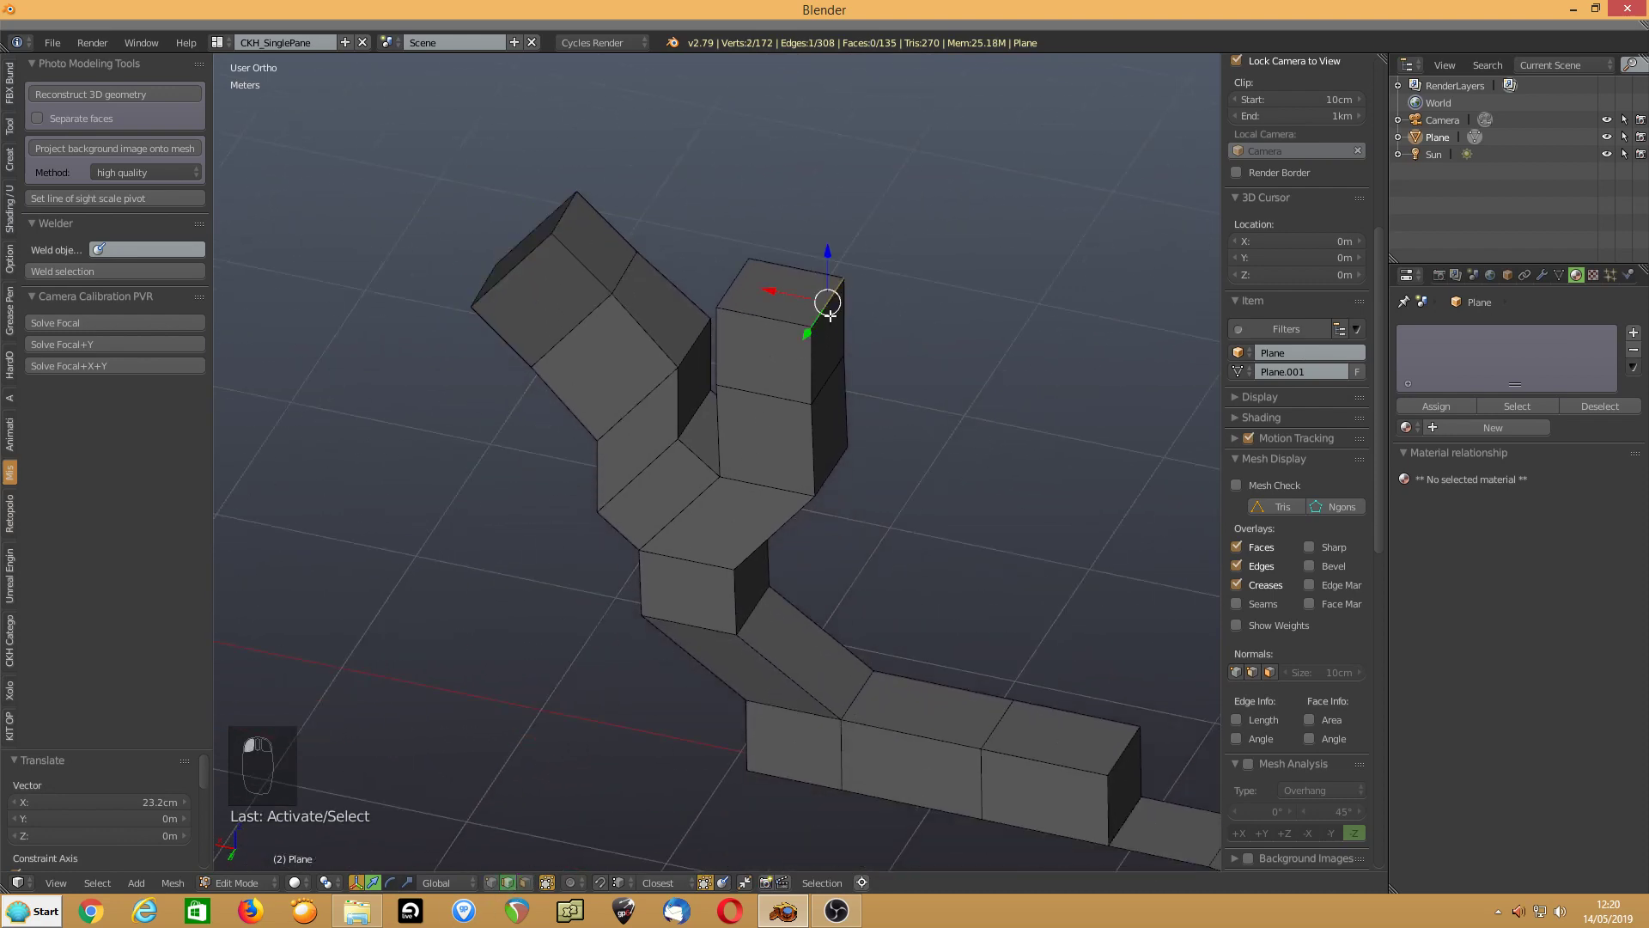
{"action": "key", "text": "e"}
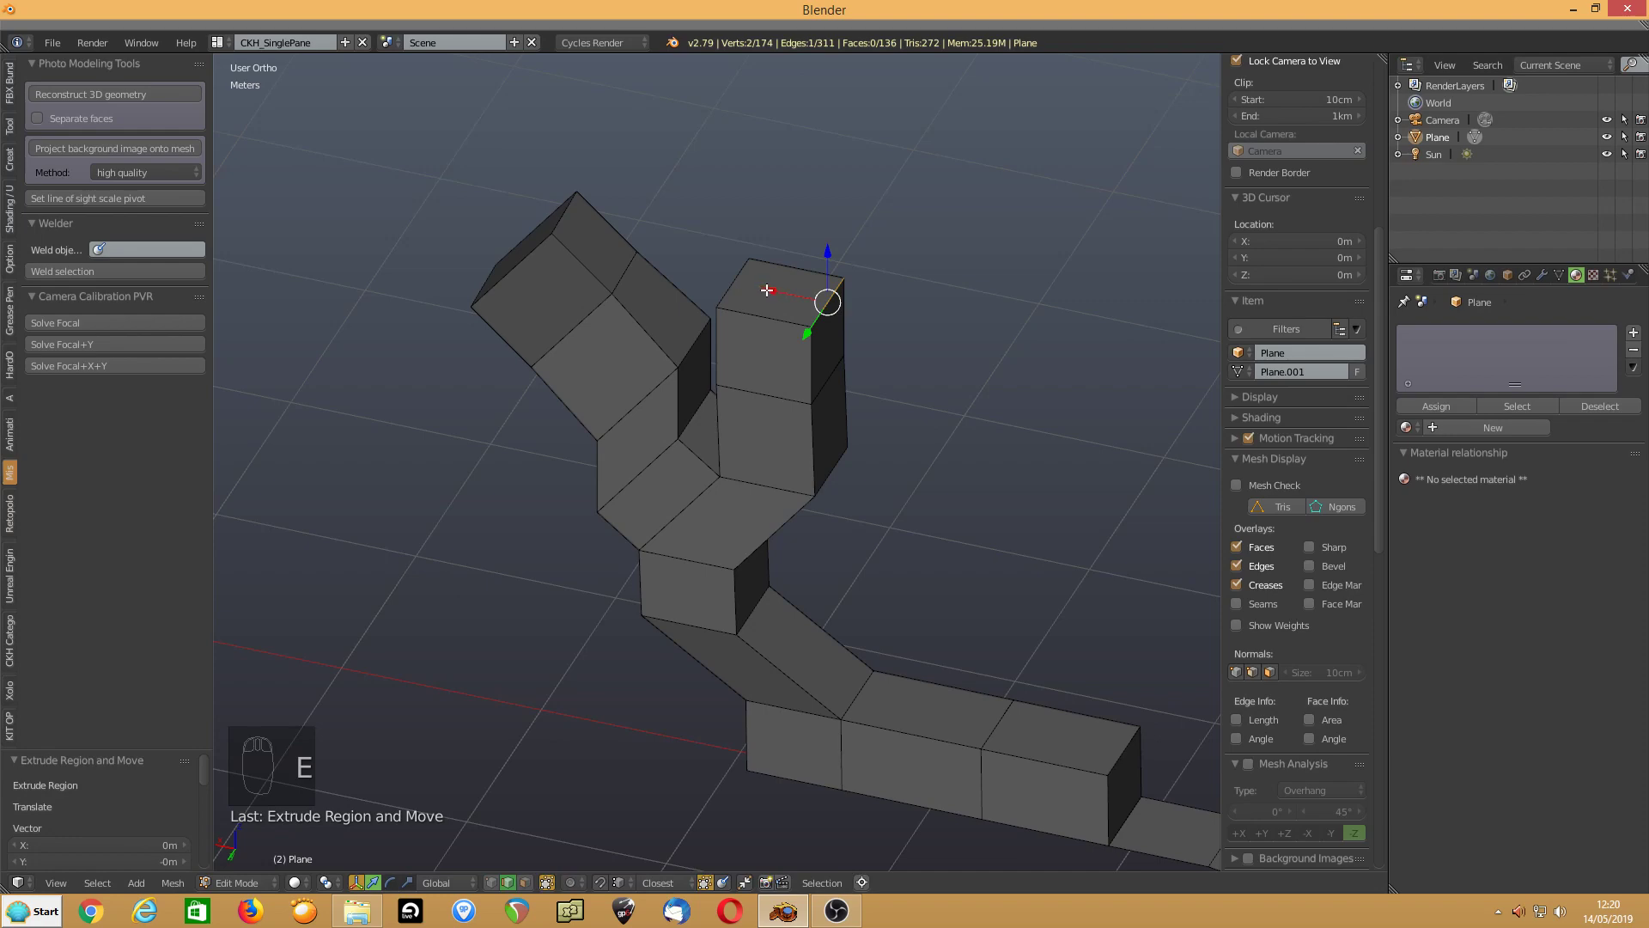
{"action": "key", "text": "g"}
{"action": "left_click", "coordinate": [868, 310]}
{"action": "left_click_drag", "start_coordinate": [929, 270], "coordinate": [930, 207]}
{"action": "middle_click_drag", "start_coordinate": [886, 292], "coordinate": [839, 289]}
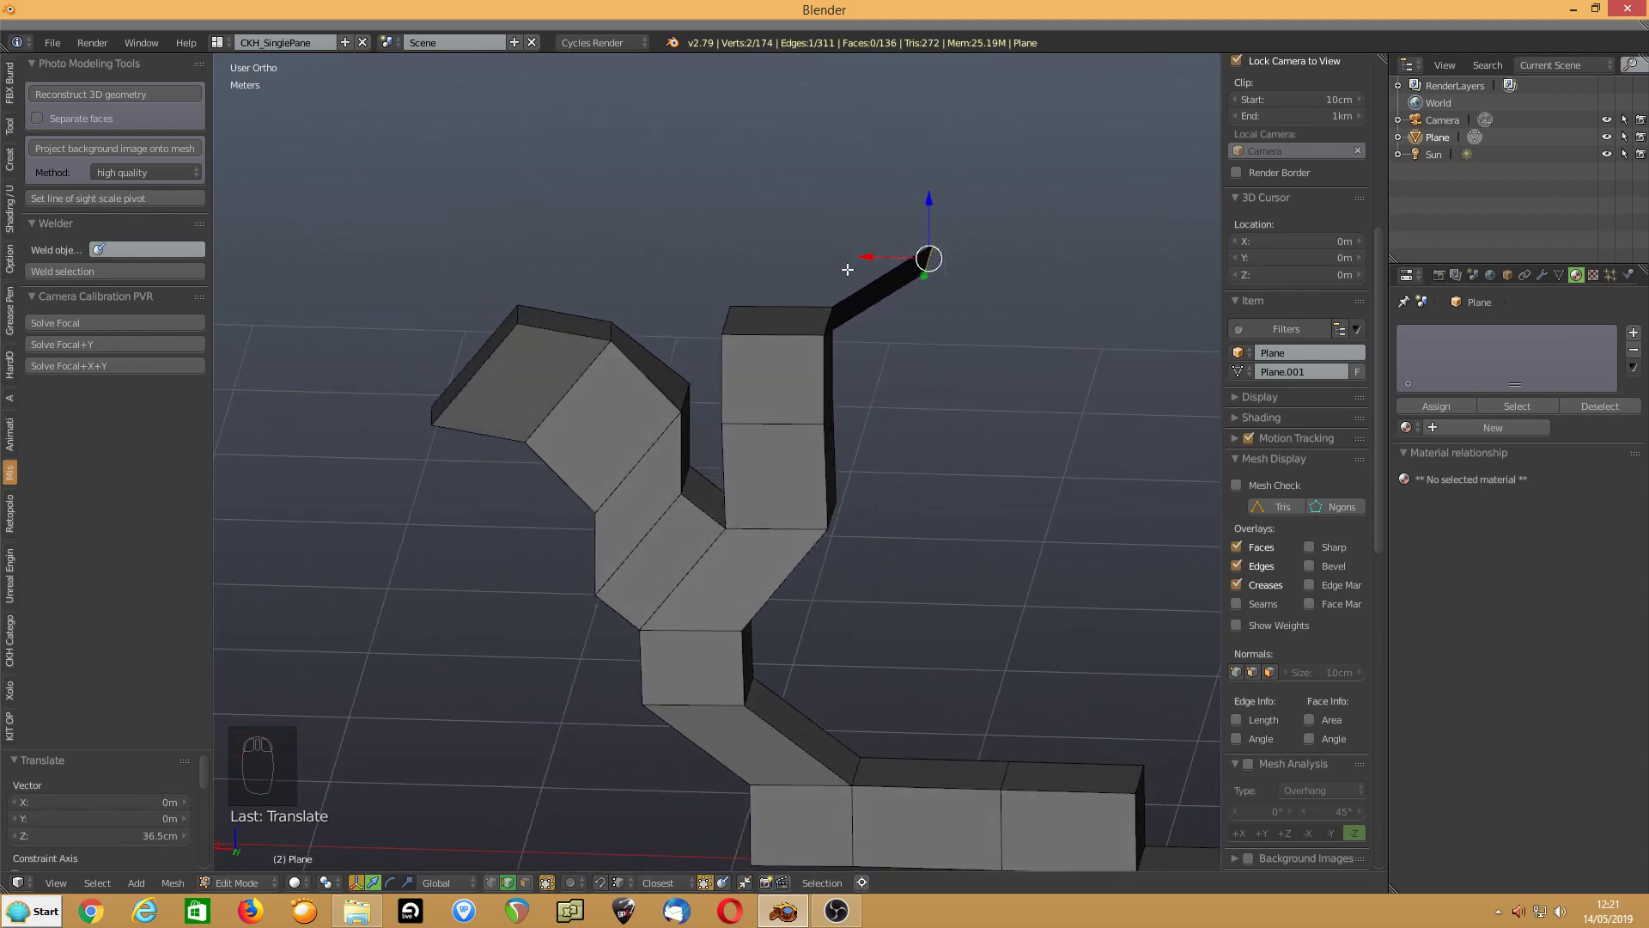
{"action": "middle_click_drag", "start_coordinate": [888, 345], "coordinate": [952, 362]}
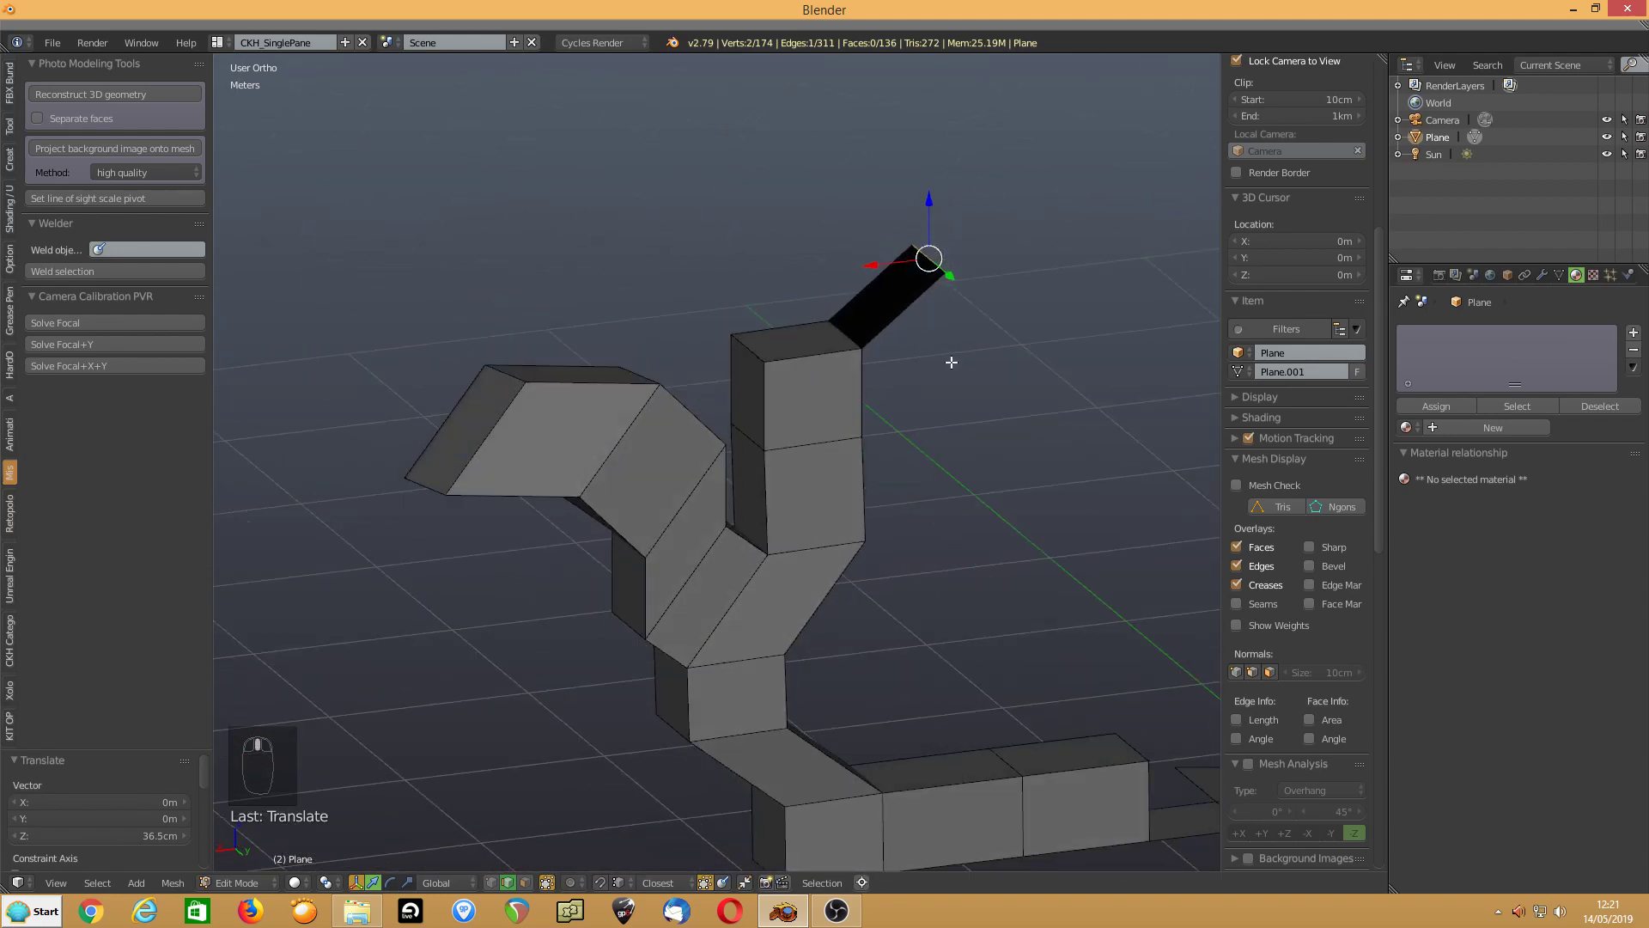
{"action": "scroll", "coordinate": [839, 390], "scroll_direction": "down", "scroll_amount": 3}
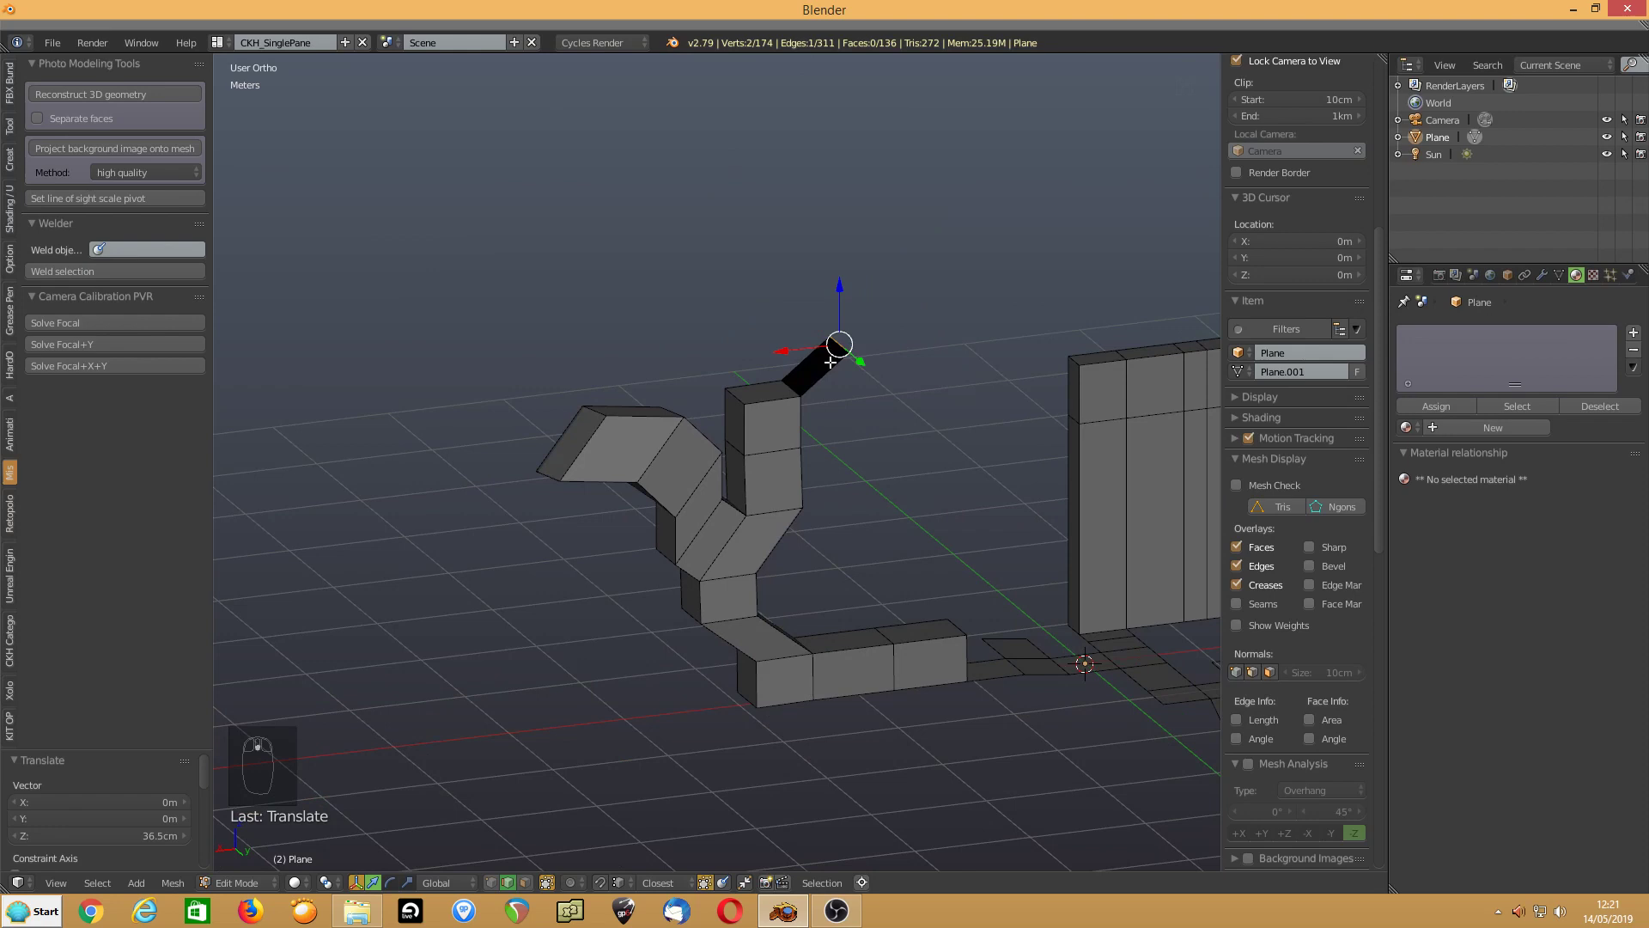
In face mode, delete the flat face connecting the column's horizontal base block to the ground strip
{"action": "scroll", "coordinate": [891, 493], "scroll_direction": "up", "scroll_amount": 2}
{"action": "scroll", "coordinate": [619, 449], "scroll_direction": "up", "scroll_amount": 4}
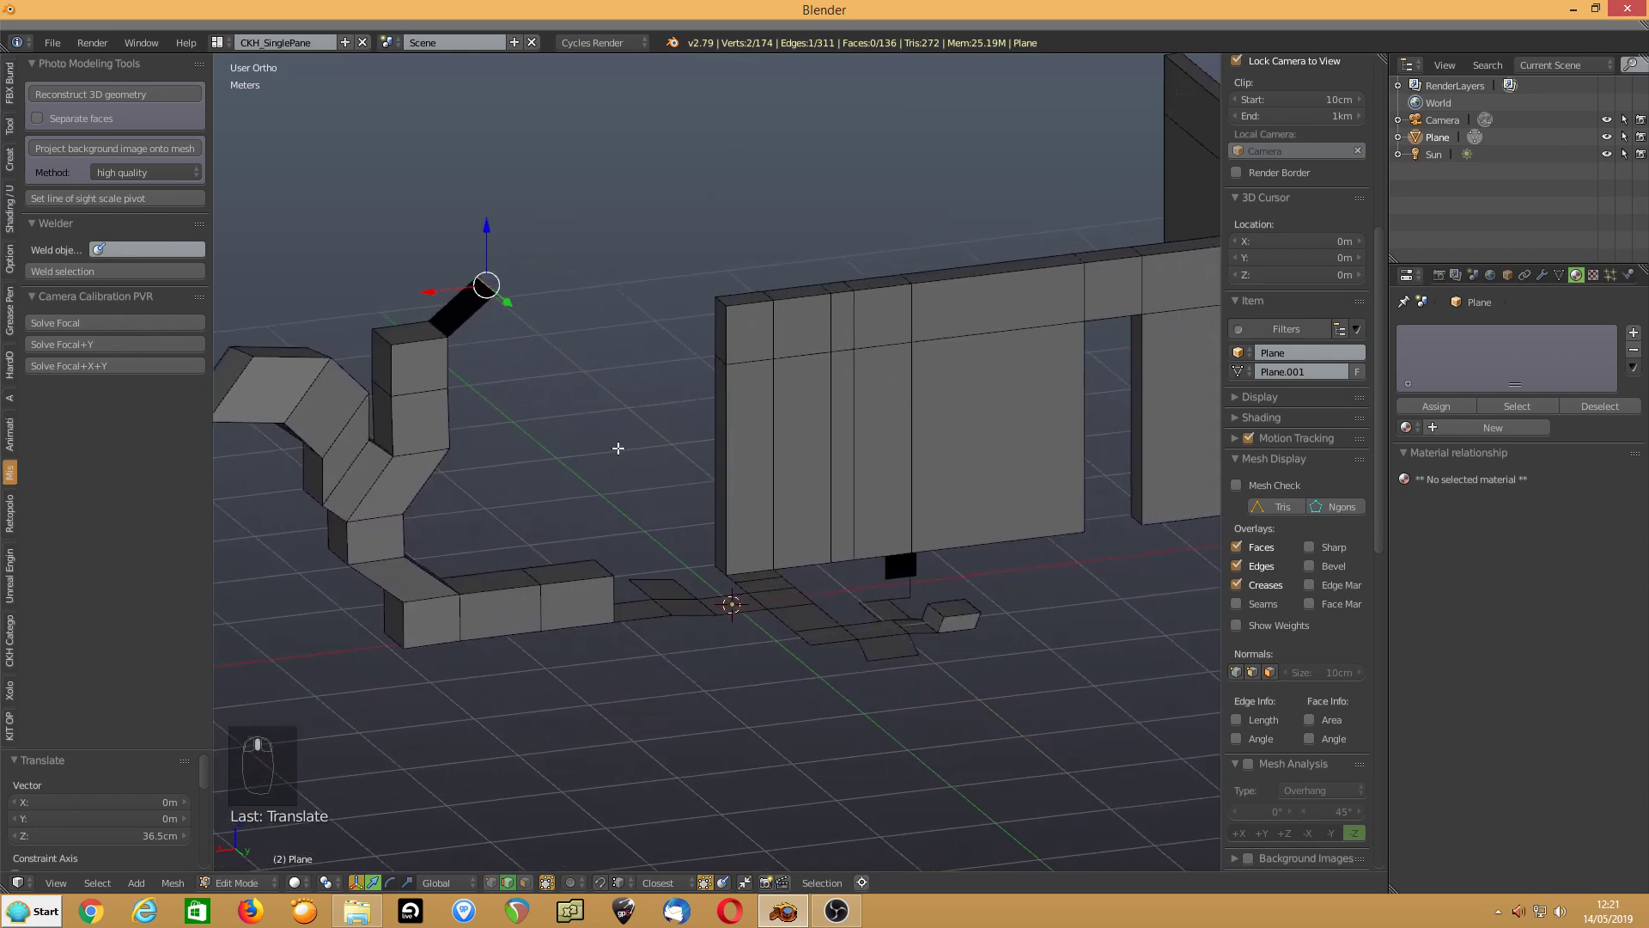
{"action": "middle_click_drag", "start_coordinate": [801, 451], "coordinate": [646, 427], "text": "shift"}
{"action": "middle_click_drag", "start_coordinate": [764, 446], "coordinate": [820, 459], "text": "shift"}
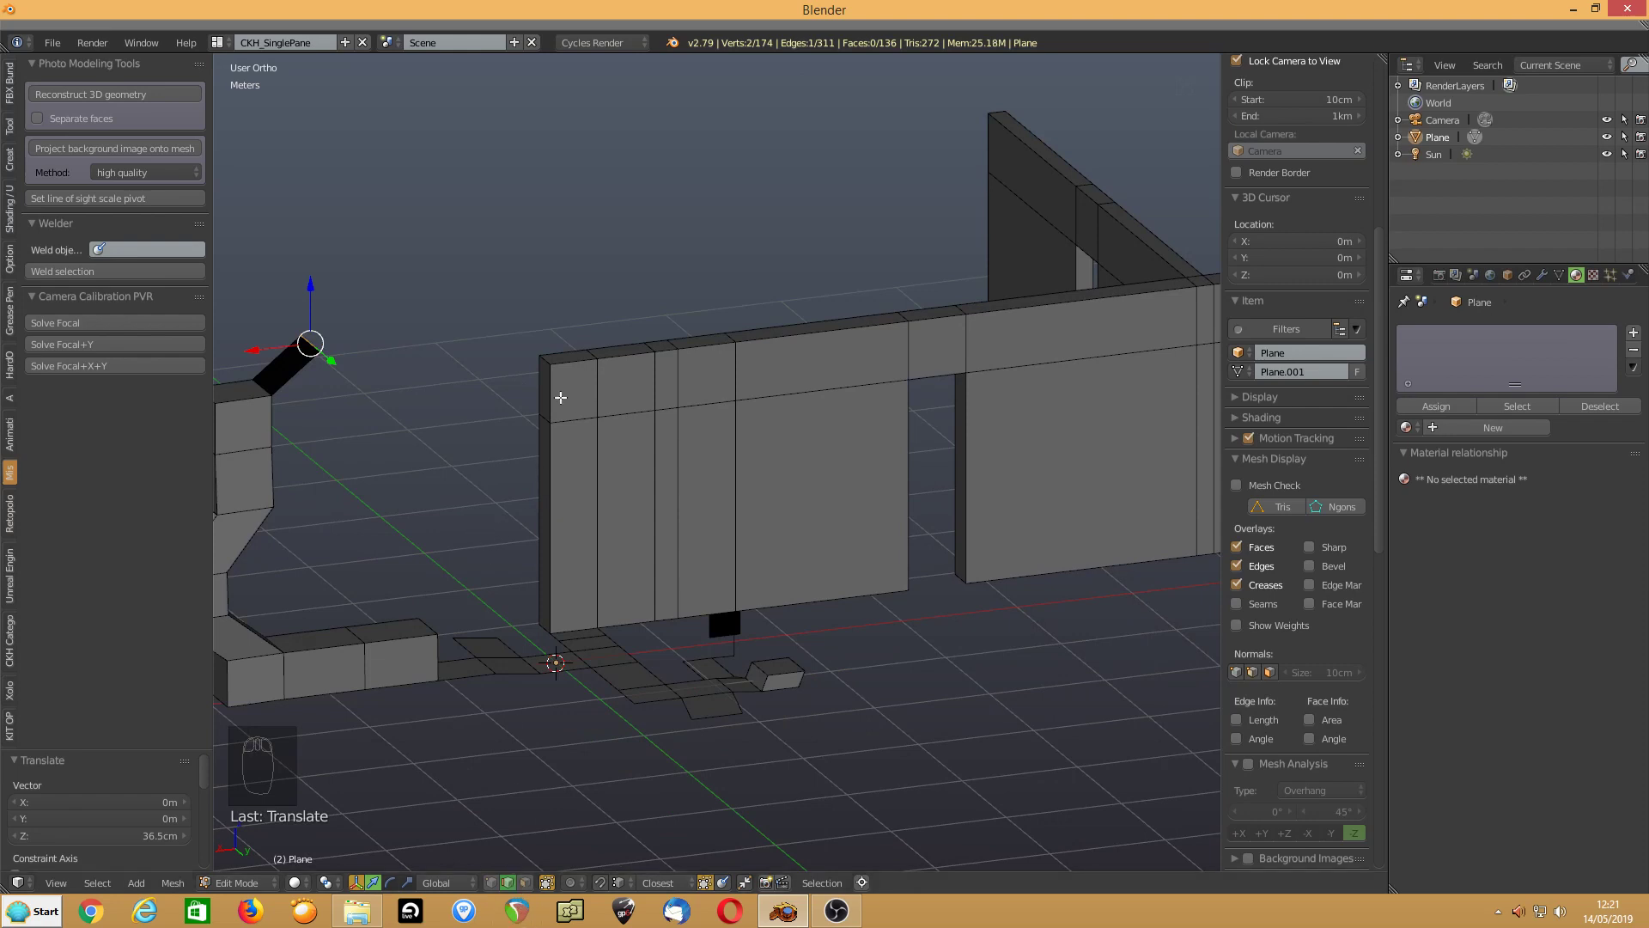
{"action": "left_click", "coordinate": [386, 643]}
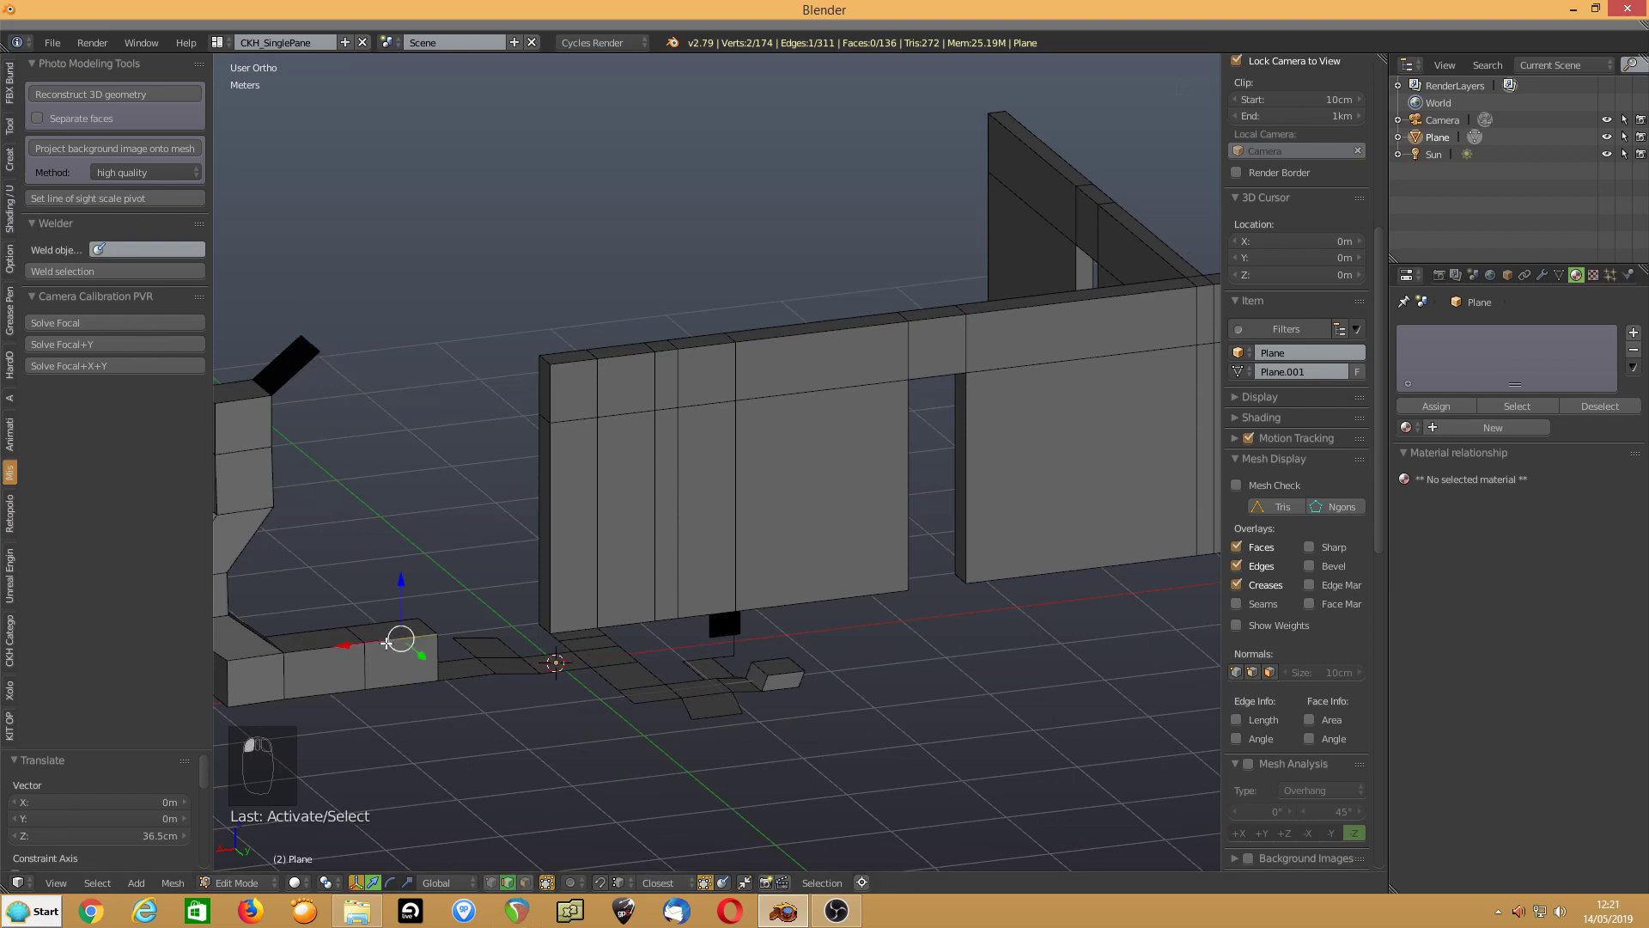
{"action": "key", "text": "KP_Decimal"}
{"action": "scroll", "coordinate": [597, 585], "scroll_direction": "down", "scroll_amount": 4}
{"action": "mouse_move", "coordinate": [685, 537]}
{"action": "middle_mouse_down"}
{"action": "mouse_move", "coordinate": [591, 553]}
{"action": "mouse_move", "coordinate": [656, 531]}
{"action": "middle_mouse_up"}
{"action": "left_click", "coordinate": [820, 603]}
{"action": "left_click", "coordinate": [880, 554], "text": "shift"}
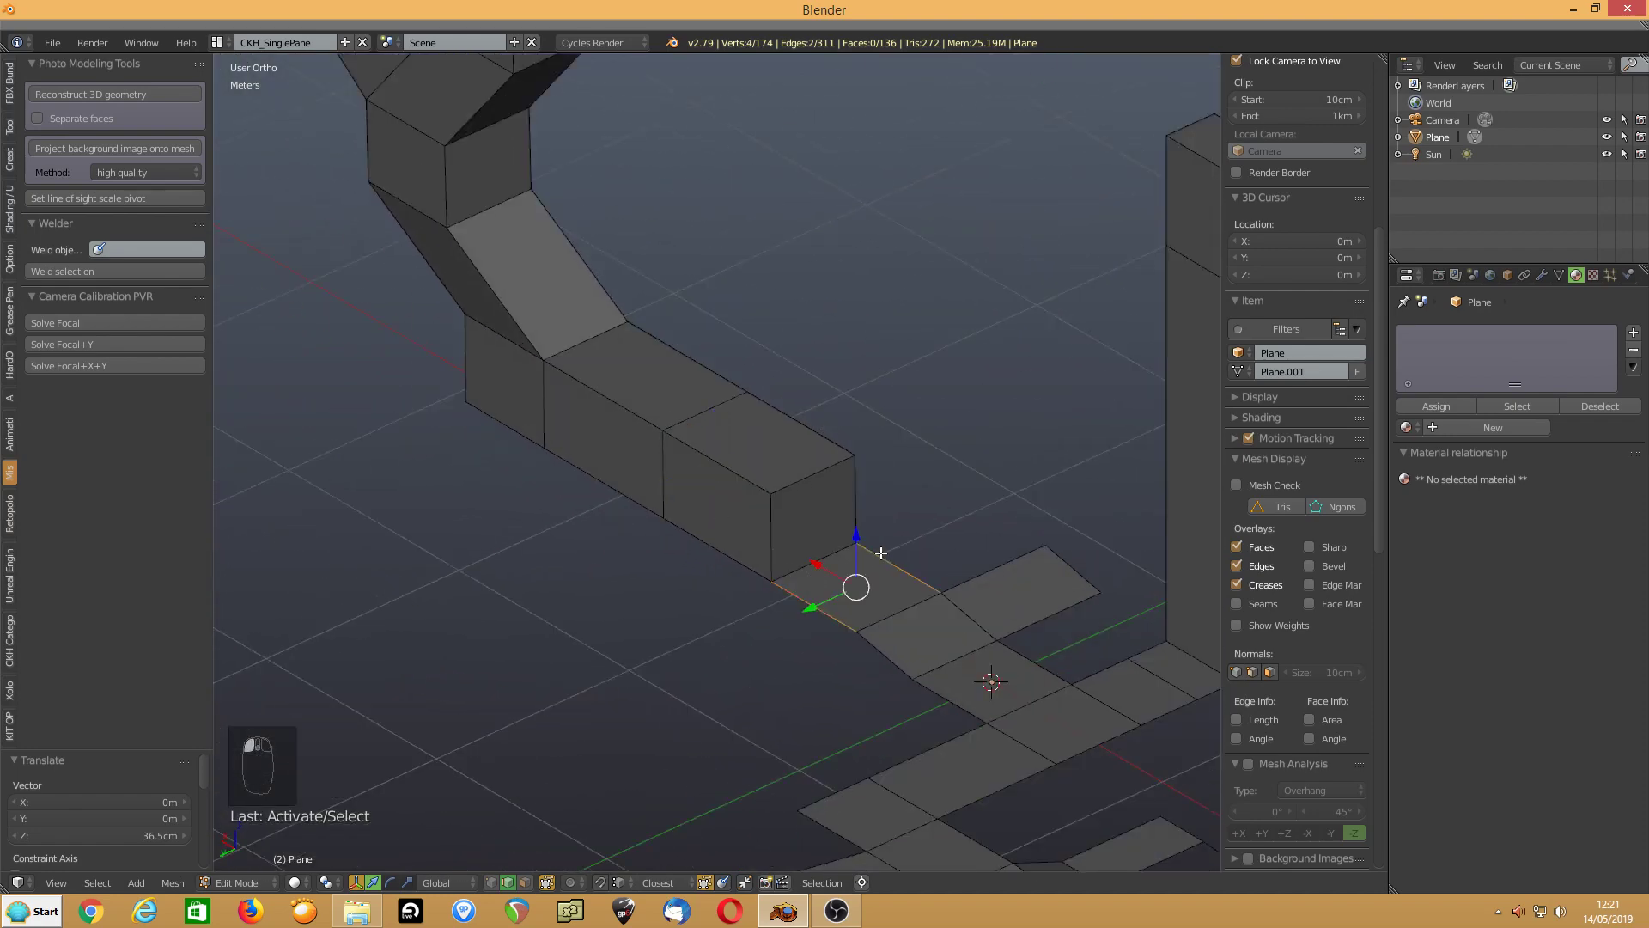
{"action": "left_click", "coordinate": [525, 882]}
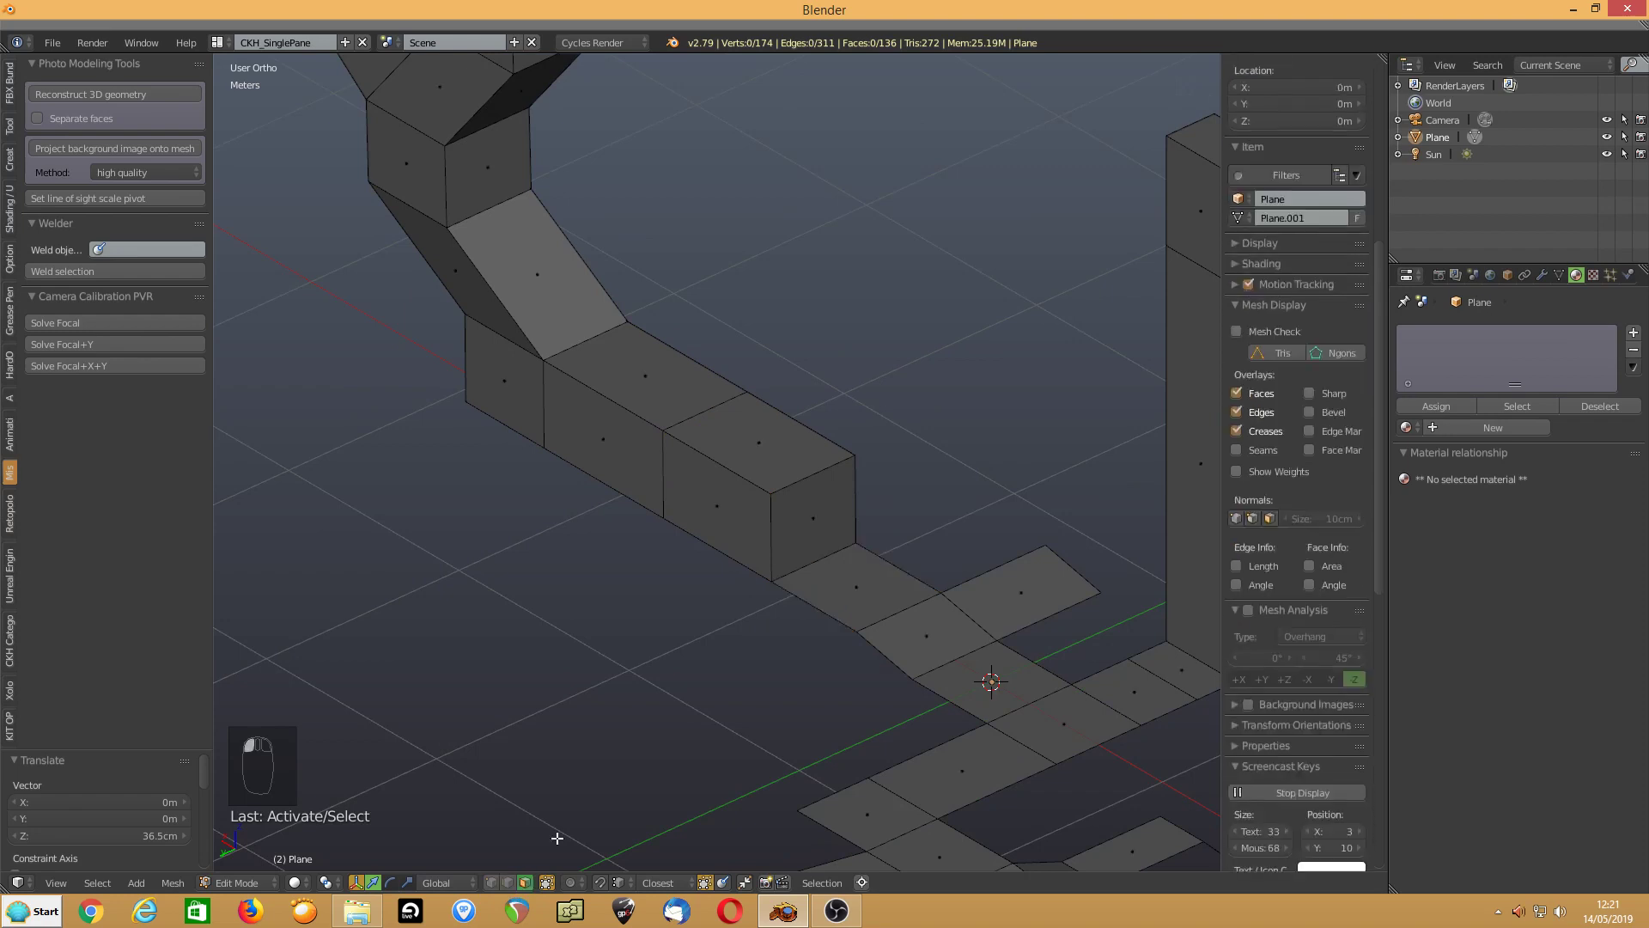
{"action": "key", "text": "f"}
{"action": "key", "text": "Delete"}
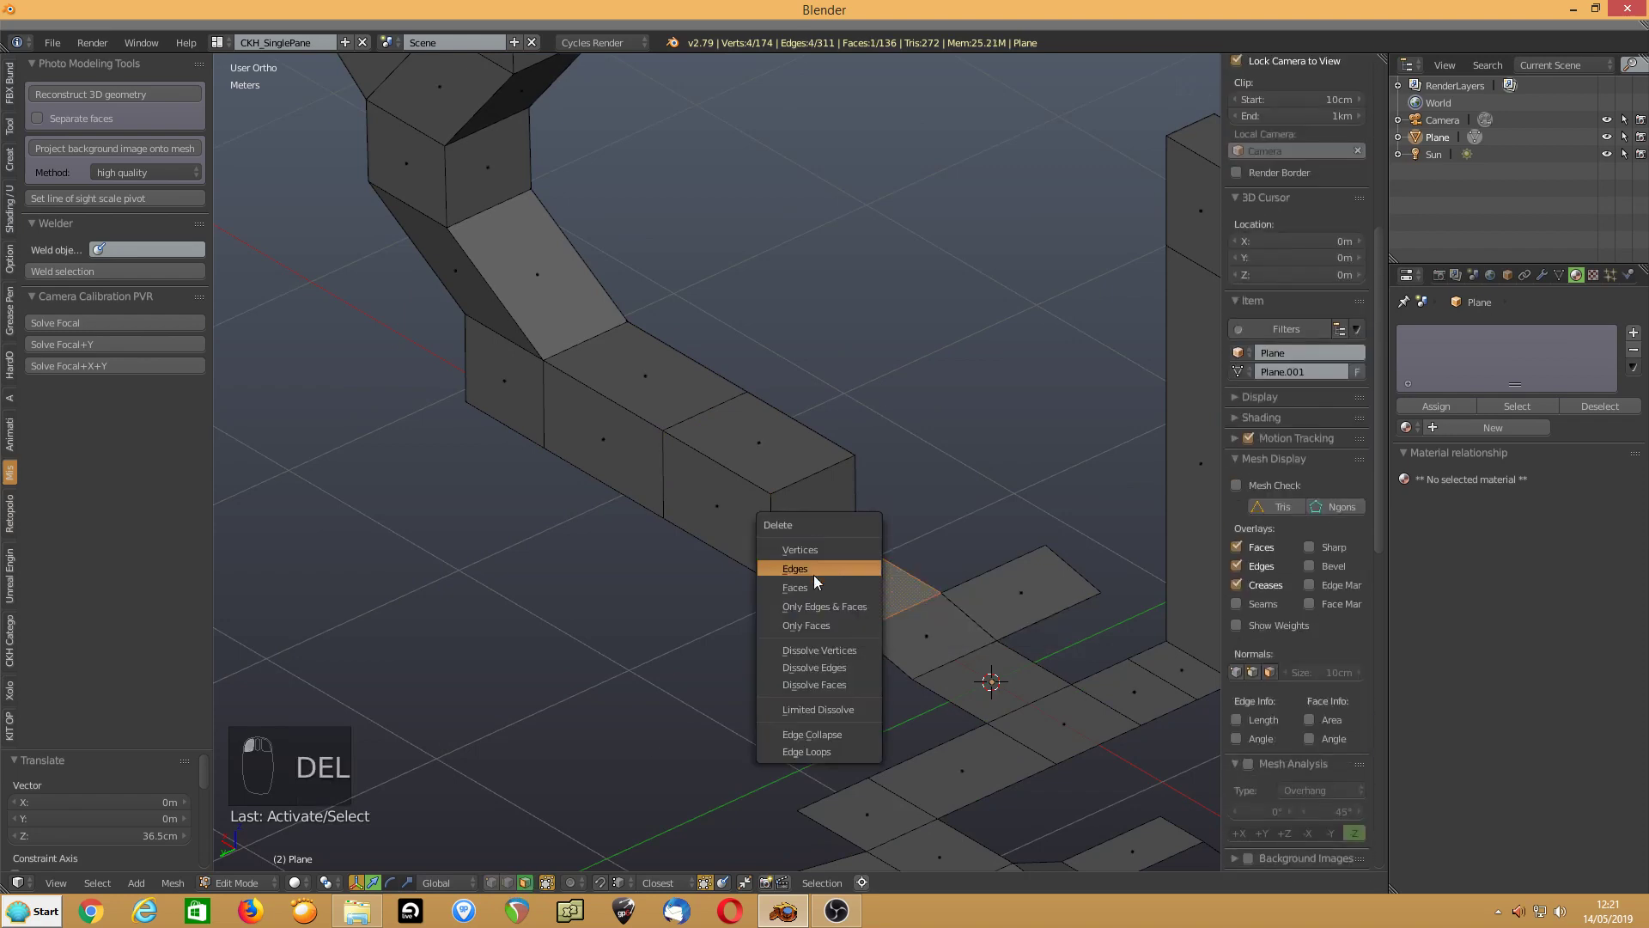
{"action": "left_click", "coordinate": [859, 587]}
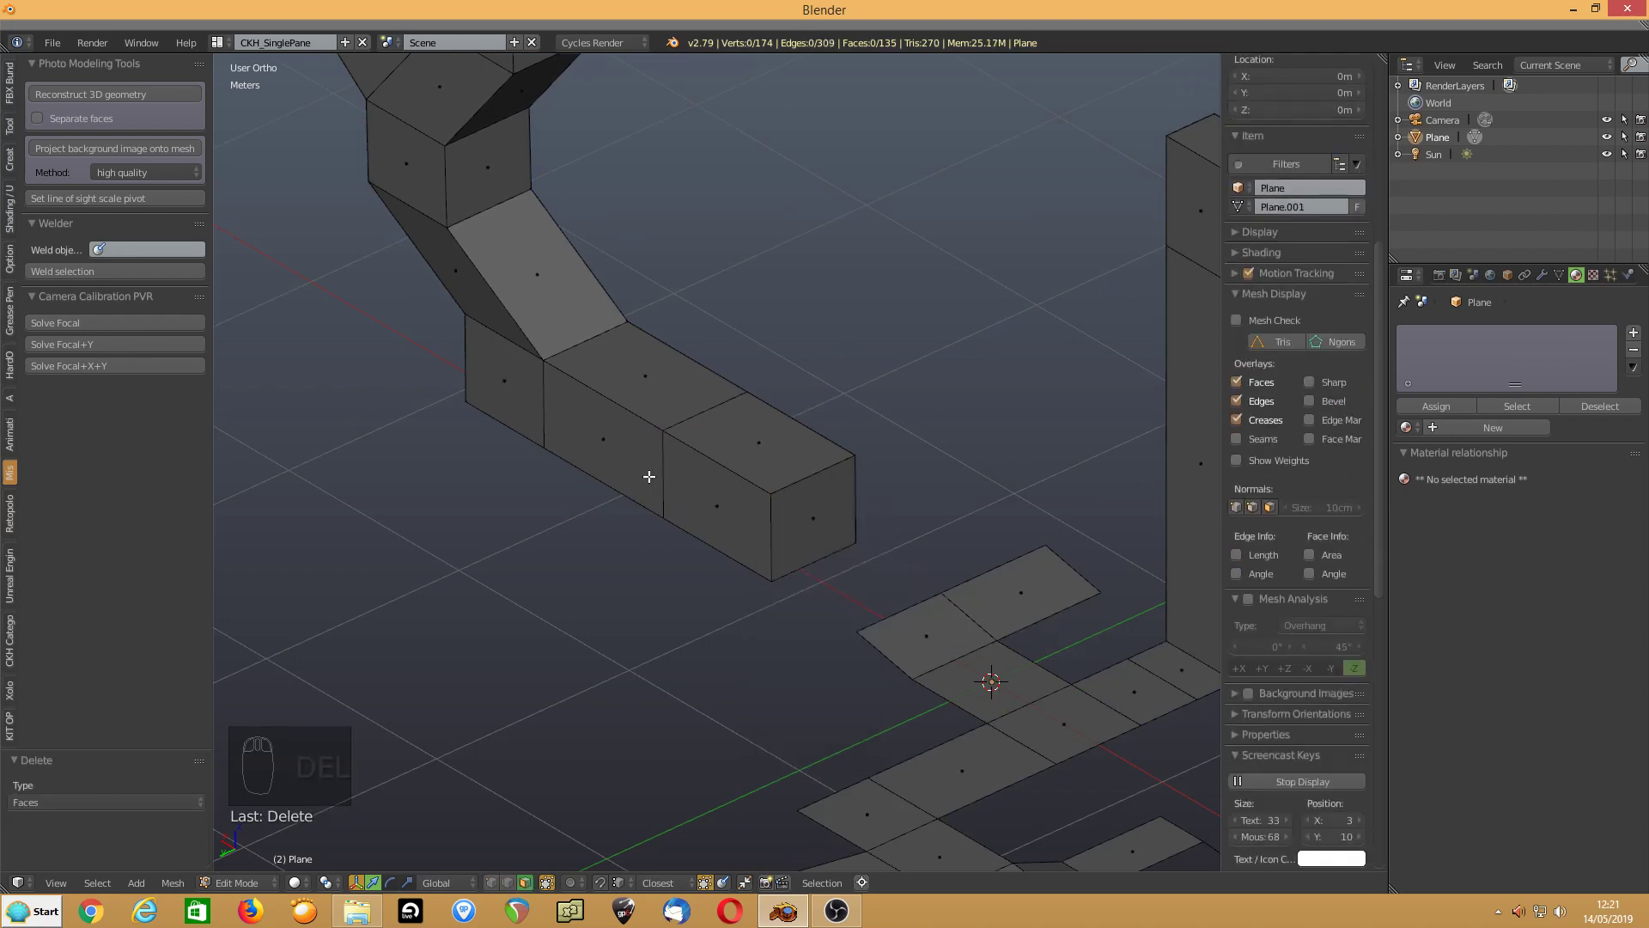
Select the end segment of the column's base block by growing from its end face, and subdivide its faces twice
{"action": "right_click", "coordinate": [758, 472]}
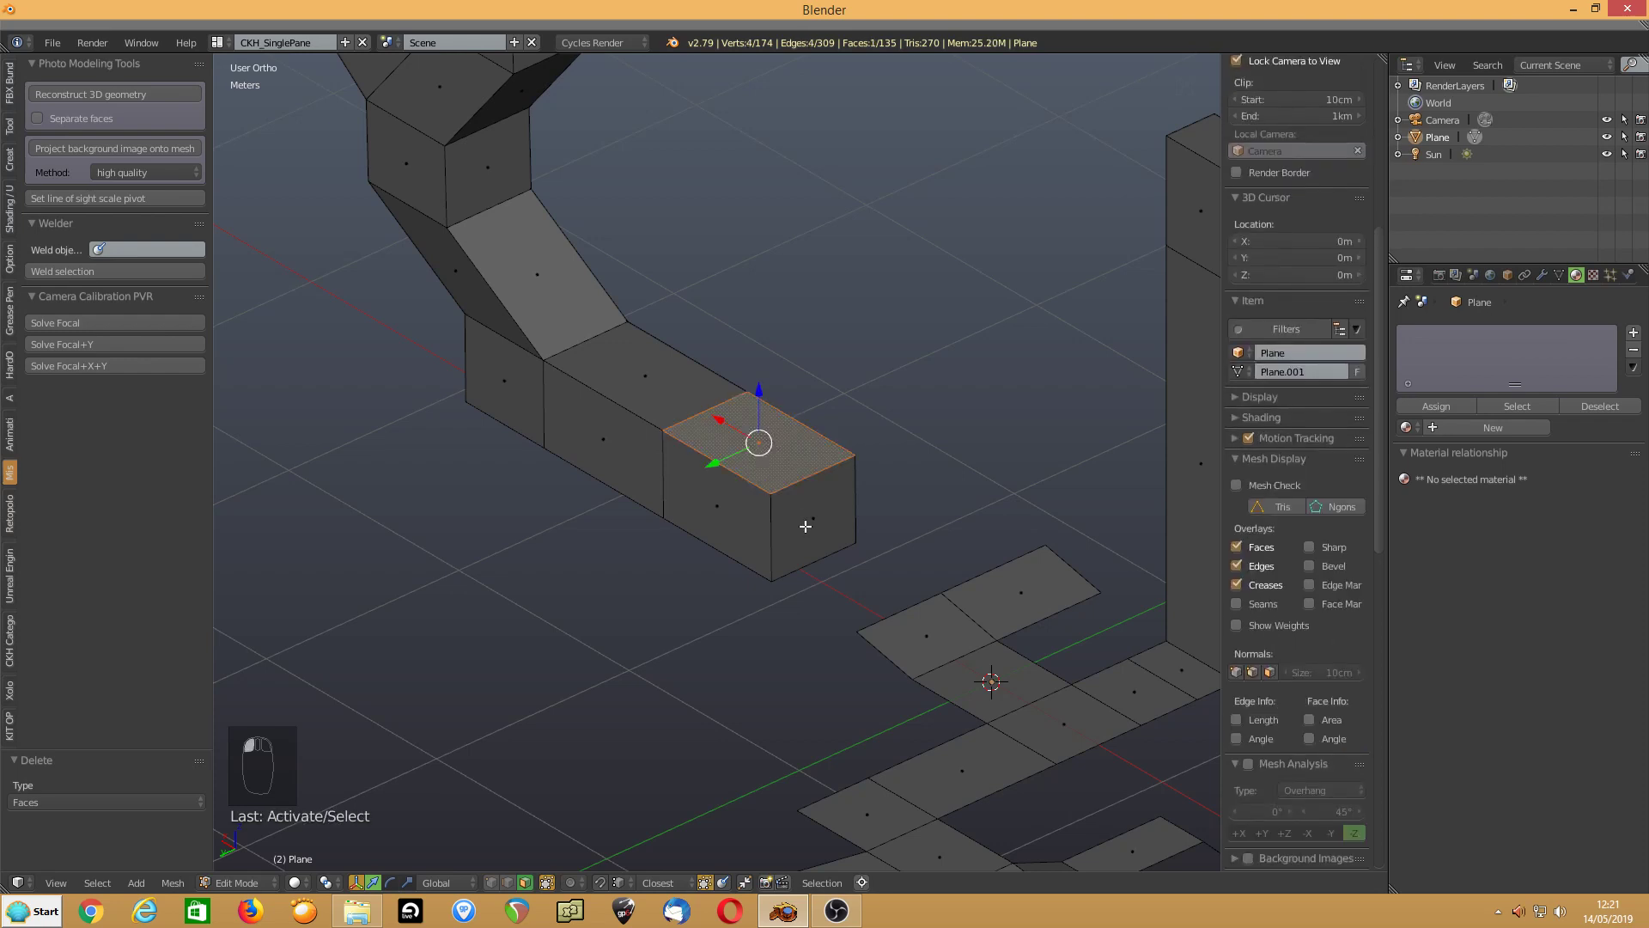
{"action": "right_click", "coordinate": [795, 523]}
{"action": "key", "text": "ctrl+KP_Add"}
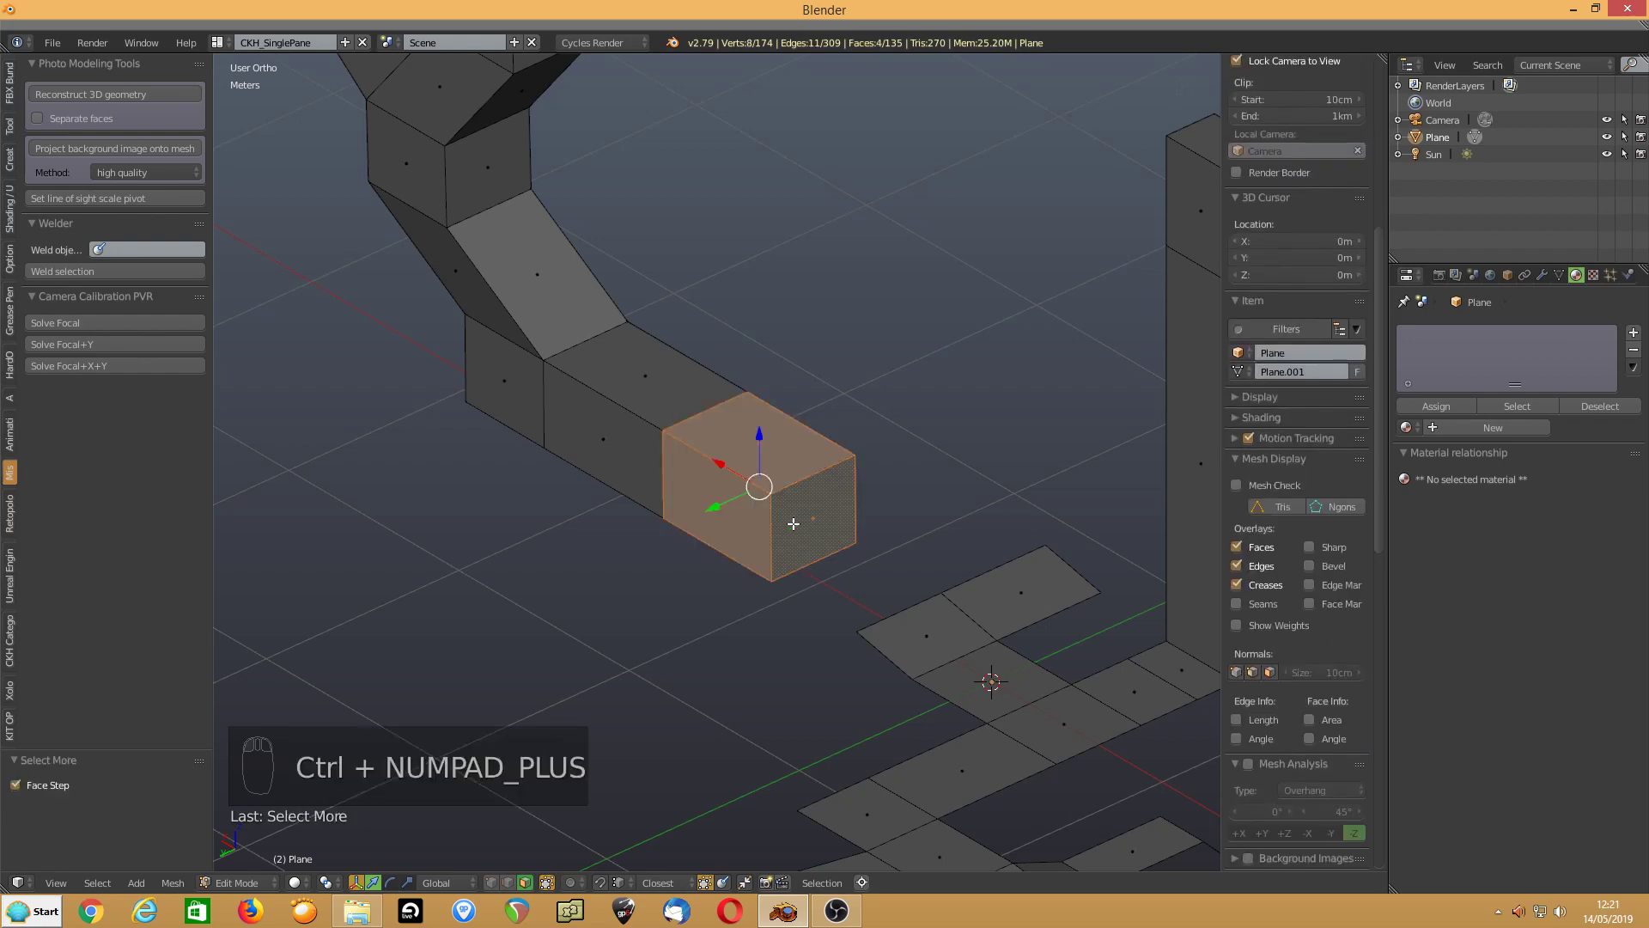
{"action": "key", "text": "w"}
{"action": "left_click", "coordinate": [791, 523]}
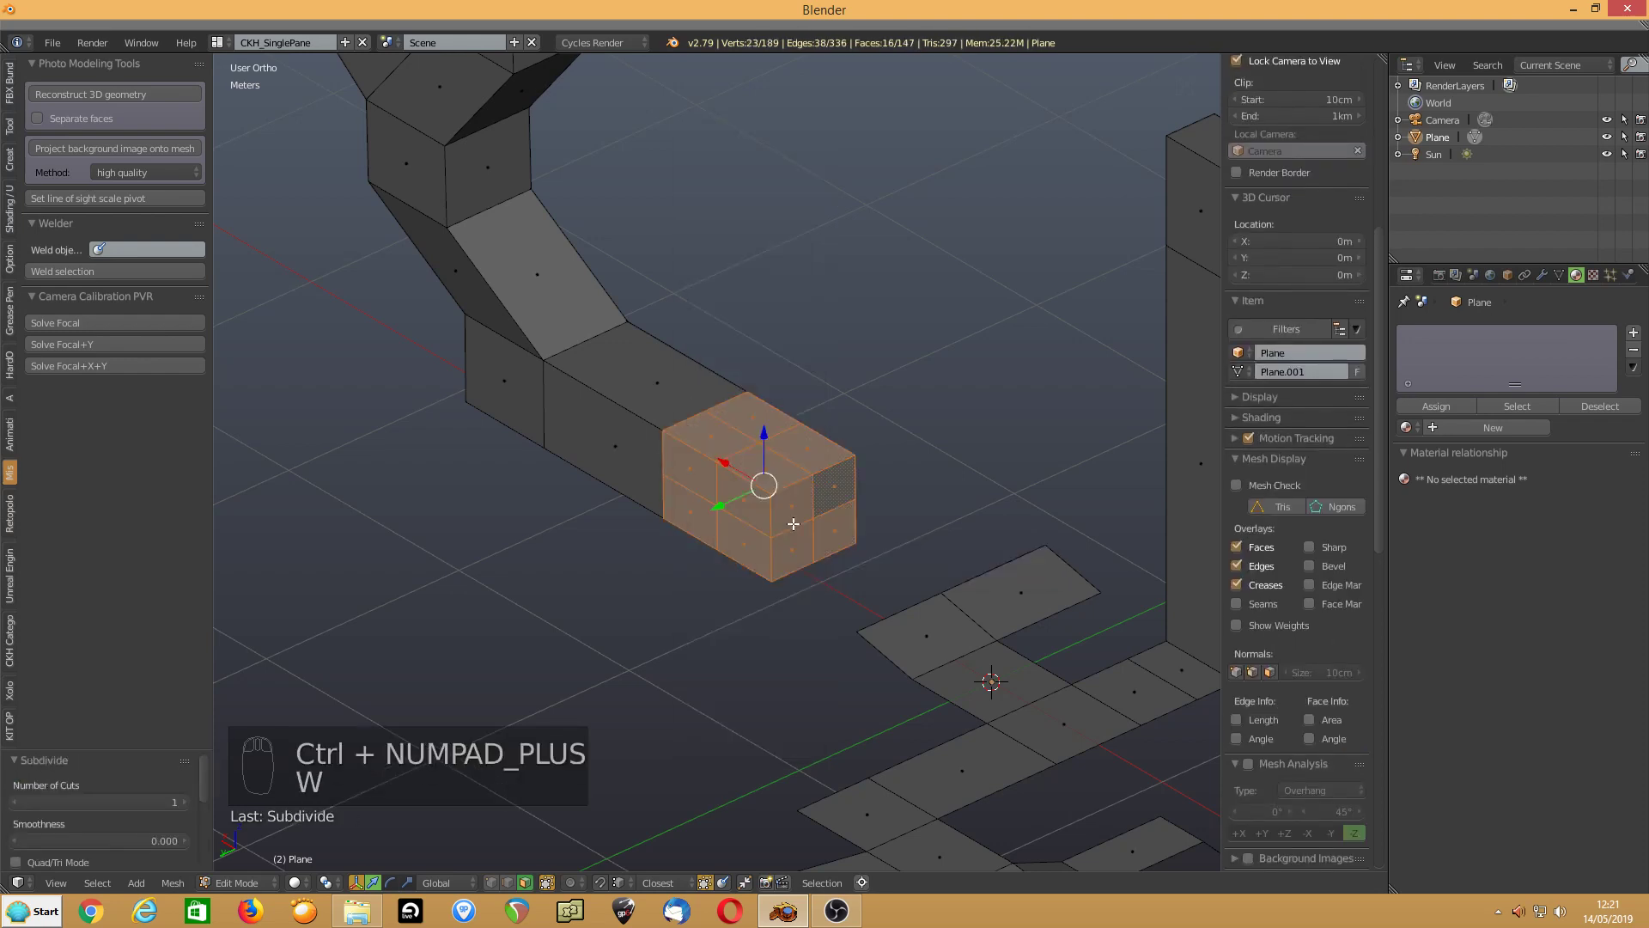
{"action": "key", "text": "w"}
{"action": "left_click", "coordinate": [792, 523]}
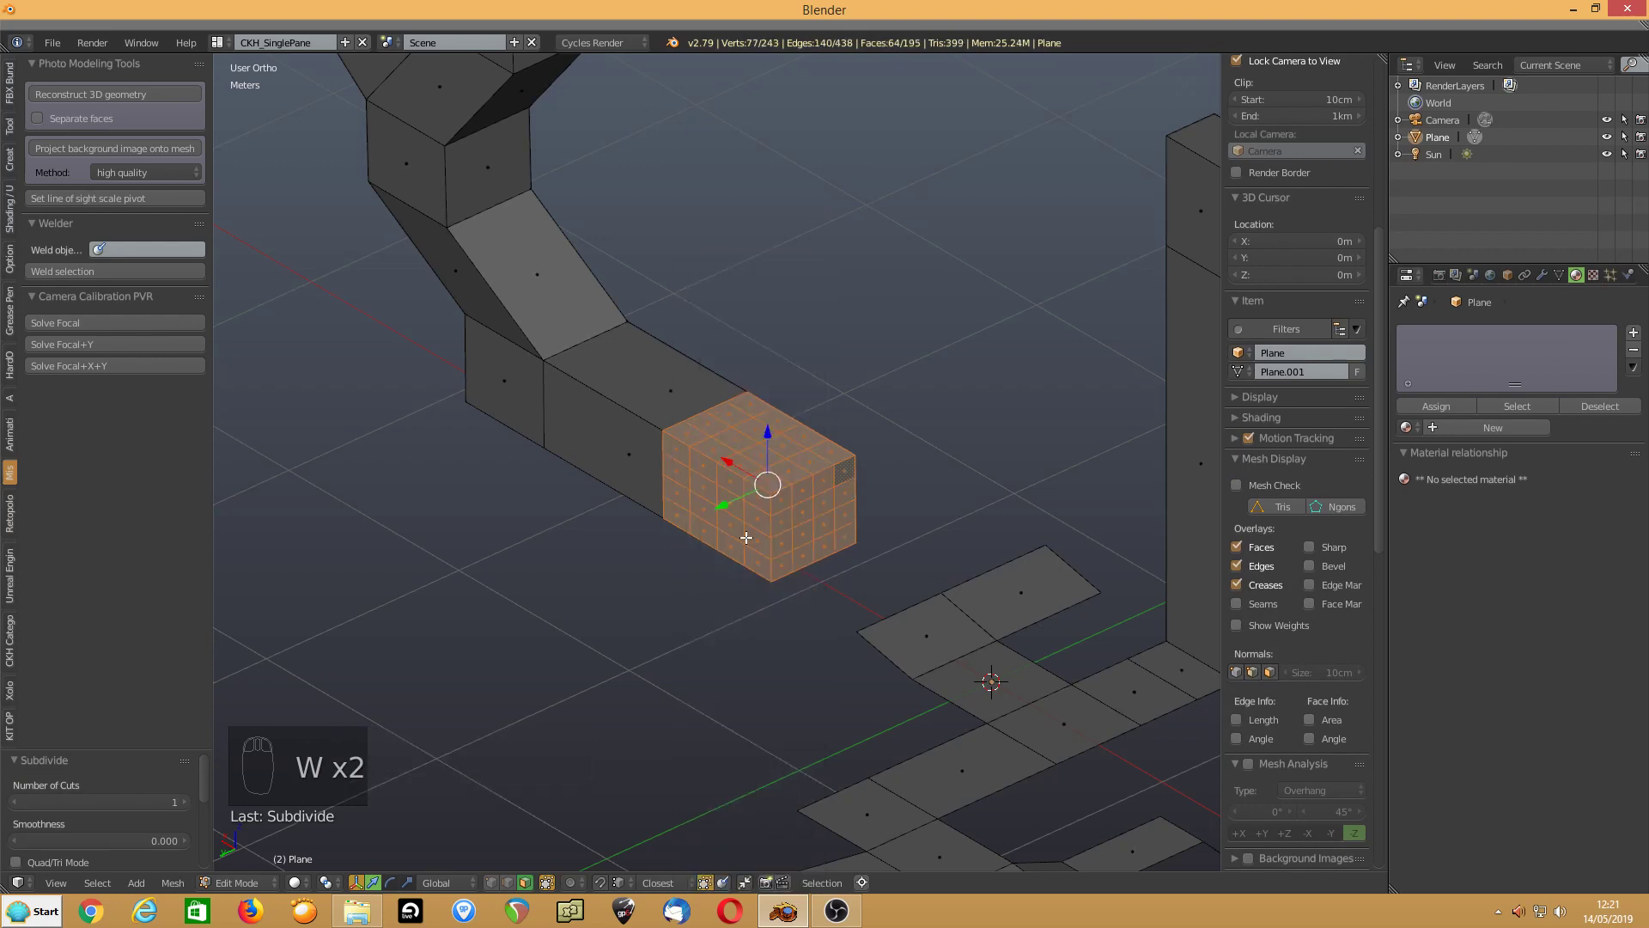
Circle-select the patch of small faces wrapping the near upper corner of the subdivided block
{"action": "right_click", "coordinate": [757, 519]}
{"action": "scroll", "coordinate": [756, 520], "scroll_direction": "up", "scroll_amount": 3}
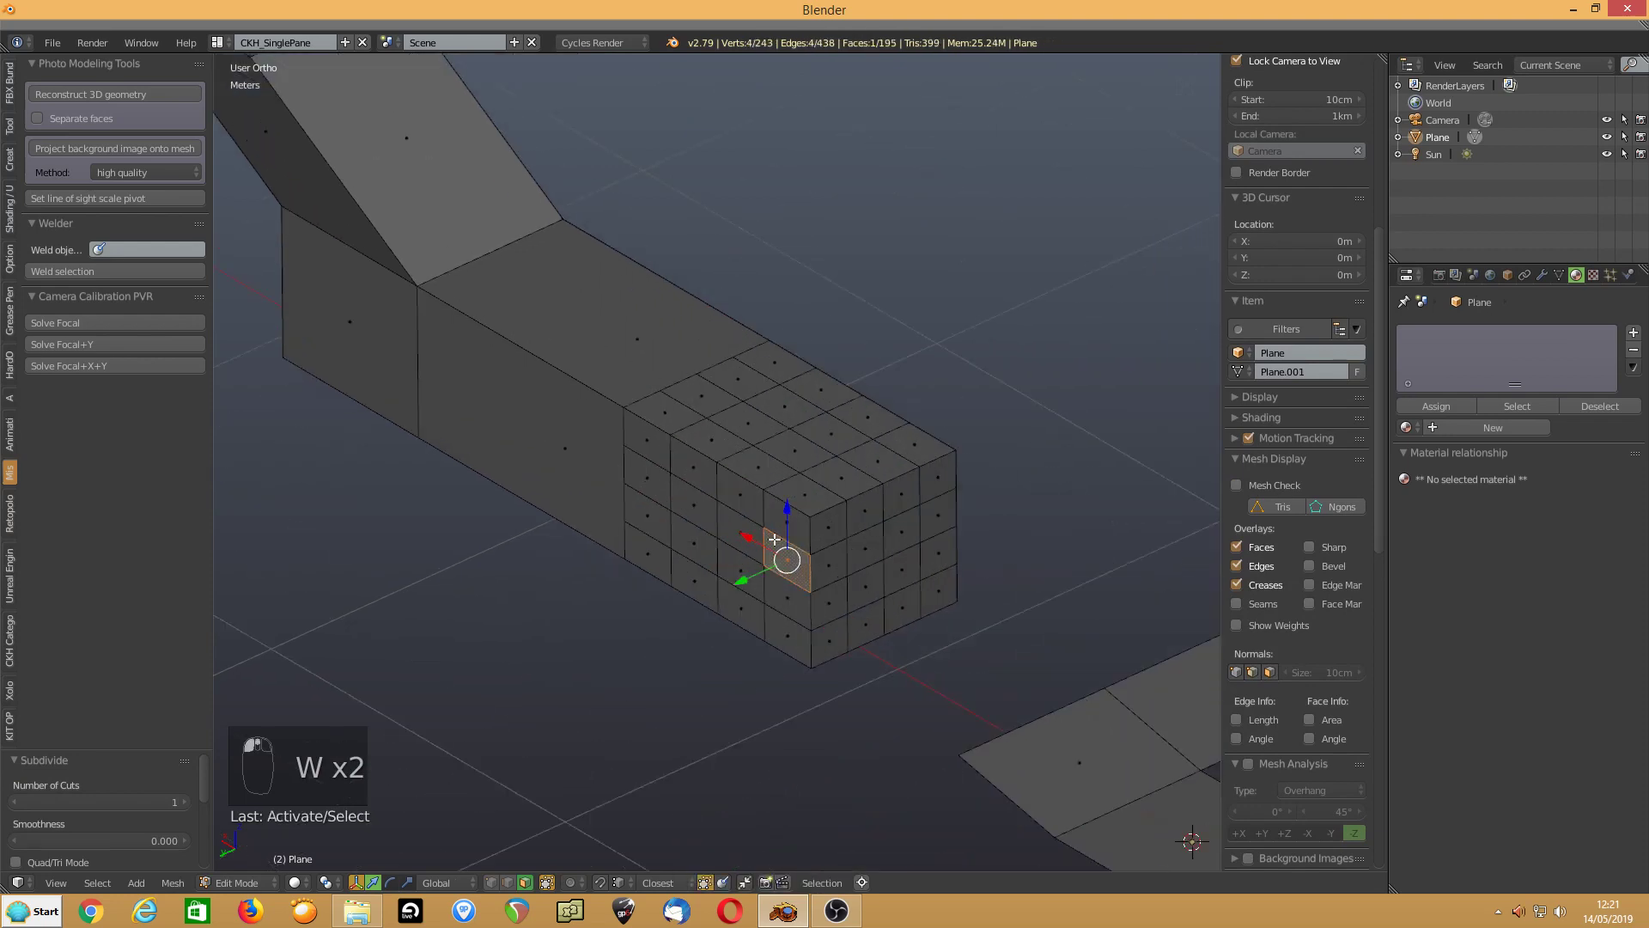
{"action": "right_click", "coordinate": [811, 503]}
{"action": "key", "text": "c"}
{"action": "mouse_move", "coordinate": [796, 508]}
{"action": "left_mouse_down"}
{"action": "mouse_move", "coordinate": [824, 519]}
{"action": "mouse_move", "coordinate": [782, 503]}
{"action": "mouse_move", "coordinate": [770, 523]}
{"action": "left_mouse_up"}
{"action": "right_click", "coordinate": [766, 506]}
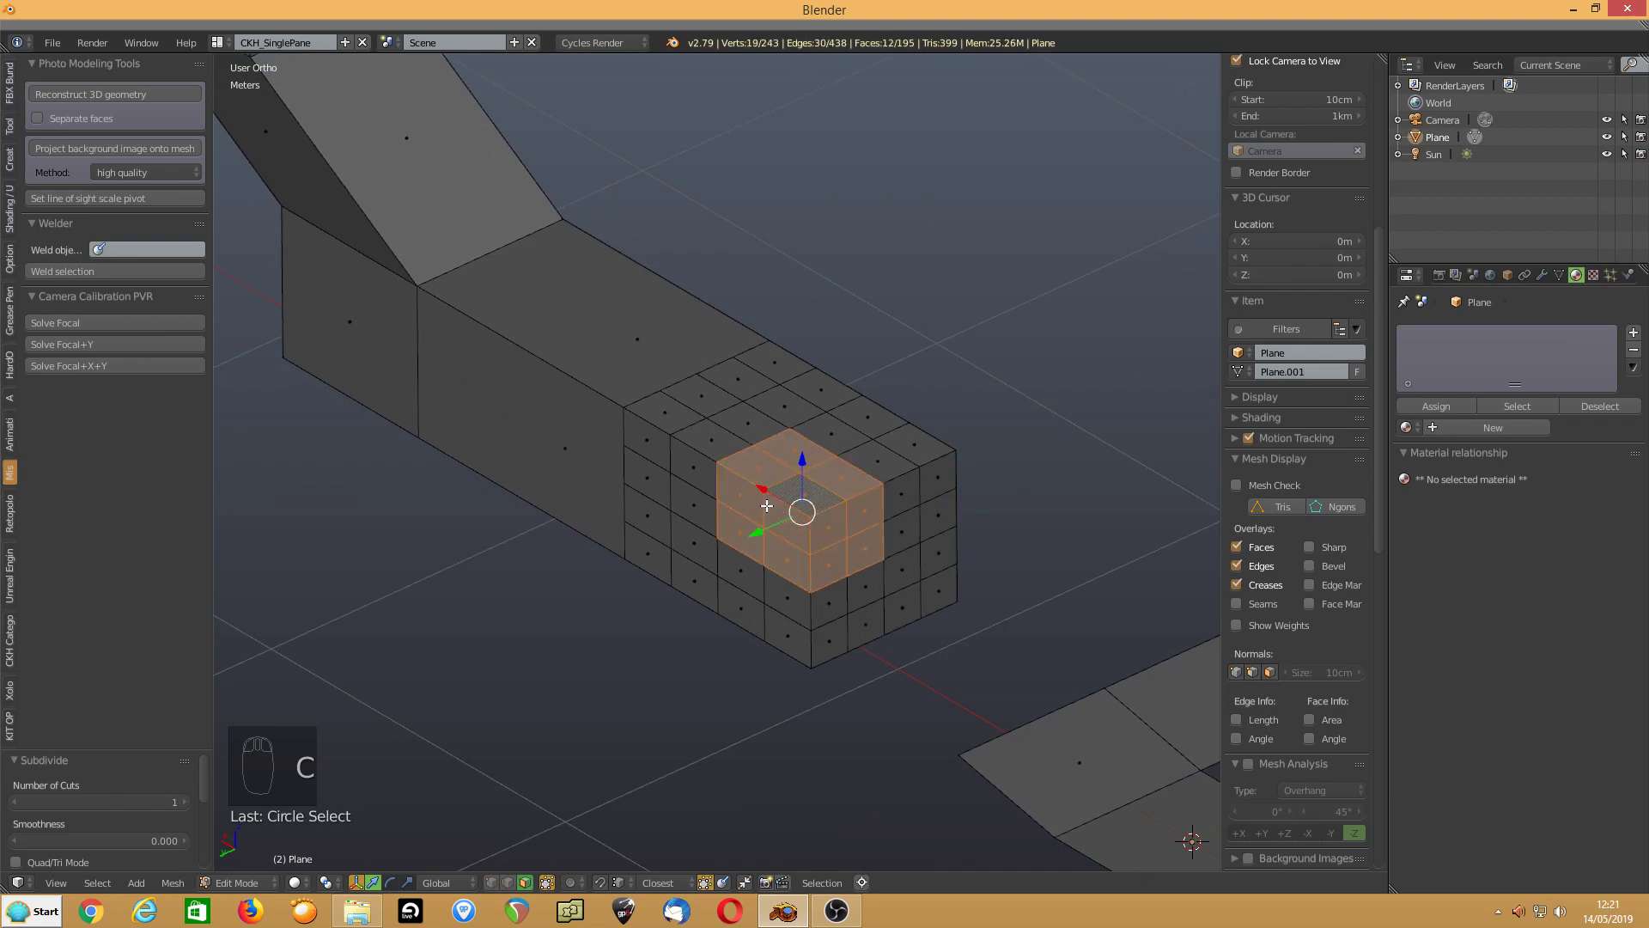
Try an ordinary region extrusion of the selected corner faces and move them along the global X axis
{"action": "key", "text": "e"}
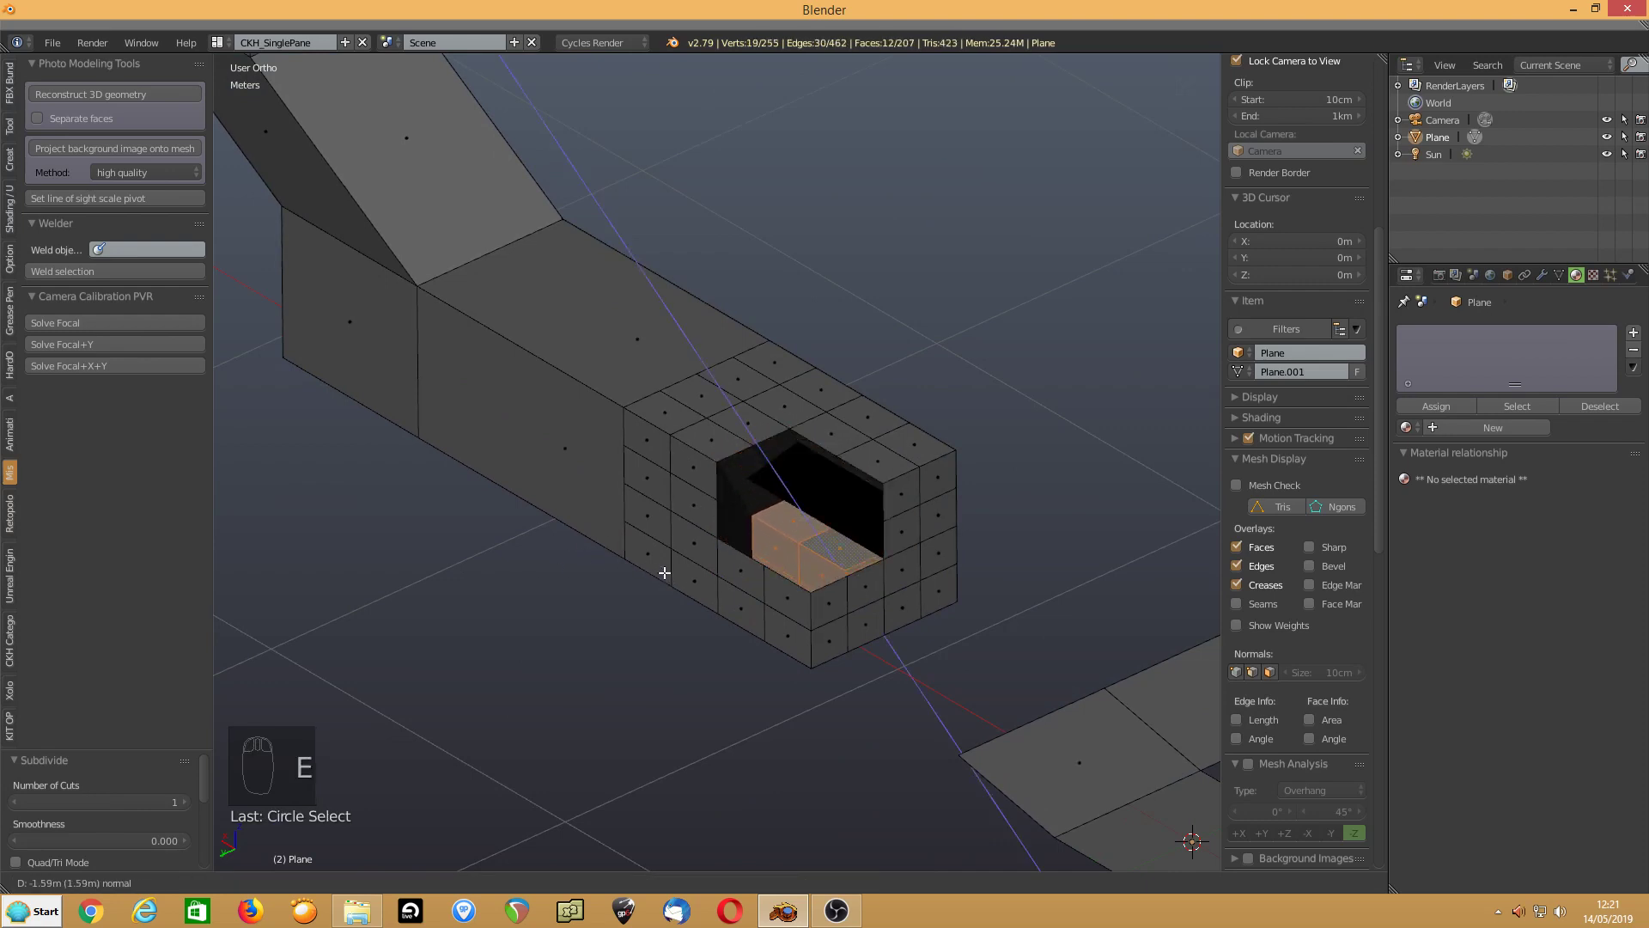
{"action": "left_click", "coordinate": [633, 492]}
{"action": "key", "text": "g"}
{"action": "key", "text": "x"}
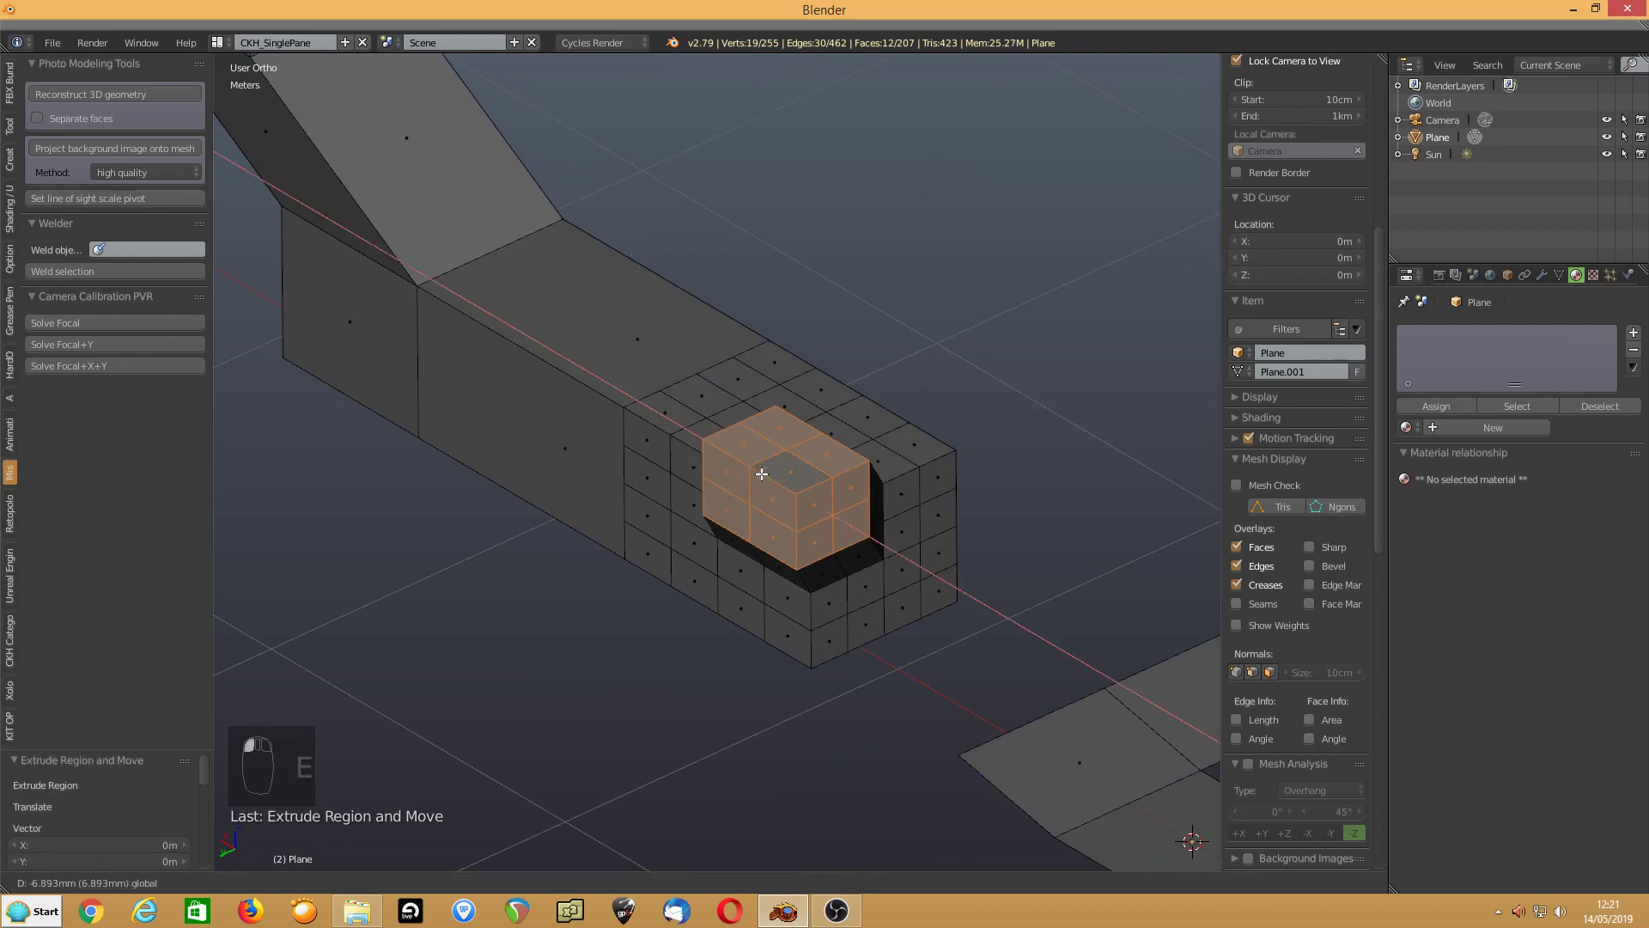
{"action": "left_click", "coordinate": [847, 554]}
{"action": "left_click_drag", "start_coordinate": [809, 552], "coordinate": [731, 587]}
{"action": "mouse_move", "coordinate": [755, 615]}
{"action": "middle_mouse_down"}
{"action": "mouse_move", "coordinate": [647, 533]}
{"action": "mouse_move", "coordinate": [726, 568]}
{"action": "mouse_move", "coordinate": [734, 615]}
{"action": "middle_mouse_up"}
Undo the trial region extrusion and its moves, and restore the selection of the corner faces
{"action": "key", "text": "ctrl+z"}
{"action": "key", "text": "ctrl+z"}
{"action": "key", "text": "ctrl+z"}
{"action": "key", "text": "ctrl+z"}
{"action": "key", "text": "ctrl+z"}
{"action": "key", "text": "ctrl+z"}
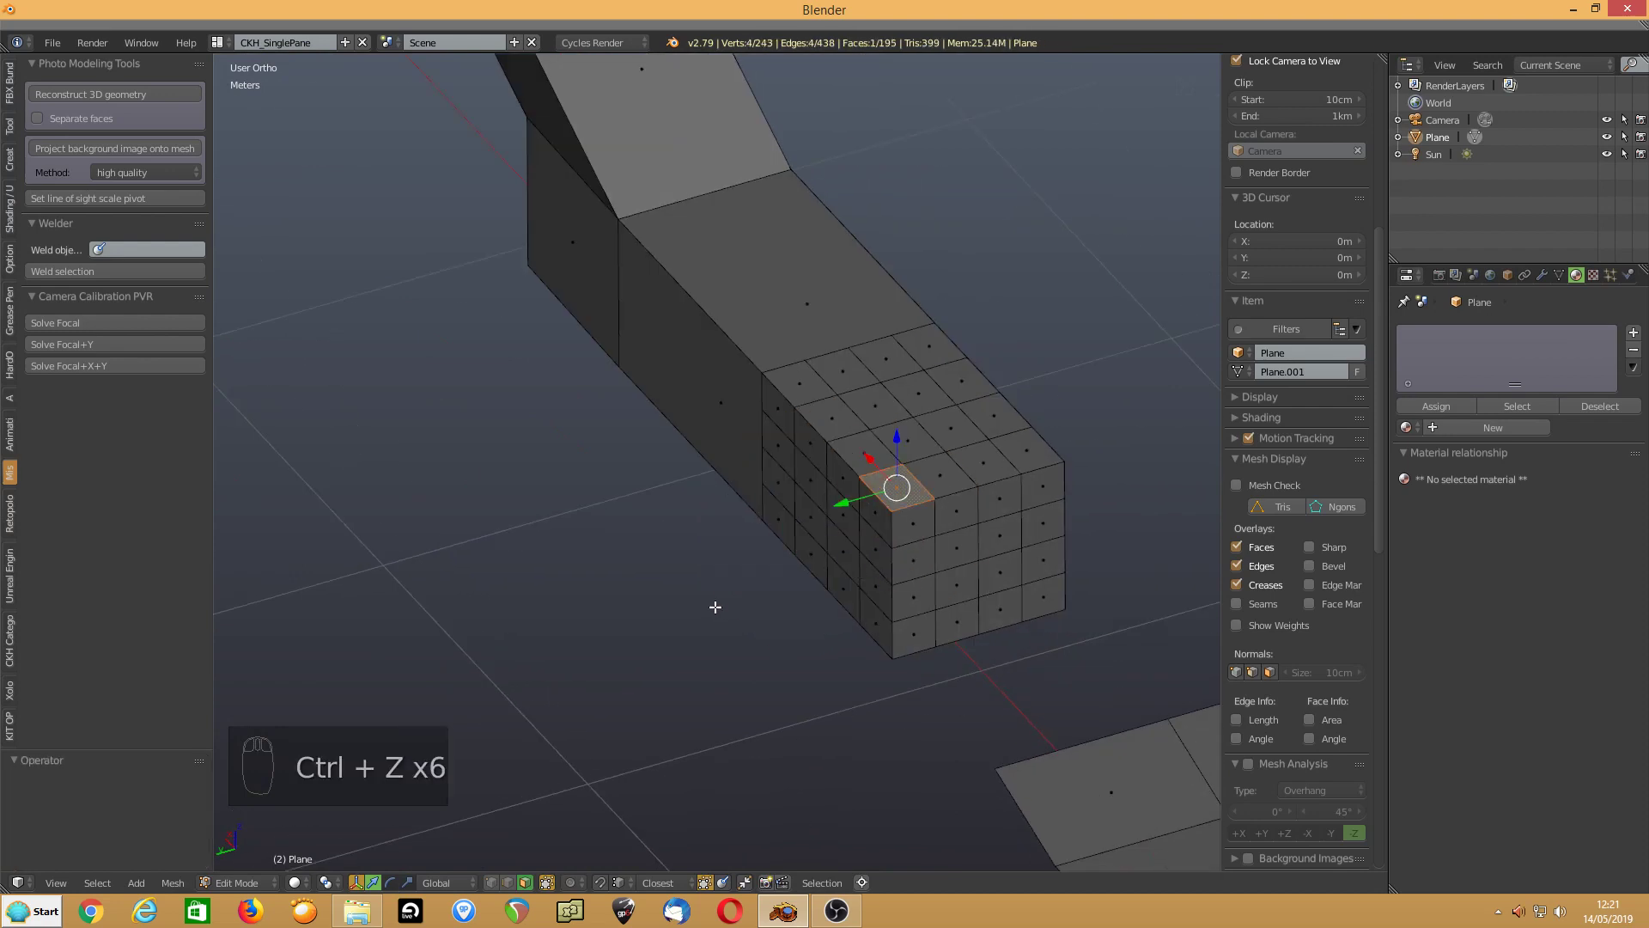
{"action": "key", "text": "ctrl+shift+z"}
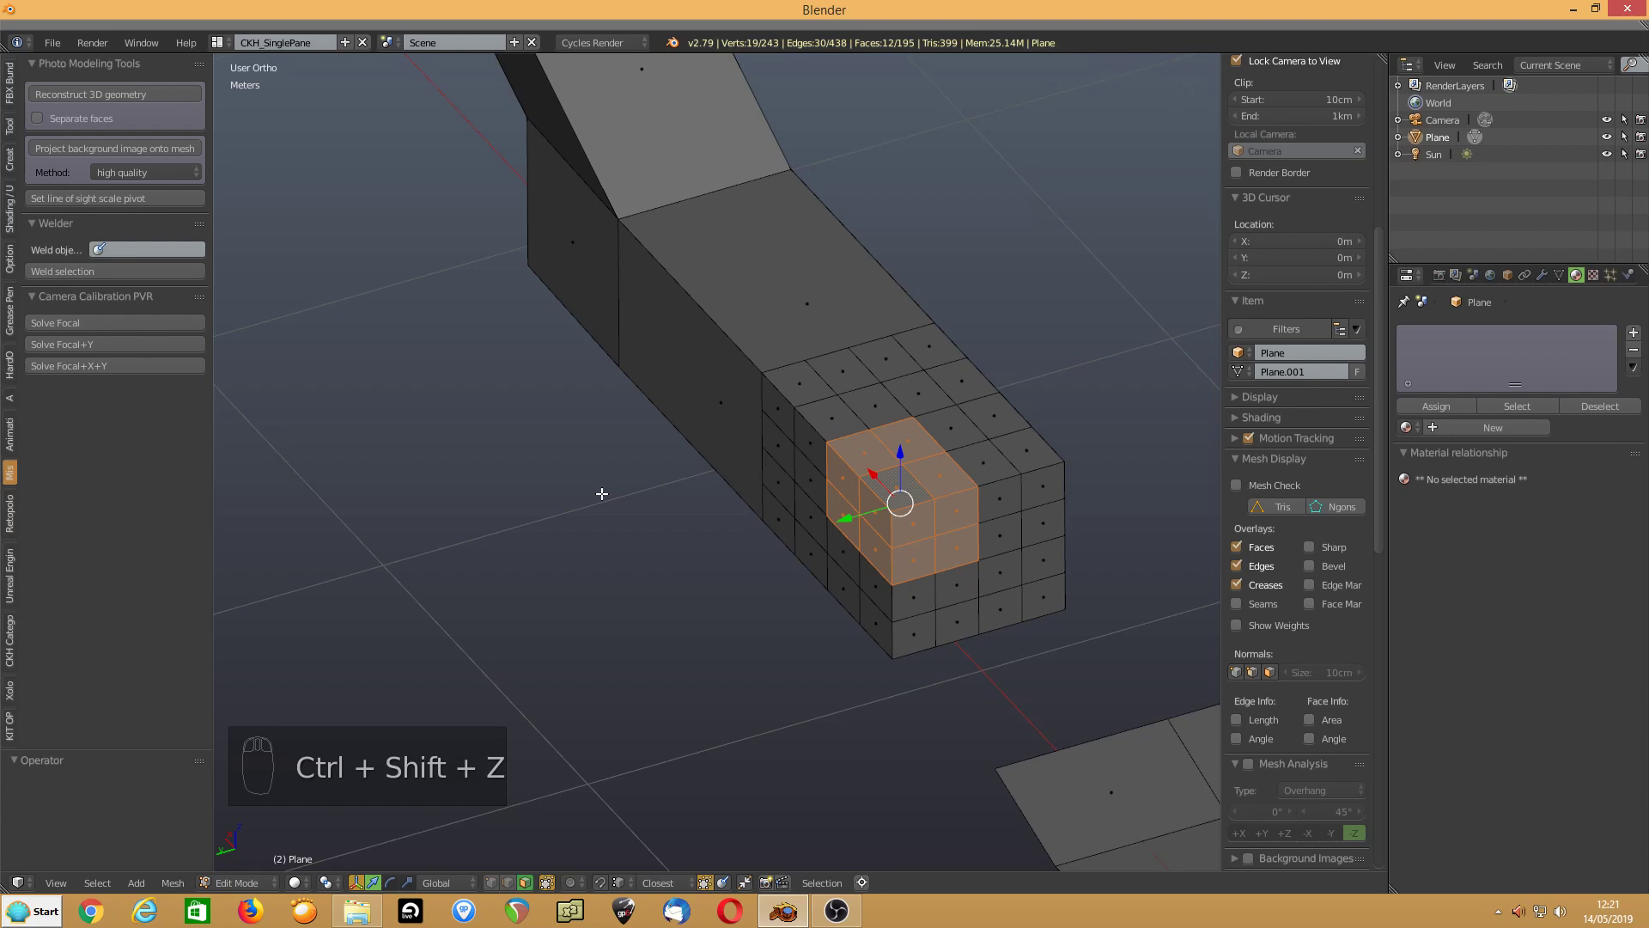
Extrude the corner faces with Region (Vertex Normals) and fatten them outward by about 0.104 with Shrink/Fatten
{"action": "key", "text": "alt+e"}
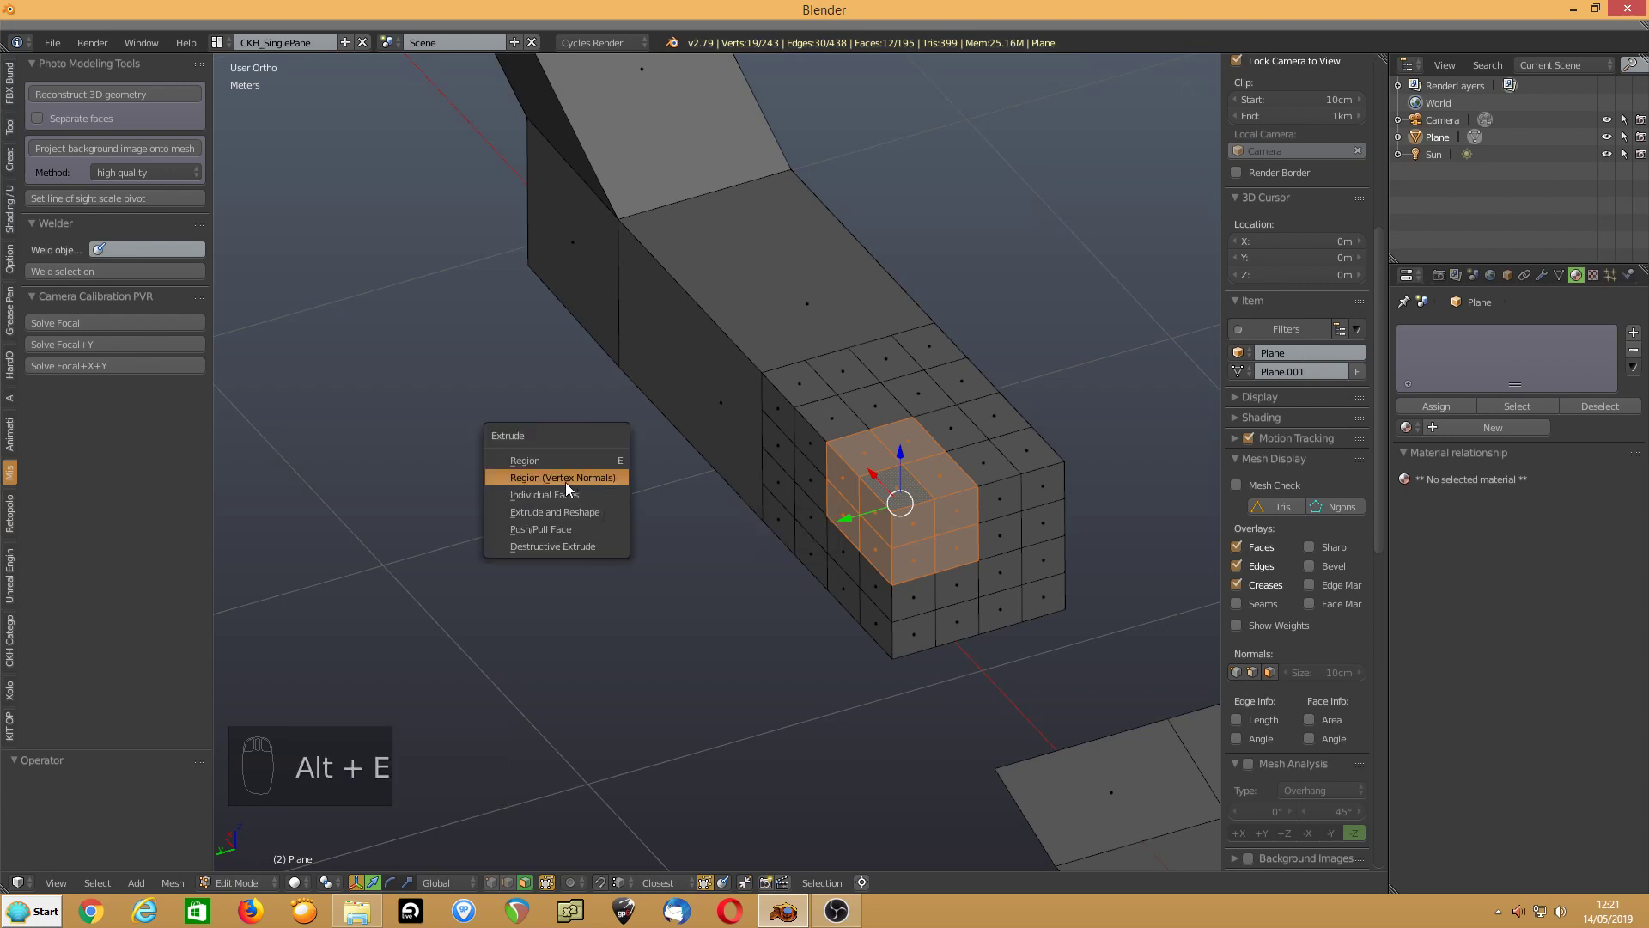
{"action": "left_click", "coordinate": [571, 479]}
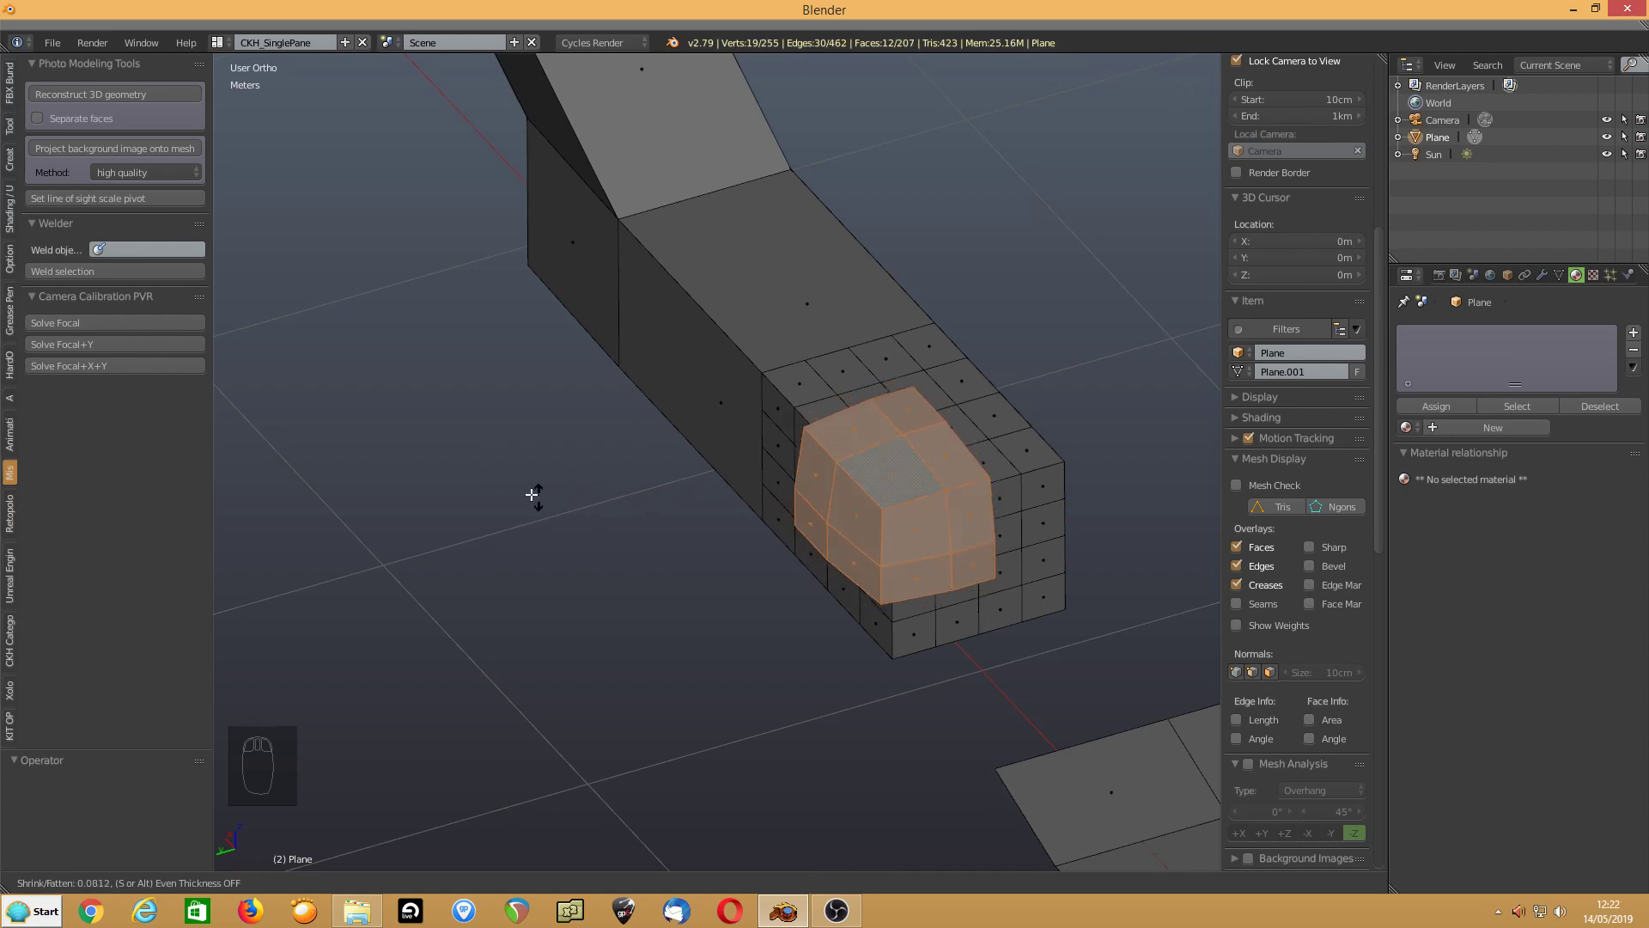
{"action": "right_click", "coordinate": [494, 483]}
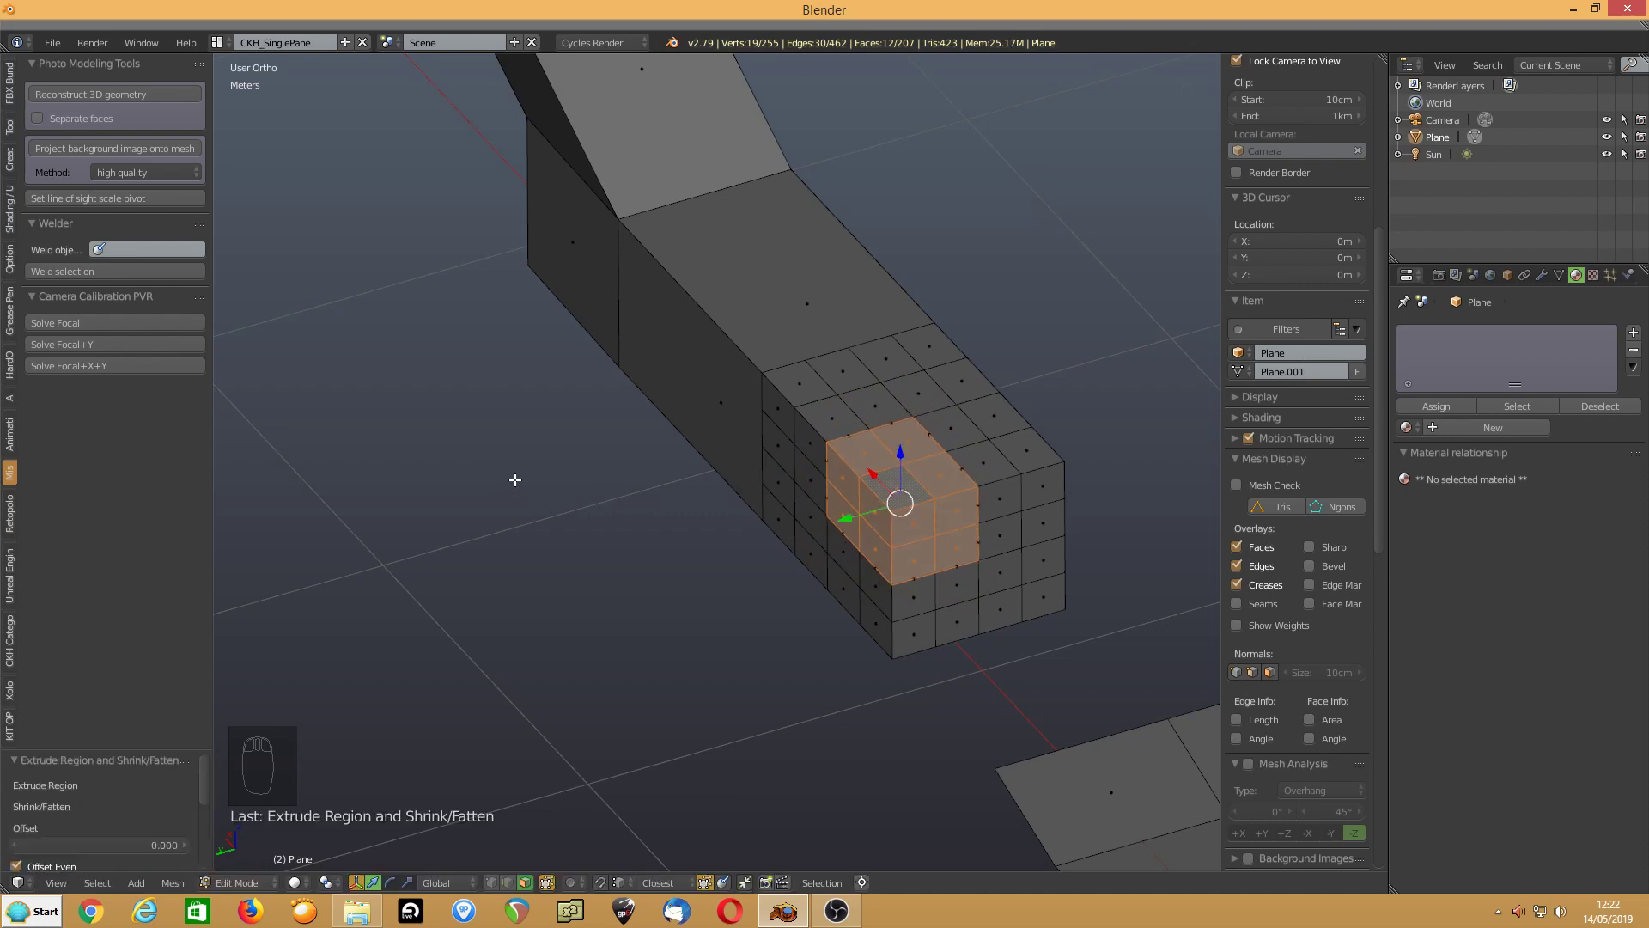
{"action": "key", "text": "alt+s"}
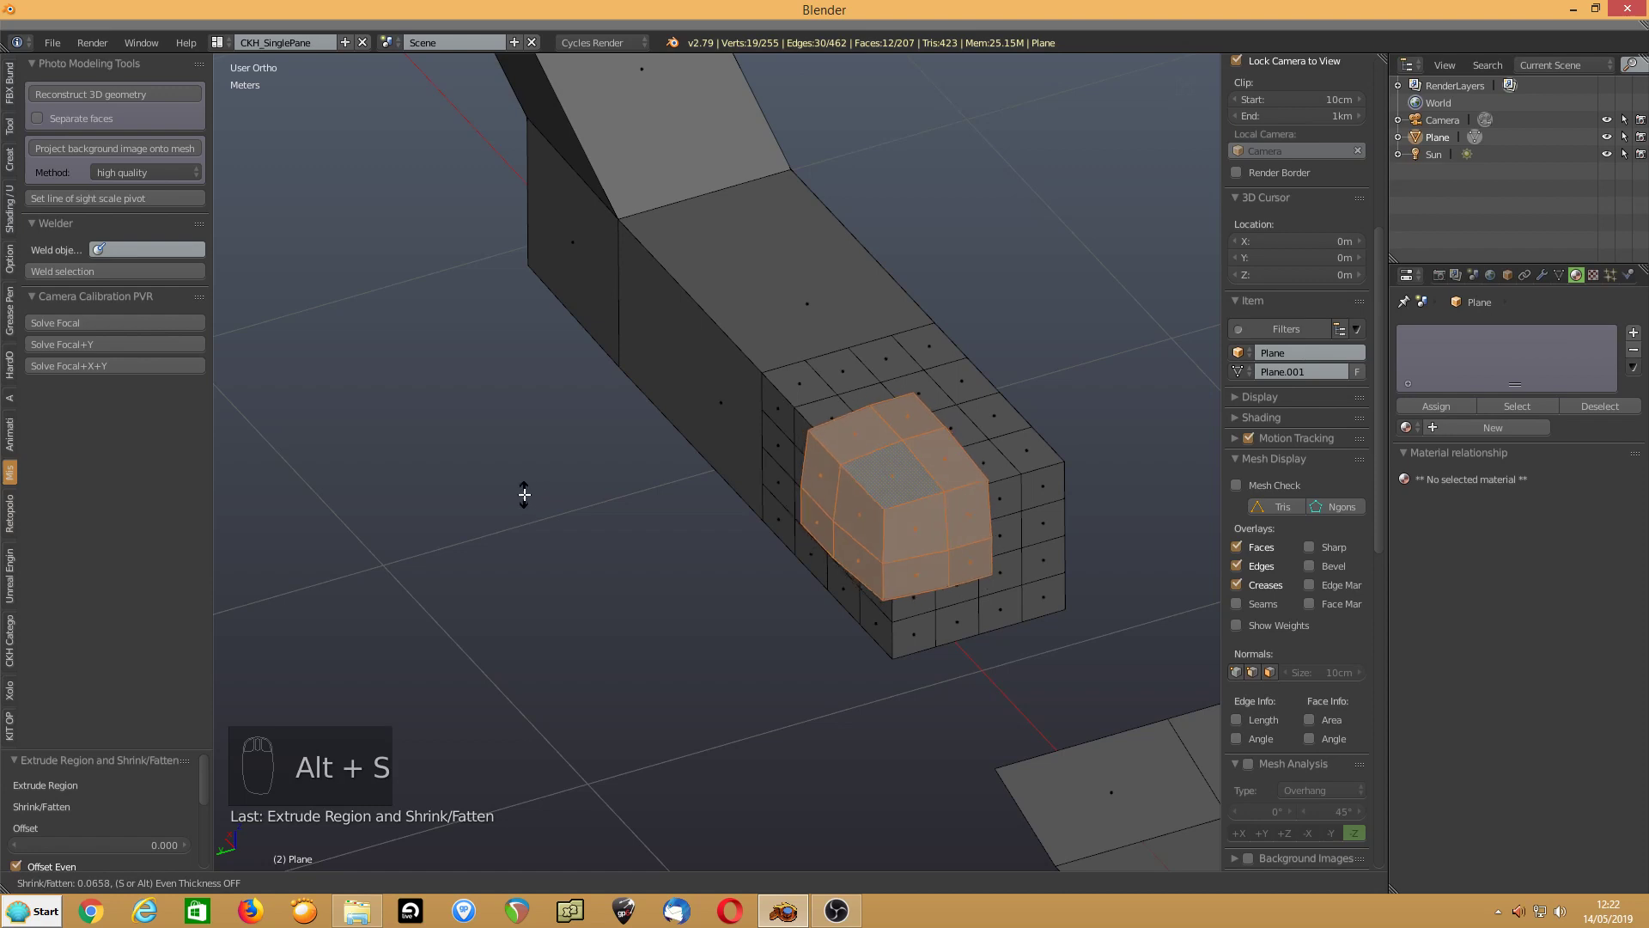
{"action": "left_click", "coordinate": [430, 532]}
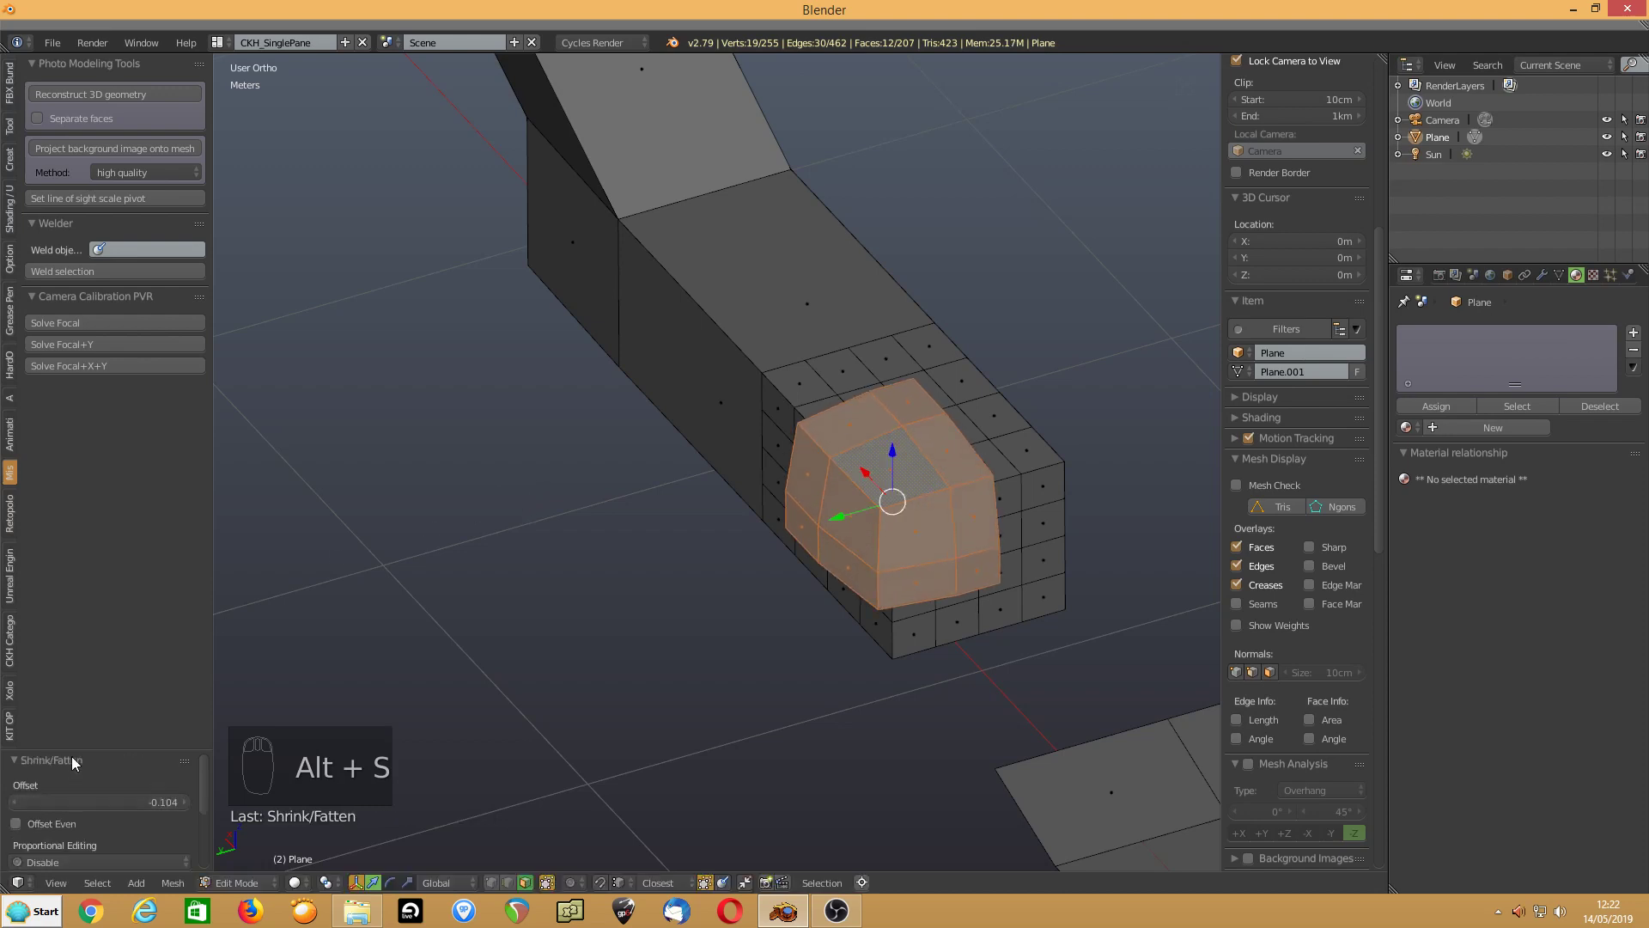
Enlarge the Shrink/Fatten operator settings and enable Offset Even for the extruded corner
{"action": "left_click_drag", "start_coordinate": [76, 749], "coordinate": [118, 522]}
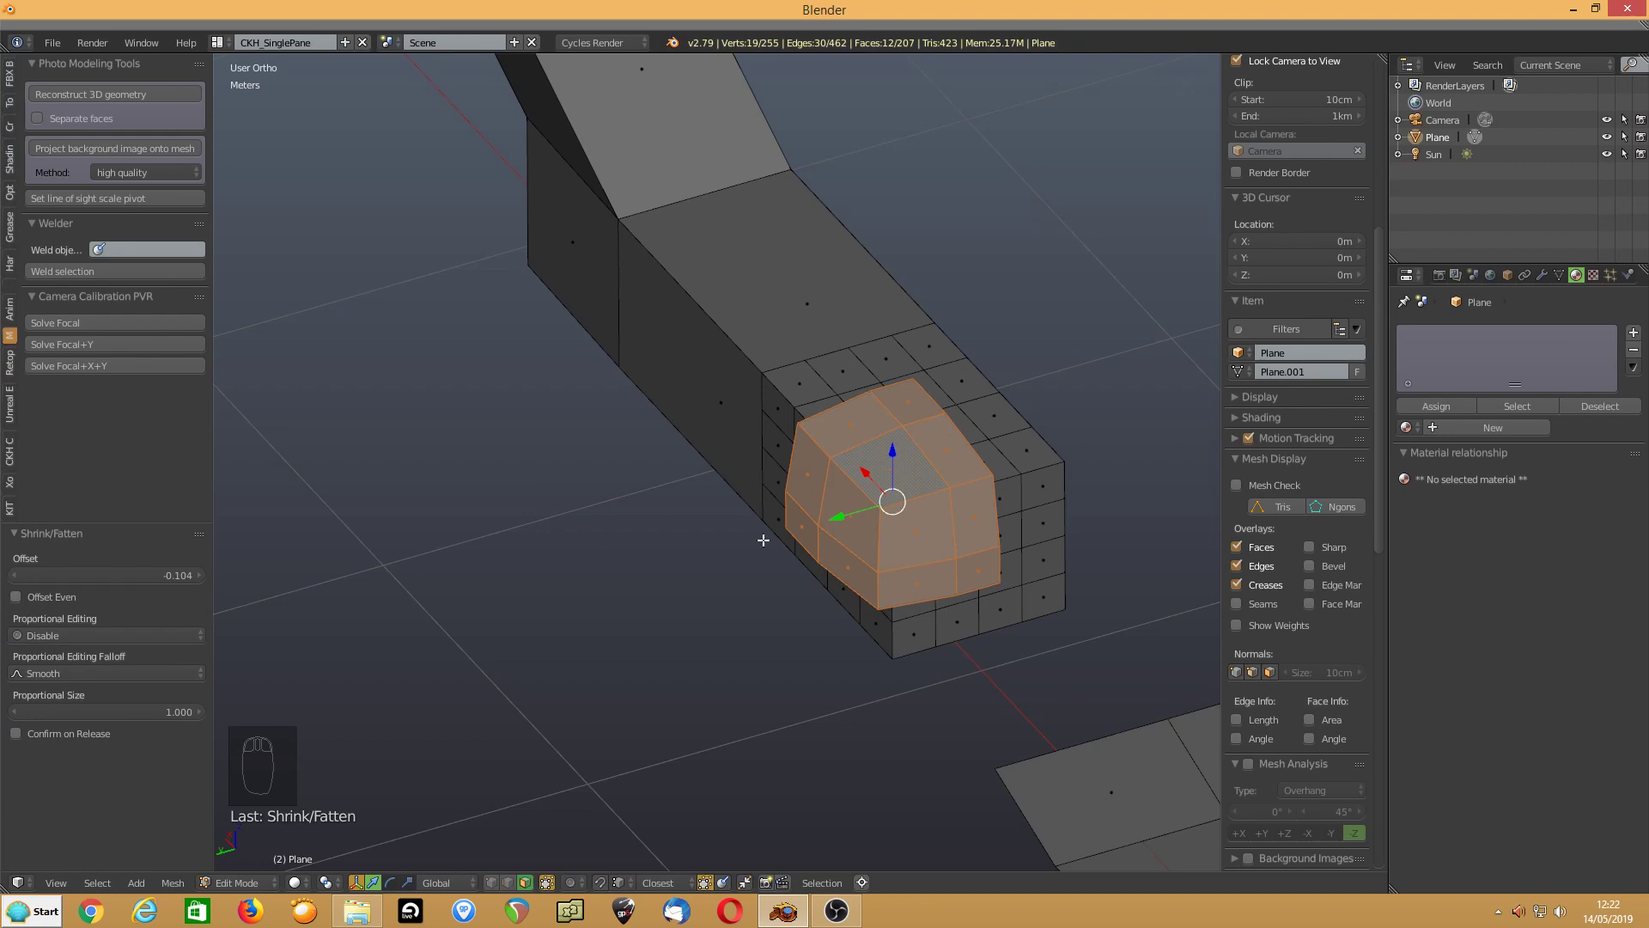
{"action": "middle_click_drag", "start_coordinate": [763, 539], "coordinate": [847, 531]}
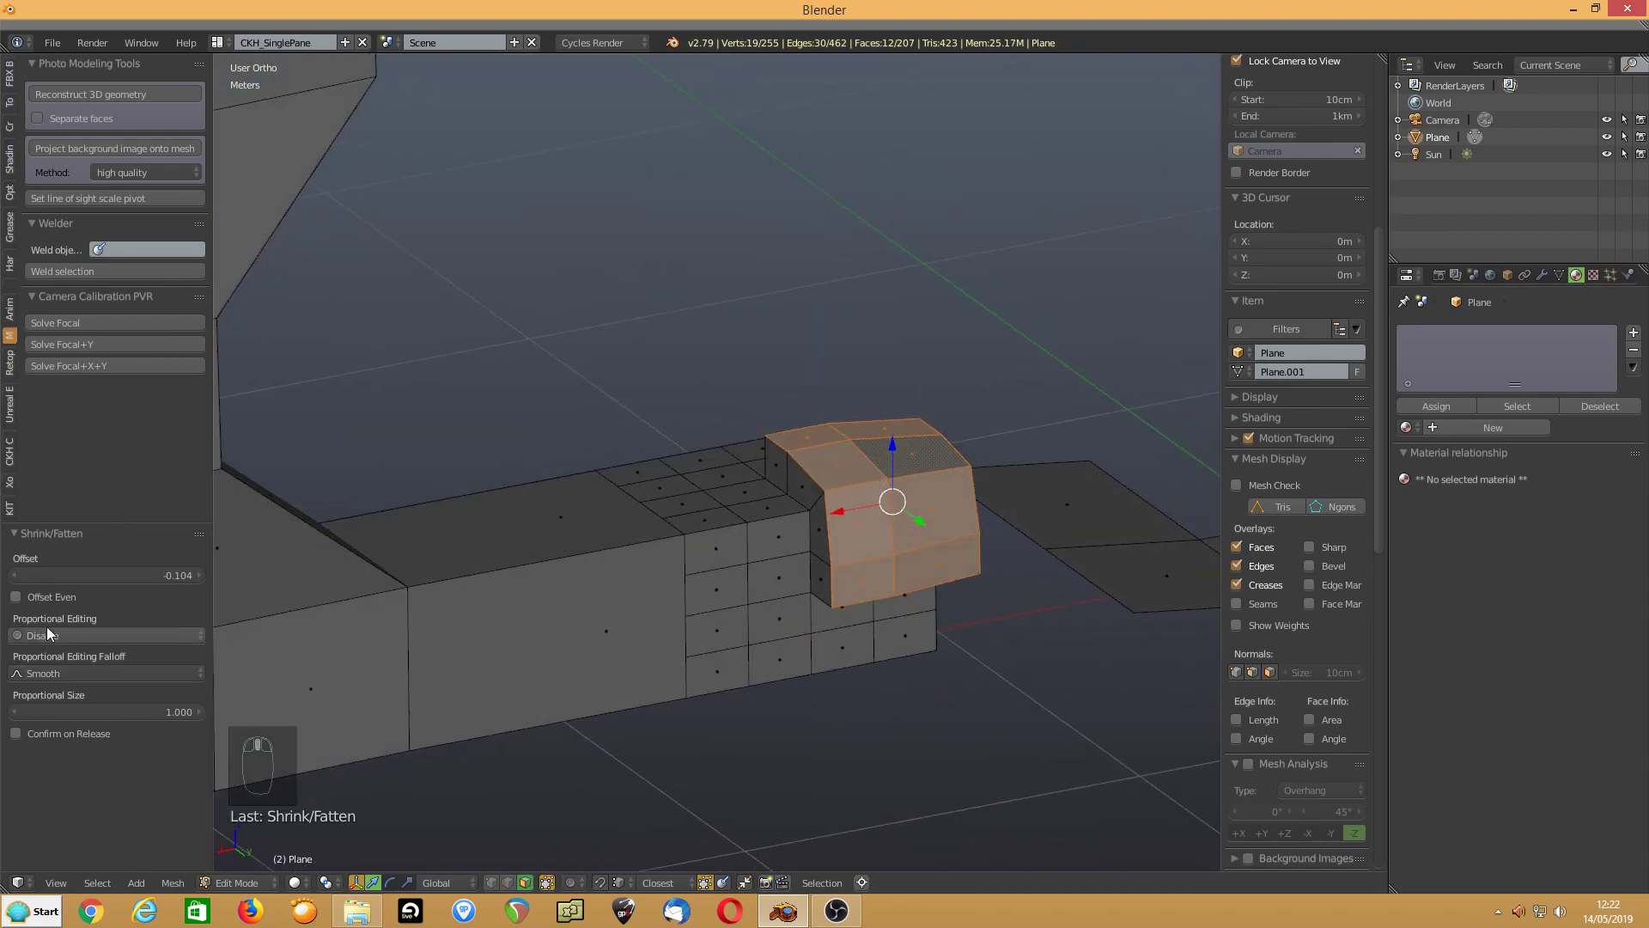
{"action": "left_click", "coordinate": [16, 597]}
Extrude the three faces meeting at the block's other upper corner with Region (Vertex Normals) by about 0.116, with Offset Even enabled
{"action": "middle_click_drag", "start_coordinate": [643, 560], "coordinate": [858, 562]}
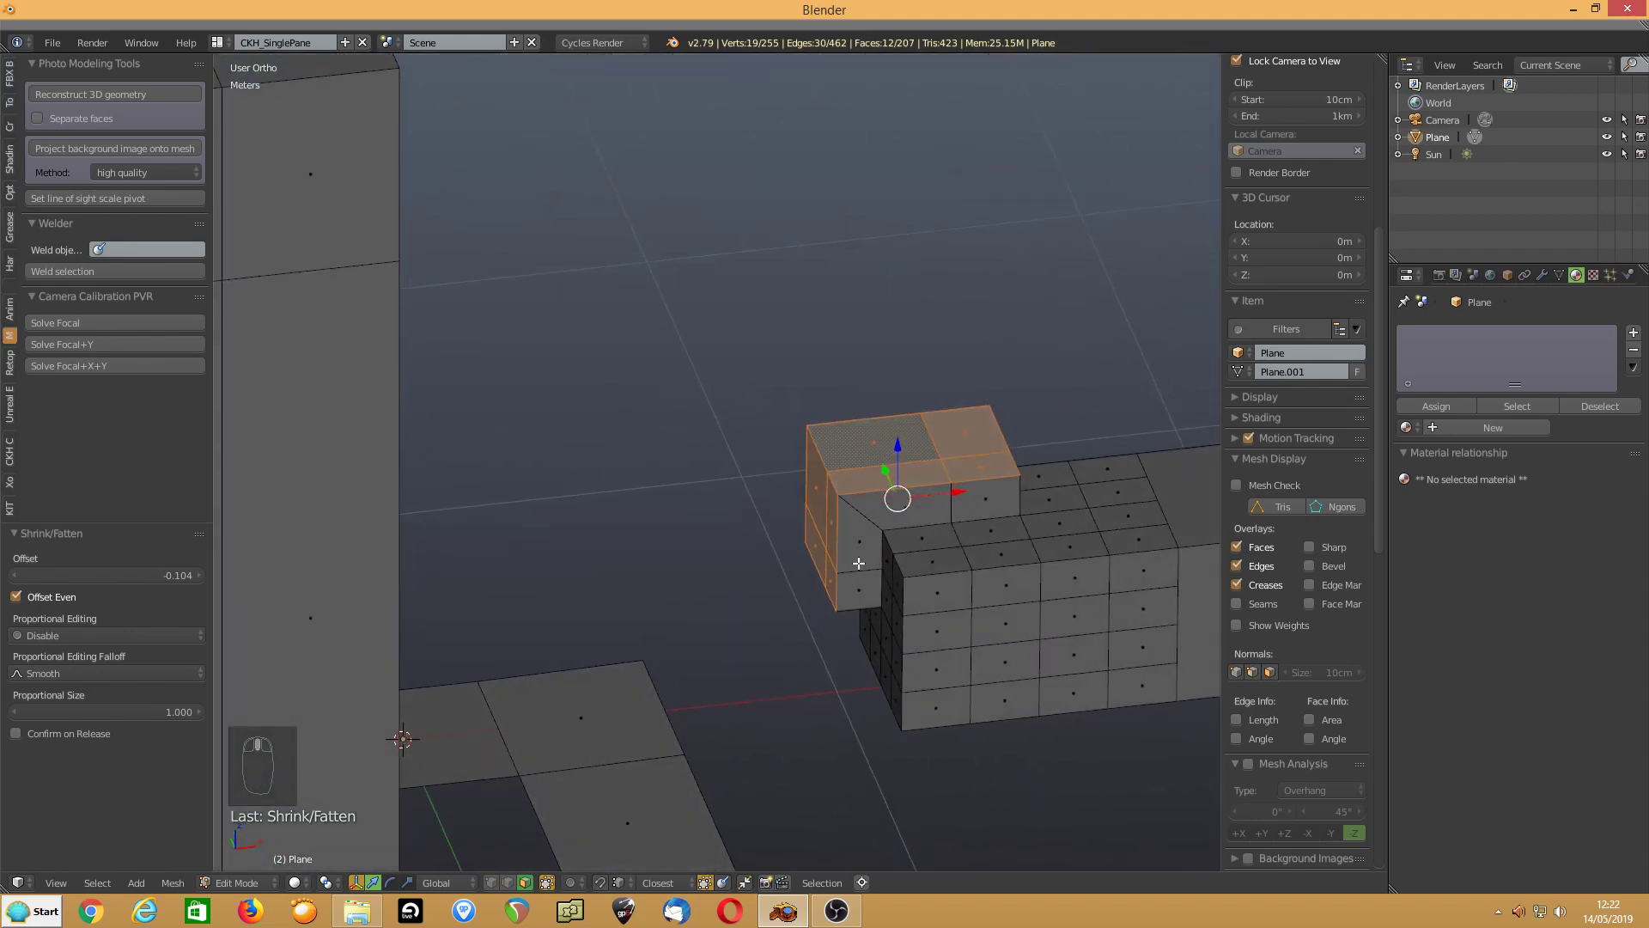
{"action": "right_click", "coordinate": [915, 595]}
{"action": "right_click", "coordinate": [913, 566], "text": "shift"}
{"action": "right_click", "coordinate": [898, 585], "text": "shift"}
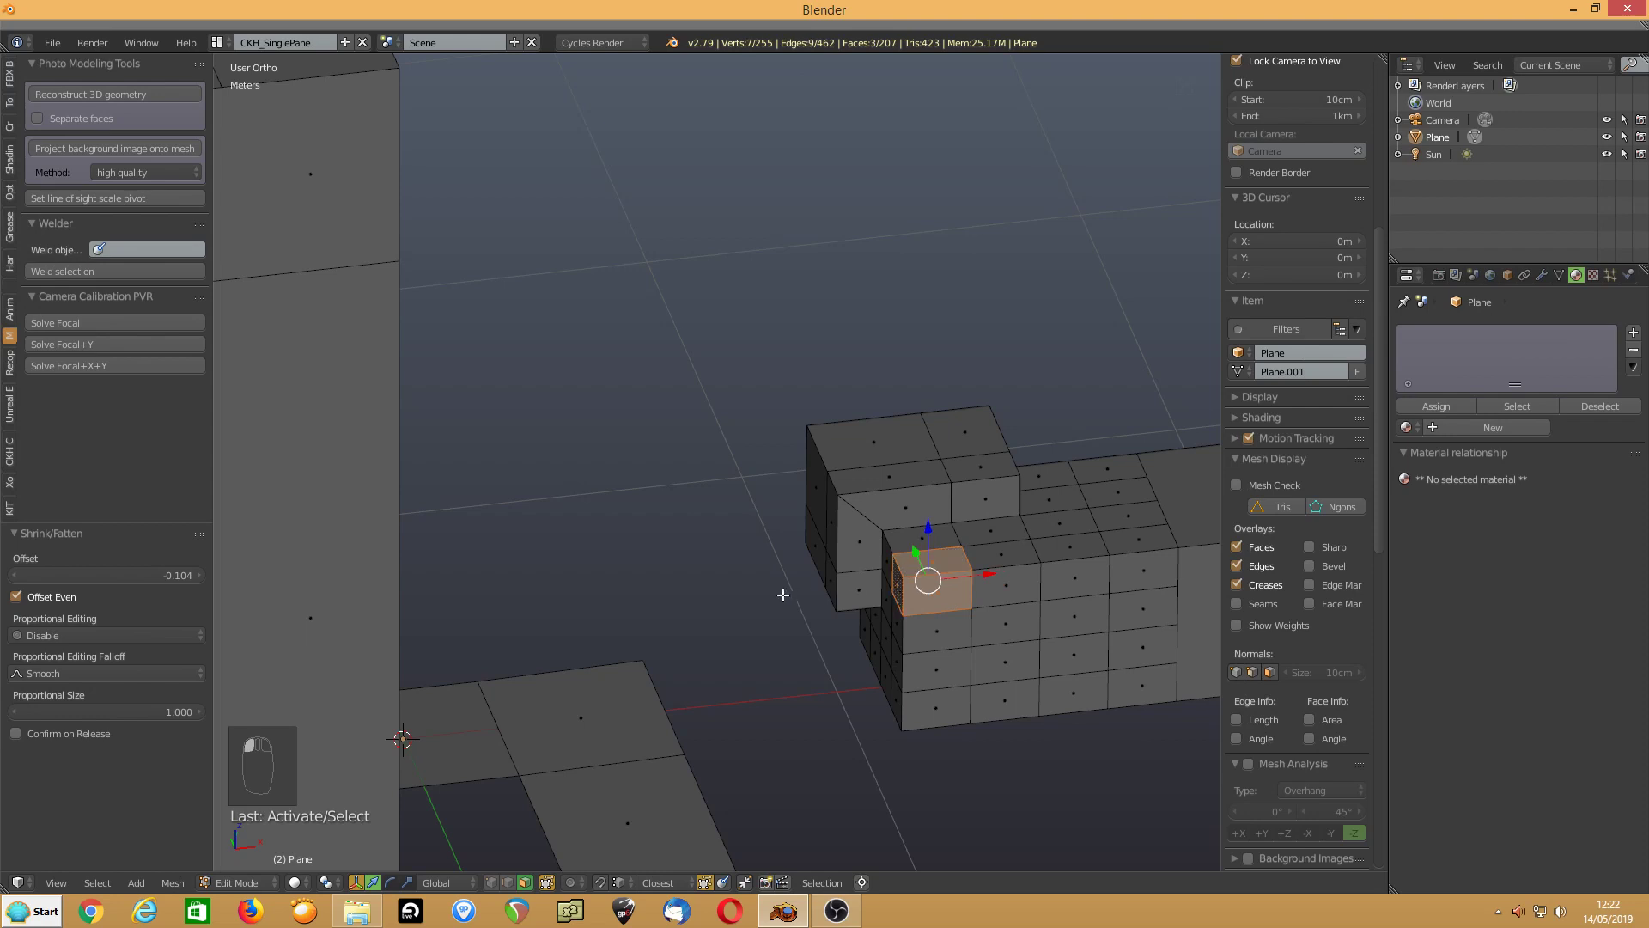
{"action": "key", "text": "alt+e"}
{"action": "left_click", "coordinate": [767, 593]}
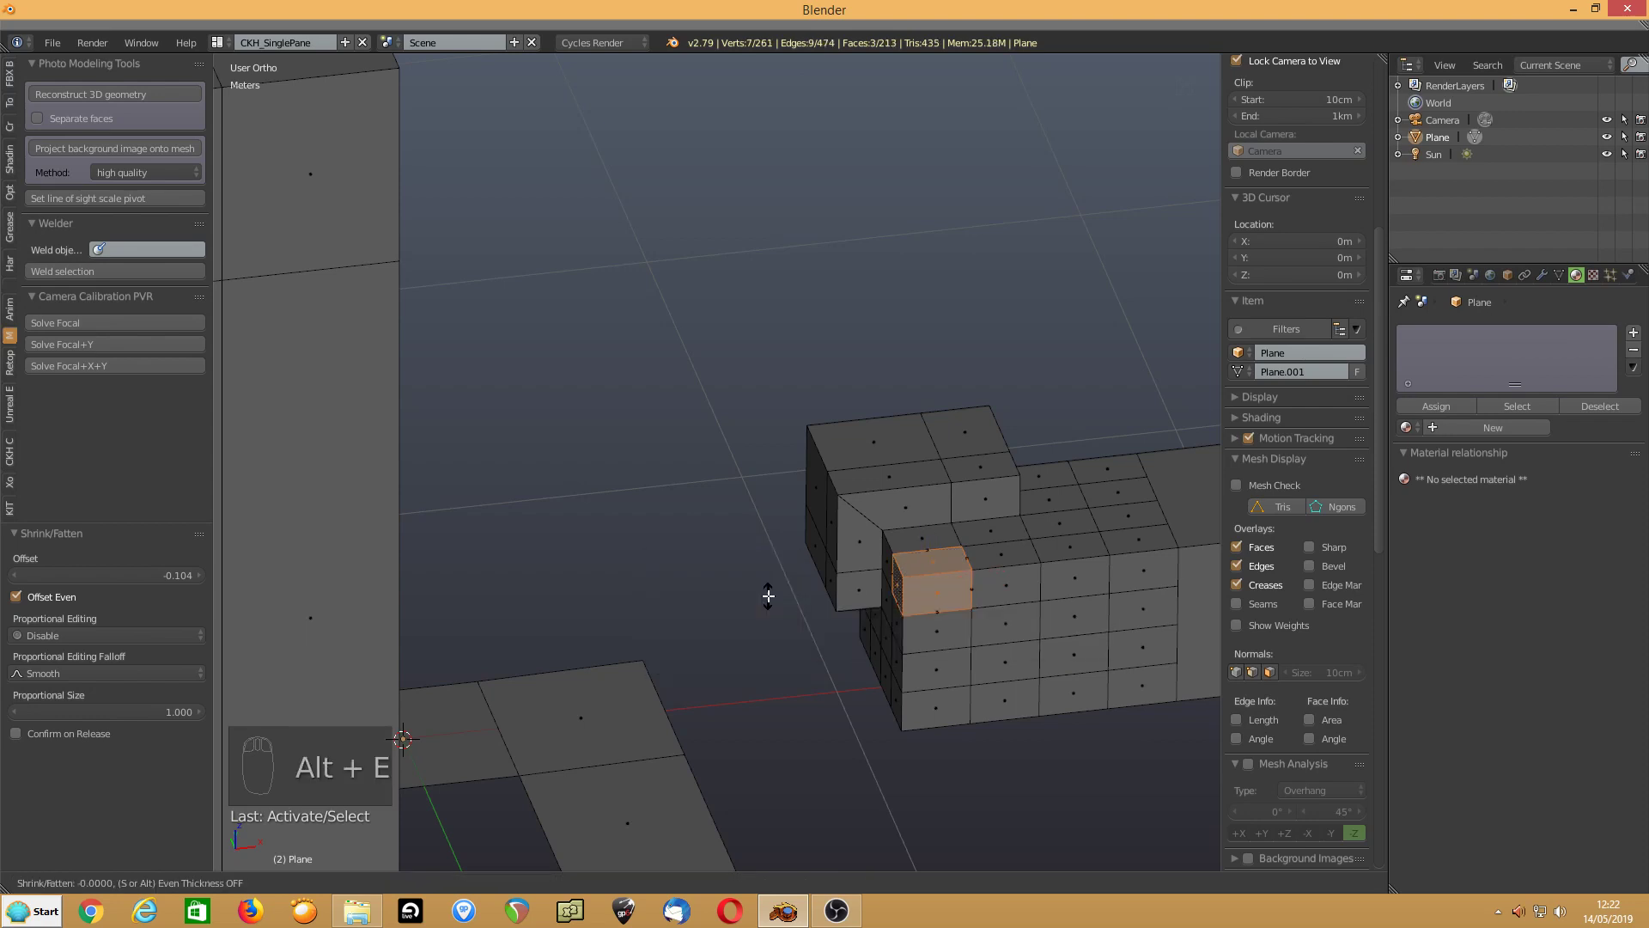
{"action": "left_click", "coordinate": [782, 620]}
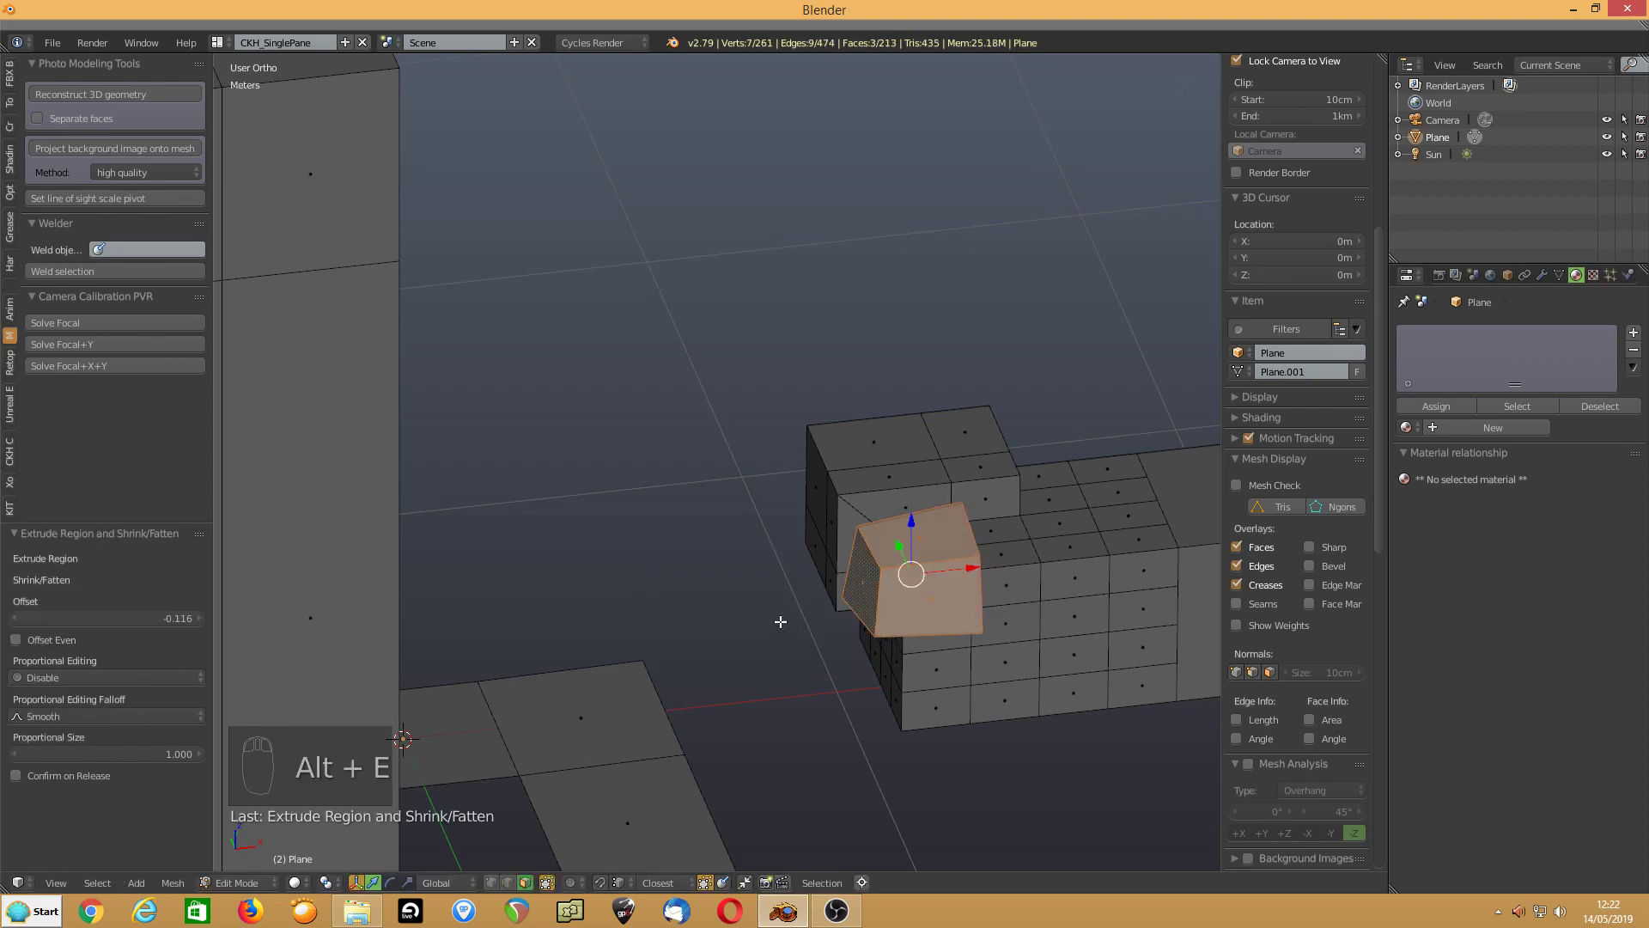
{"action": "left_click", "coordinate": [16, 640]}
Select the four top faces of the larger extruded corner and raise them about 0.453 with the Individual Faces extrusion
{"action": "middle_click_drag", "start_coordinate": [647, 543], "coordinate": [894, 566]}
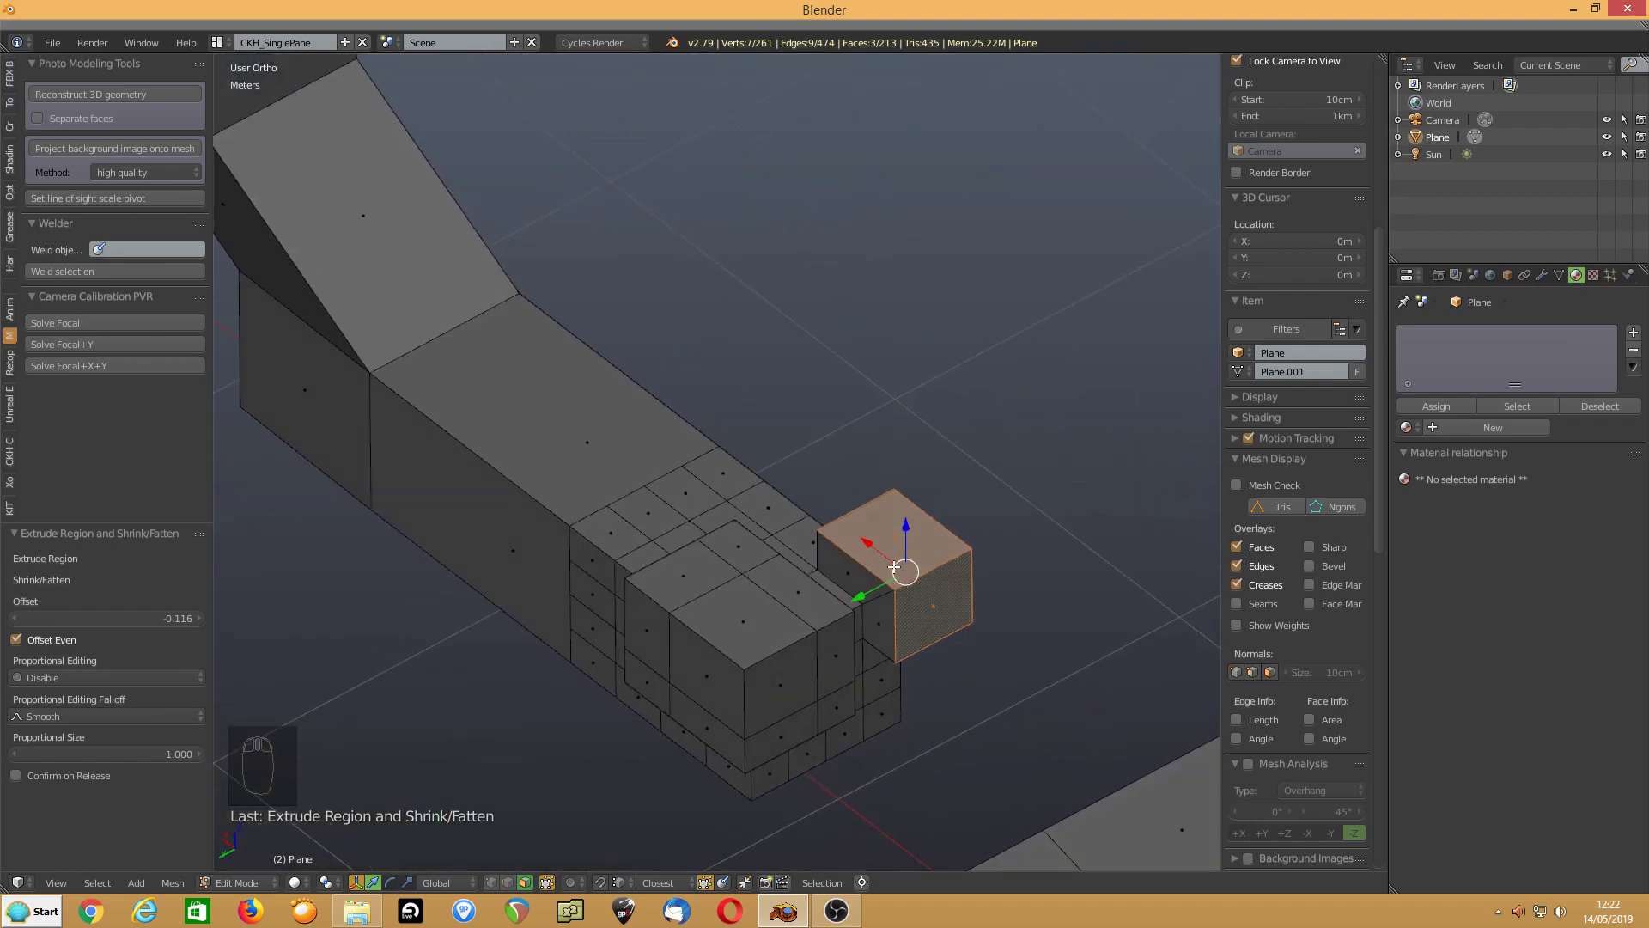
{"action": "left_click", "coordinate": [666, 589]}
{"action": "left_click", "coordinate": [728, 549], "text": "shift"}
{"action": "left_click", "coordinate": [782, 592], "text": "shift"}
{"action": "left_click", "coordinate": [735, 621], "text": "shift"}
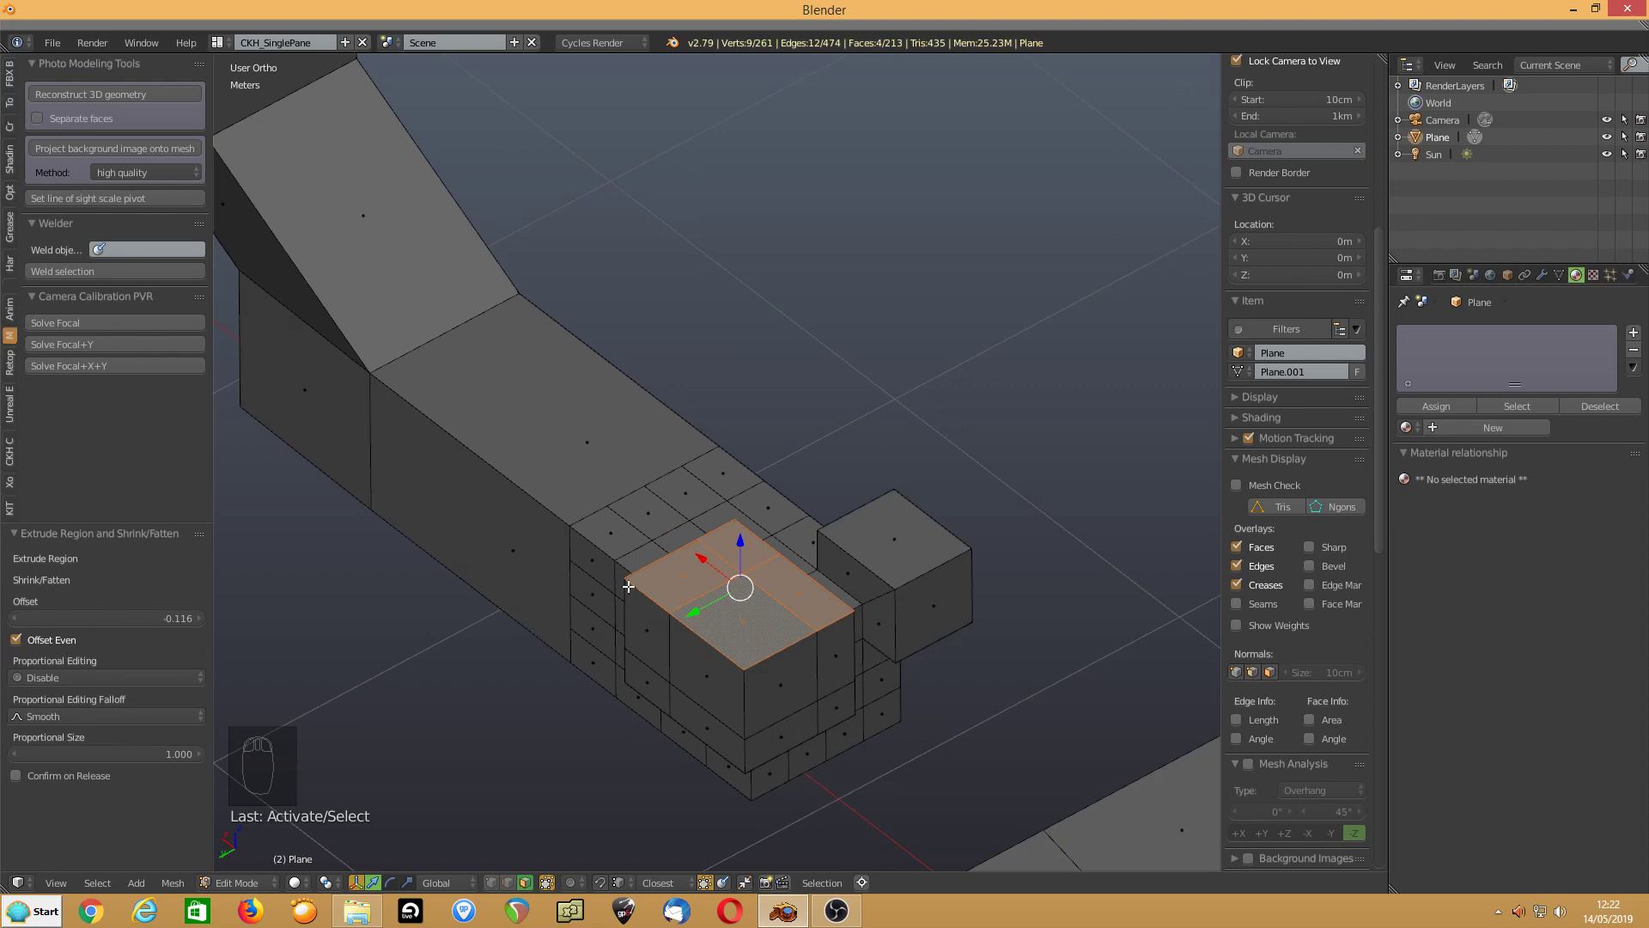
{"action": "key", "text": "alt+e"}
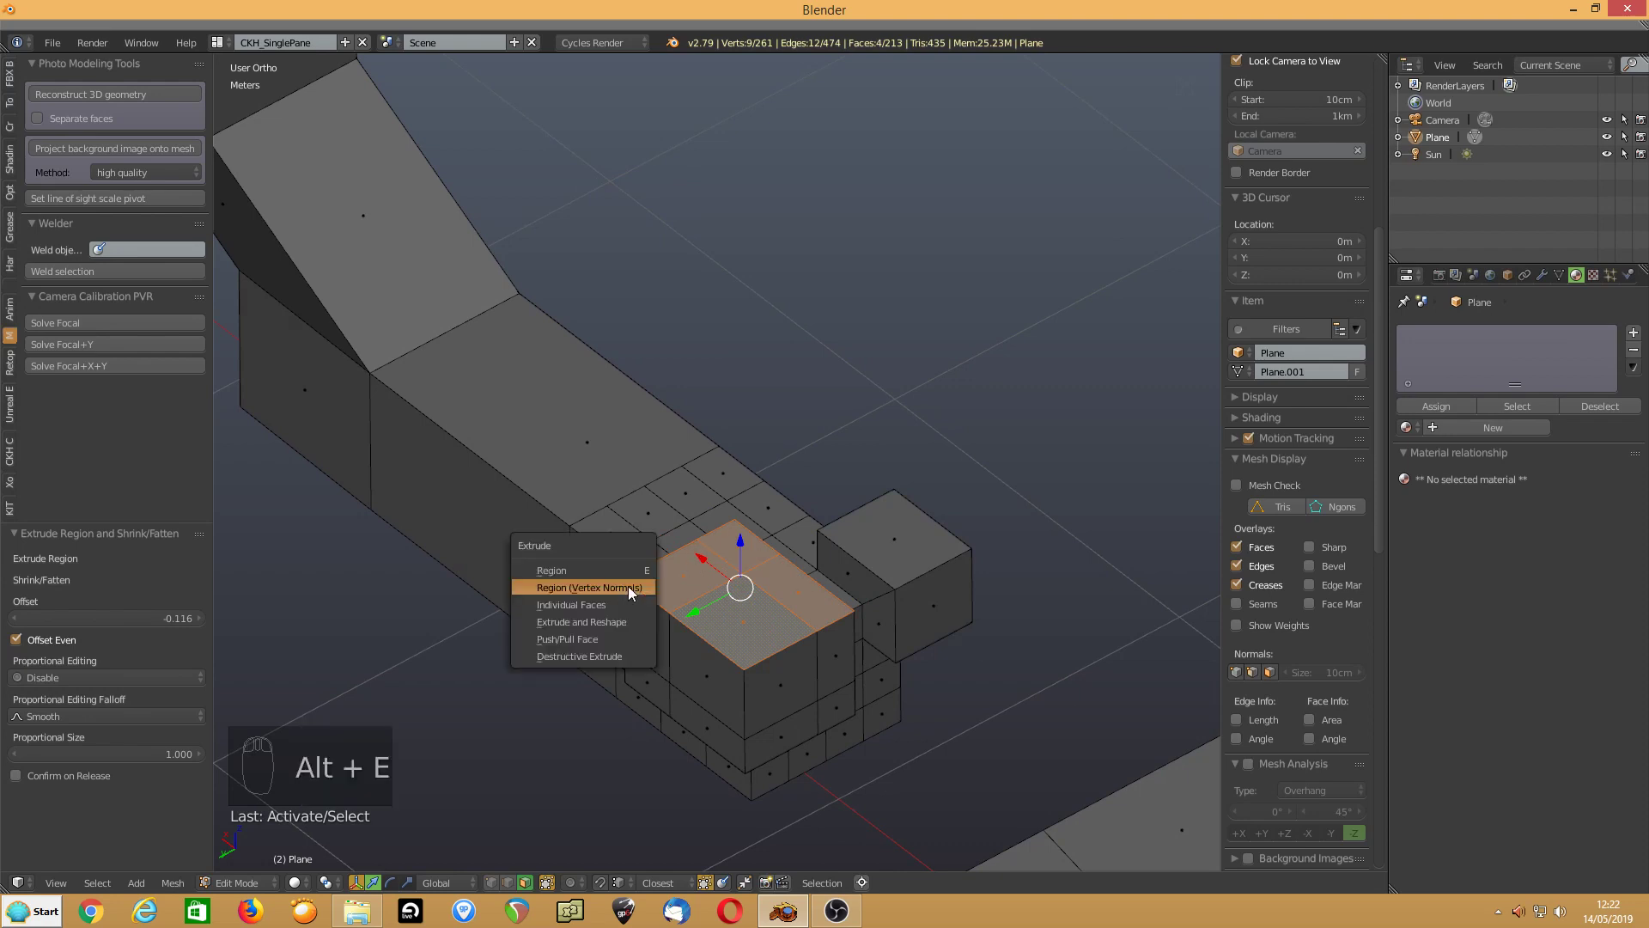
{"action": "left_click", "coordinate": [577, 606]}
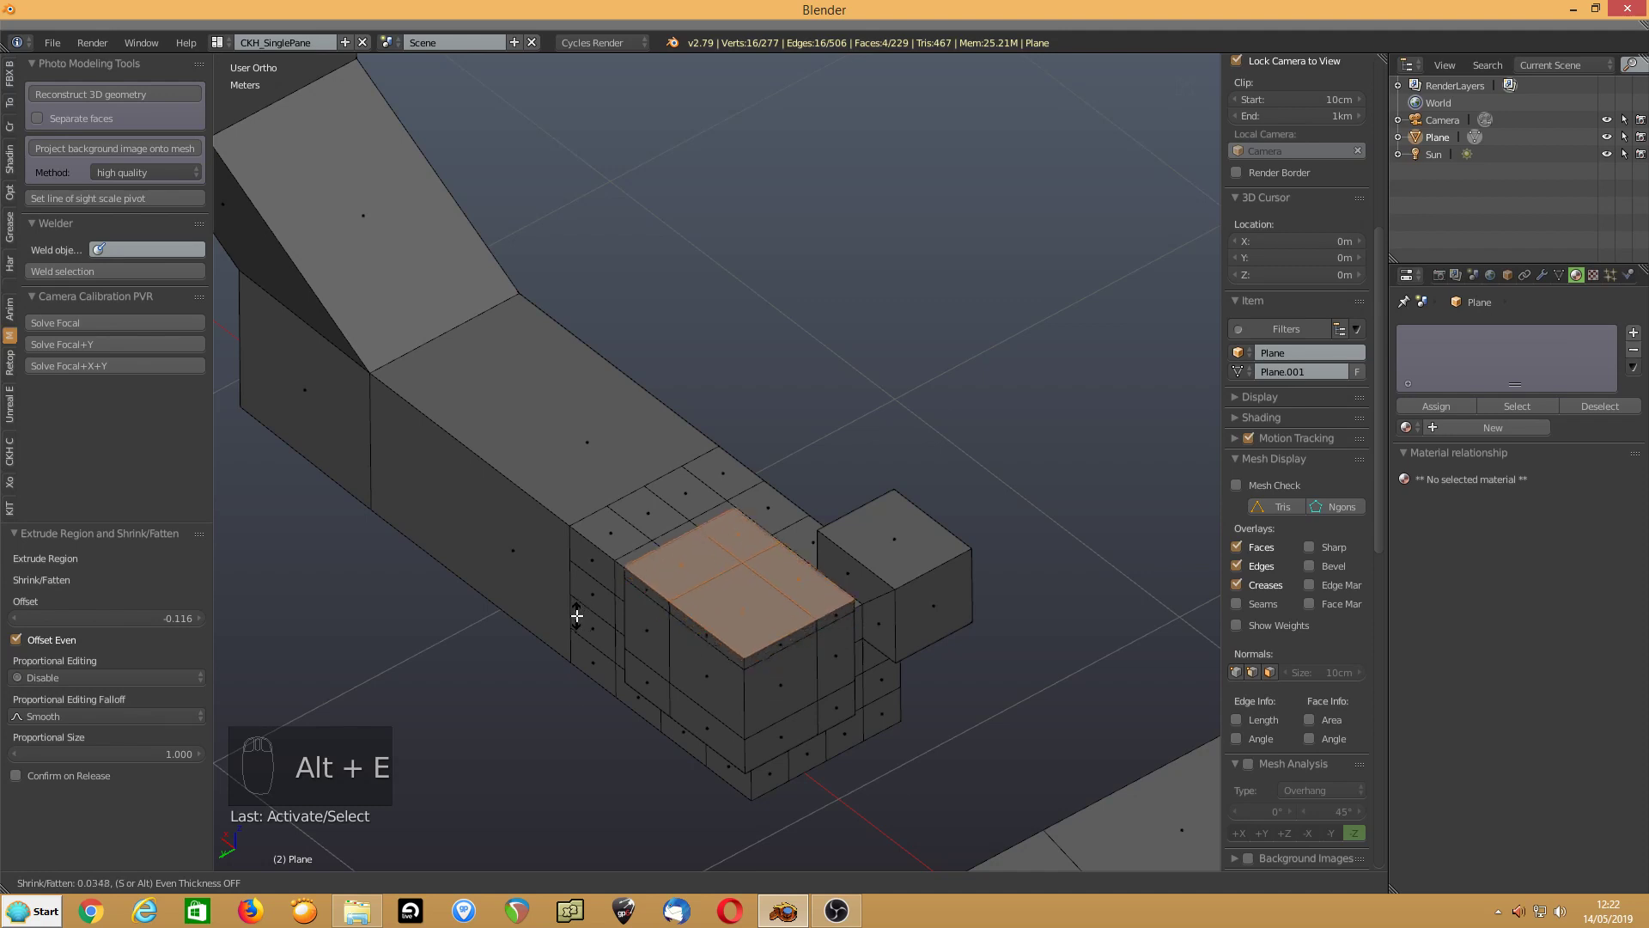
{"action": "left_click", "coordinate": [549, 711]}
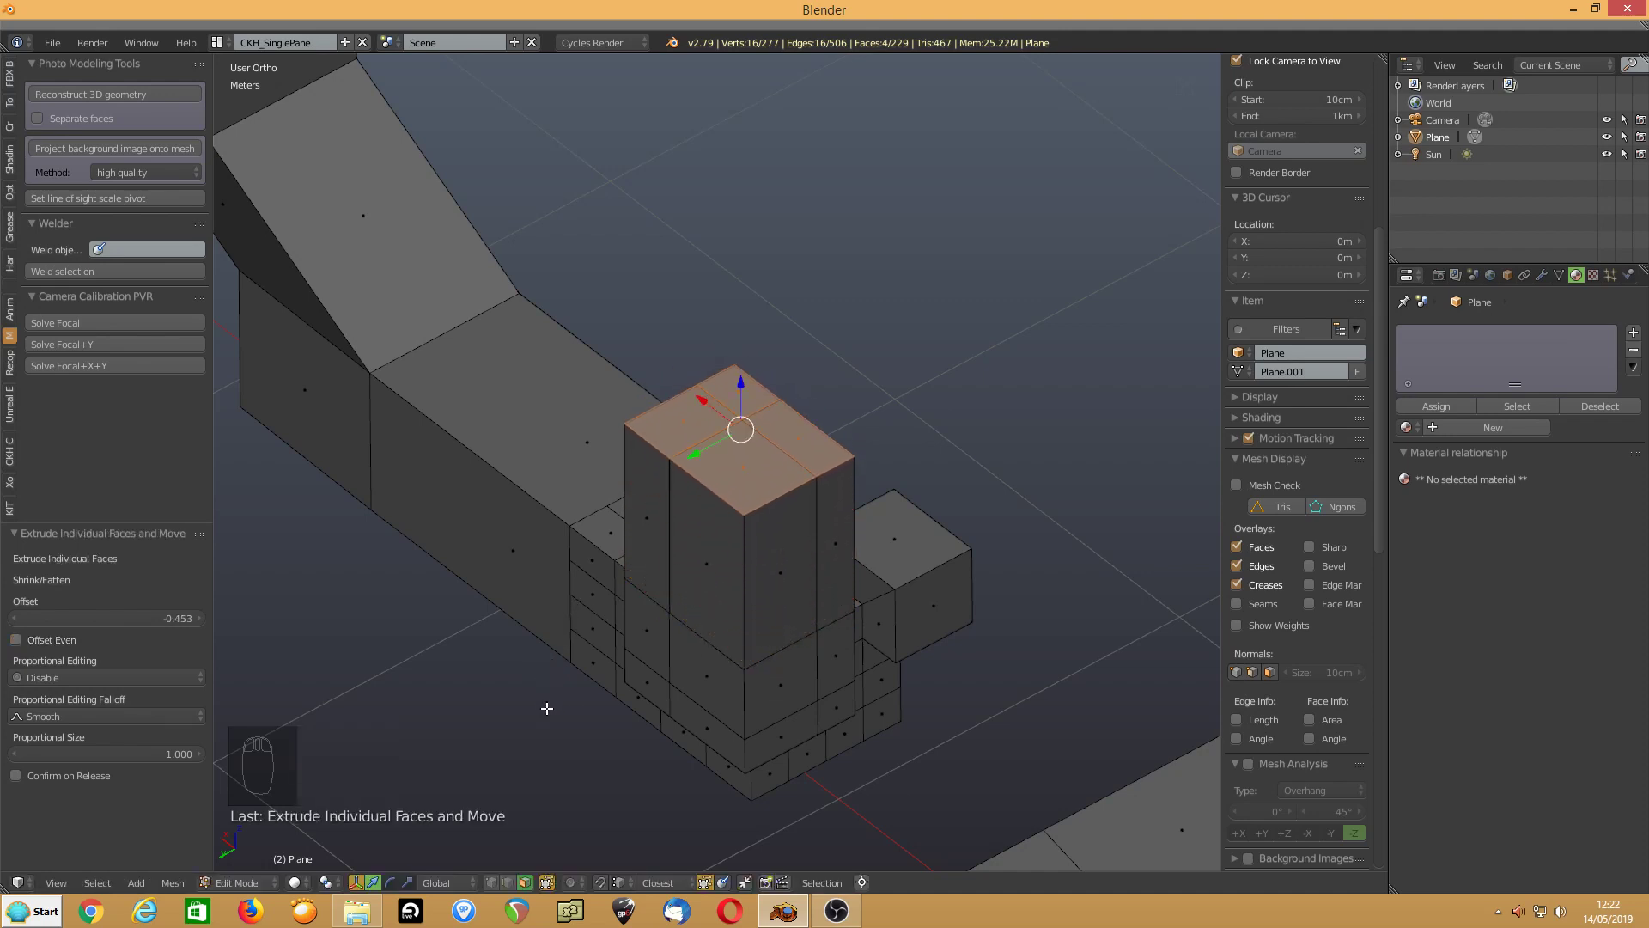
Set the pivot point to Individual Origins for the four extruded top faces
{"action": "left_click", "coordinate": [327, 882]}
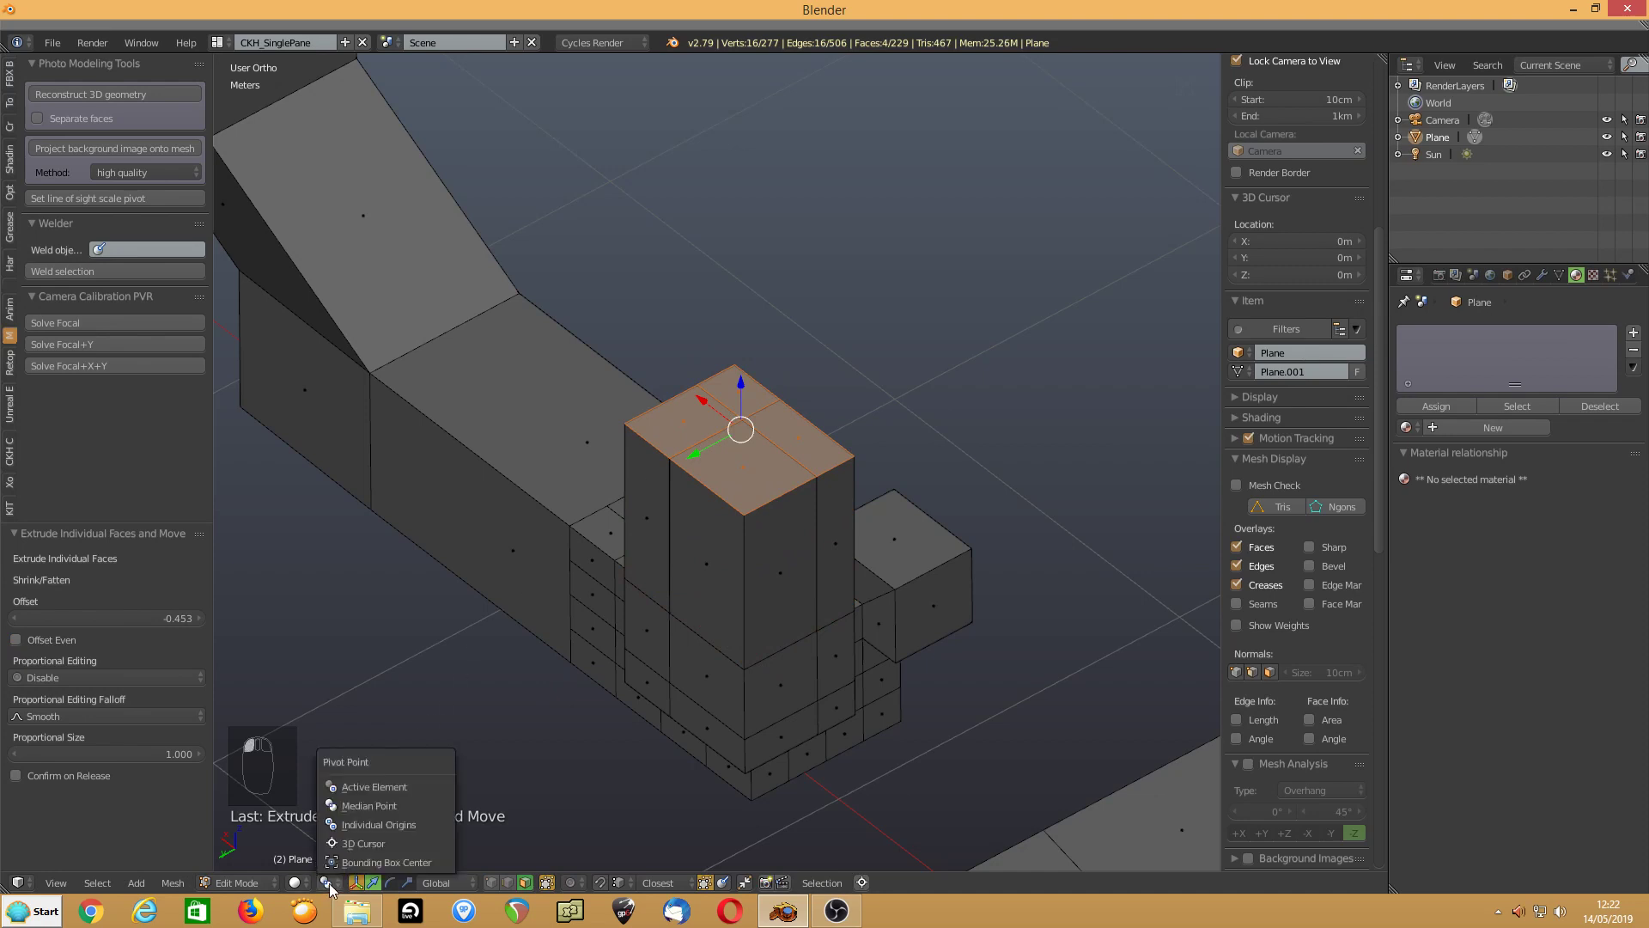
{"action": "left_click", "coordinate": [354, 825]}
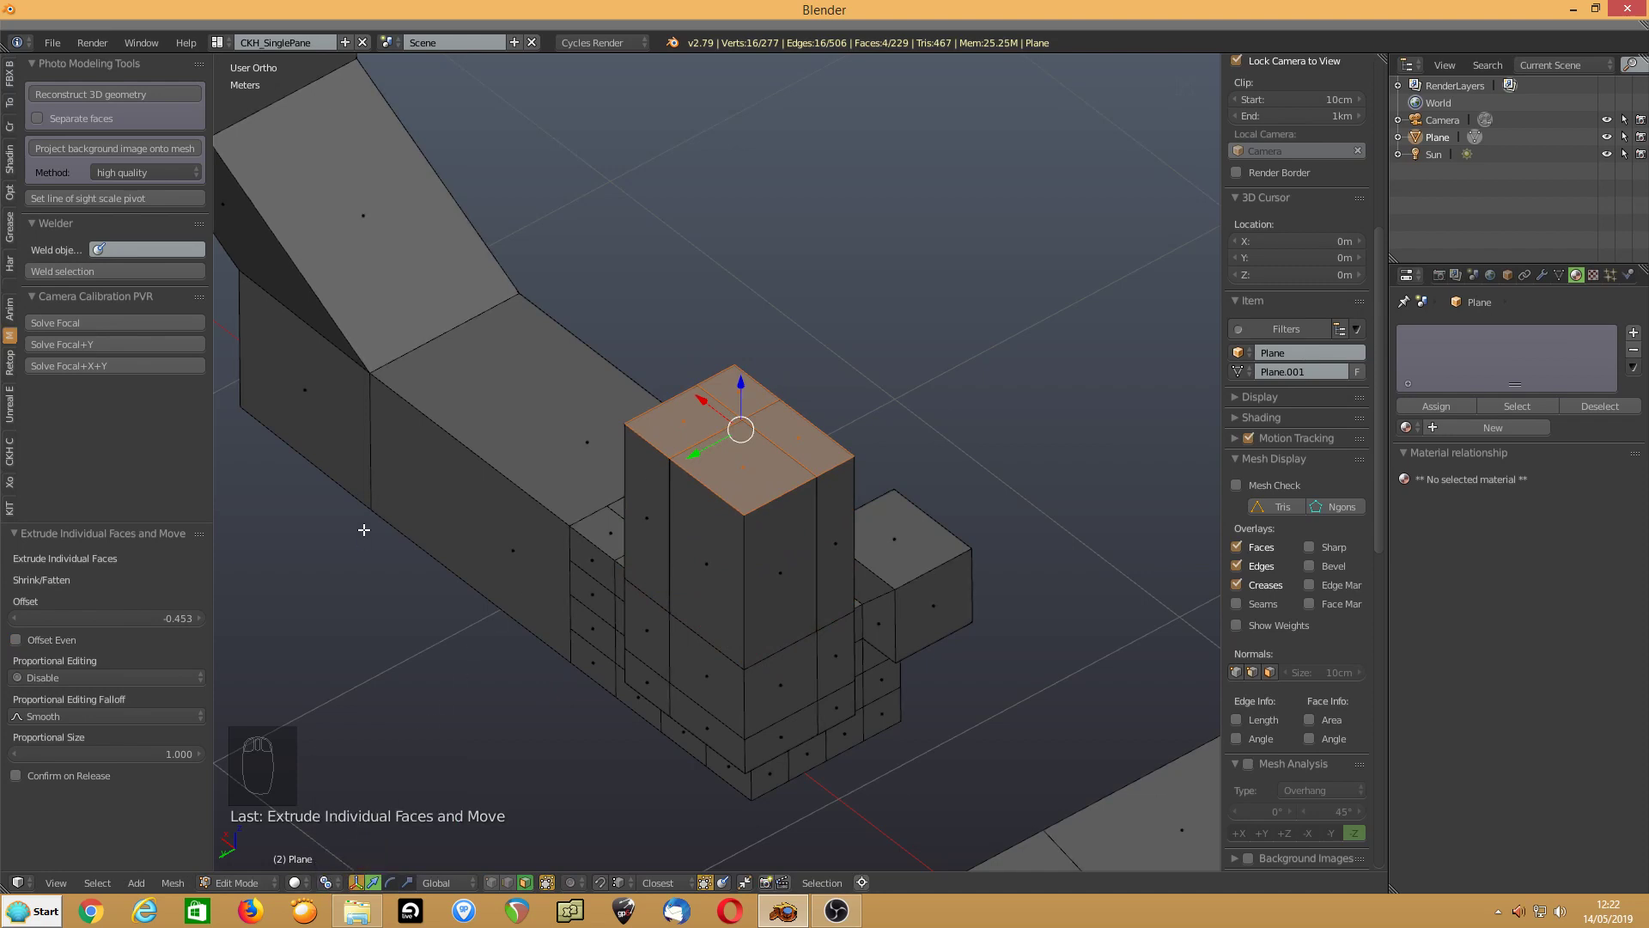
Scale the four raised top faces around their individual origins to about 0.555
{"action": "key", "text": "s"}
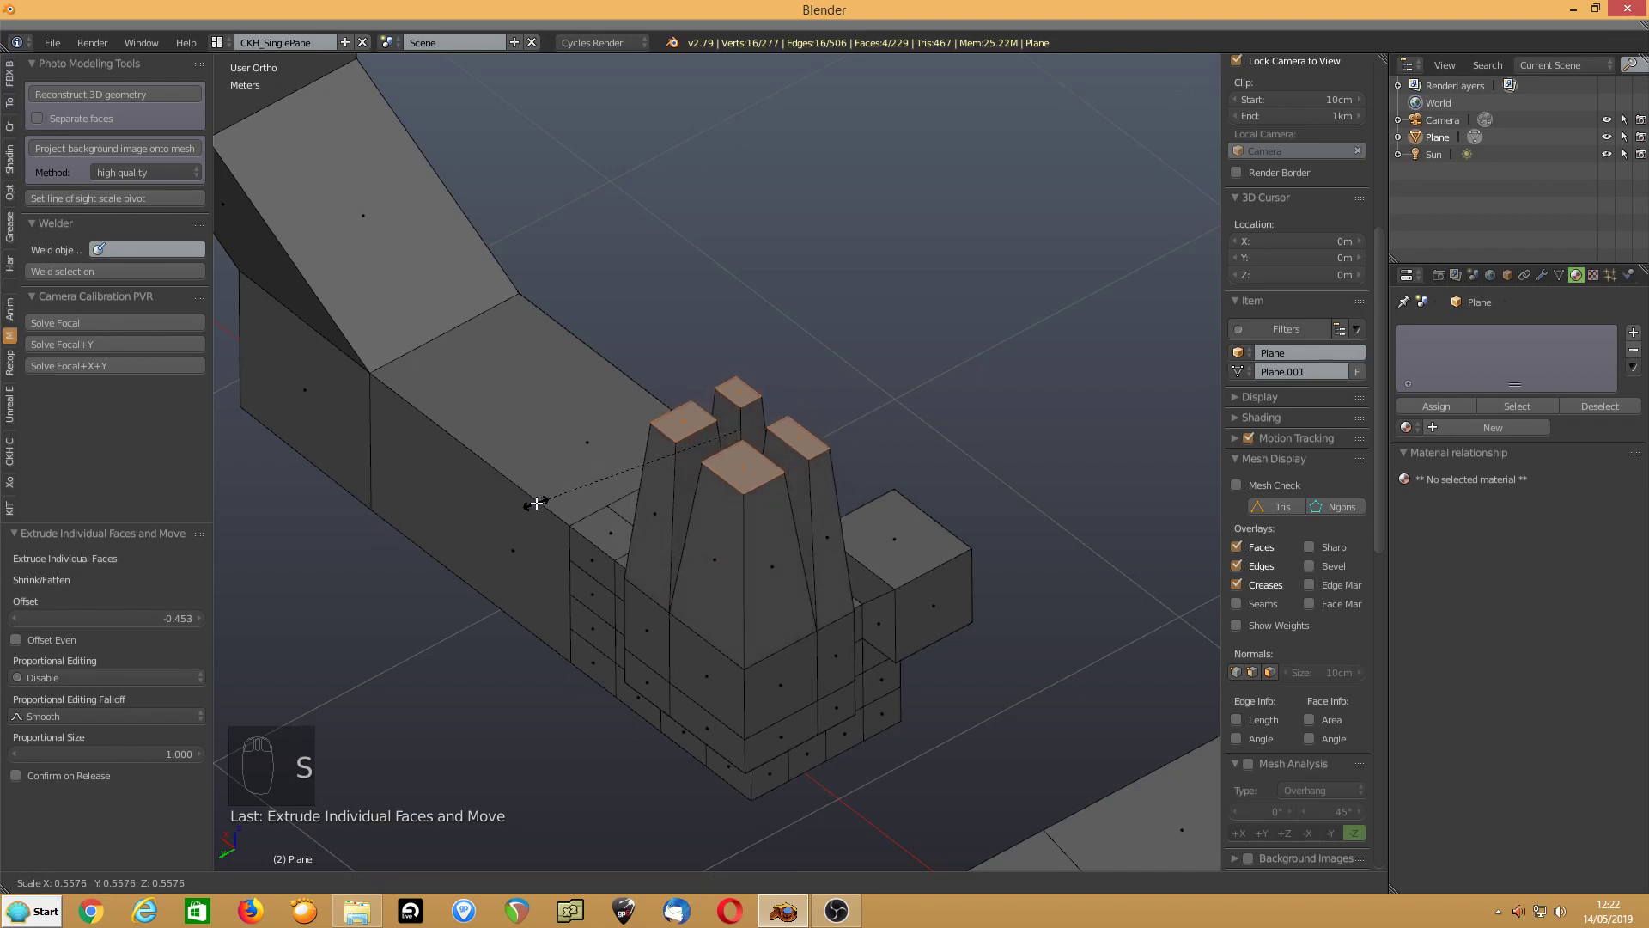
{"action": "left_click", "coordinate": [537, 502]}
Select the row of four top faces beside the tapered towers and raise them about 0.290 with the Individual Faces extrusion
{"action": "middle_click_drag", "start_coordinate": [497, 544], "coordinate": [536, 585]}
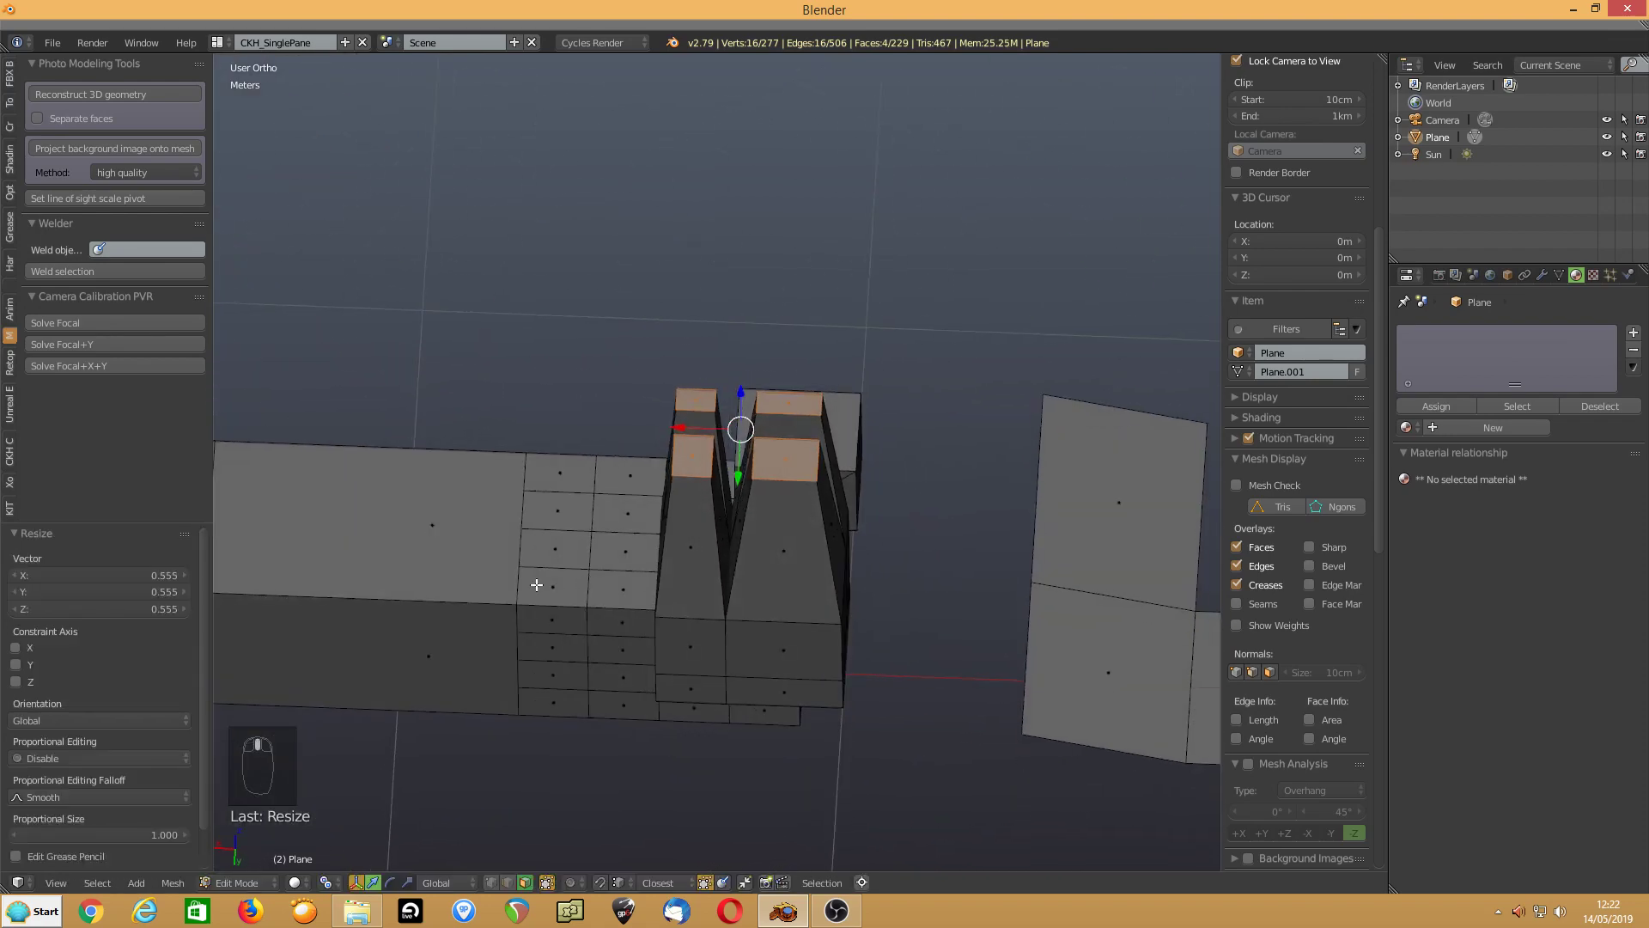
{"action": "right_click", "coordinate": [536, 585]}
{"action": "left_click", "coordinate": [549, 546], "text": "shift"}
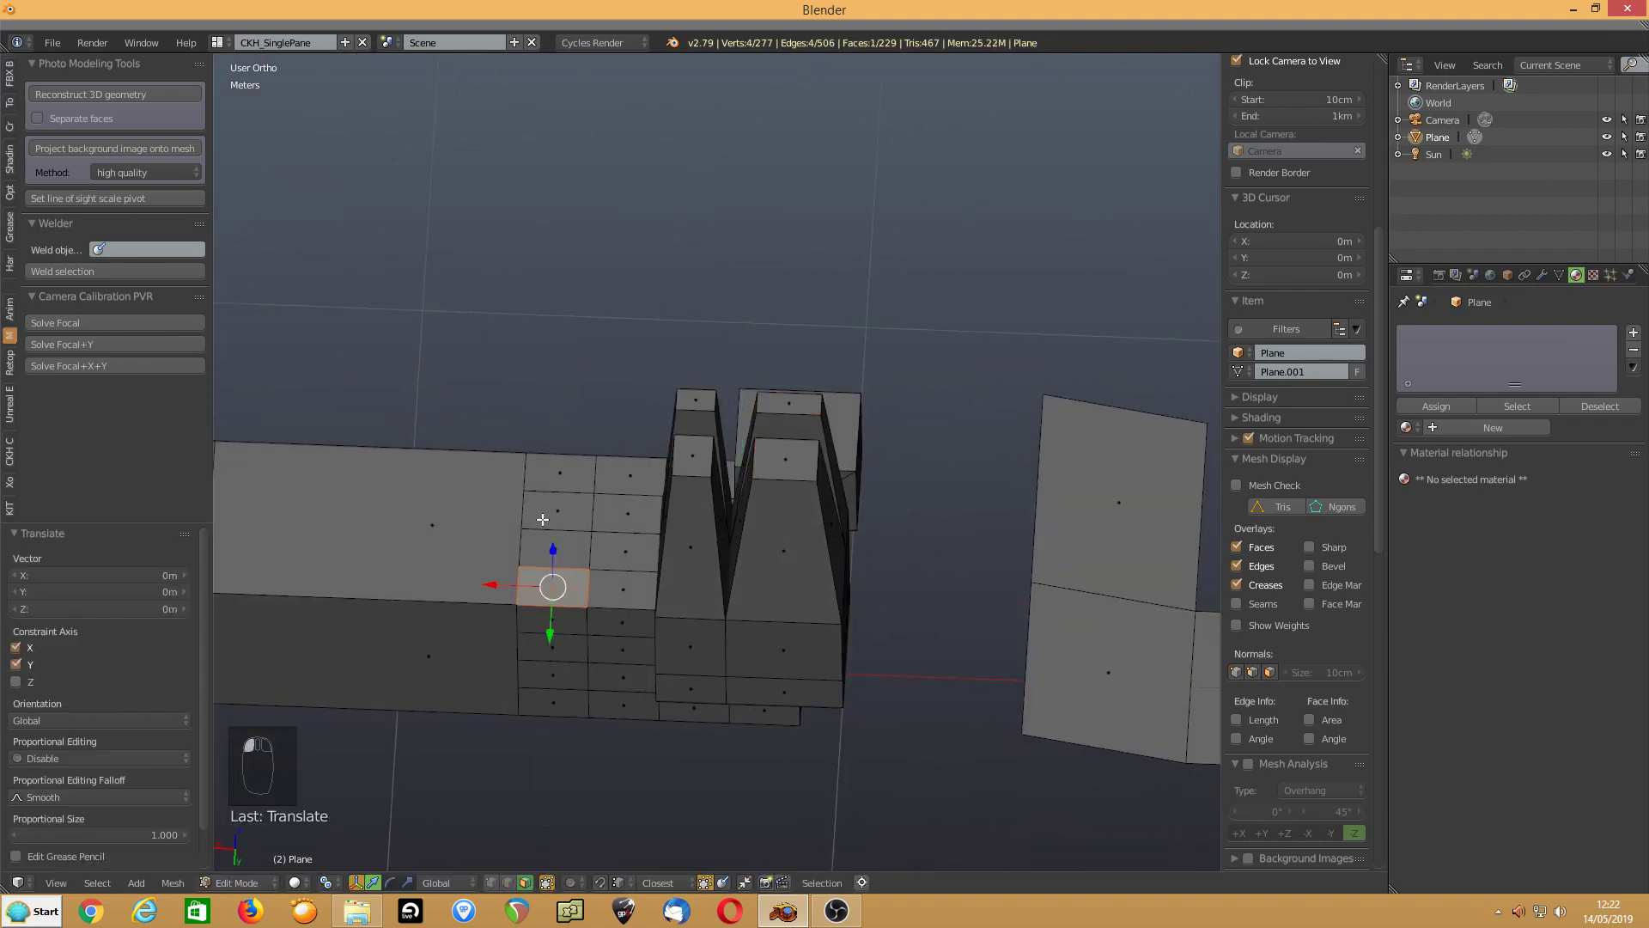
{"action": "right_click", "coordinate": [532, 472], "text": "ctrl"}
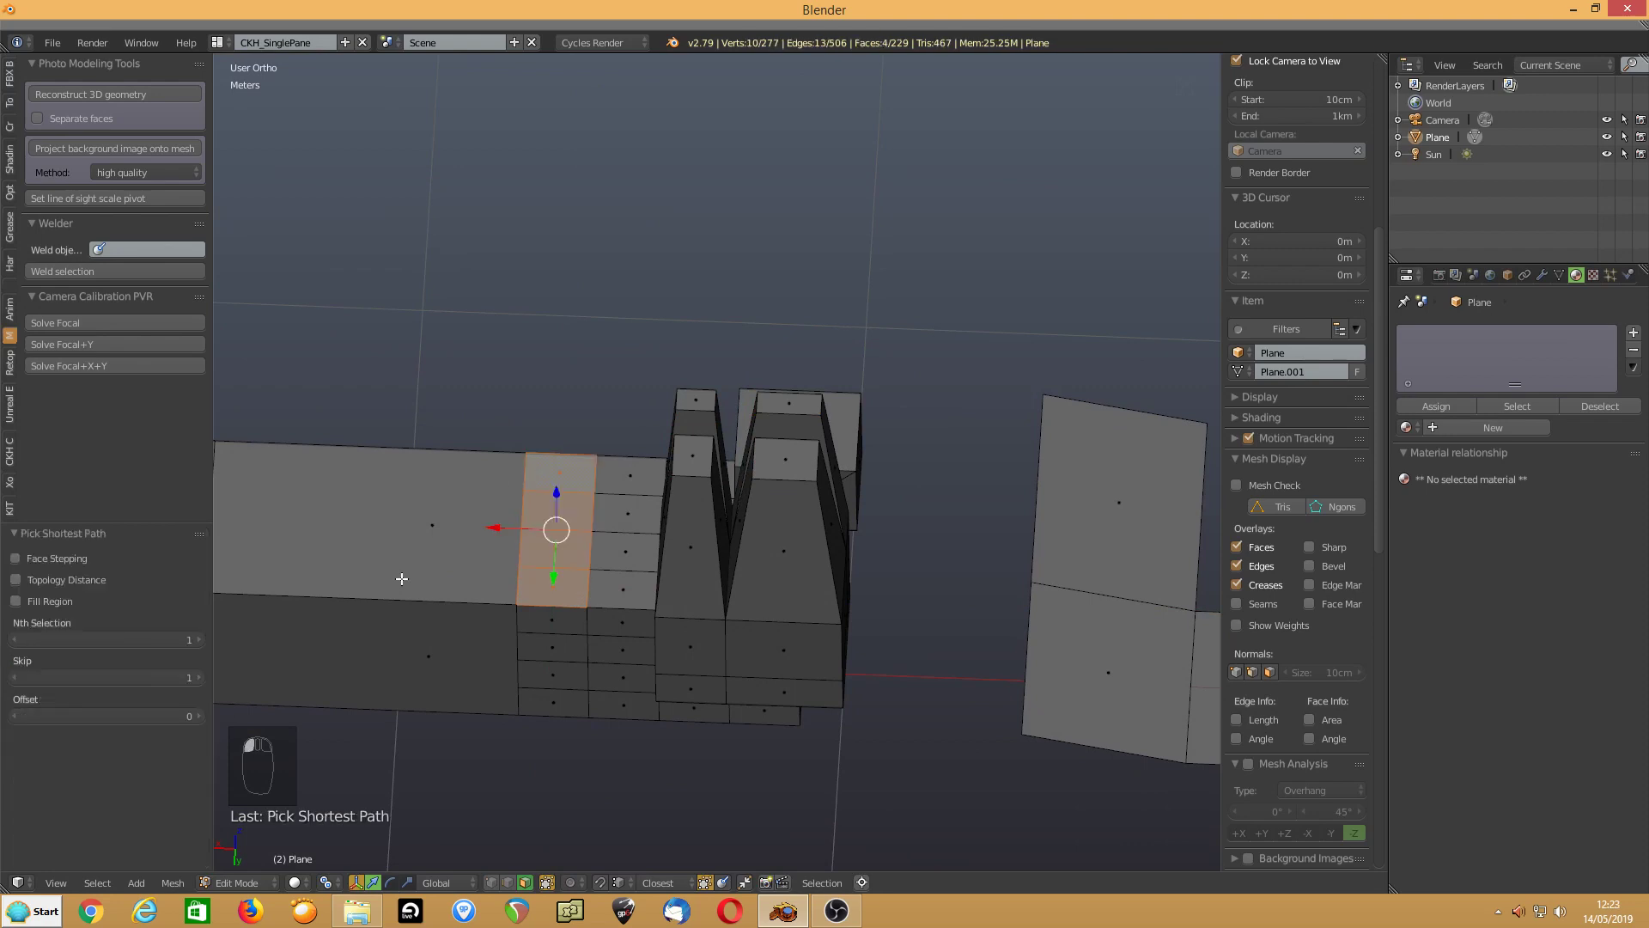
{"action": "middle_click_drag", "start_coordinate": [401, 578], "coordinate": [492, 534]}
{"action": "key", "text": "alt+e"}
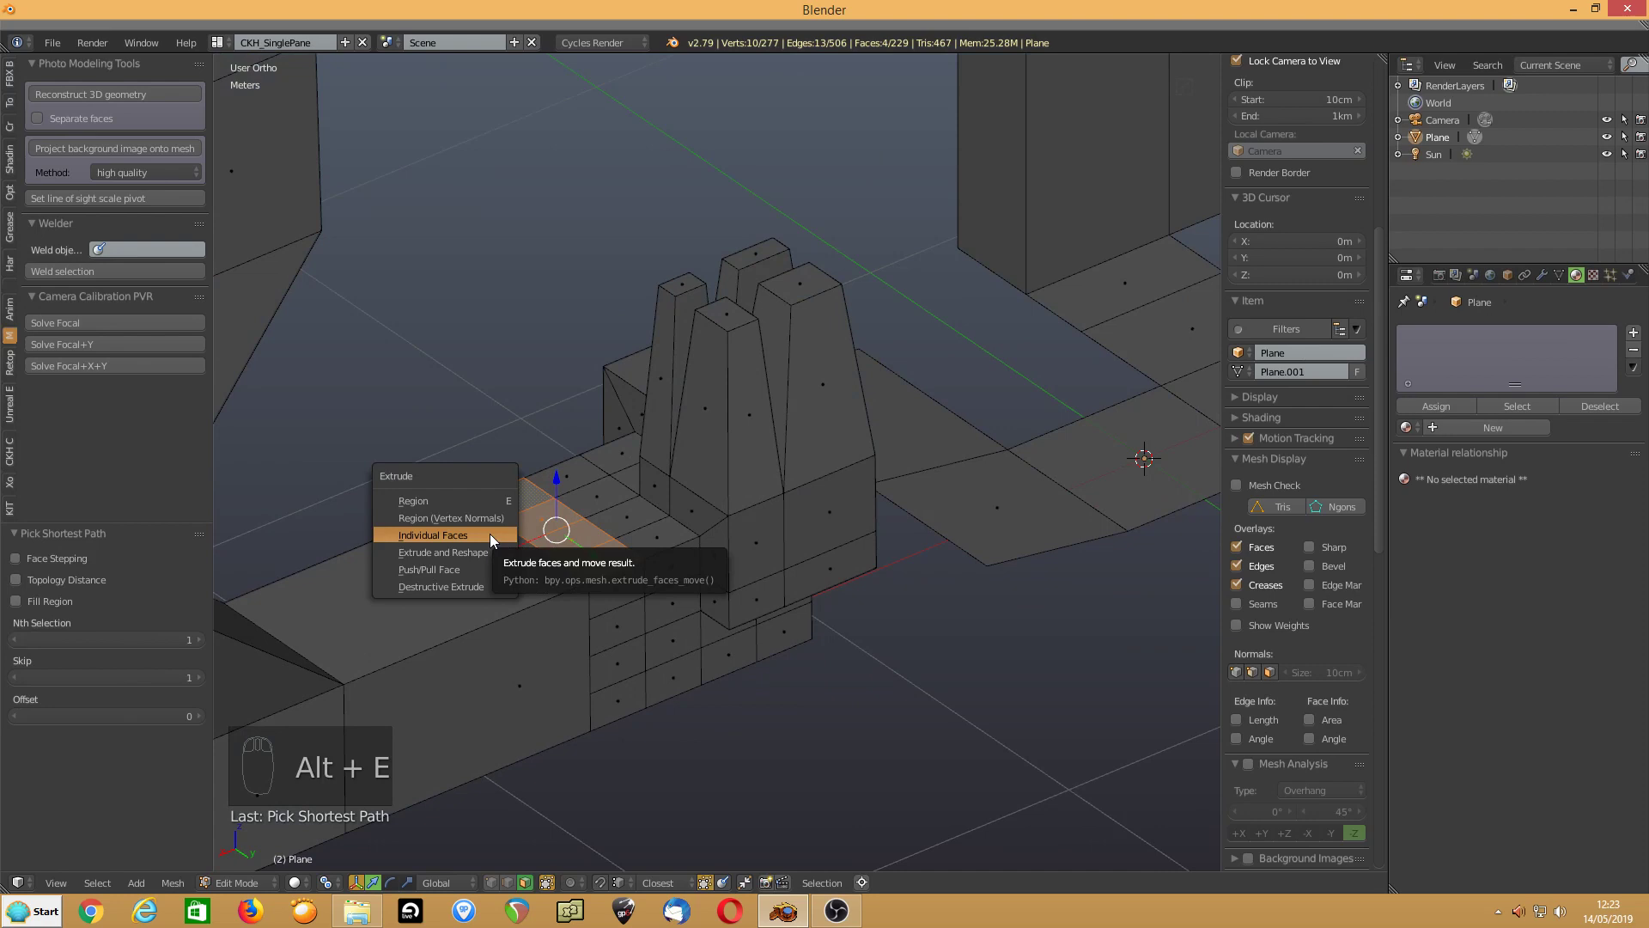
{"action": "left_click", "coordinate": [490, 535]}
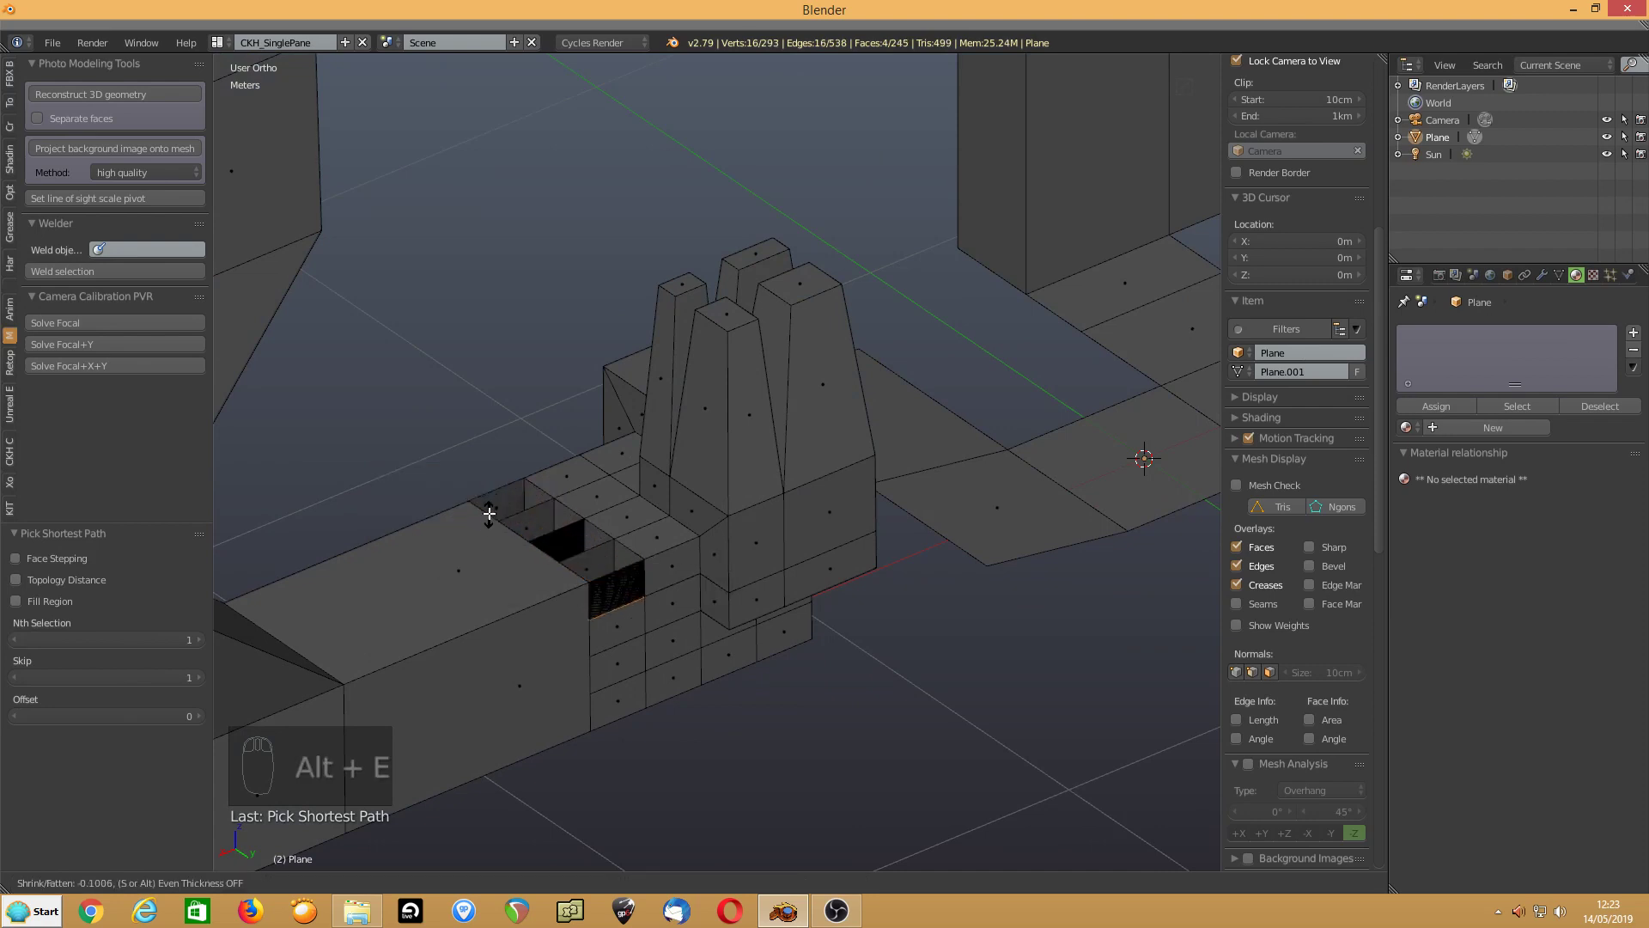
{"action": "left_click", "coordinate": [474, 593]}
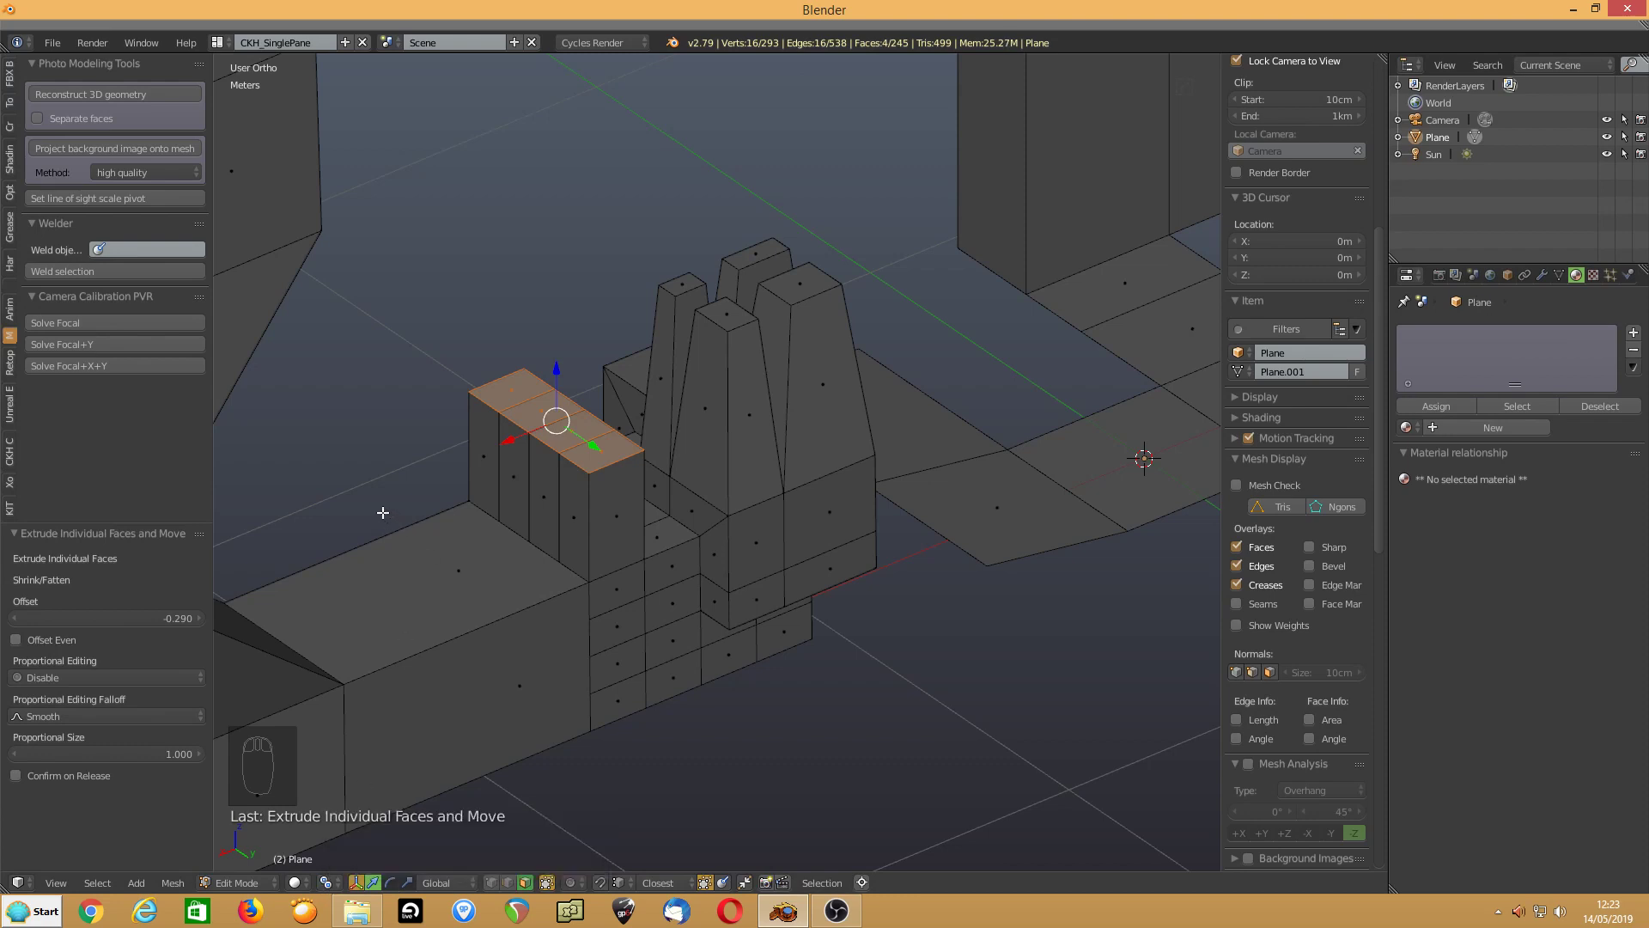
Scale the four raised faces individually to about 0.176 along Y and about 0.564 along X
{"action": "key", "text": "s"}
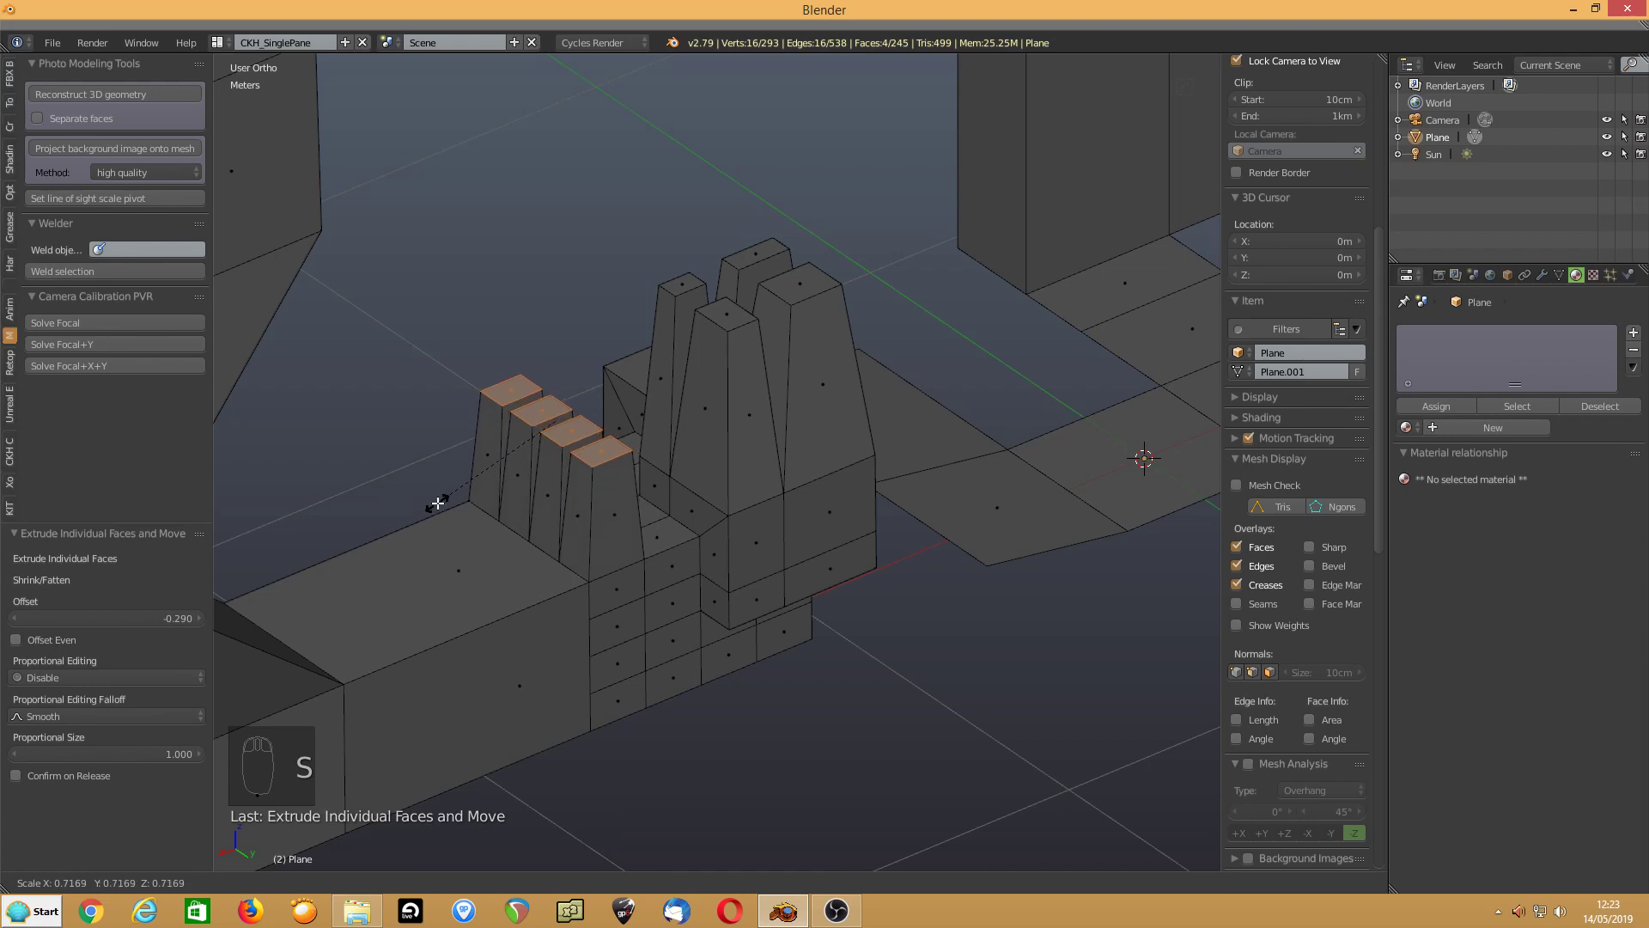
{"action": "key", "text": "y"}
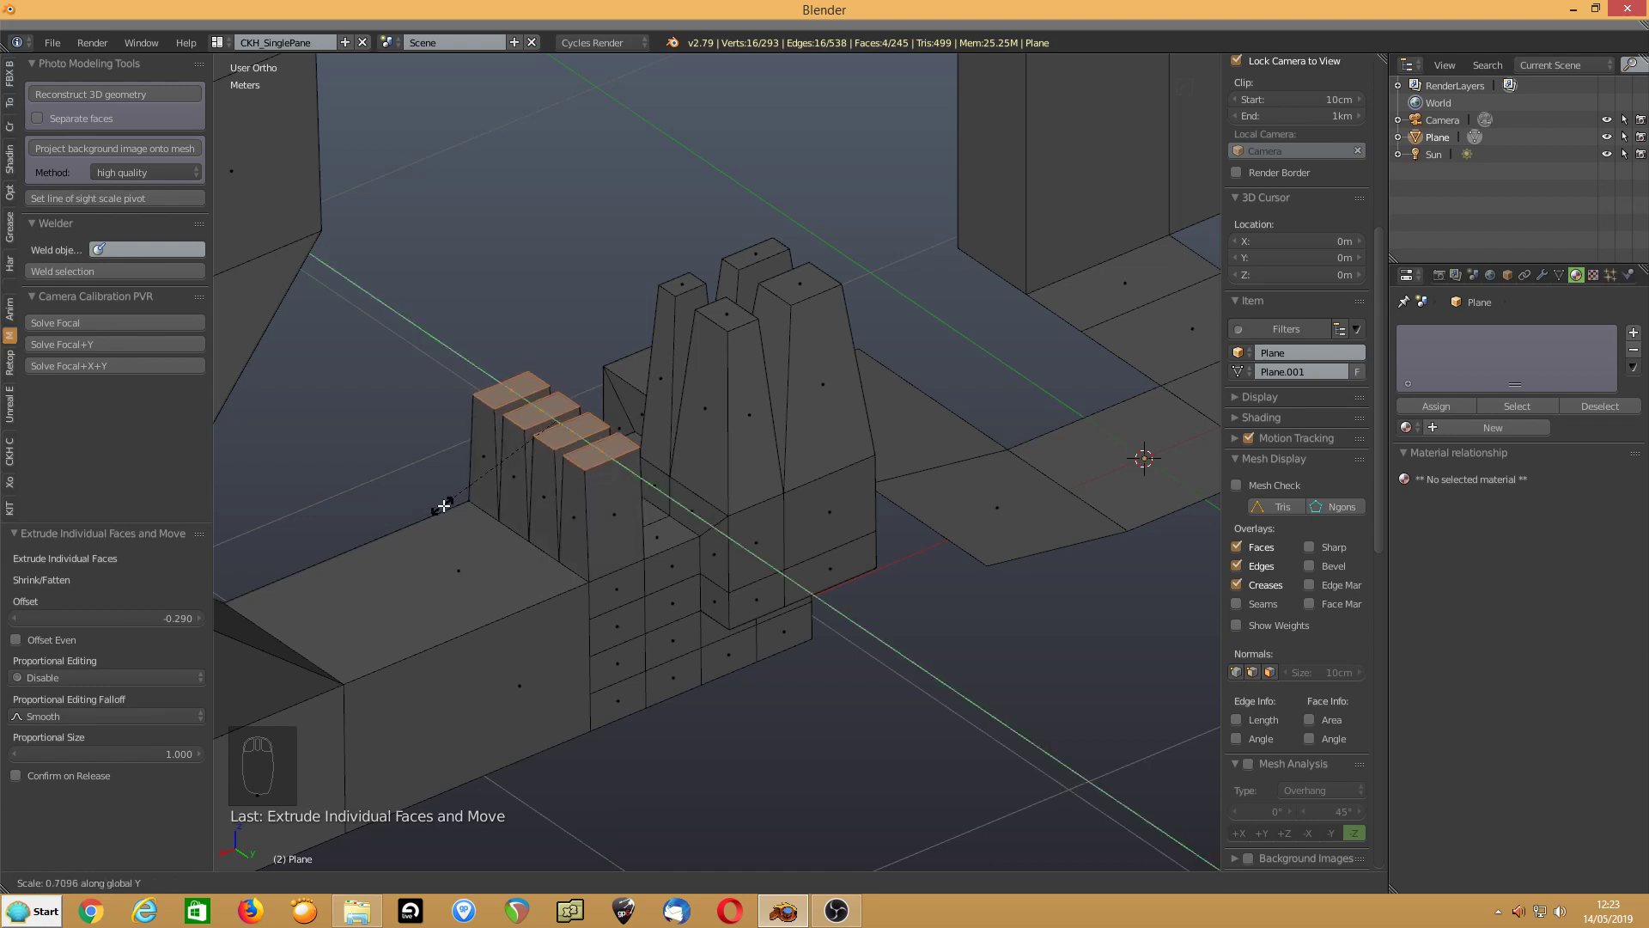
{"action": "left_click", "coordinate": [548, 454]}
{"action": "key", "text": "s"}
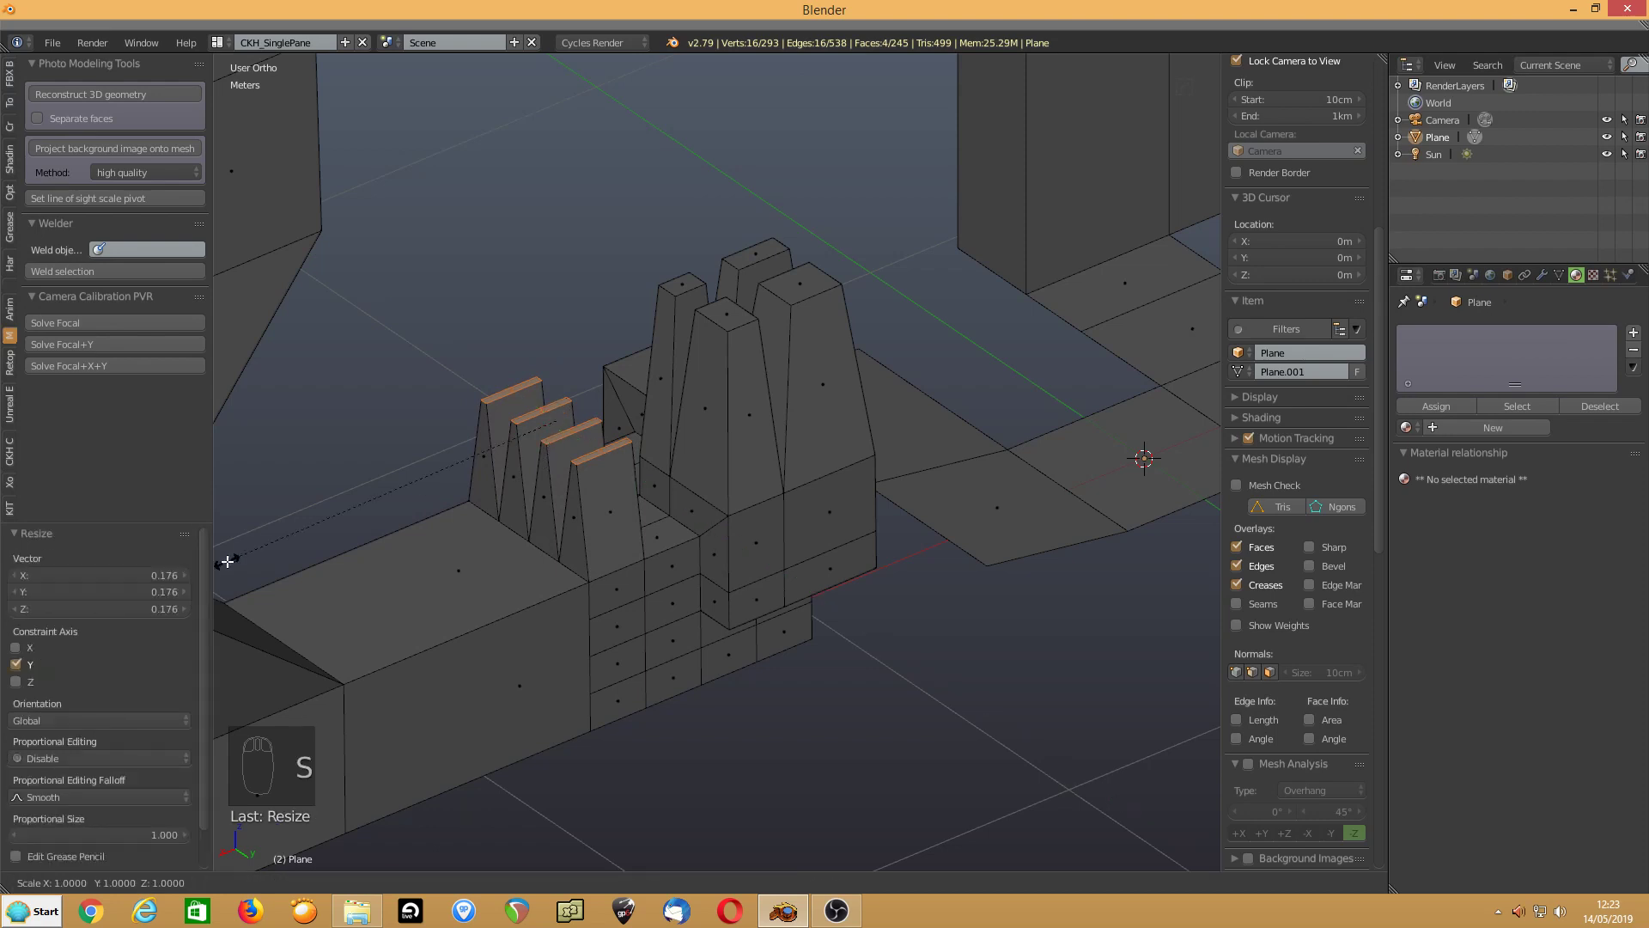
{"action": "key", "text": "x"}
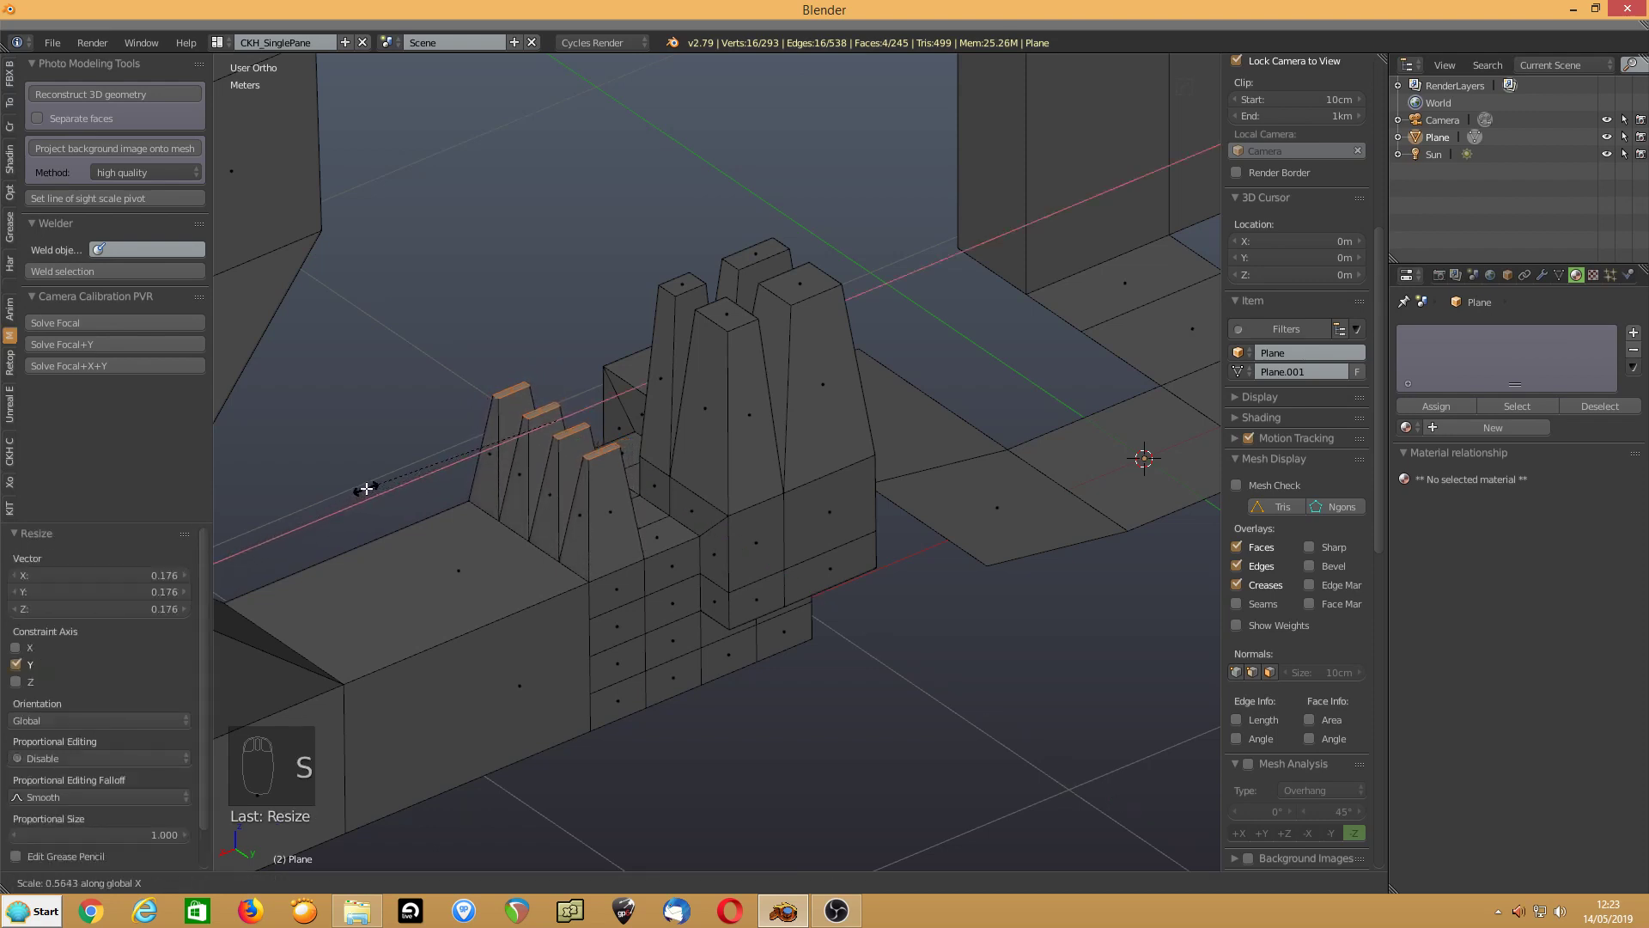
{"action": "left_click", "coordinate": [371, 498]}
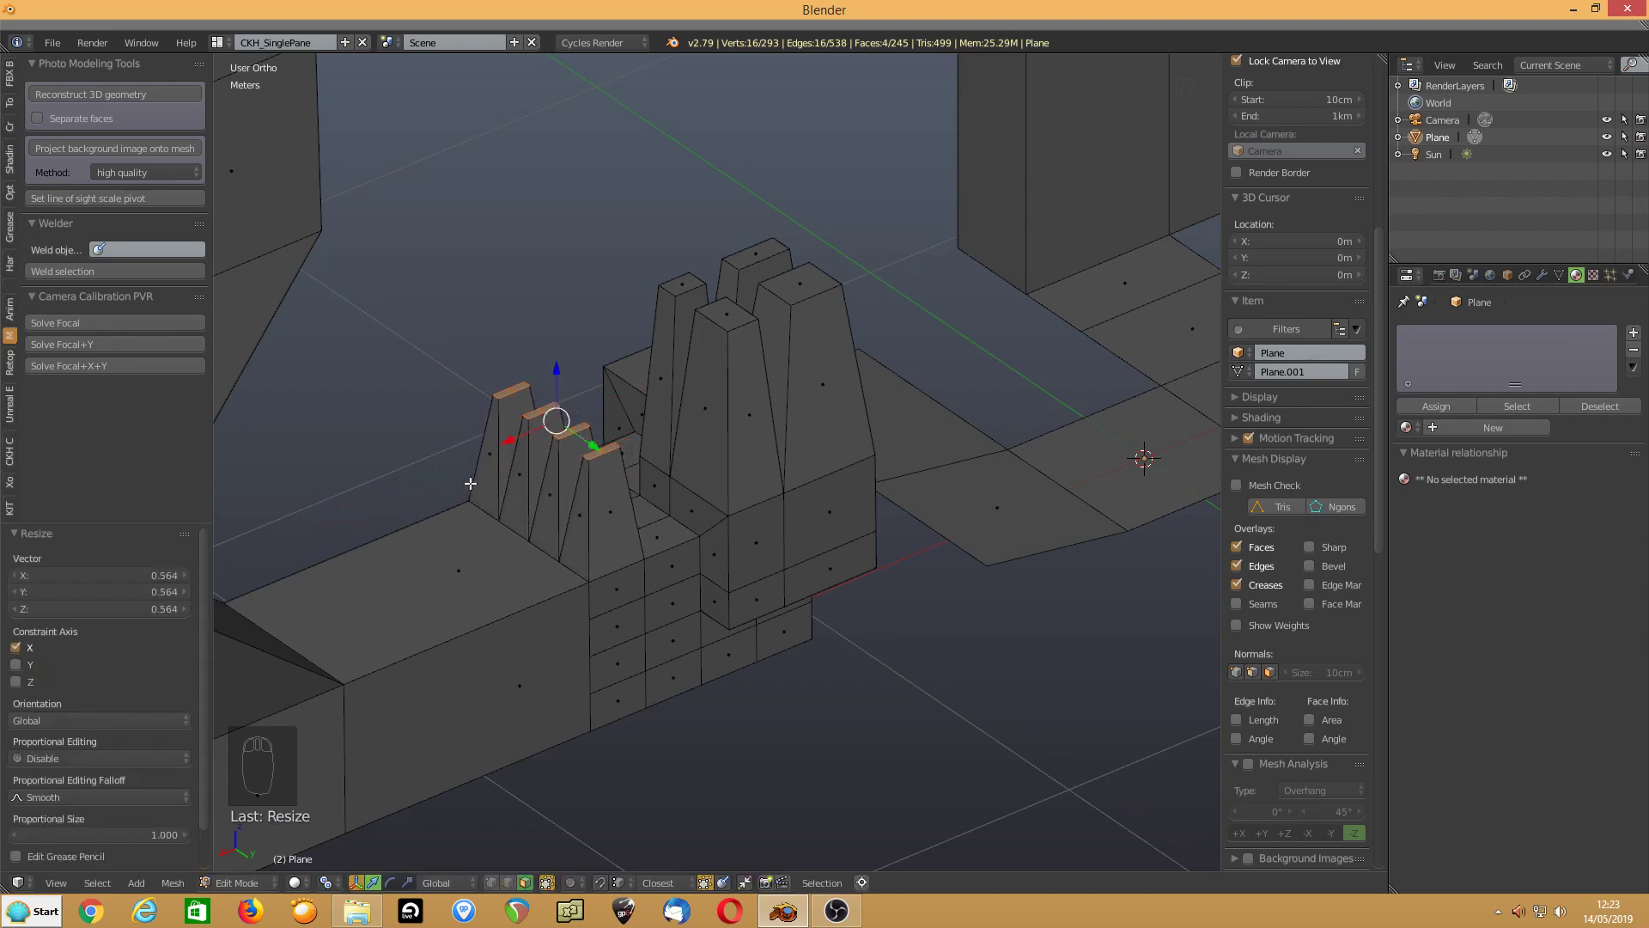
Extrude the four narrowed top faces upward twice, by about 9.59 cm and about 6.85 cm
{"action": "key", "text": "e"}
{"action": "left_click", "coordinate": [473, 451]}
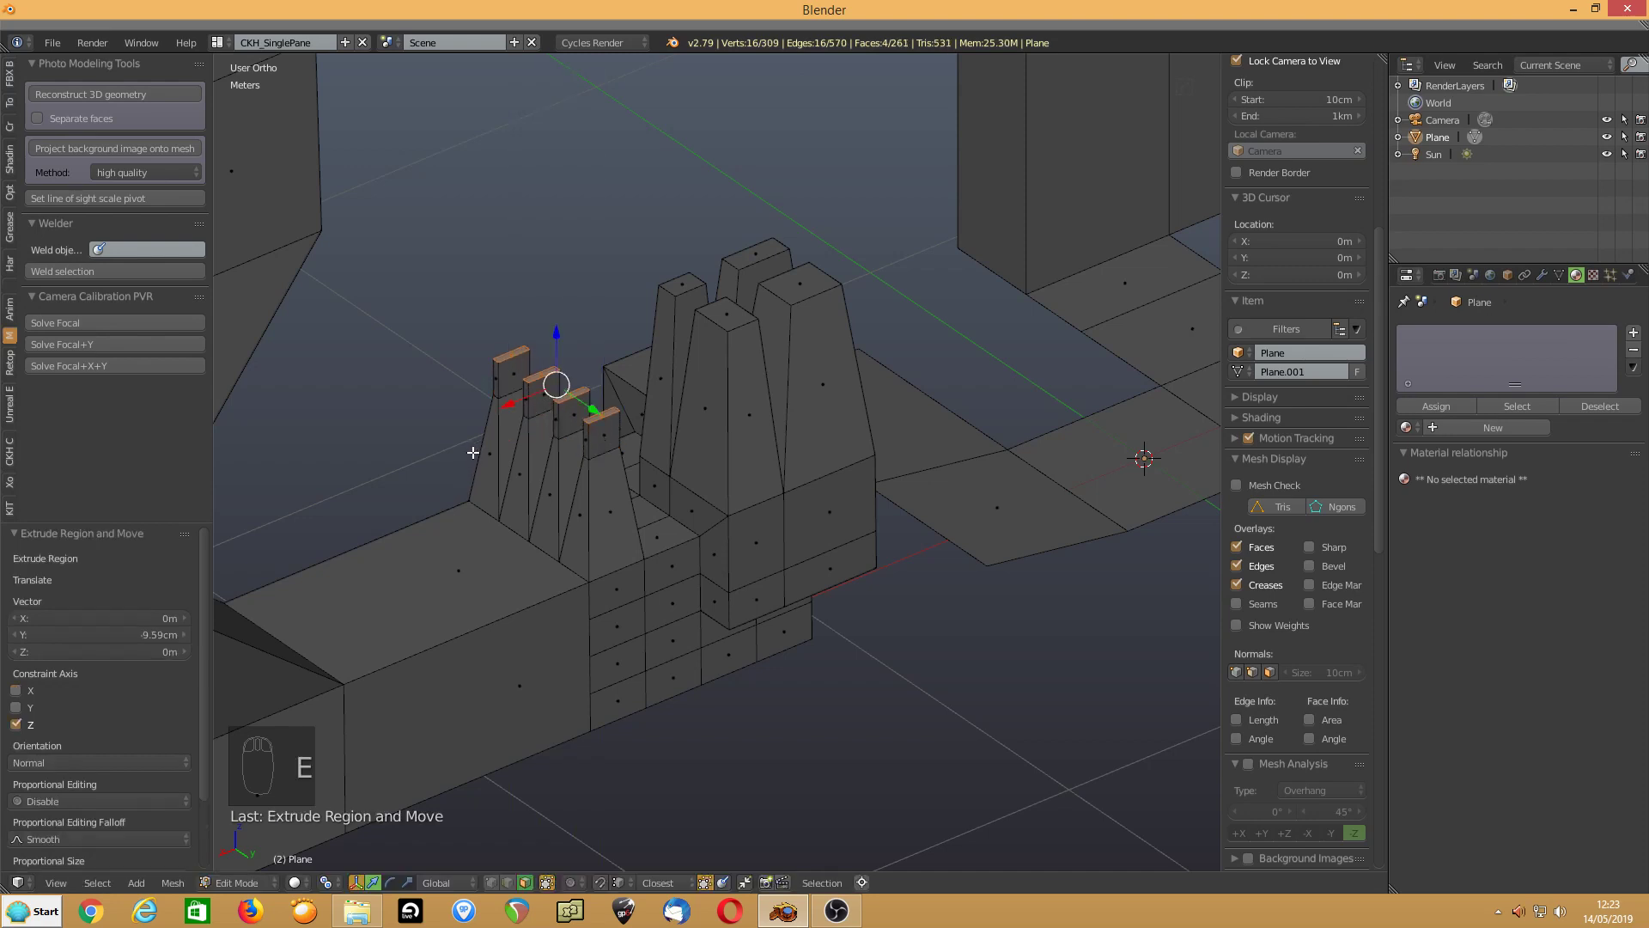
{"action": "key", "text": "e"}
{"action": "left_click", "coordinate": [465, 437]}
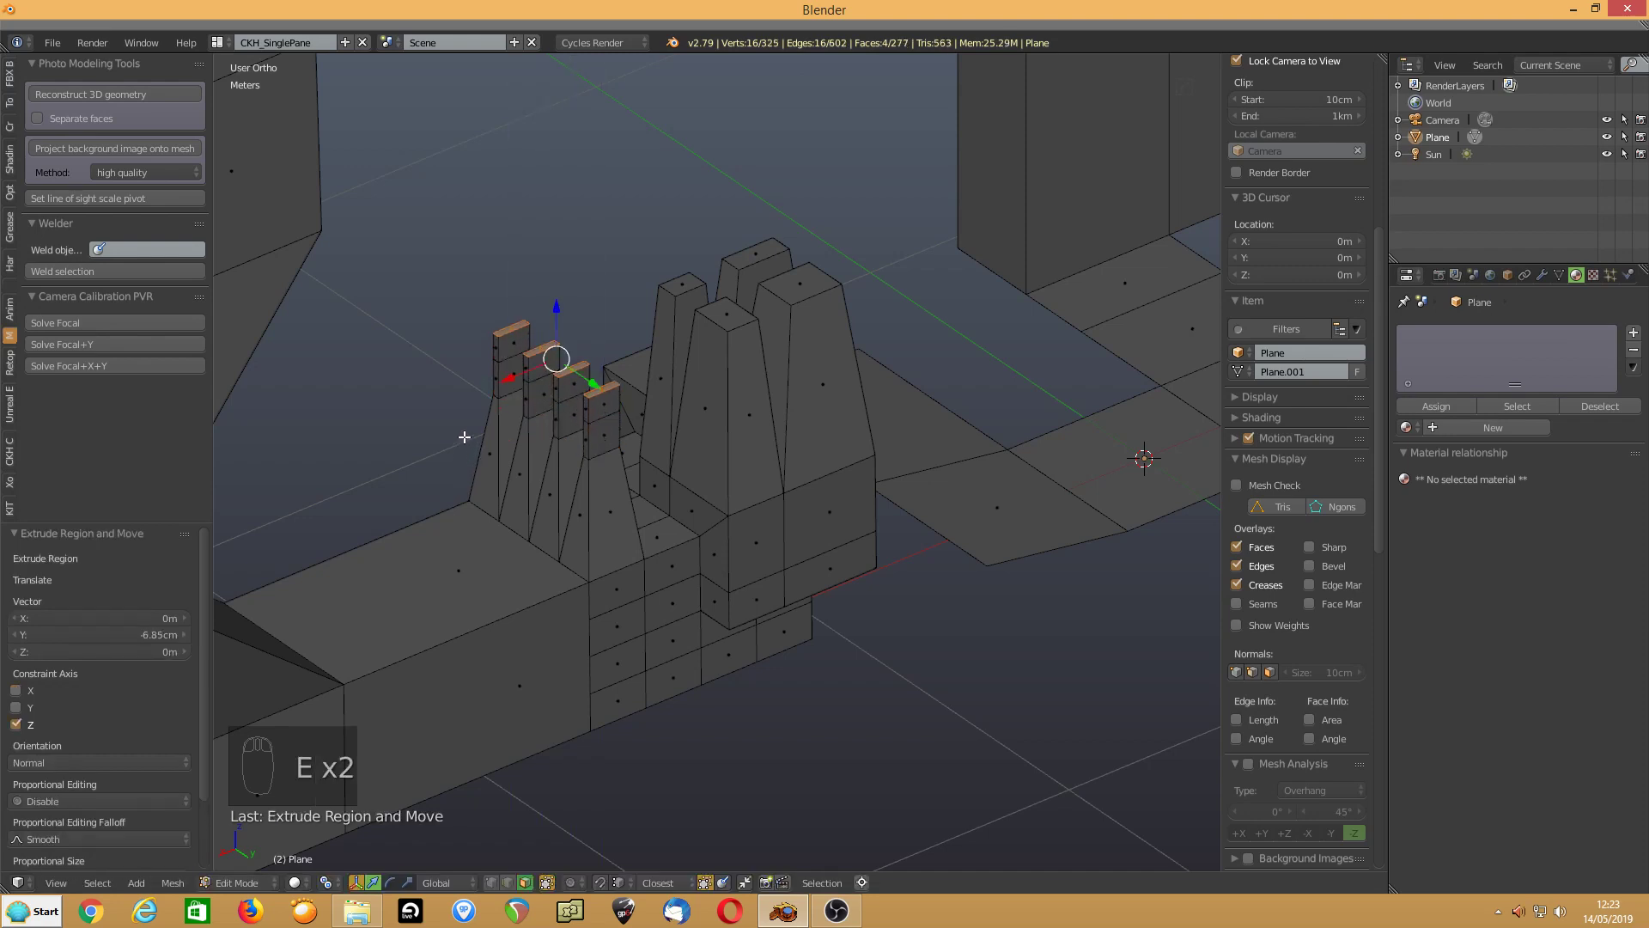
Scale the four tip faces to about 0.214 along X and lower them about 2.53 cm along Z
{"action": "middle_click_drag", "start_coordinate": [563, 417], "coordinate": [1208, 433]}
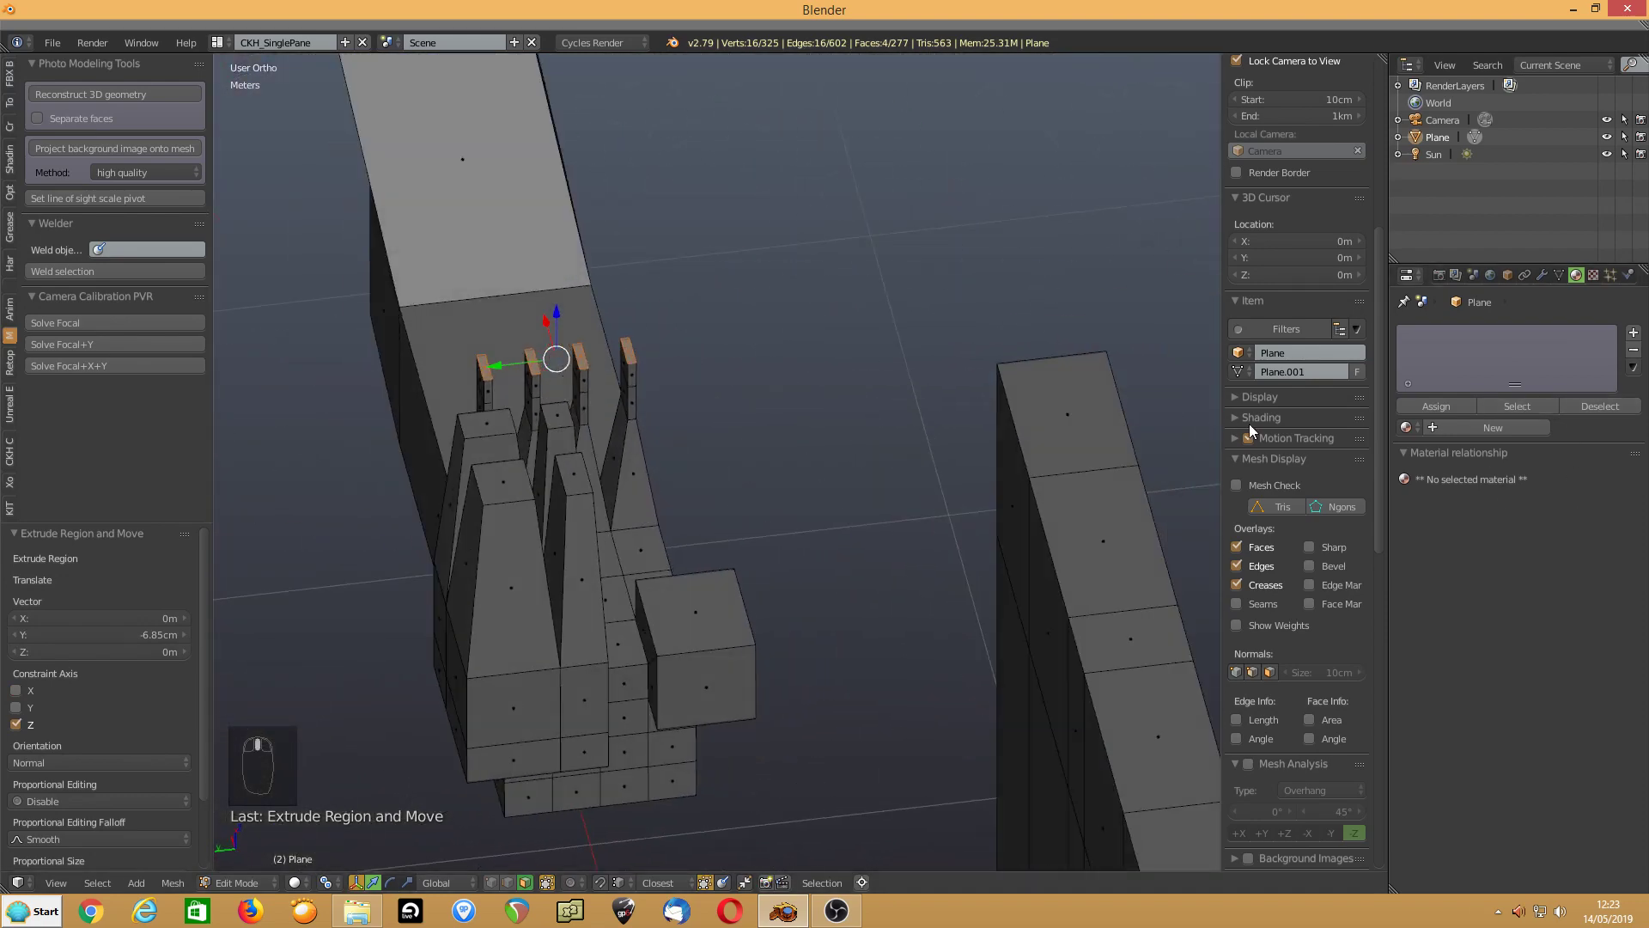
{"action": "middle_click_drag", "start_coordinate": [665, 478], "coordinate": [559, 471]}
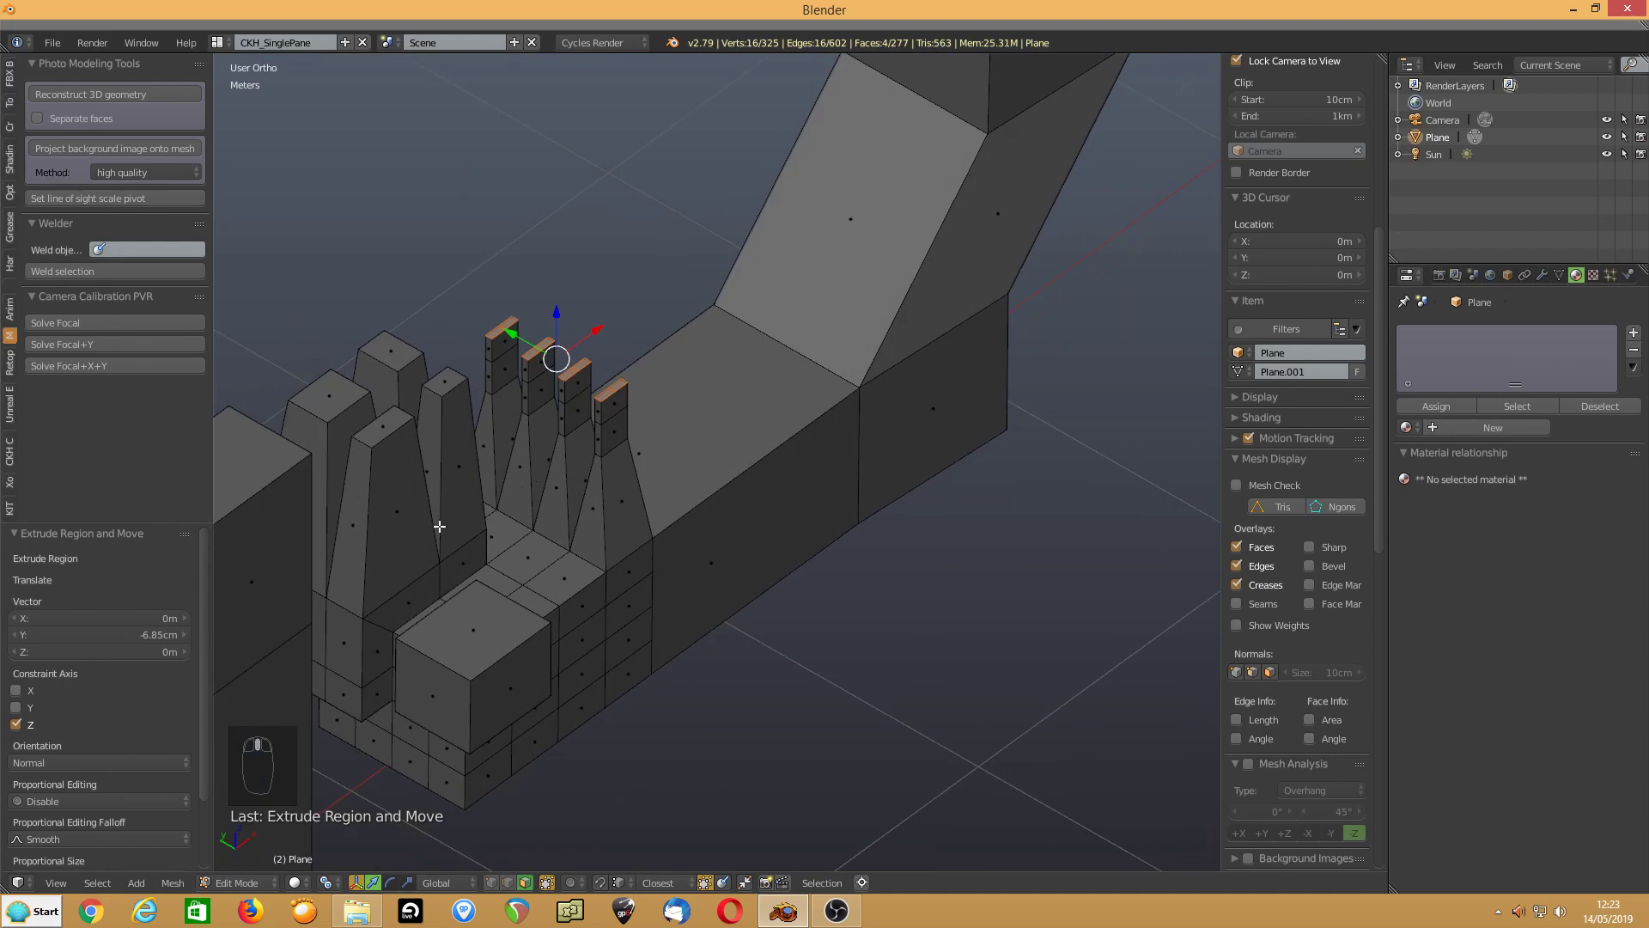
{"action": "key", "text": "s"}
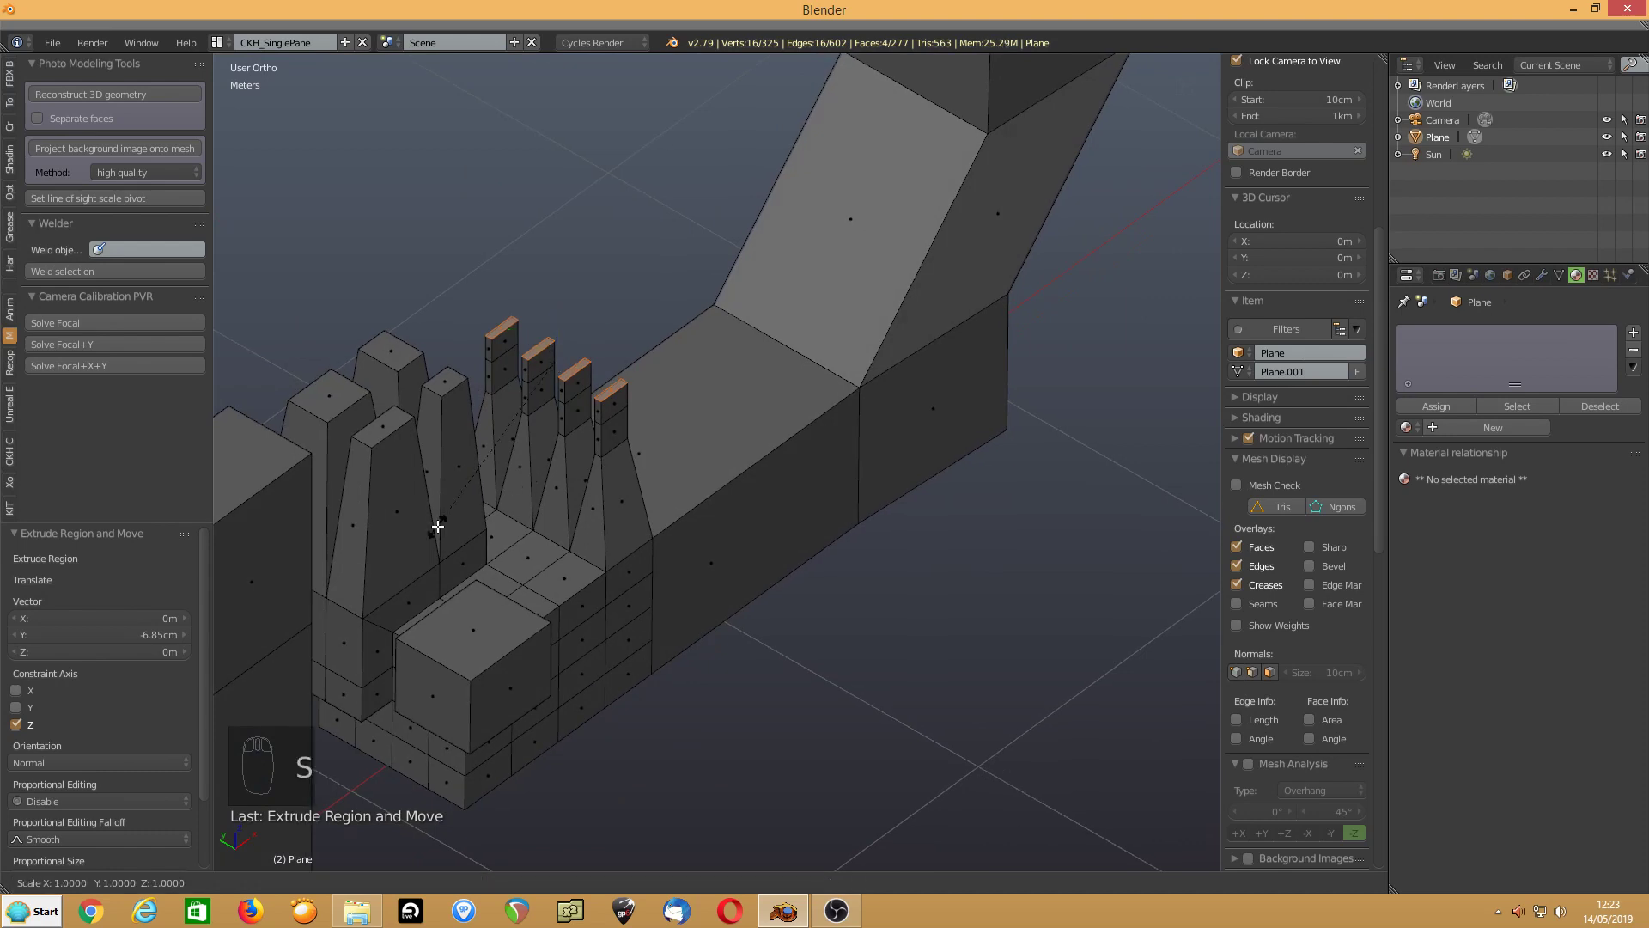
{"action": "key", "text": "x"}
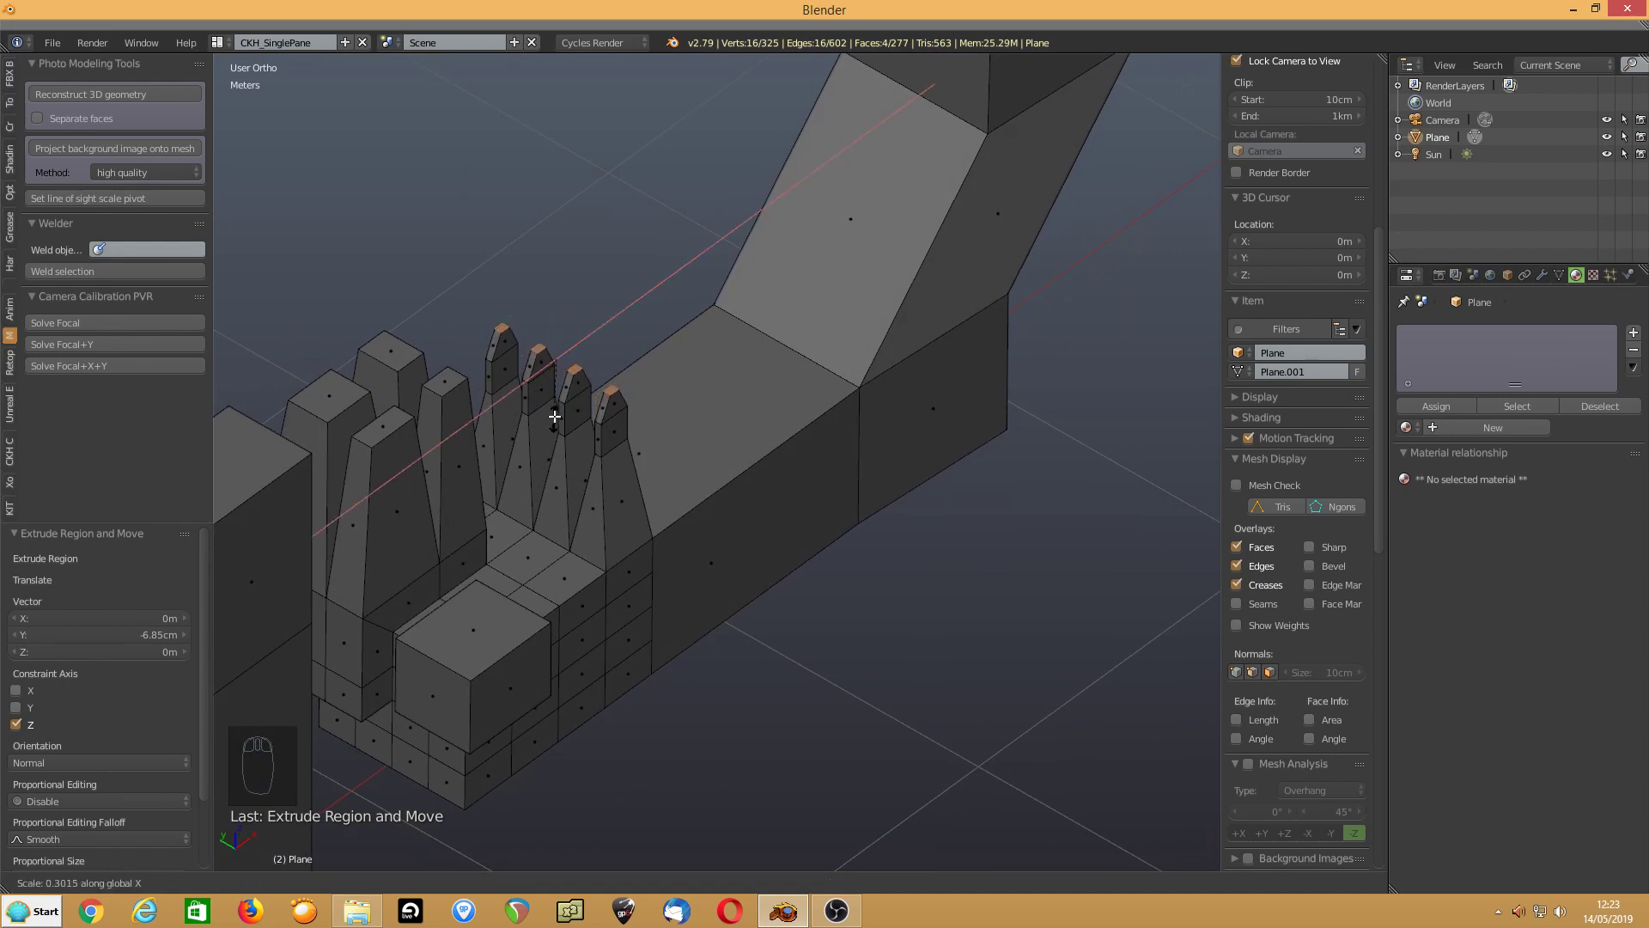
{"action": "left_click", "coordinate": [556, 403]}
{"action": "key", "text": "g"}
{"action": "key", "text": "z"}
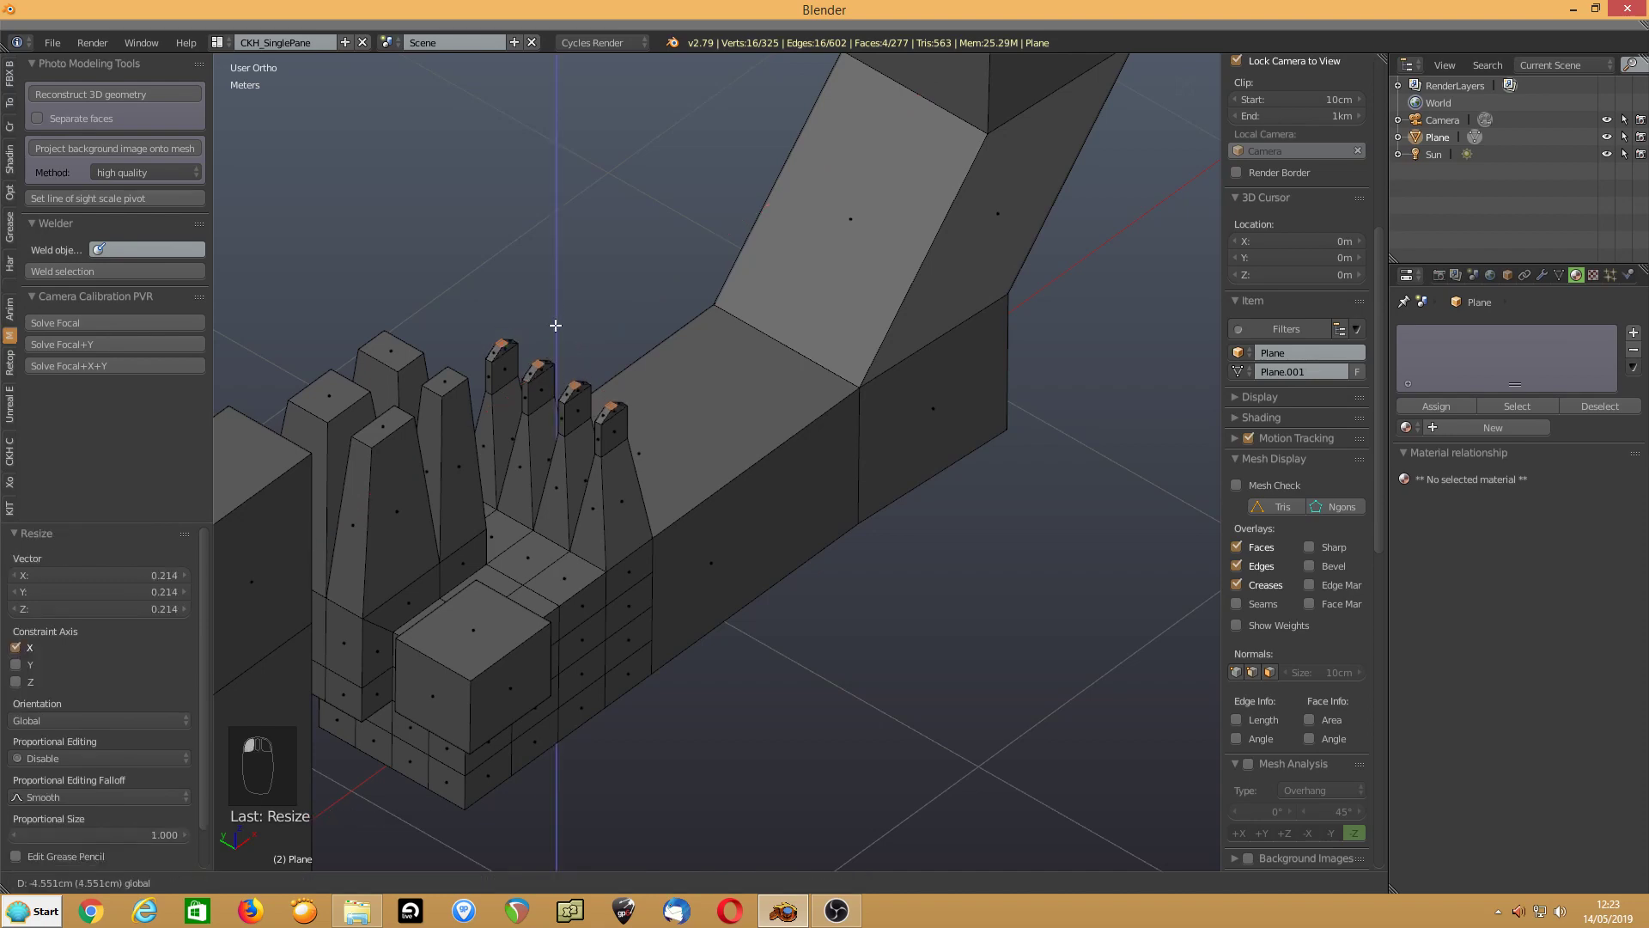
{"action": "left_click", "coordinate": [554, 321]}
Select a two-by-two group of faces on the block's subdivided side and extrude it outward about 9.64 cm
{"action": "middle_click_drag", "start_coordinate": [538, 435], "coordinate": [527, 499]}
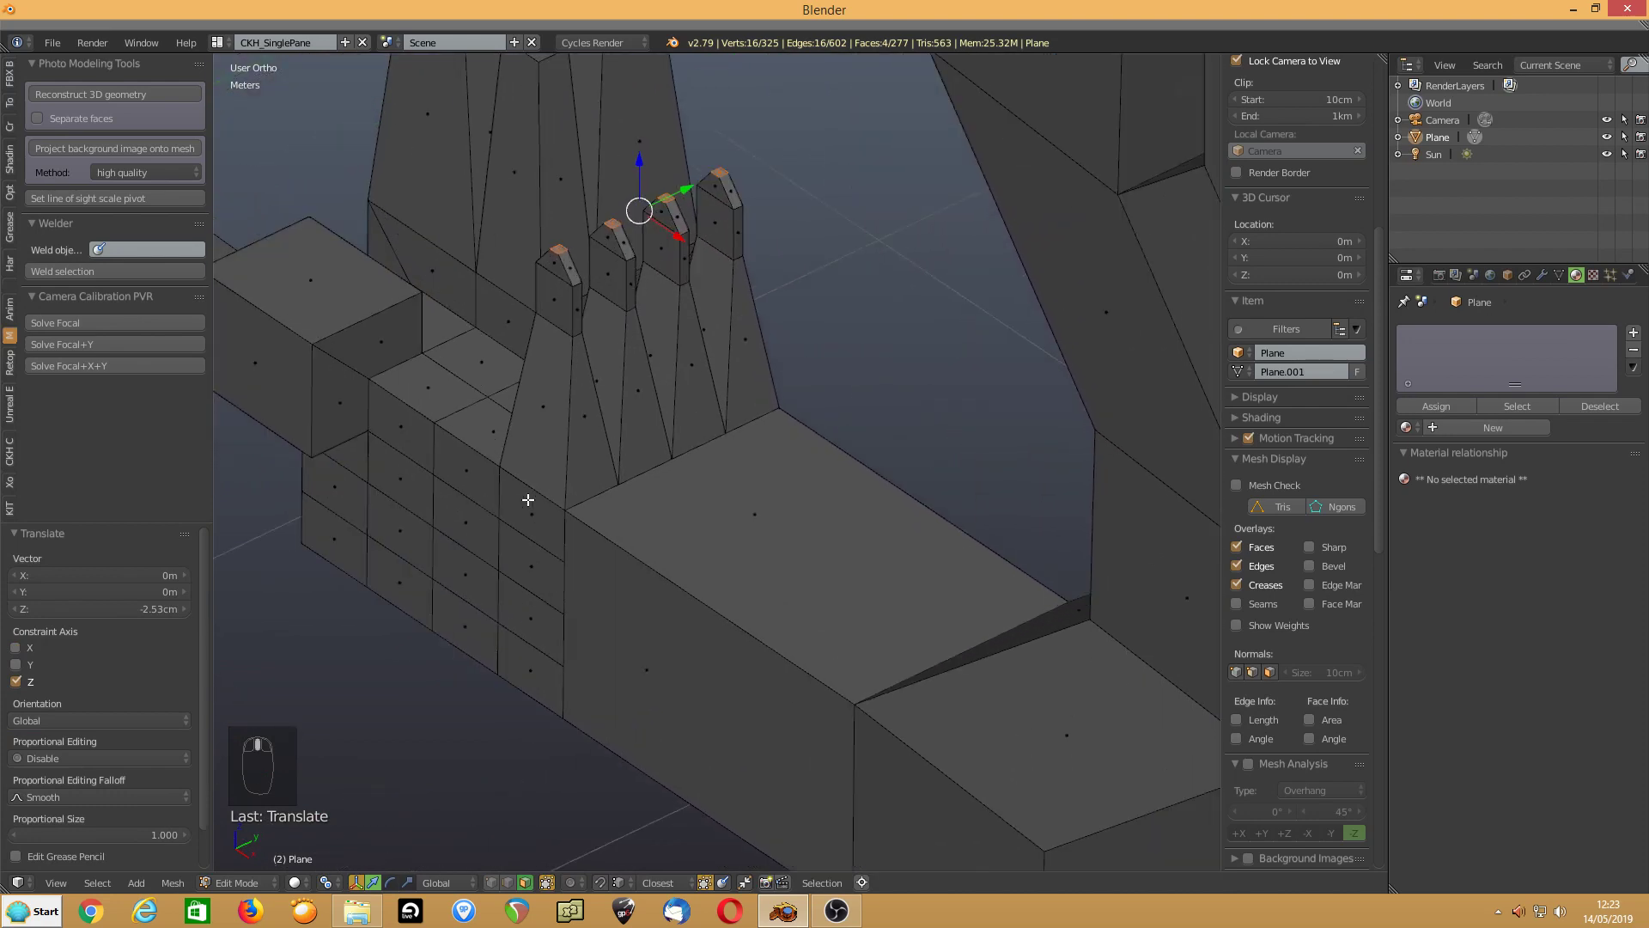
{"action": "right_click", "coordinate": [457, 521]}
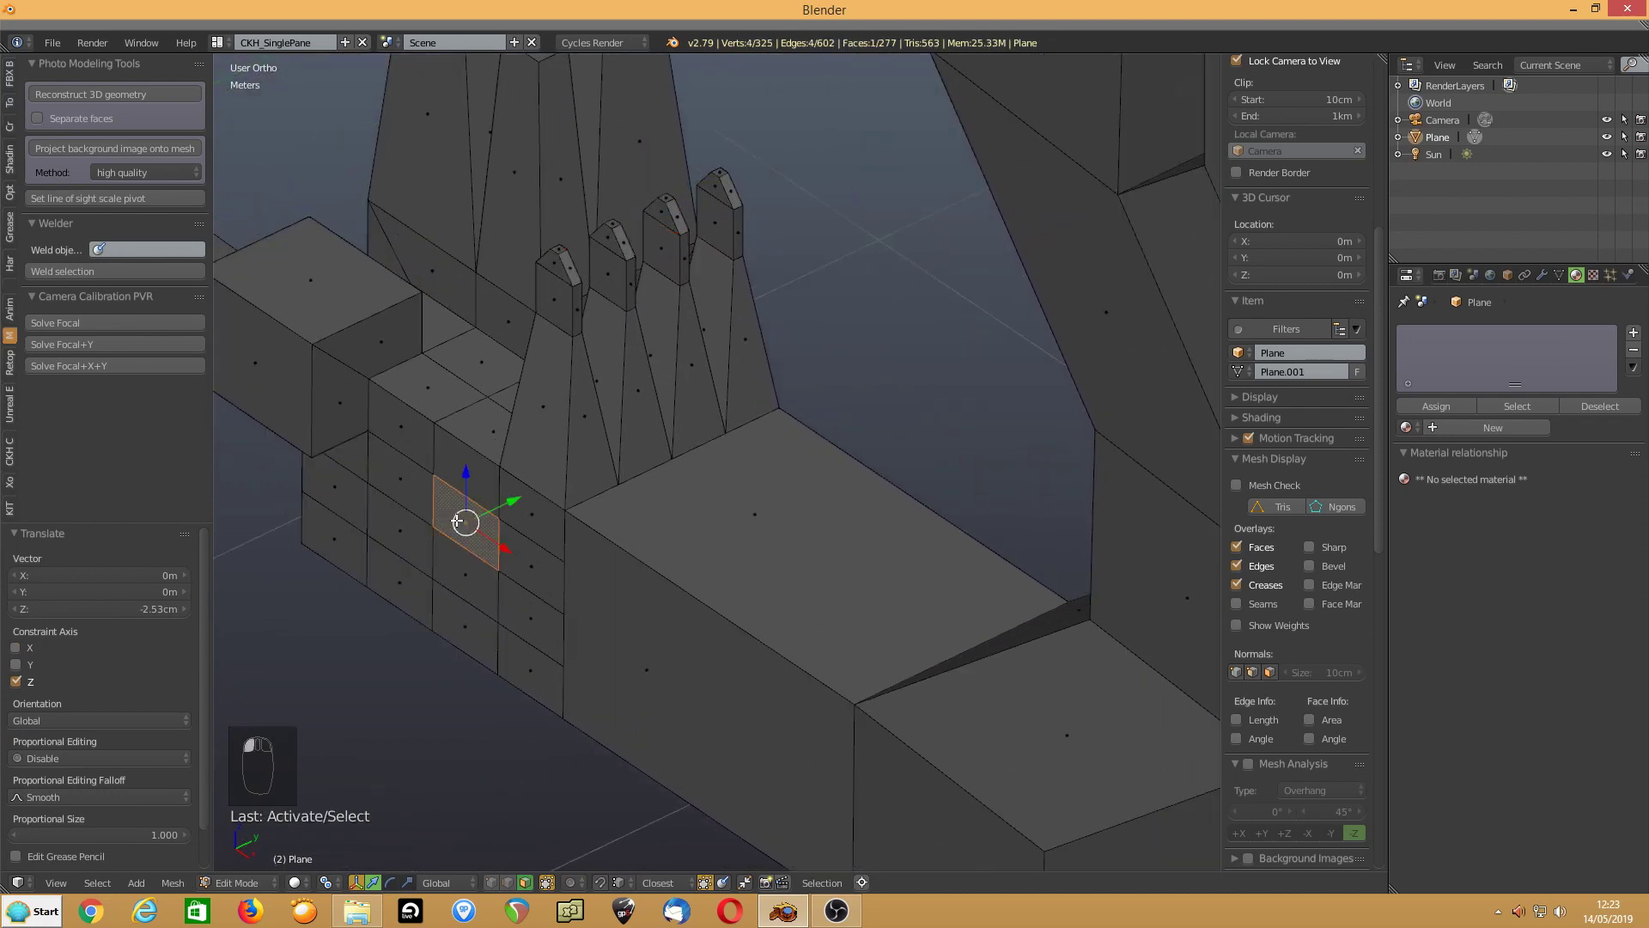
{"action": "right_click", "coordinate": [456, 567], "text": "shift"}
{"action": "right_click", "coordinate": [529, 611], "text": "shift"}
{"action": "right_click", "coordinate": [537, 571], "text": "shift"}
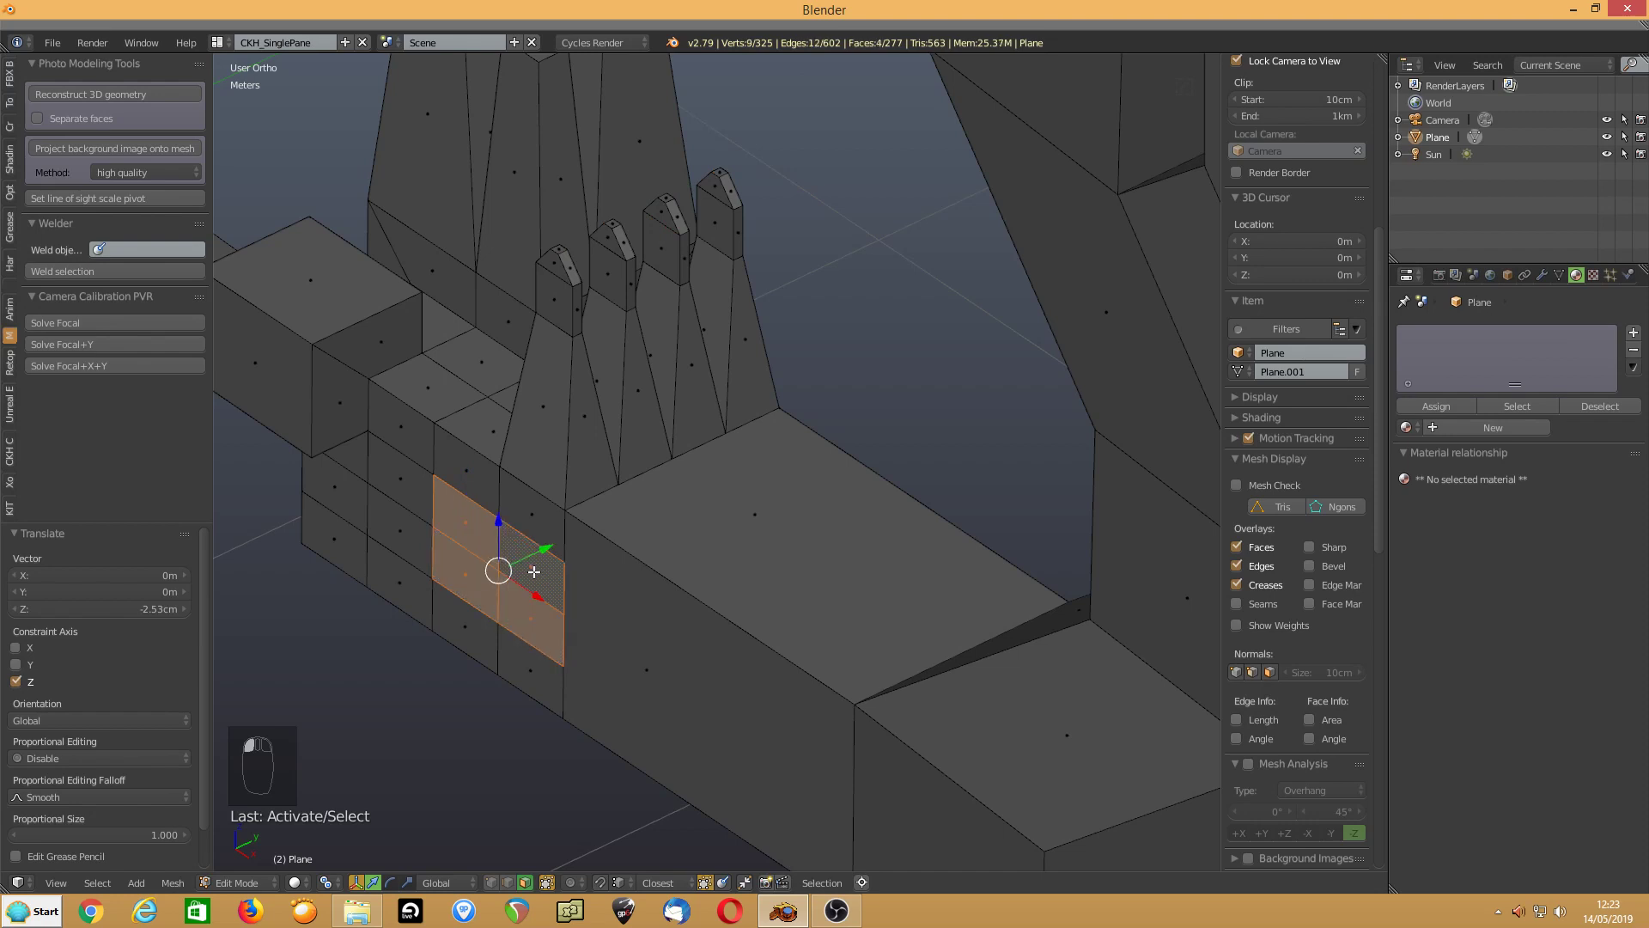
{"action": "key", "text": "e"}
{"action": "left_click", "coordinate": [497, 593]}
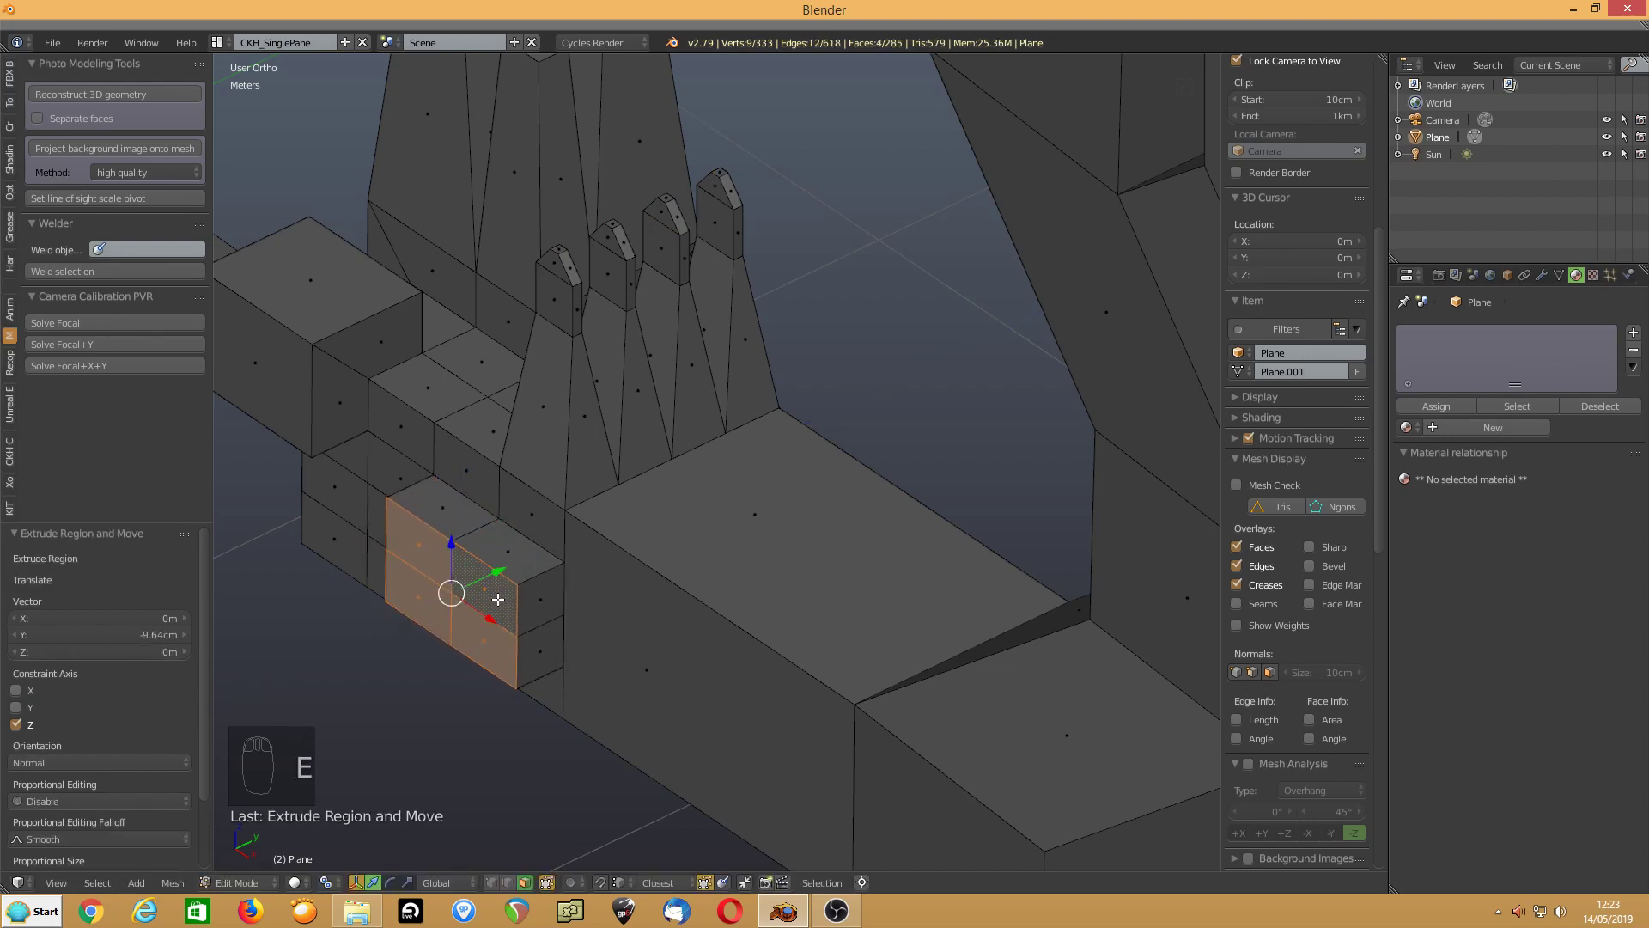
Extrude the two lower faces of the protruding side block outward about 9.27 cm
{"action": "middle_click_drag", "start_coordinate": [444, 549], "coordinate": [687, 449], "text": "shift"}
{"action": "left_click", "coordinate": [631, 503]}
{"action": "left_click", "coordinate": [696, 548], "text": "shift"}
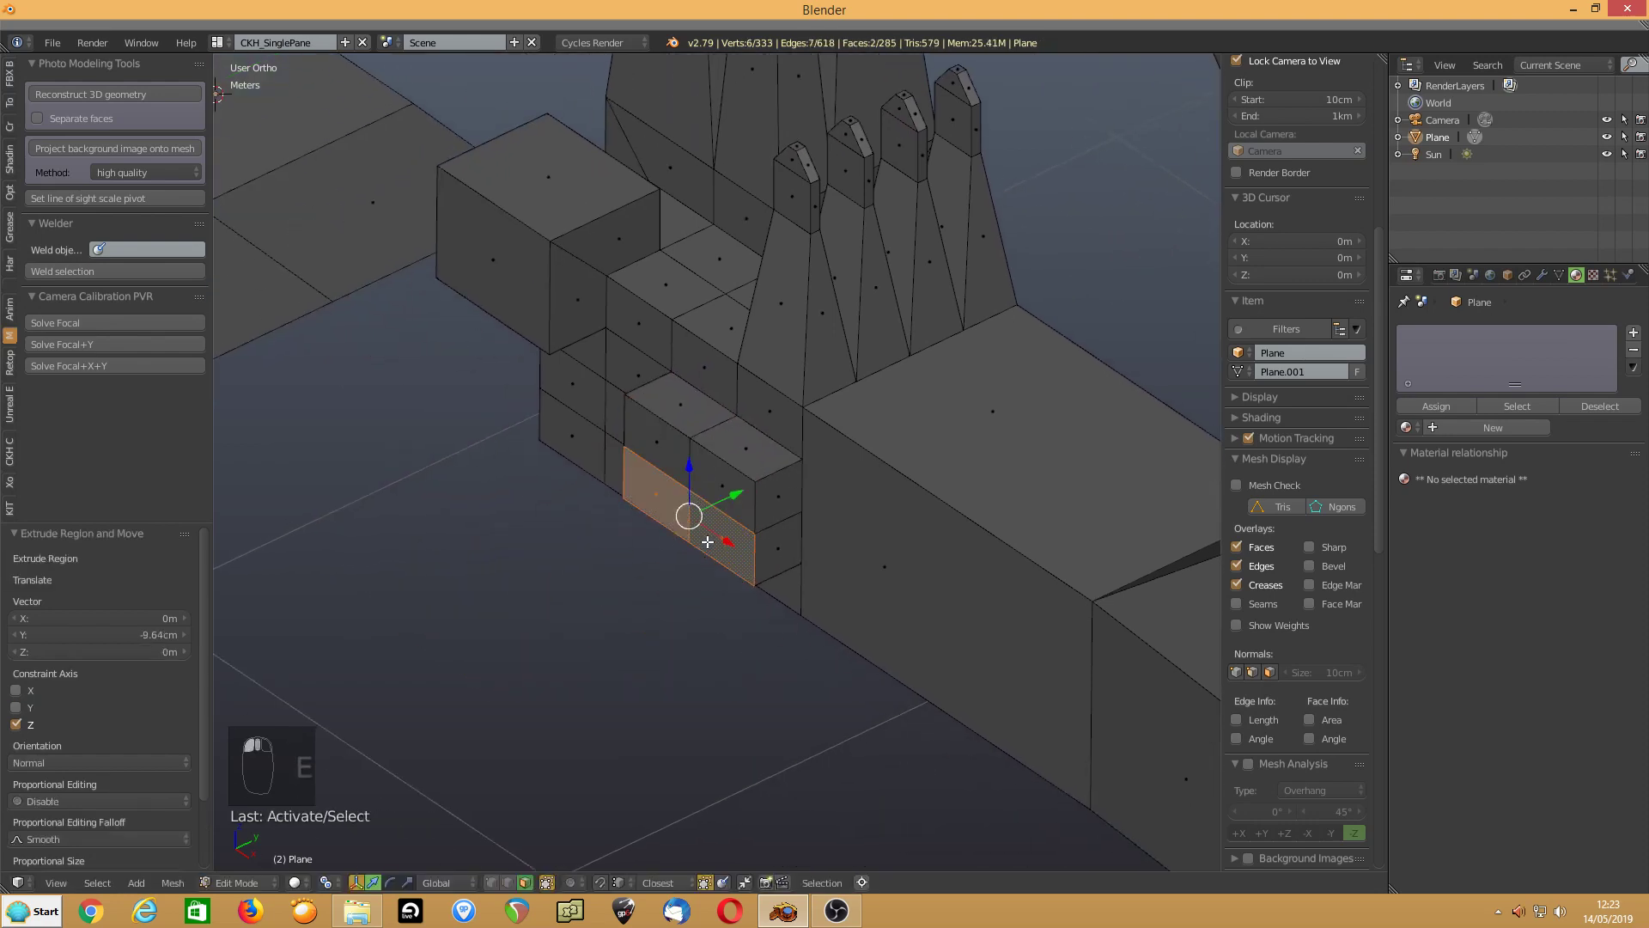
{"action": "key", "text": "e"}
{"action": "left_click", "coordinate": [665, 570]}
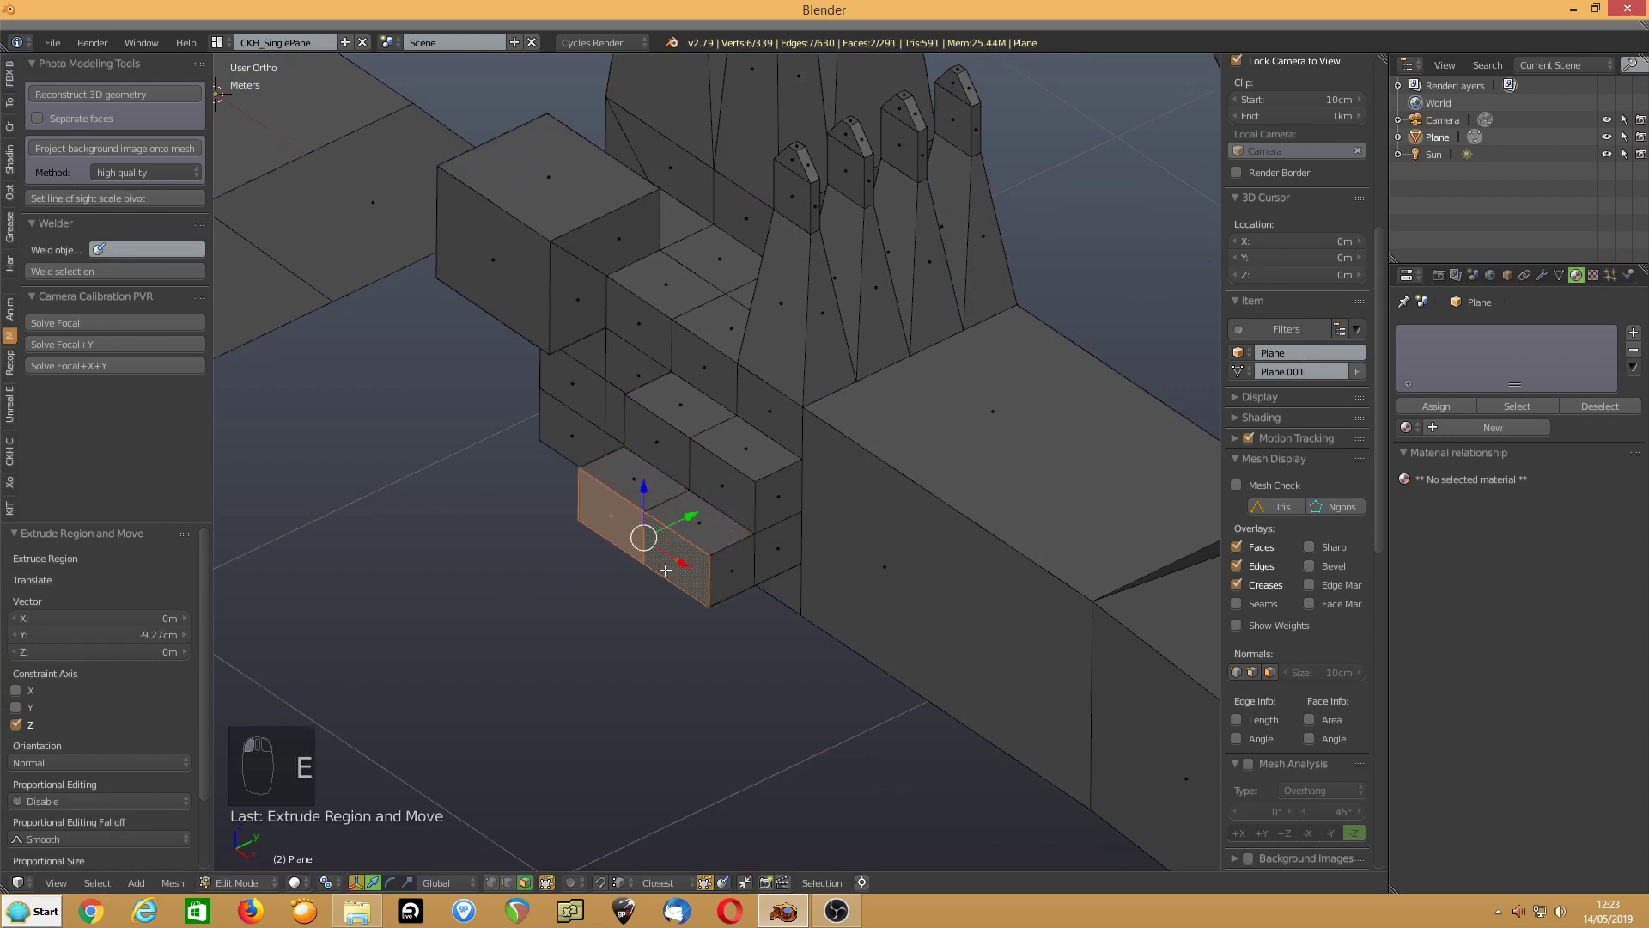
Extrude one of the two lower step's front faces, the one farther from the long arm, outward about 10.4 cm
{"action": "left_click", "coordinate": [617, 528]}
{"action": "key", "text": "e"}
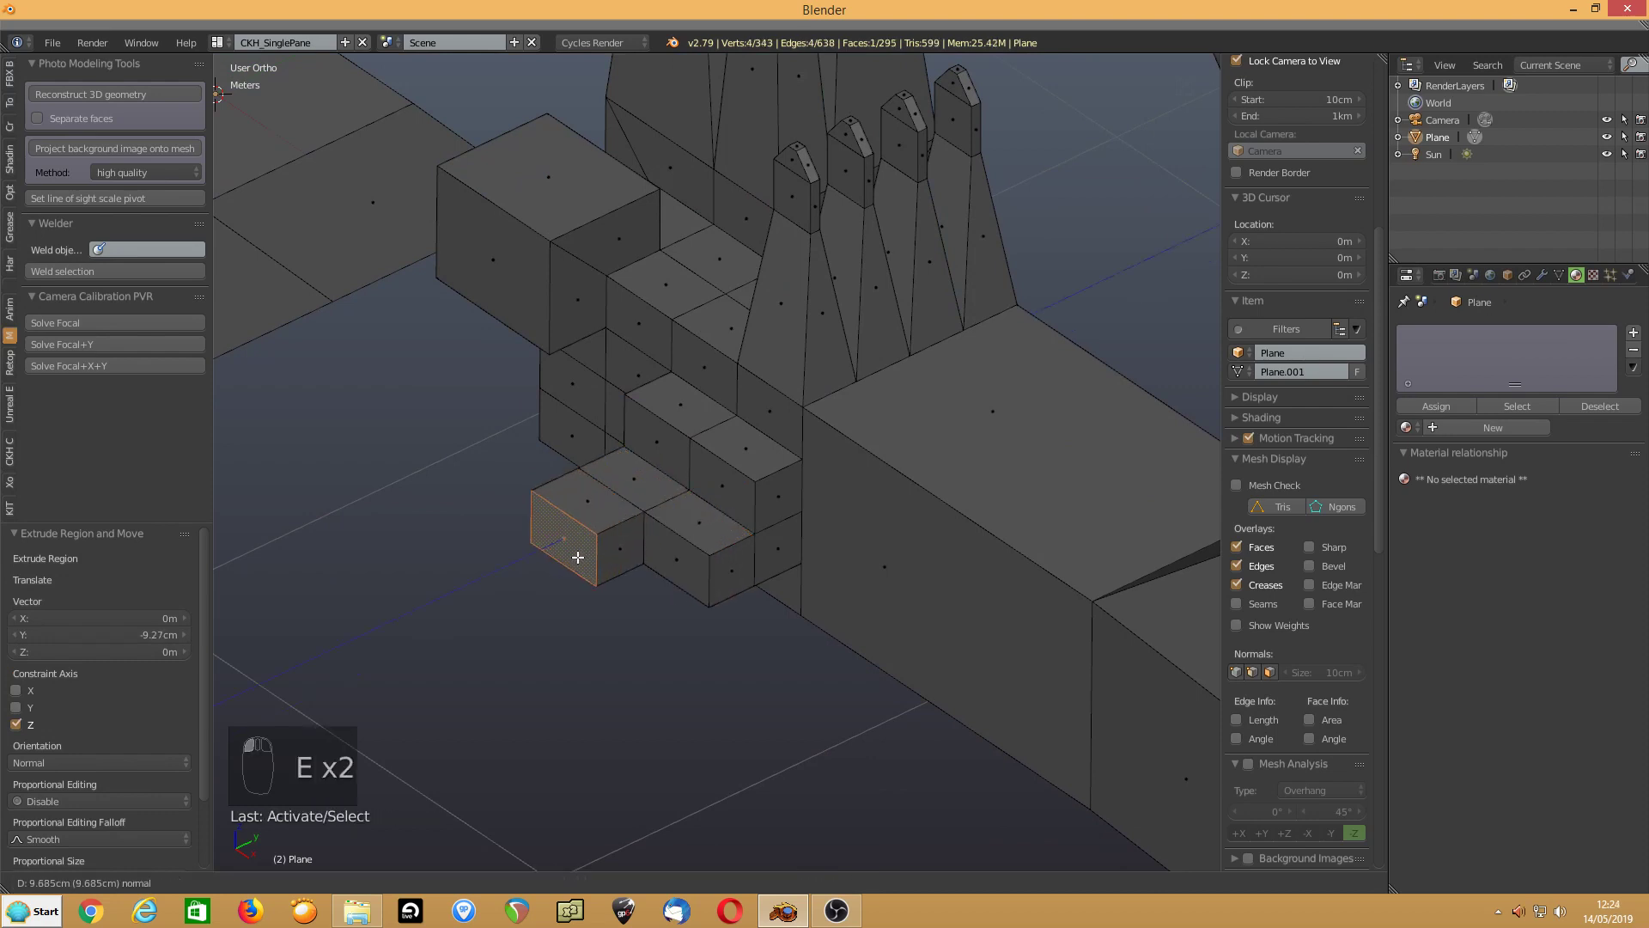
{"action": "left_click", "coordinate": [582, 562]}
Add a single horizontal loop cut around the lowest step with a slide factor of about 0.033
{"action": "key", "text": "ctrl+r"}
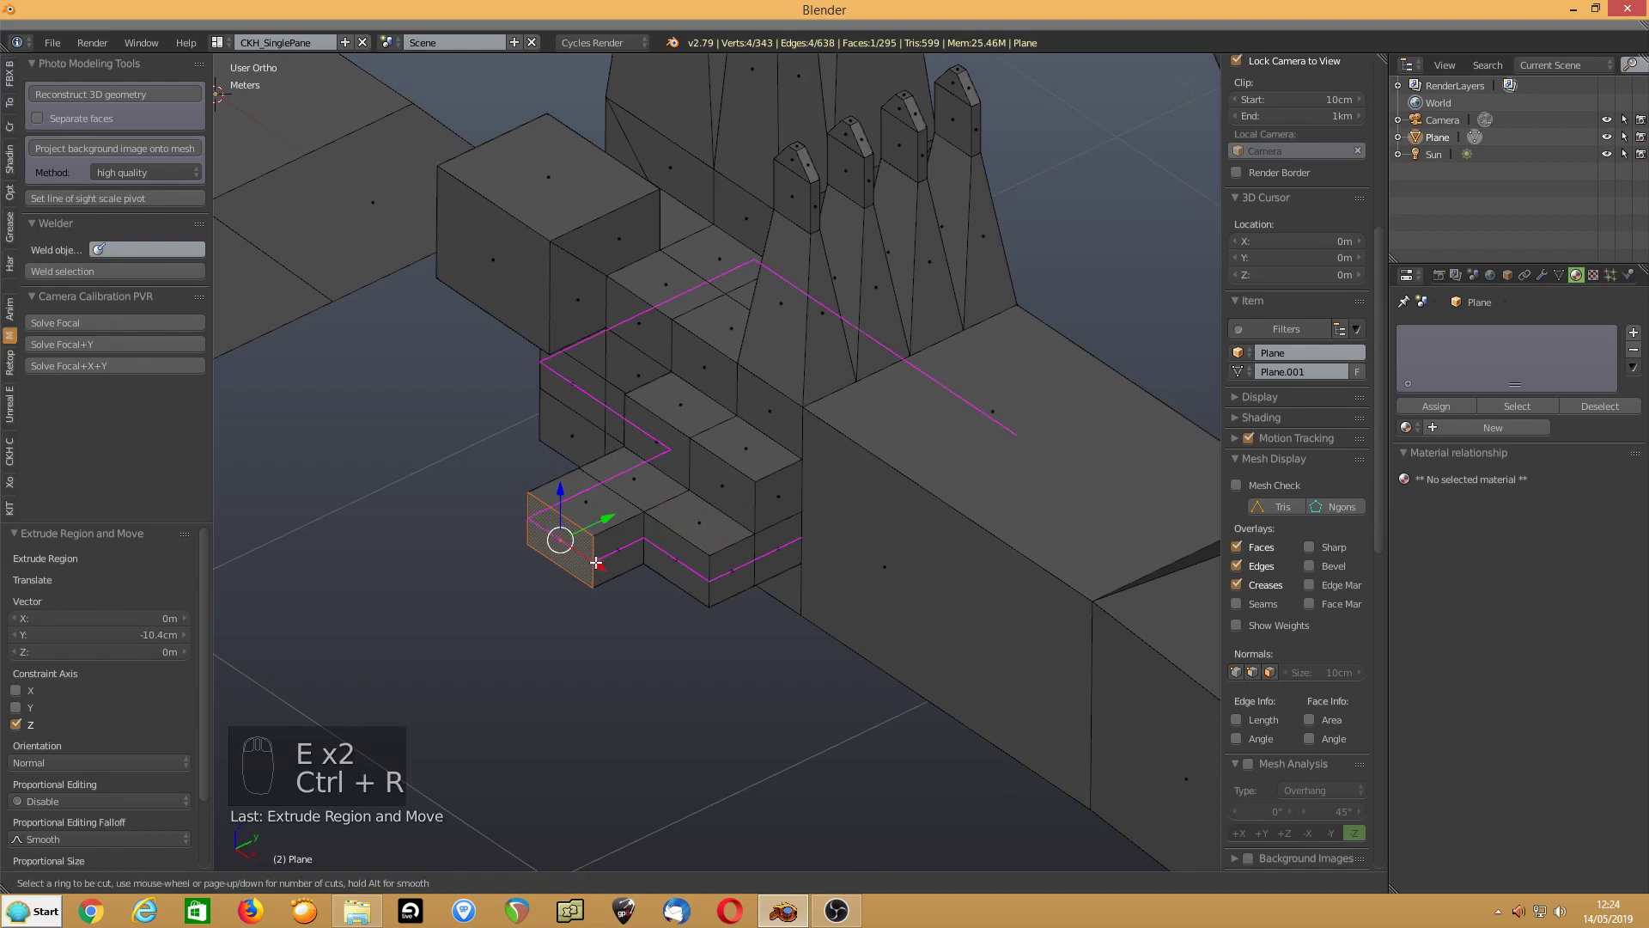
{"action": "left_click", "coordinate": [601, 565]}
{"action": "left_click", "coordinate": [612, 568]}
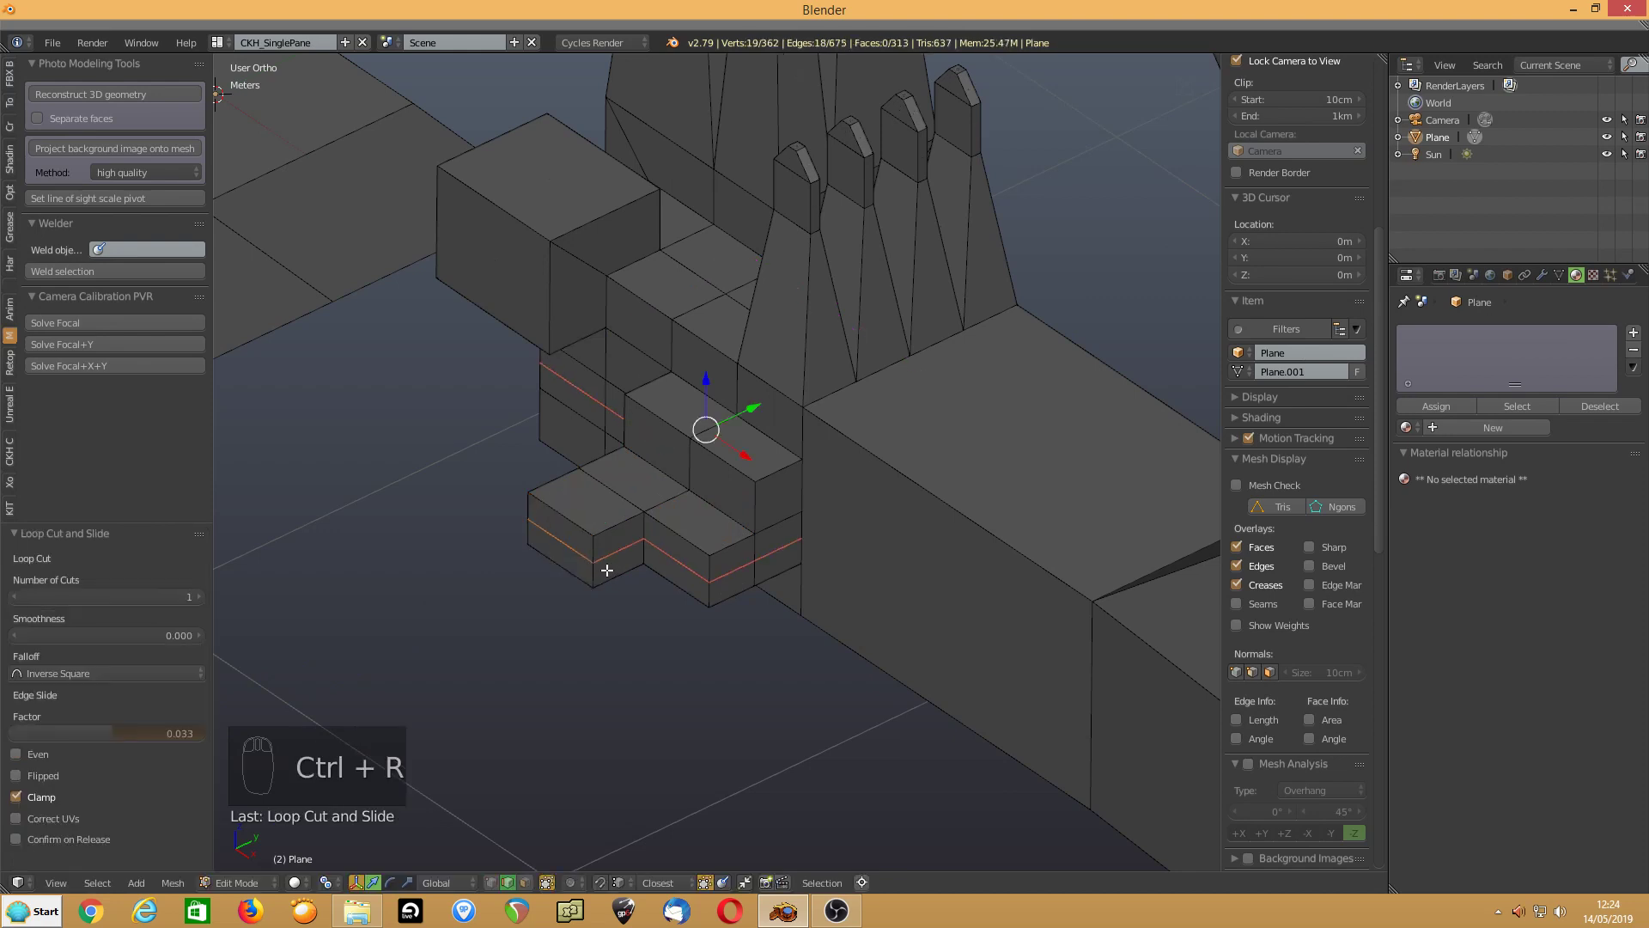
Switch to face selection and extrude the lower half of the outermost step's front face about 11.1 cm
{"action": "key", "text": "ctrl+Tab"}
{"action": "left_click", "coordinate": [606, 591]}
{"action": "left_click", "coordinate": [601, 570]}
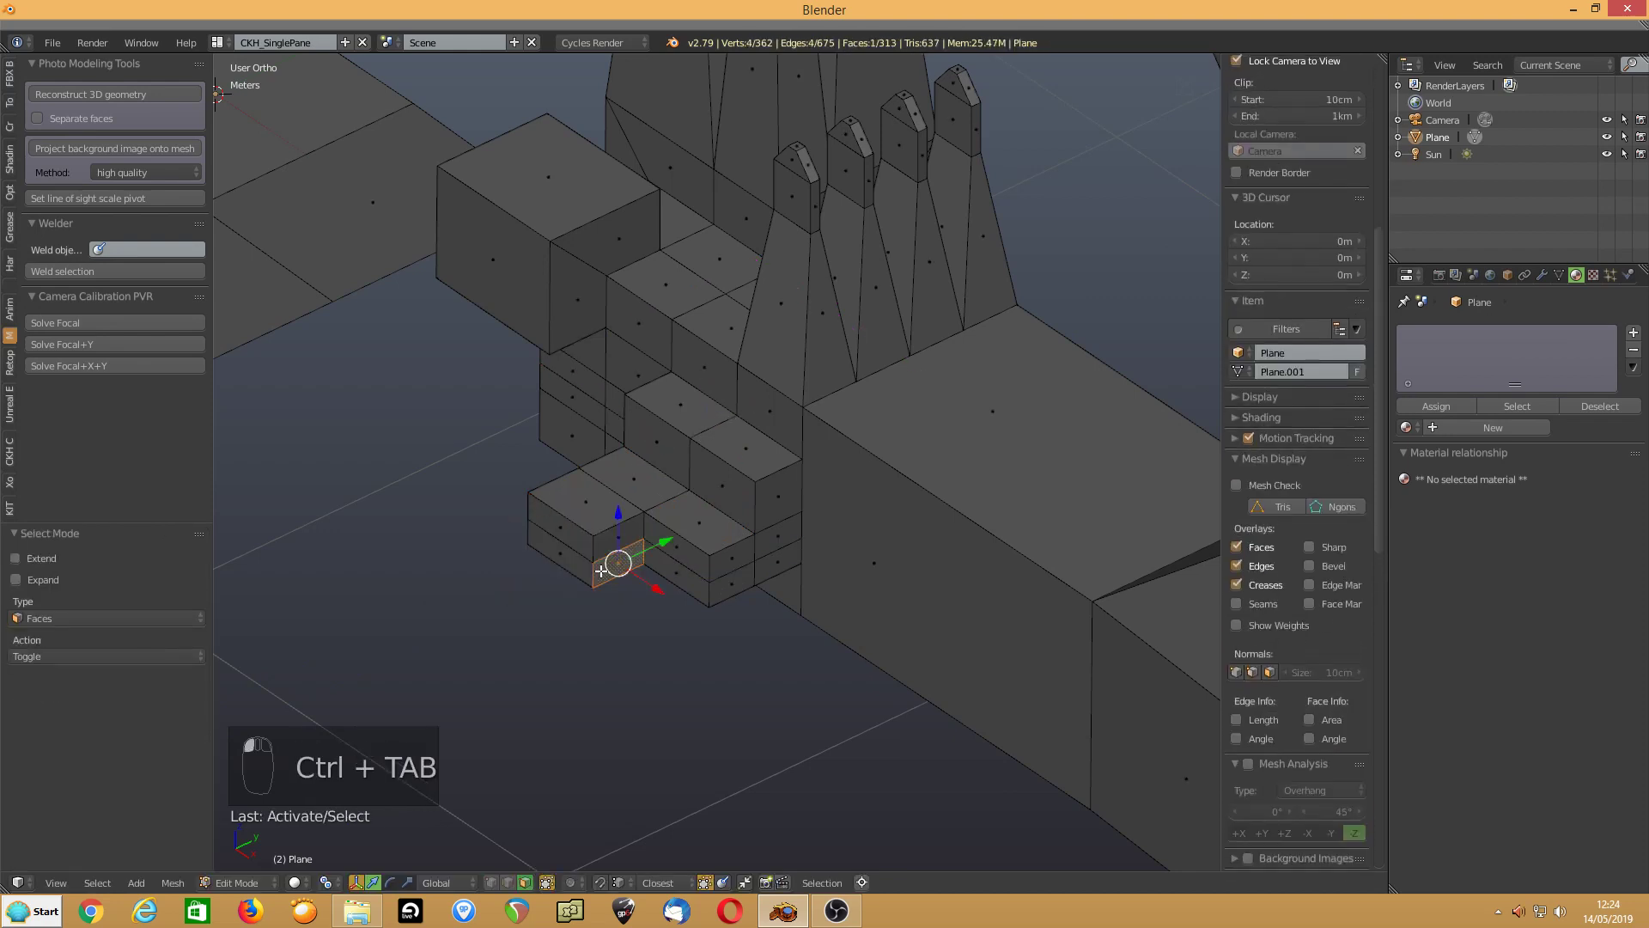
{"action": "key", "text": "e"}
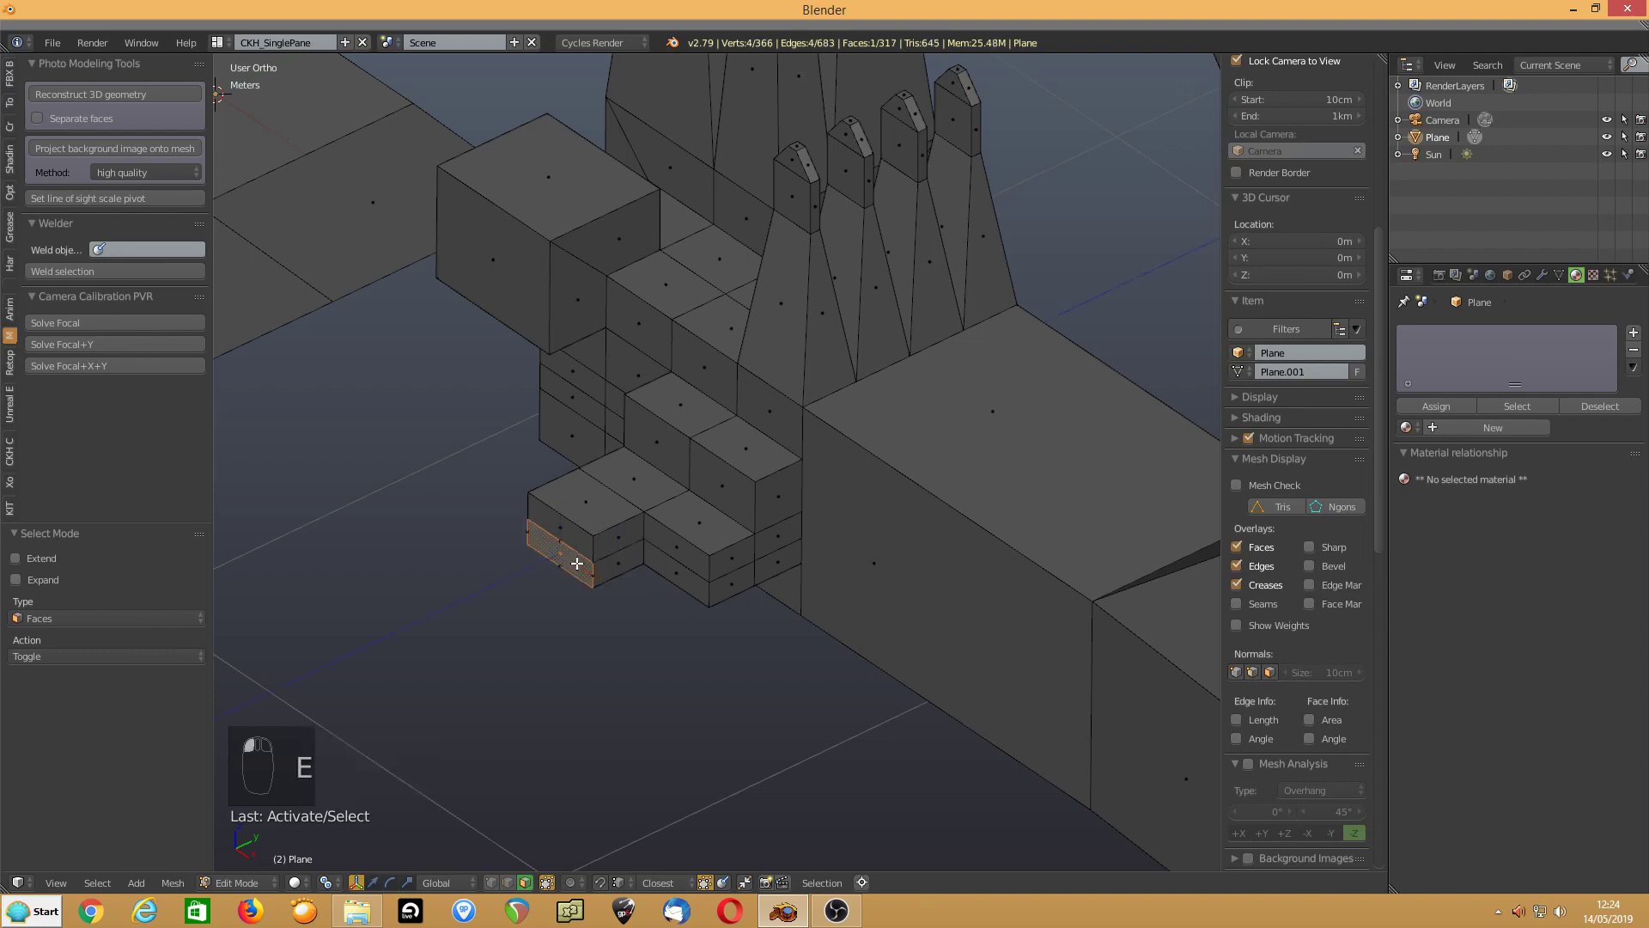
{"action": "left_click", "coordinate": [531, 588]}
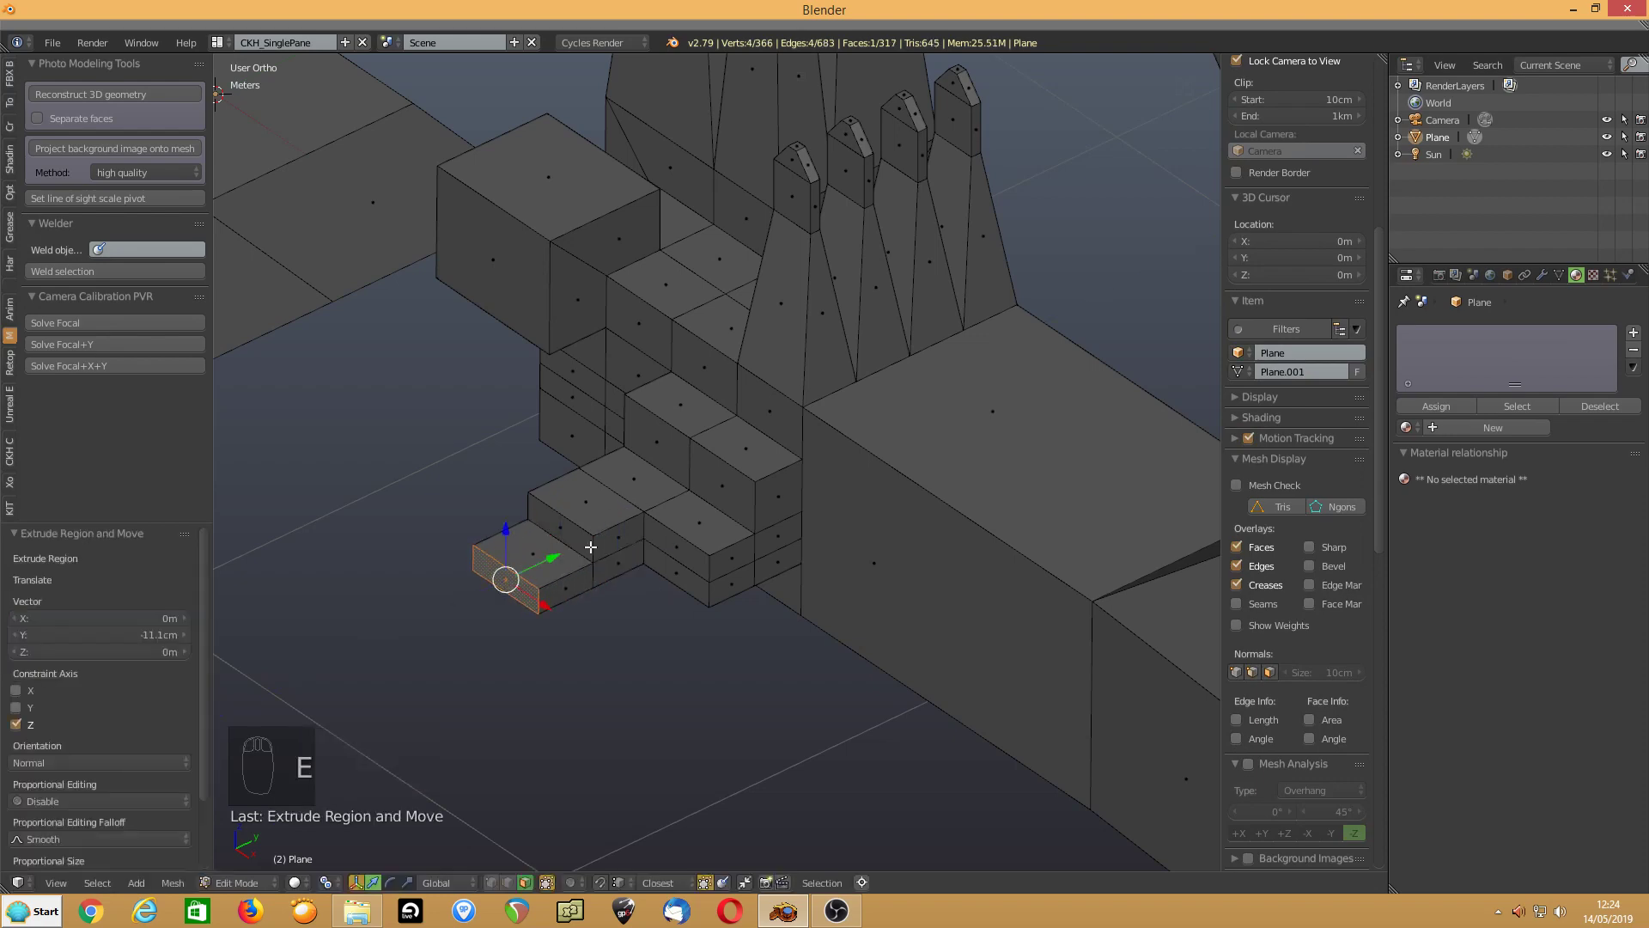
Examine the stepped extrusions, tapered towers and the rest of the model from several angles
{"action": "middle_click_drag", "start_coordinate": [591, 546], "coordinate": [469, 589]}
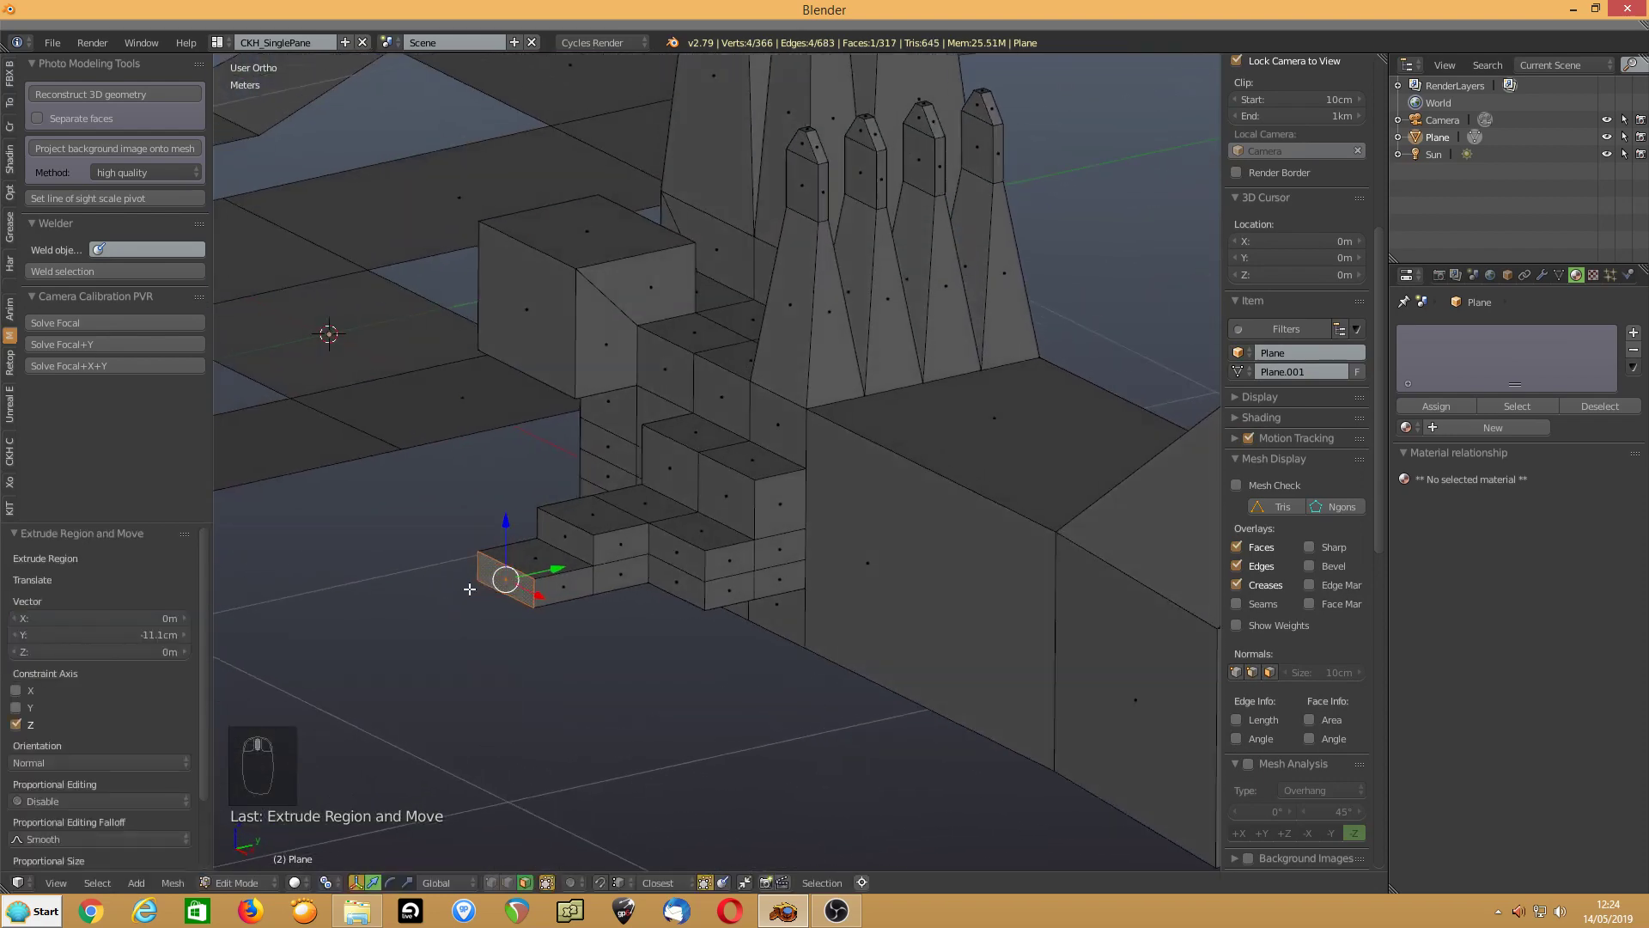
{"action": "scroll", "coordinate": [570, 577], "scroll_direction": "down", "scroll_amount": 5}
{"action": "middle_click_drag", "start_coordinate": [614, 479], "coordinate": [711, 600], "text": "shift"}
{"action": "middle_click_drag", "start_coordinate": [417, 482], "coordinate": [325, 522]}
{"action": "middle_click_drag", "start_coordinate": [959, 522], "coordinate": [727, 424], "text": "shift"}
{"action": "scroll", "coordinate": [747, 481], "scroll_direction": "down", "scroll_amount": 5}
{"action": "middle_click_drag", "start_coordinate": [746, 481], "coordinate": [564, 518]}
{"action": "scroll", "coordinate": [564, 517], "scroll_direction": "up", "scroll_amount": 6}
{"action": "middle_click_drag", "start_coordinate": [716, 538], "coordinate": [771, 510]}
{"action": "scroll", "coordinate": [771, 510], "scroll_direction": "down", "scroll_amount": 2}
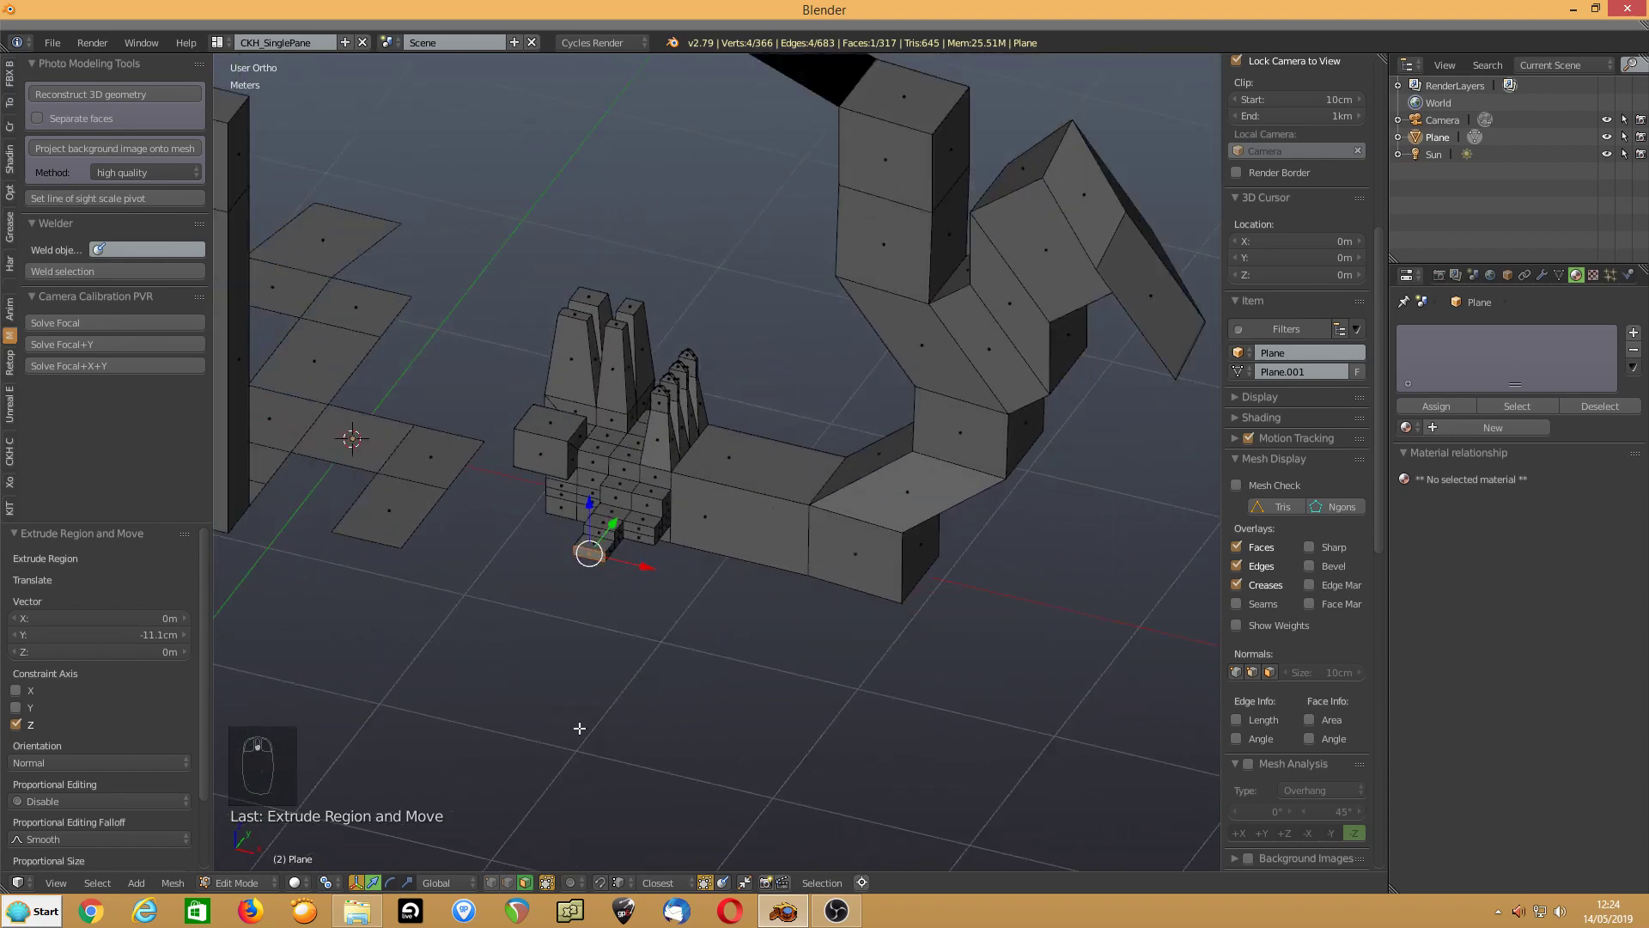
Switch to edge selection and try to bevel the lower edge at the near end of the long arm
{"action": "left_click", "coordinate": [510, 883]}
{"action": "right_click", "coordinate": [912, 582]}
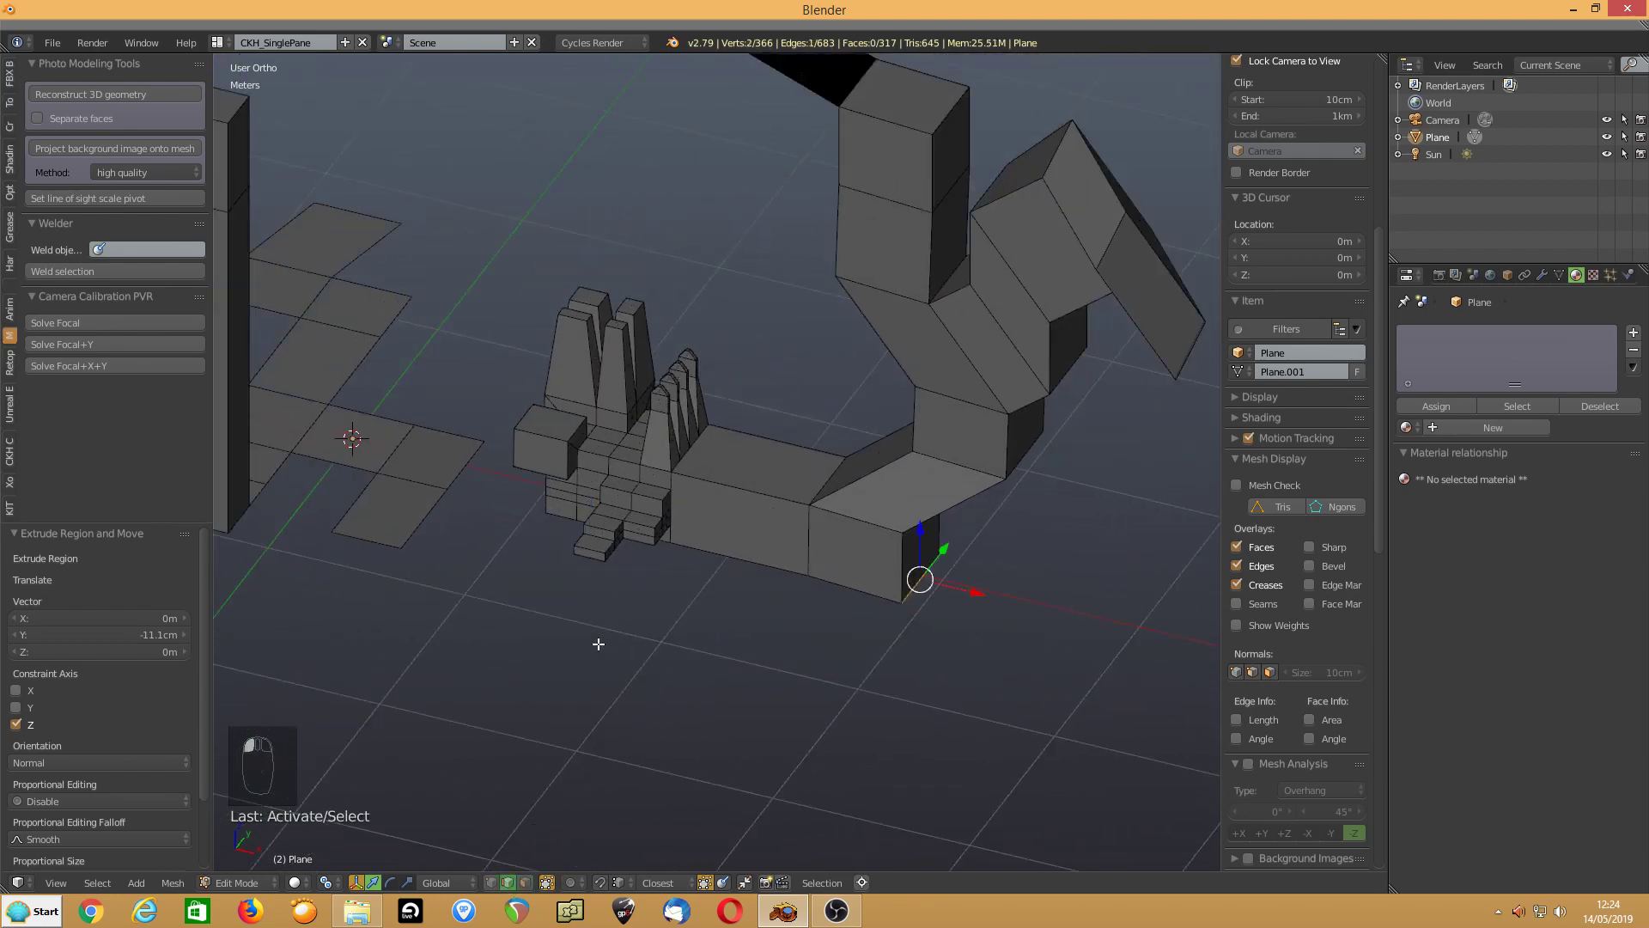
{"action": "key", "text": "ctrl+b"}
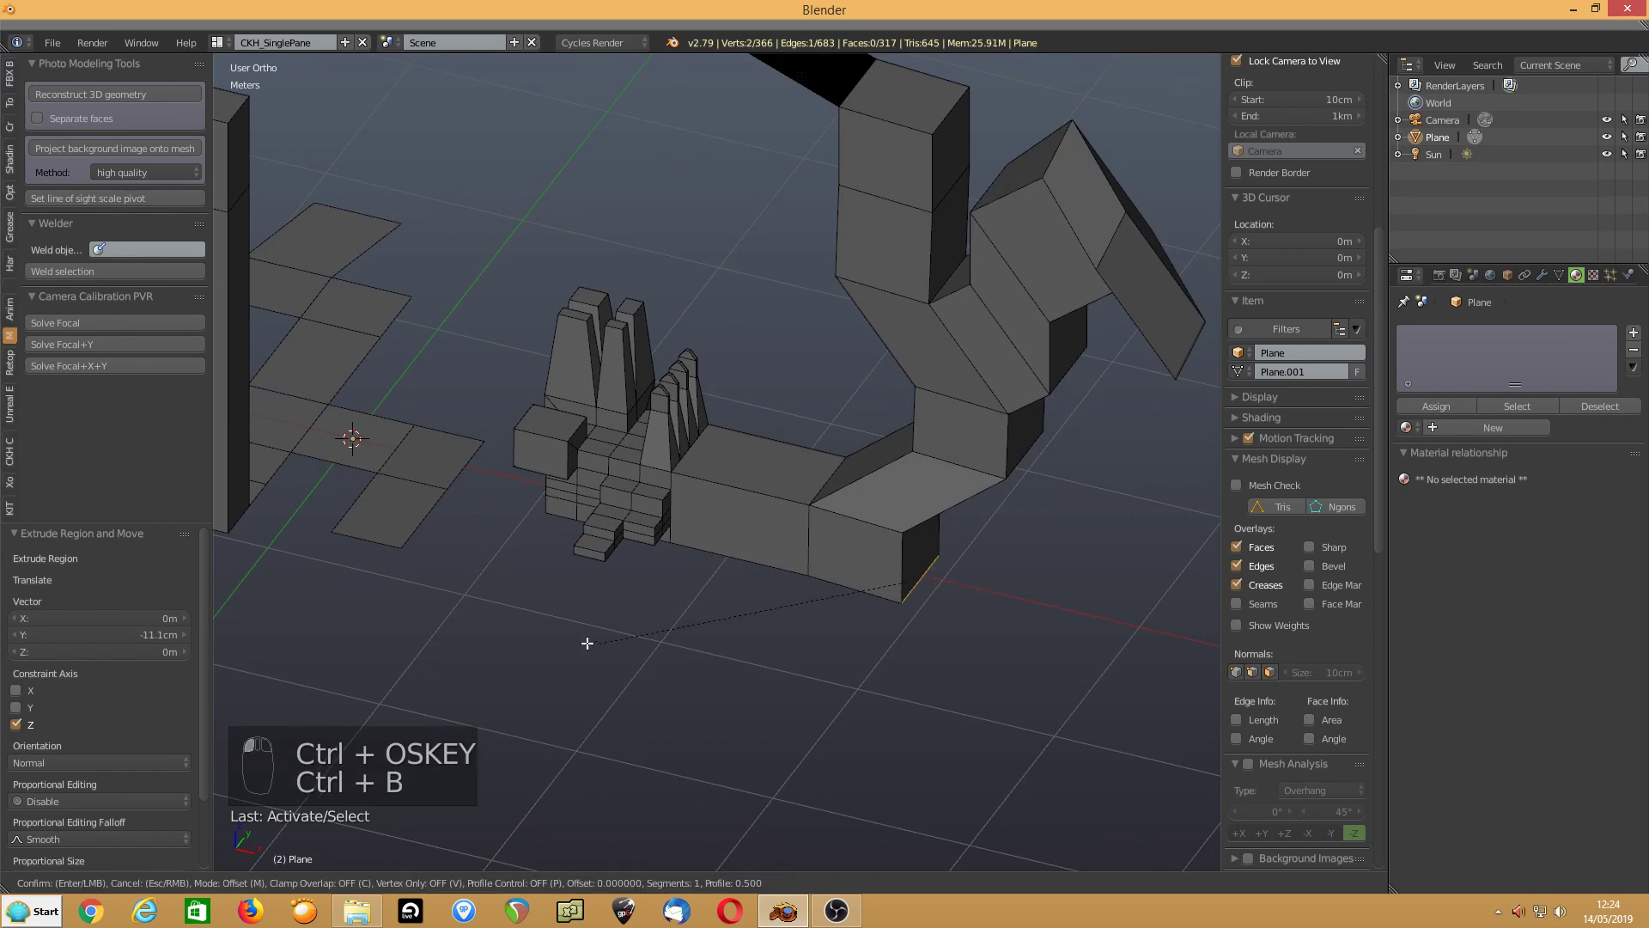
{"action": "left_click", "coordinate": [643, 651]}
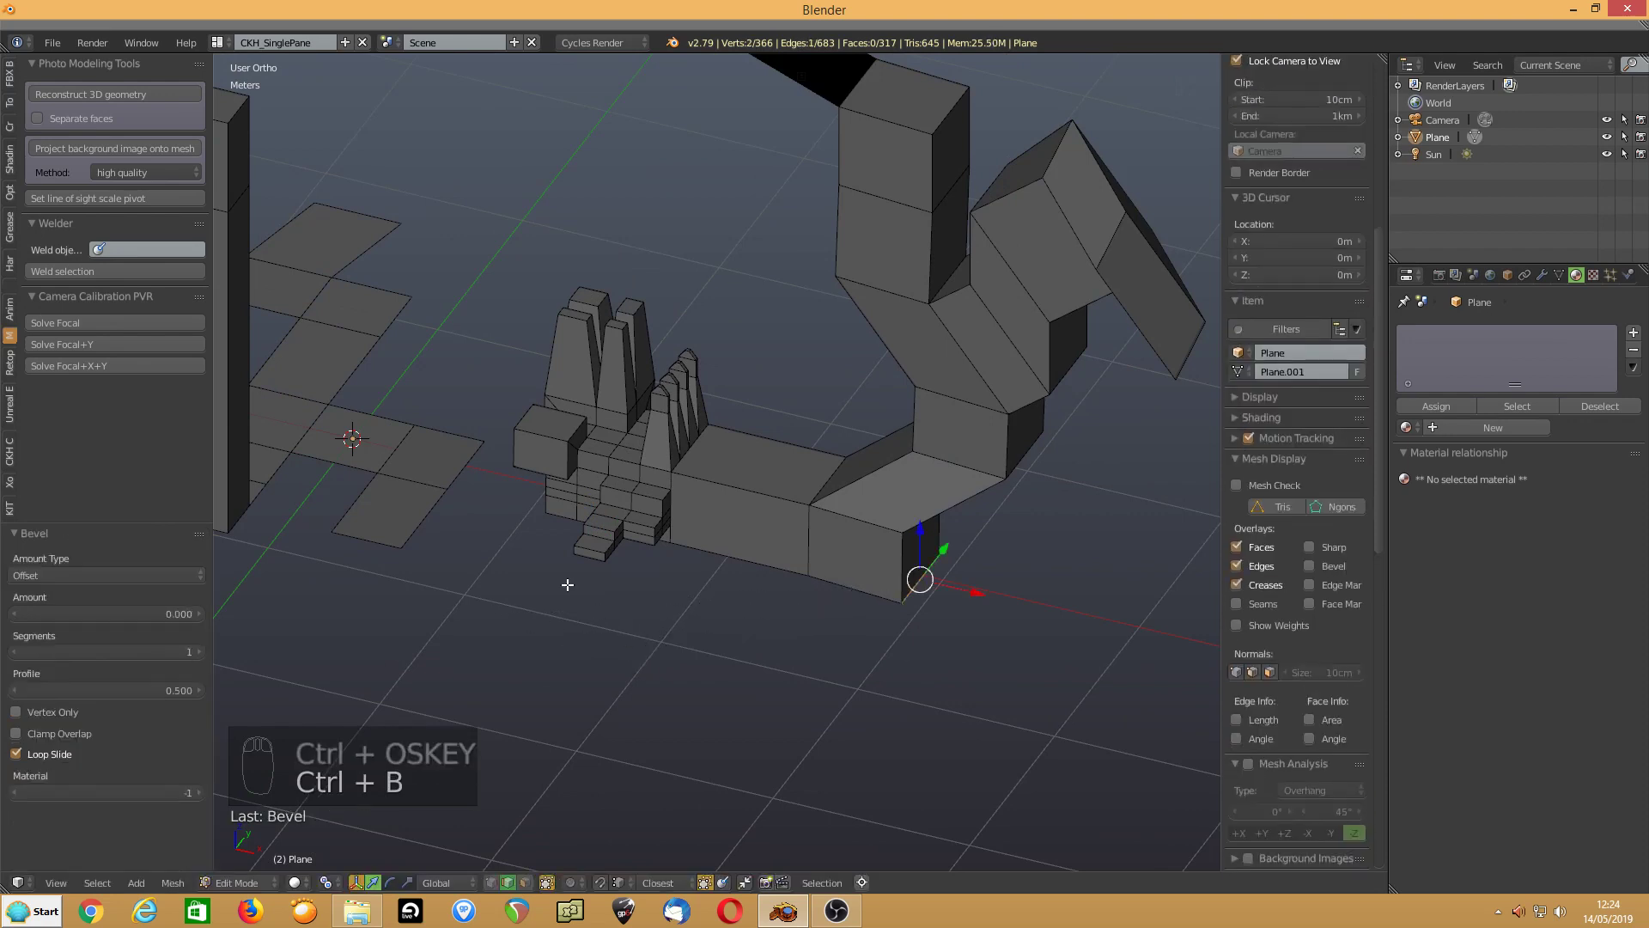
Extrude the front edge of the flat plane's nearest face in place with zero offset
{"action": "right_click", "coordinate": [372, 539]}
{"action": "key", "text": "e"}
{"action": "left_click", "coordinate": [387, 613]}
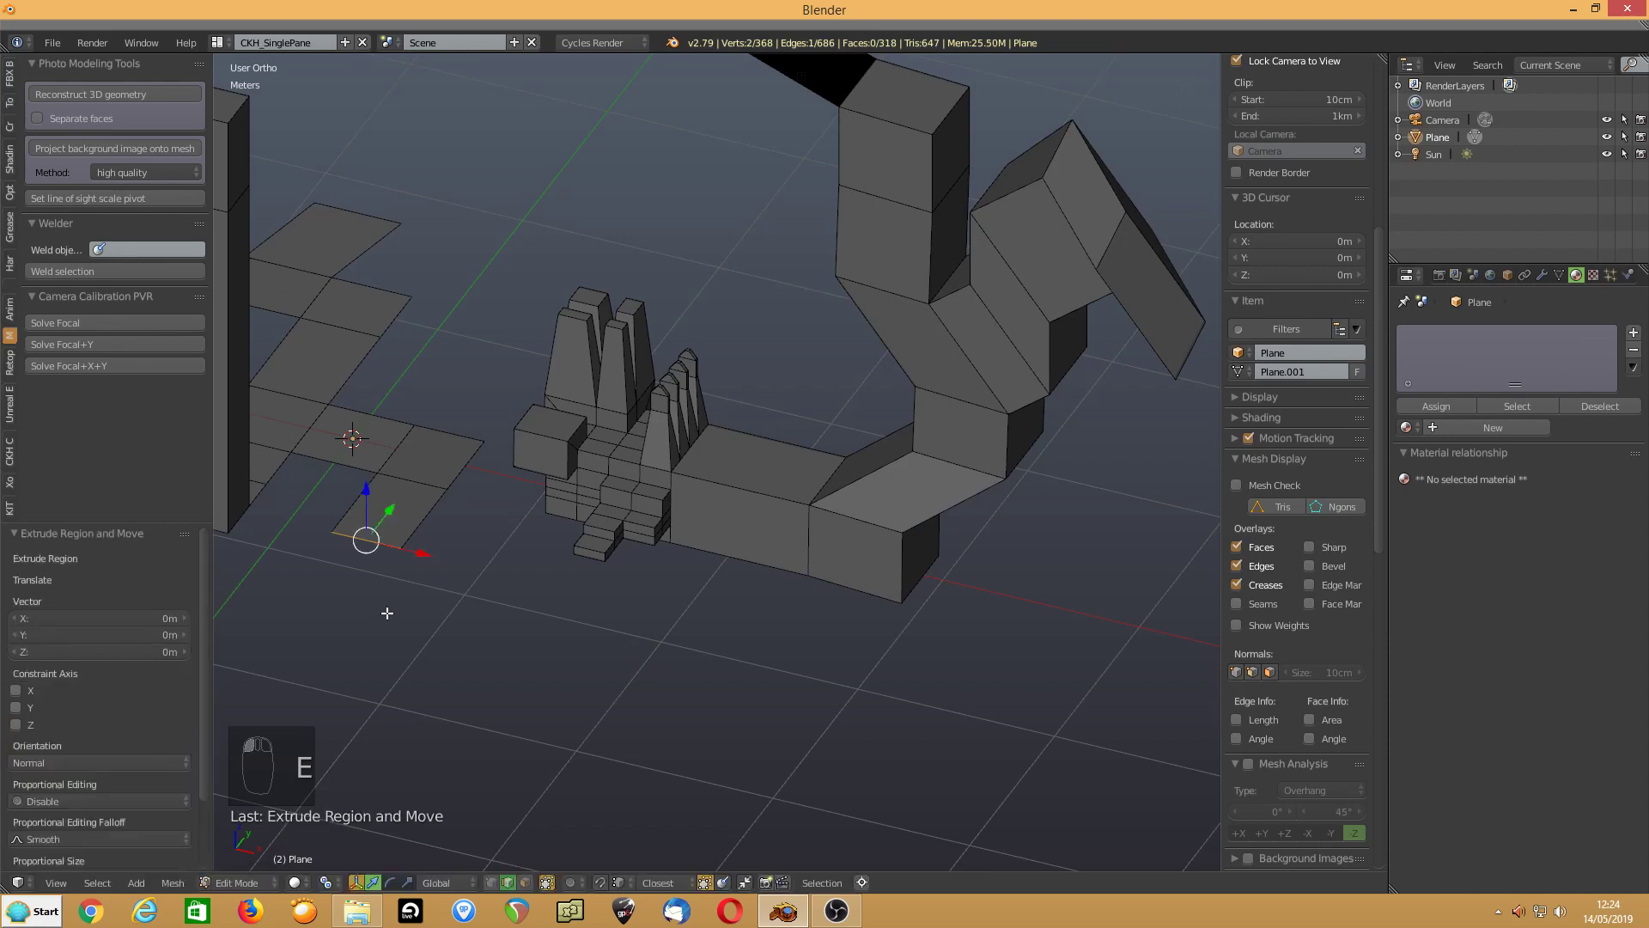
Extrude the long arm's upper front edge in place with zero offset and try to bevel it
{"action": "left_click", "coordinate": [723, 482]}
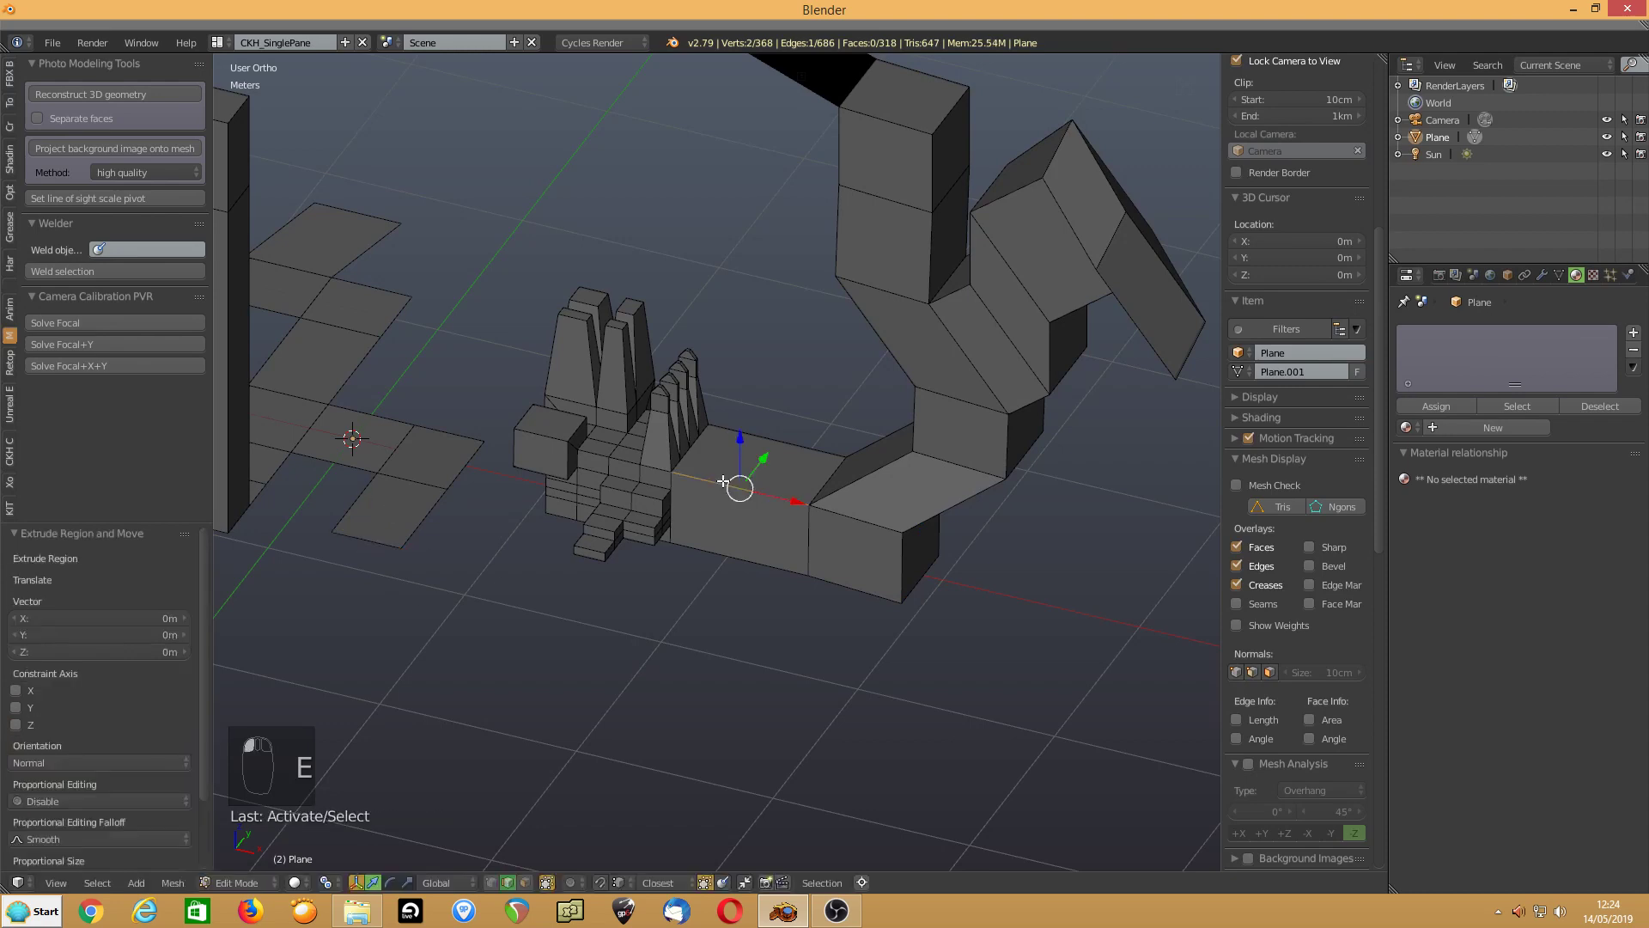
{"action": "key", "text": "e"}
{"action": "left_click", "coordinate": [679, 497]}
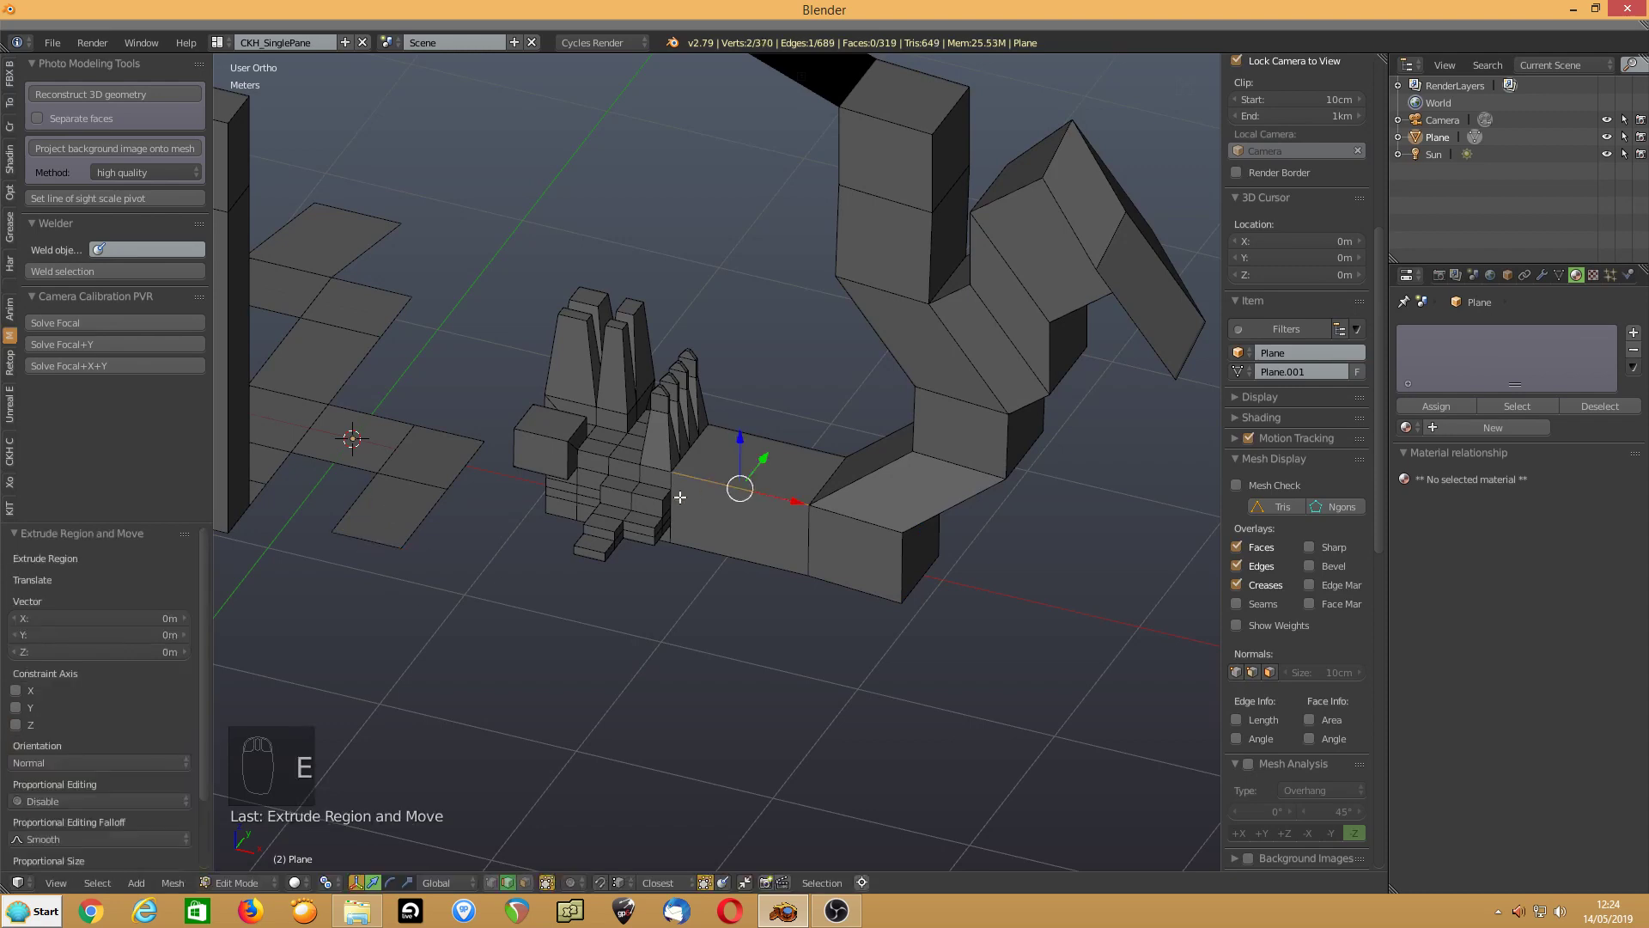
{"action": "key", "text": "ctrl+b"}
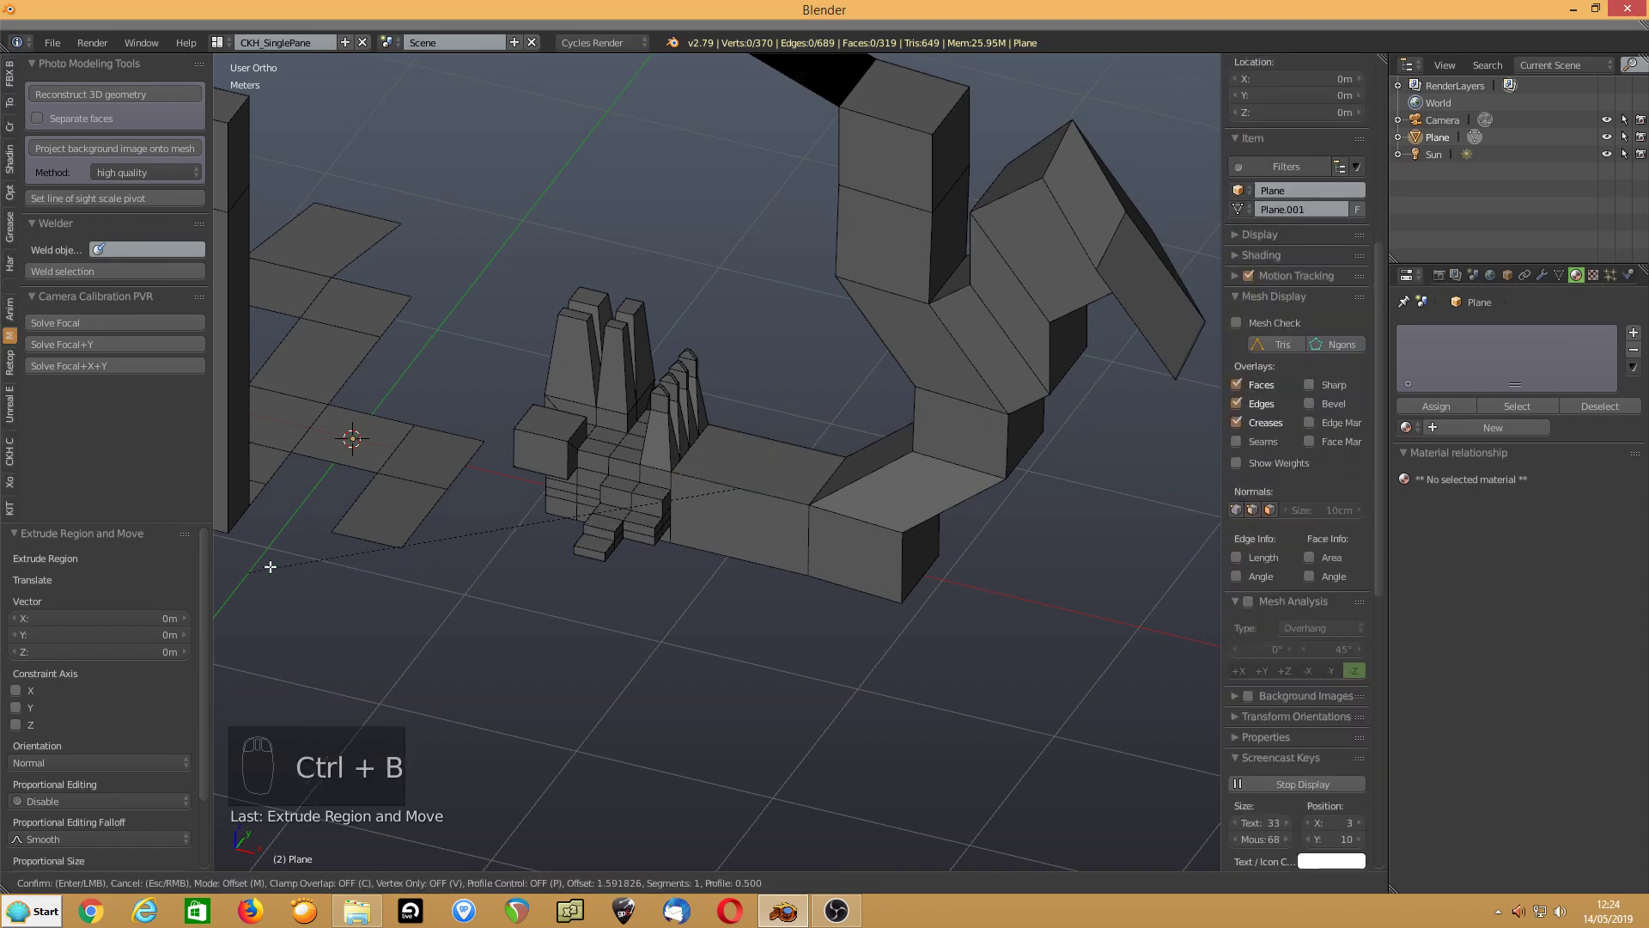
{"action": "right_click", "coordinate": [663, 434]}
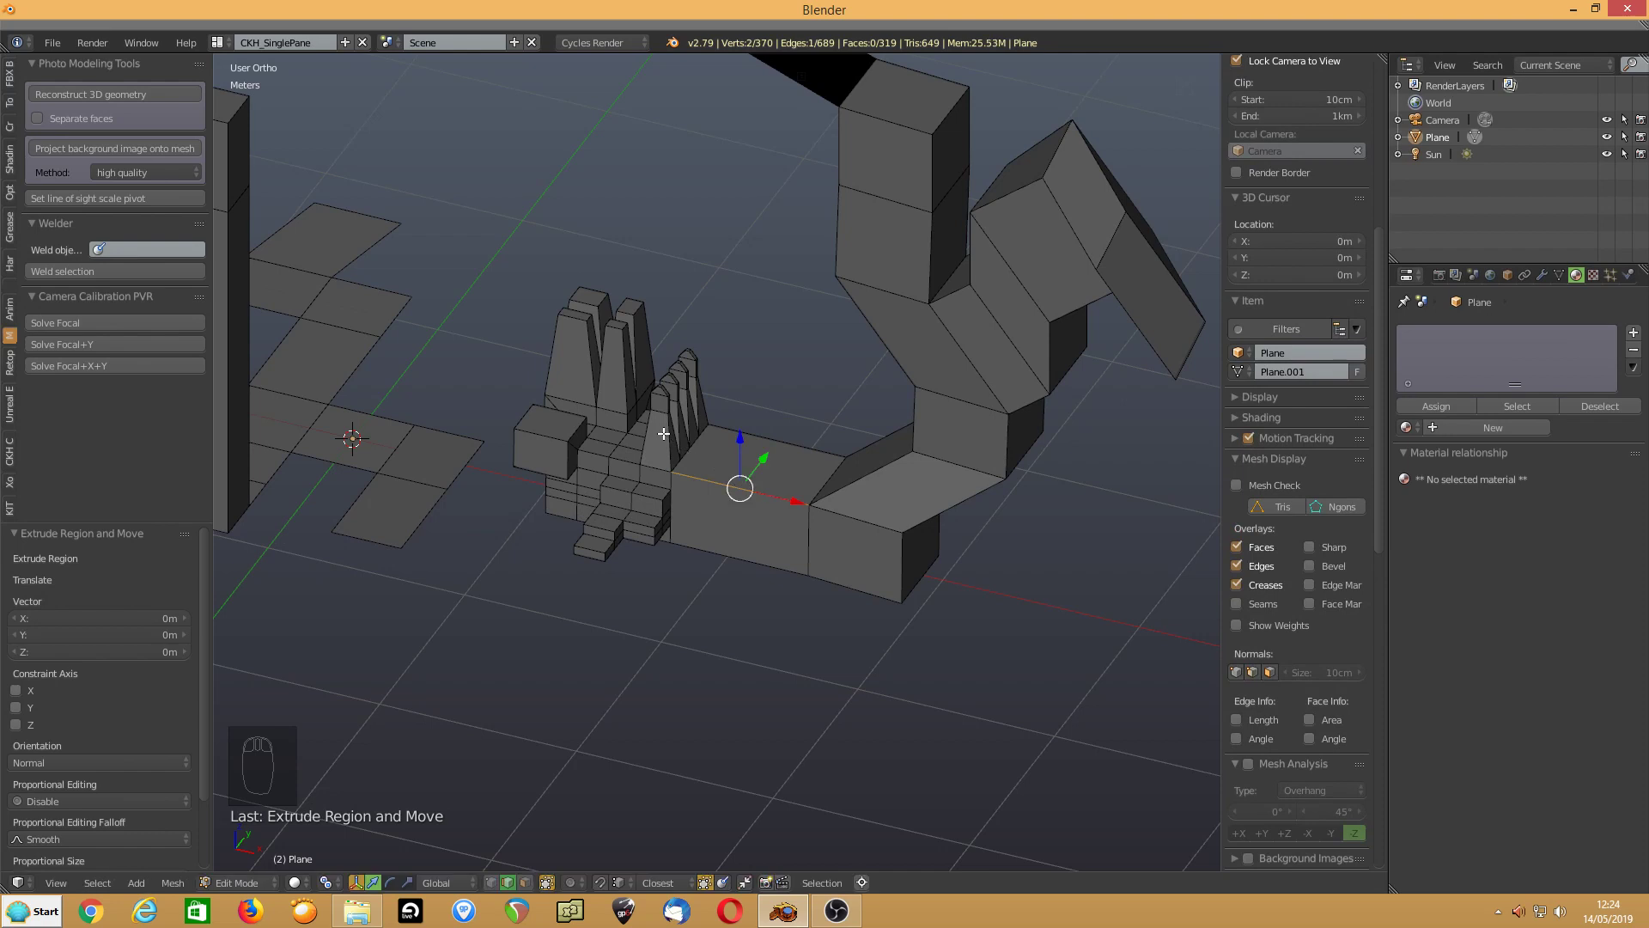
Grow the selection twice around the arm's upper front edge and remove doubles at a 0.1 mm merge distance
{"action": "key", "text": "ctrl+KP_Add"}
{"action": "key", "text": "ctrl+KP_Add"}
{"action": "key", "text": "w"}
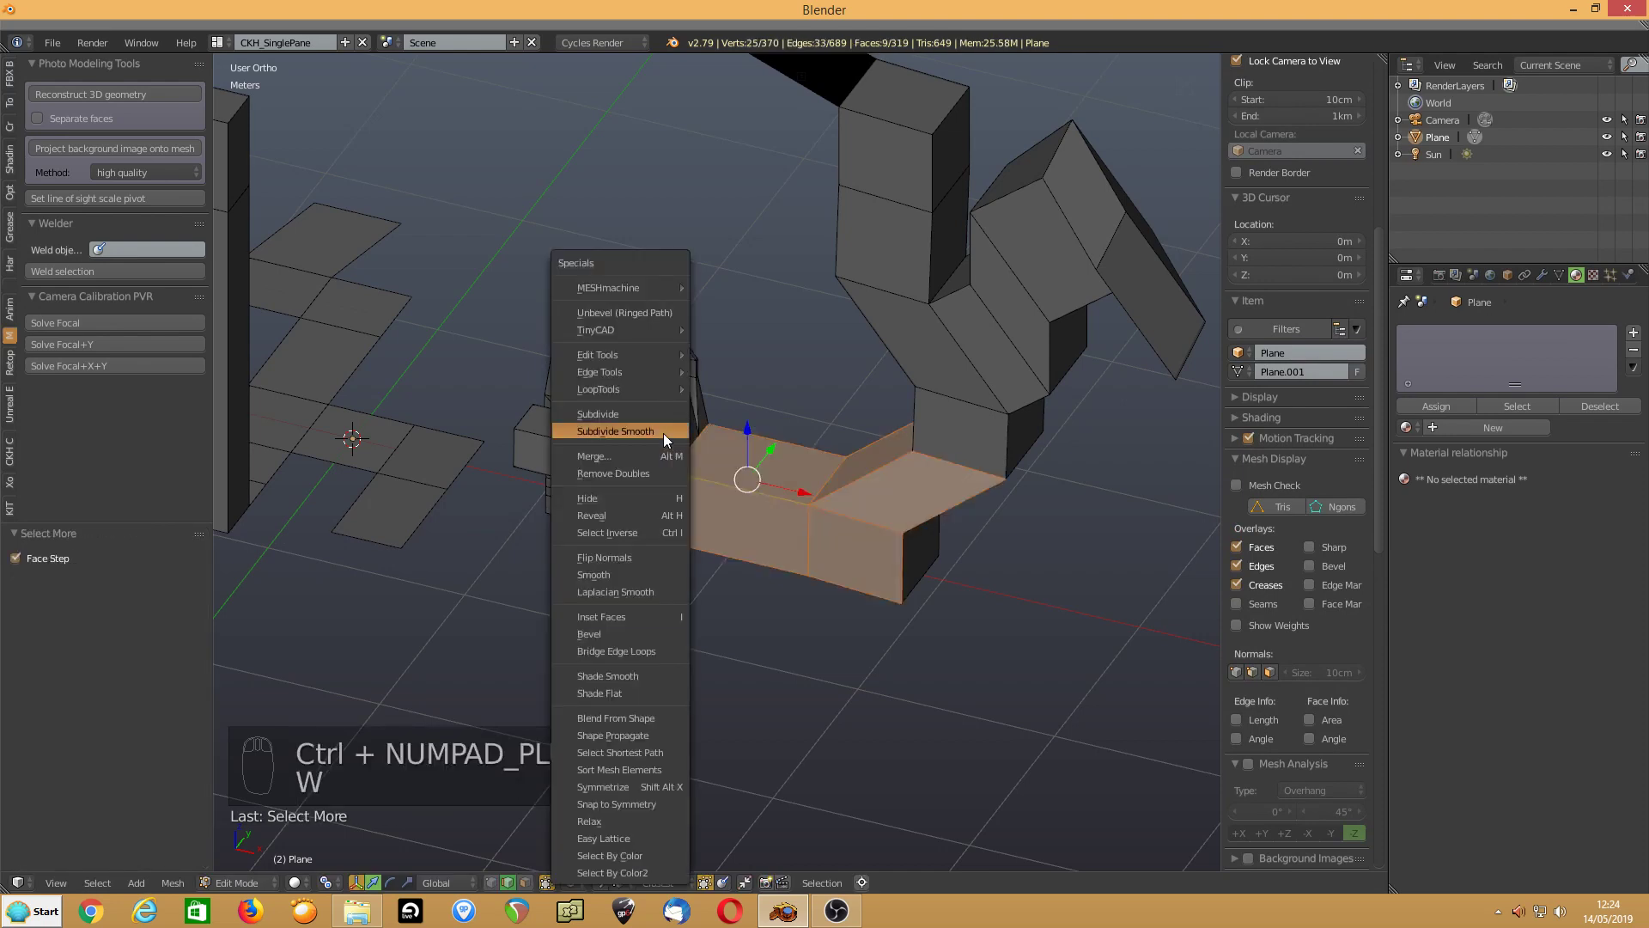
{"action": "left_click", "coordinate": [663, 433]}
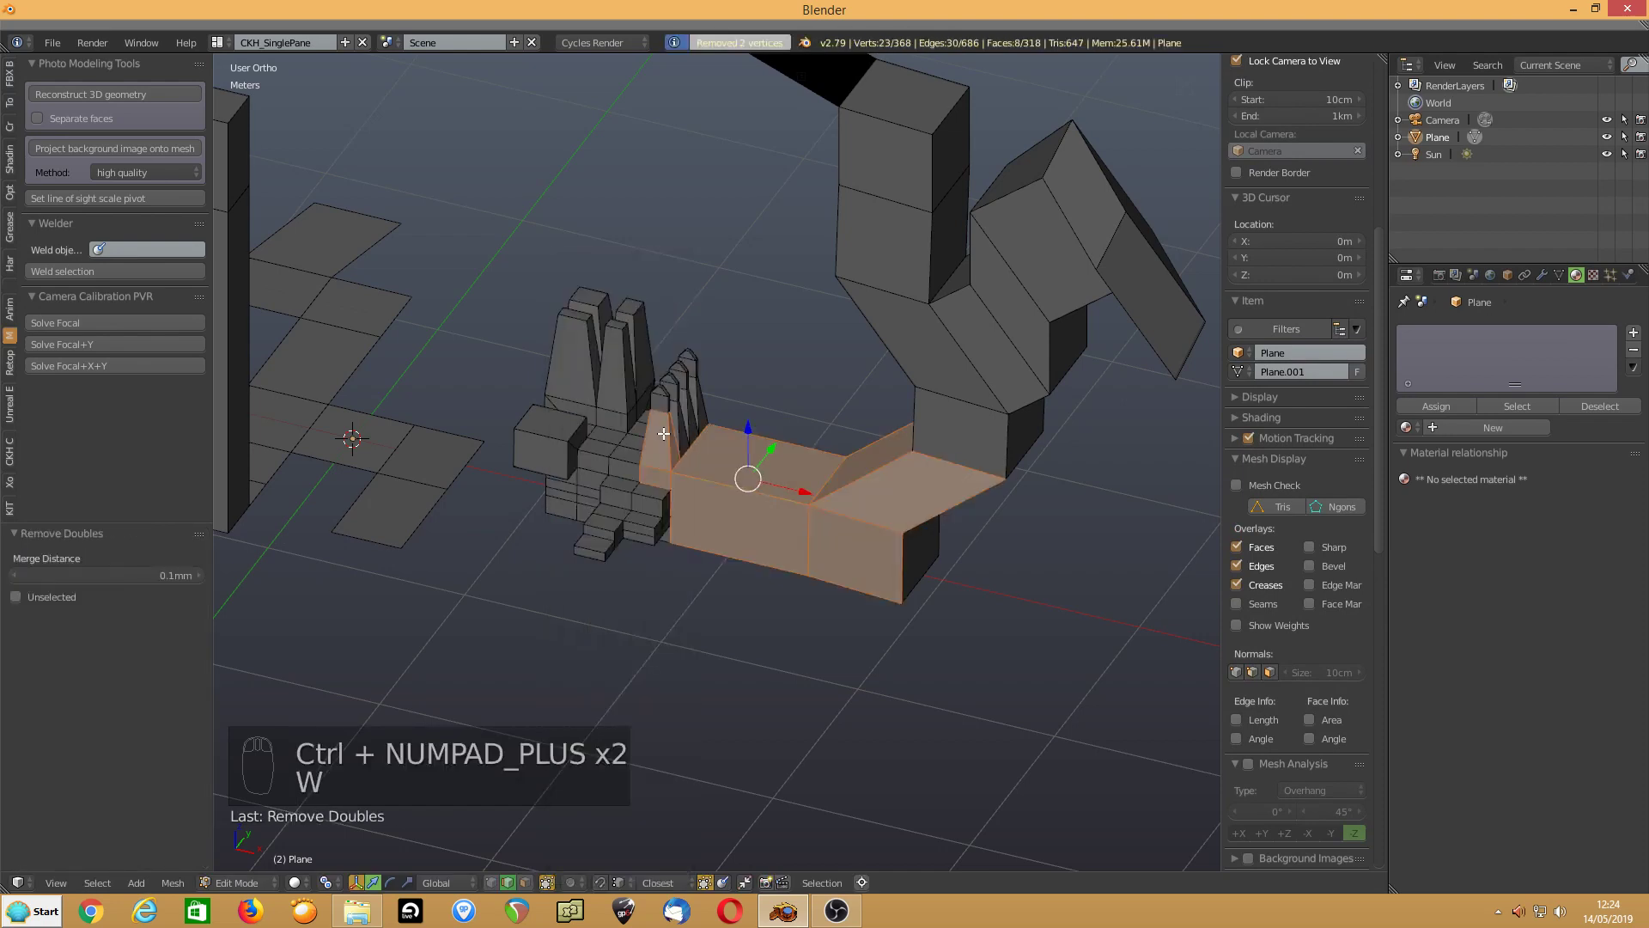
Bevel the long arm's upper front edge with 4 segments and an amount of about 0.117
{"action": "right_click", "coordinate": [694, 482]}
{"action": "key", "text": "ctrl+b"}
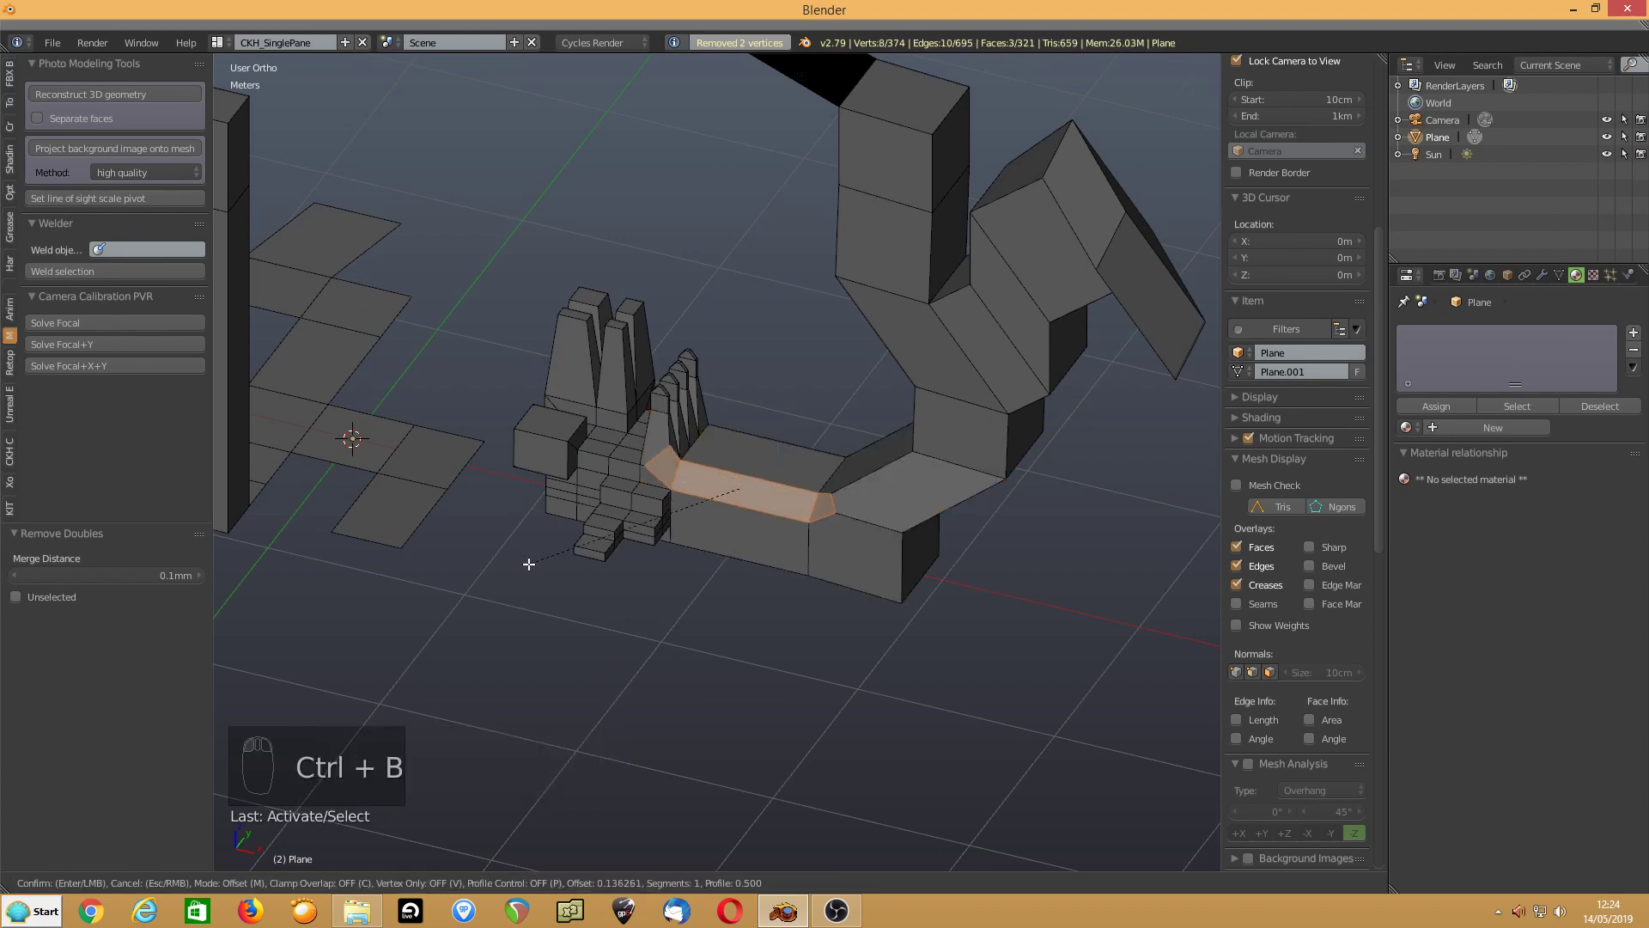
{"action": "scroll", "coordinate": [532, 562], "scroll_direction": "up", "scroll_amount": 3}
{"action": "left_click", "coordinate": [532, 563]}
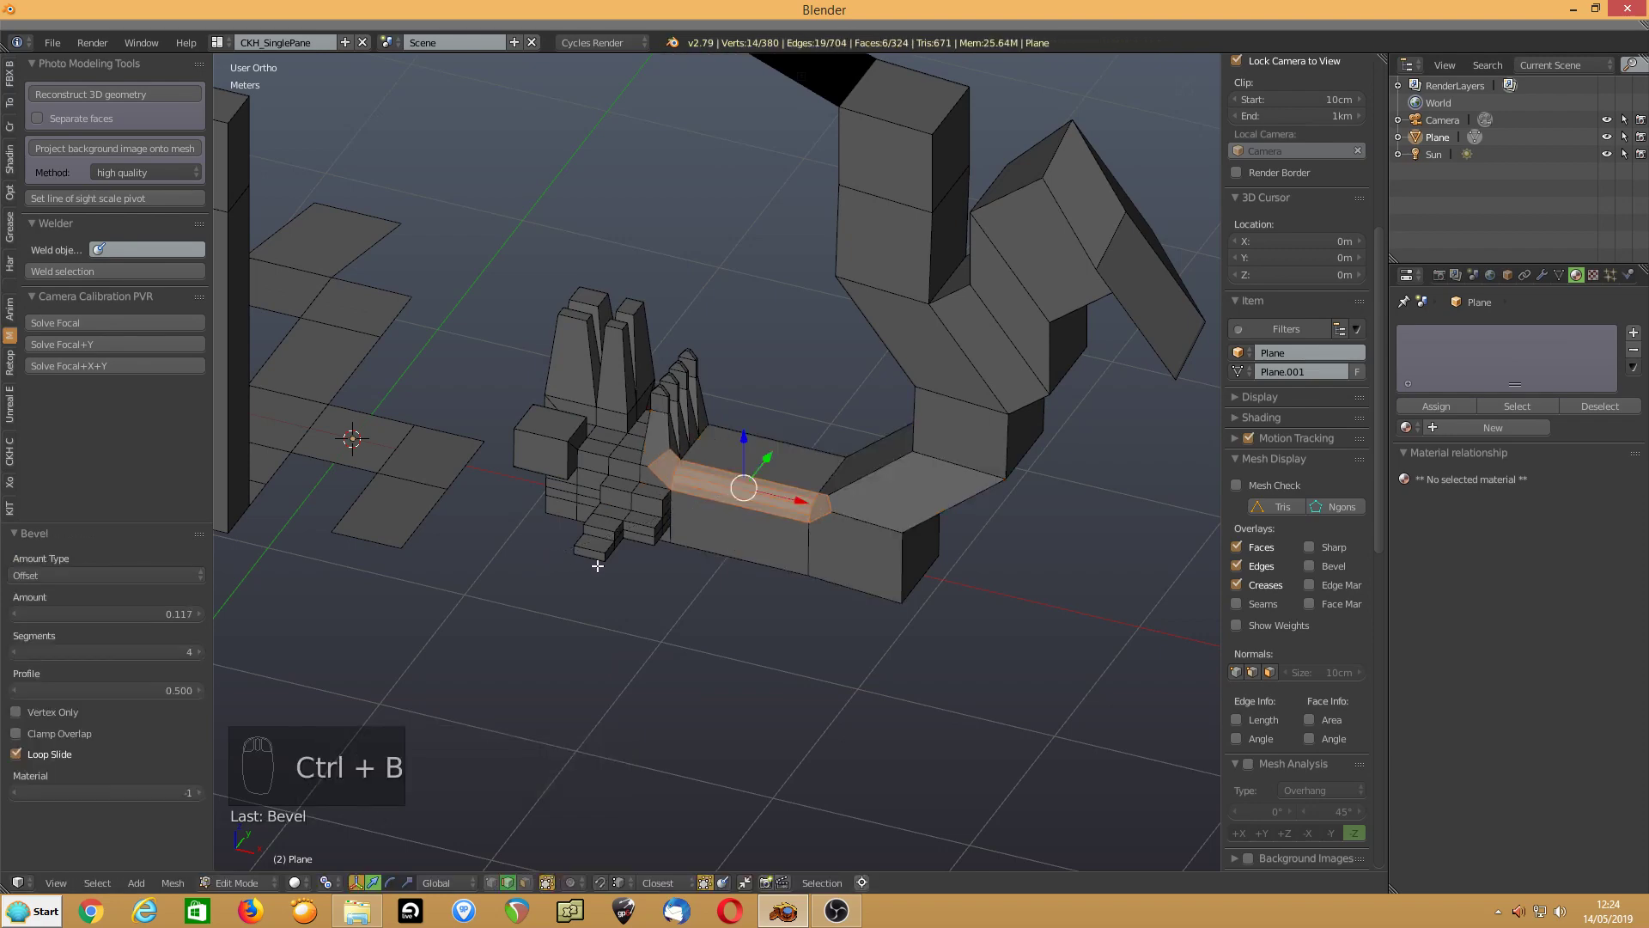
Extrude the upper front edge of the protruding block in place and try to bevel it
{"action": "middle_click_drag", "start_coordinate": [562, 510], "coordinate": [541, 569]}
{"action": "scroll", "coordinate": [695, 548], "scroll_direction": "up", "scroll_amount": 3}
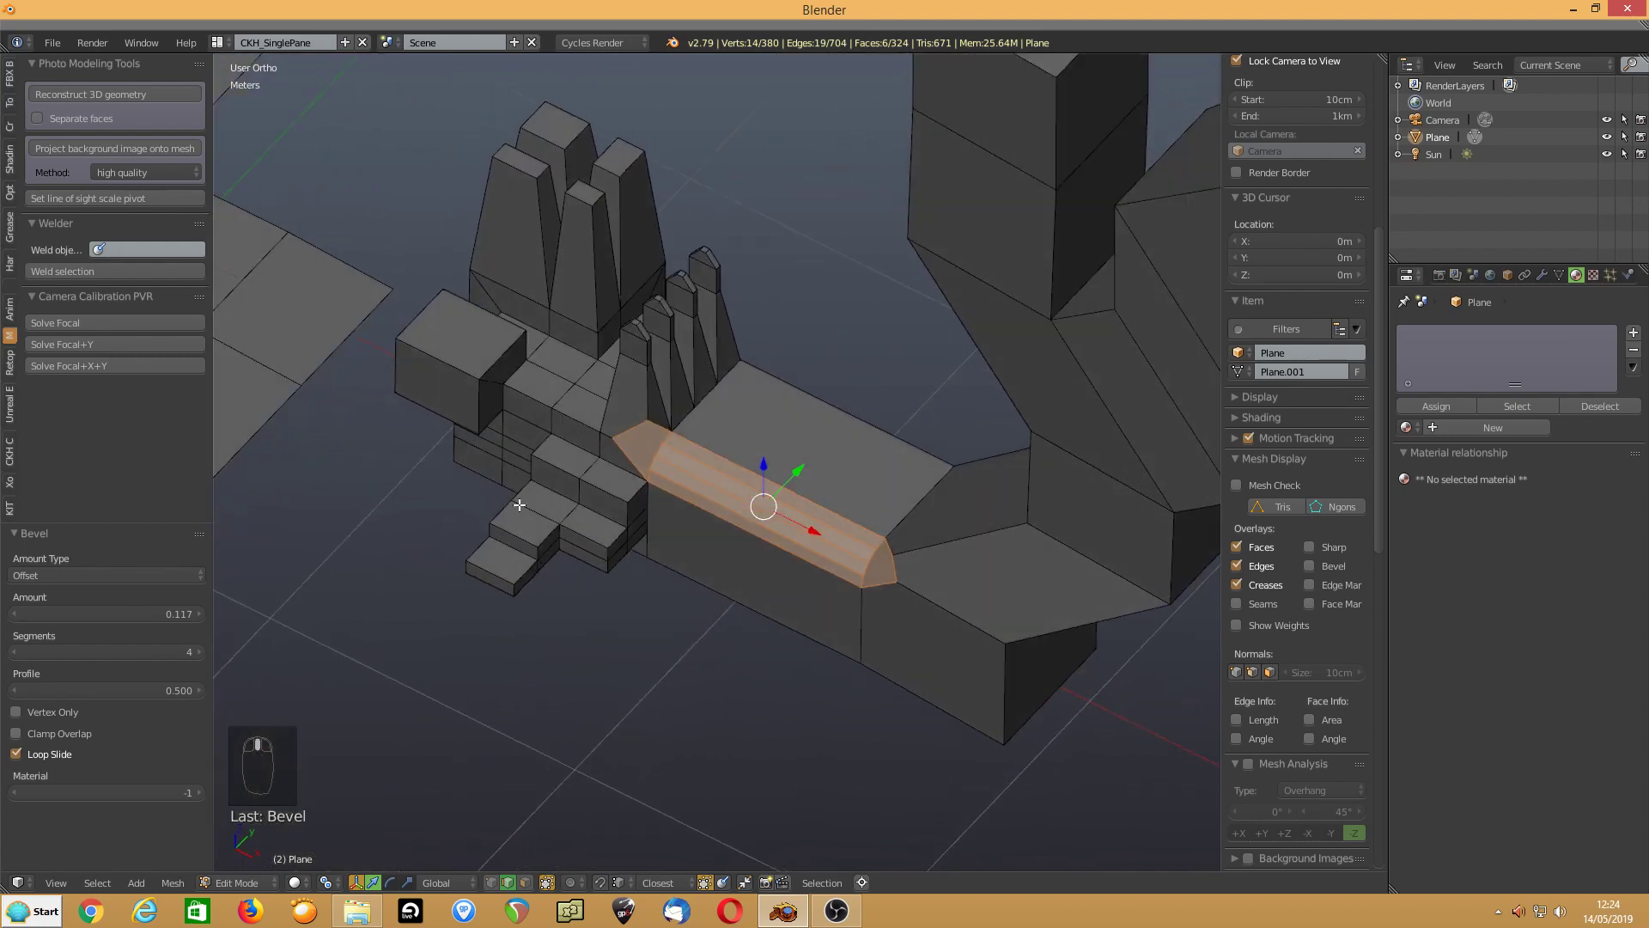
{"action": "right_click", "coordinate": [444, 363]}
{"action": "key", "text": "e"}
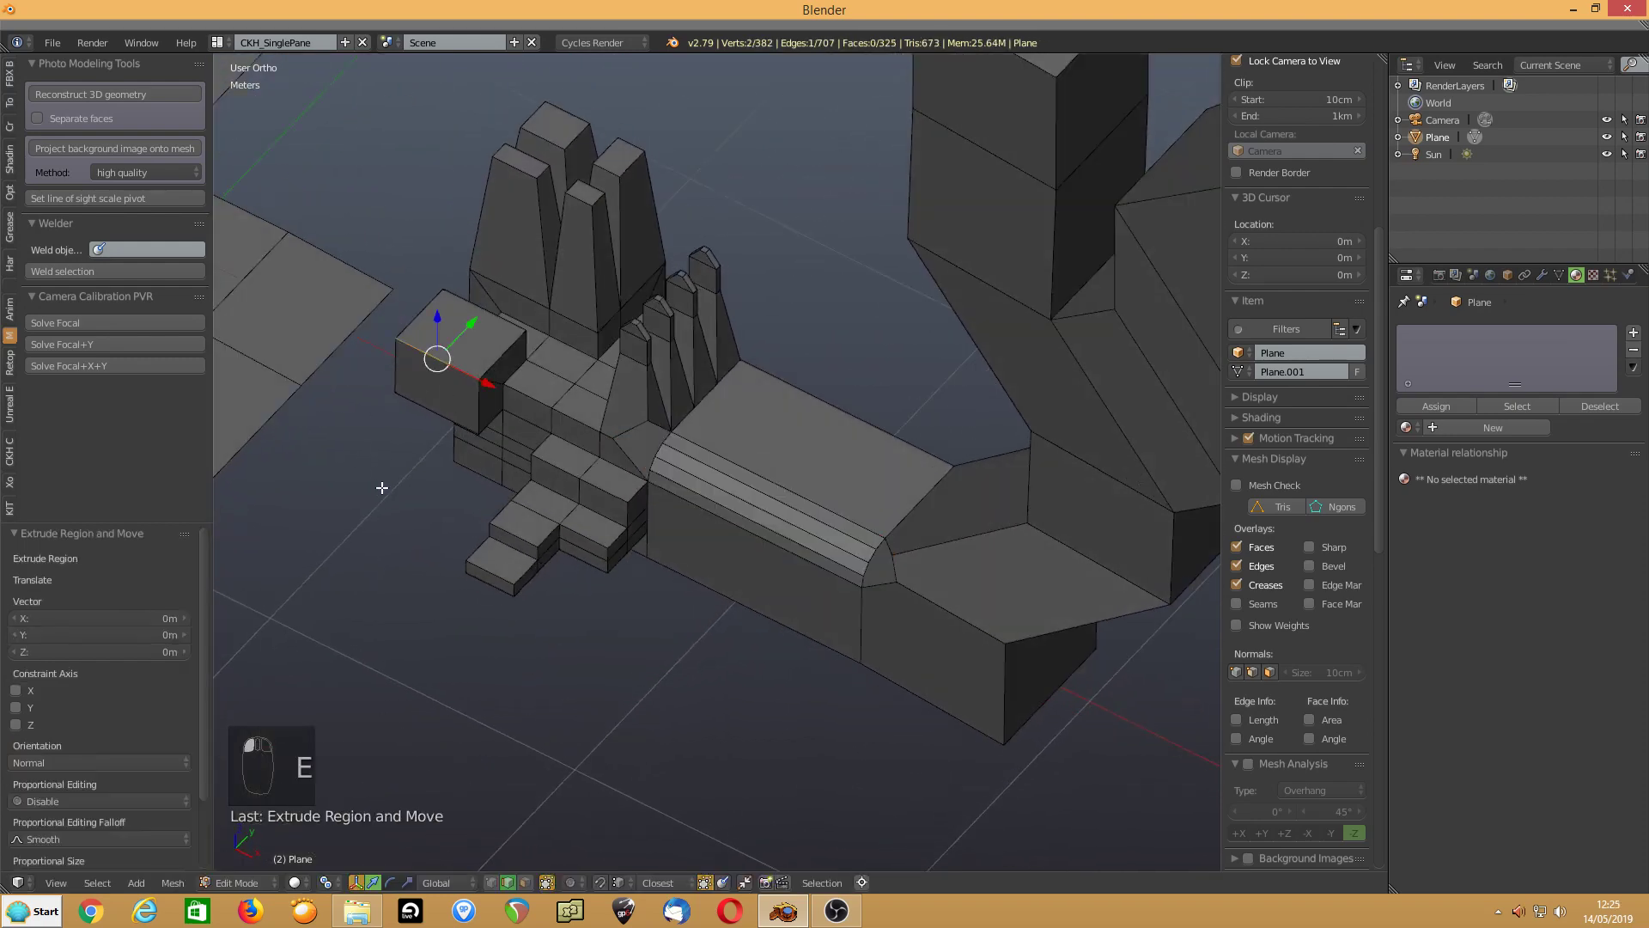
{"action": "middle_click_drag", "start_coordinate": [382, 487], "coordinate": [479, 476]}
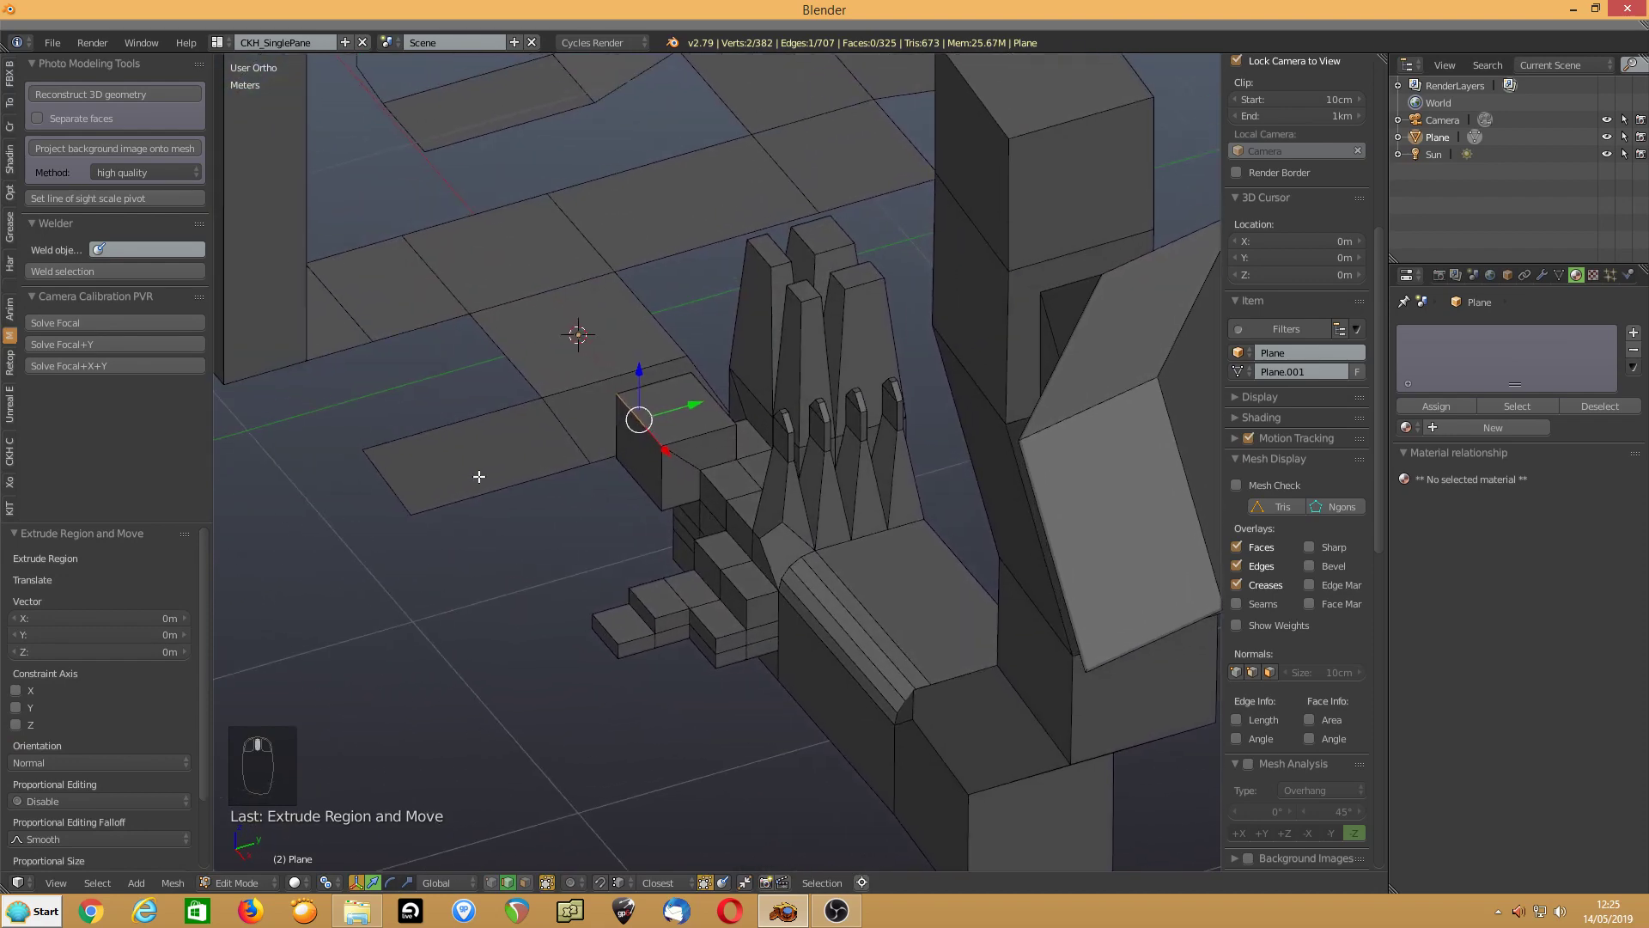
{"action": "key", "text": "ctrl+b"}
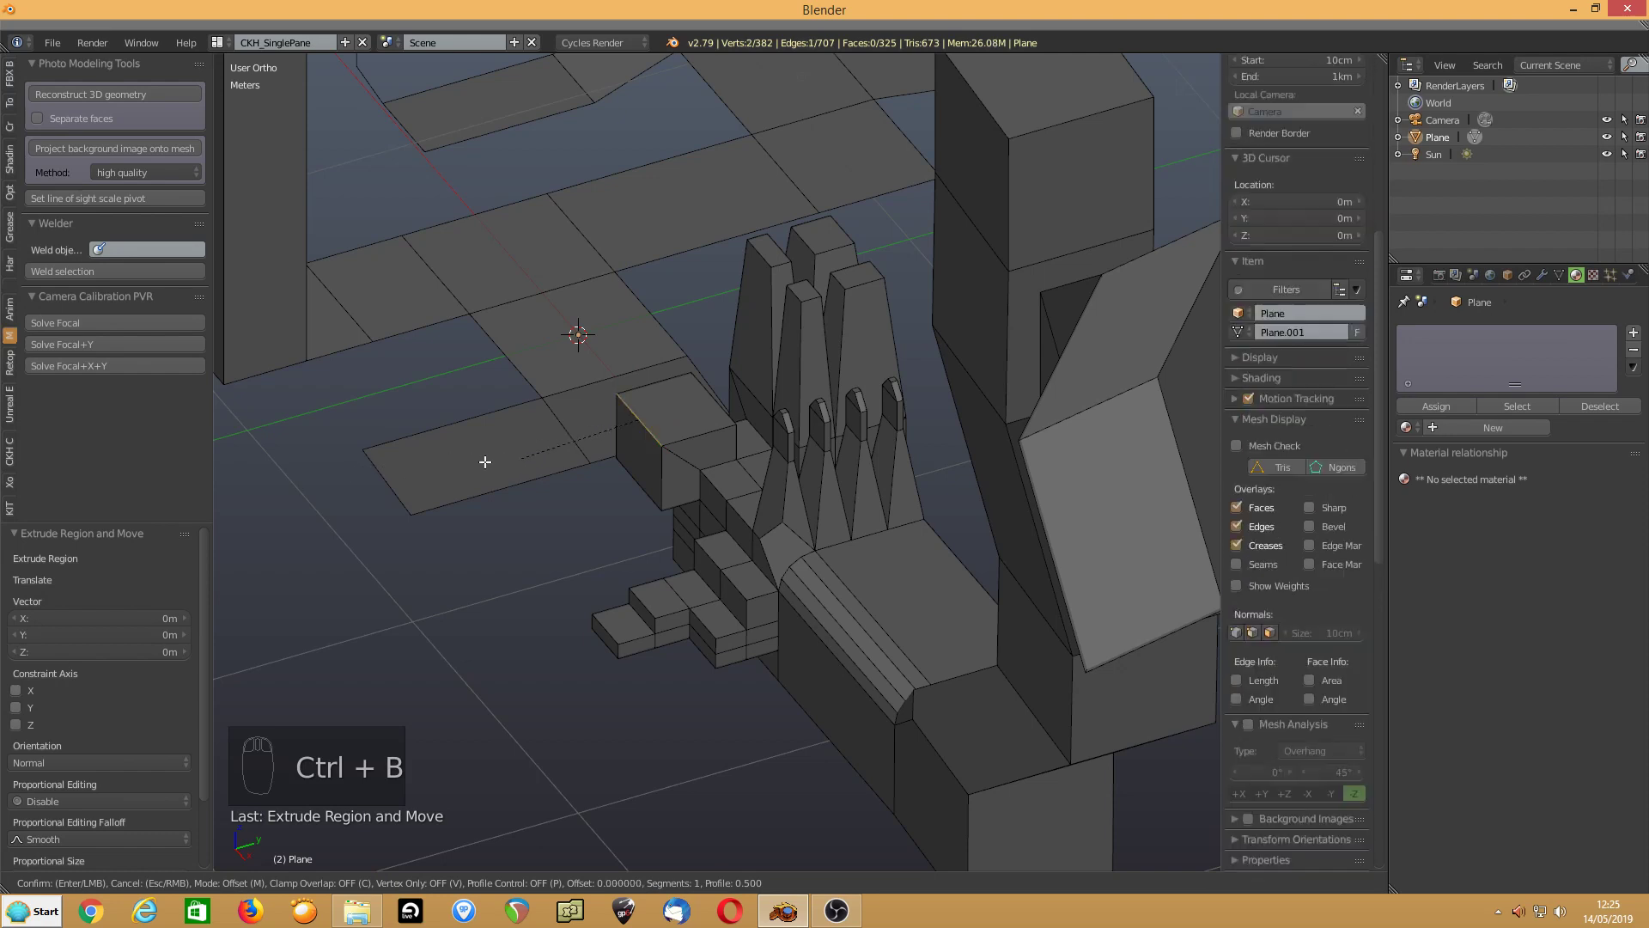
{"action": "right_click", "coordinate": [494, 462]}
Grow the selection once around the protruding block's upper front edge and remove doubles at a 0.1 mm merge distance
{"action": "key", "text": "ctrl+KP_Add"}
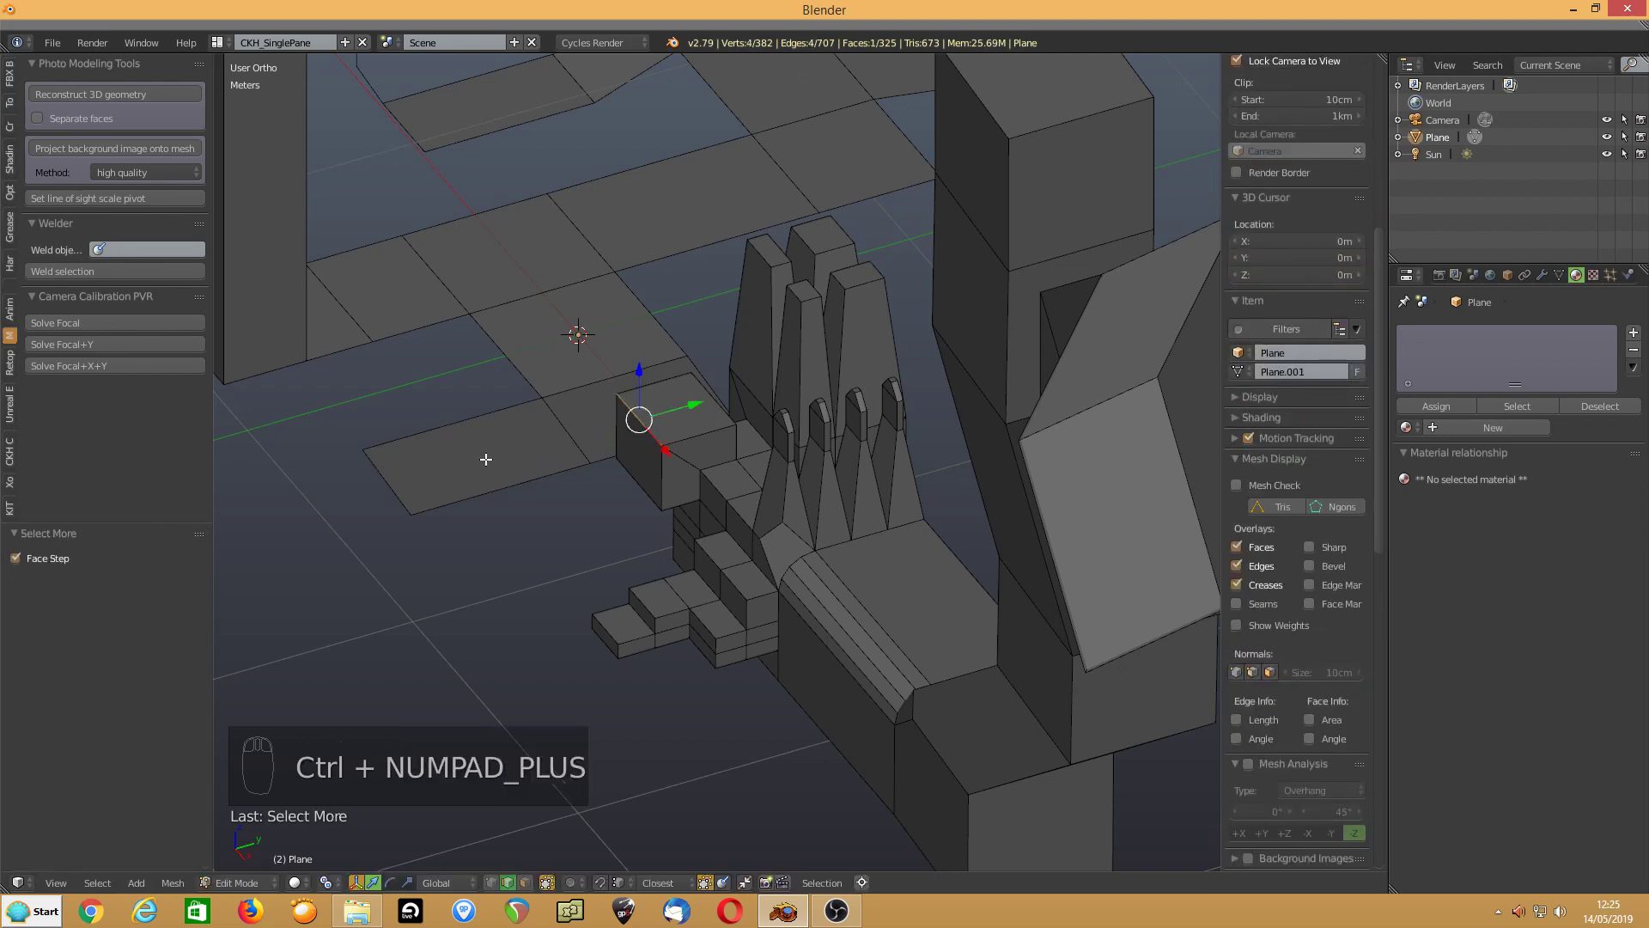
{"action": "key", "text": "w"}
{"action": "left_click", "coordinate": [486, 460]}
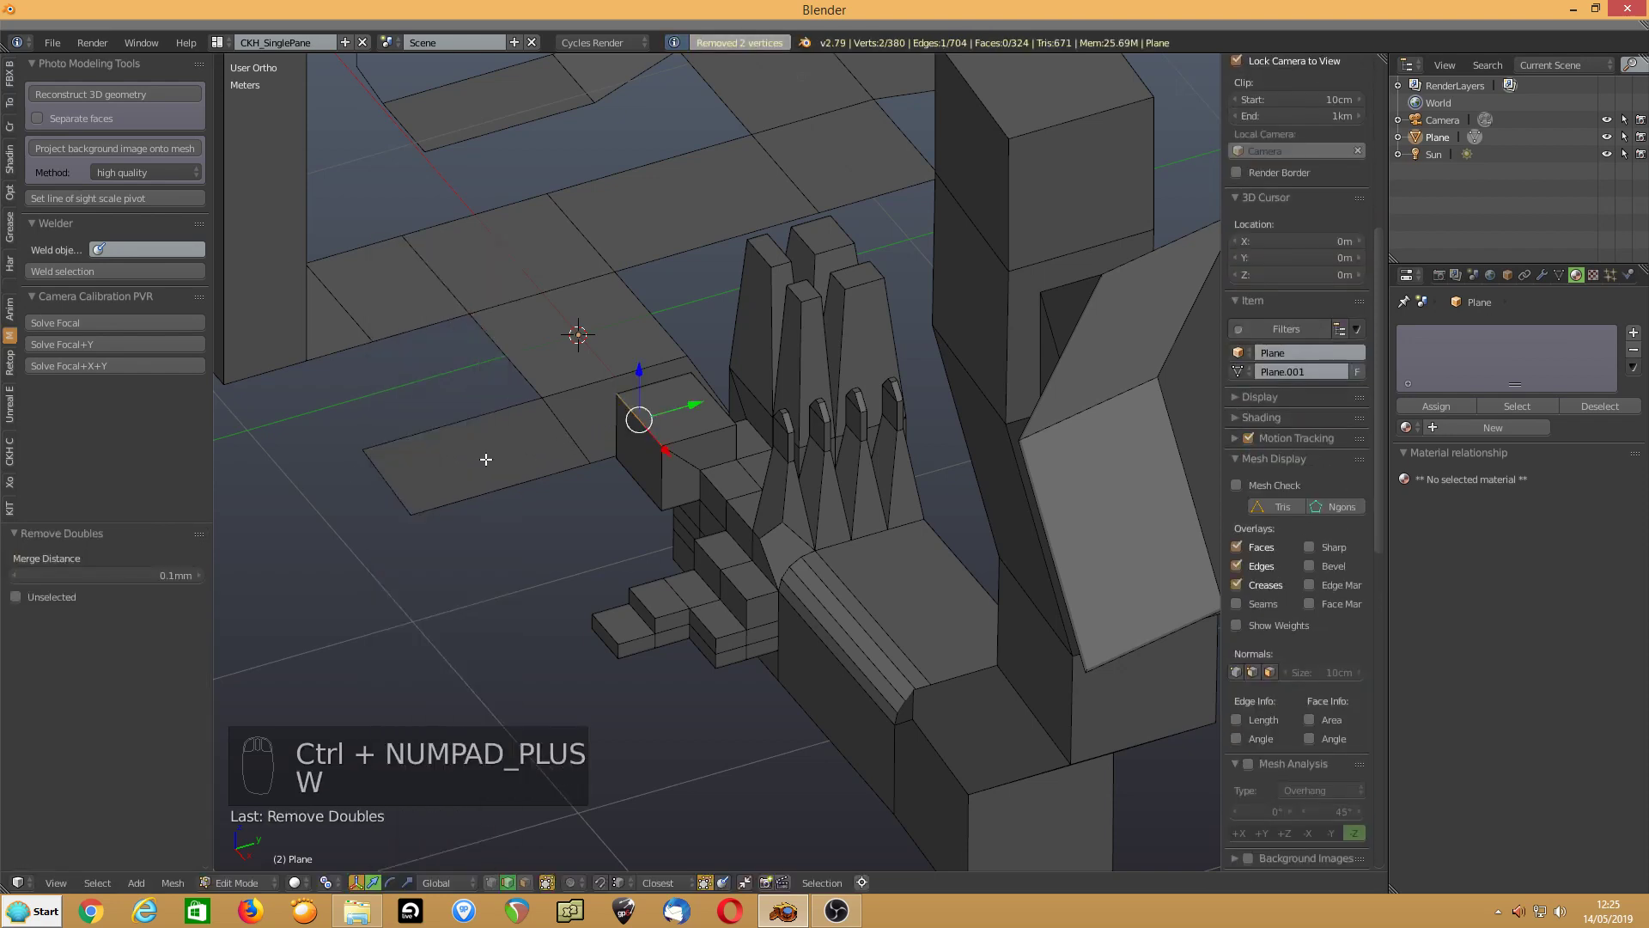
Bevel the protruding block's upper front edge with 7 segments and an amount of about 0.125
{"action": "key", "text": "ctrl+b"}
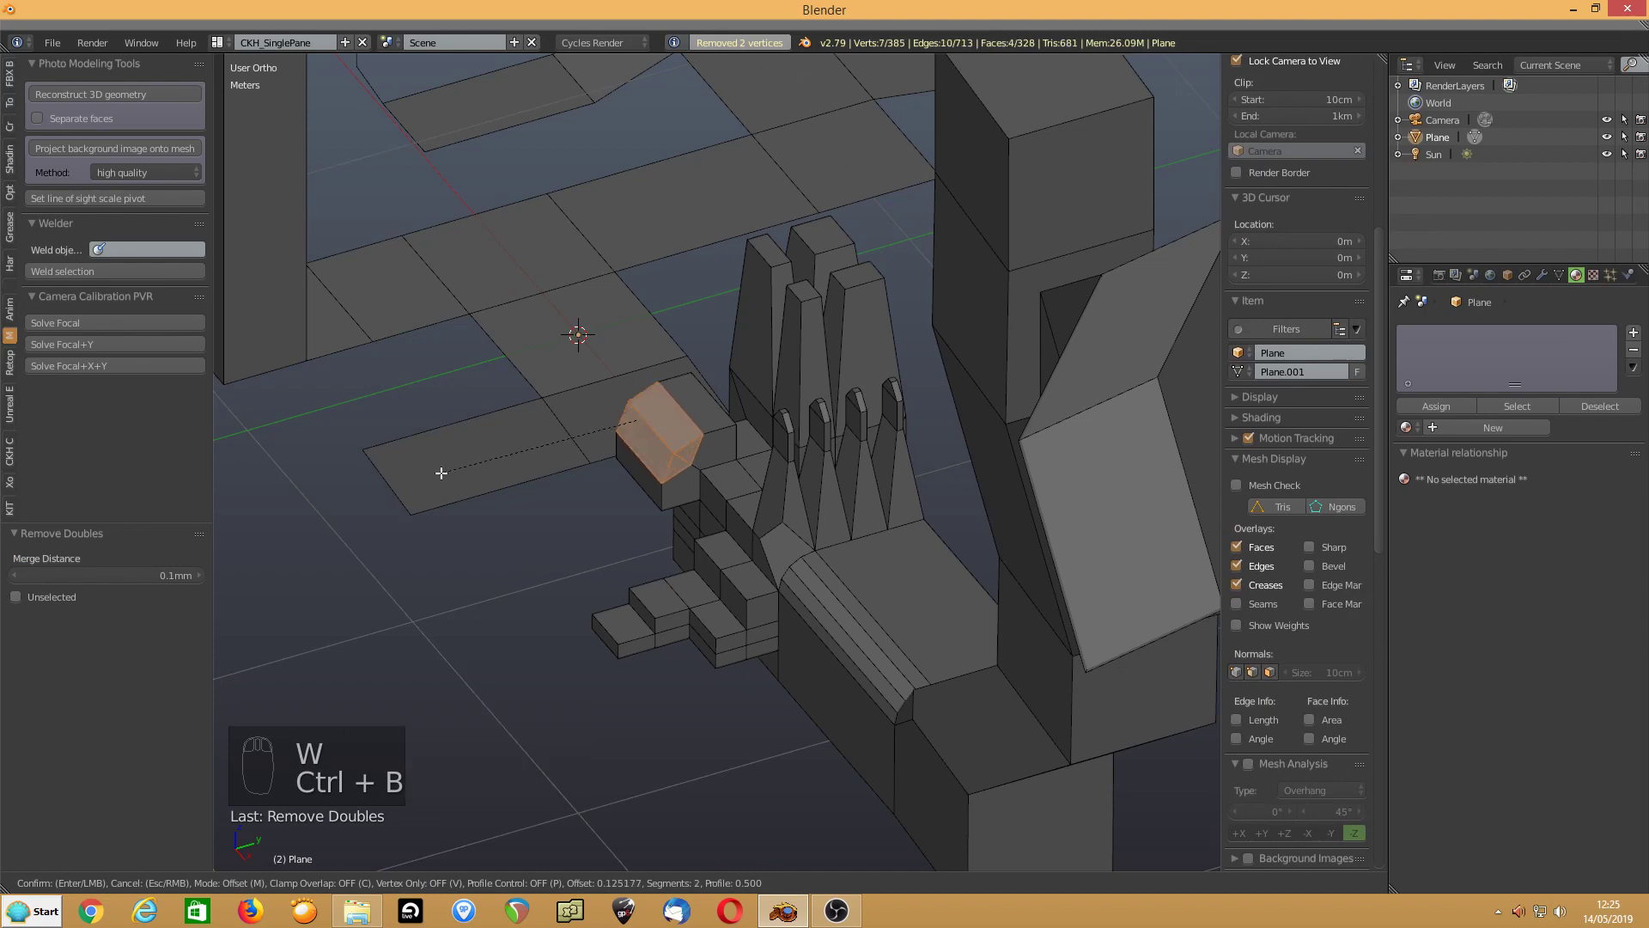
{"action": "scroll", "coordinate": [442, 474], "scroll_direction": "up", "scroll_amount": 5}
{"action": "left_click", "coordinate": [441, 473]}
Switch to object mode and examine the two rounded edges without the mesh overlay
{"action": "middle_click_drag", "start_coordinate": [544, 456], "coordinate": [663, 454]}
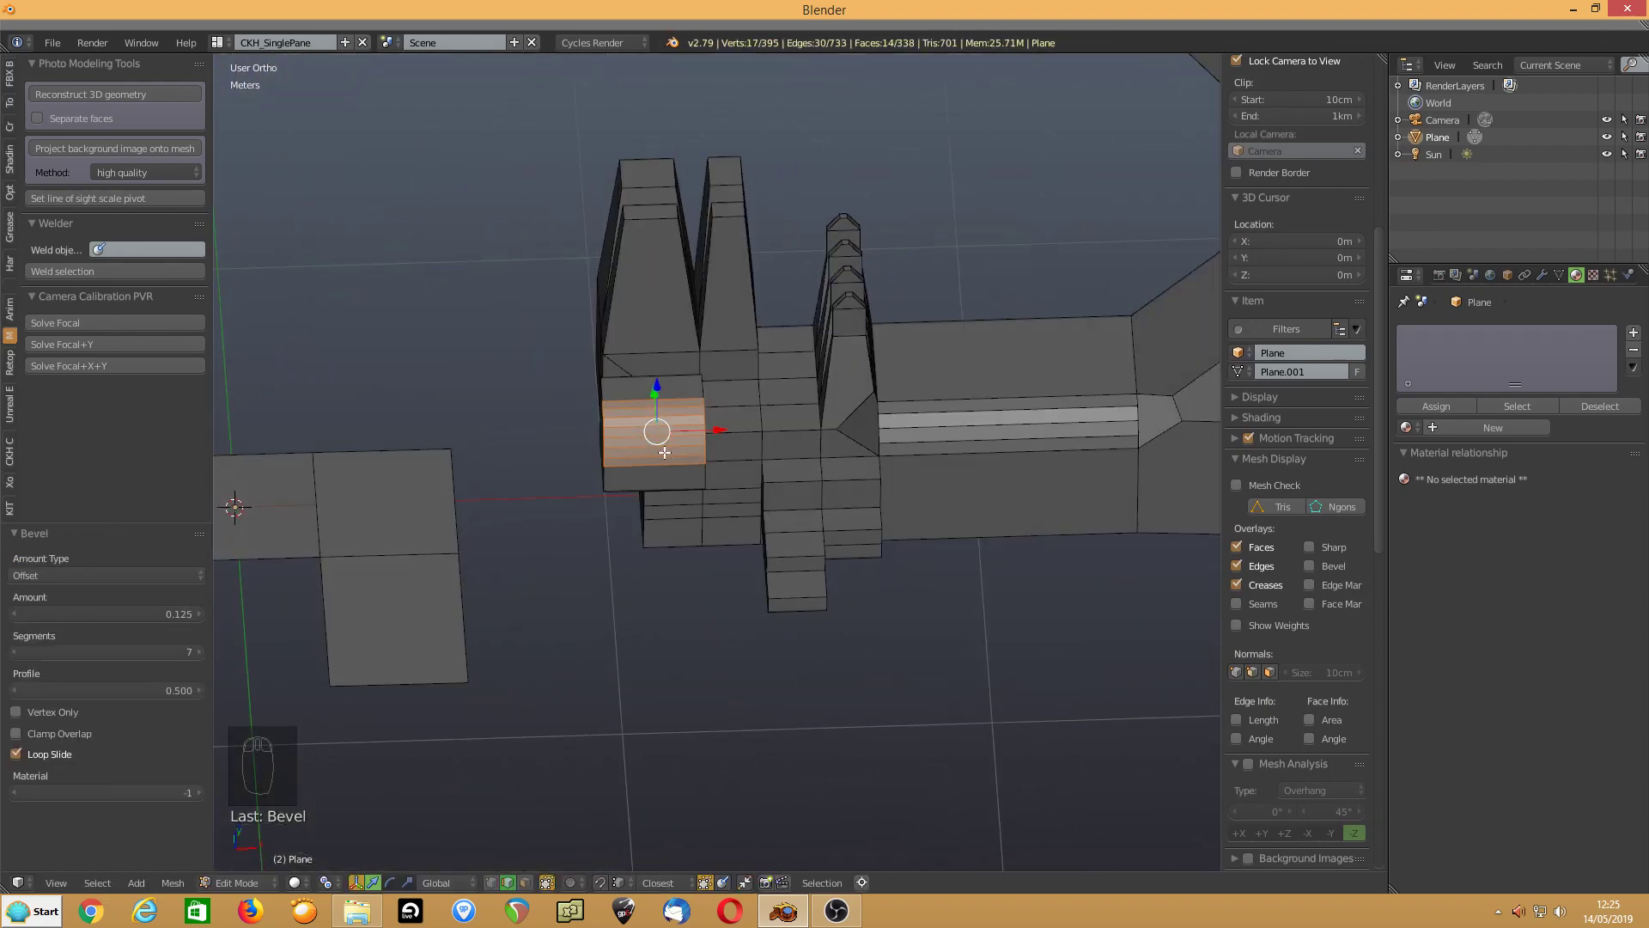
{"action": "key", "text": "Tab"}
{"action": "left_click", "coordinate": [662, 390]}
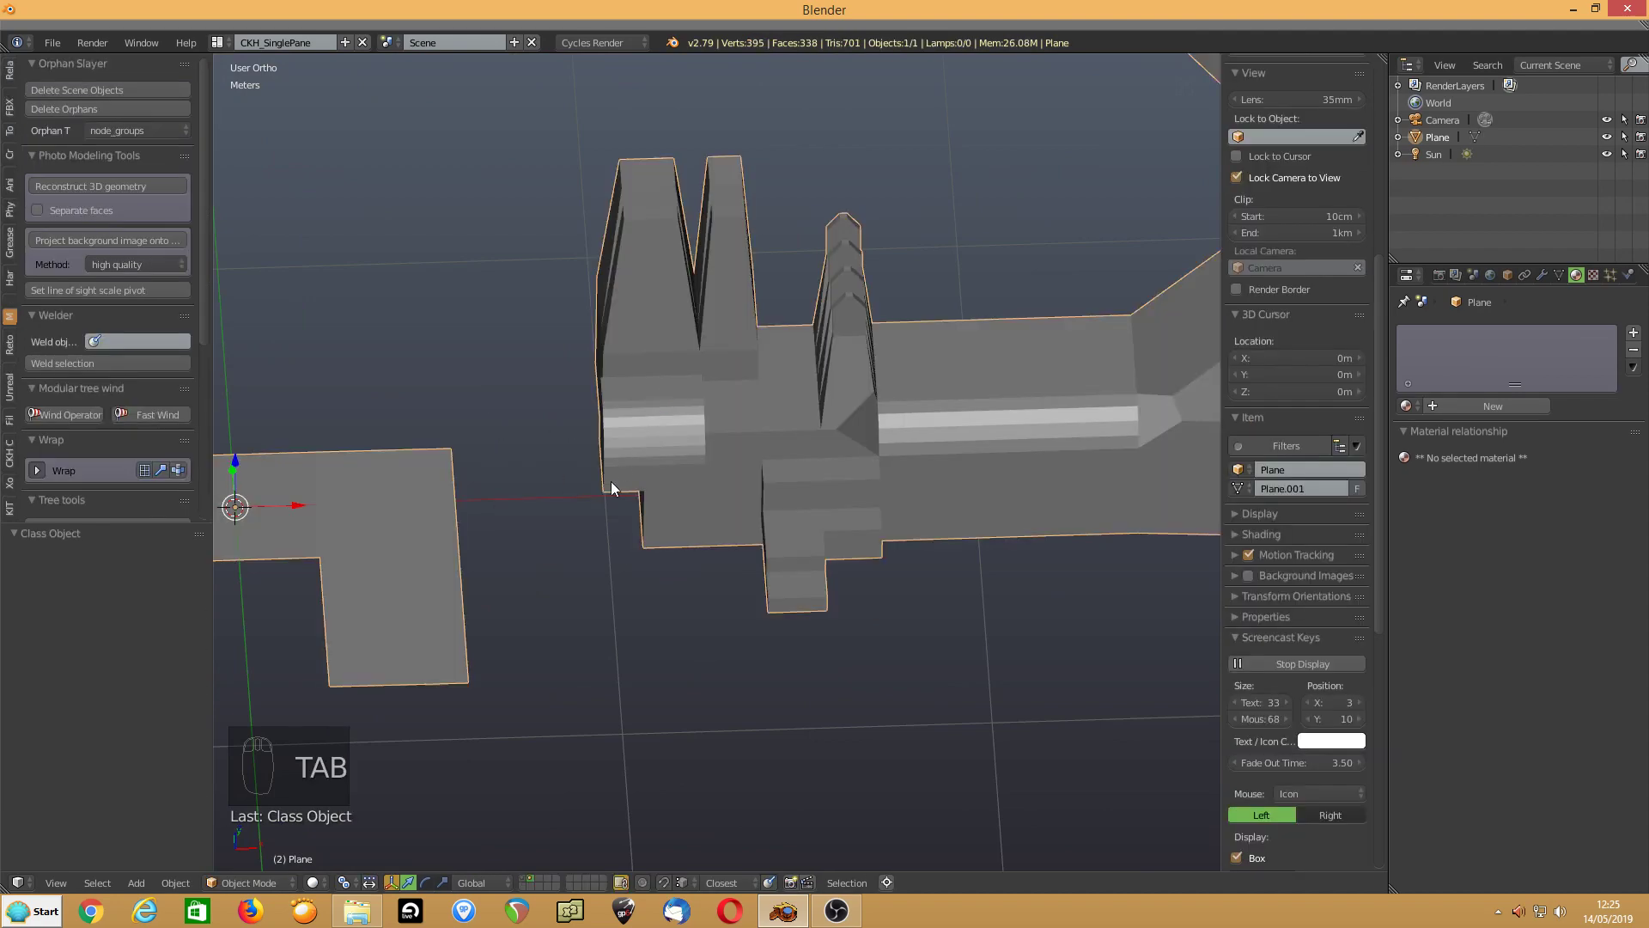
{"action": "scroll", "coordinate": [641, 467], "scroll_direction": "up", "scroll_amount": 4}
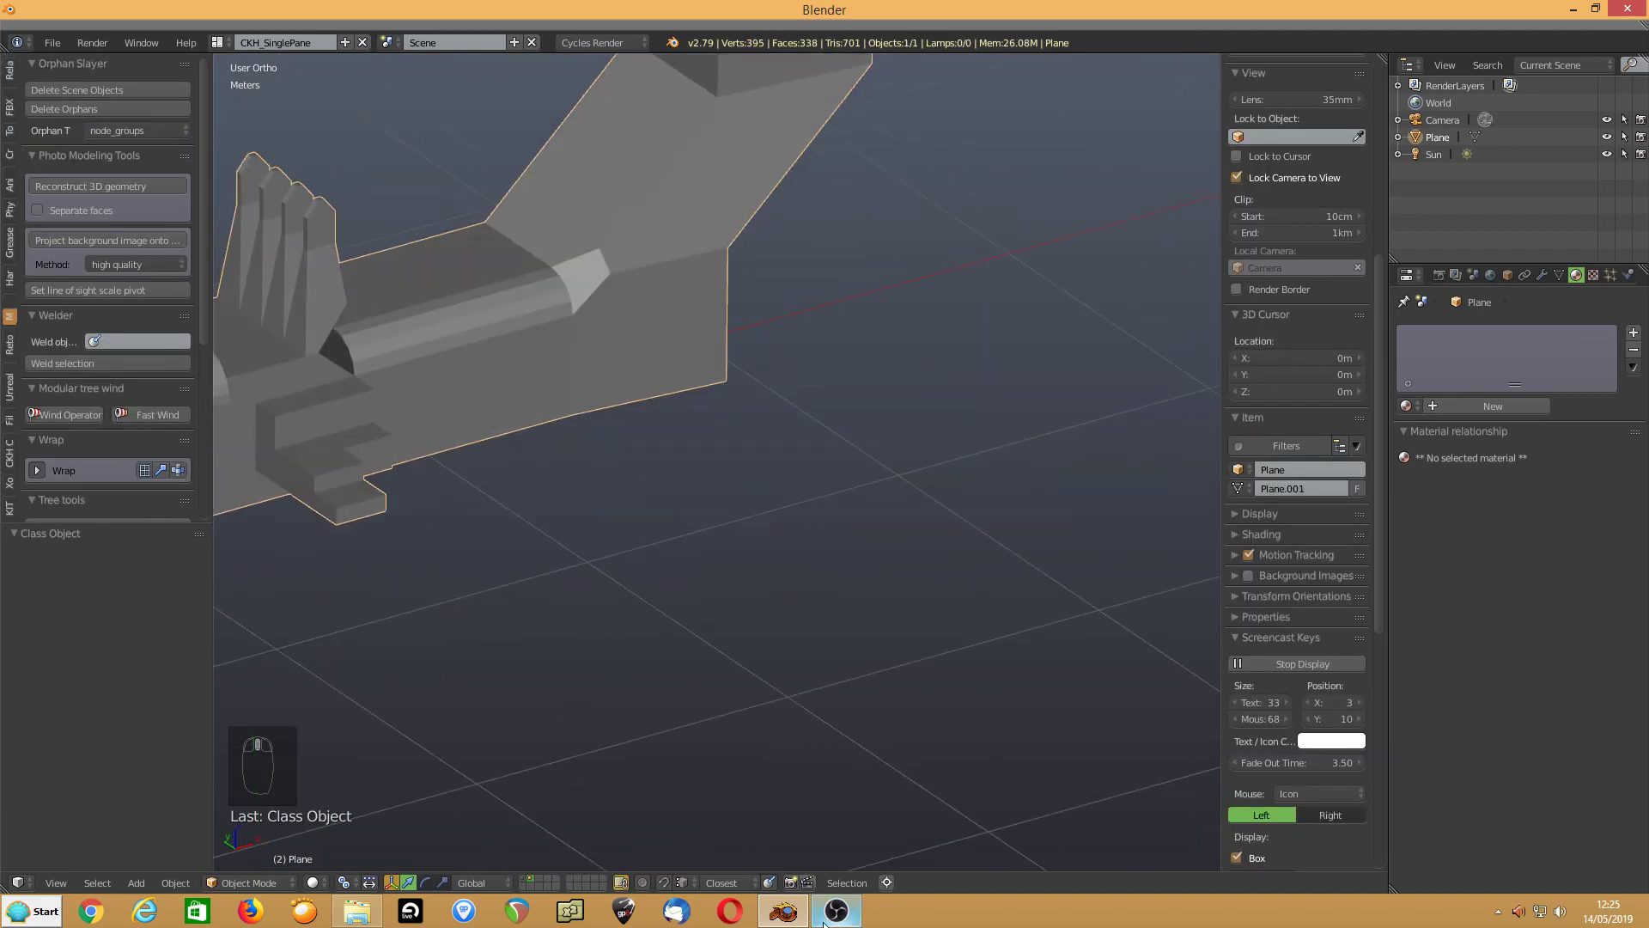